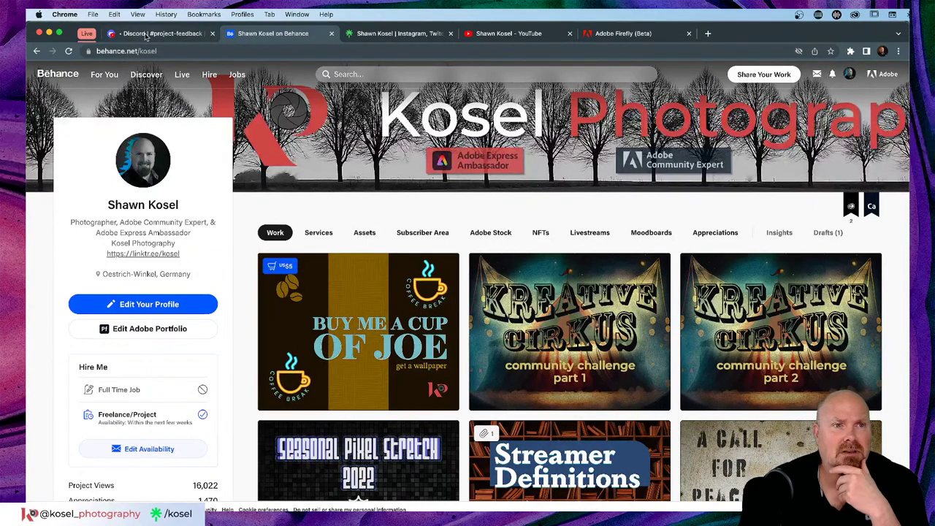
- Browse the Behance Adobe Live schedule and the Firefly stream's calendar options, then close the Live and Restream tabs
click(88, 33)
click(146, 34)
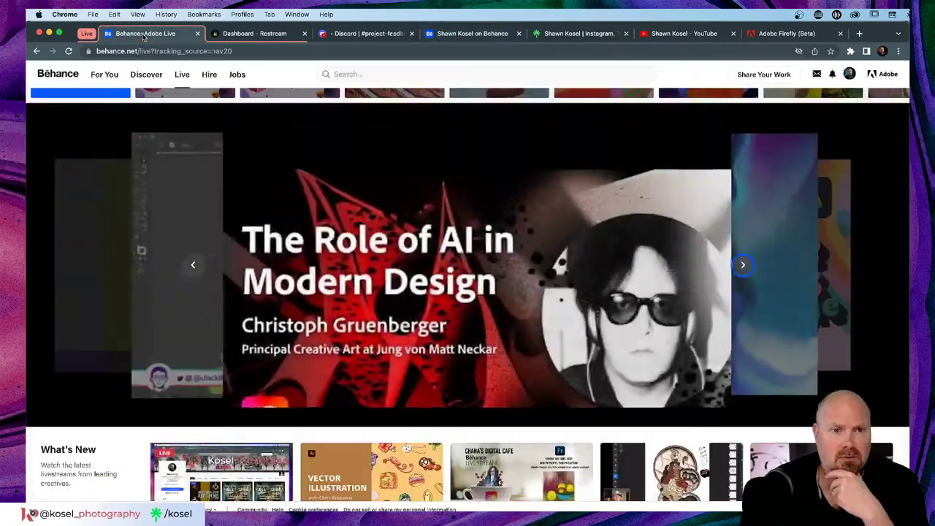
scroll(336, 221, down, 10)
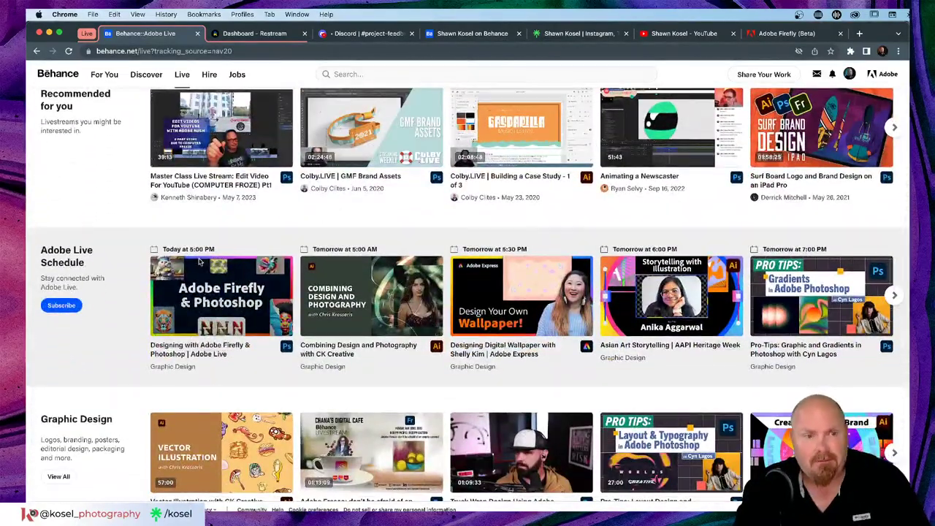
click(197, 267)
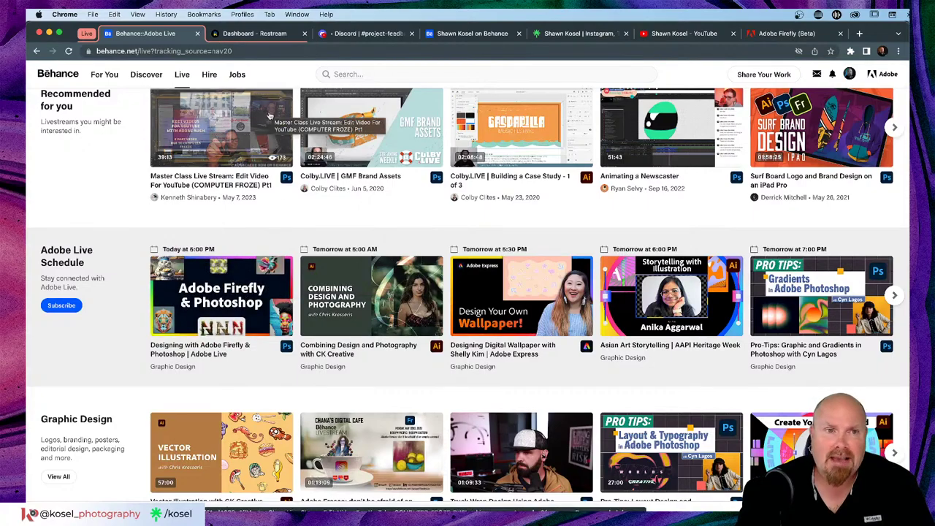
scroll(150, 164, up, 8)
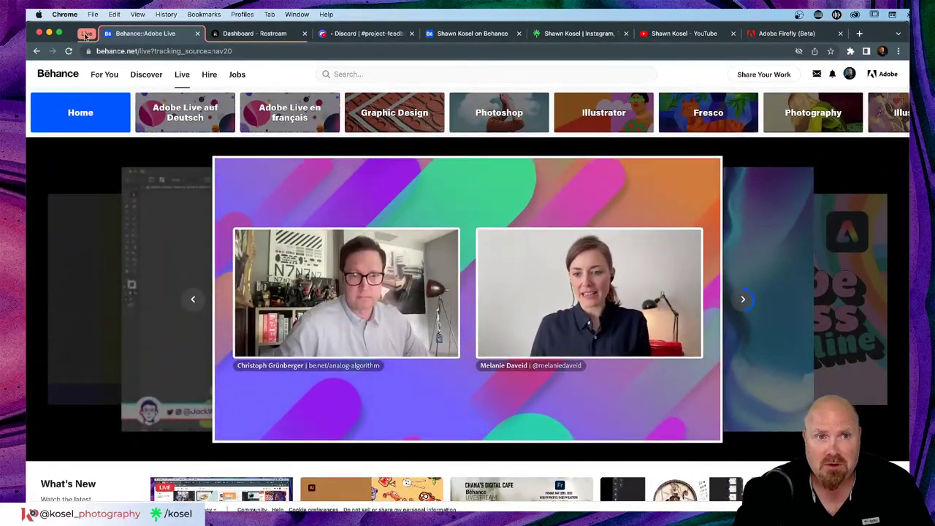
click(197, 33)
click(197, 34)
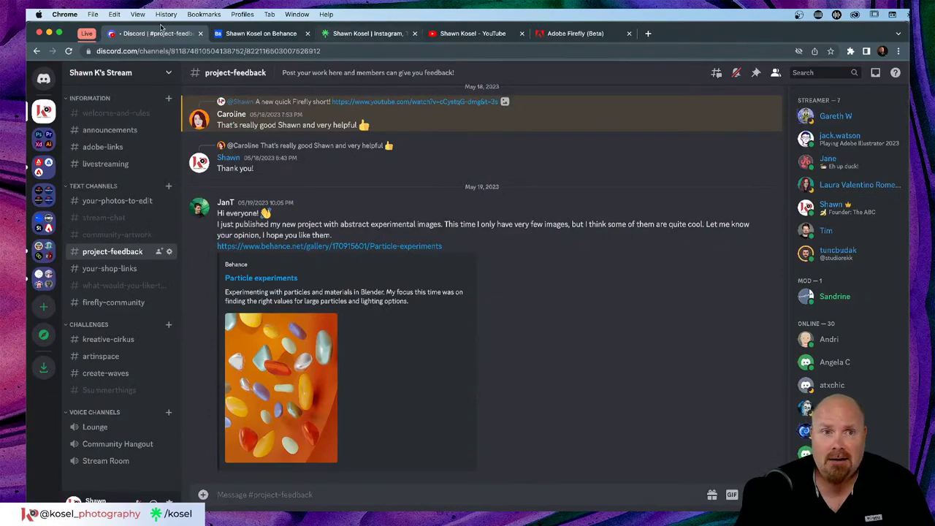
- Switch to the Behance profile showing the 'Buy Me a Cup of Joe' and 'Kreative Cirkus' projects
click(232, 33)
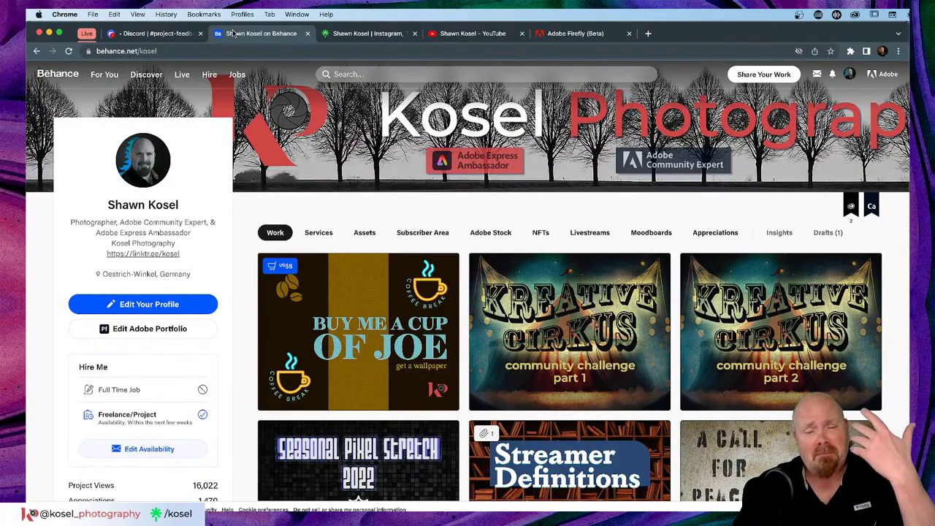
- Glance over the YouTube channel's four videos, then go back to Discord's #project-feedback channel
click(497, 33)
scroll(414, 156, down, 2)
mouse_move(244, 283)
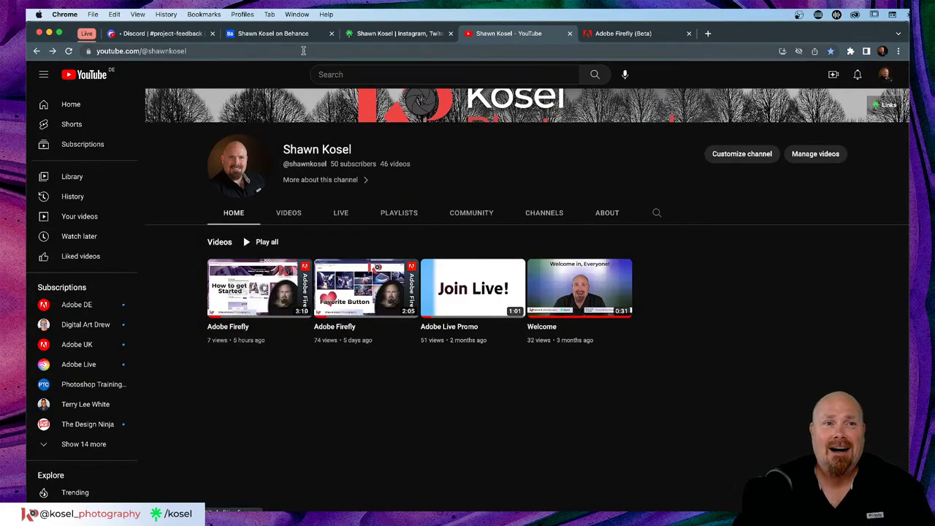
click(172, 36)
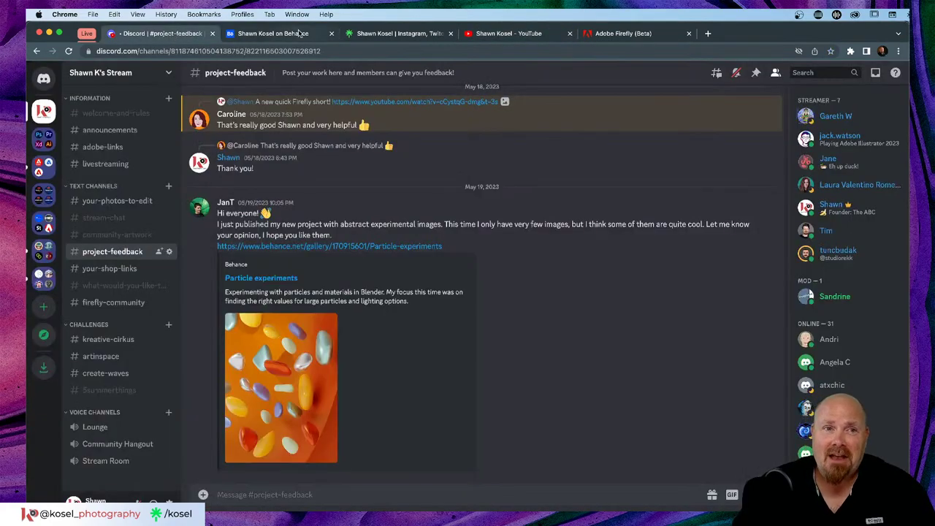
- Switch from Discord to the Behance profile and its Work grid of projects
click(296, 34)
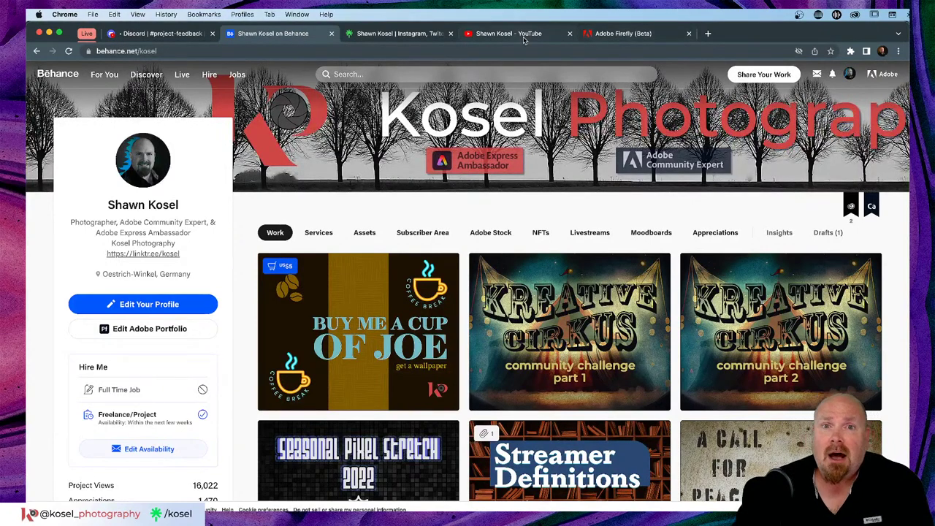
- Look through the Linktree page's Website, Portfolio, Discord and shop links, ending back on the Behance profile
click(409, 35)
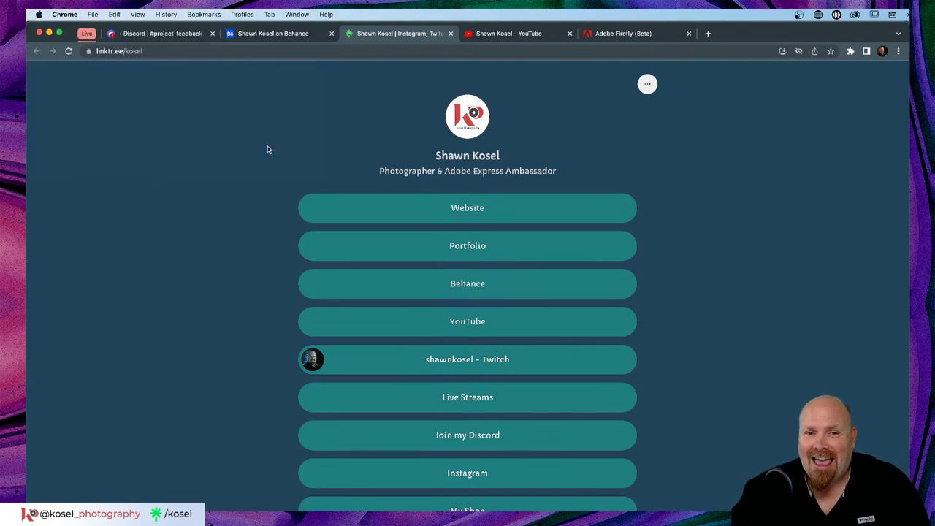
scroll(471, 153, down, 1)
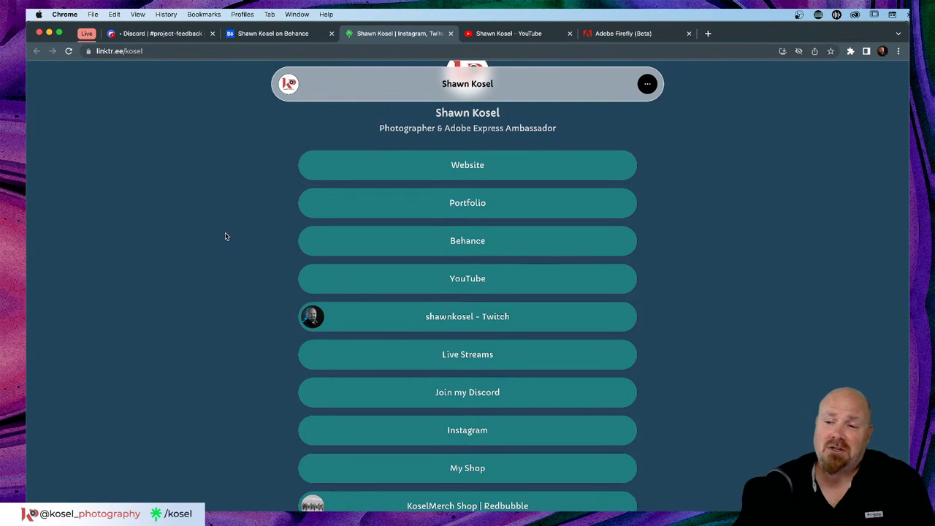
scroll(225, 236, up, 2)
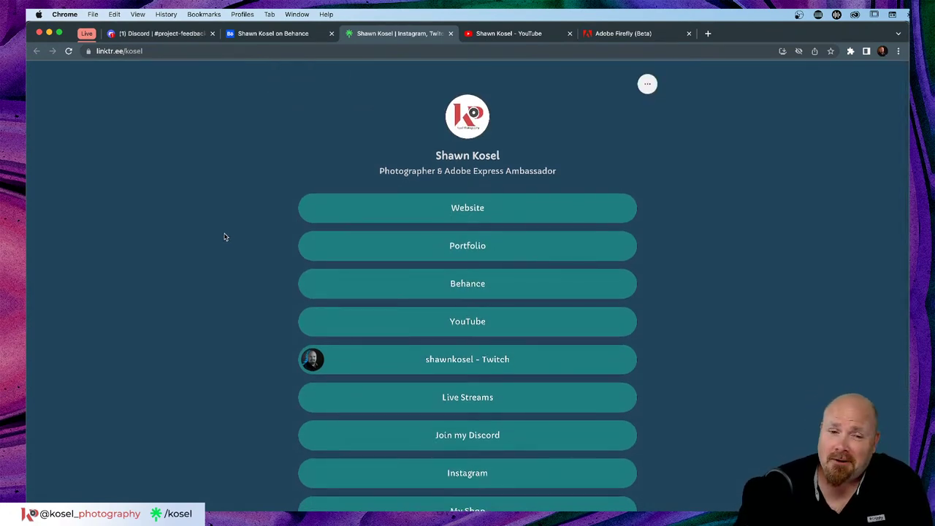
click(291, 35)
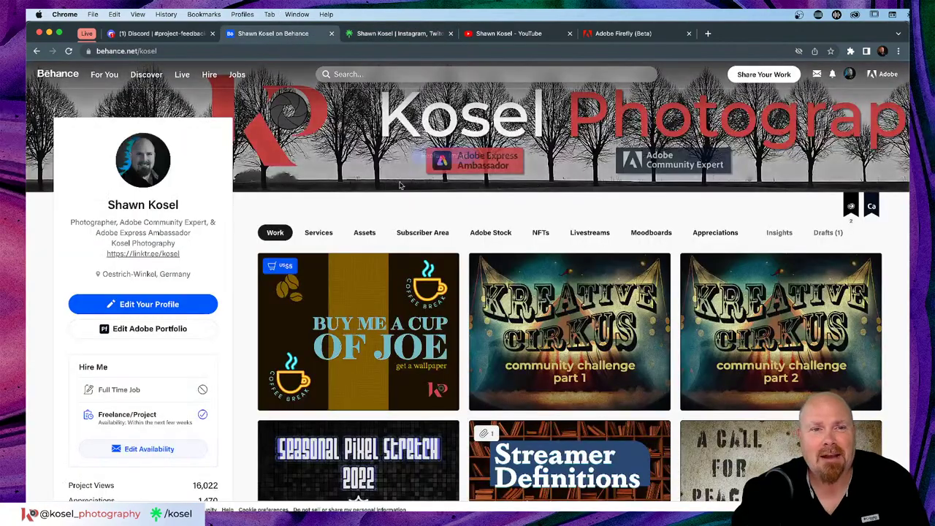
click(419, 37)
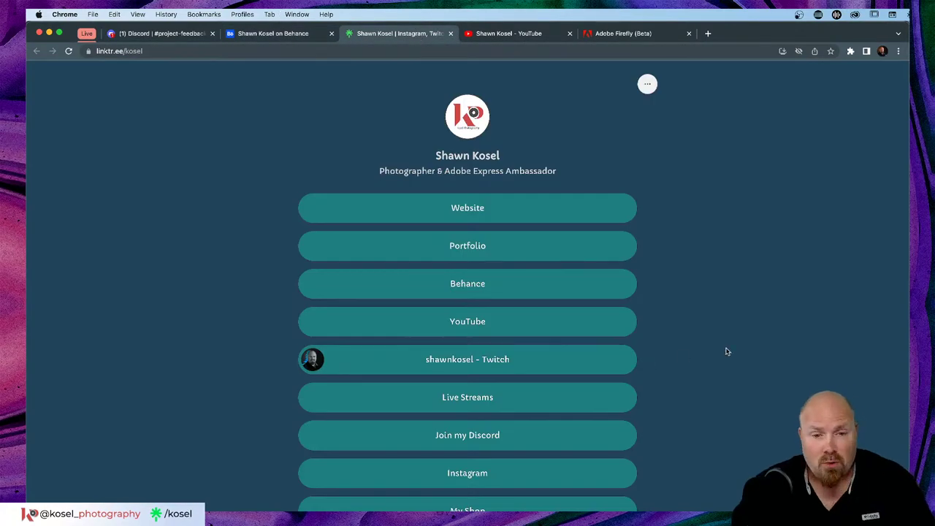
scroll(726, 351, down, 3)
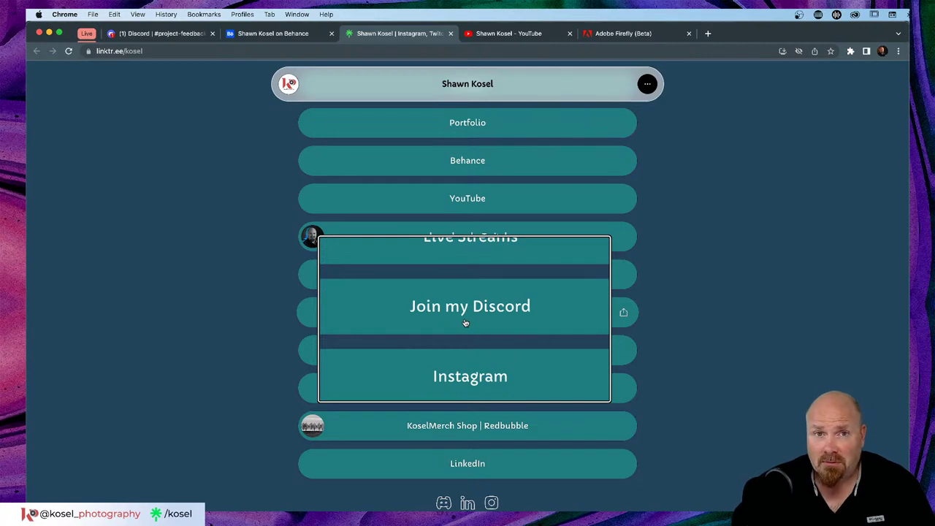
click(279, 34)
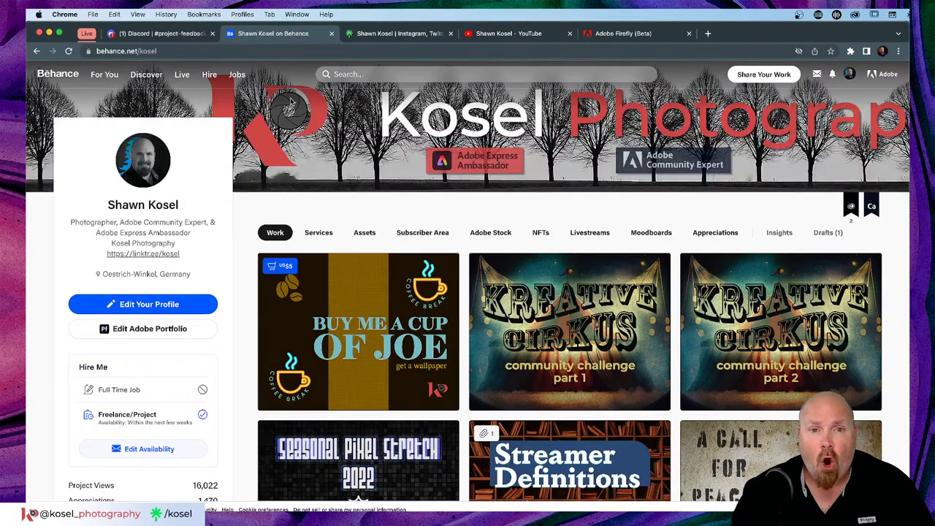
scroll(163, 327, down, 5)
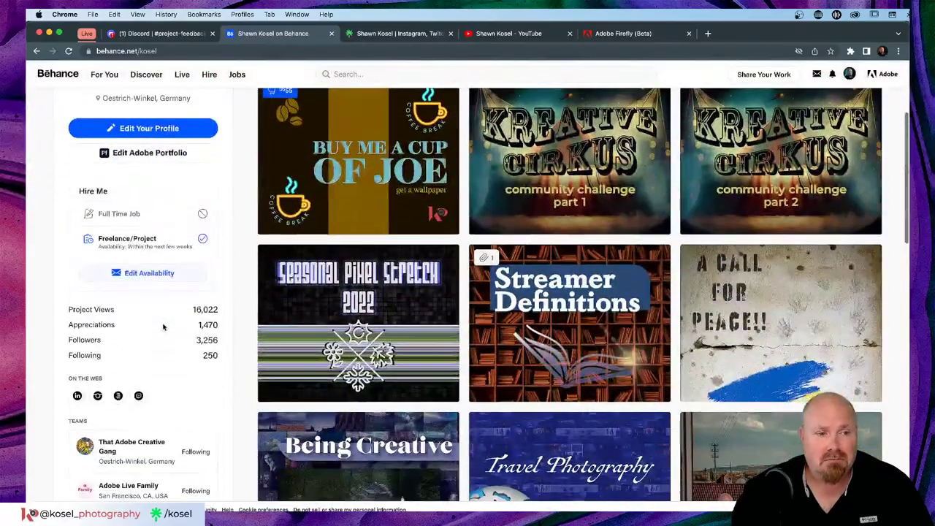
scroll(162, 325, down, 5)
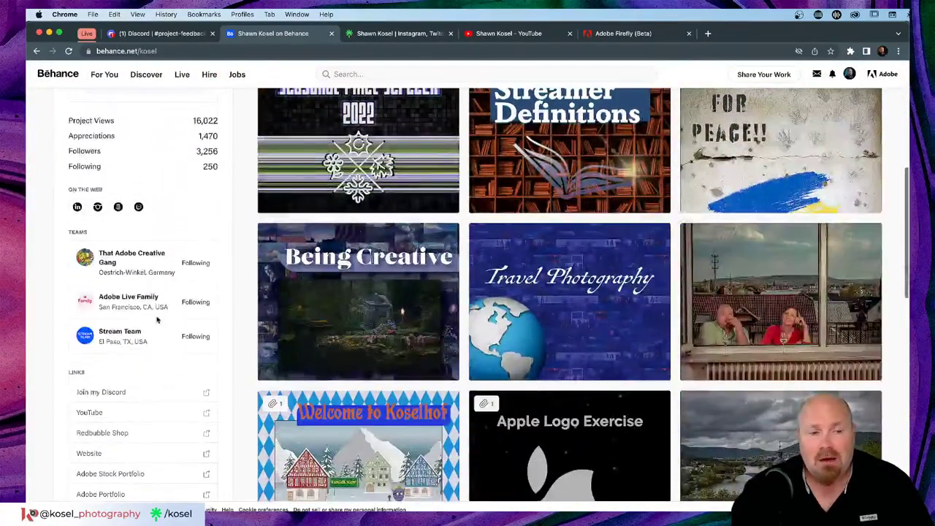
scroll(157, 319, down, 5)
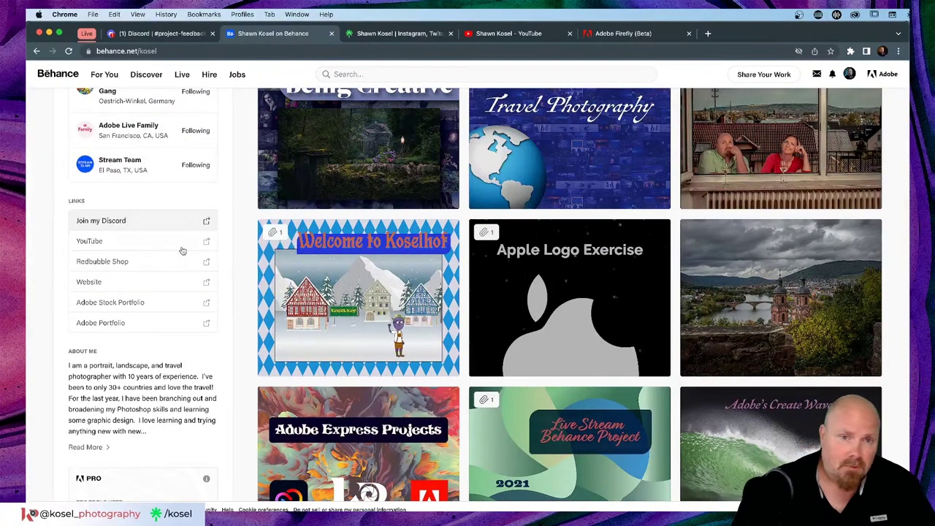
scroll(182, 252, up, 10)
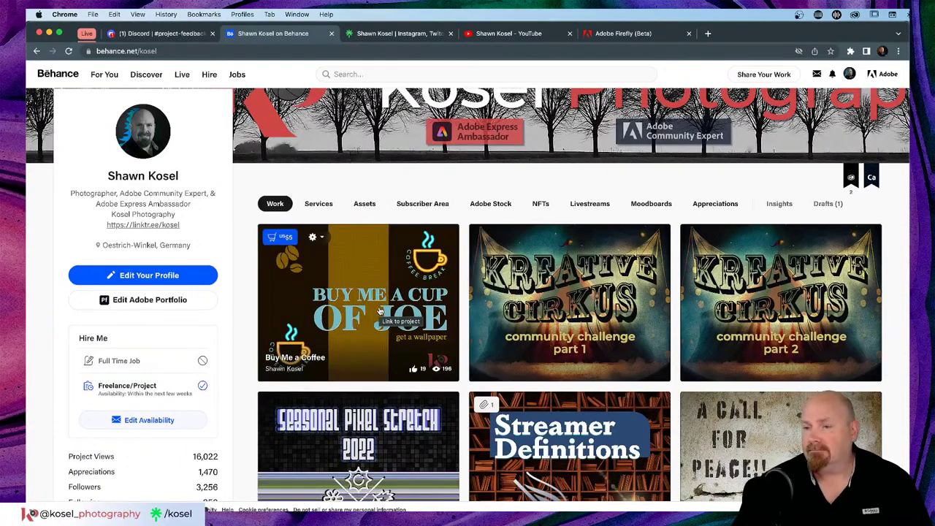
- Copy the shared 'Particle experiments' Behance link from Discord's #project-feedback channel
click(167, 37)
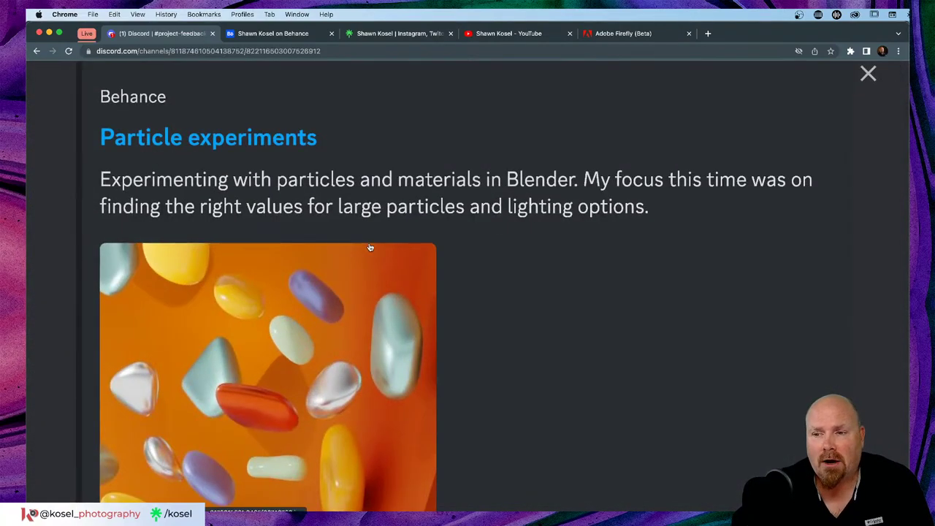
key(Escape)
right_click(365, 246)
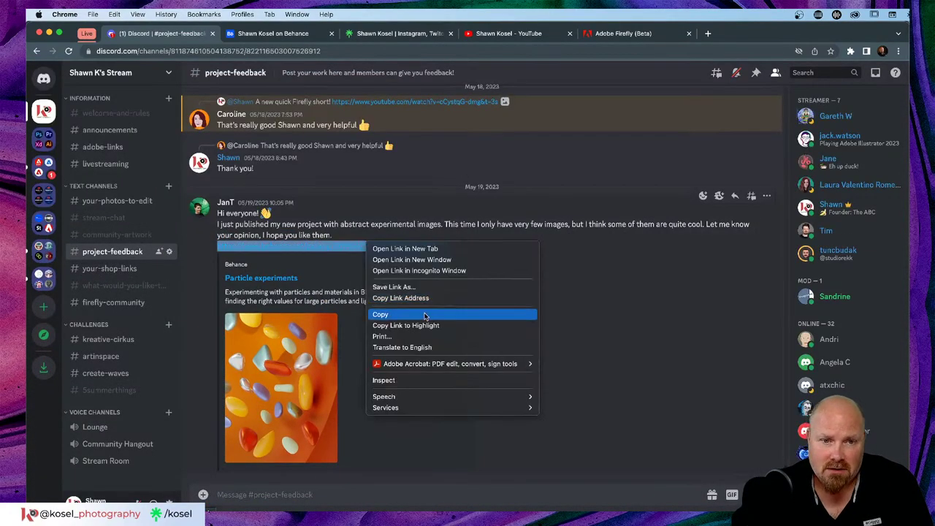
click(427, 314)
- Open the 'Particle experiments' link in a new browser tab
key(super+Tab)
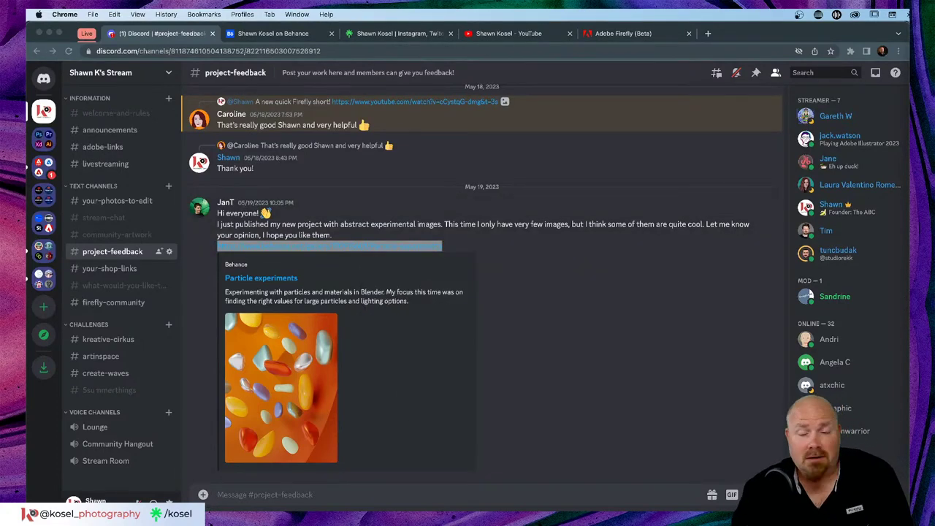
key(super+Tab)
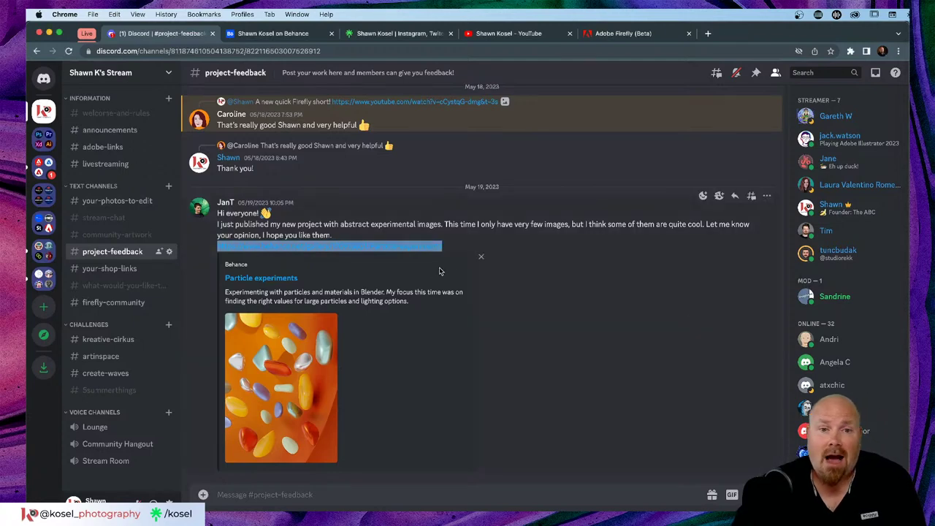
click(482, 261)
click(401, 247)
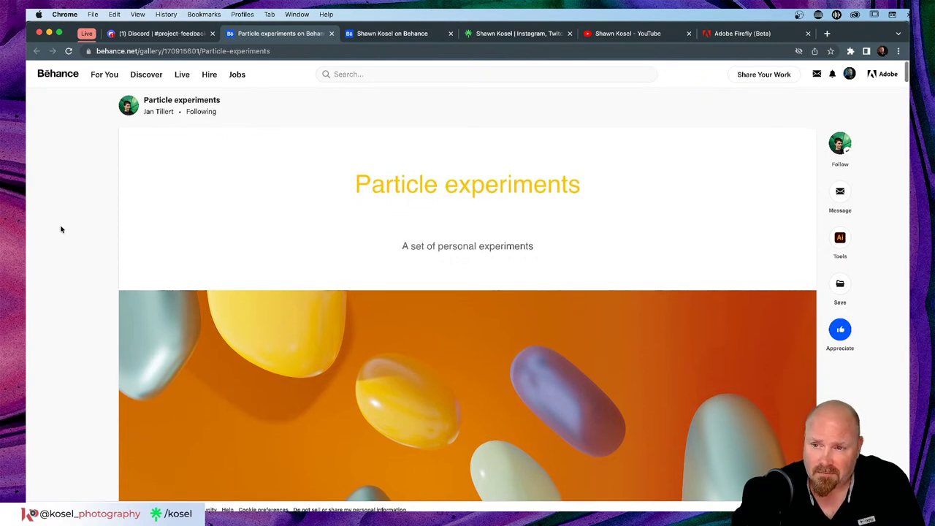
- Scroll down the Particle experiments project and open the orange pebble render in the lightbox
scroll(60, 230, down, 3)
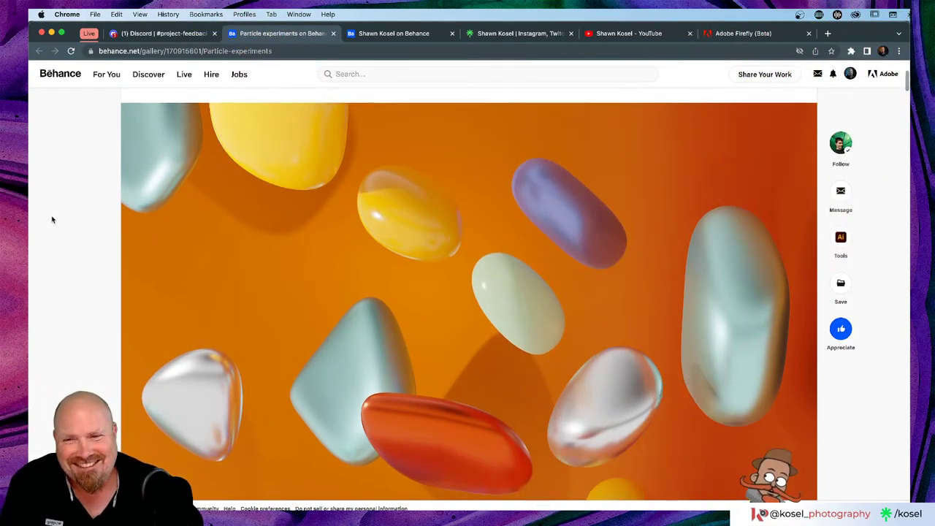
scroll(87, 215, down, 2)
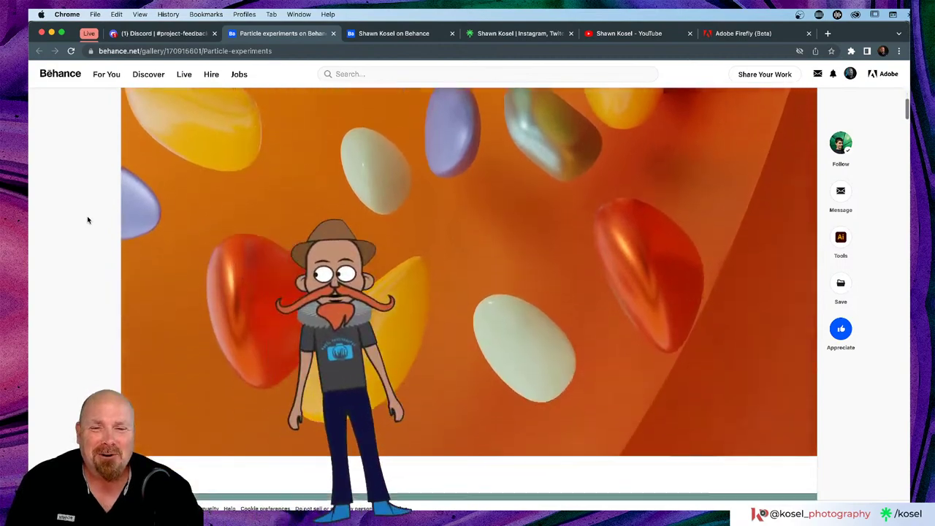
scroll(87, 216, down, 5)
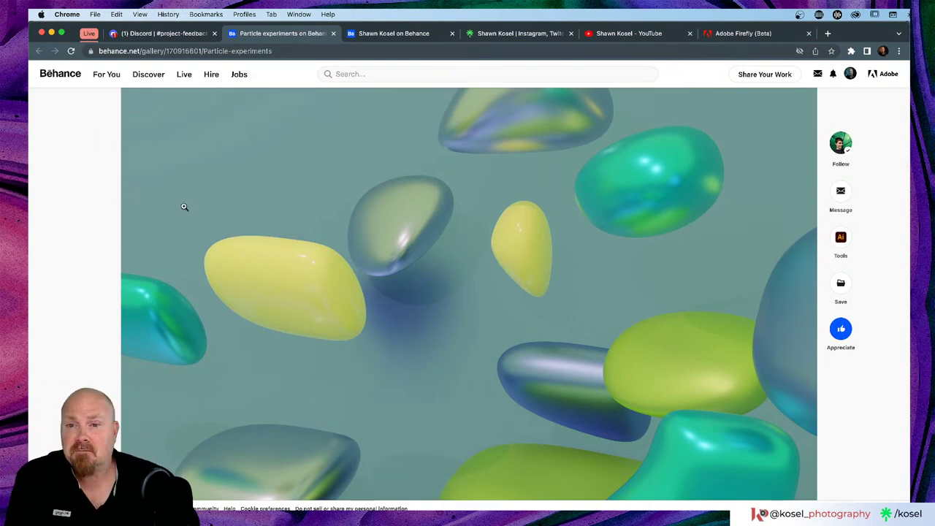
scroll(208, 222, down, 10)
scroll(208, 222, up, 10)
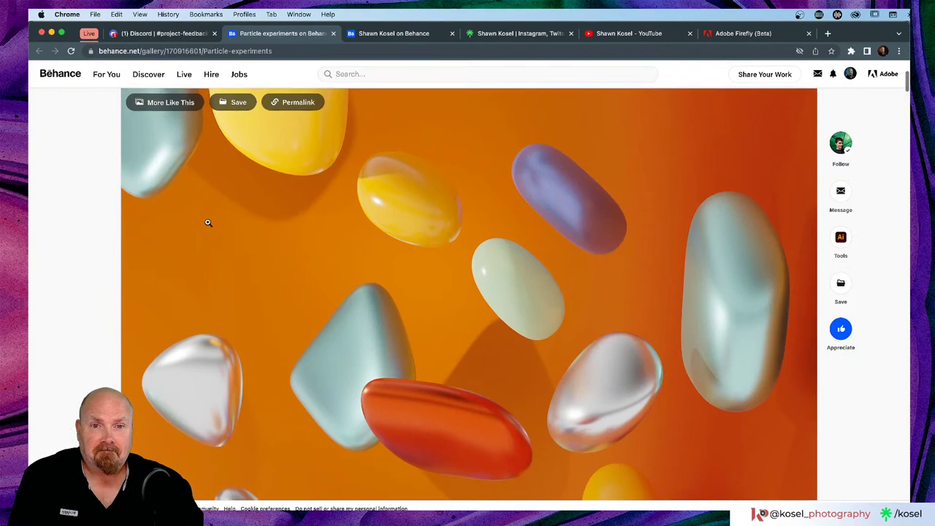
scroll(208, 223, down, 2)
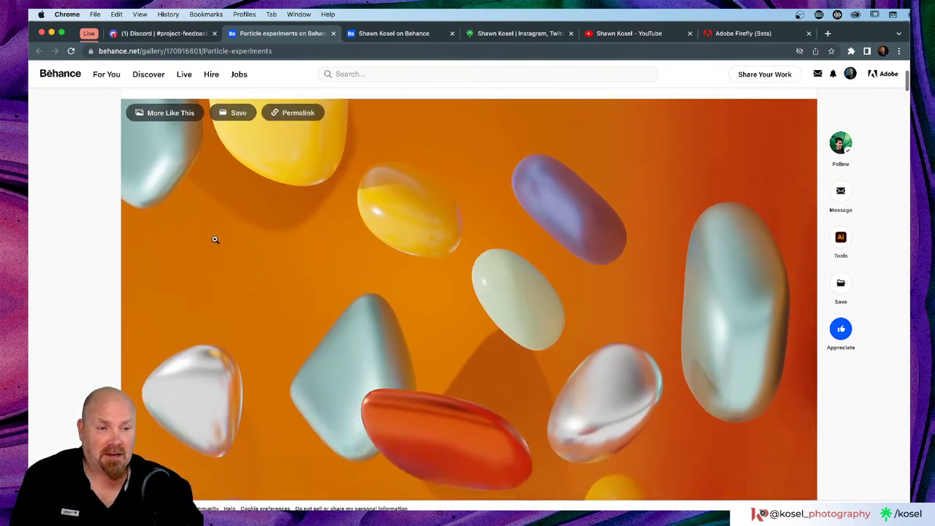
click(258, 276)
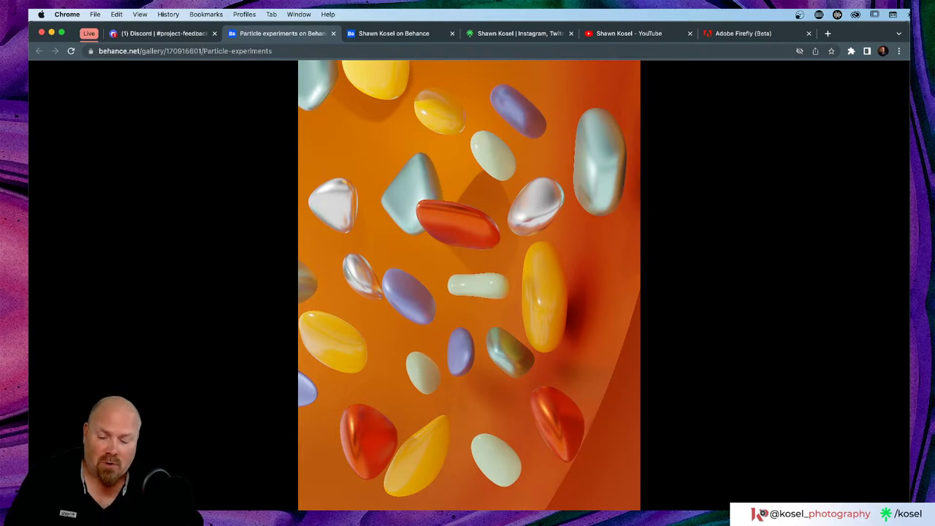
- Magnify details of the orange and teal pebble renders, moving on to the gummy cubes image
mouse_move(322, 173)
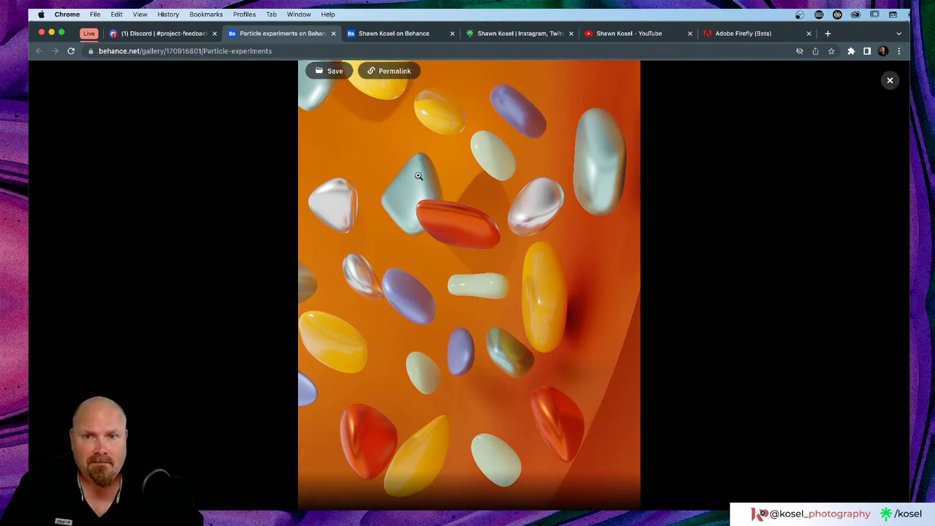
drag(461, 137, 458, 139)
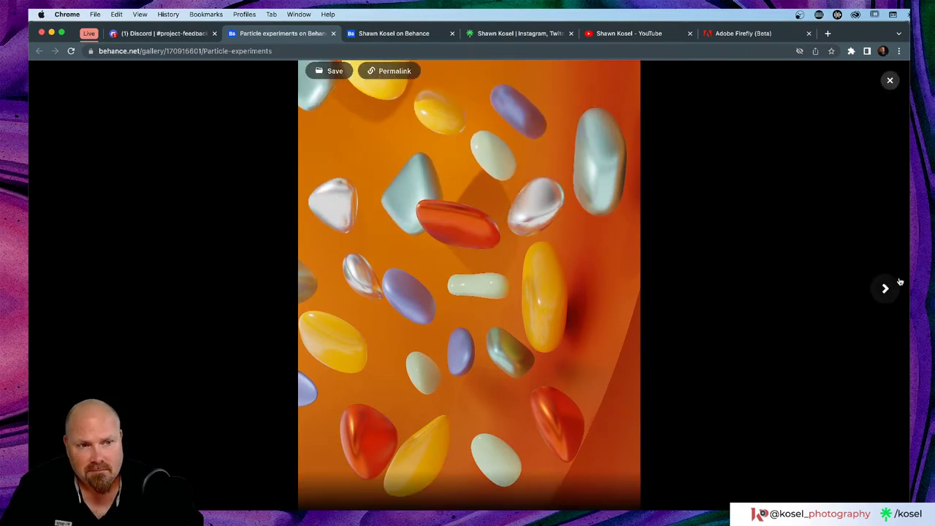
click(886, 289)
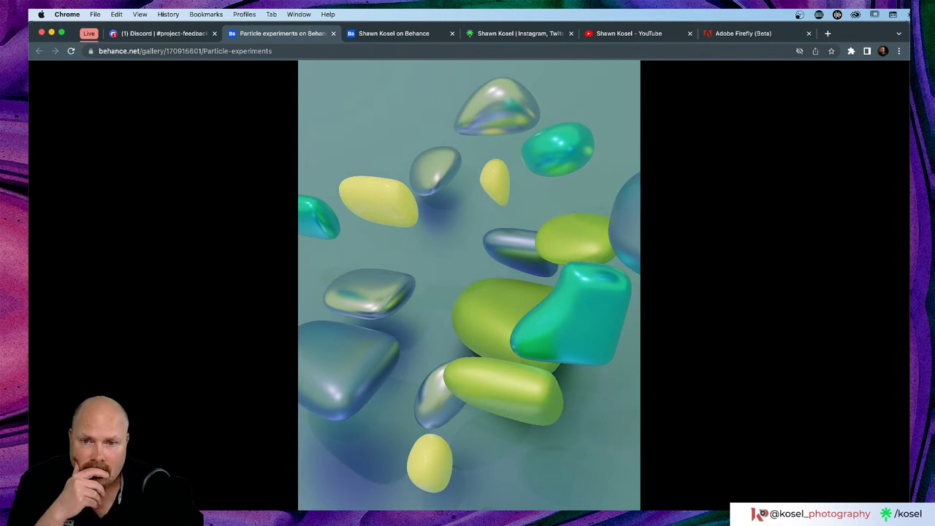
click(357, 309)
scroll(359, 308, up, 3)
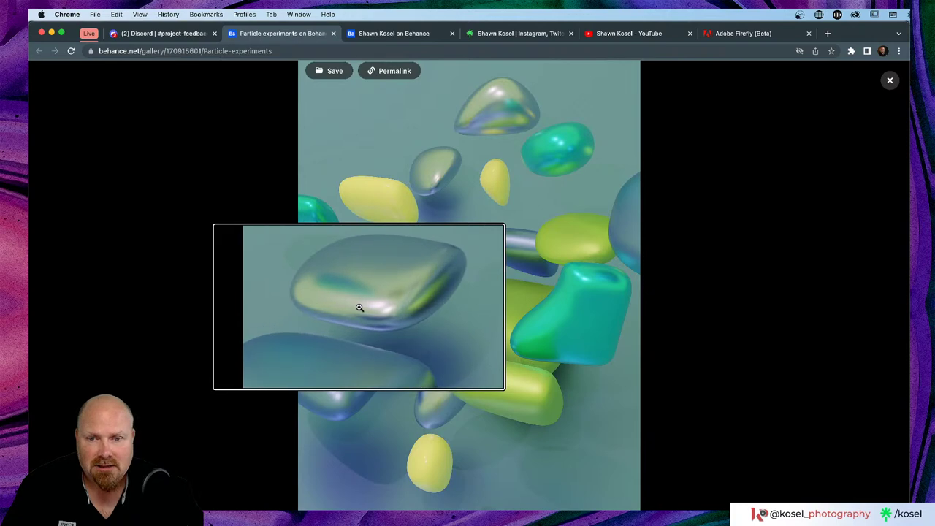
click(359, 308)
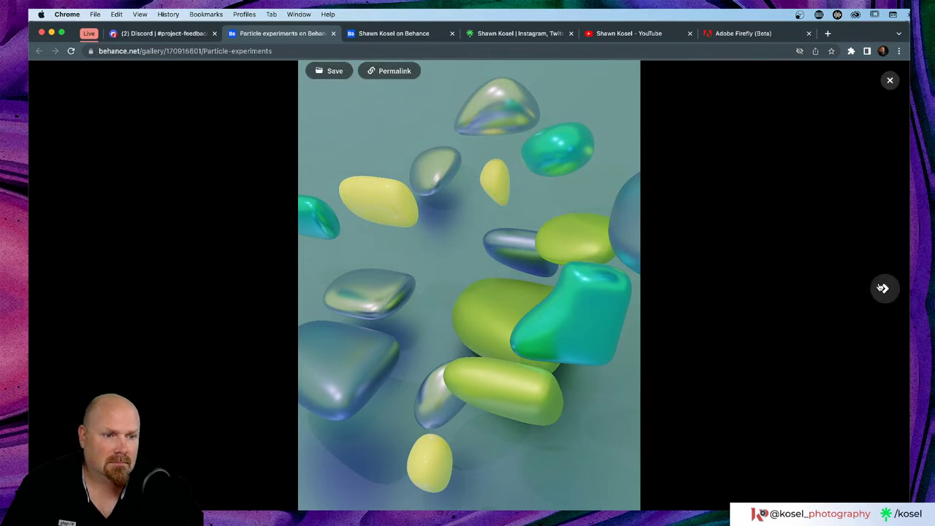
click(883, 288)
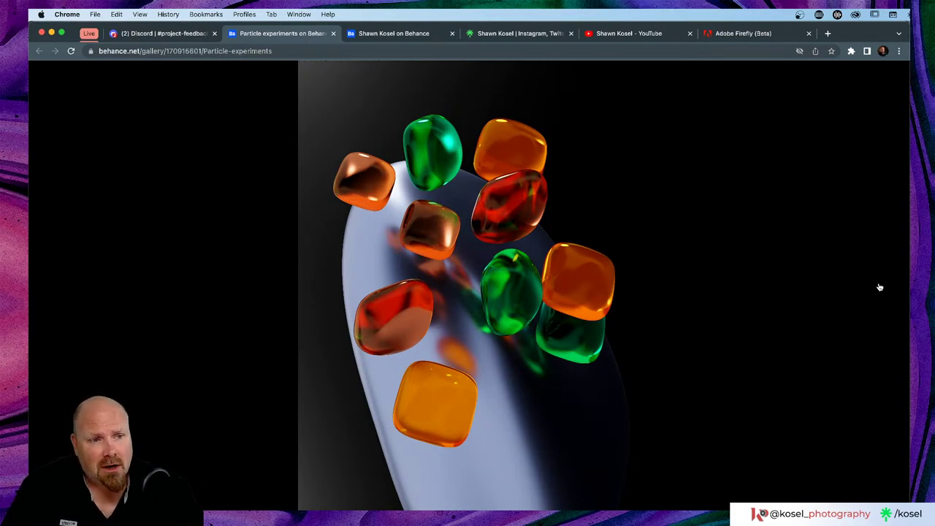
- Zoom into the gummy cubes, page past the capsules and discs to the dark blue-and-orange pebbles, and close the viewer
mouse_move(862, 287)
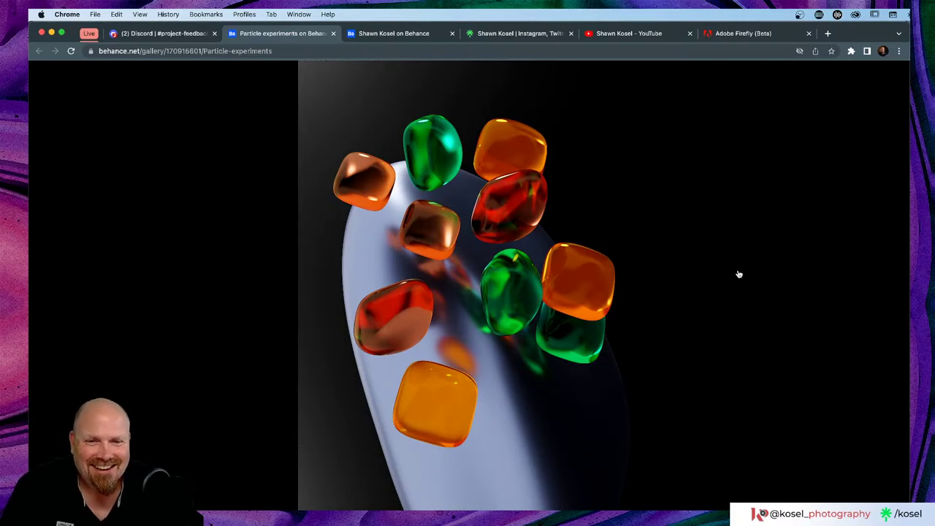
mouse_move(759, 304)
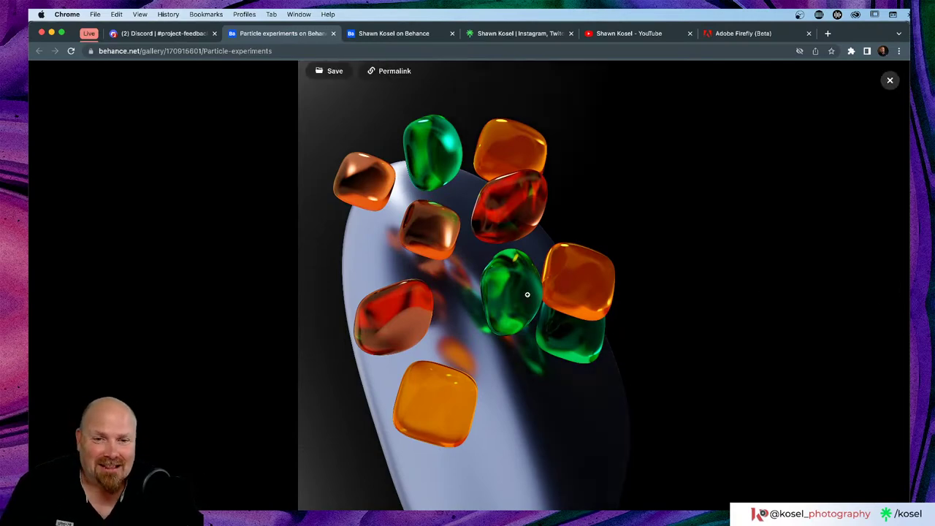
drag(464, 290, 462, 296)
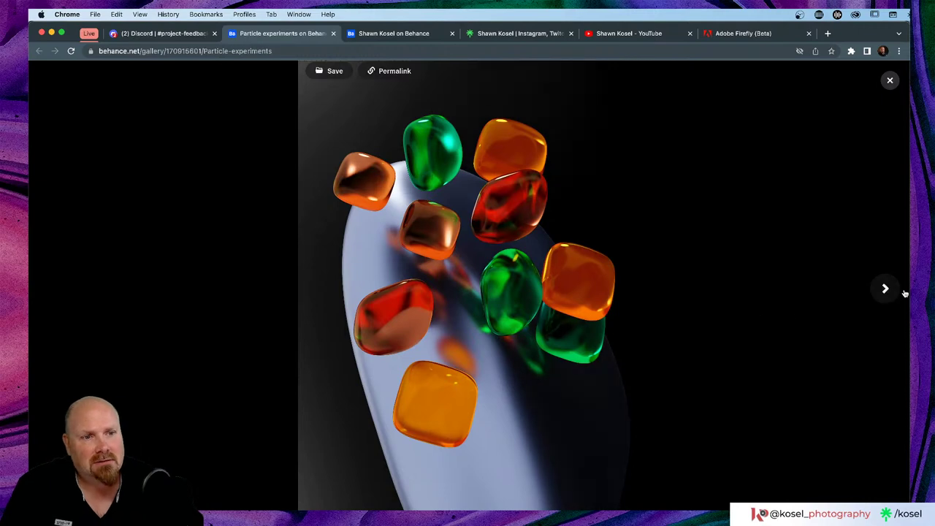
click(882, 290)
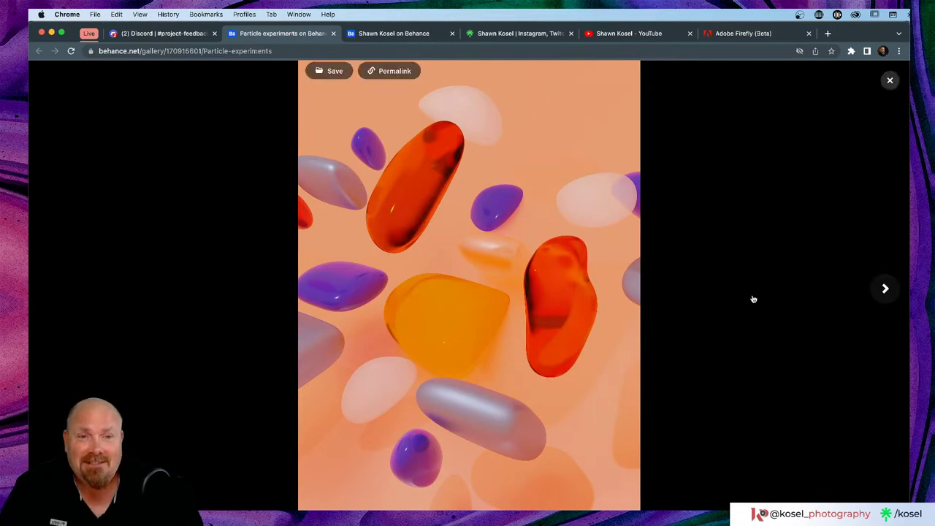
click(889, 289)
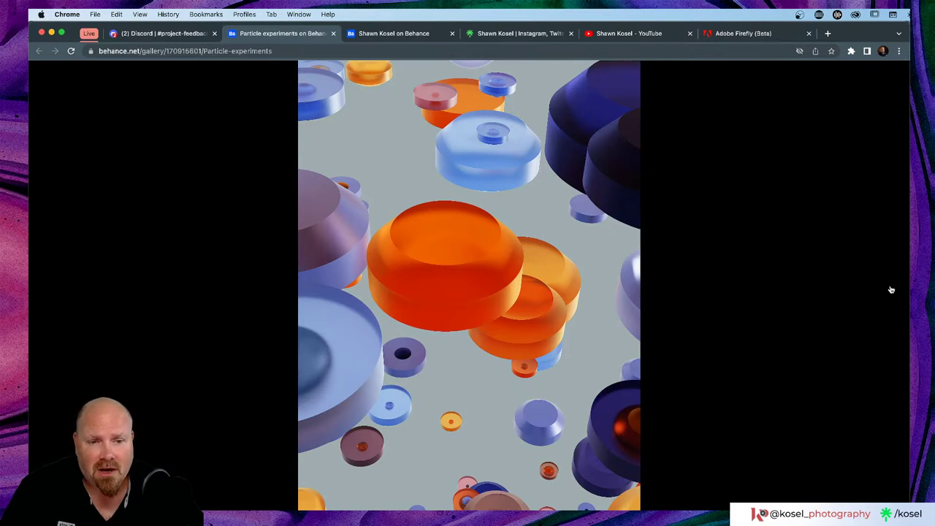
mouse_move(886, 290)
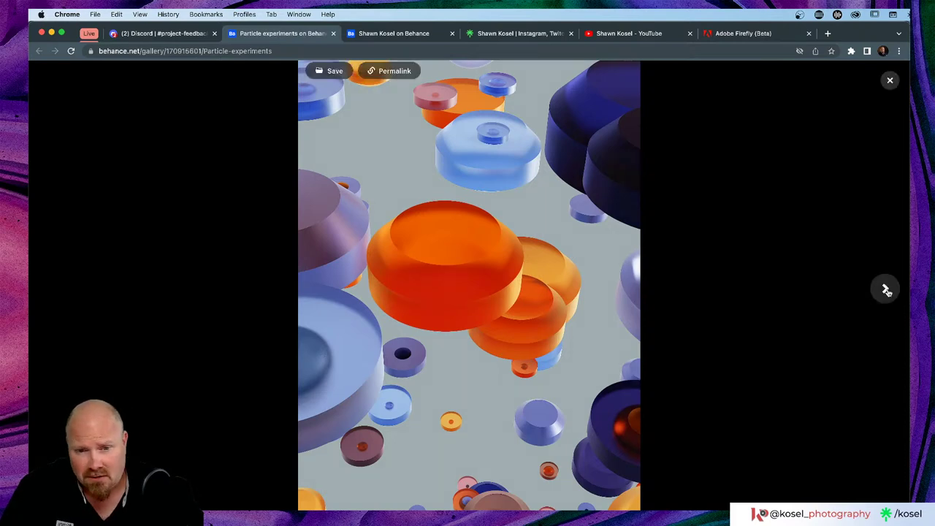
click(886, 291)
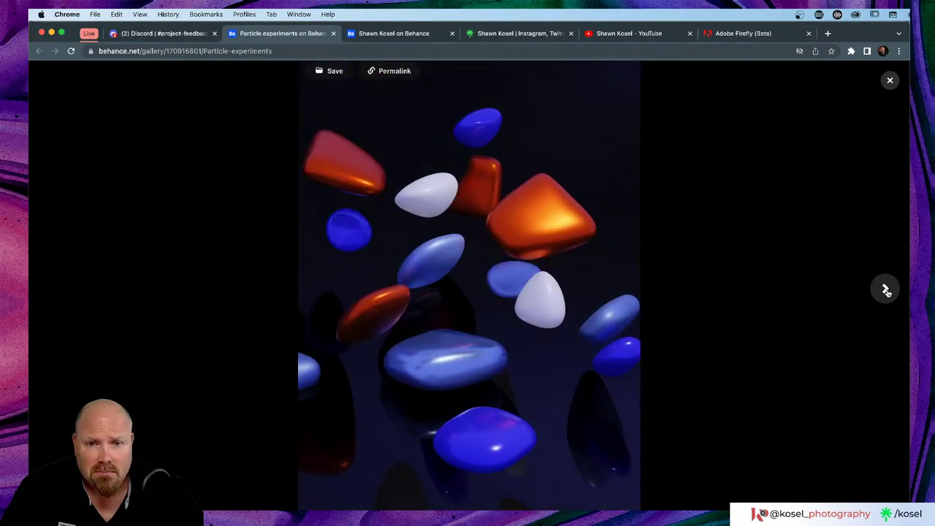
click(890, 80)
- Scroll past the gem, cylinder and dark pebble renders to the teal image with the large orange pebble
scroll(745, 271, down, 5)
scroll(746, 271, down, 15)
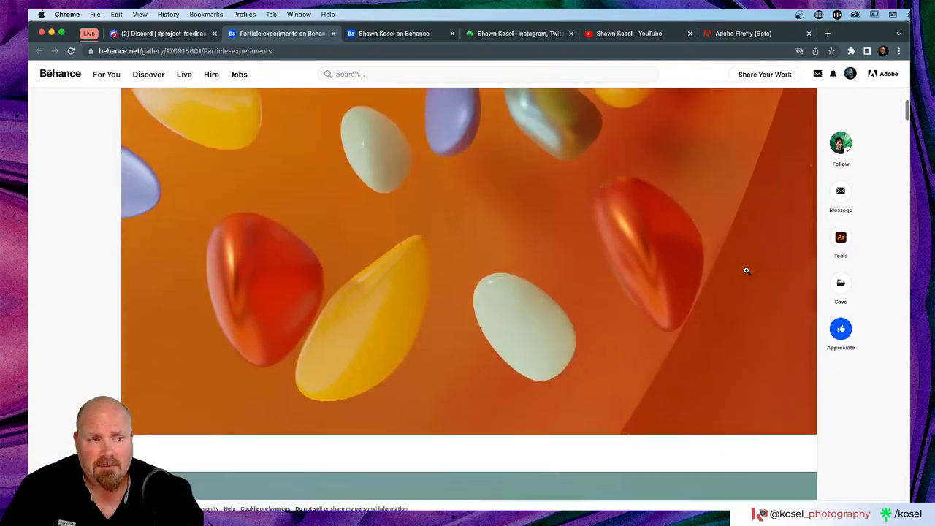
scroll(746, 270, down, 15)
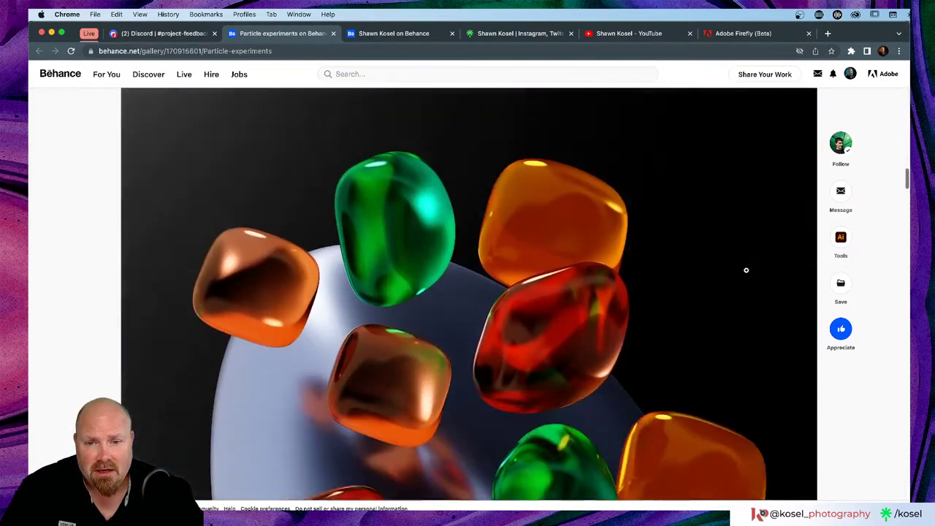
scroll(745, 270, down, 10)
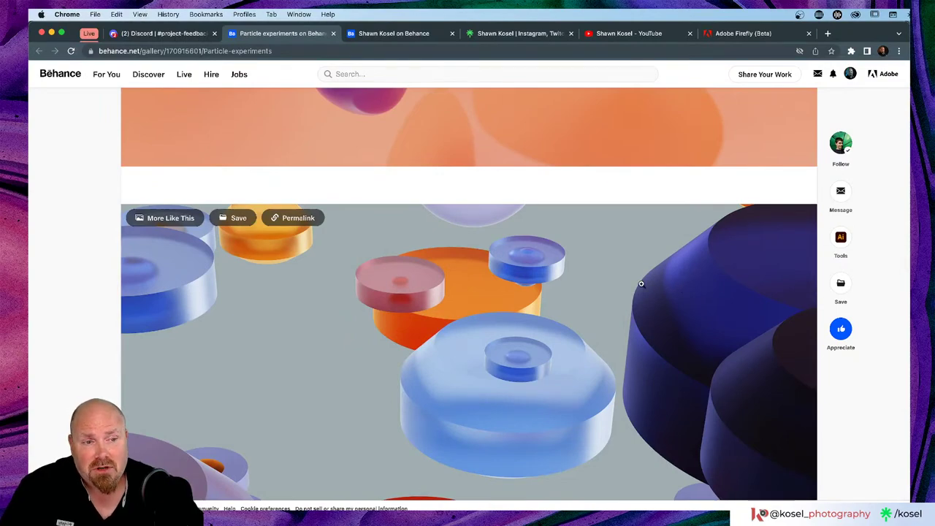
scroll(641, 284, down, 10)
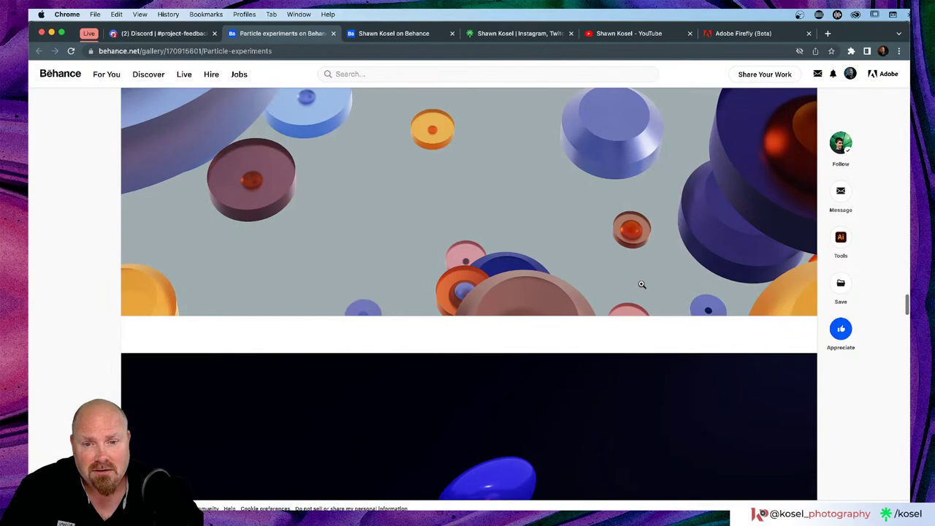
scroll(642, 284, down, 15)
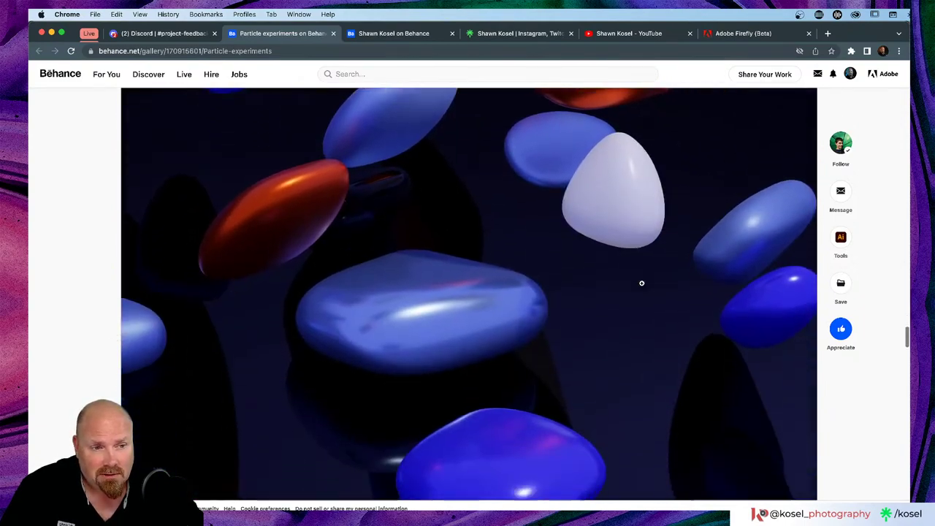
scroll(642, 283, down, 10)
scroll(640, 282, down, 5)
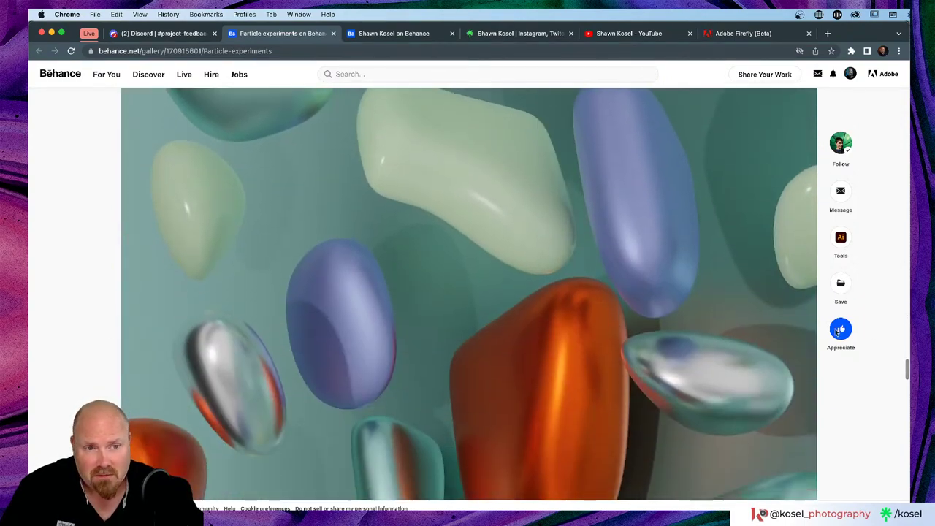
scroll(521, 376, down, 5)
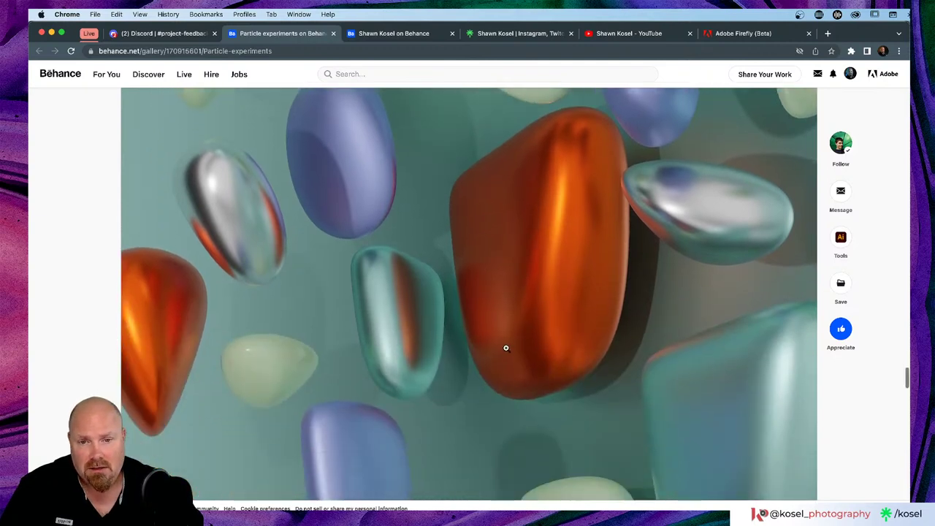
click(506, 348)
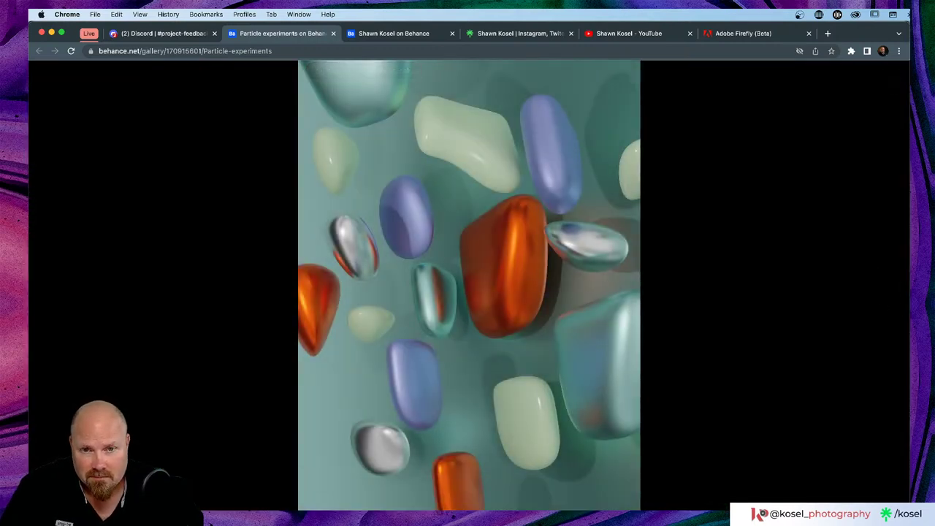
mouse_move(901, 326)
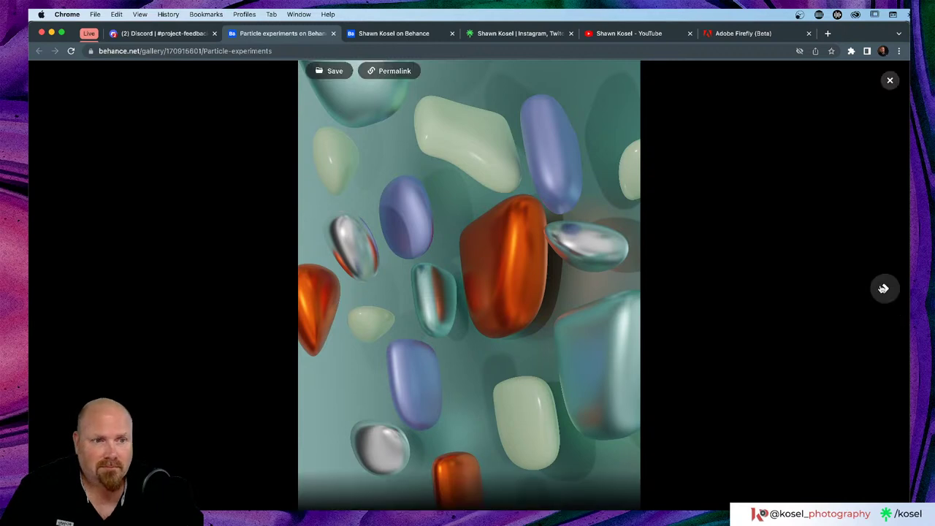
click(883, 288)
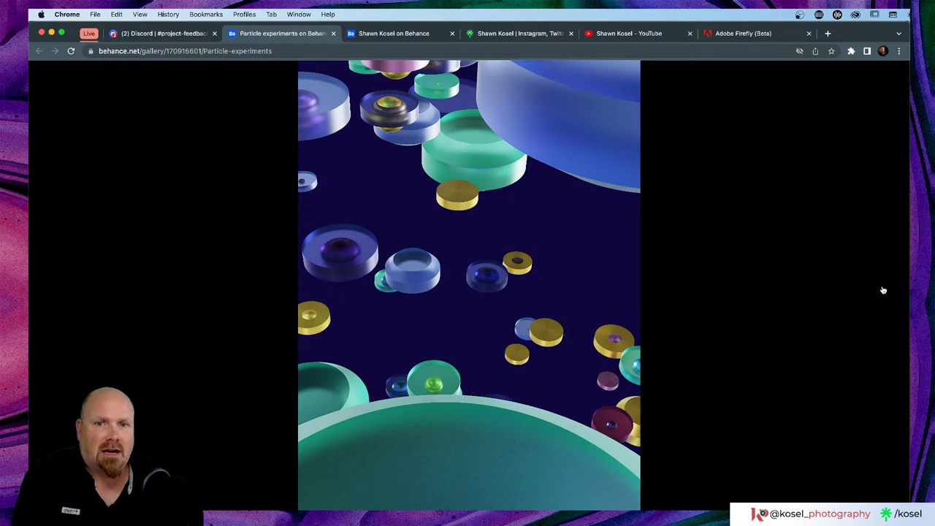
click(883, 290)
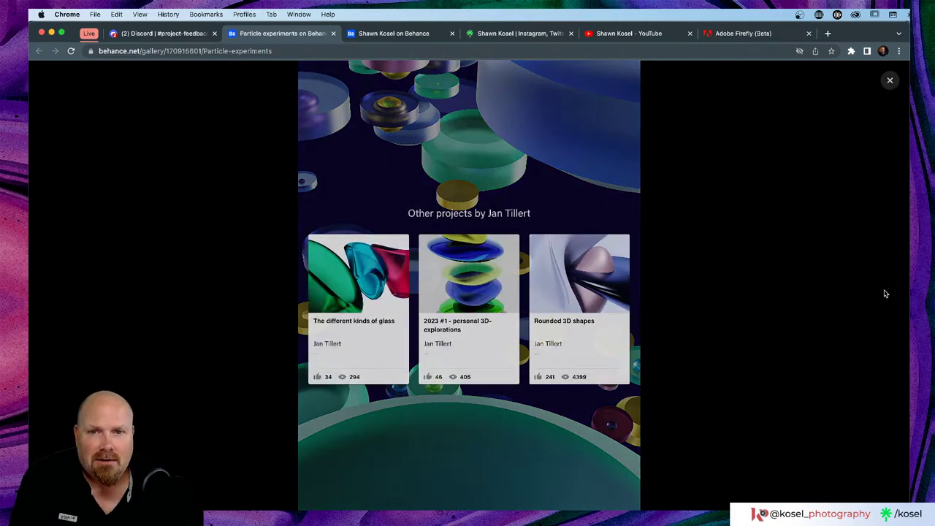
- Close the viewer and appreciate 'Particle experiments', raising its count from 8 to 9, then scroll to the comments
click(890, 80)
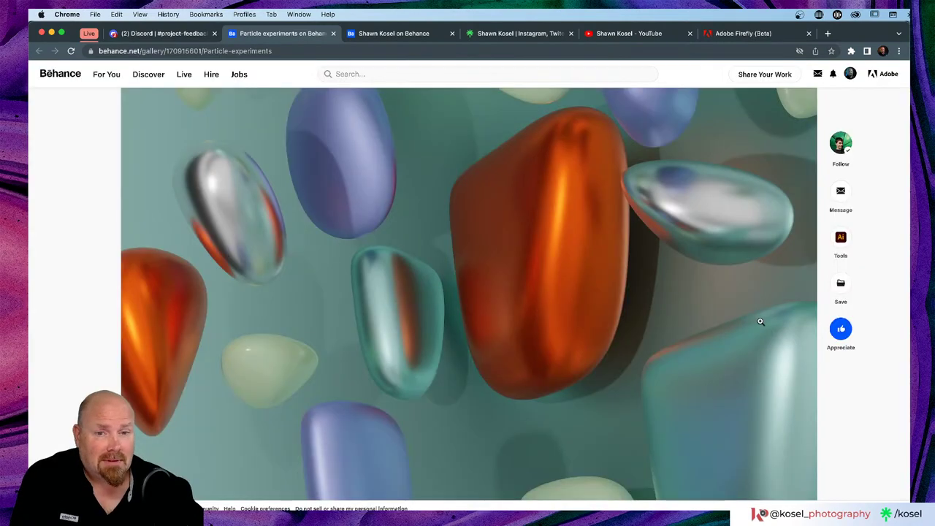
scroll(760, 321, down, 1)
scroll(637, 340, down, 15)
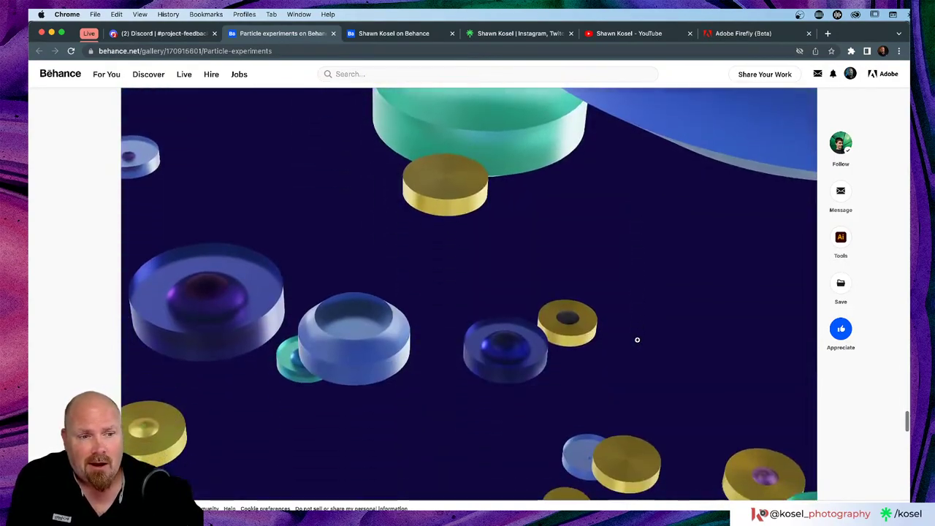
scroll(636, 342, down, 3)
scroll(632, 342, down, 5)
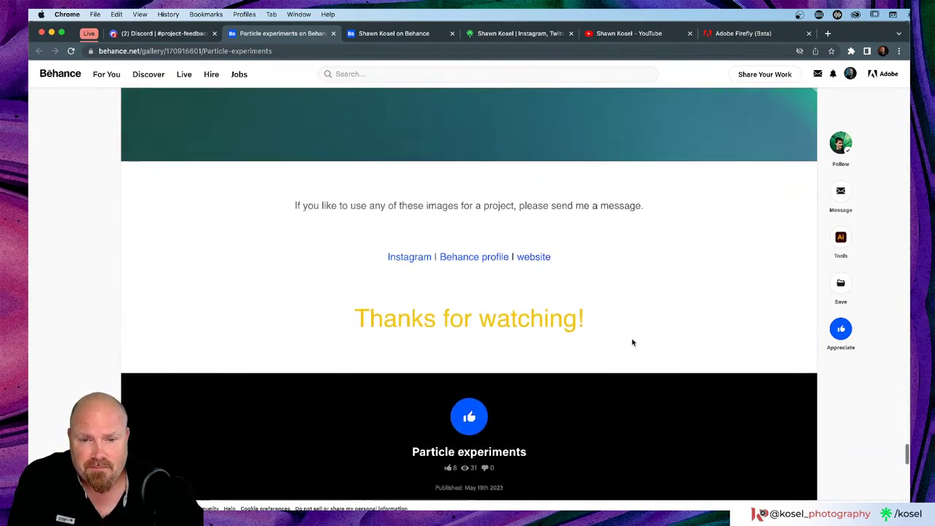
click(471, 274)
scroll(618, 269, down, 4)
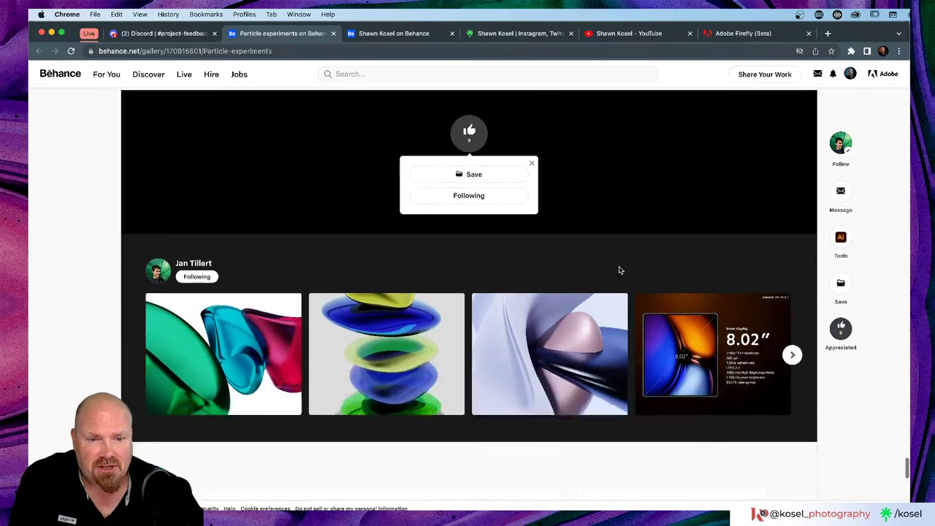
scroll(619, 270, down, 5)
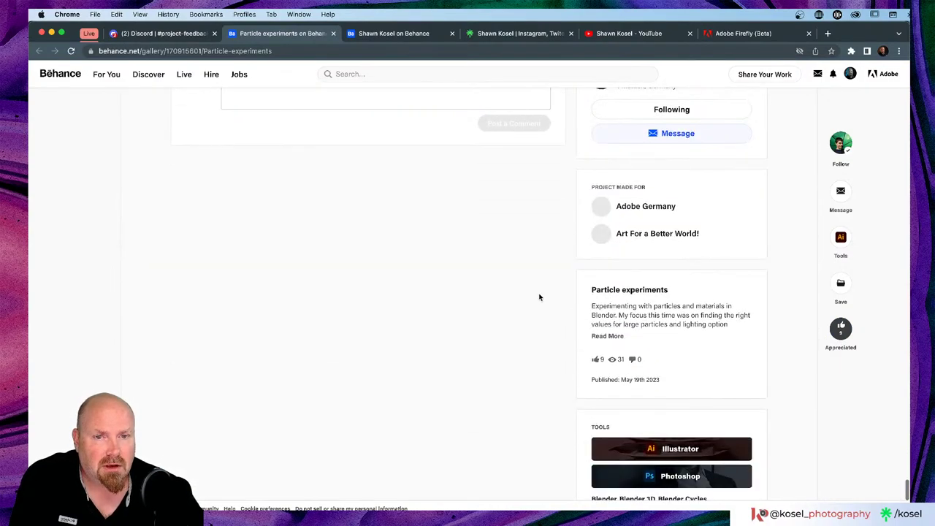
scroll(539, 297, down, 2)
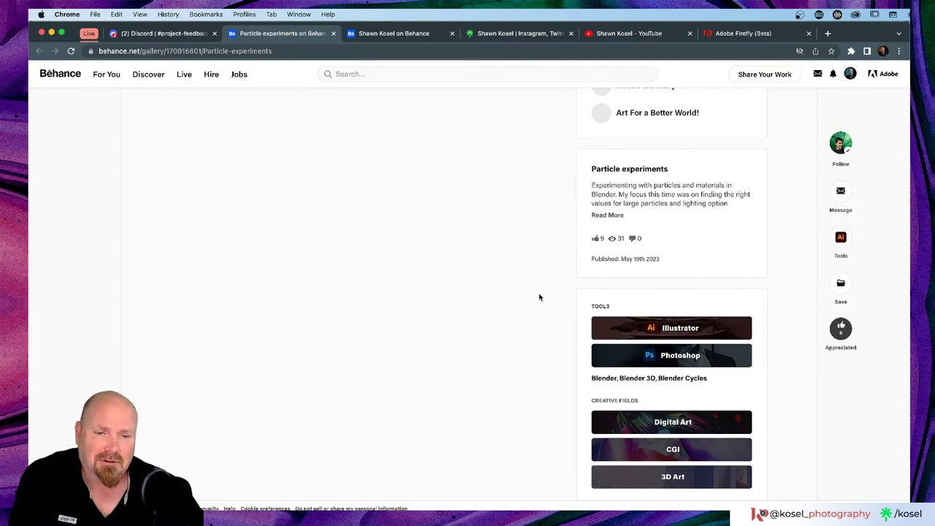
scroll(539, 297, down, 3)
scroll(538, 296, up, 8)
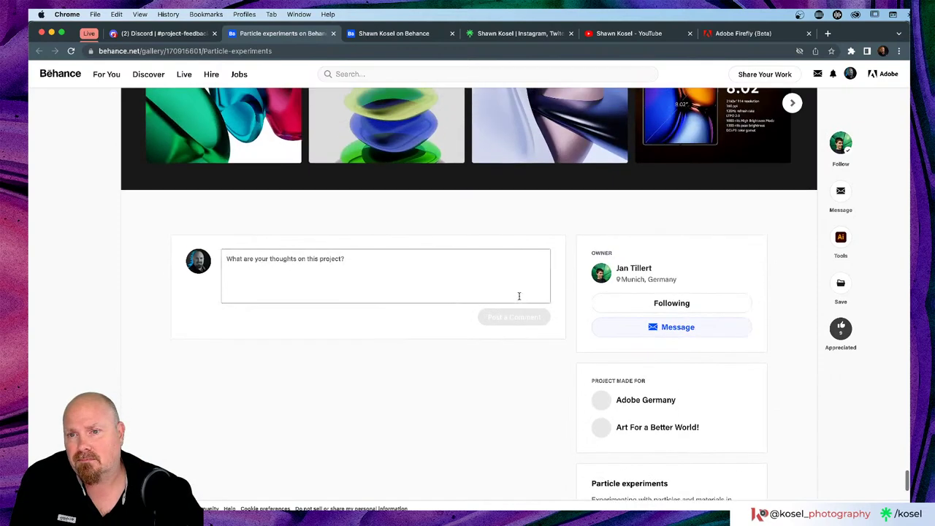
- Post the comment 'Great work, as always!!!' on the Particle experiments project
click(327, 263)
text(G)
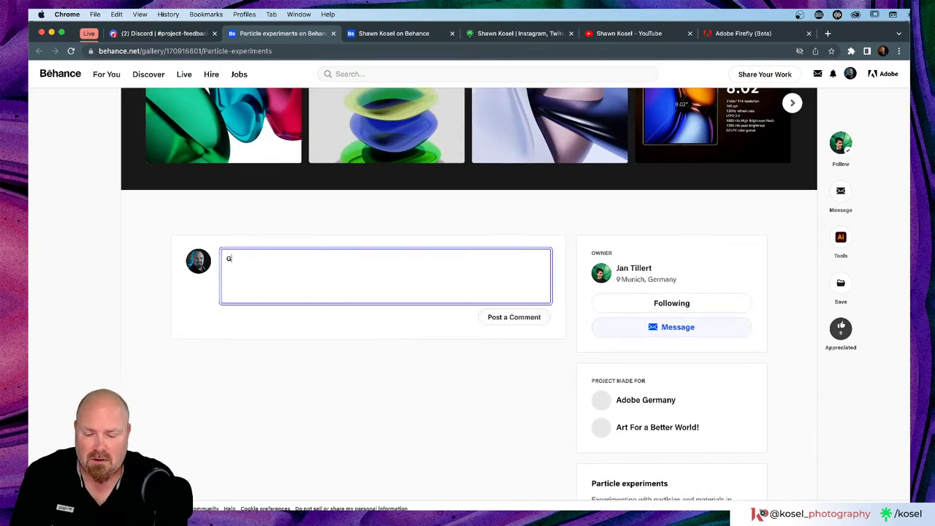
text(reat work)
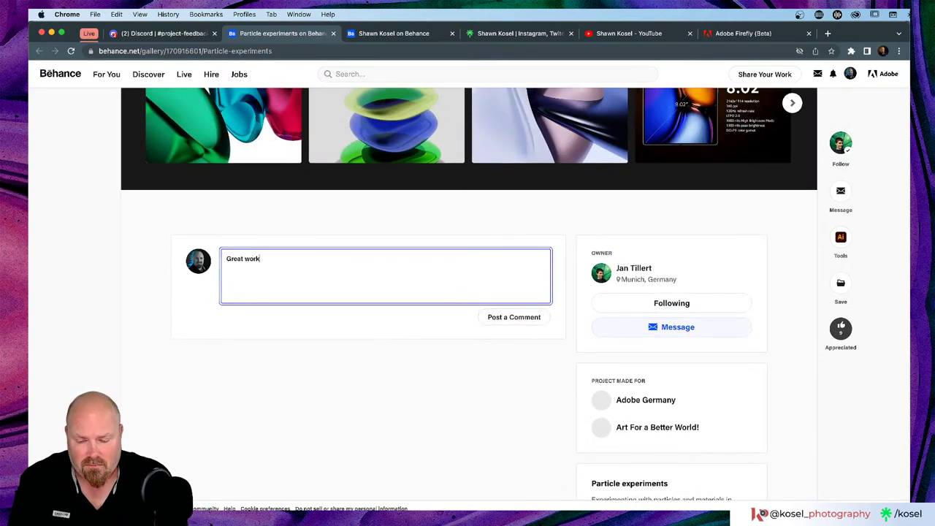
text(, )
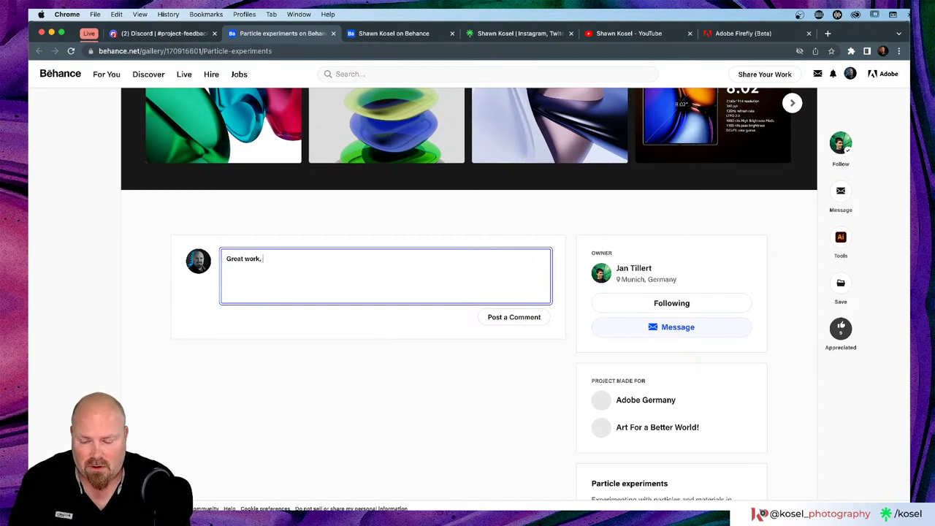
text(as alwa)
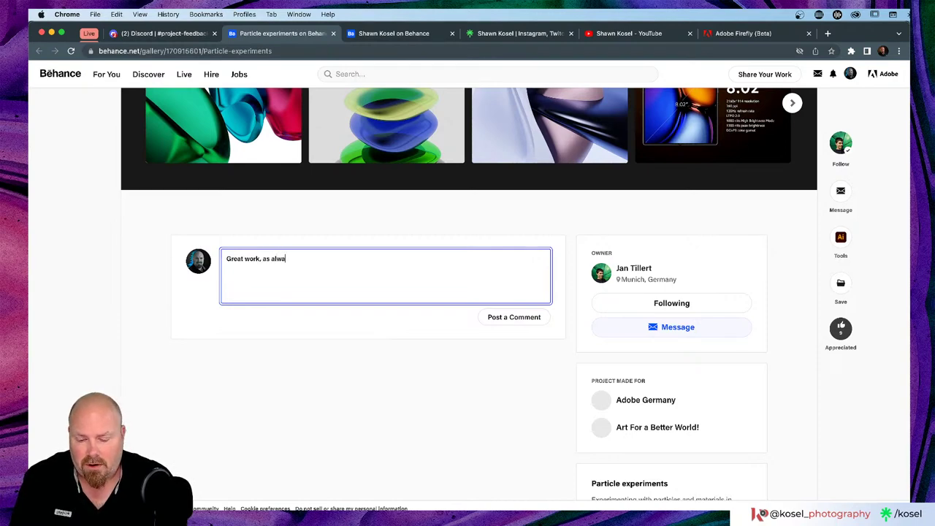
text(ys!!!)
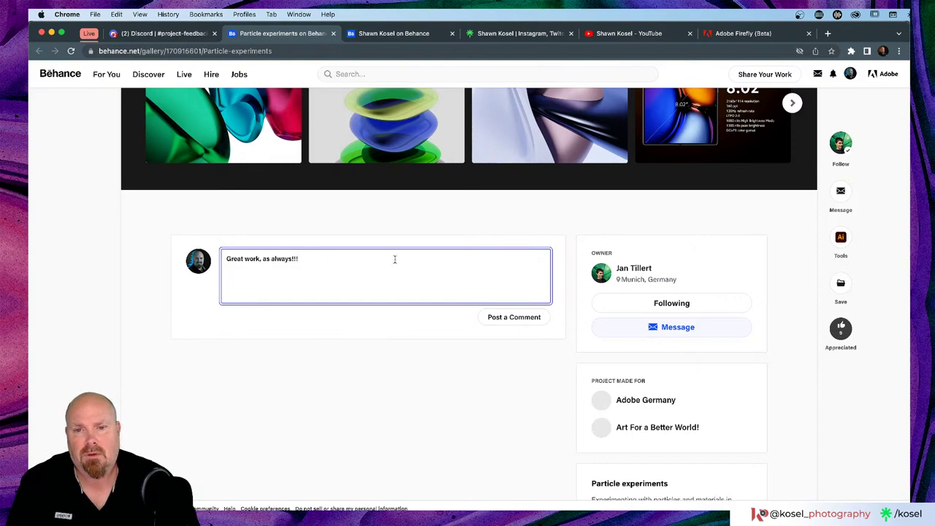
click(518, 317)
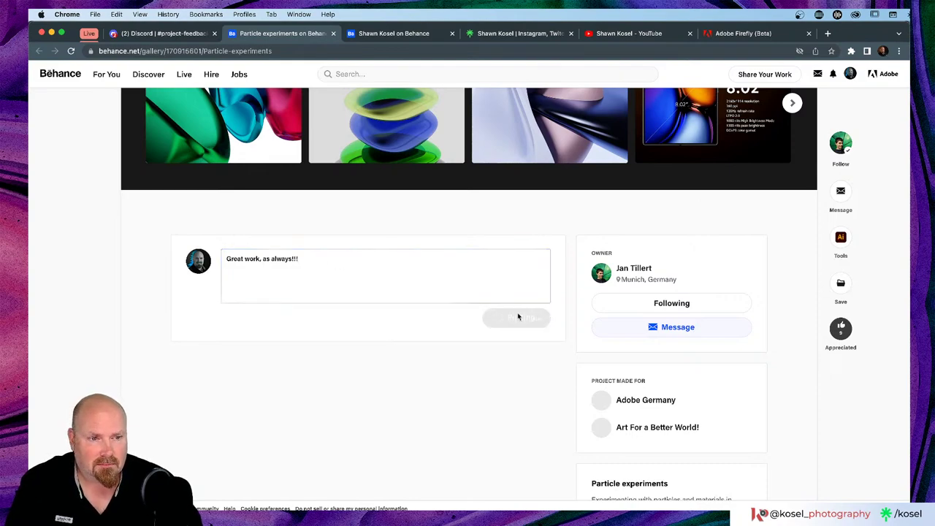
scroll(497, 315, up, 15)
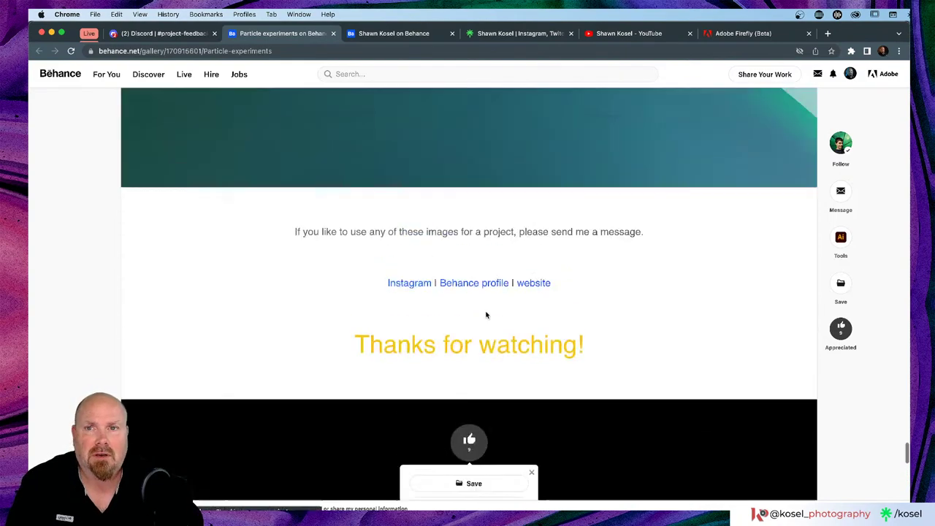
- Close the Behance tab and enlarge the first tea-cup image in #firefly-community
click(333, 33)
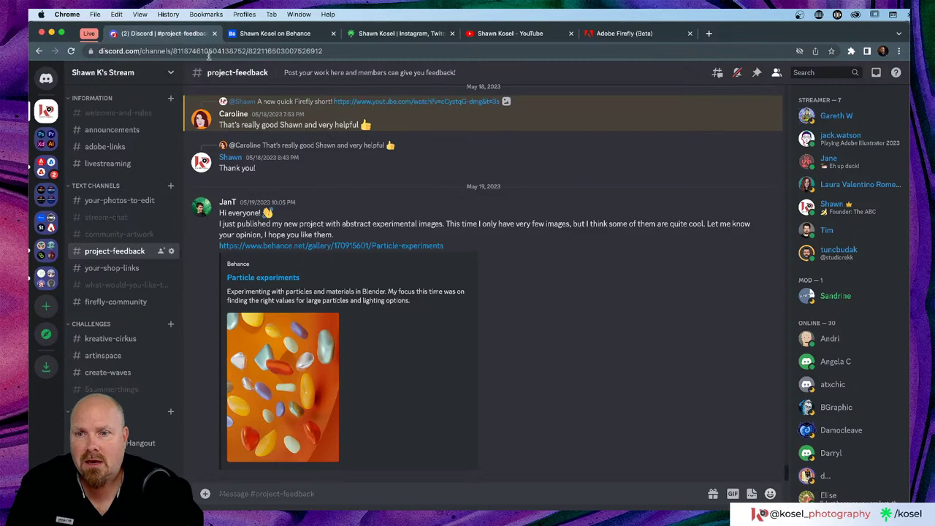
click(115, 302)
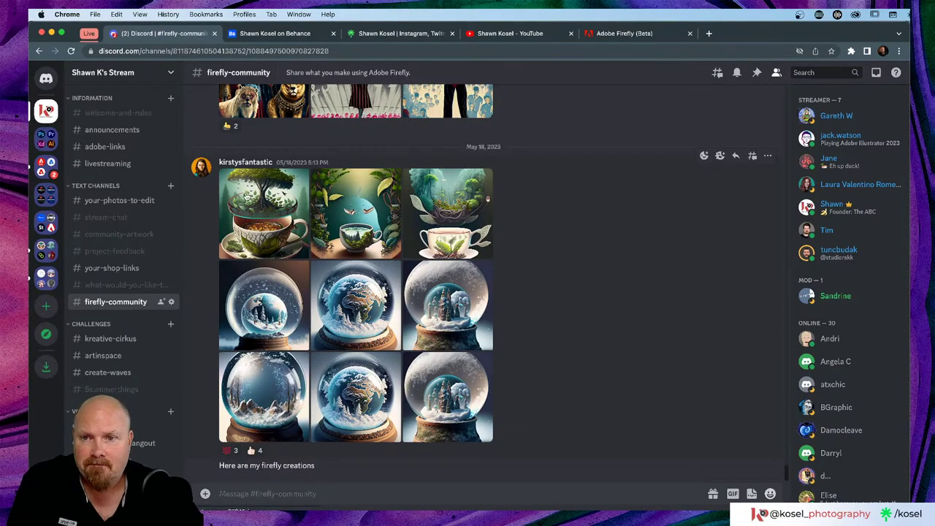
click(245, 193)
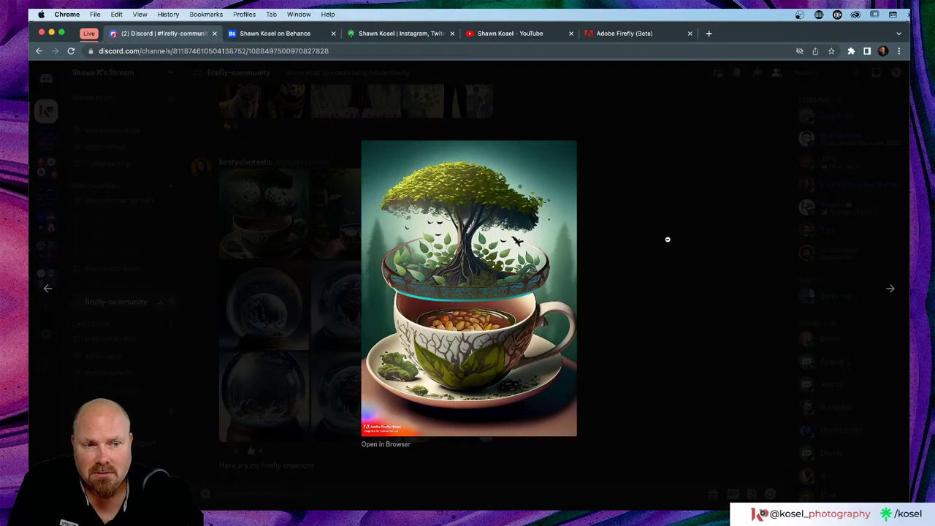
- Enlarge and close the middle, castle and earth snow-globe images in turn
click(667, 239)
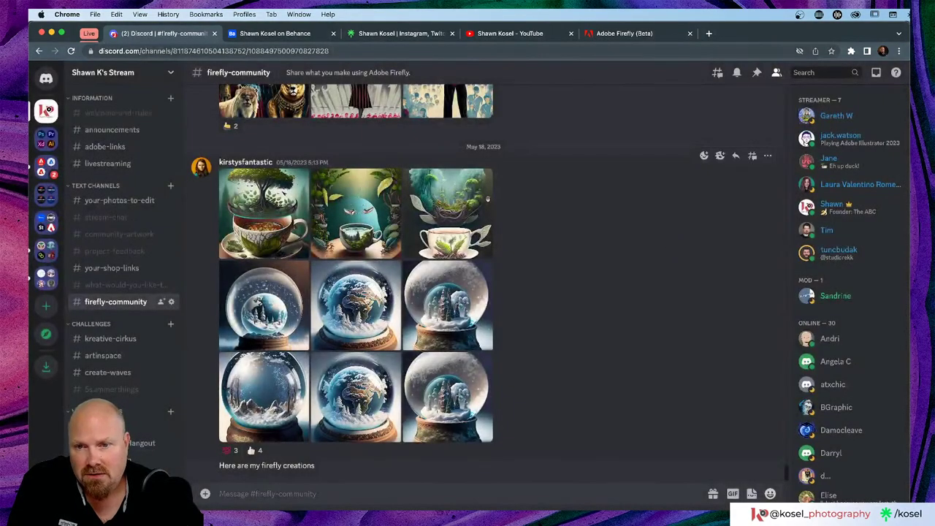
click(353, 294)
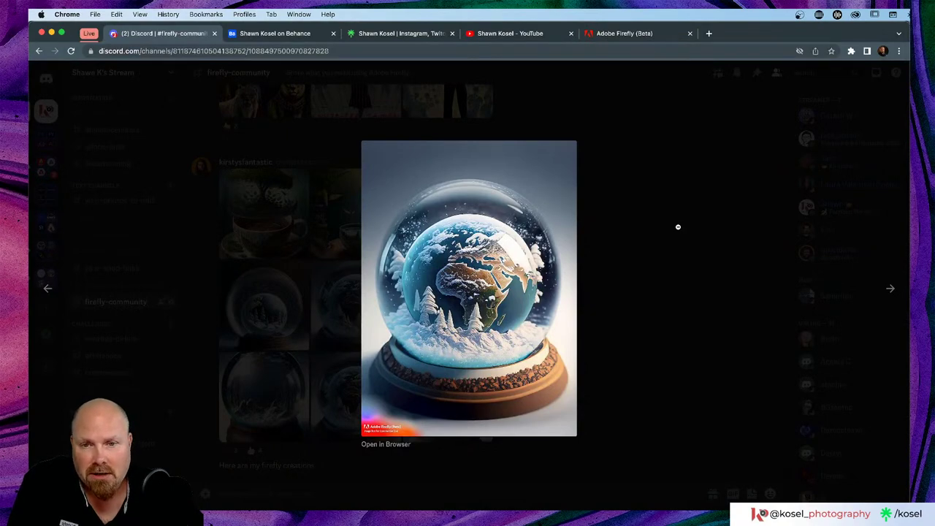
click(678, 227)
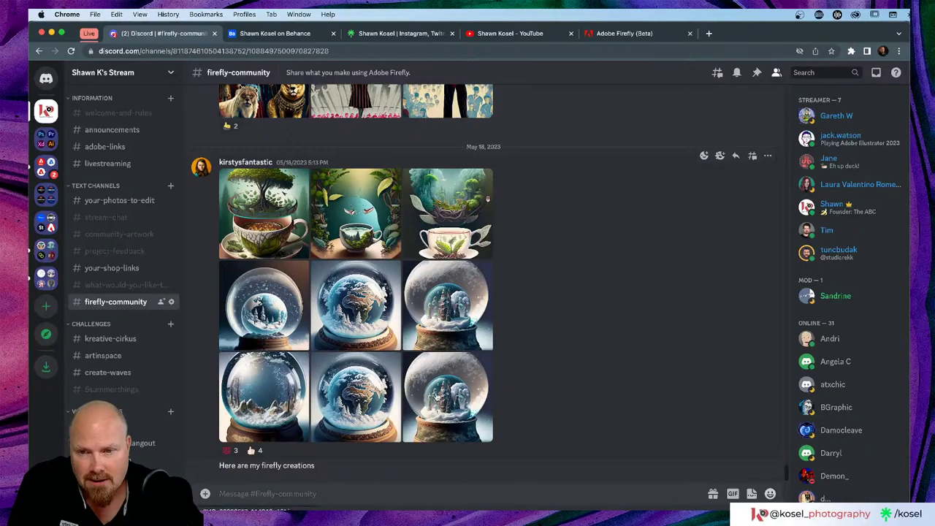
click(436, 396)
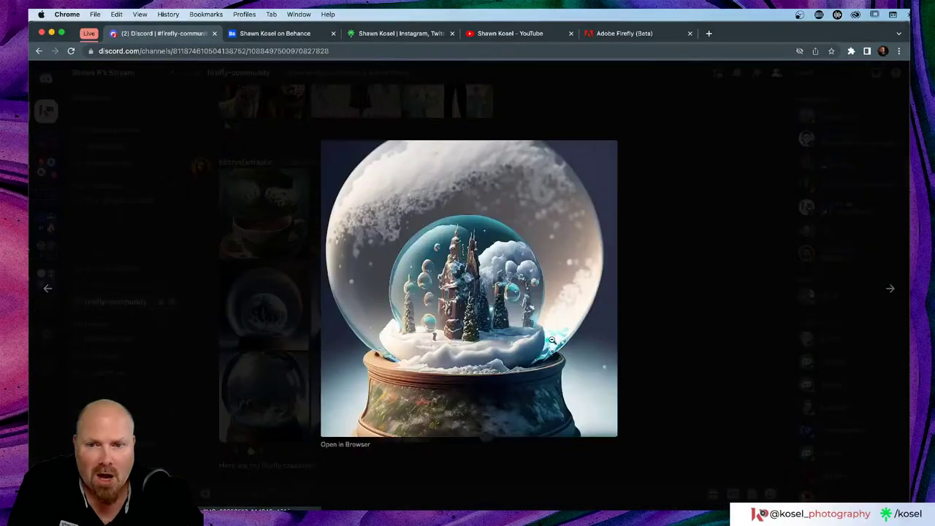
click(691, 296)
click(359, 299)
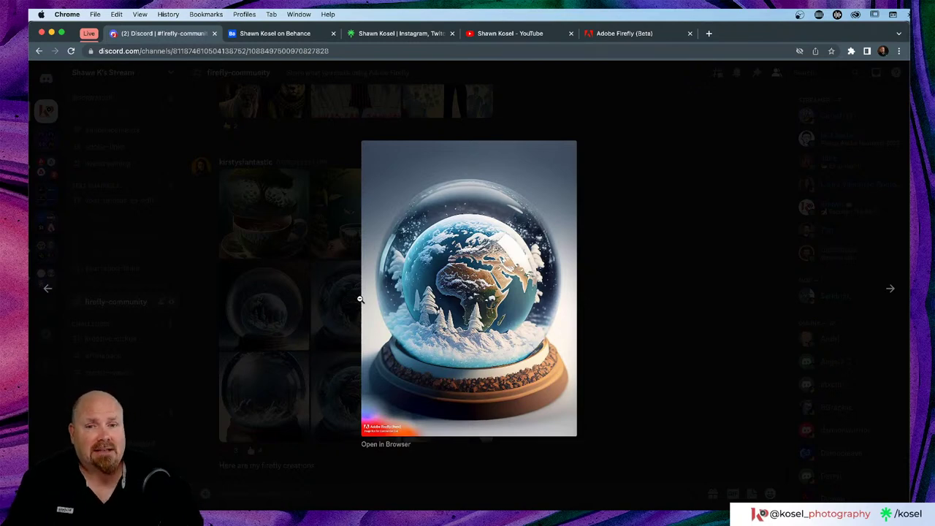
click(601, 184)
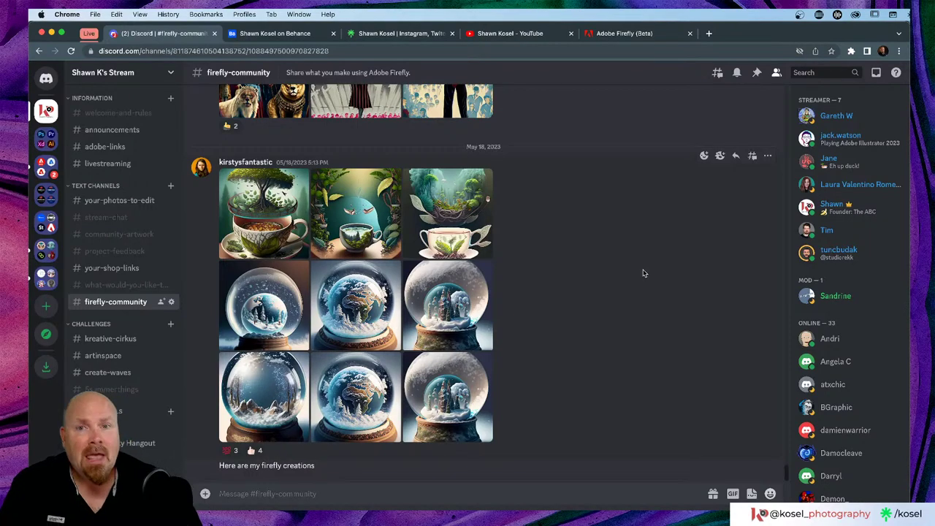
- Open the channel's 'Adobe Firefly' video and copy its URL from the address bar
click(515, 34)
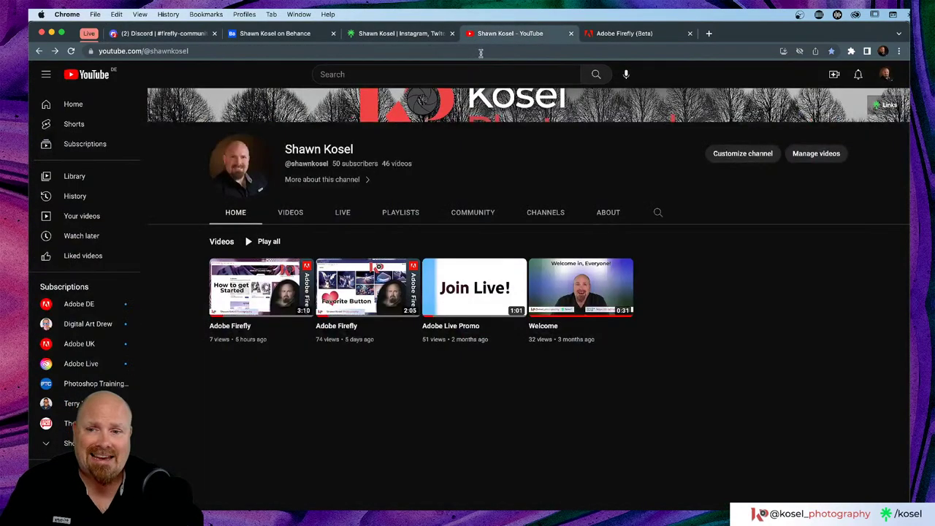
click(260, 276)
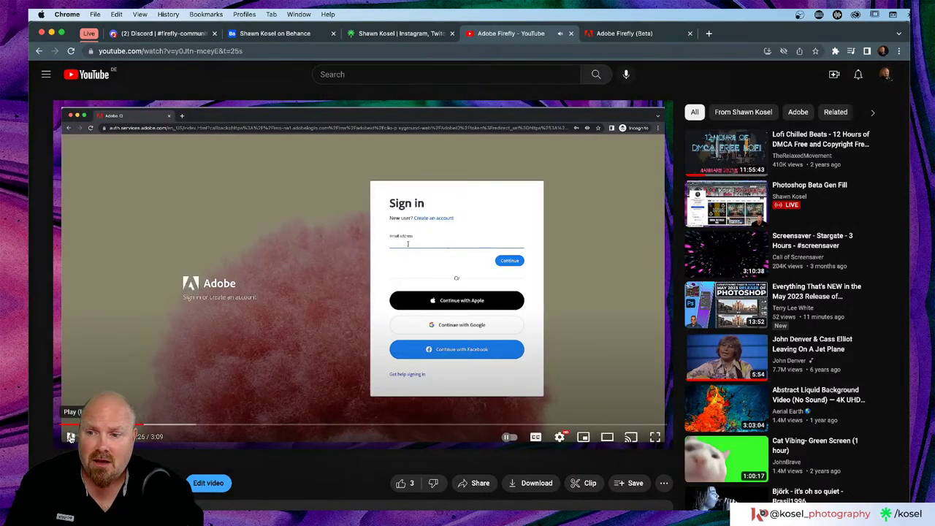
click(323, 50)
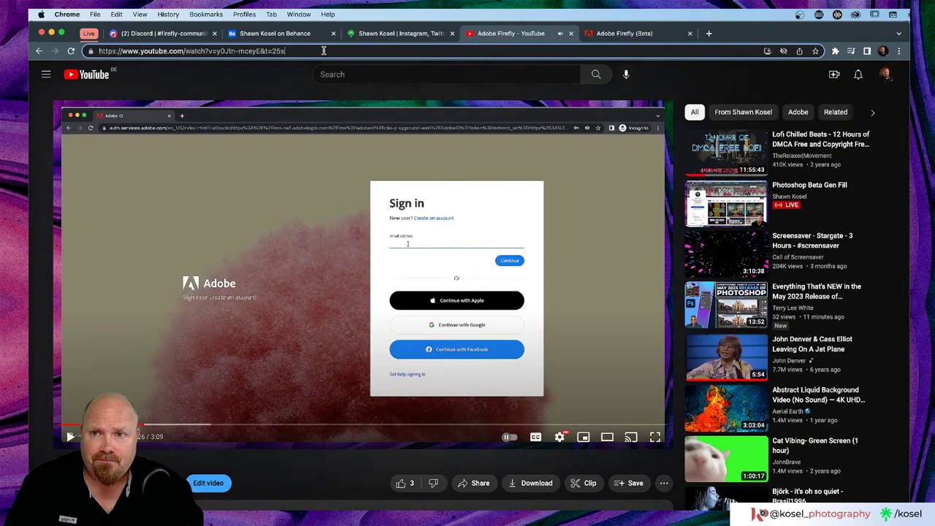
drag(323, 50, 81, 51)
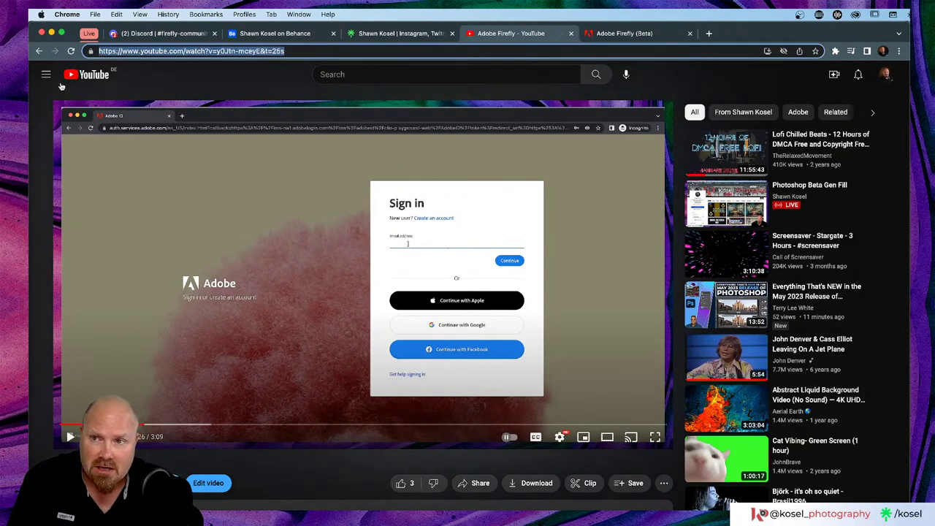
key(super+Tab)
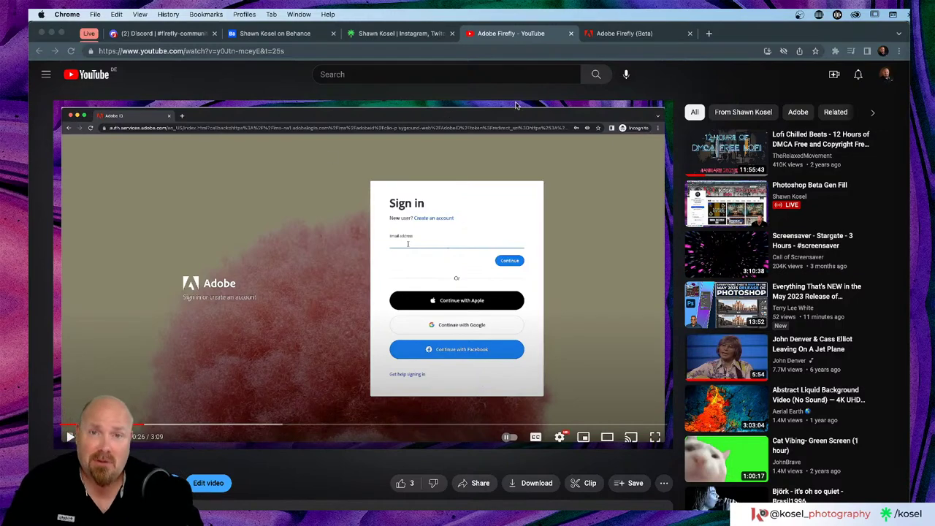
- Leave the Generative fill page for the Firefly home page and sign out from the avatar menu
click(638, 38)
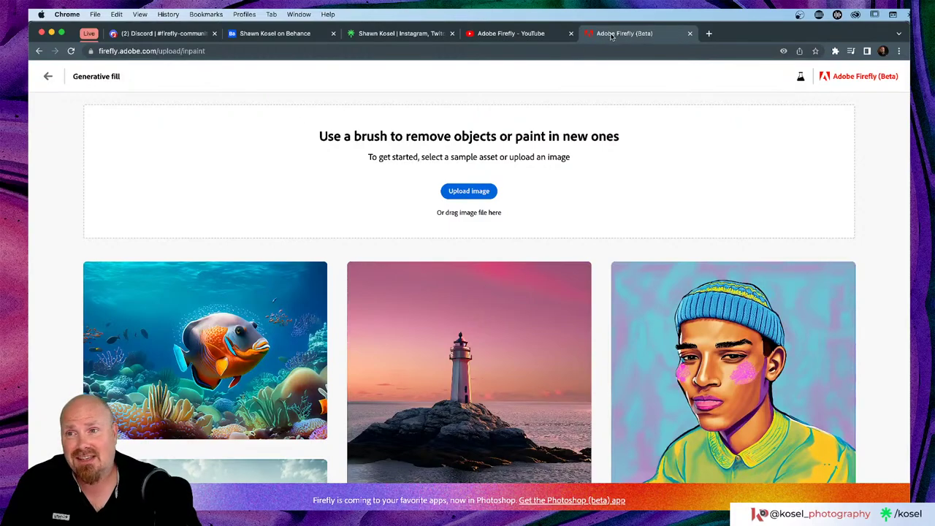
click(49, 76)
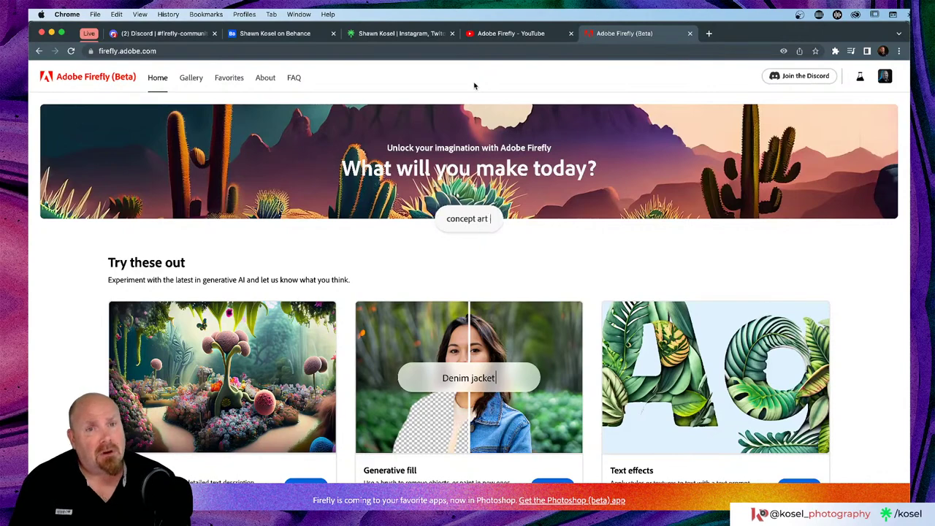
click(884, 79)
click(771, 148)
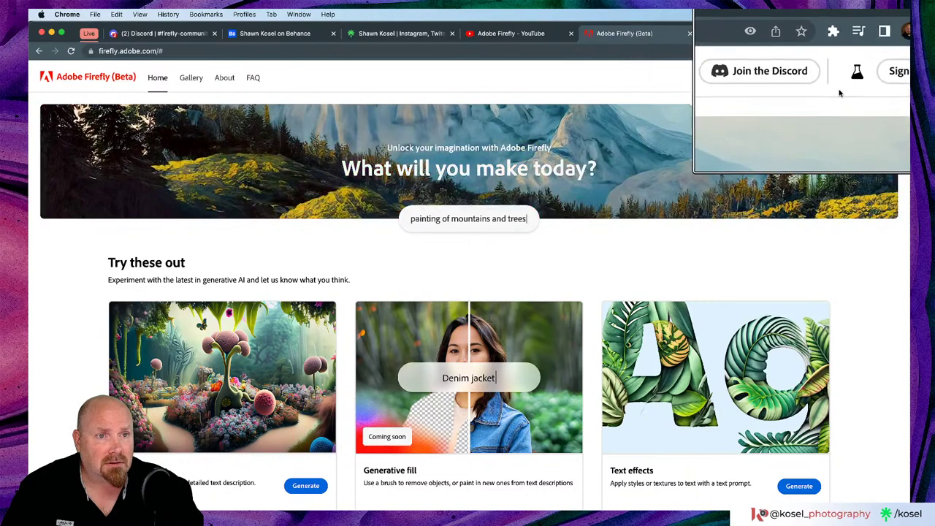
- Sign back in to the Adobe account from the Firefly home page
click(878, 74)
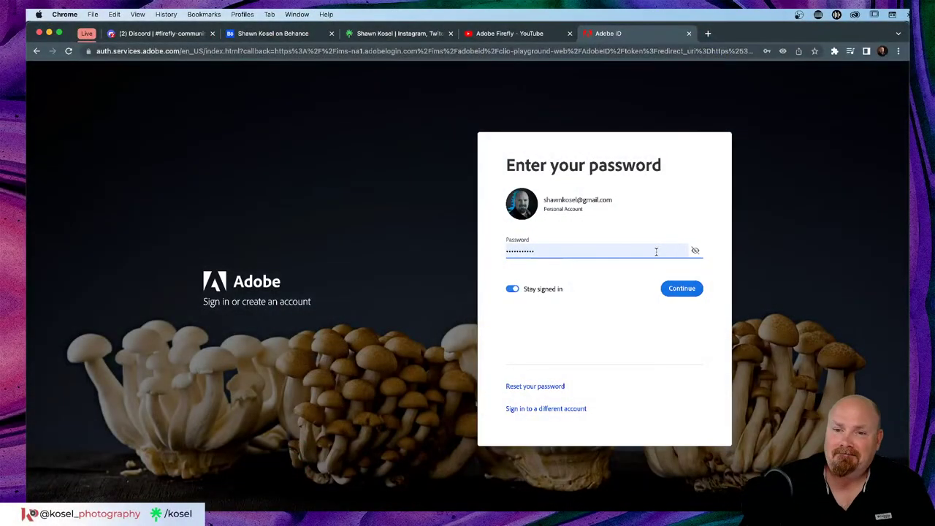
click(684, 292)
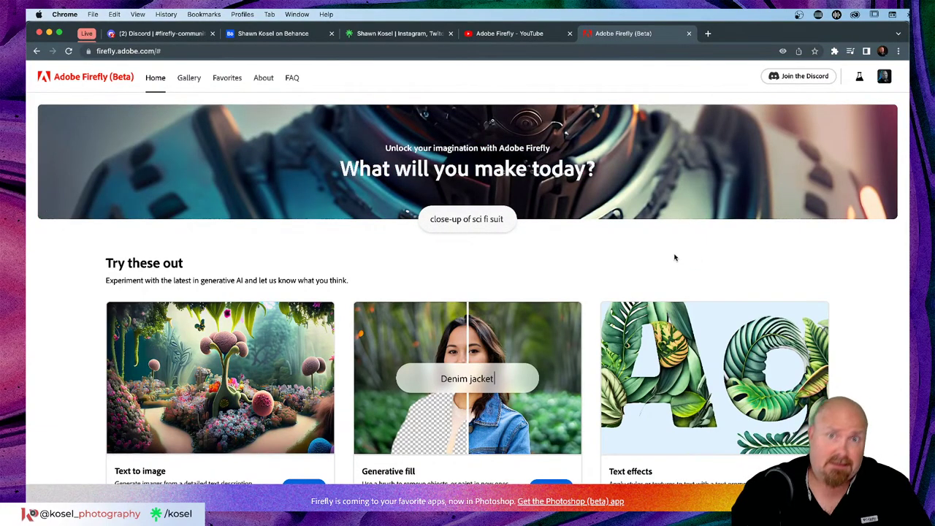
scroll(674, 255, down, 3)
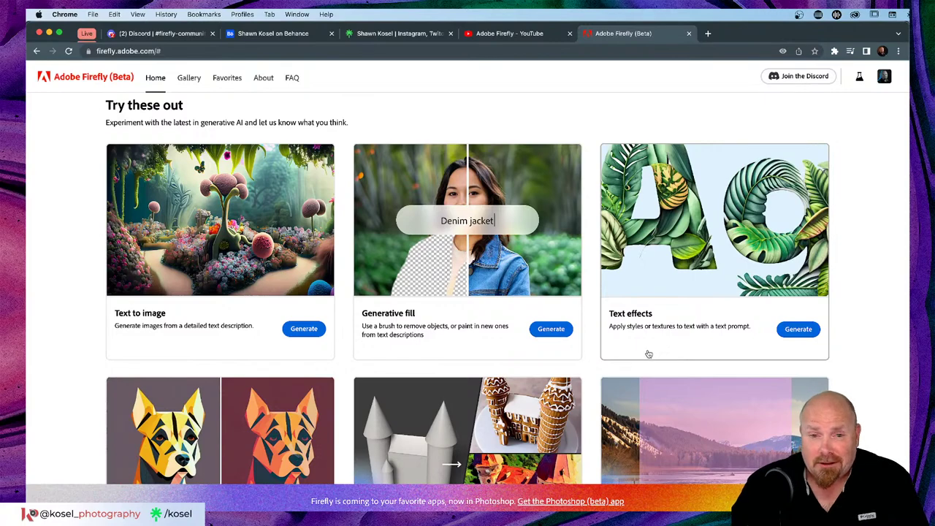
scroll(441, 286, down, 3)
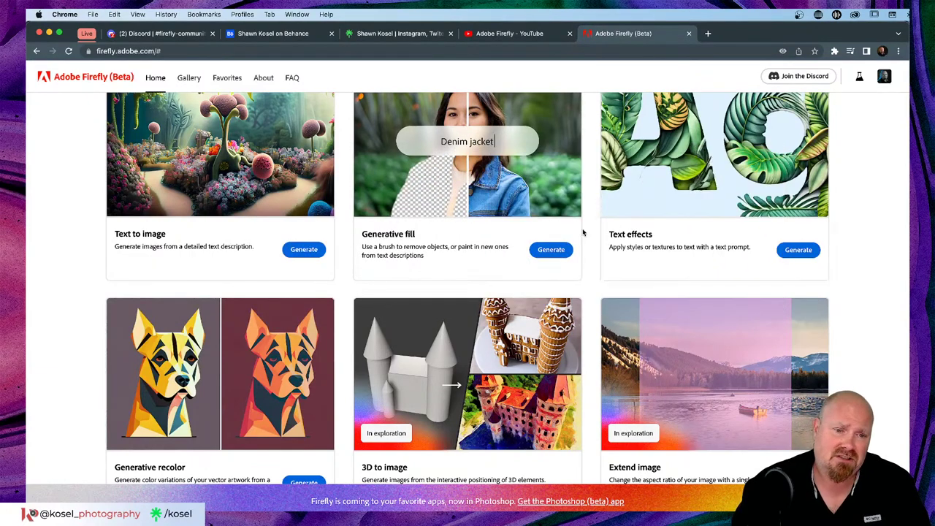
scroll(392, 217, down, 5)
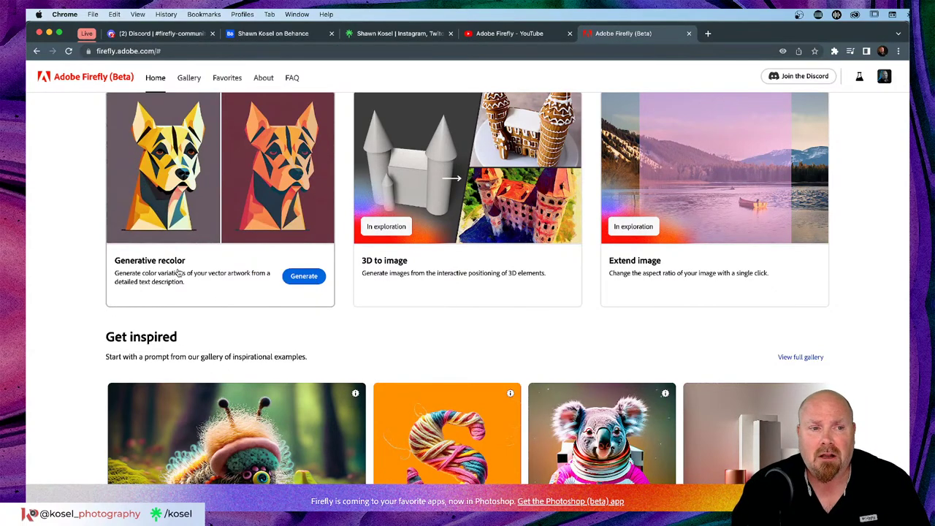
scroll(267, 287, up, 3)
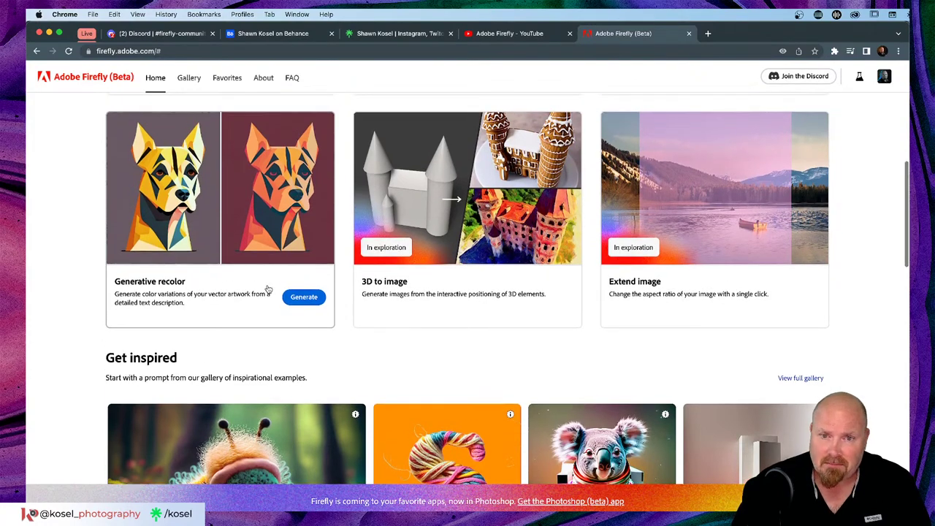
scroll(267, 288, down, 2)
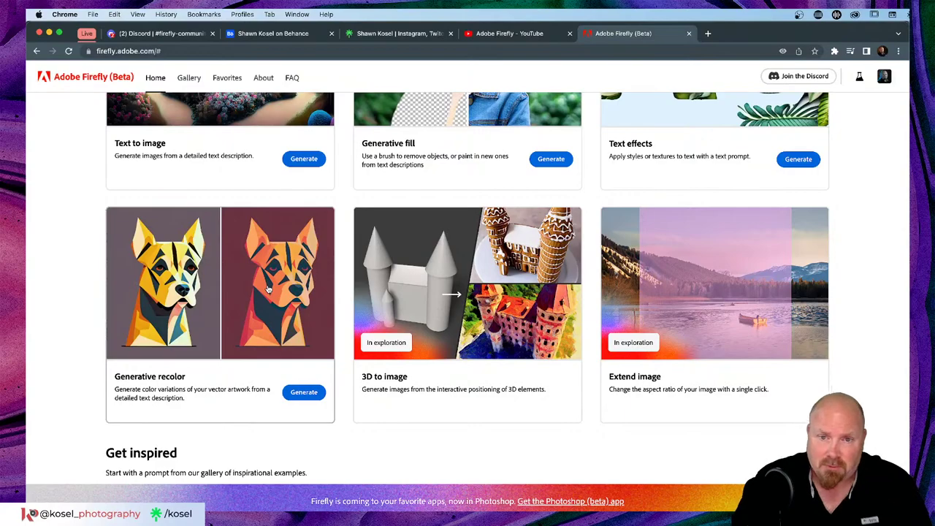
scroll(268, 288, up, 5)
scroll(528, 307, down, 1)
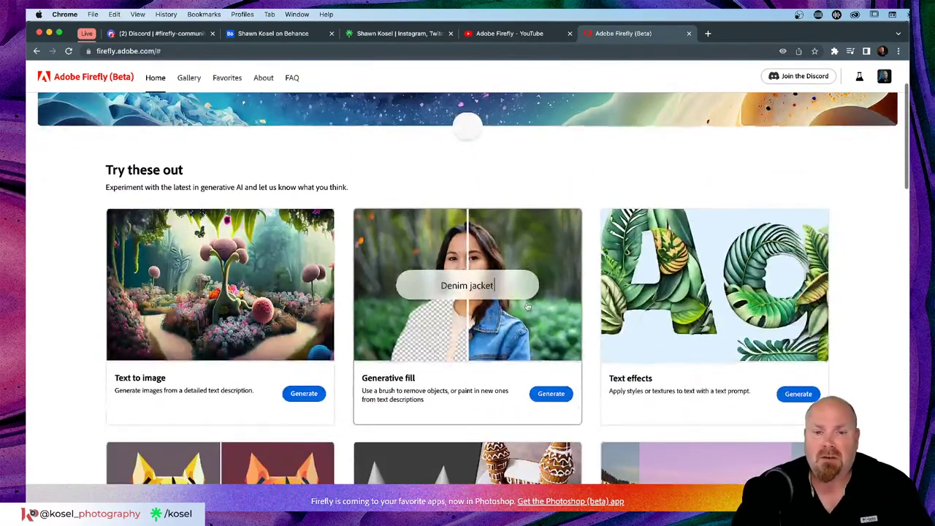
- Start a Generative fill project and browse the reef fish, lighthouse and astronaut samples
click(552, 394)
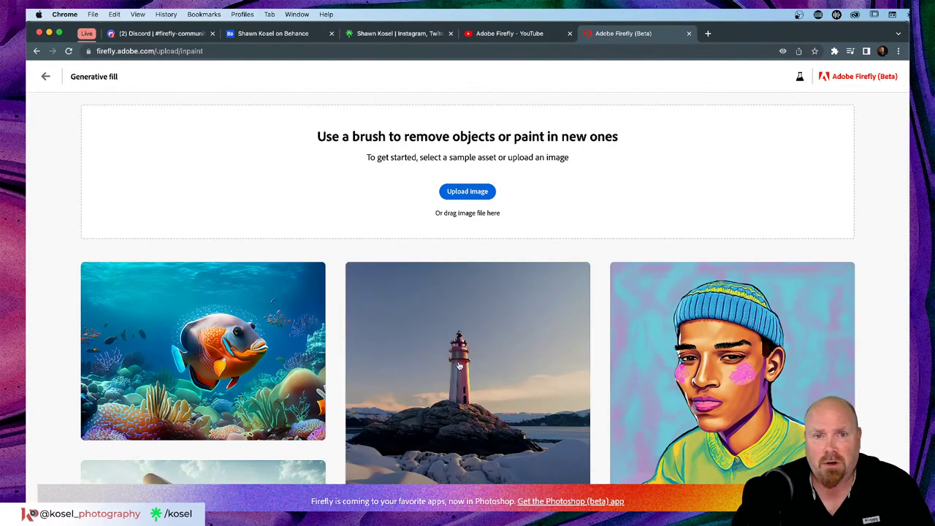
scroll(472, 374, down, 2)
scroll(471, 375, down, 5)
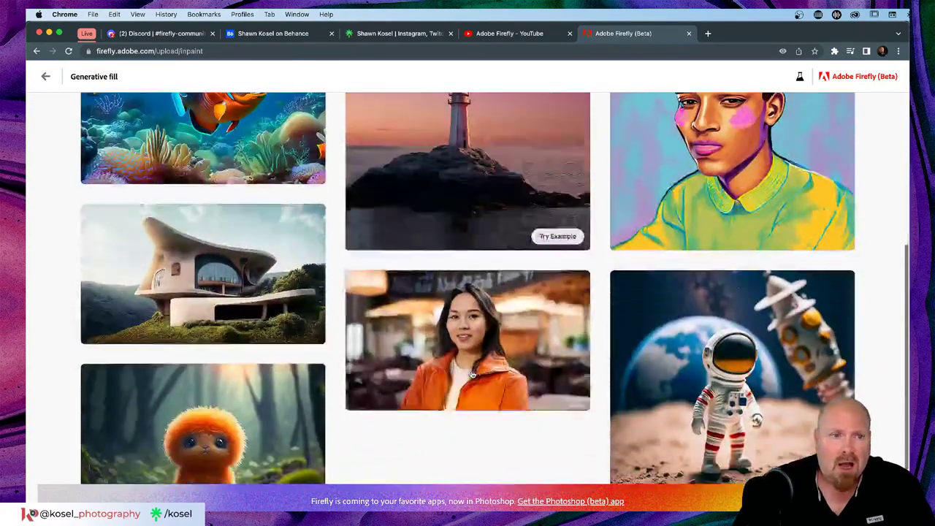
scroll(471, 375, up, 2)
scroll(471, 374, up, 1)
mouse_move(216, 181)
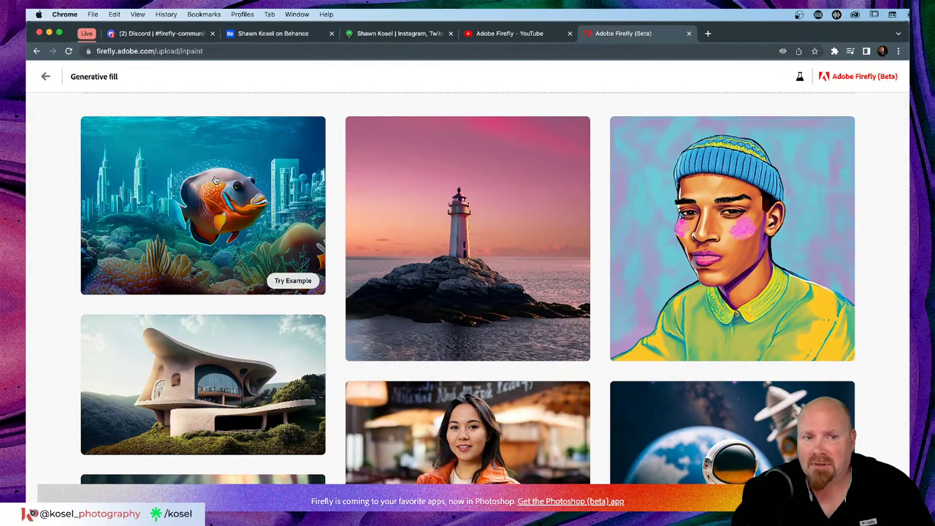
scroll(253, 233, up, 4)
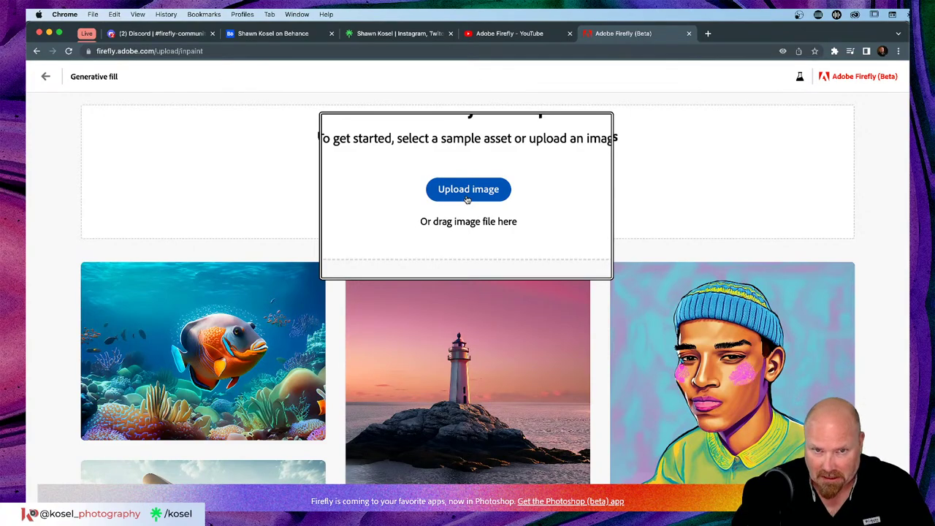
scroll(369, 195, down, 5)
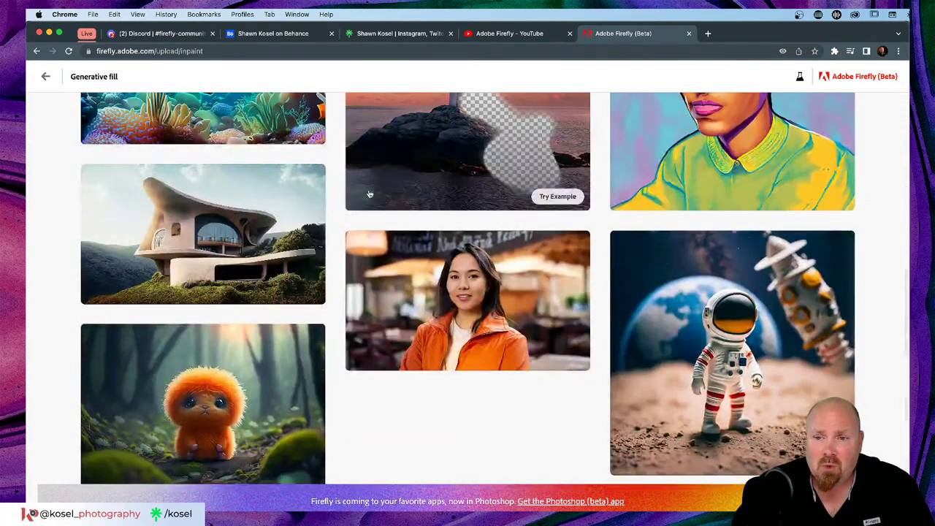
scroll(369, 194, up, 3)
scroll(370, 195, up, 1)
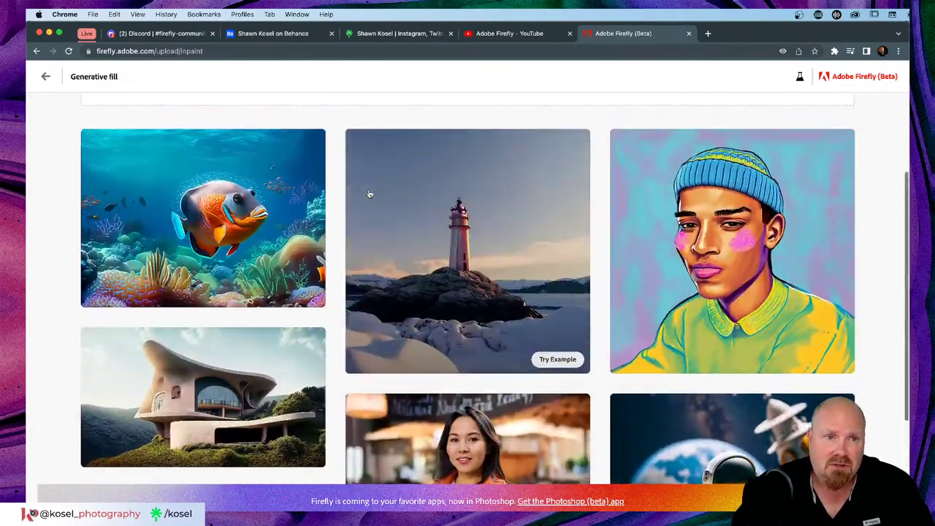
- Load the coral reef fish sample, check brush size, hardness and opacity, then return to Add
click(293, 293)
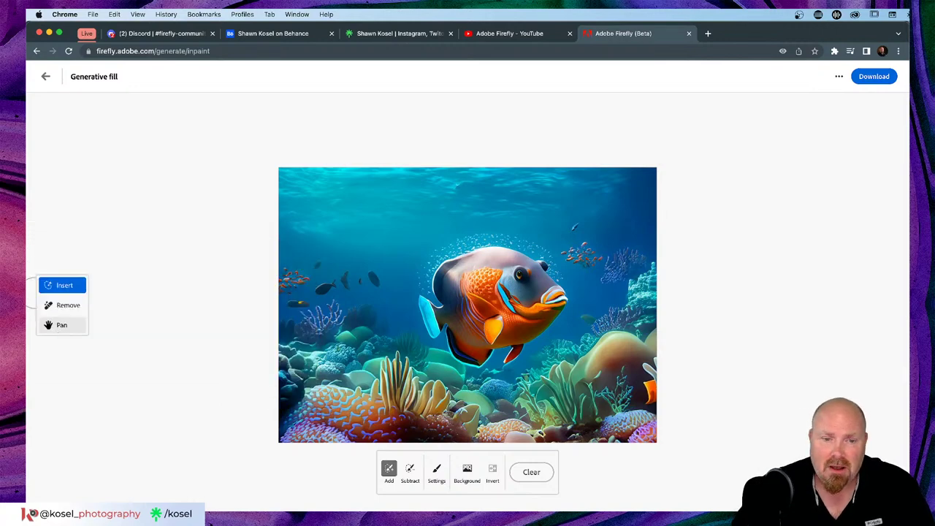
scroll(594, 198, down, 5)
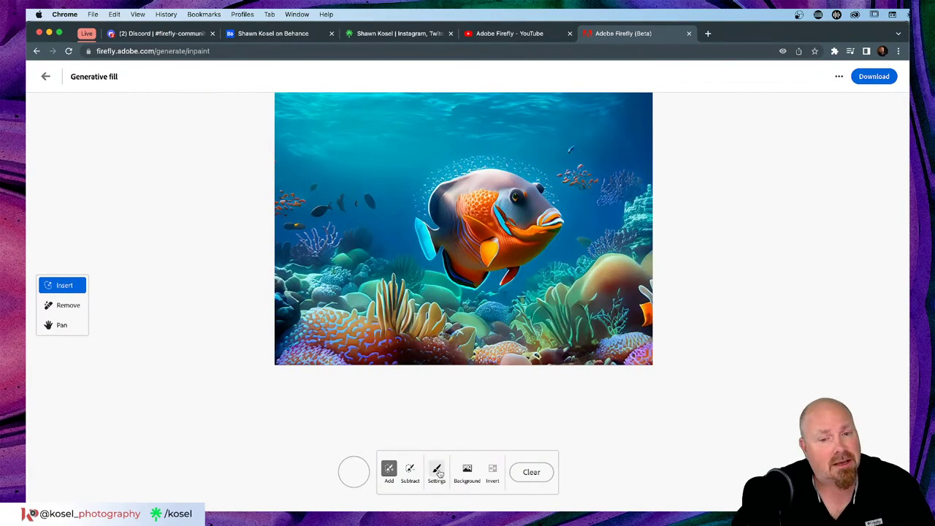
mouse_move(439, 473)
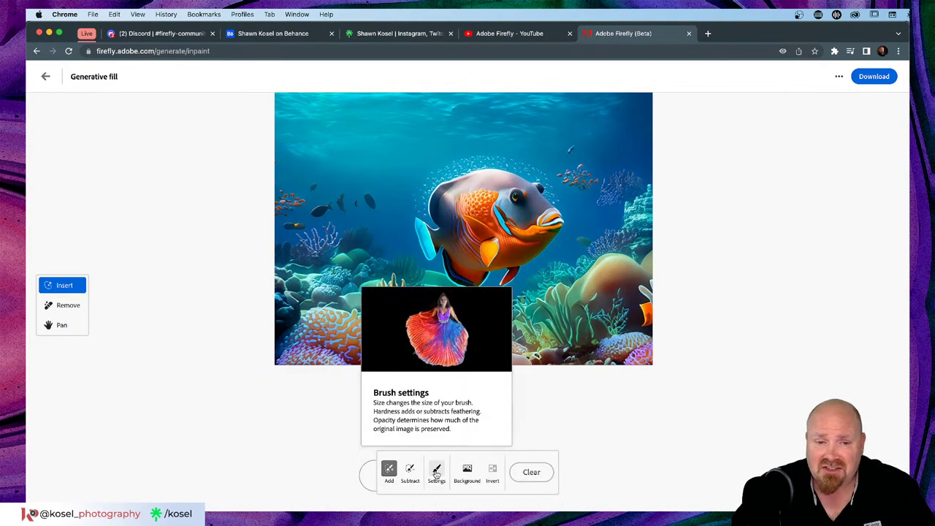
click(436, 472)
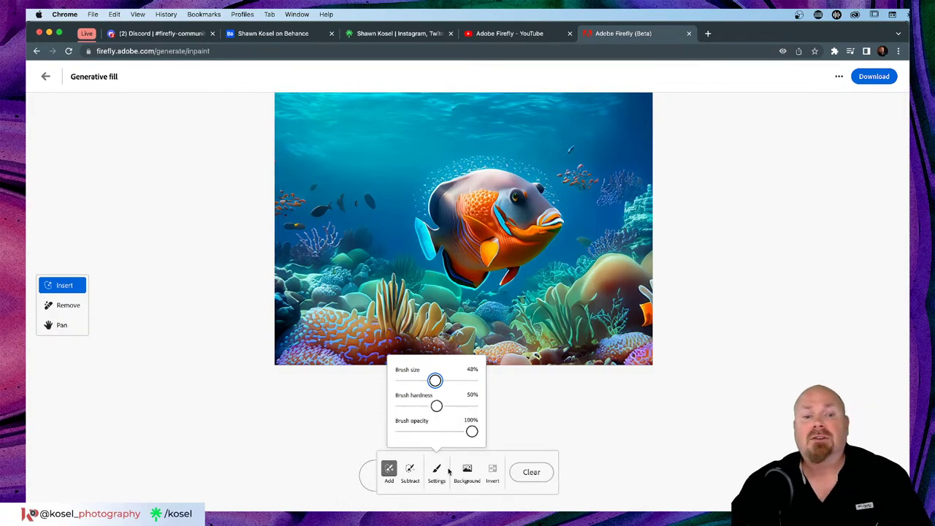
click(387, 471)
scroll(434, 125, up, 3)
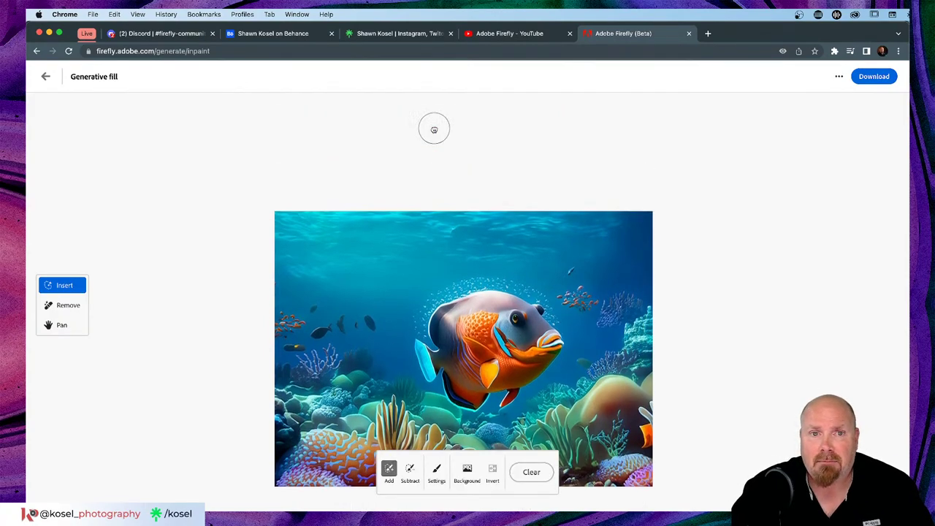
scroll(433, 125, down, 3)
- Paint out the top-left water and generate fills for 'Giant shark mouth open'
mouse_move(433, 125)
mouse_down()
mouse_move(445, 121)
mouse_move(278, 119)
mouse_move(369, 132)
mouse_move(449, 117)
mouse_move(451, 142)
mouse_move(273, 157)
mouse_move(449, 153)
mouse_move(419, 181)
mouse_move(274, 188)
mouse_move(417, 168)
mouse_move(394, 205)
mouse_move(310, 204)
mouse_move(374, 196)
mouse_move(421, 131)
mouse_move(448, 116)
mouse_move(515, 117)
mouse_move(447, 134)
mouse_move(452, 149)
mouse_up()
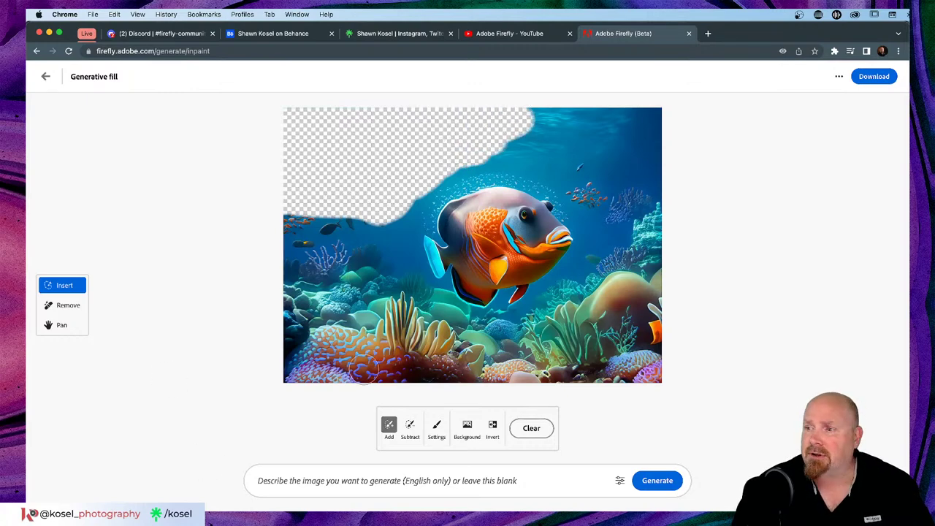
click(300, 480)
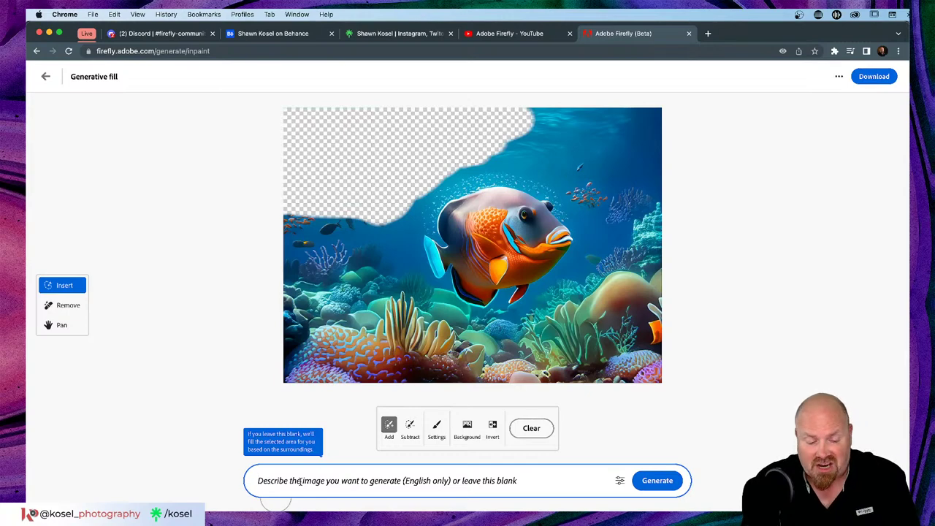
text(Giant shark)
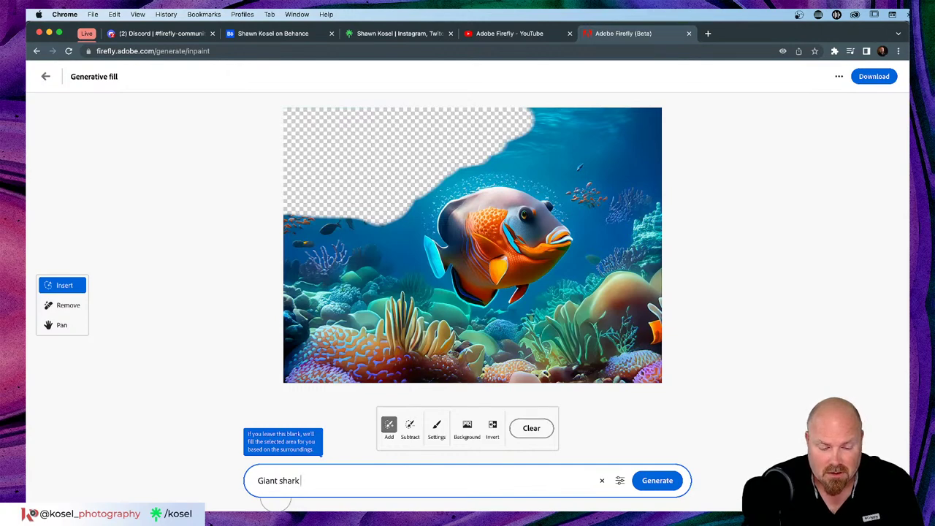
text(mouth)
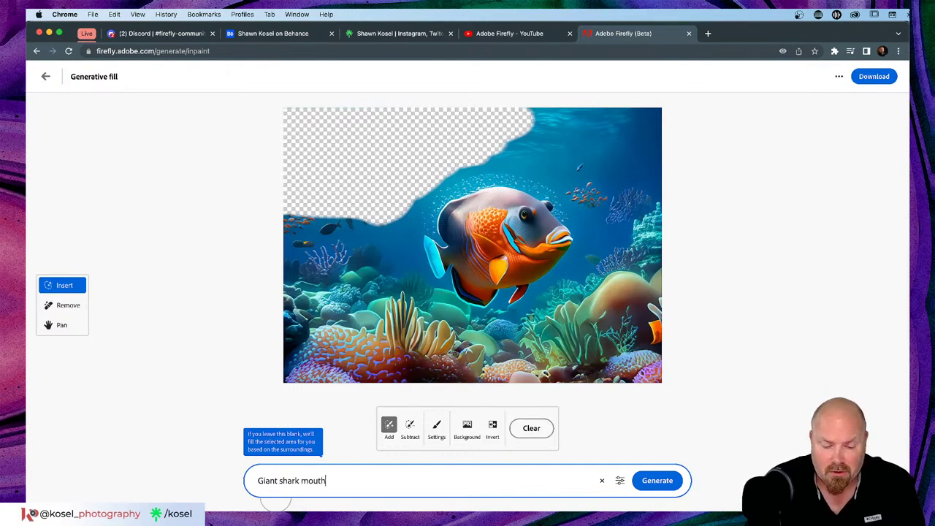
text( open)
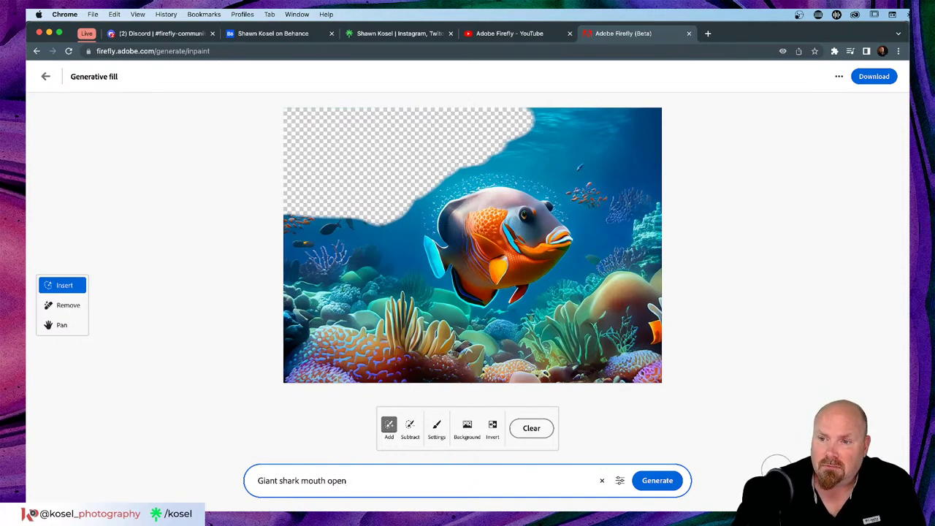
click(661, 481)
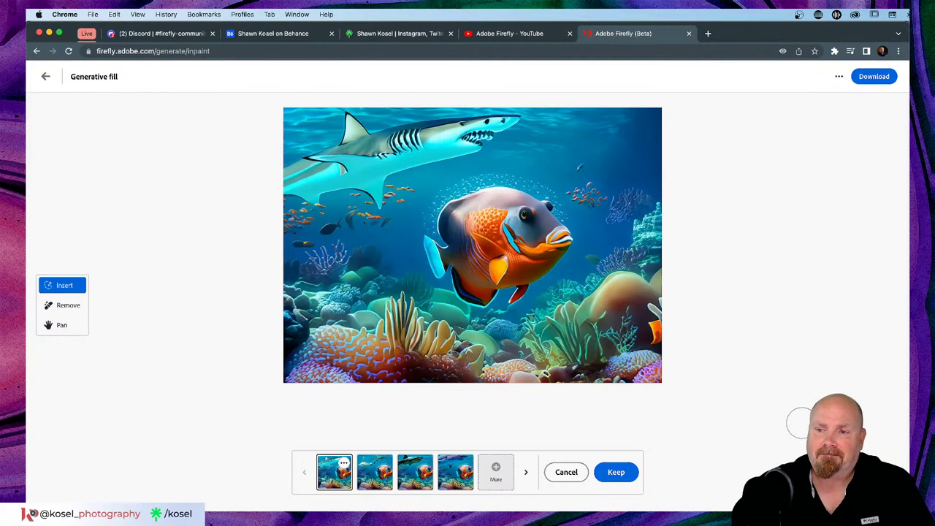
- Preview shark variations two to four and rate the fourth and third thumbs up
click(376, 465)
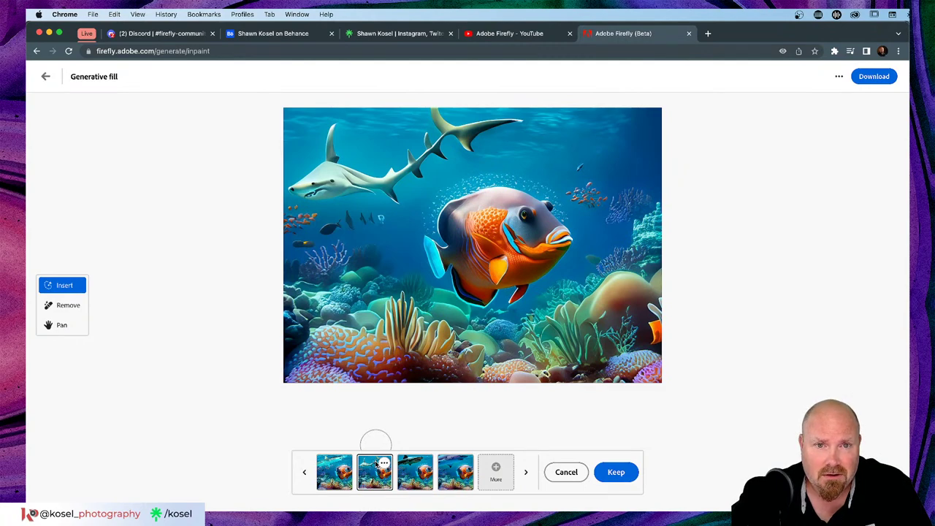
click(418, 465)
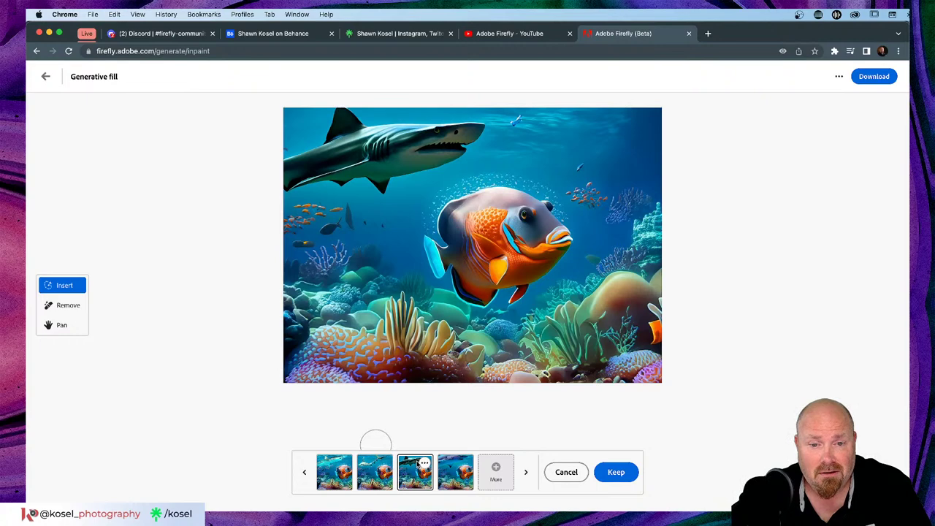
click(449, 464)
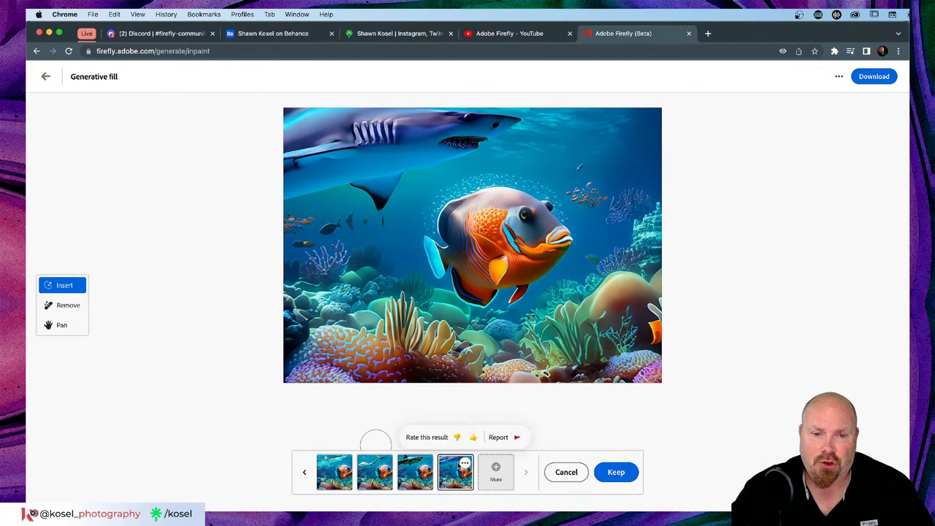
click(473, 437)
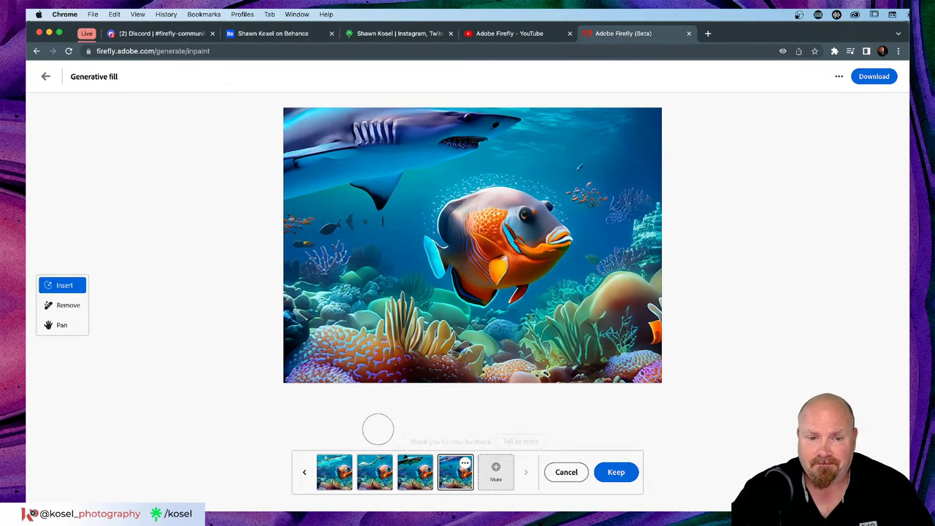
click(424, 469)
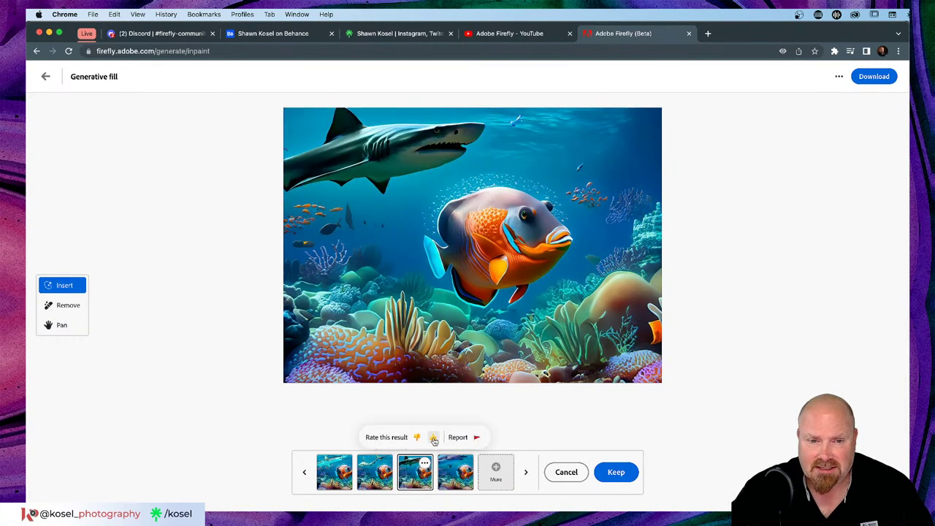
click(434, 438)
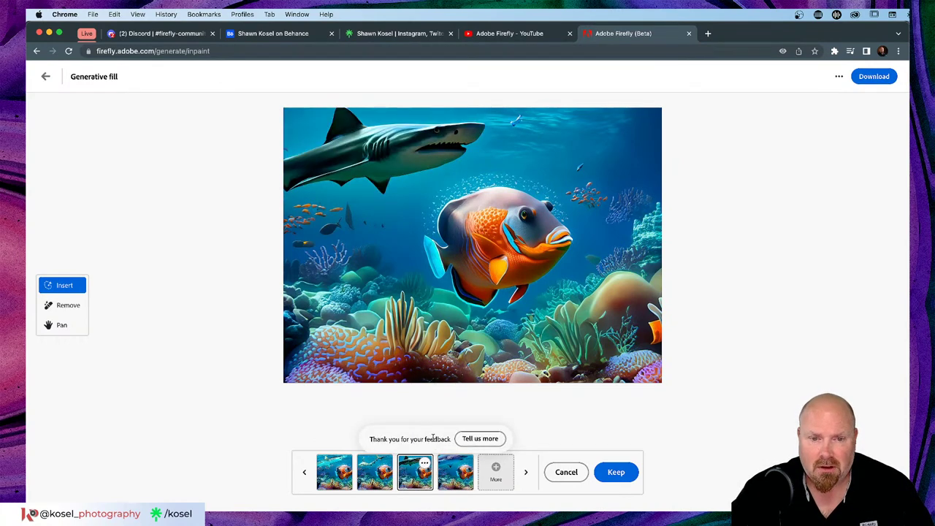
- Rate the second variation thumbs down, then keep the darker fourth shark variation
click(381, 477)
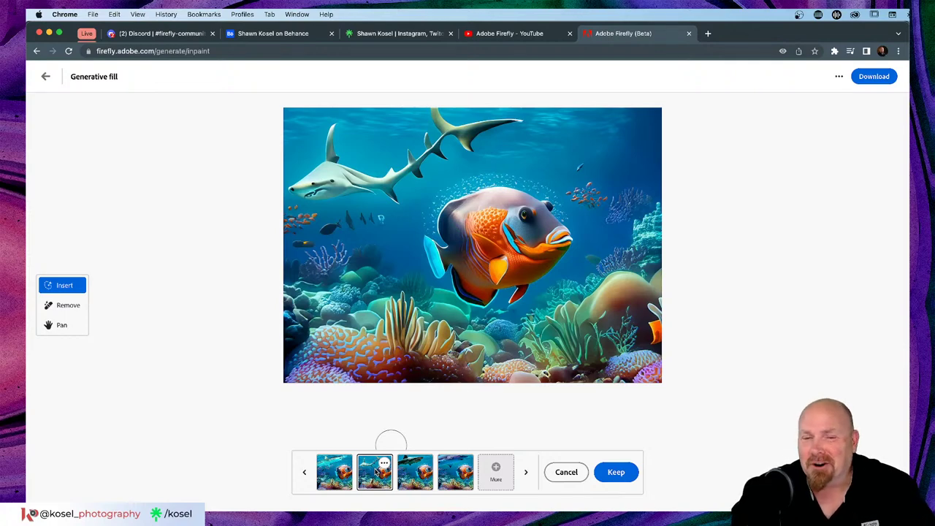
mouse_move(381, 468)
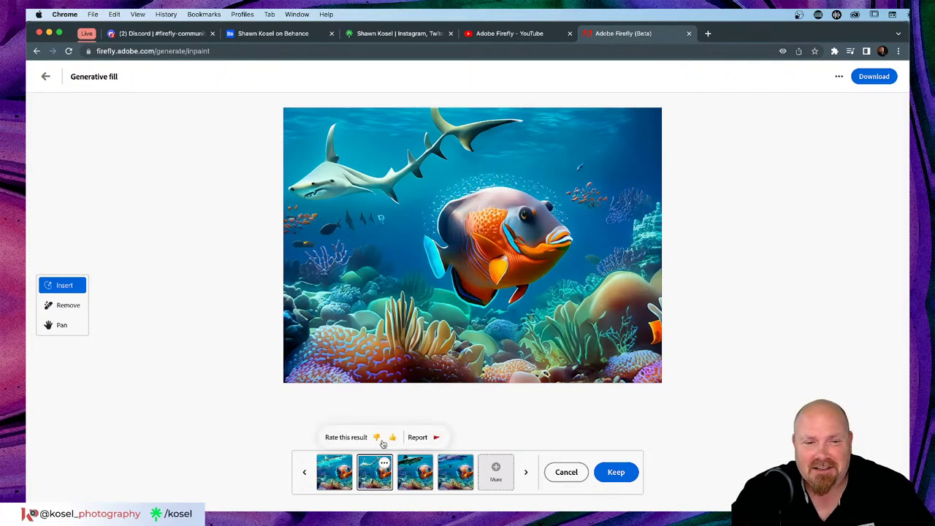
click(378, 438)
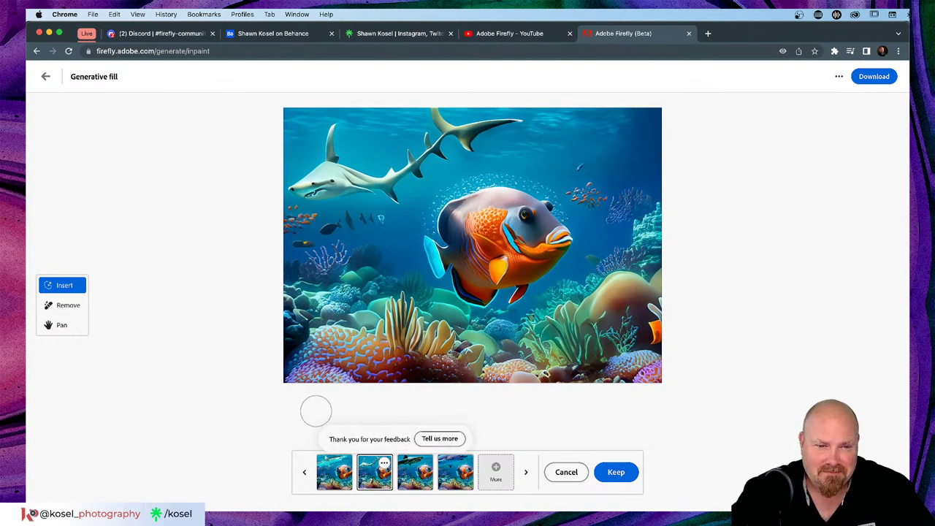
click(340, 471)
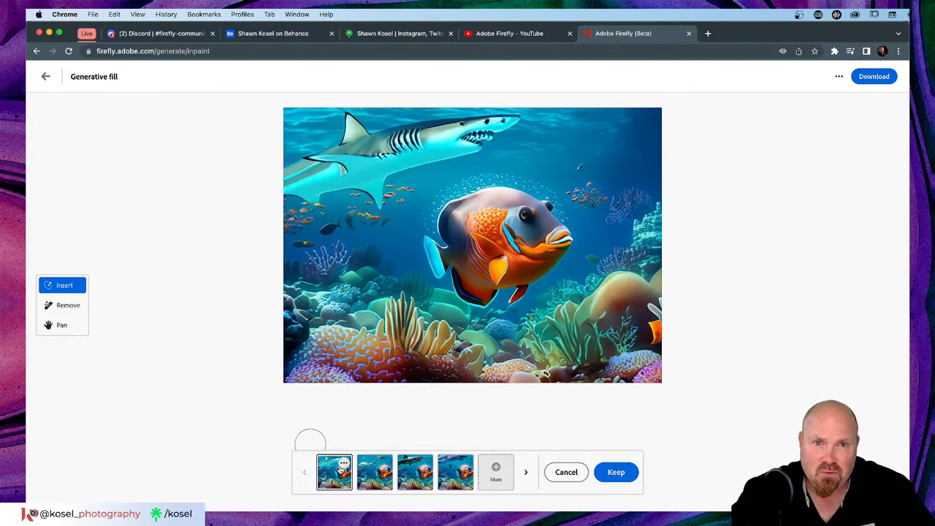
click(460, 472)
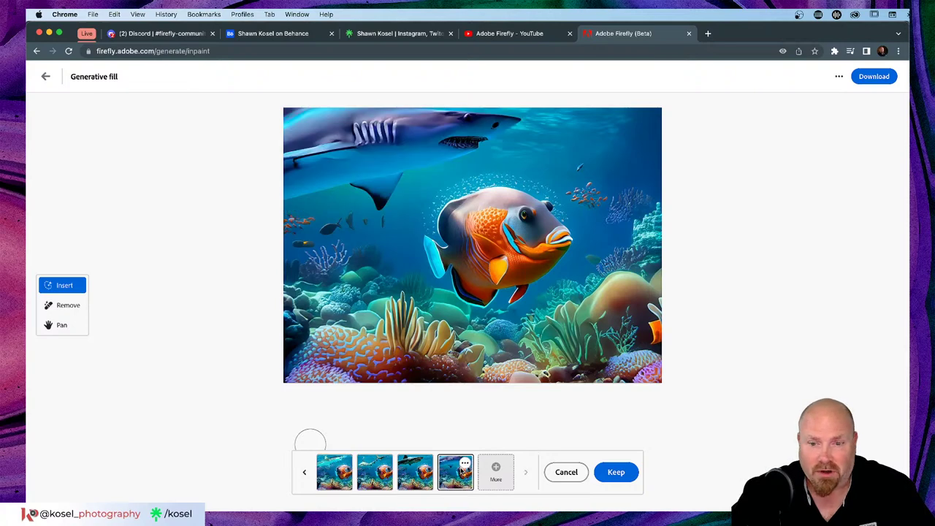
click(621, 472)
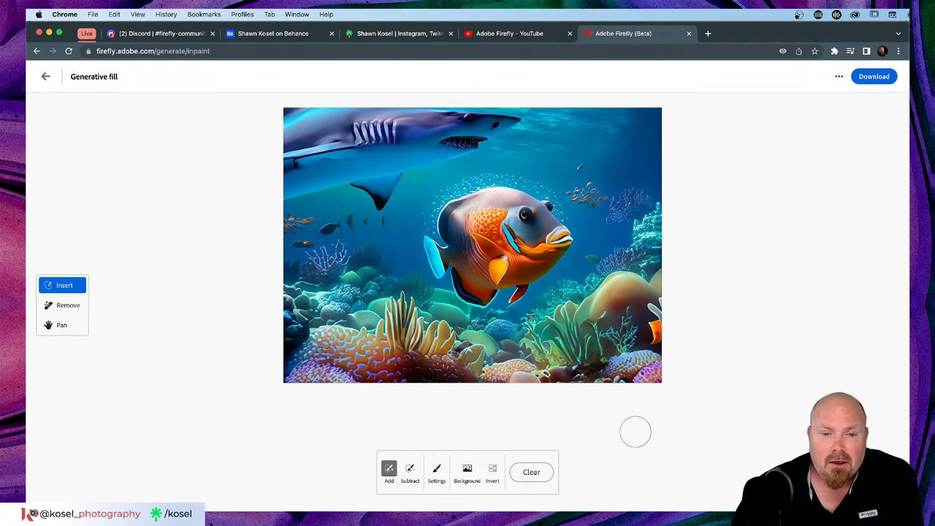
- Download the edited shark-and-reef image, accepting the Content Credentials notice
click(870, 79)
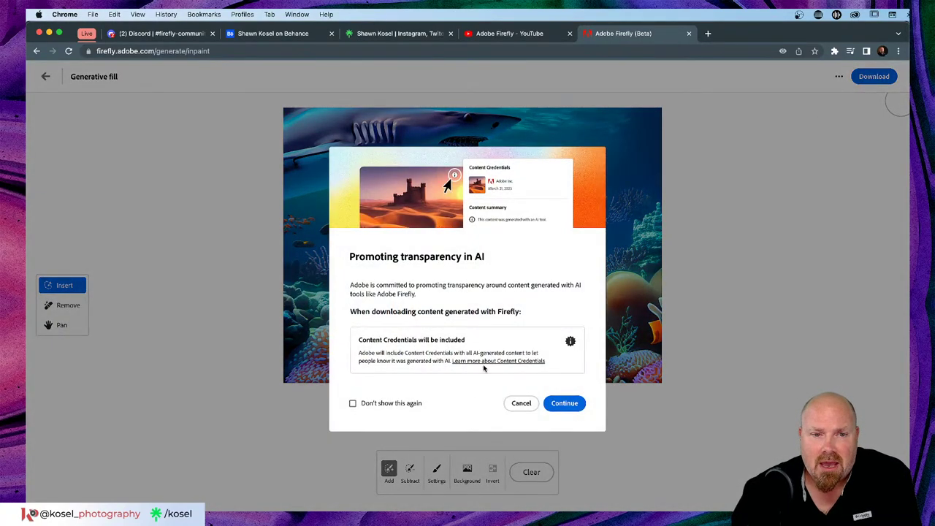
click(572, 402)
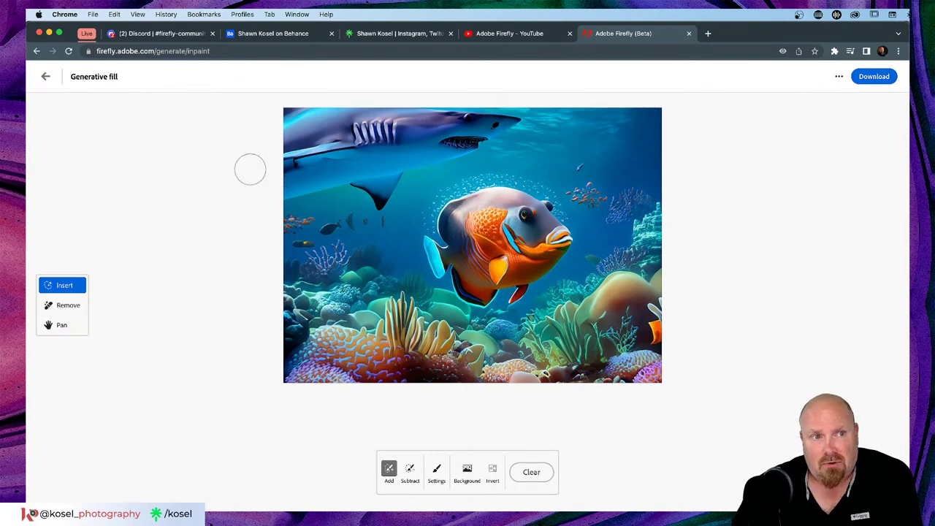
- Leave the editor for the Generative fill page and scroll down its sample gallery
click(47, 77)
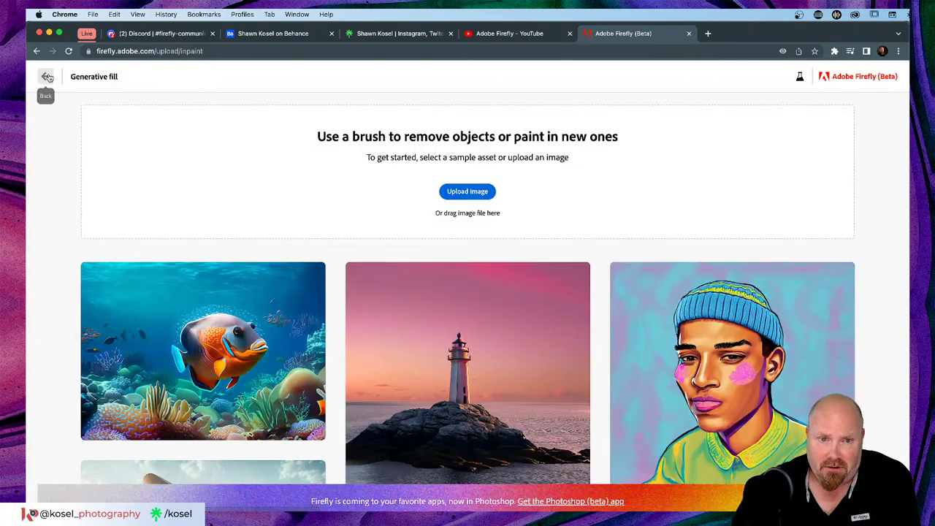
scroll(209, 198, down, 2)
scroll(208, 196, down, 3)
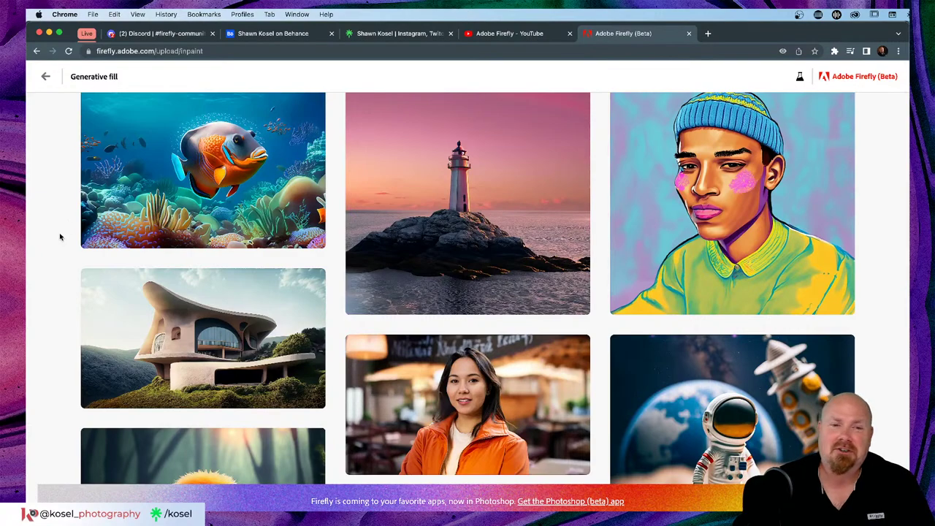
- Play previews of several sample fill cards, then switch to Photoshop (Beta)'s night bridge photo
mouse_move(119, 280)
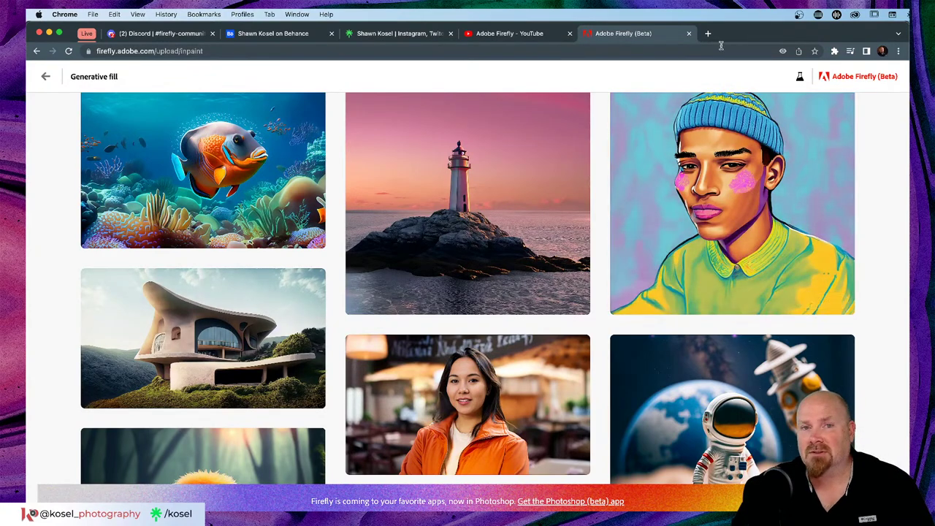
mouse_move(639, 184)
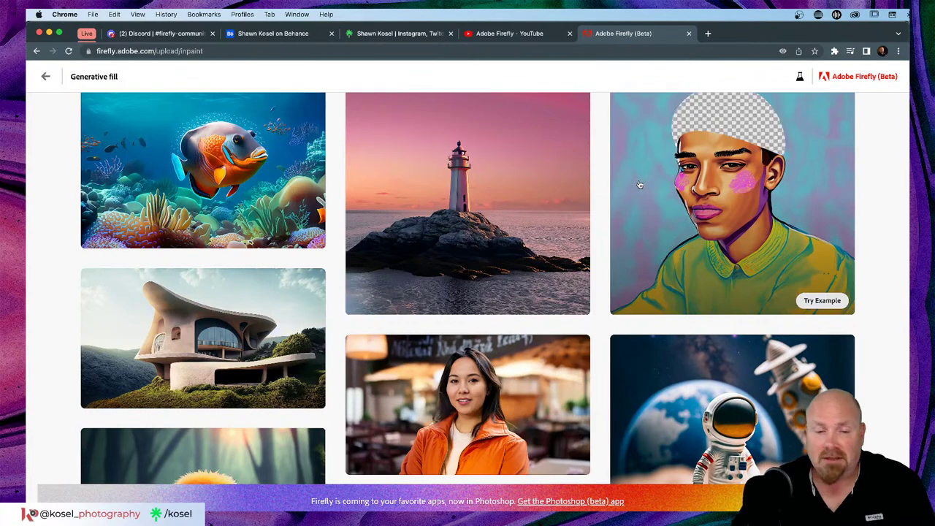
mouse_move(474, 287)
mouse_move(533, 373)
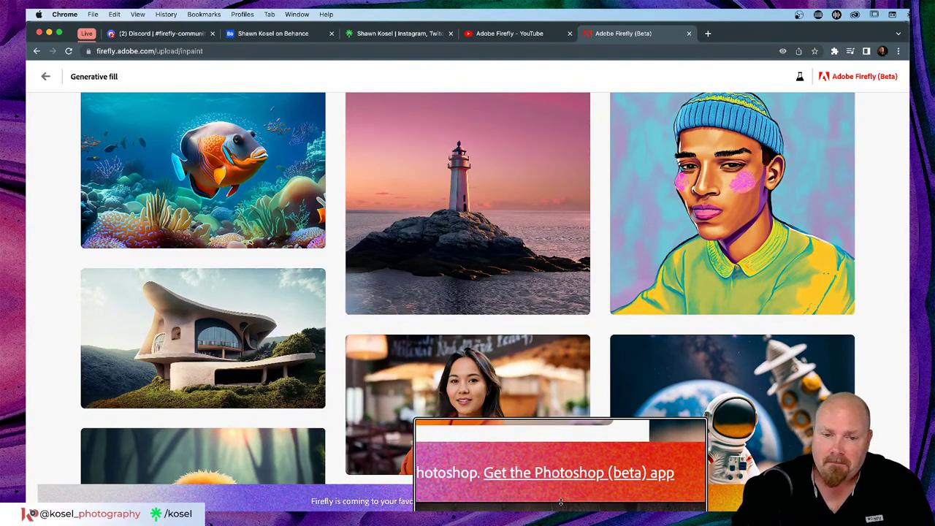
mouse_move(391, 174)
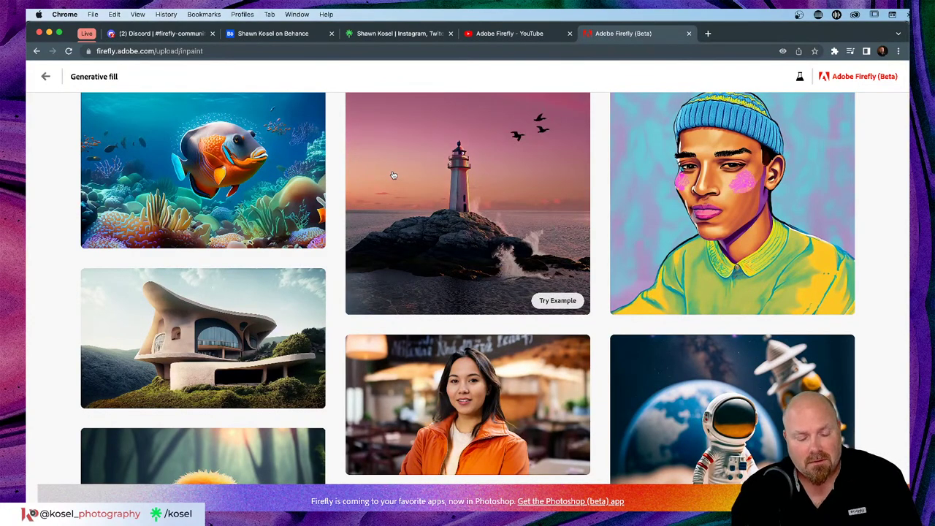
key(super+Tab)
key(super+Tab)
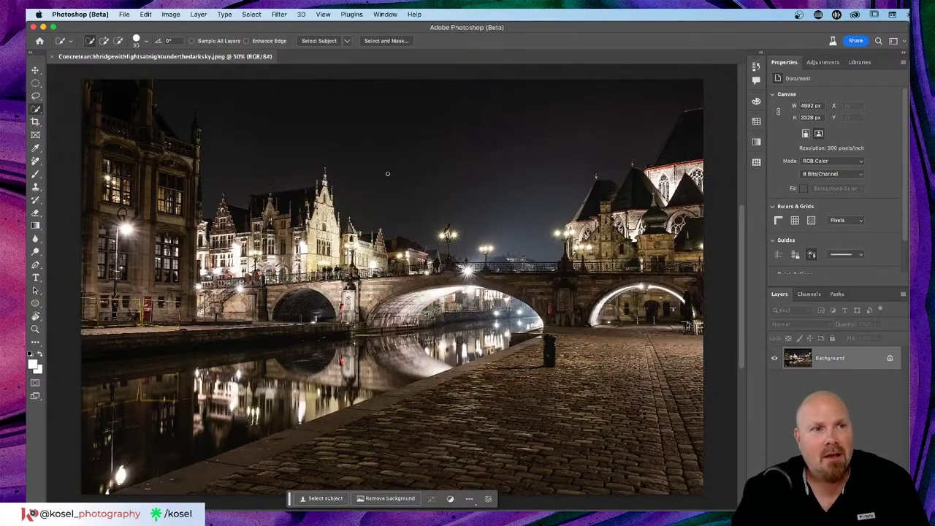
- Show the Photoshop (Beta) Home screen with the 'Add duotone effect' suggestion and recent files
click(52, 56)
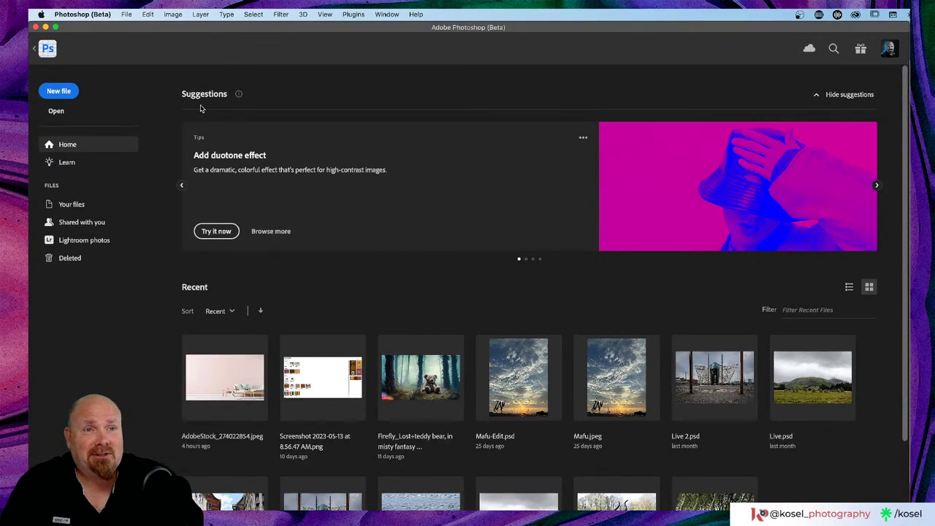
click(855, 14)
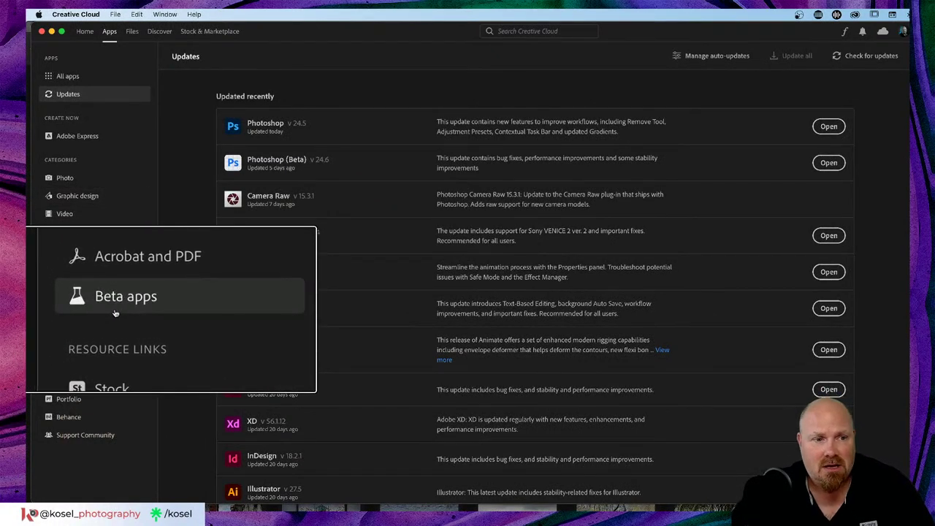
click(64, 305)
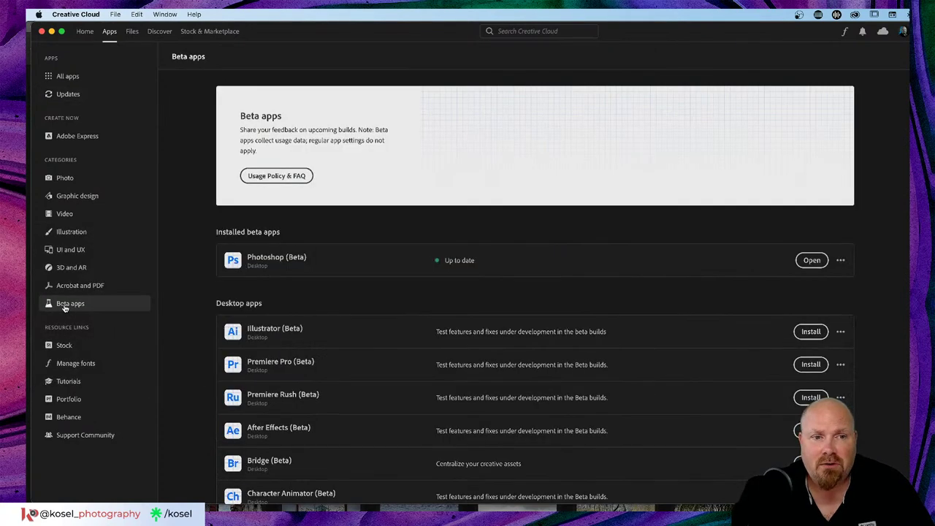
scroll(526, 139, down, 3)
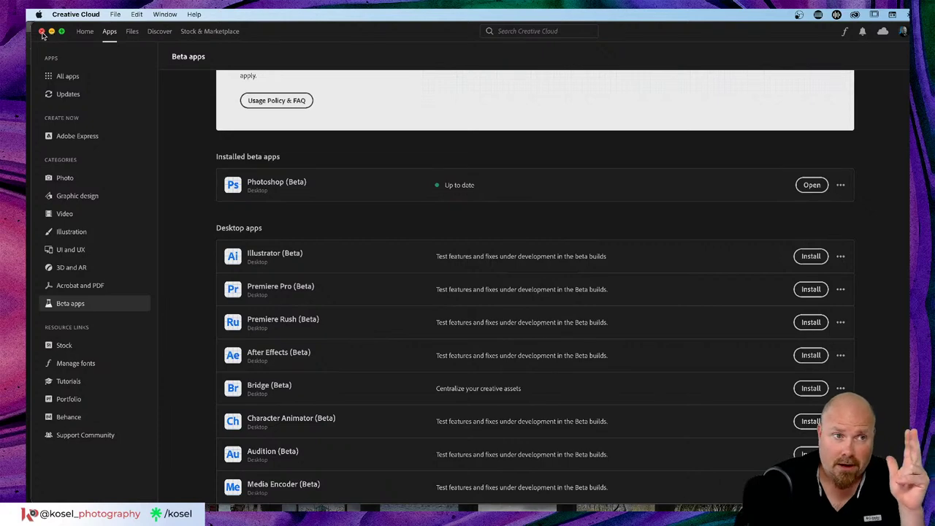
click(43, 31)
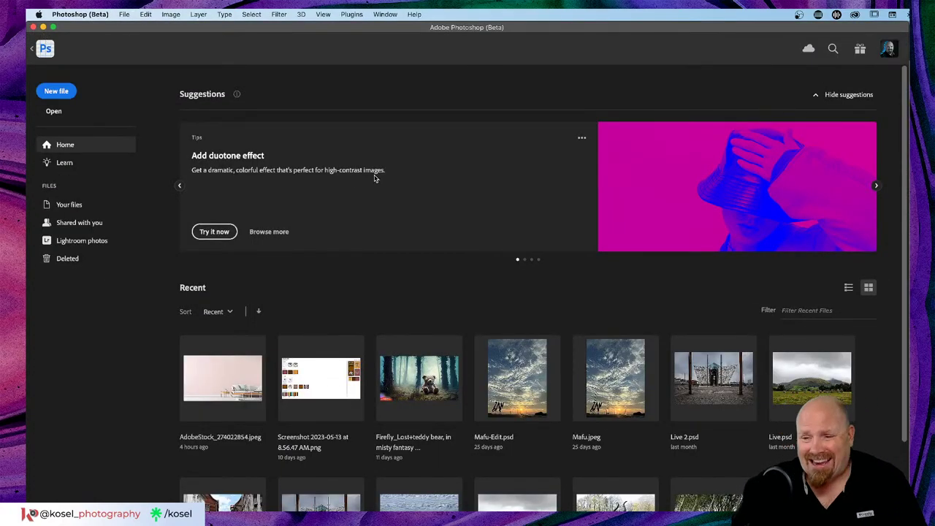
- Return to the night bridge photo and review the Edit Toolbar customization list, closing it with Done
click(42, 50)
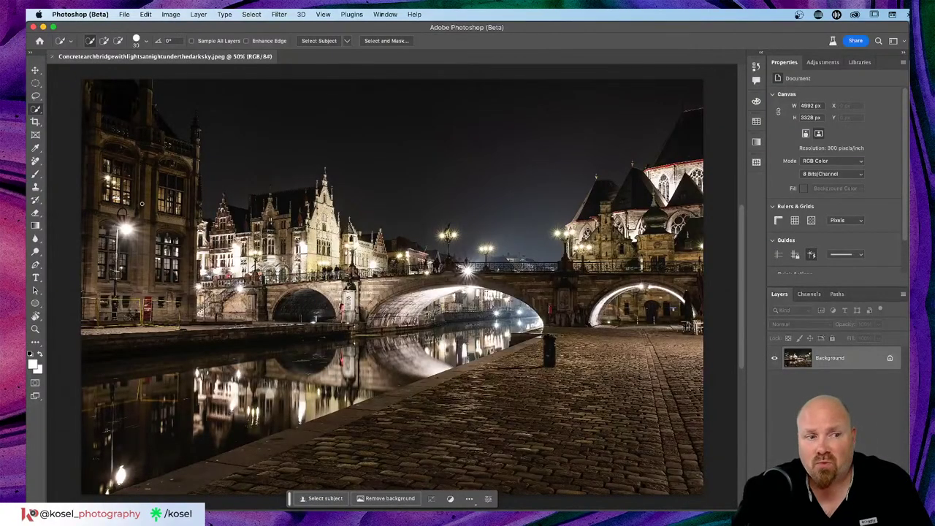
click(35, 342)
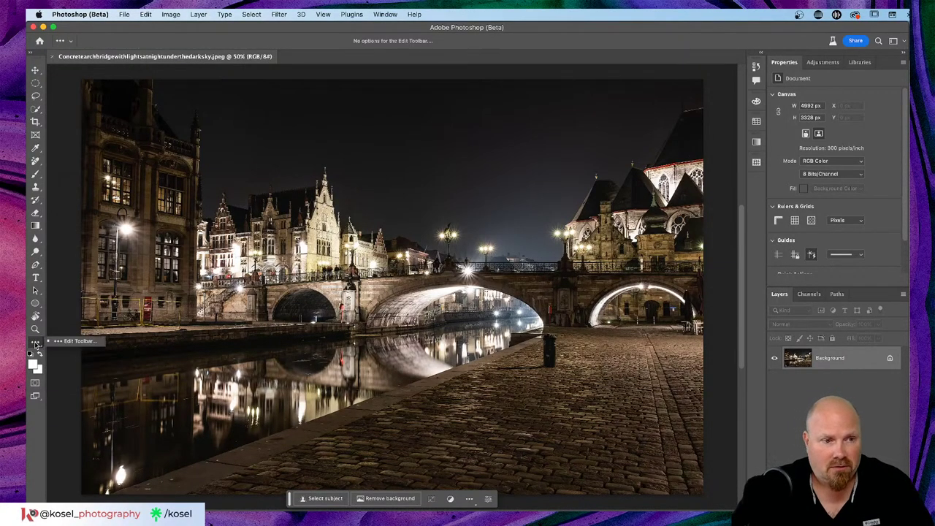
click(64, 344)
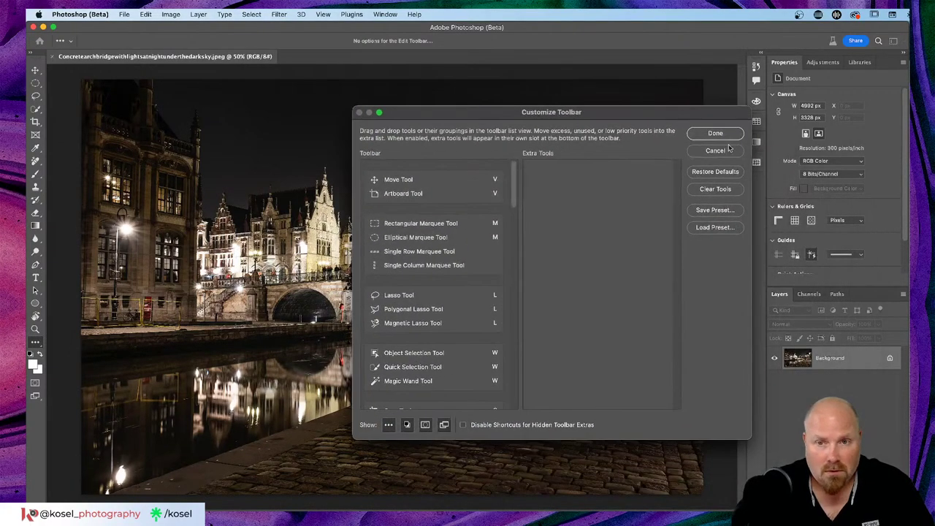
click(716, 134)
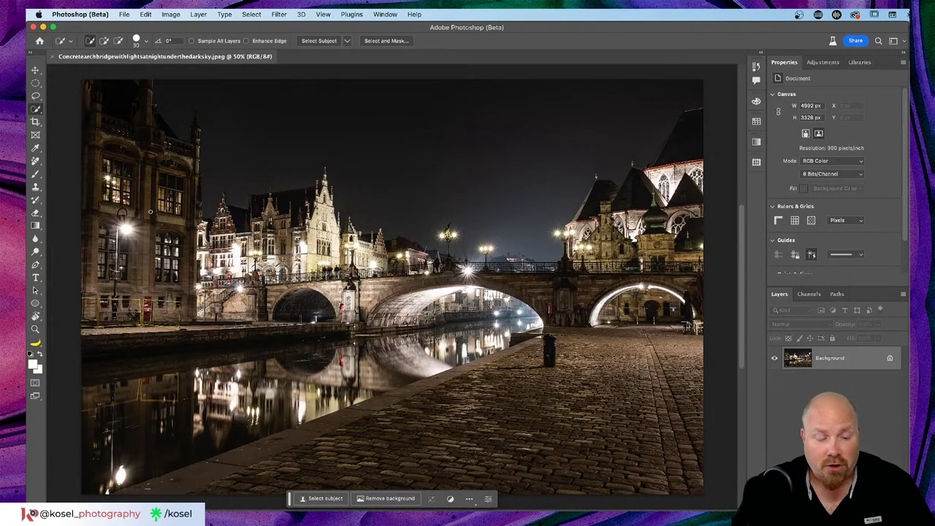
- Browse the Quick Selection and Spot Healing tool groups, then bring up the extra toolbar tools
click(37, 111)
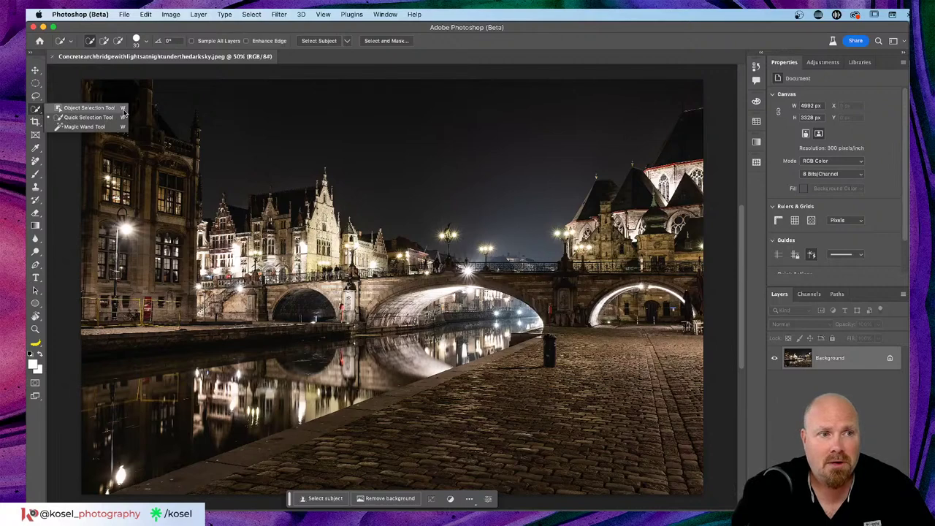
click(37, 111)
click(35, 160)
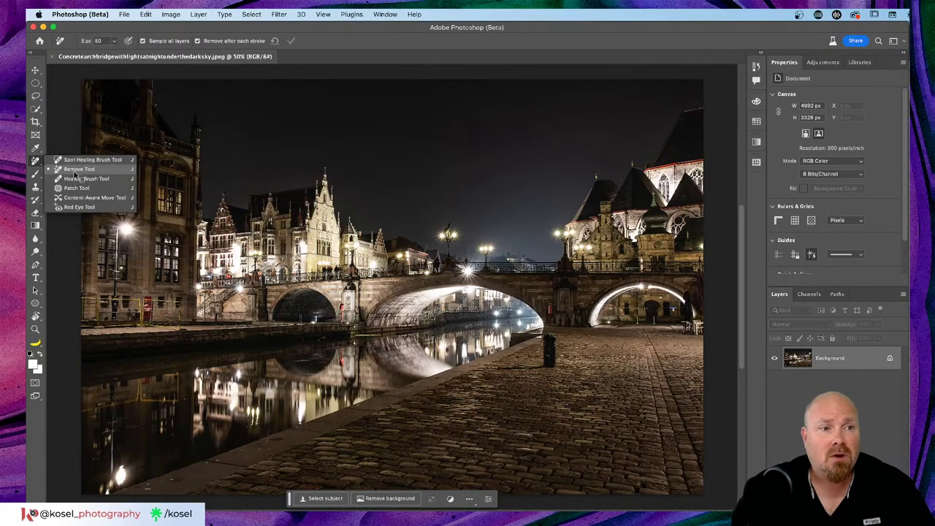
click(35, 161)
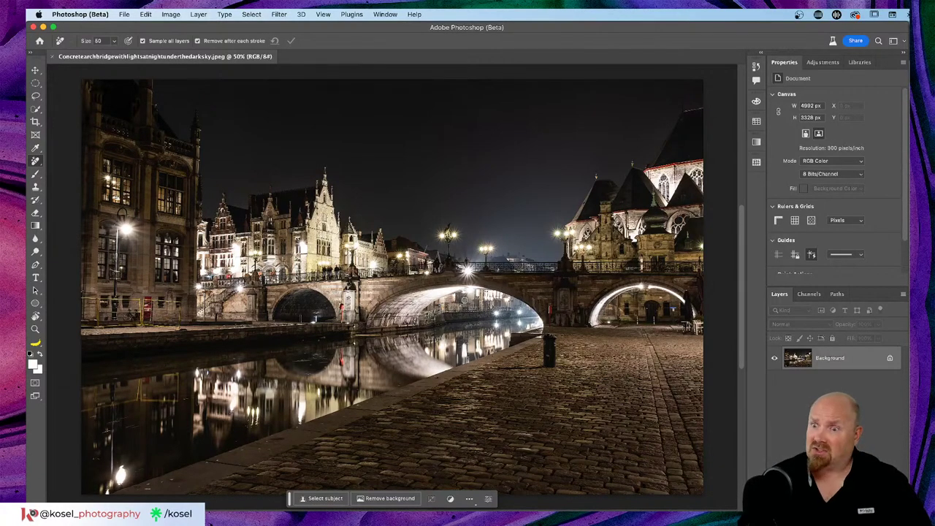
click(38, 344)
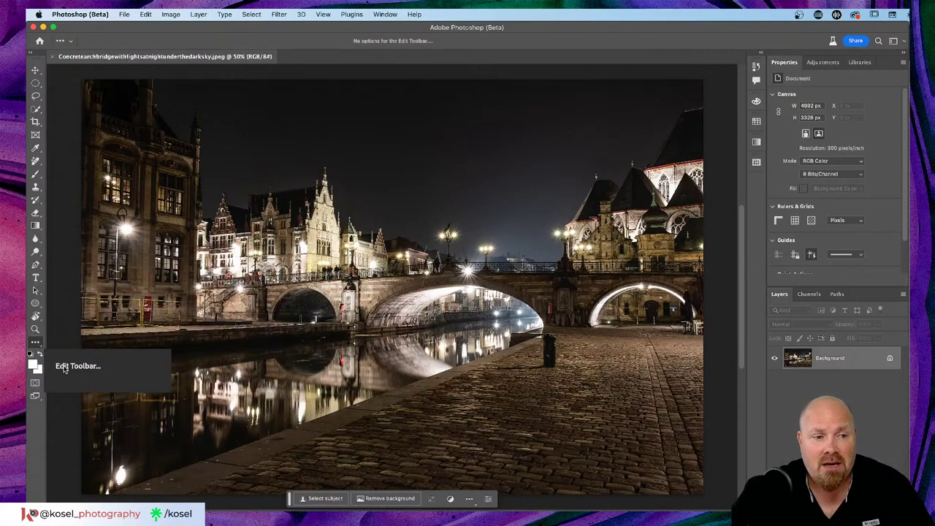
click(38, 347)
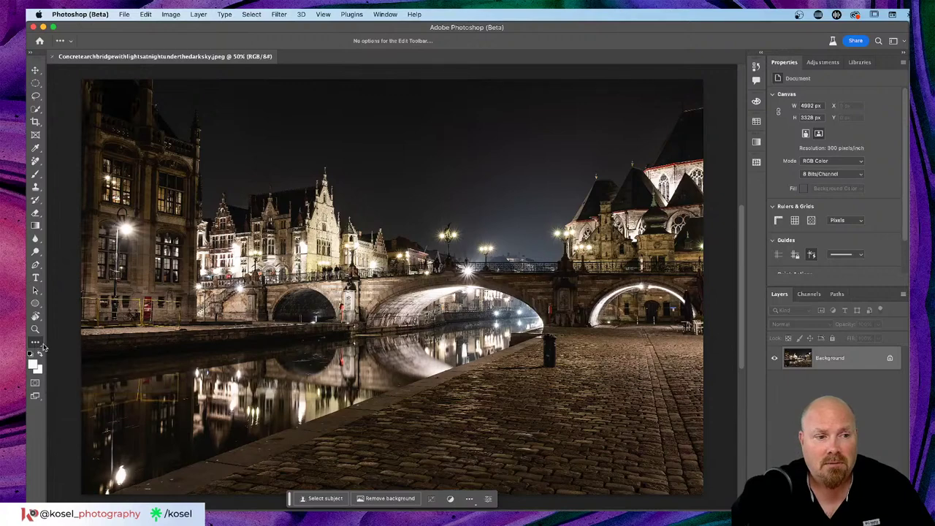
click(38, 347)
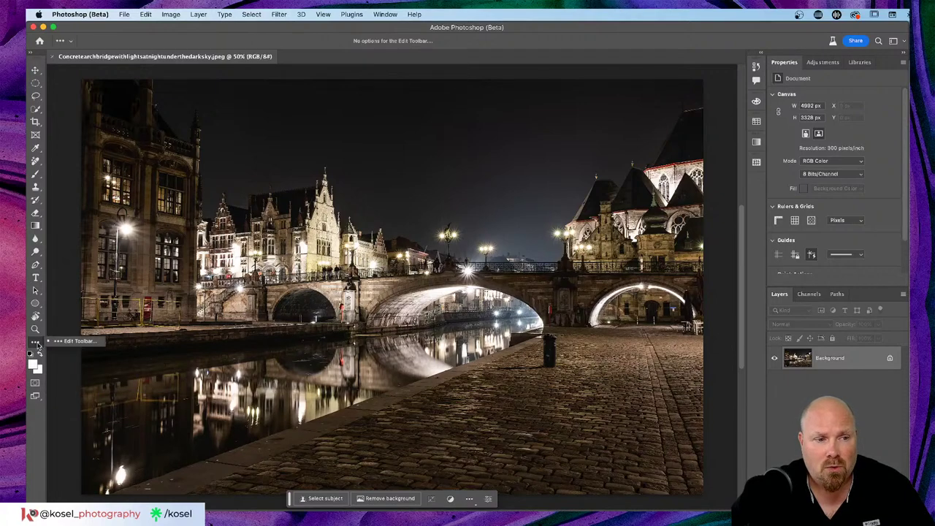
click(63, 343)
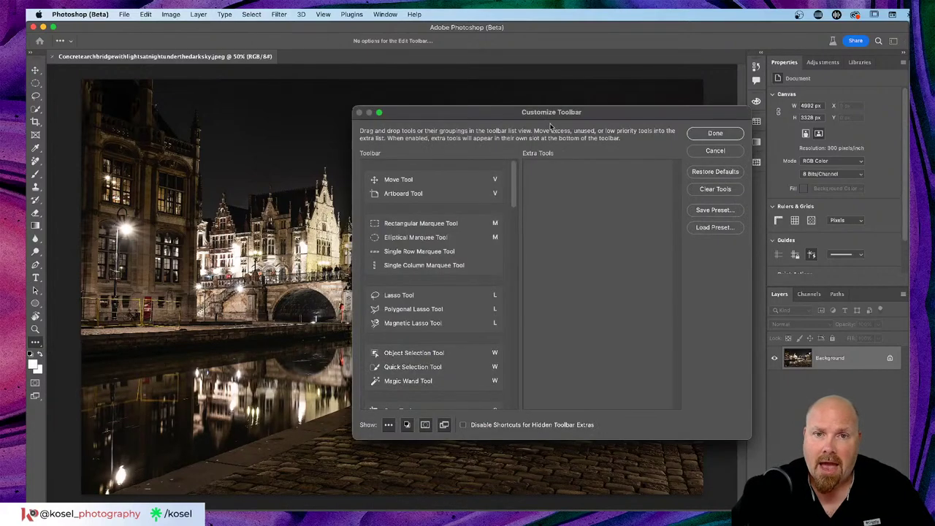
drag(565, 113, 465, 86)
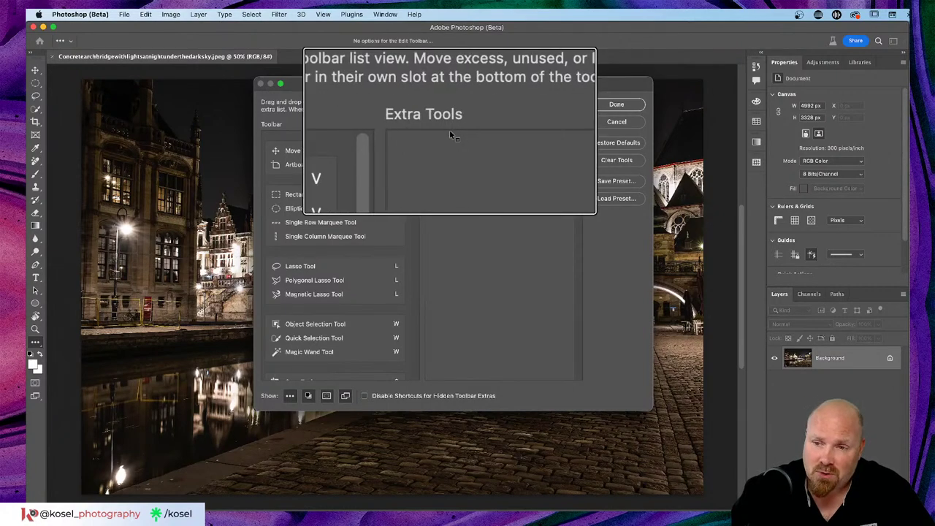
scroll(348, 274, down, 10)
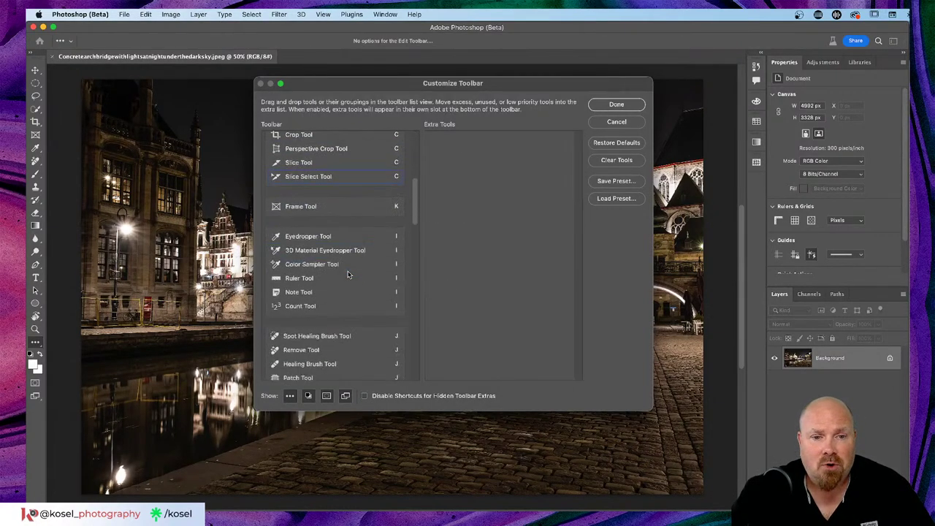
scroll(347, 274, down, 4)
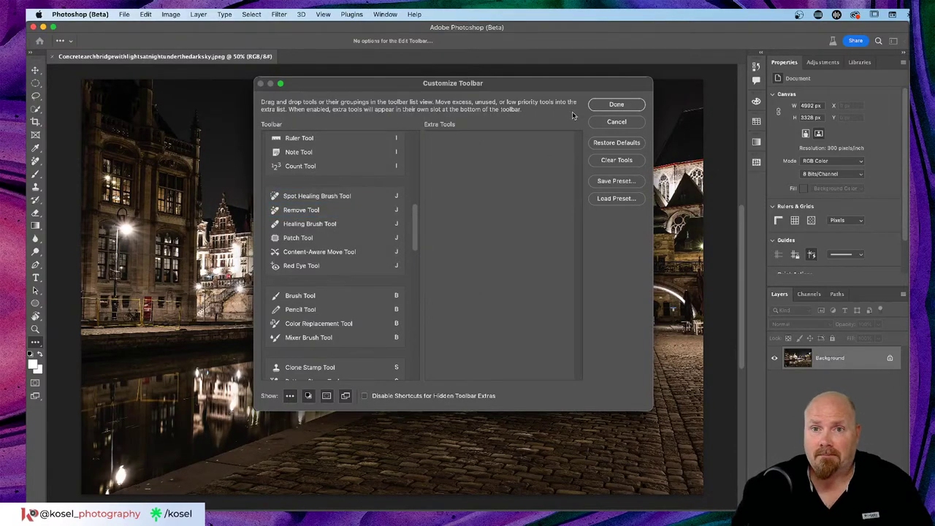
click(626, 104)
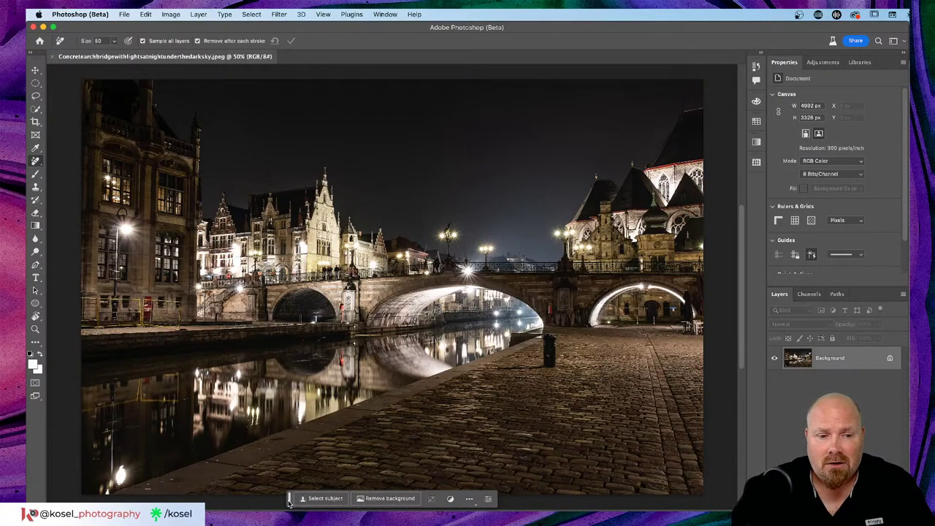
- Drag the contextual task bar up into the dark sky and show its options menu
drag(288, 500, 409, 162)
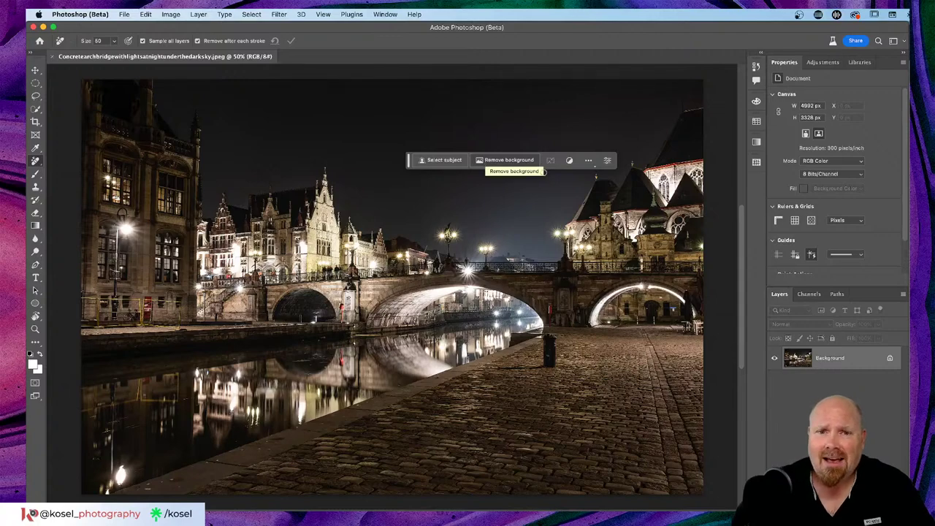
click(588, 161)
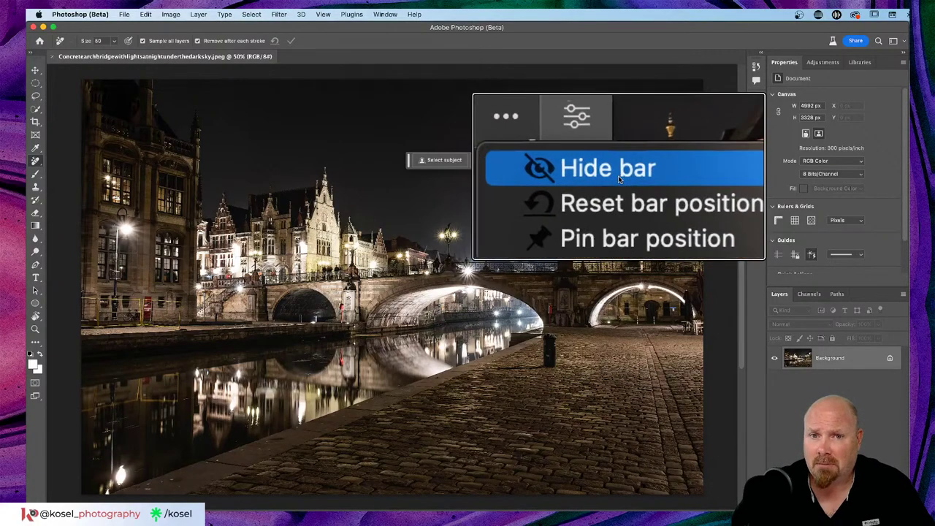
- Hide the contextual task bar, then restore it via Window > Contextual Task Bar
click(618, 176)
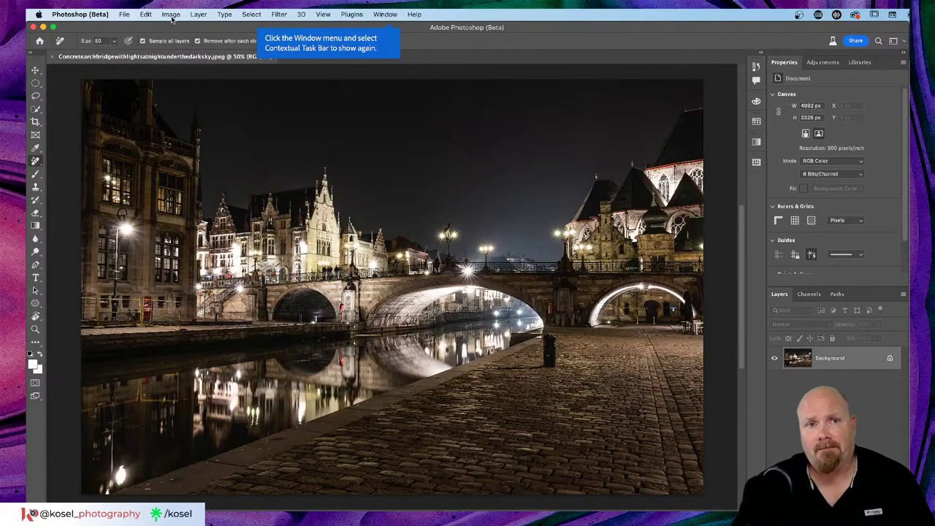
click(393, 15)
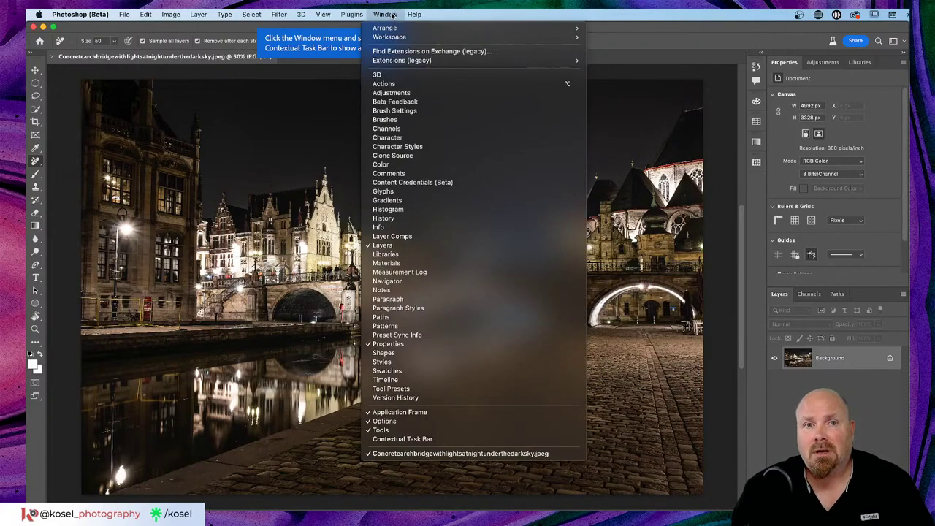
click(406, 439)
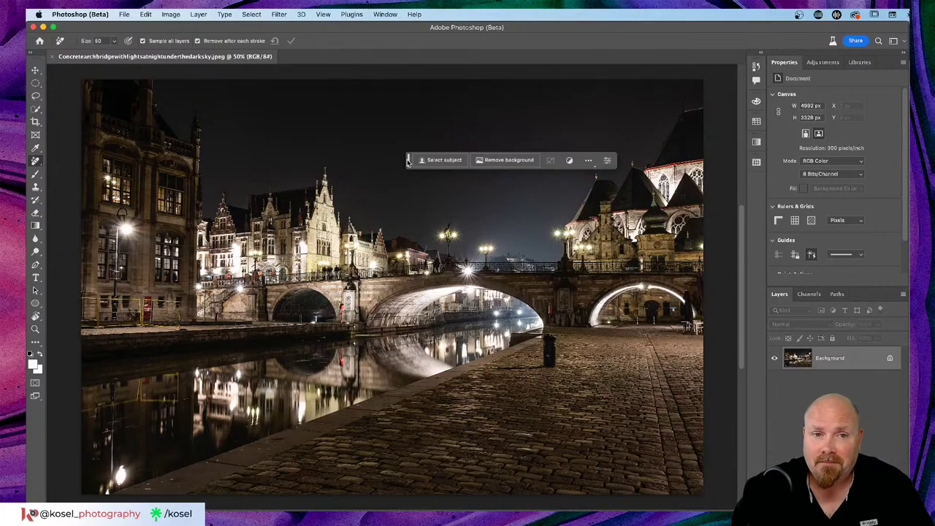
- Move the contextual task bar down past the bridge onto the cobblestone walkway
drag(408, 162, 393, 232)
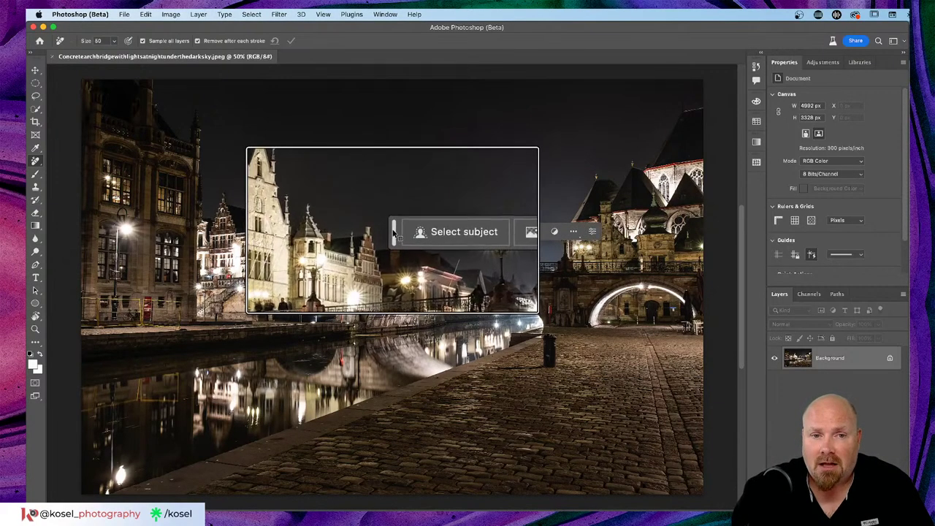
drag(395, 232, 459, 307)
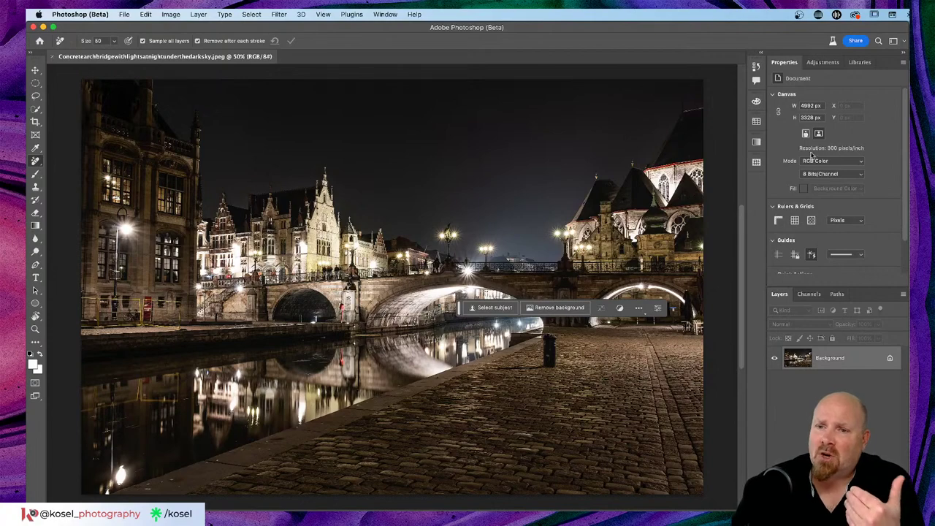
scroll(867, 174, down, 2)
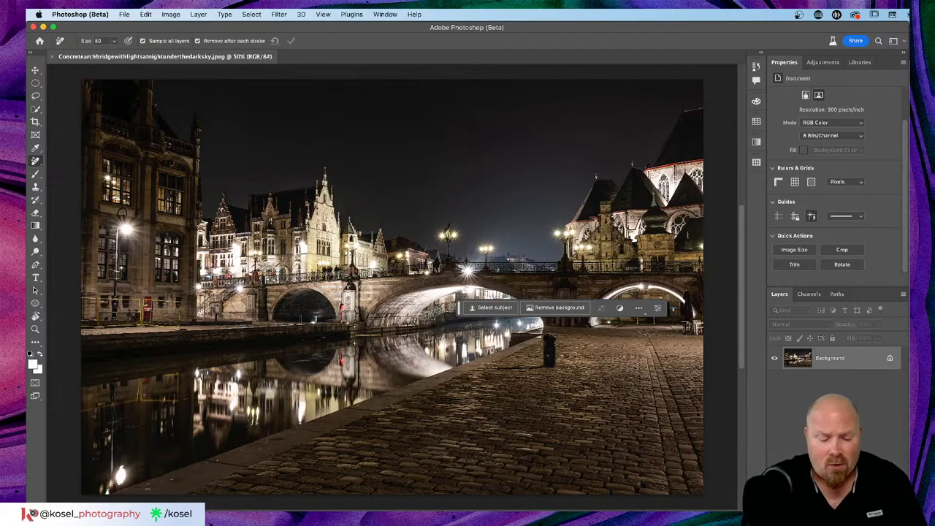
key(v)
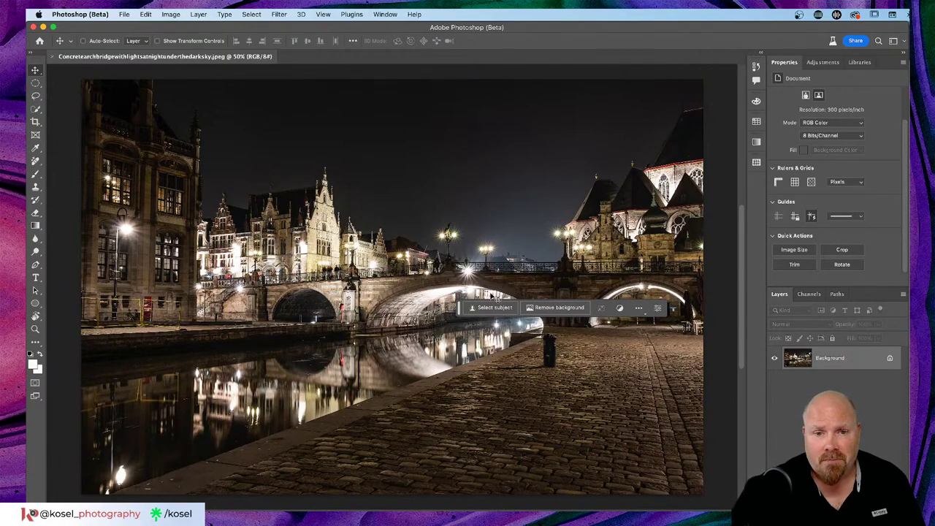
drag(459, 308, 431, 436)
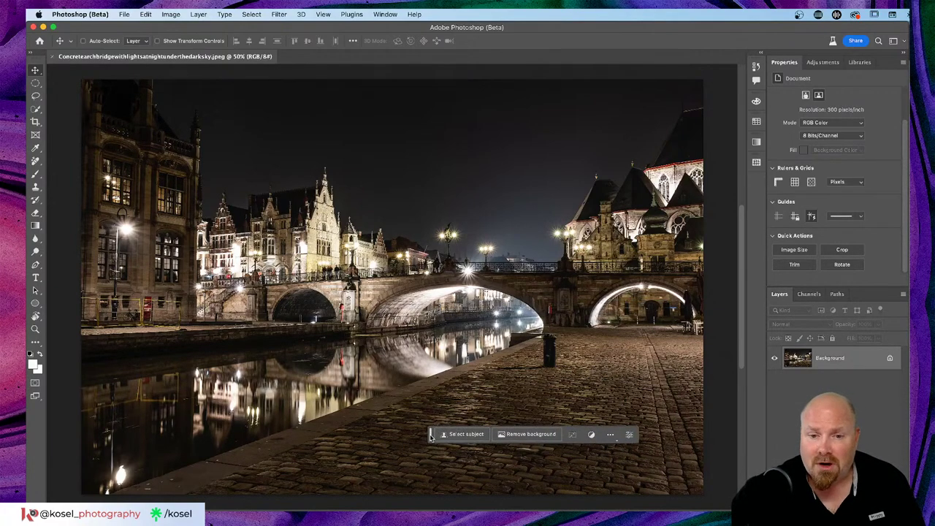
click(36, 97)
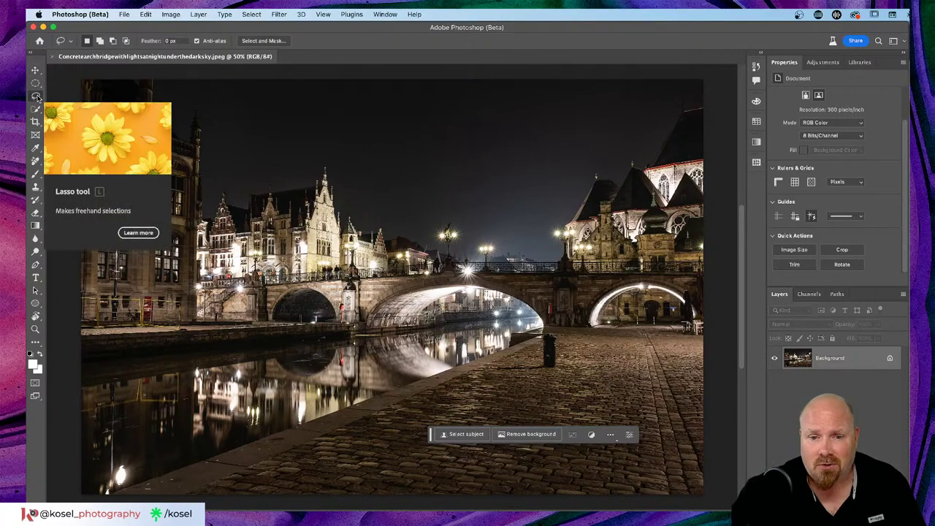
- Draw a 962 × 962 px elliptical-marquee circle in the sky above the church roofs
click(36, 82)
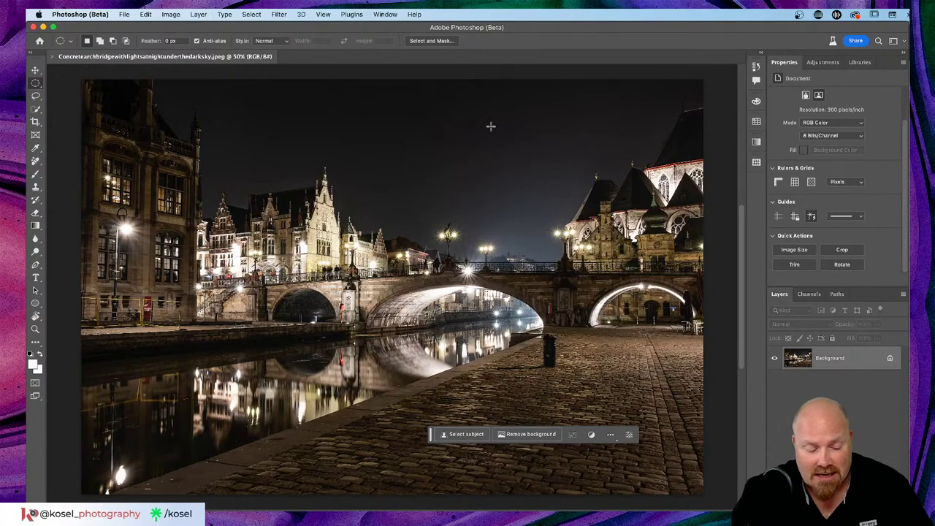
drag(387, 104, 655, 217)
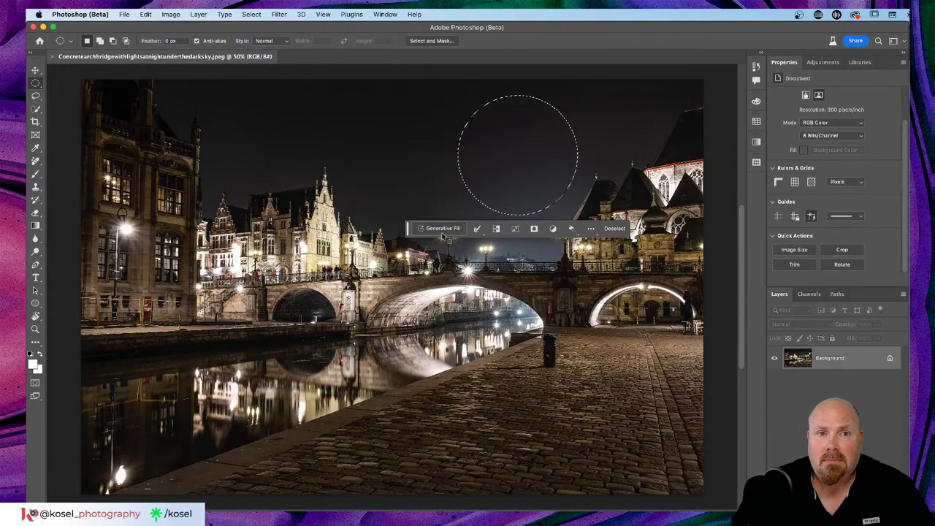
- Show the contextual task bar from the Window menu, move it to the photo's bottom edge, and open its options
click(392, 16)
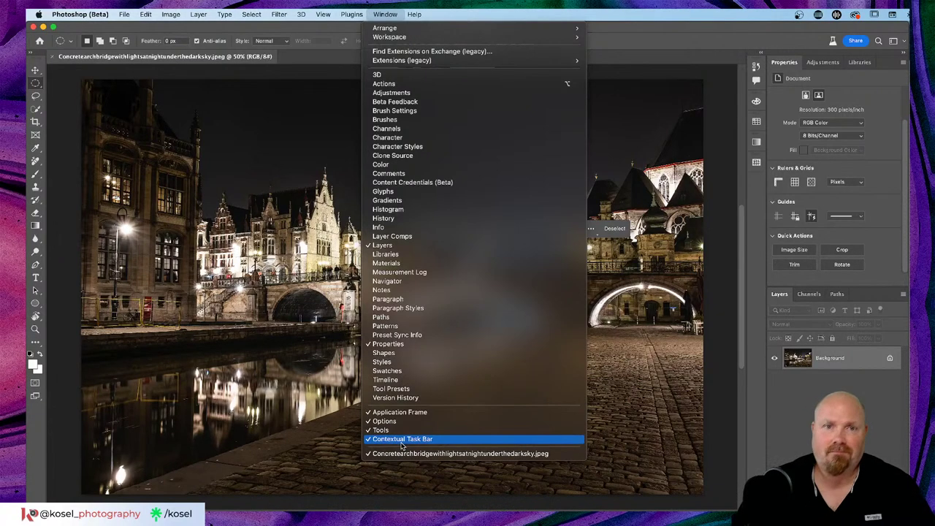
click(471, 13)
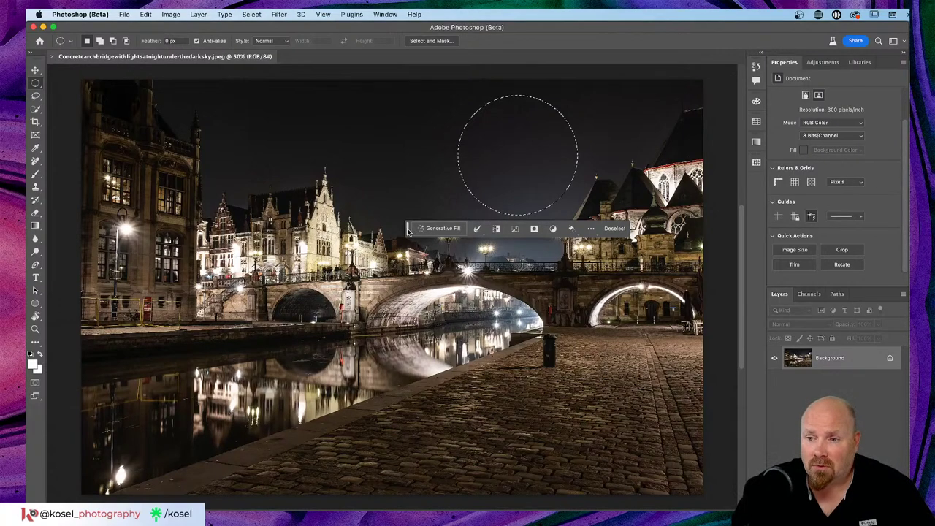
drag(408, 228, 494, 479)
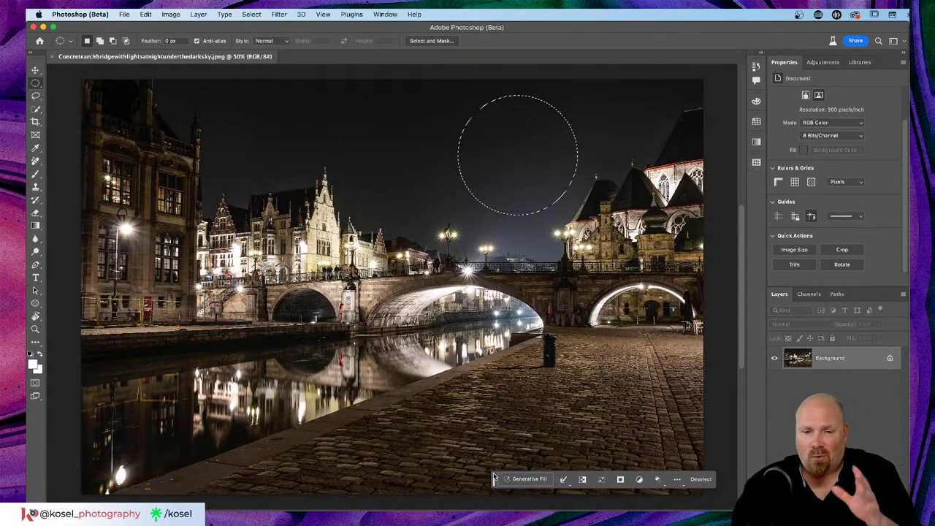
drag(493, 479, 447, 446)
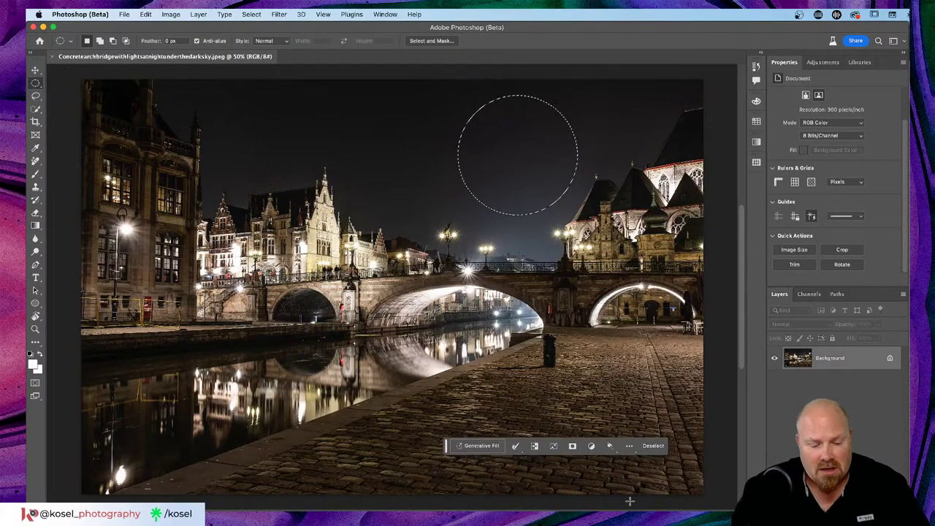
click(631, 446)
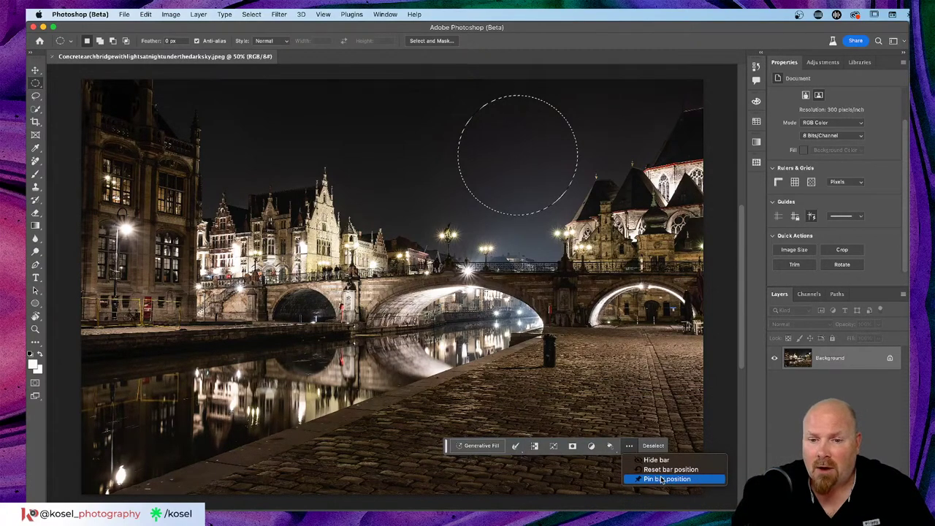
- Pin the contextual task bar's position after nudging it slightly near the bottom
click(660, 480)
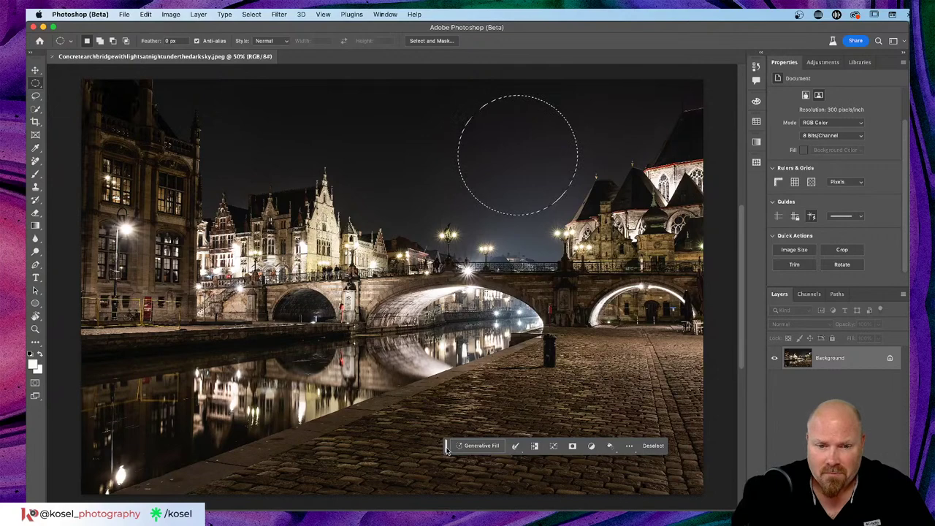
mouse_move(446, 449)
mouse_down()
mouse_move(460, 438)
mouse_move(439, 453)
mouse_move(462, 453)
mouse_up()
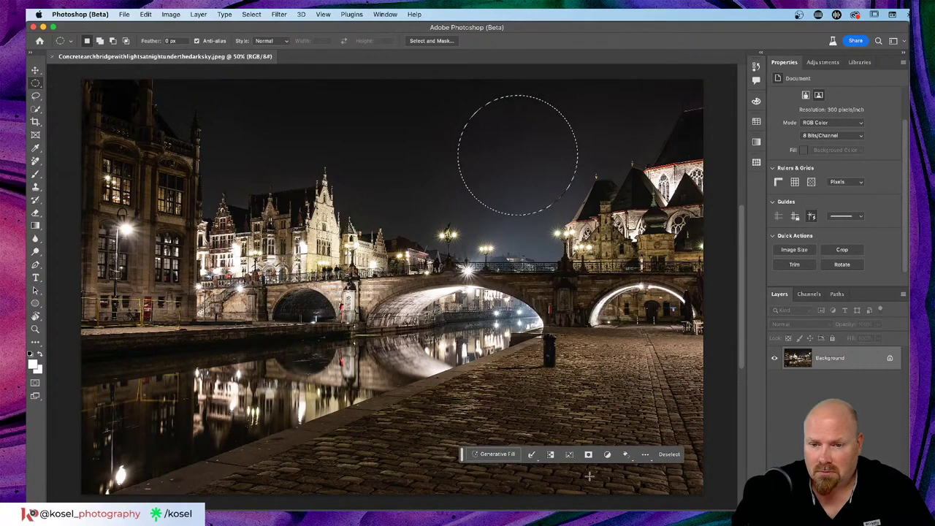
click(645, 455)
click(660, 487)
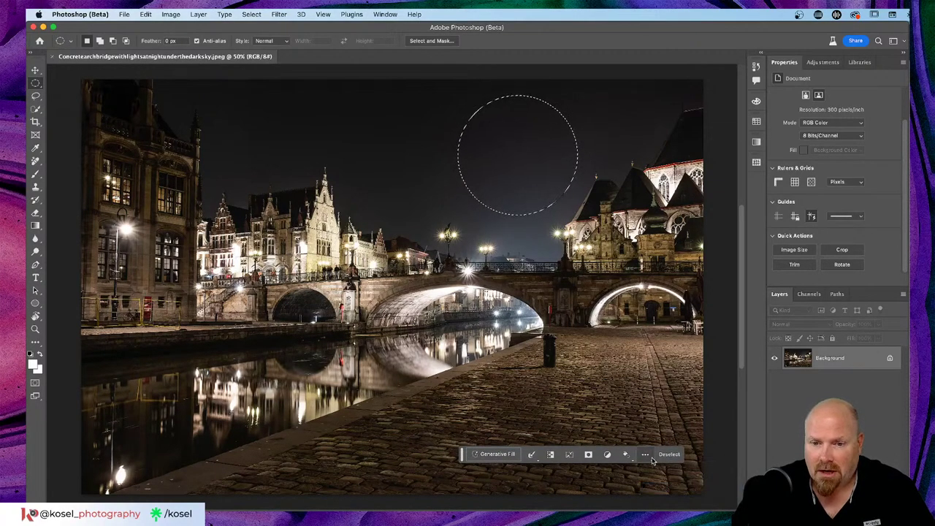
scroll(652, 460, up, 5)
scroll(340, 444, down, 7)
scroll(339, 441, up, 3)
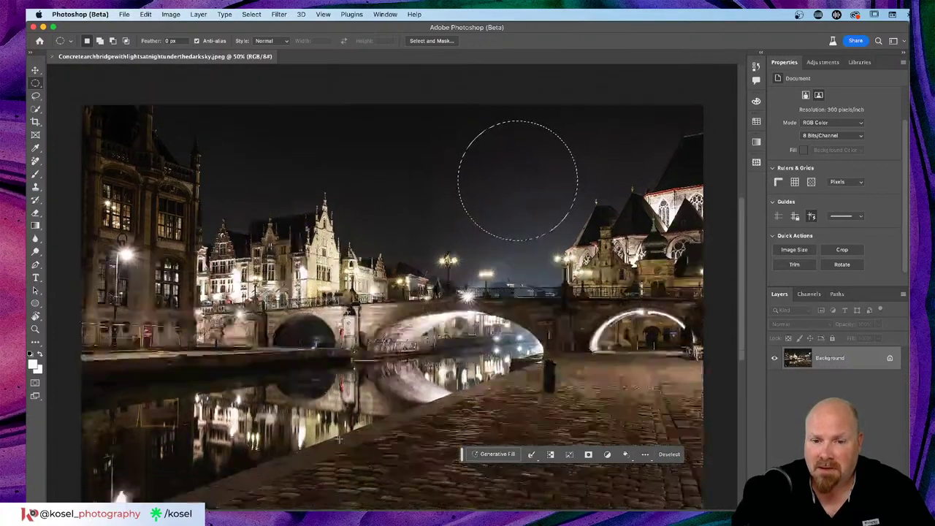
scroll(338, 439, down, 1)
- Confirm the pin setting and drag the task bar down over the cobblestones
click(645, 454)
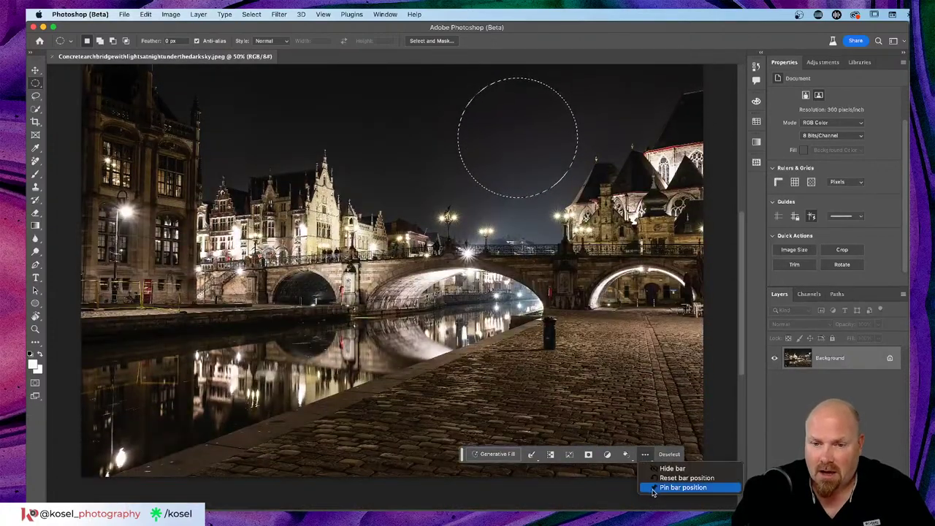
click(654, 488)
click(645, 454)
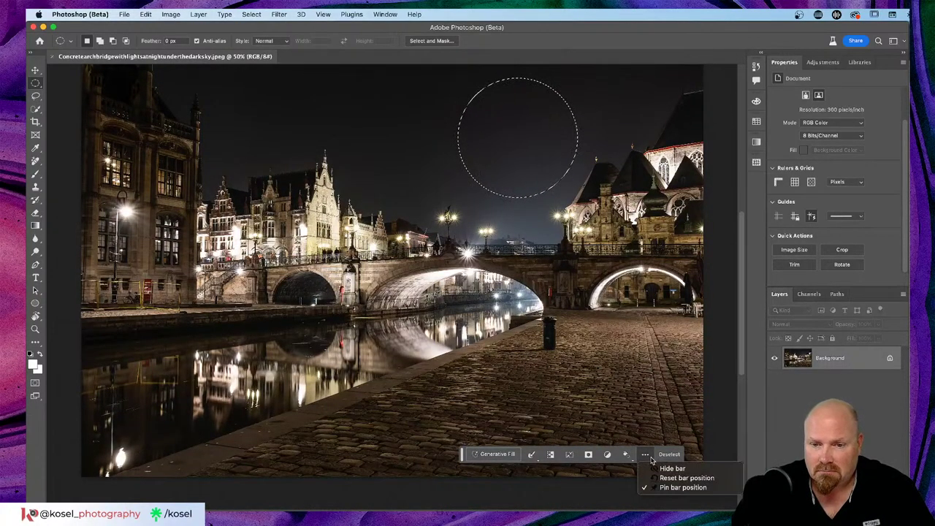
click(667, 497)
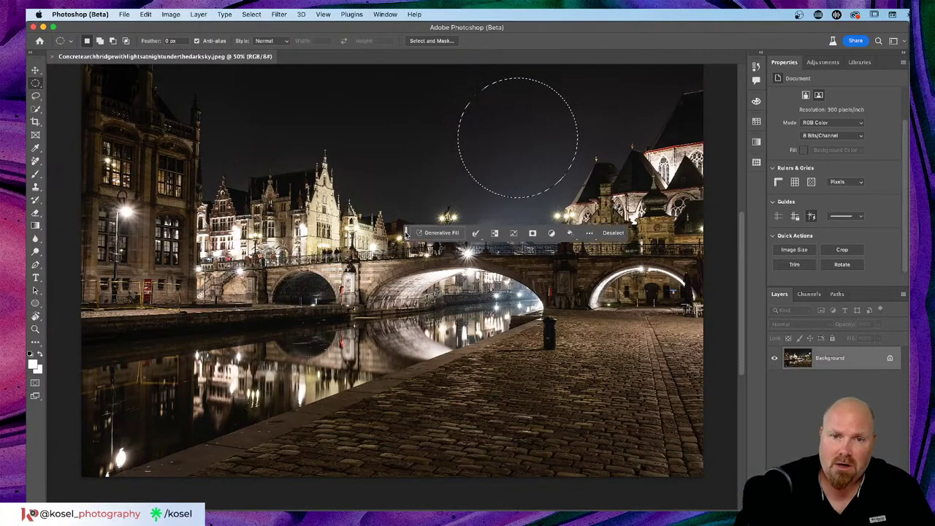
scroll(281, 288, up, 3)
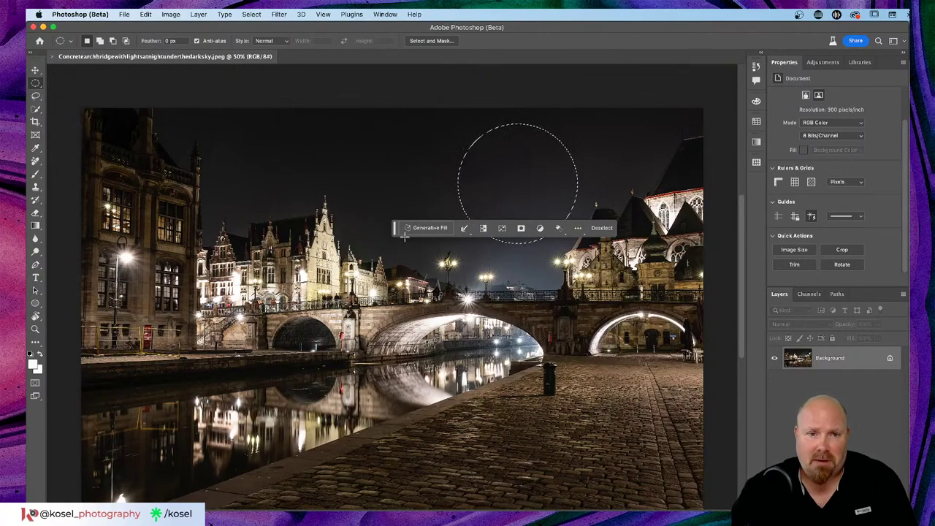
drag(395, 230, 431, 444)
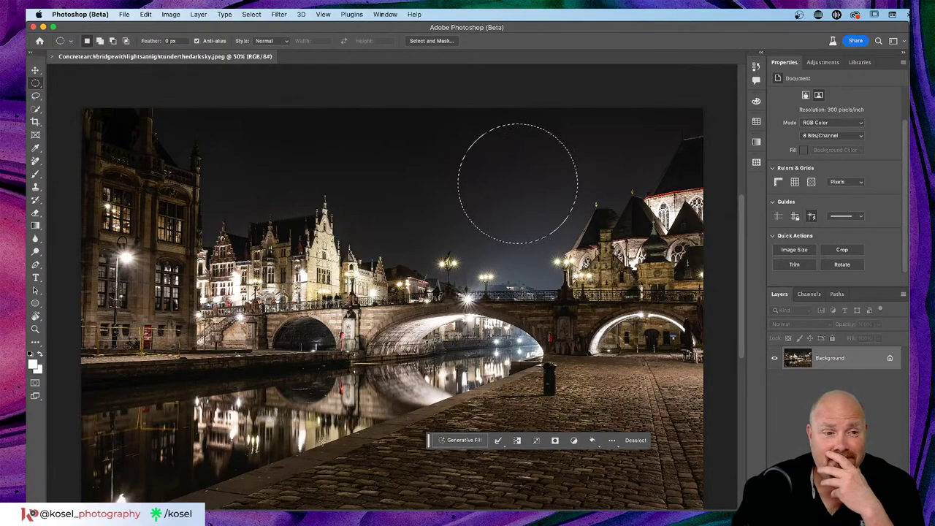
- Review the Customize Toolbar dialog via Edit Toolbar, close it with Done, and raise the task bar slightly
click(35, 342)
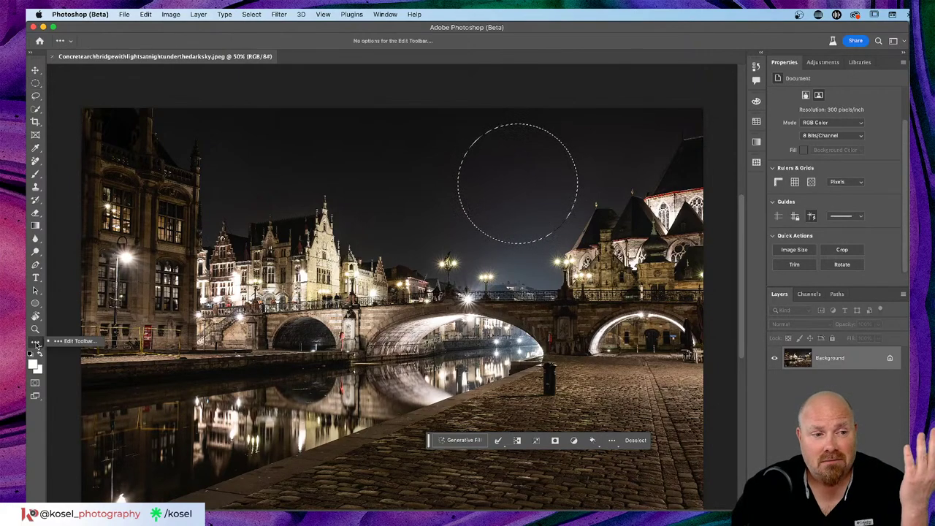
click(68, 341)
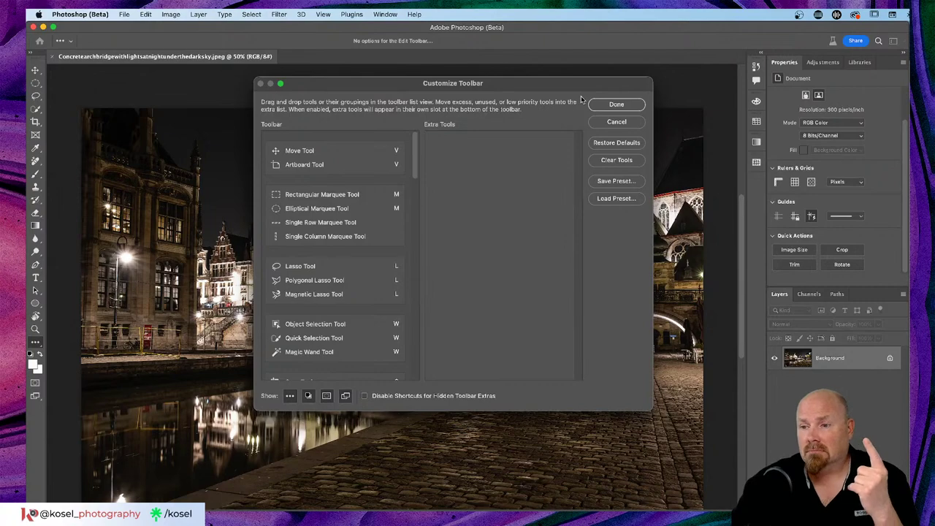
click(618, 104)
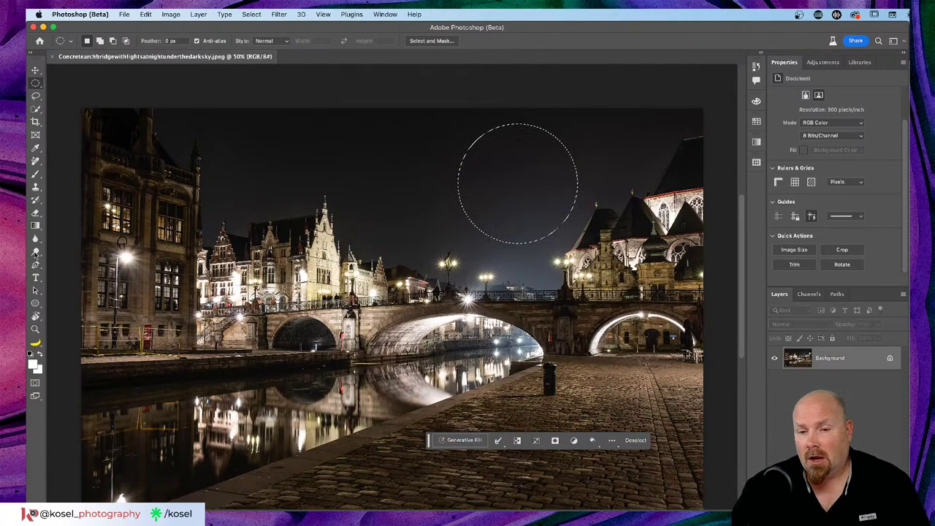
drag(431, 446, 426, 296)
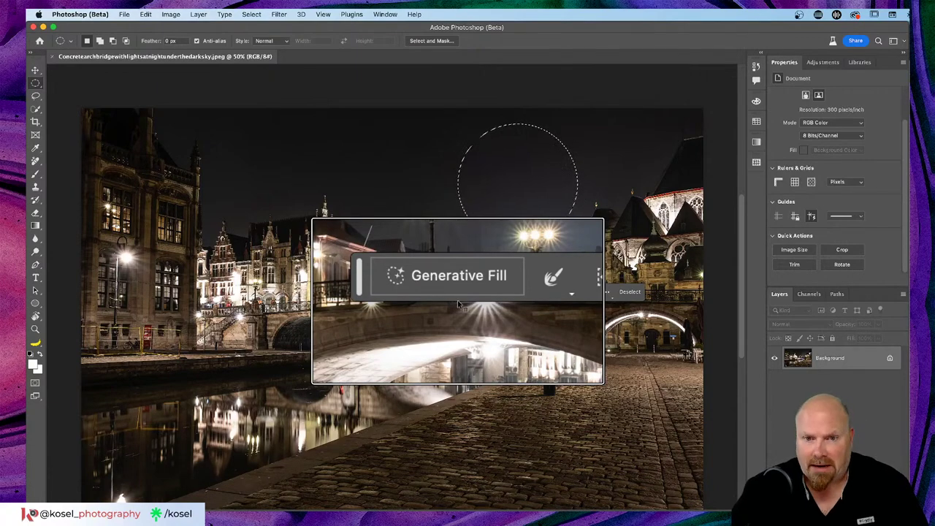
- Open the Generative Fill prompt, try the screen modes with F, then cancel and deselect the circle
click(450, 292)
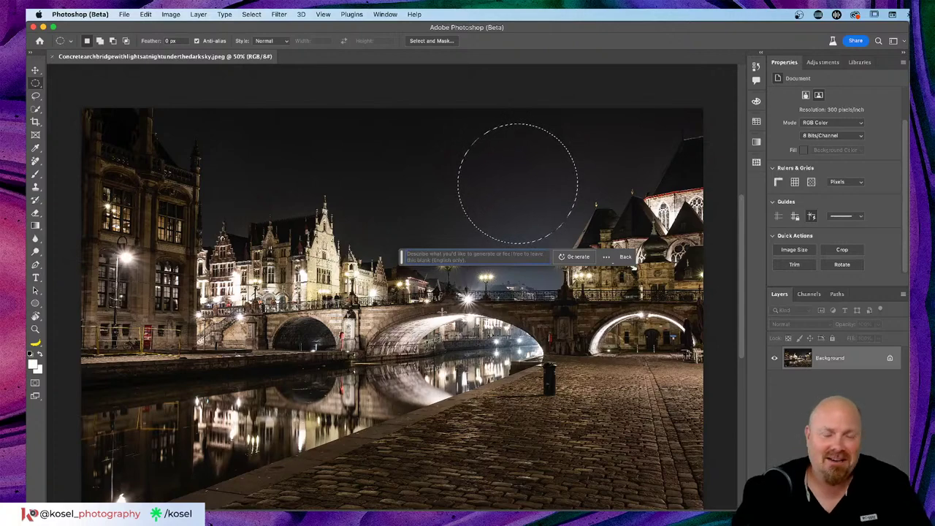
drag(401, 259, 387, 349)
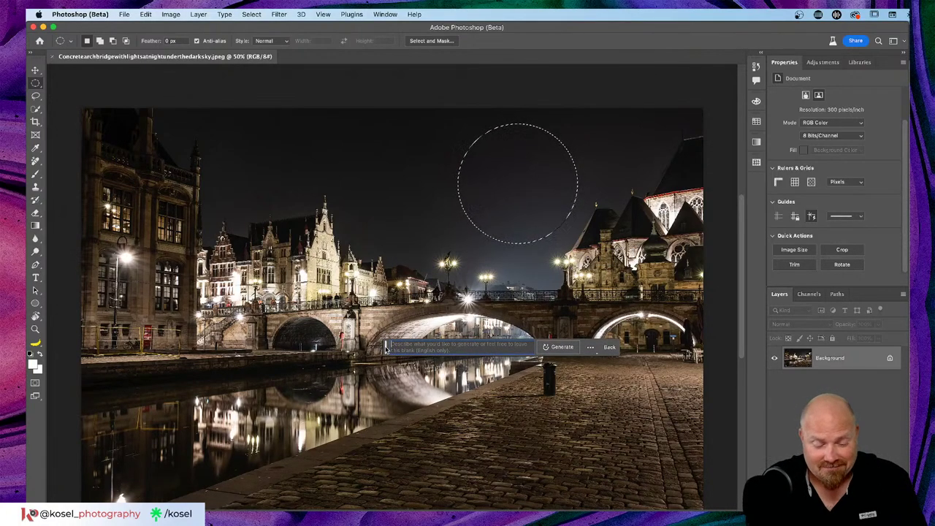
key(f)
key(f)
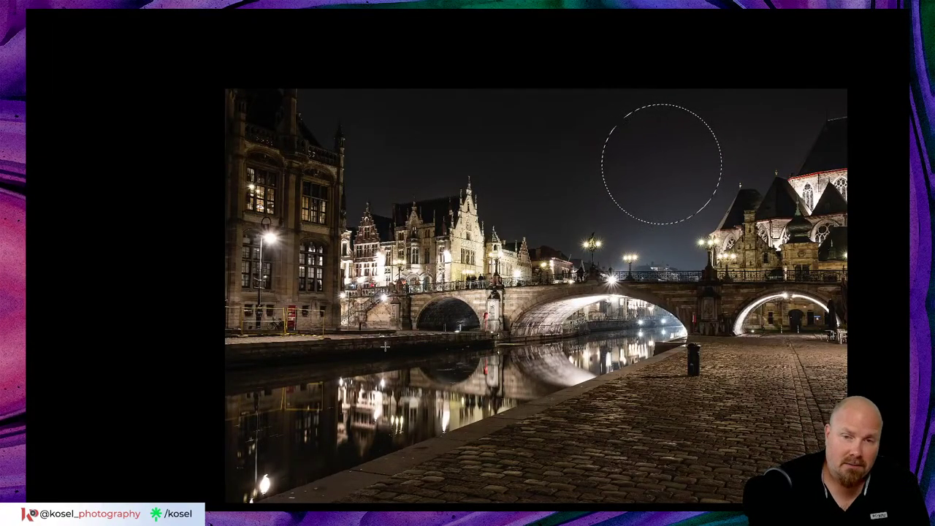
key(f)
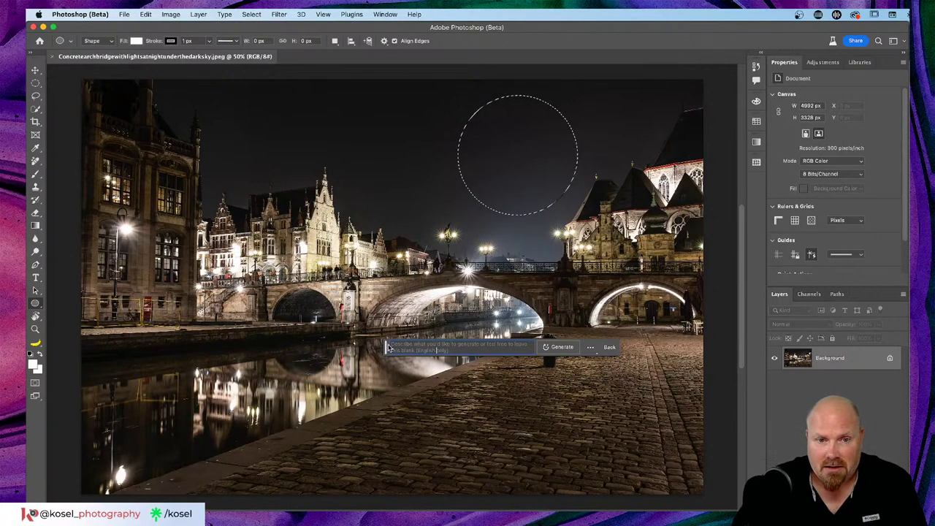
key(f)
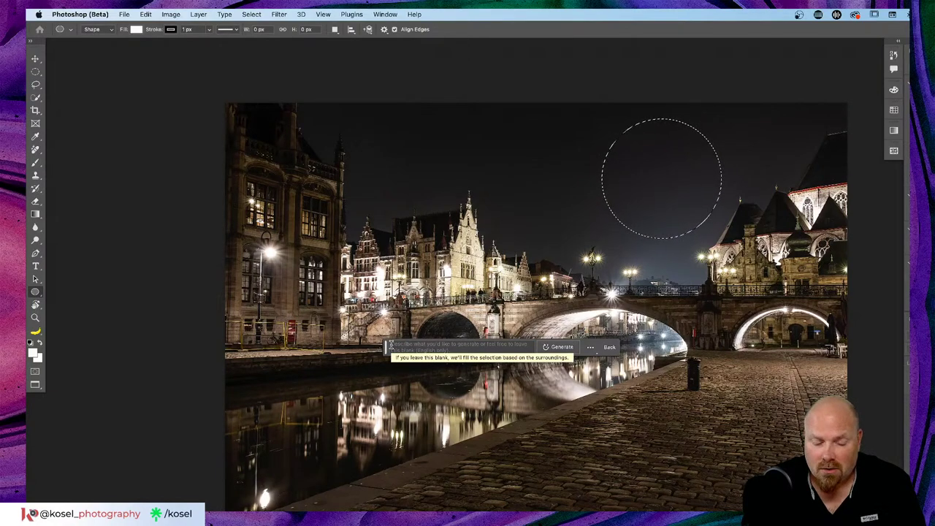
key(f)
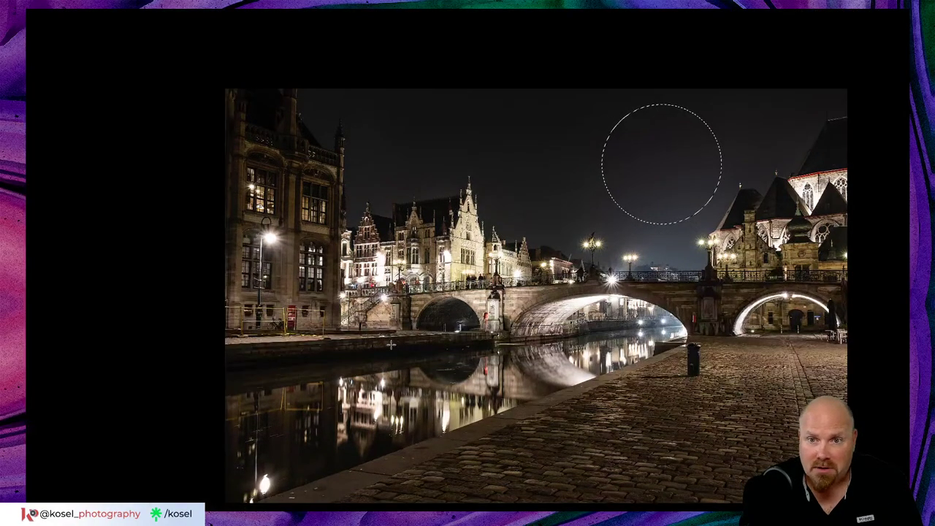
key(f)
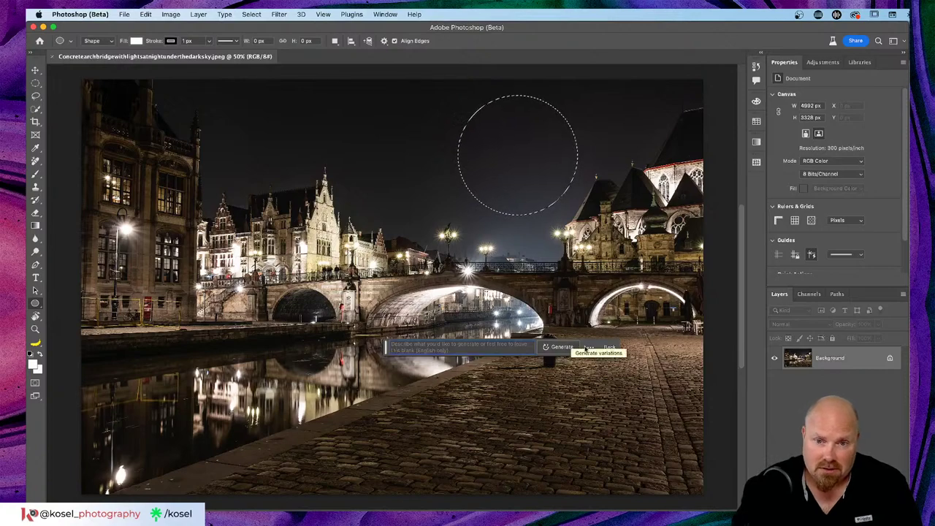
click(610, 347)
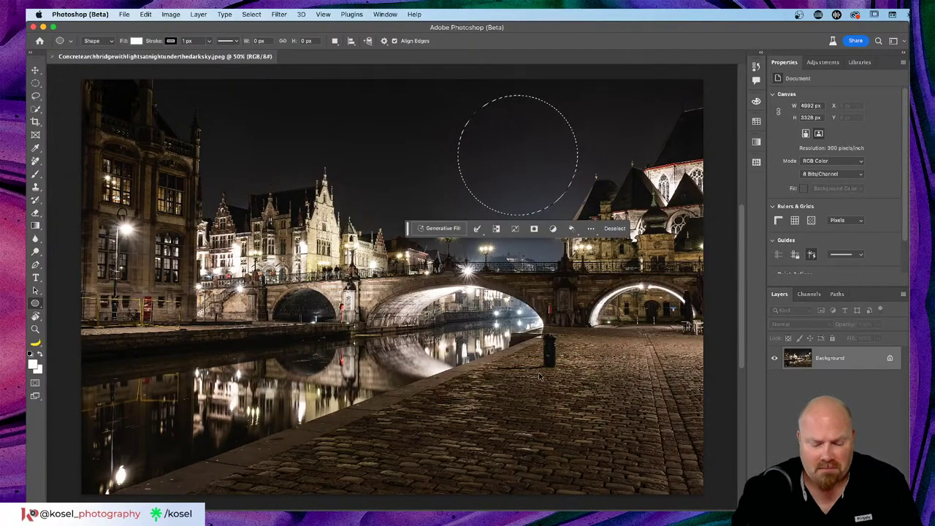
key(super+d)
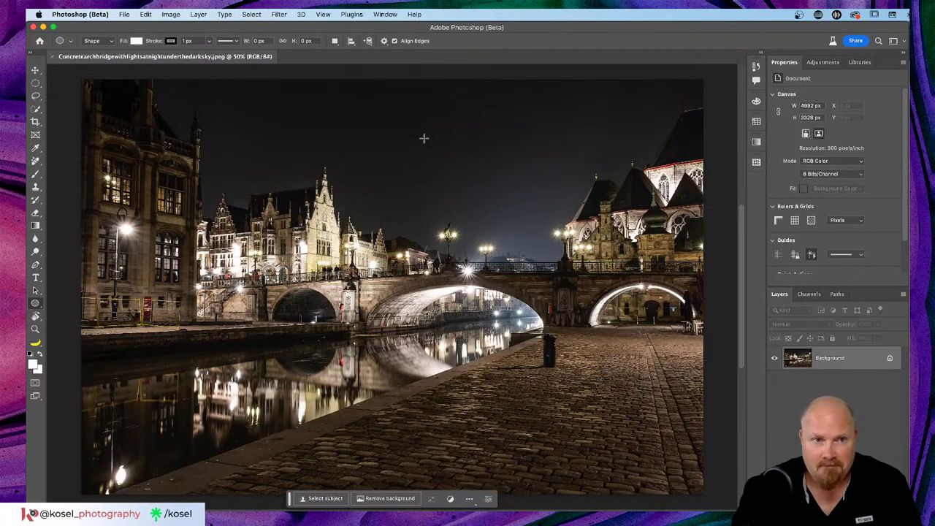
- Draw a new circular marquee in the sky and generate 'Full Moon' into it with Generative Fill
click(36, 84)
drag(376, 111, 653, 223)
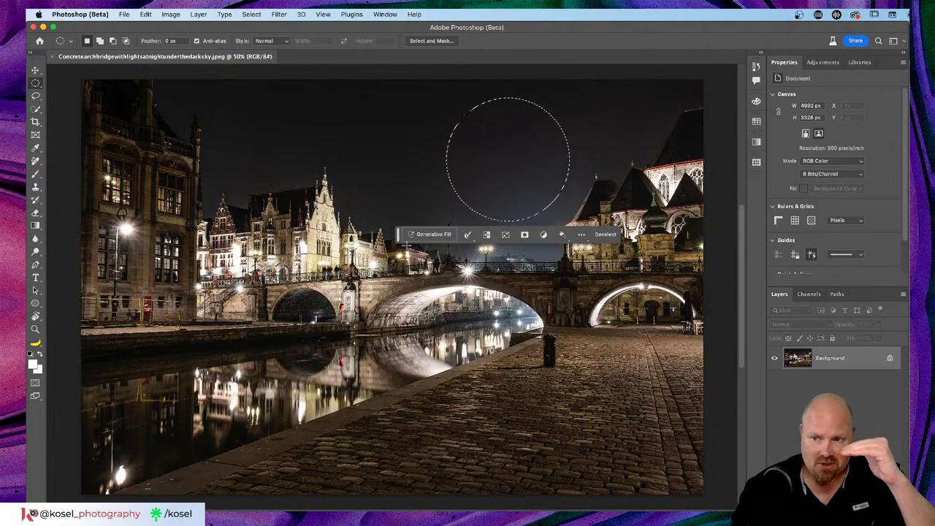
click(424, 234)
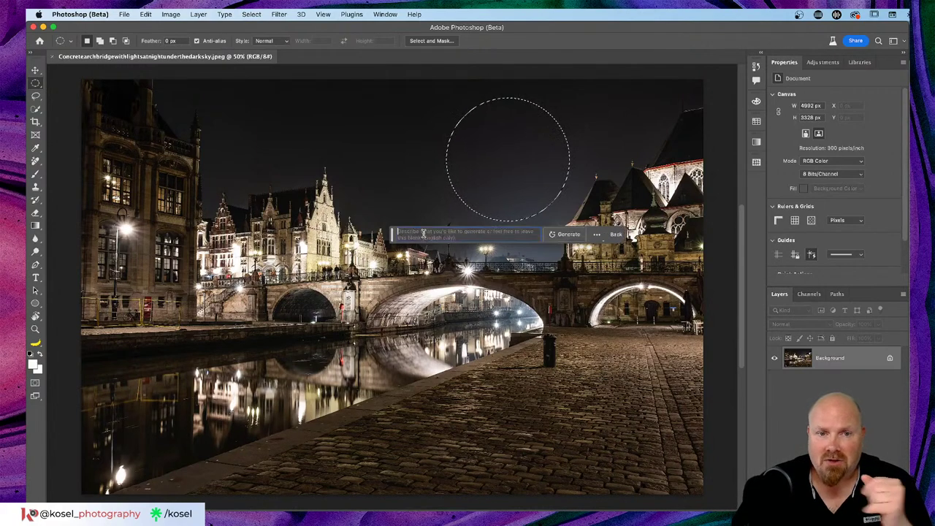
text(Full Moon)
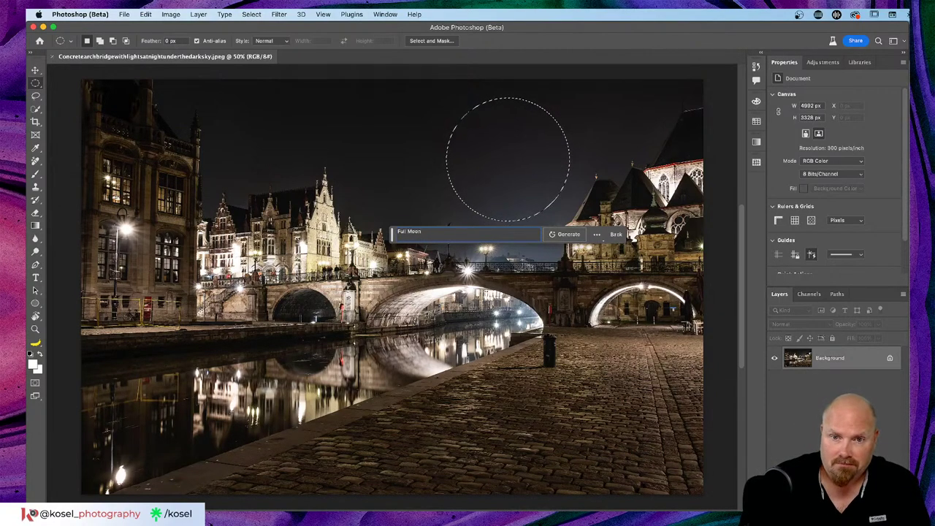
click(569, 235)
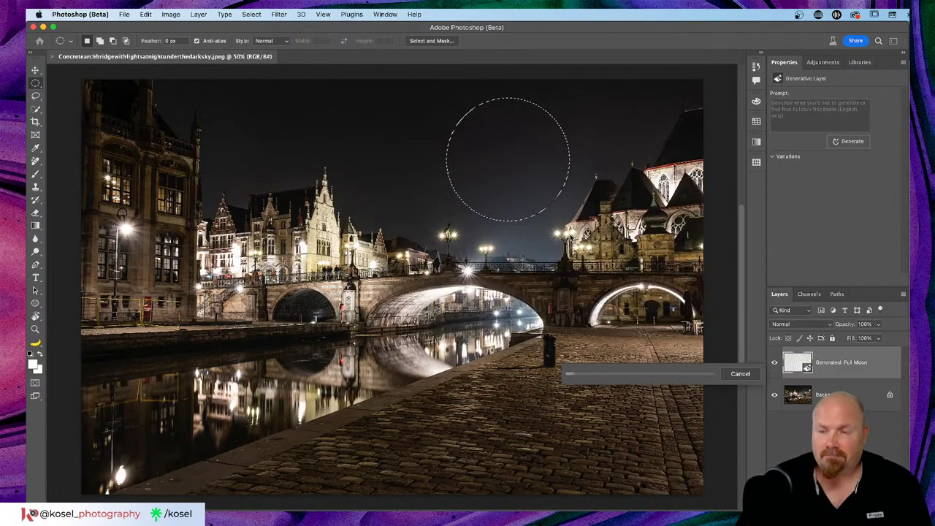
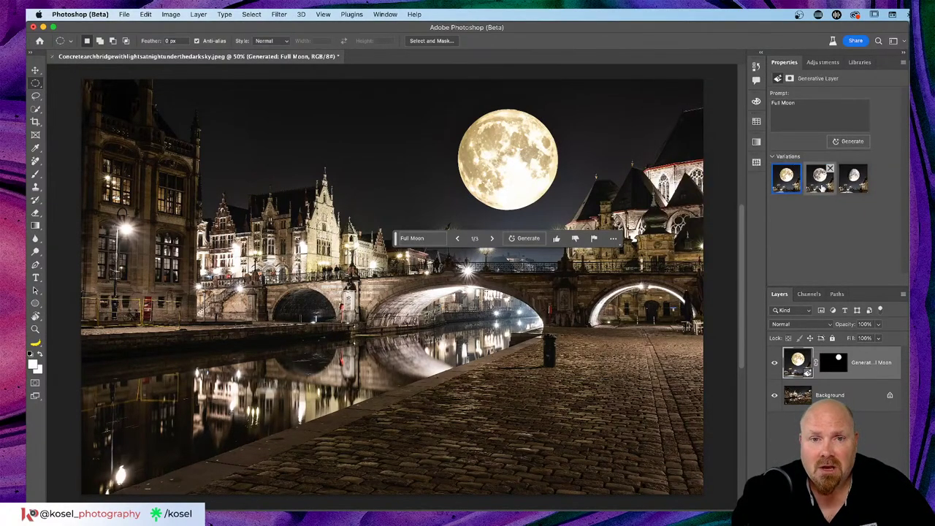
- Compare the three Full Moon variations, keep the golden first one, and give it a thumbs-up
click(816, 183)
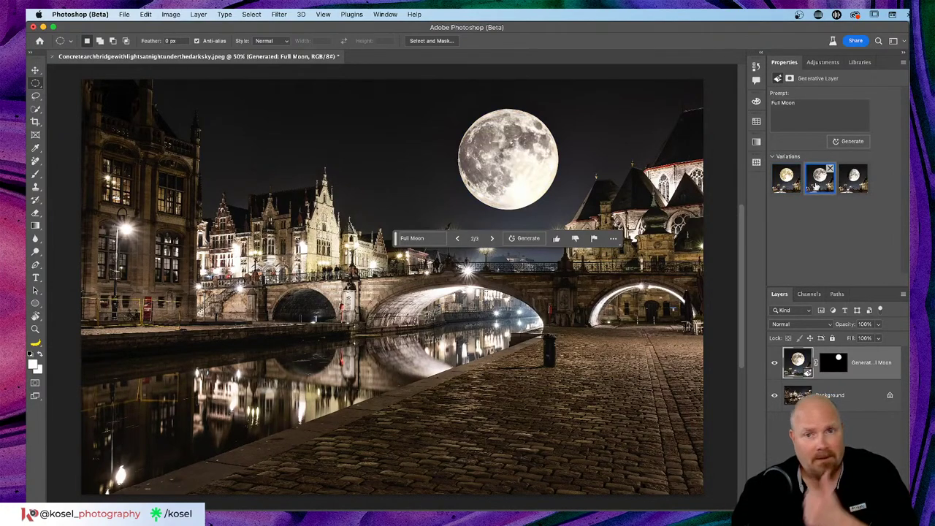
drag(396, 238, 432, 436)
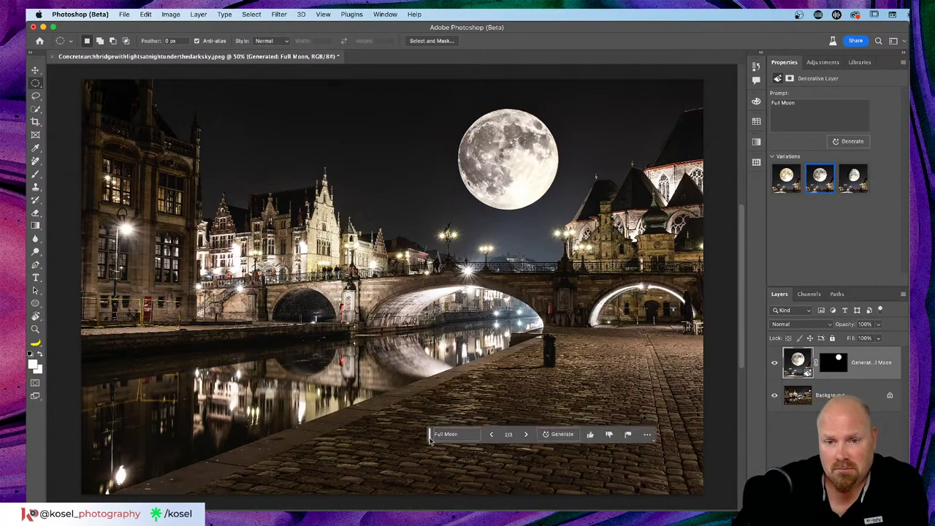
click(847, 182)
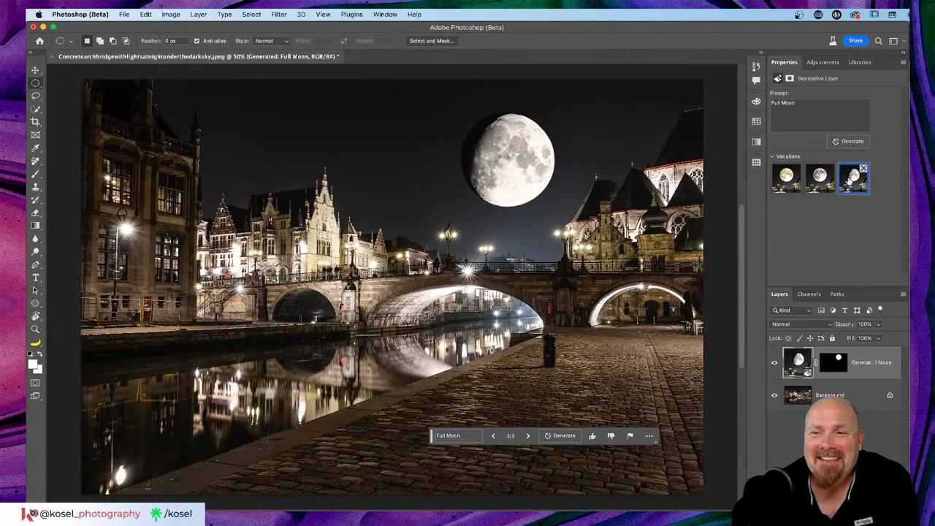
click(815, 183)
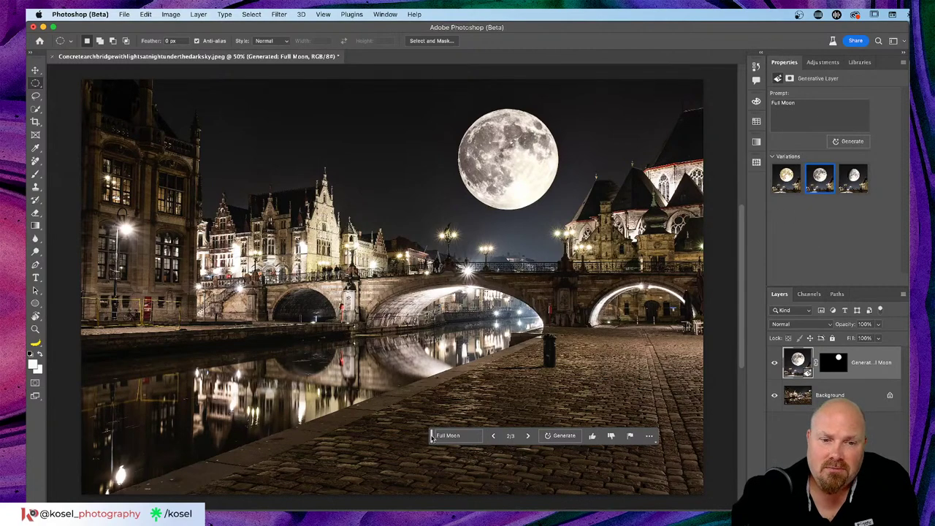
drag(432, 436, 386, 315)
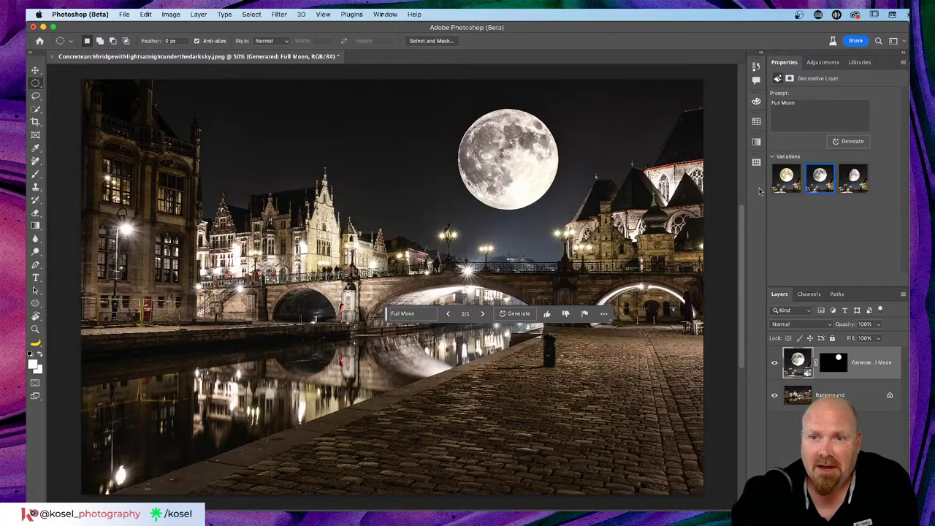
click(787, 179)
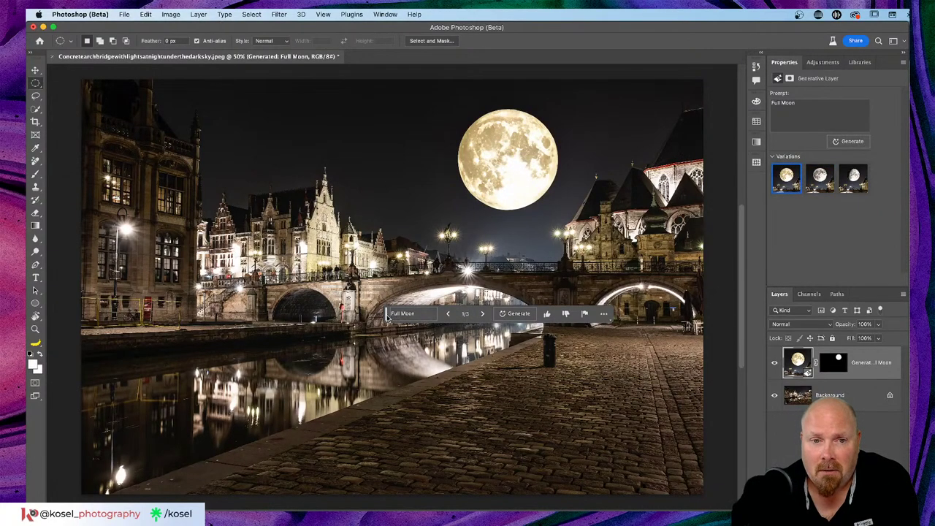
drag(387, 314, 436, 425)
click(821, 179)
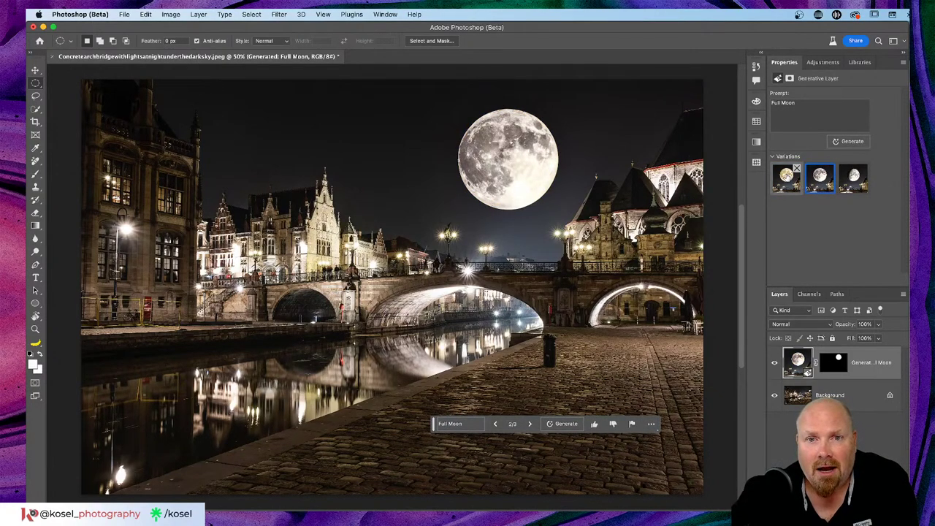
click(786, 178)
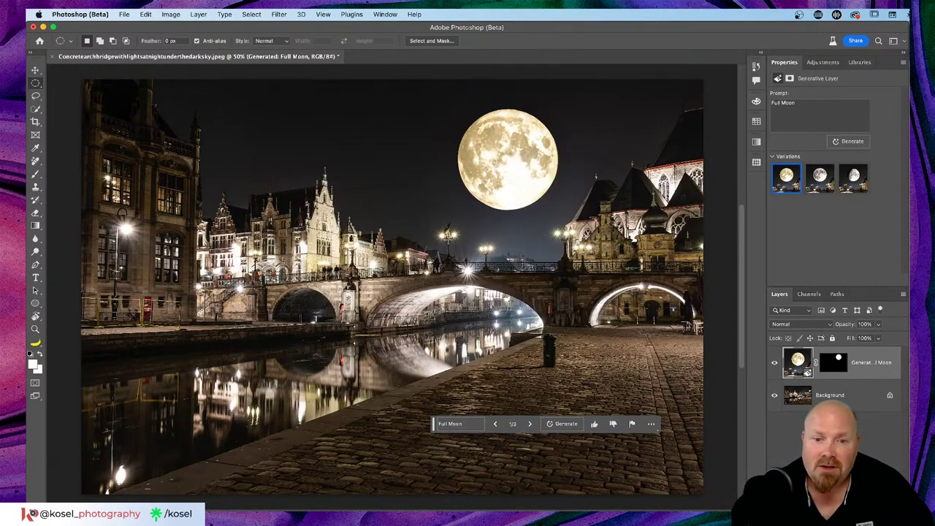
click(594, 423)
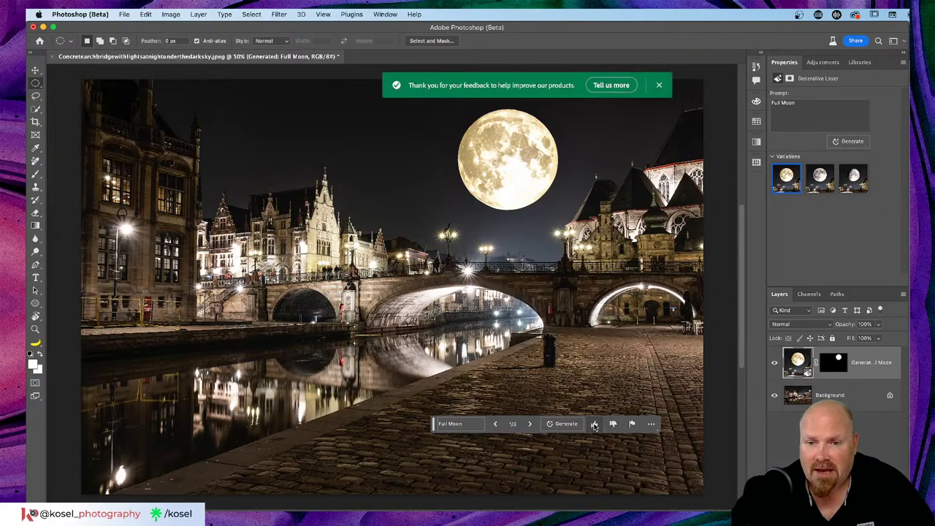
click(659, 86)
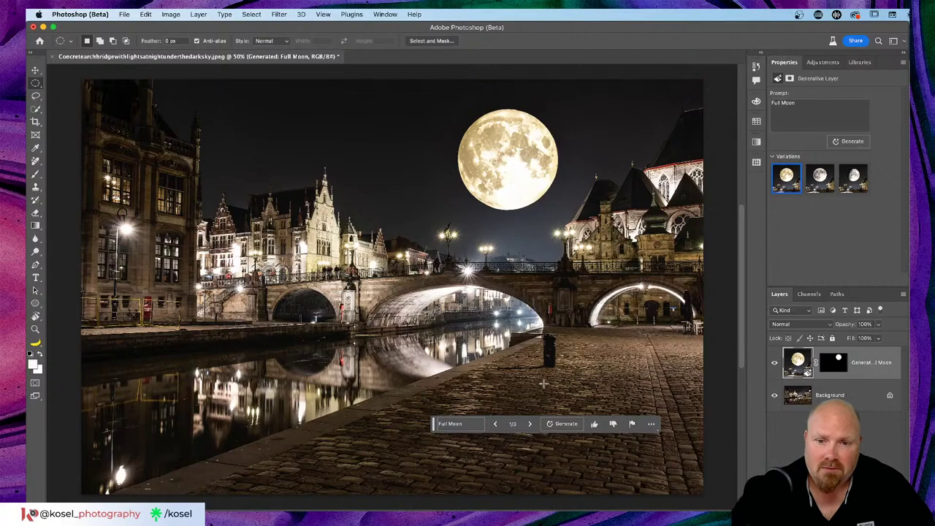
drag(433, 427, 450, 473)
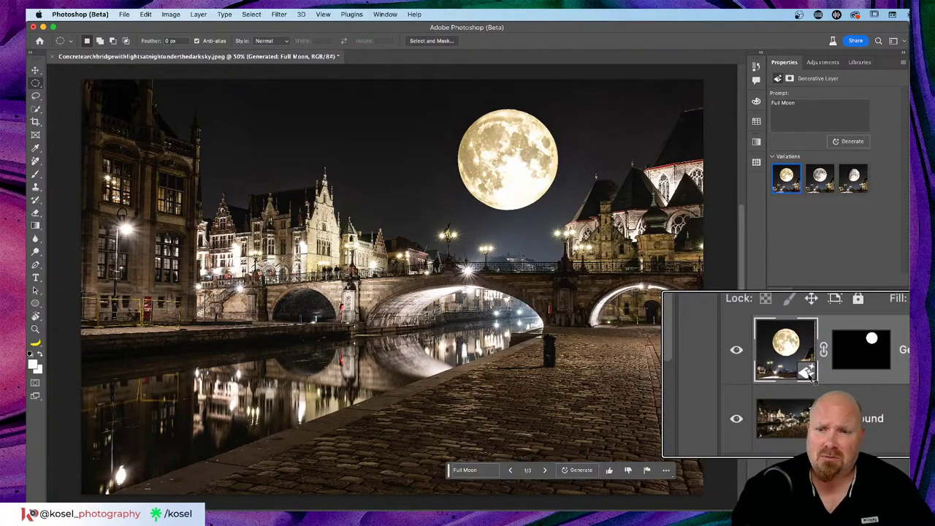
double_click(799, 369)
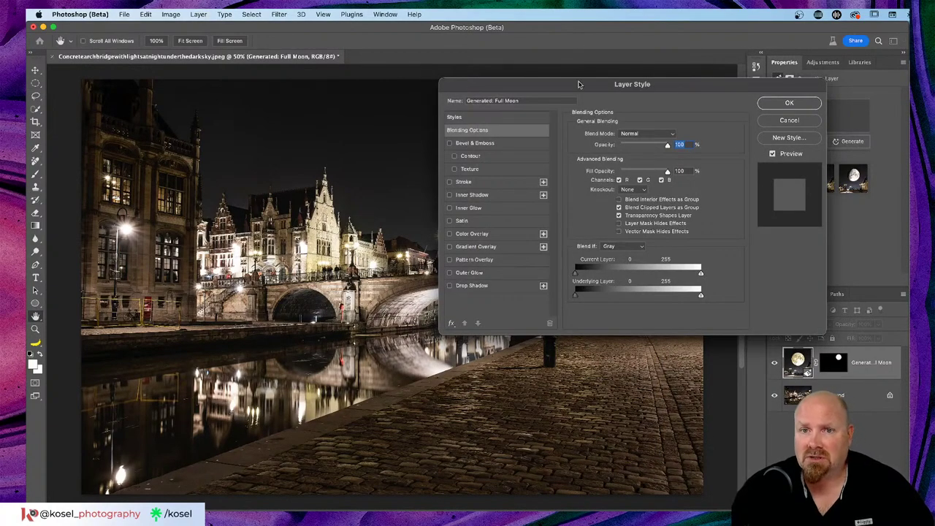
drag(581, 91, 426, 102)
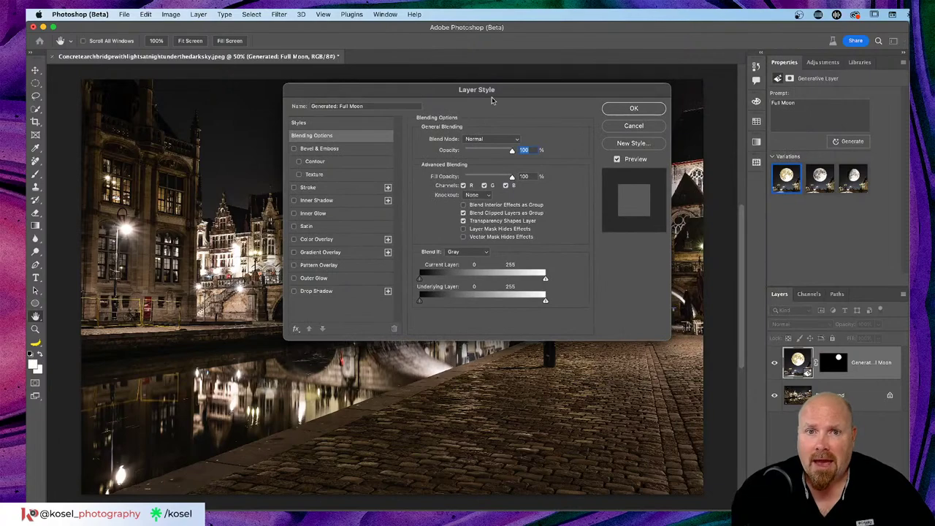
drag(499, 93, 320, 211)
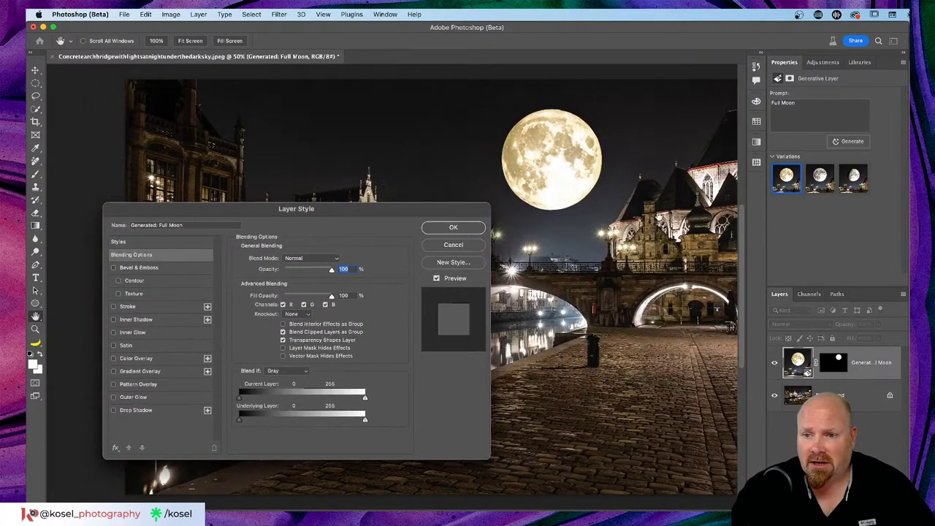
scroll(434, 283, down, 1)
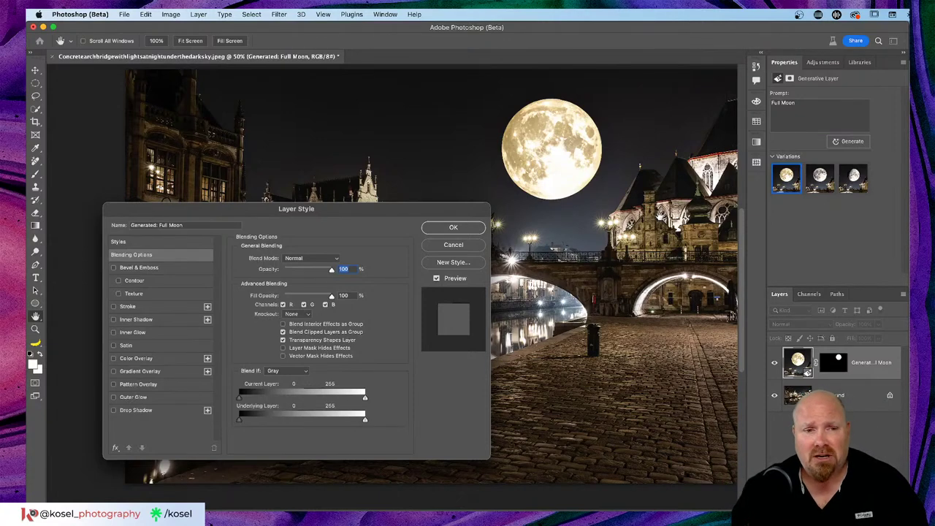
drag(371, 209, 349, 187)
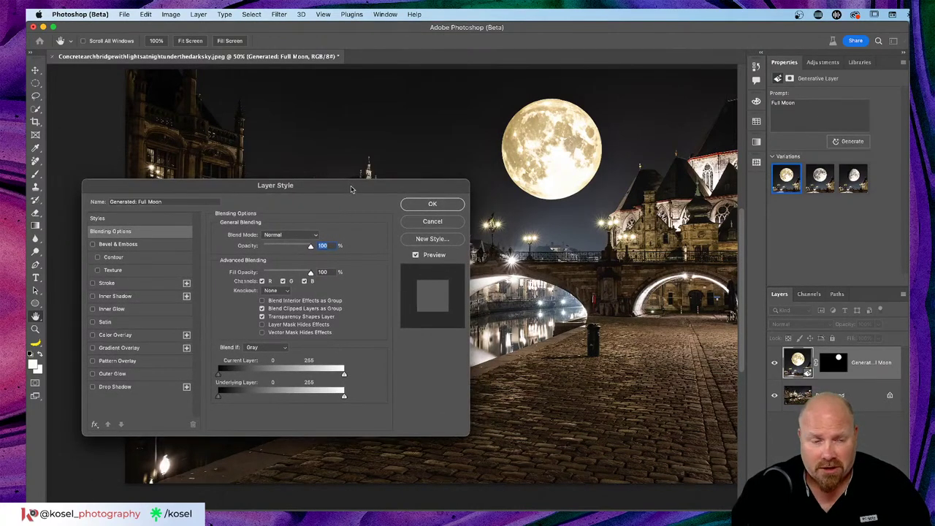
click(433, 221)
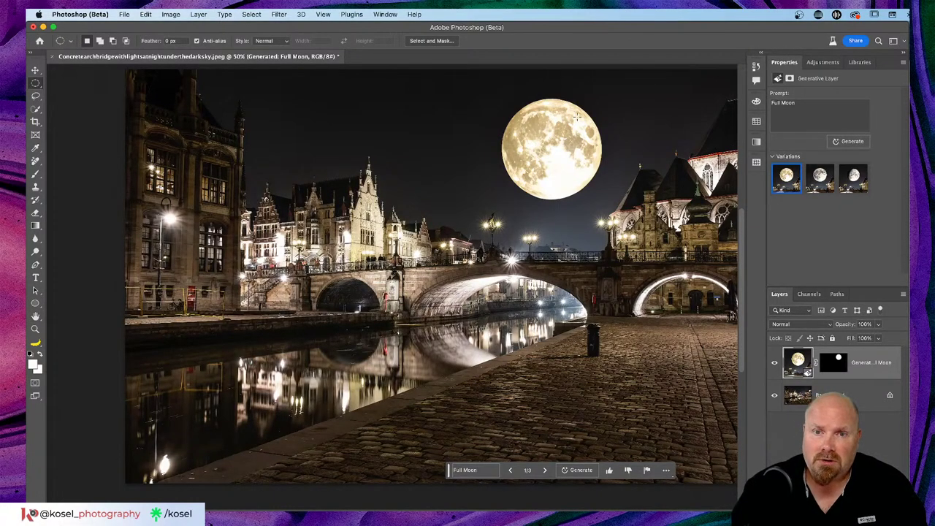
key(super+plus)
key(super+plus)
key(super+plus)
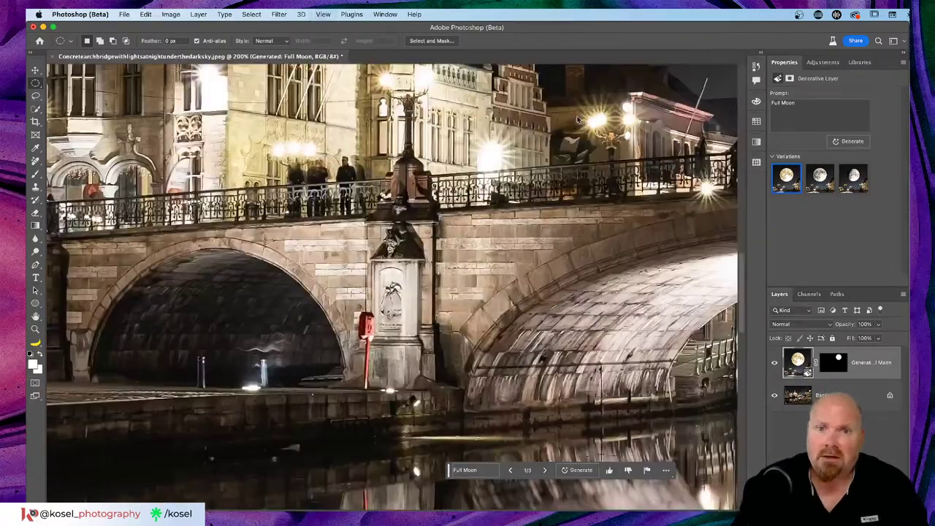
drag(731, 73, 476, 341)
drag(591, 240, 380, 344)
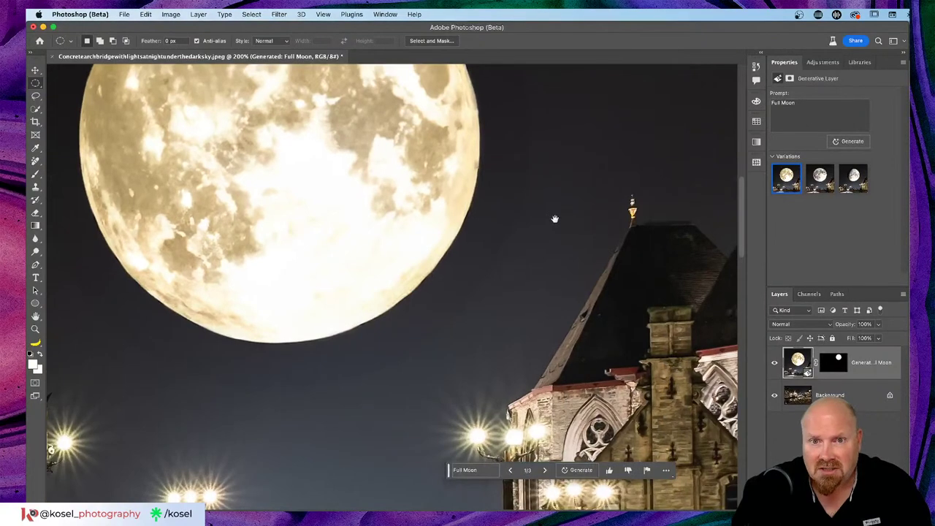
drag(553, 217, 560, 281)
click(774, 362)
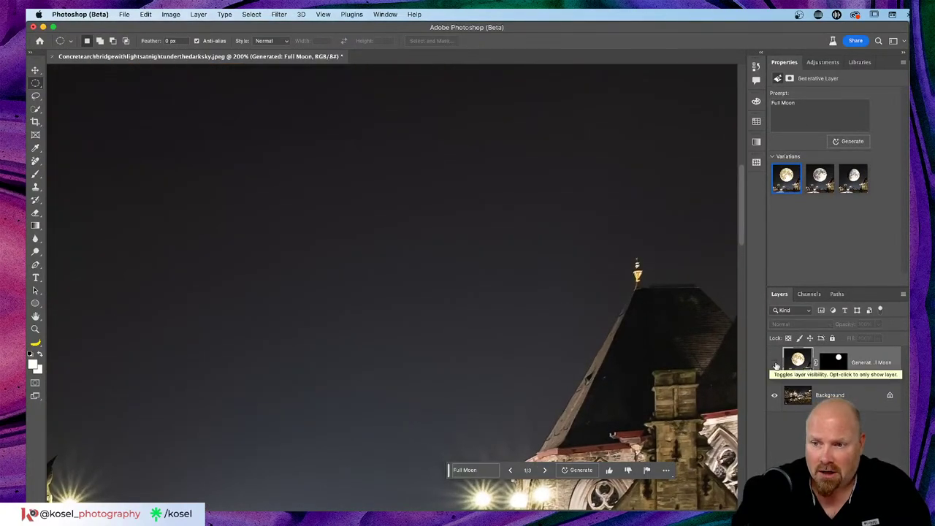
click(775, 362)
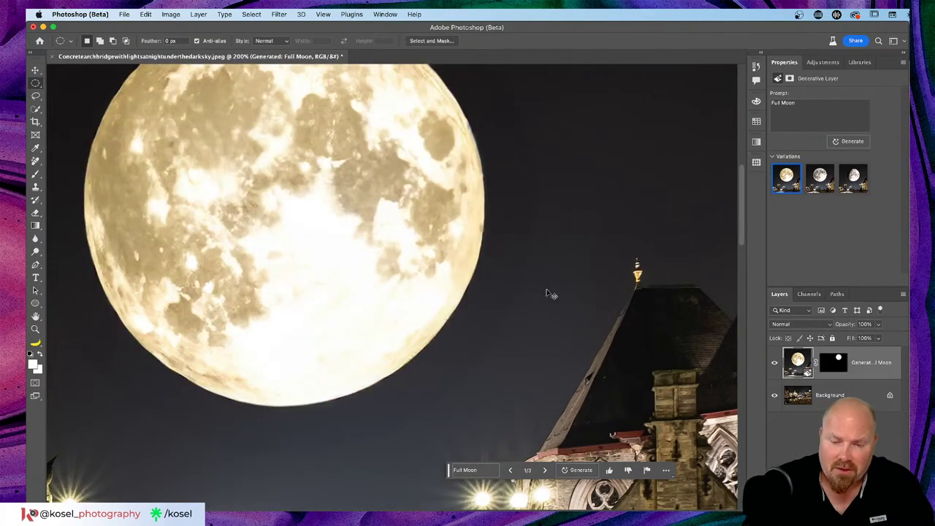
key(super+equal)
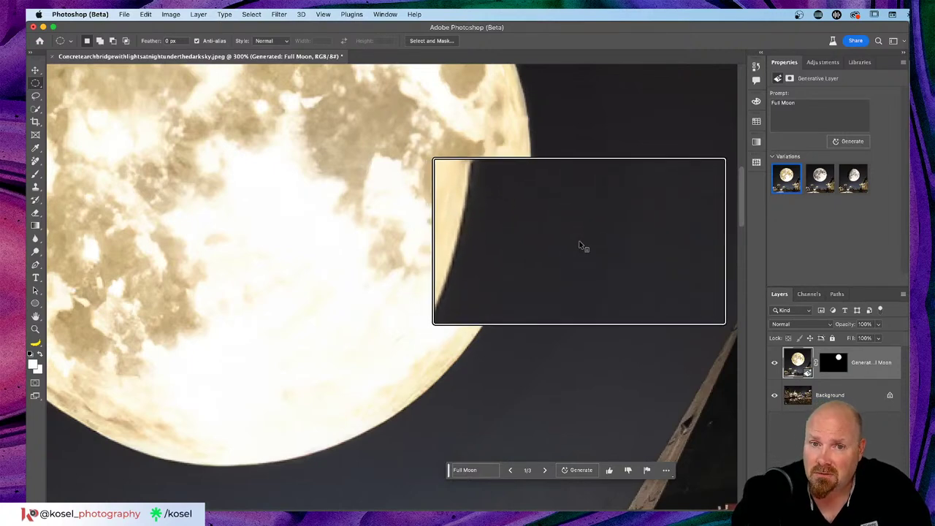
mouse_move(579, 245)
mouse_down()
mouse_move(600, 250)
mouse_move(593, 250)
mouse_up()
click(591, 249)
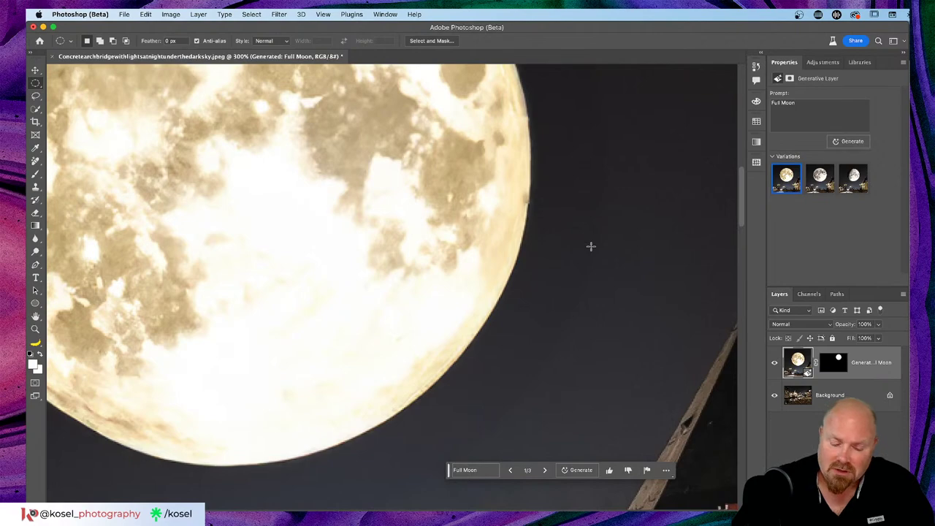
key(super+1)
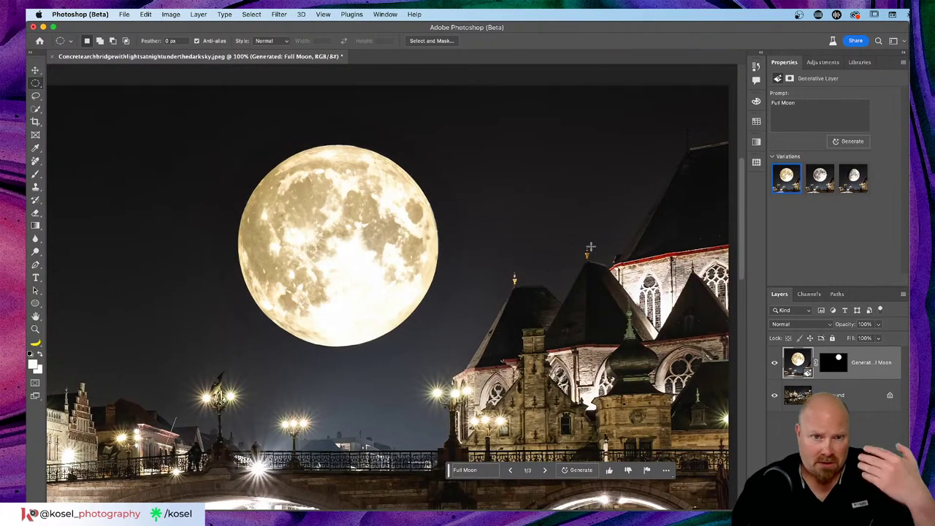
- Inspect the moon layer's mask and feather its edge to 23.2 px
alt+click(837, 363)
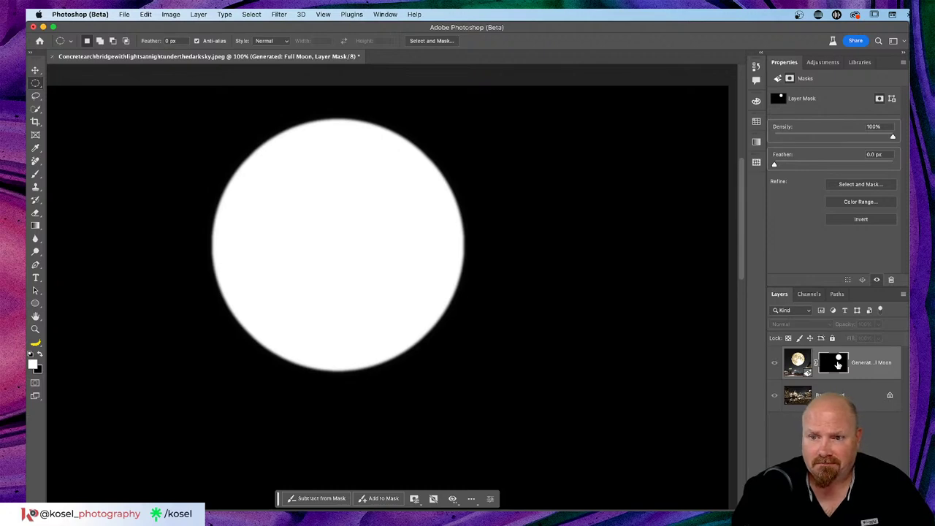
alt+click(838, 363)
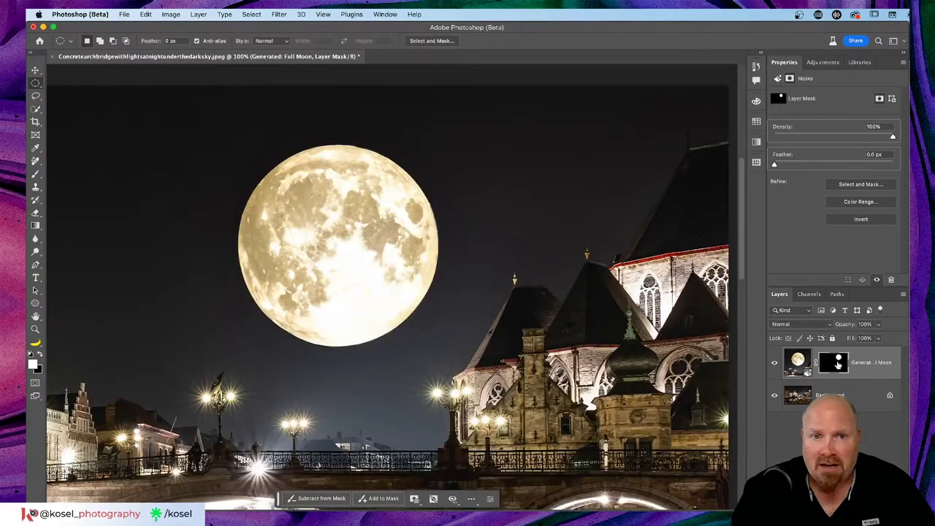
alt+click(838, 363)
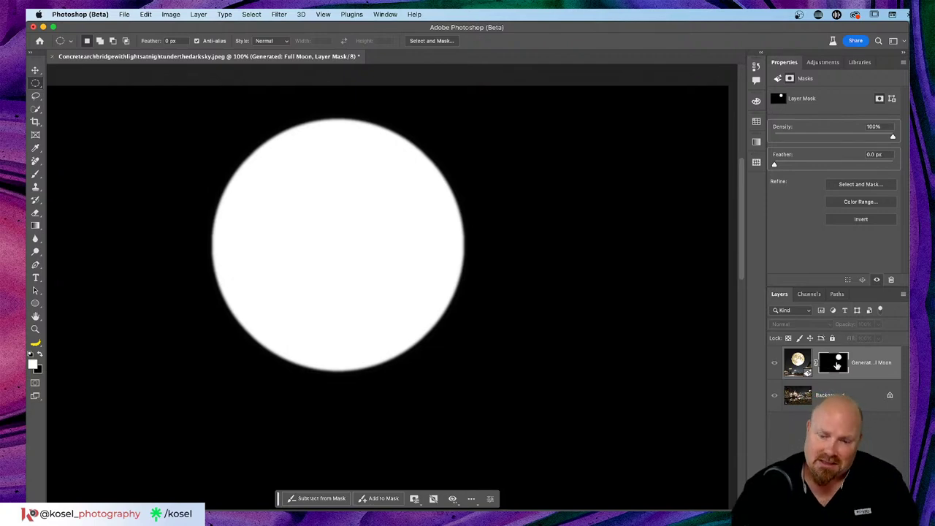
alt+click(837, 365)
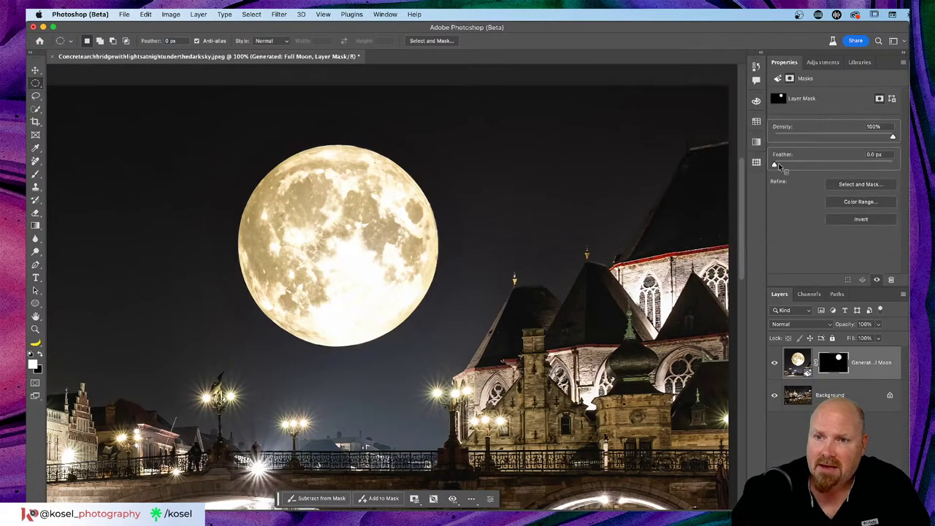
drag(777, 166, 827, 167)
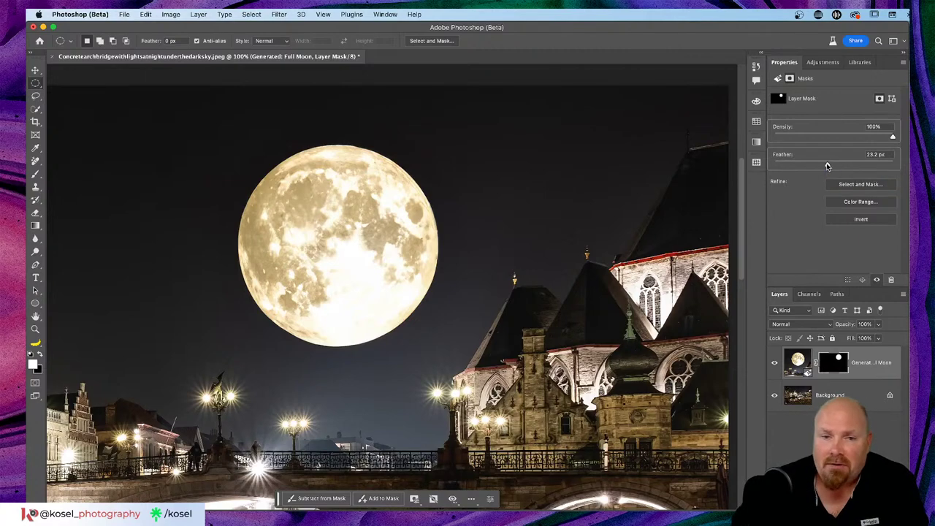
- Zoom out to 50% and center the whole canal scene in the window
scroll(605, 159, left, 5)
right_click(606, 159)
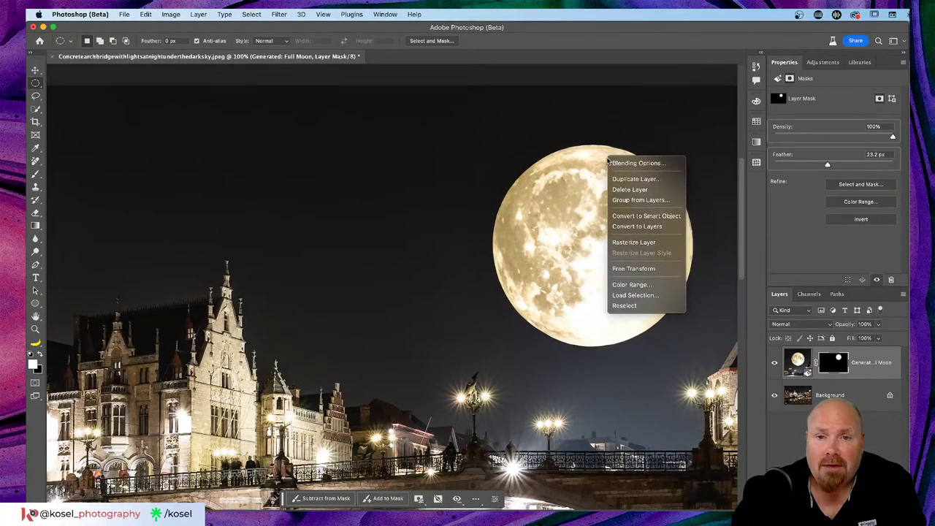
click(340, 157)
scroll(340, 157, down, 5)
scroll(341, 157, down, 4)
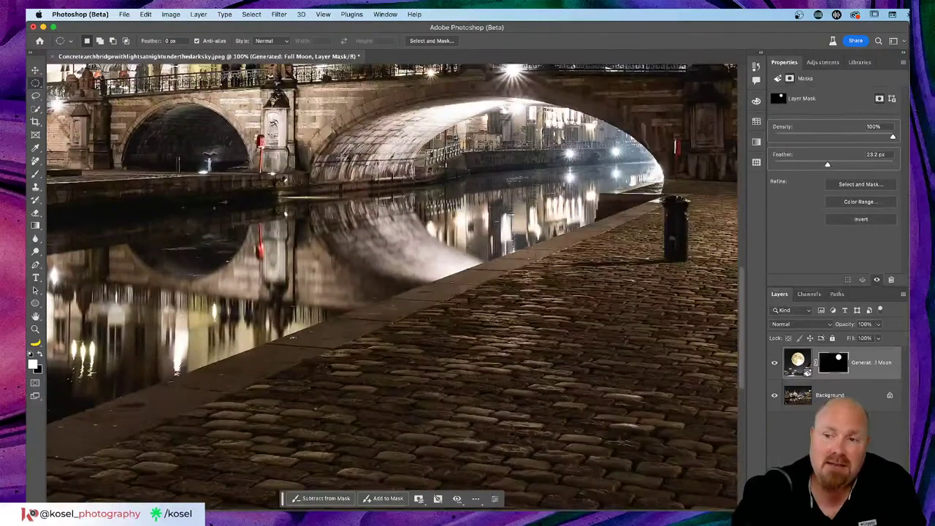
key(super+minus)
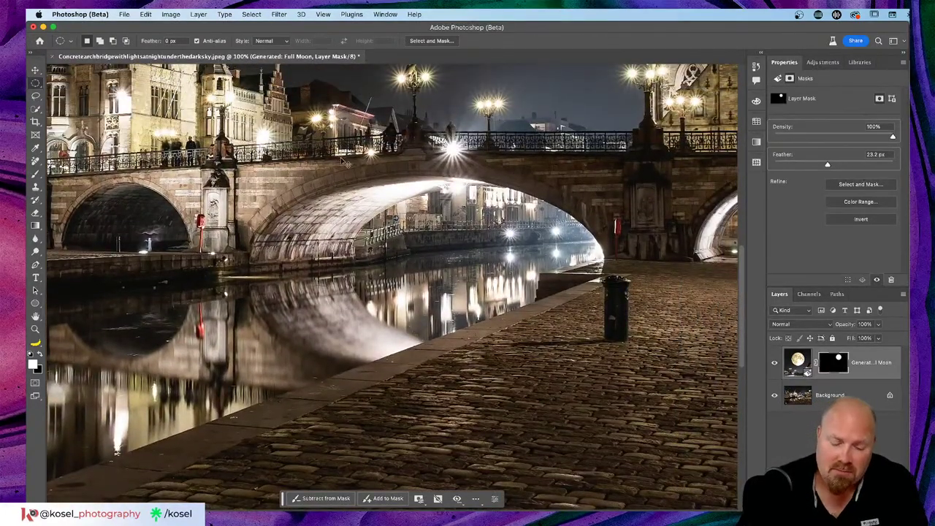
key(super+minus)
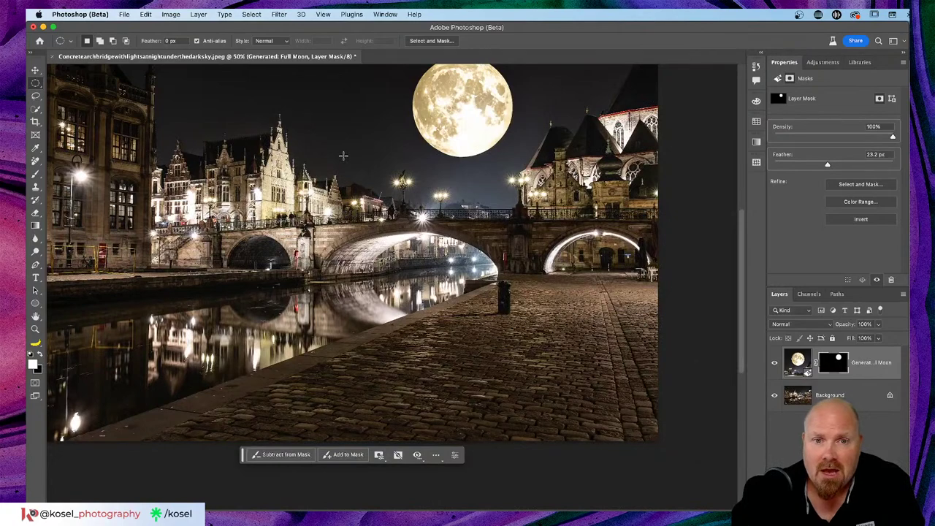
scroll(343, 155, up, 3)
scroll(343, 155, down, 3)
scroll(344, 155, left, 2)
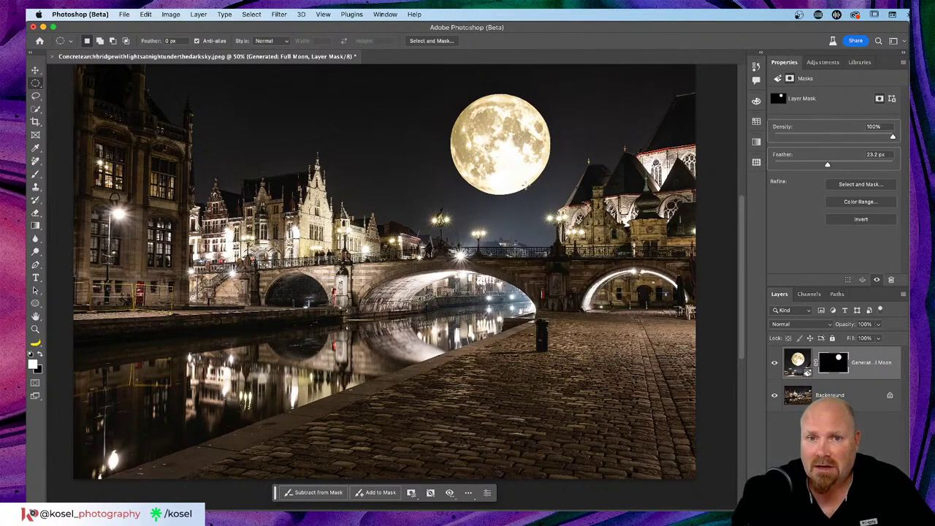
click(858, 359)
double_click(799, 361)
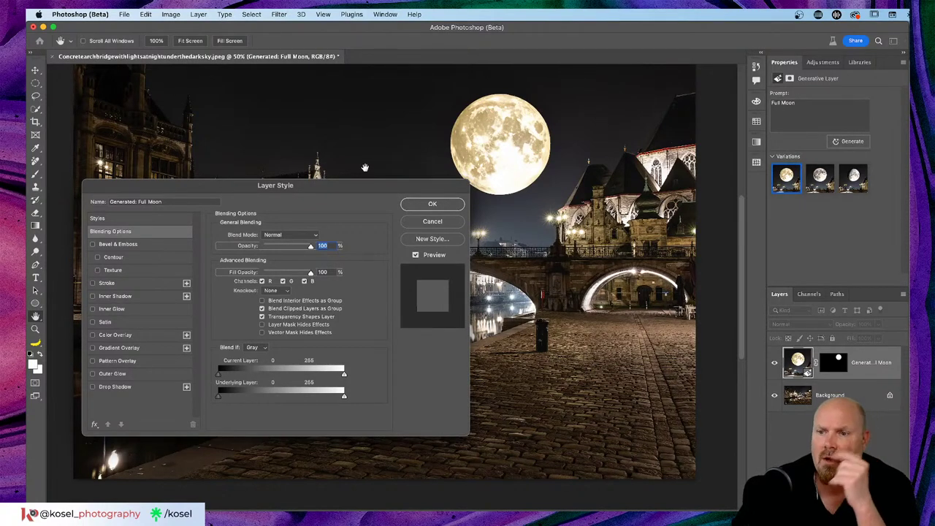
mouse_move(359, 188)
mouse_down()
mouse_move(365, 131)
mouse_move(351, 183)
mouse_up()
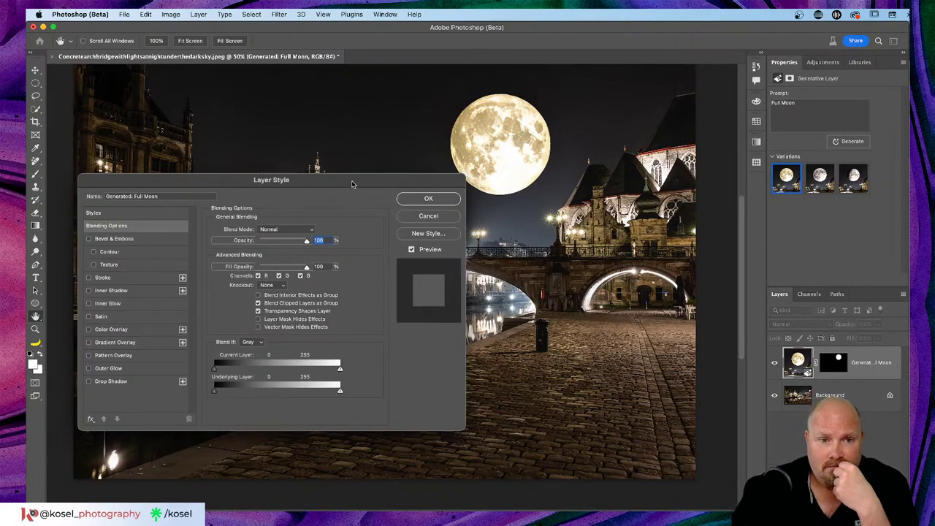
click(432, 200)
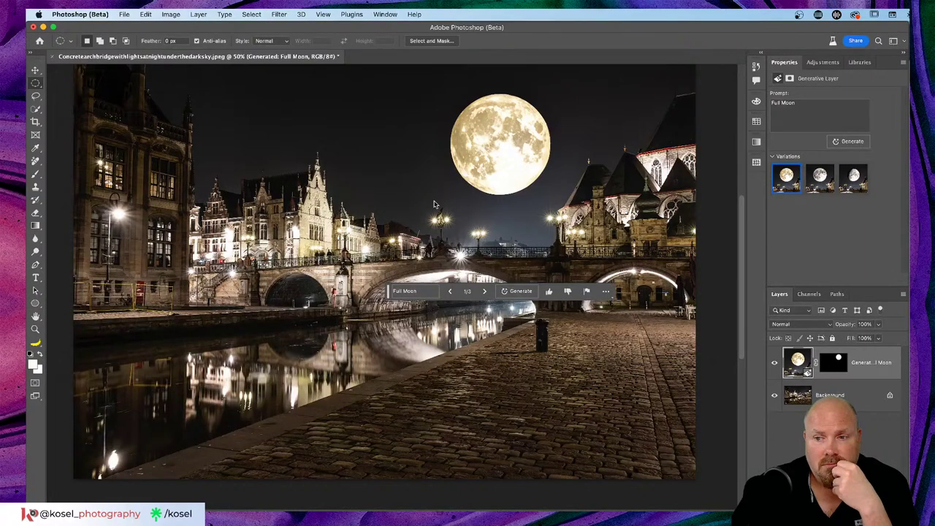
drag(390, 292, 365, 493)
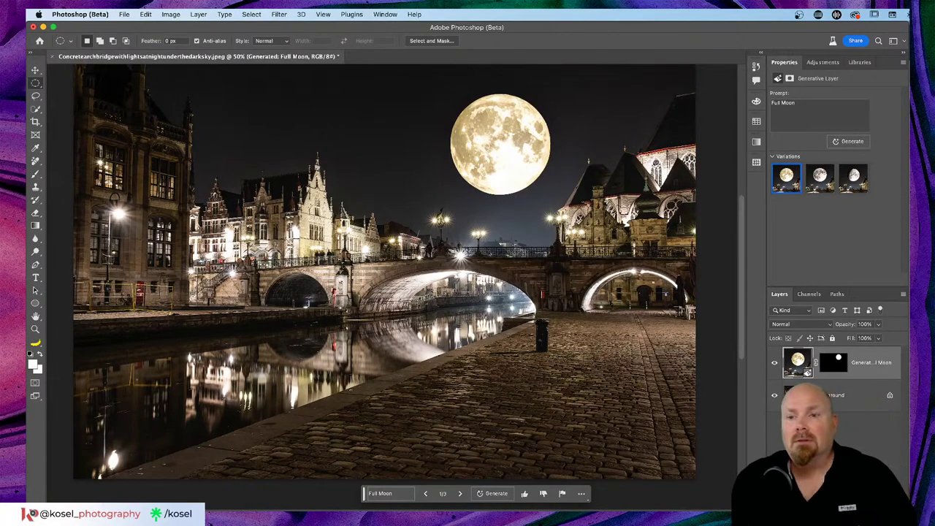
double_click(799, 363)
drag(331, 181, 335, 110)
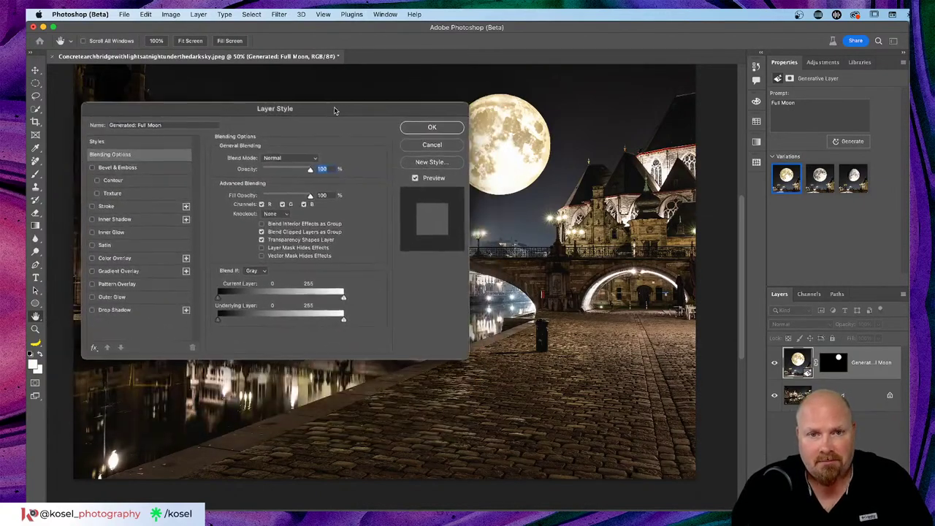
scroll(551, 154, up, 3)
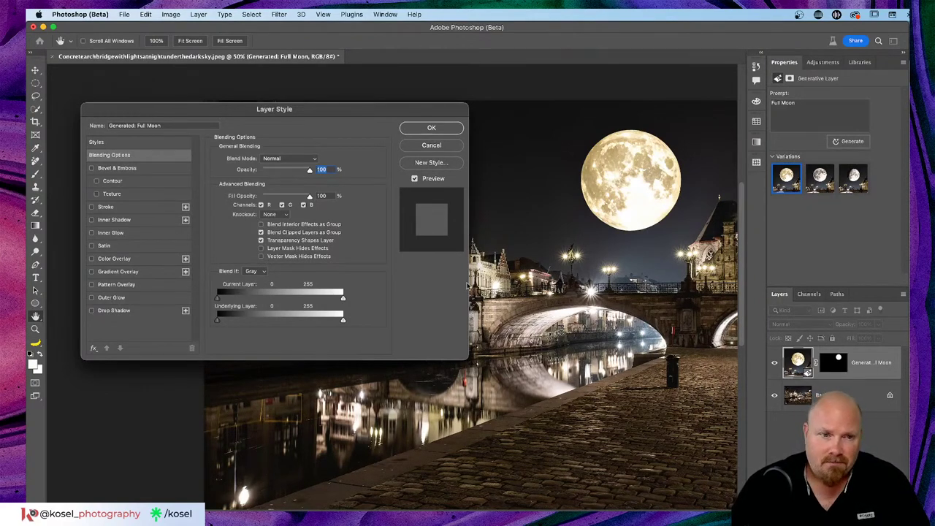
click(106, 260)
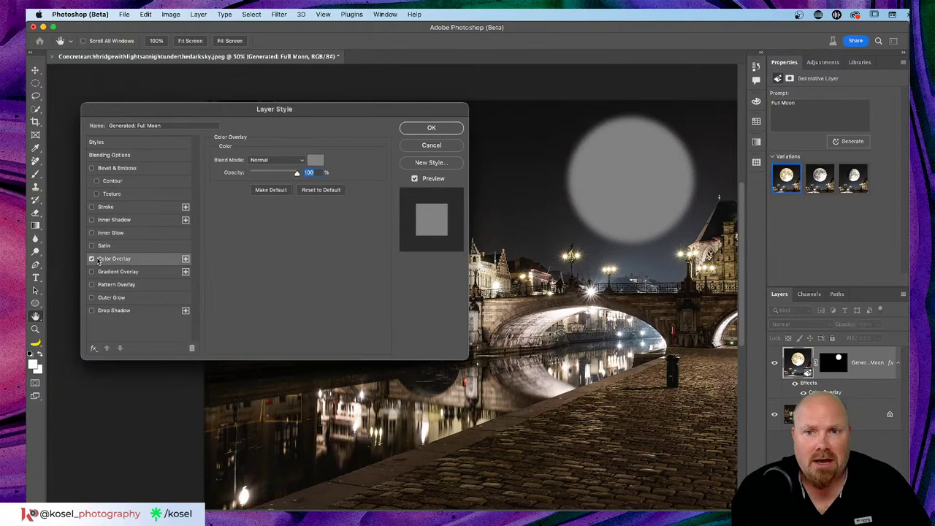
click(315, 162)
drag(729, 213, 752, 170)
click(854, 167)
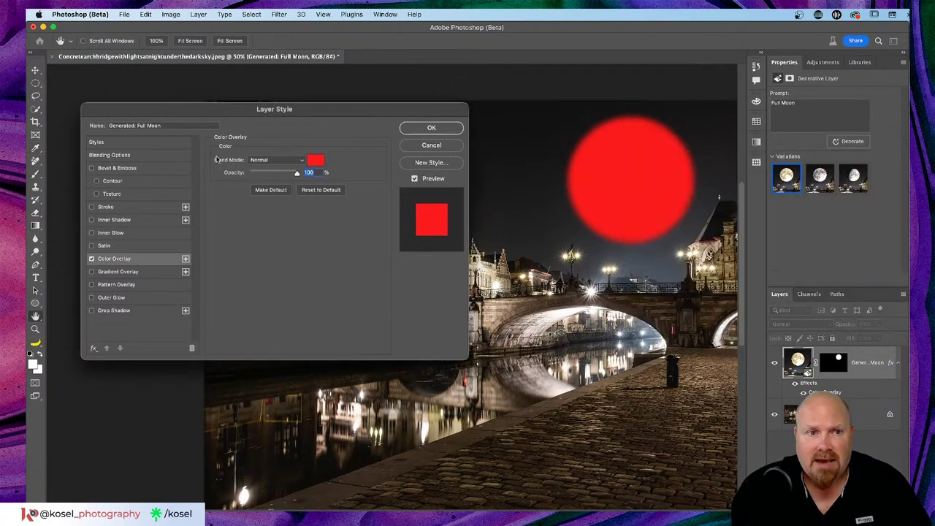
click(292, 160)
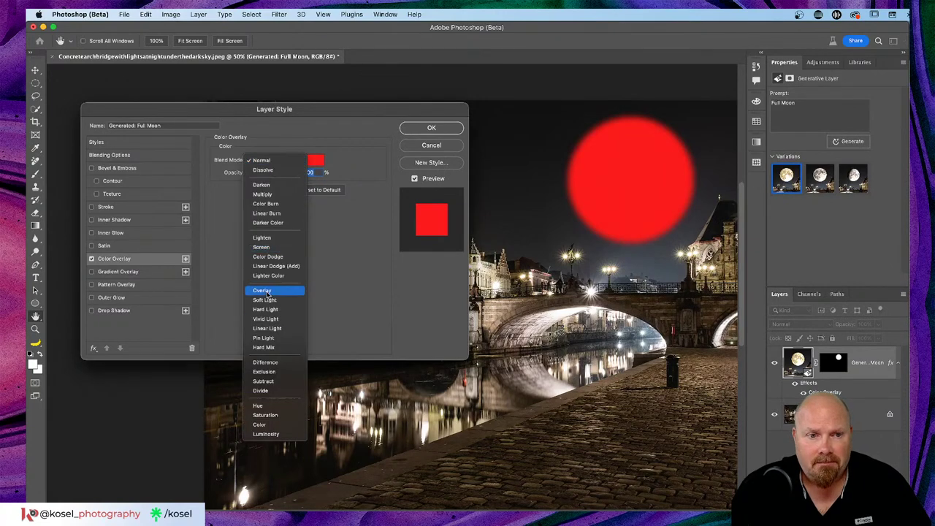
click(262, 249)
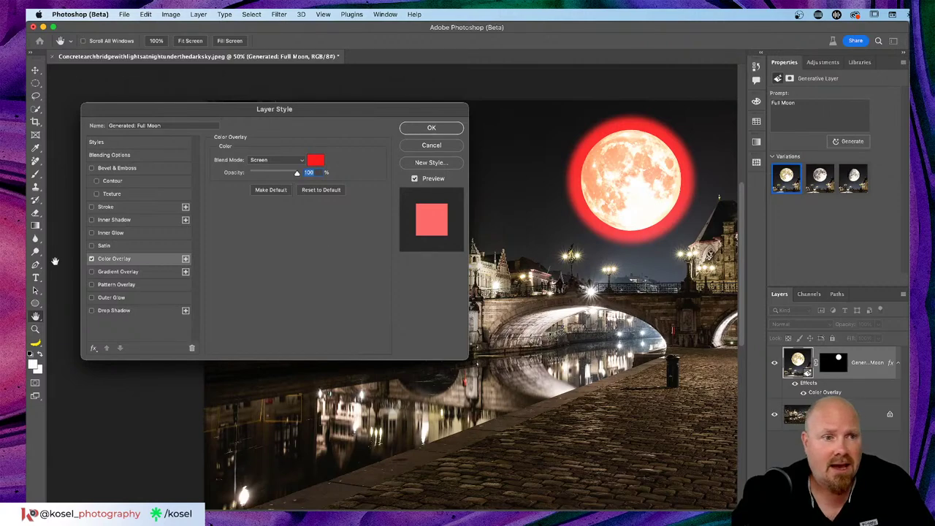
click(91, 259)
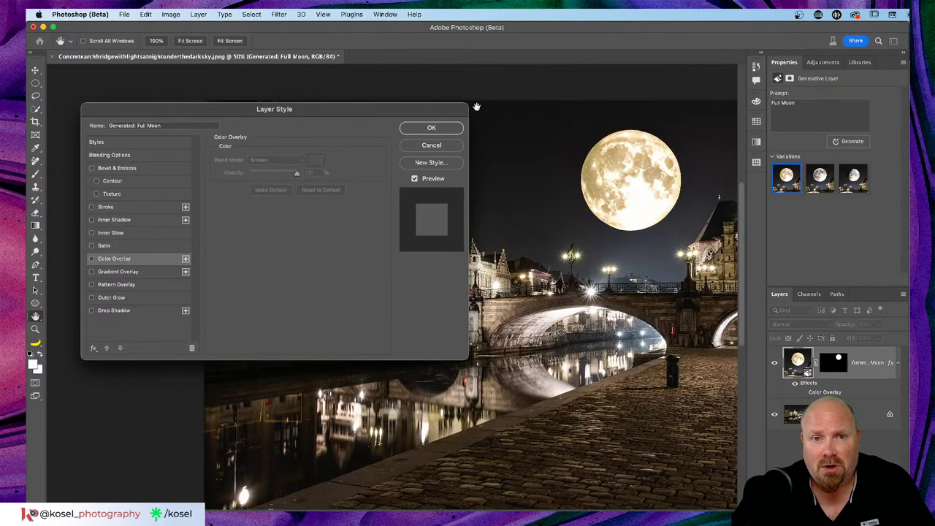
click(431, 128)
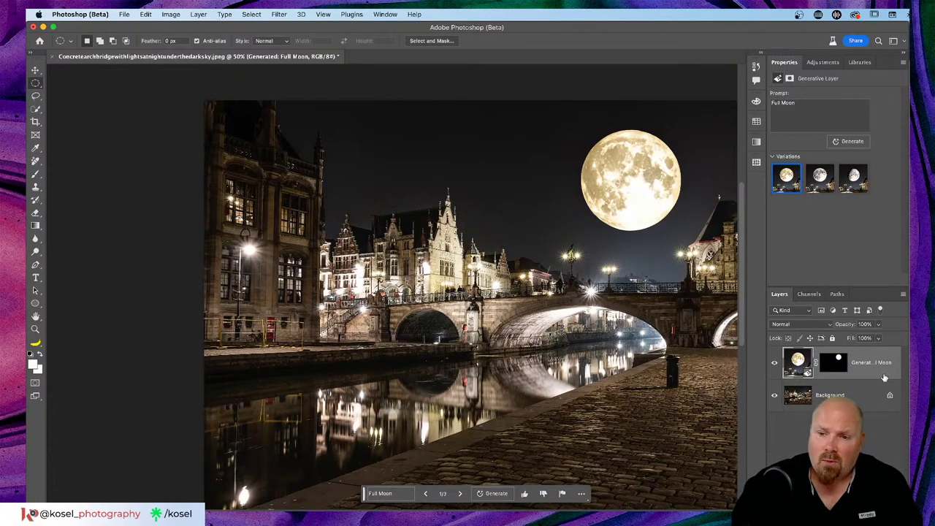
- Add a Hue/Saturation layer clipped to the moon with Hue +14, Saturation -26, Lightness +18
click(854, 504)
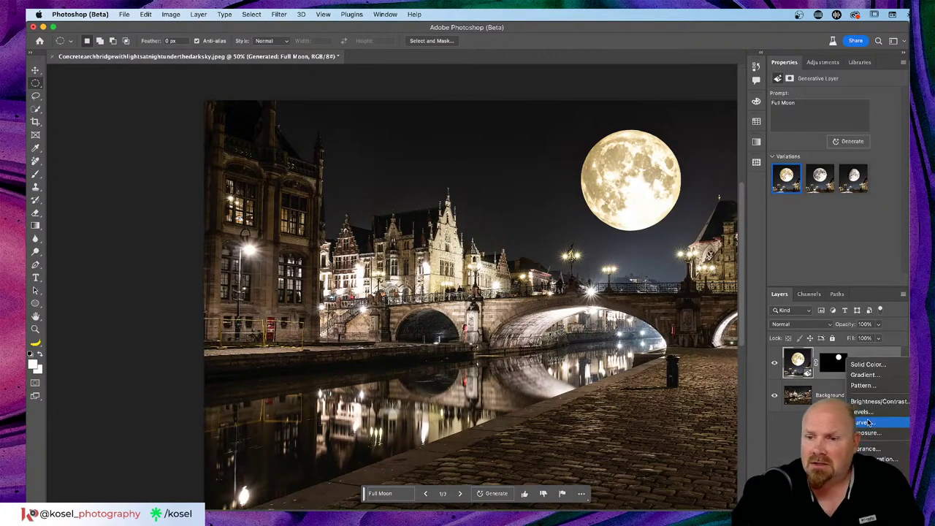
click(887, 458)
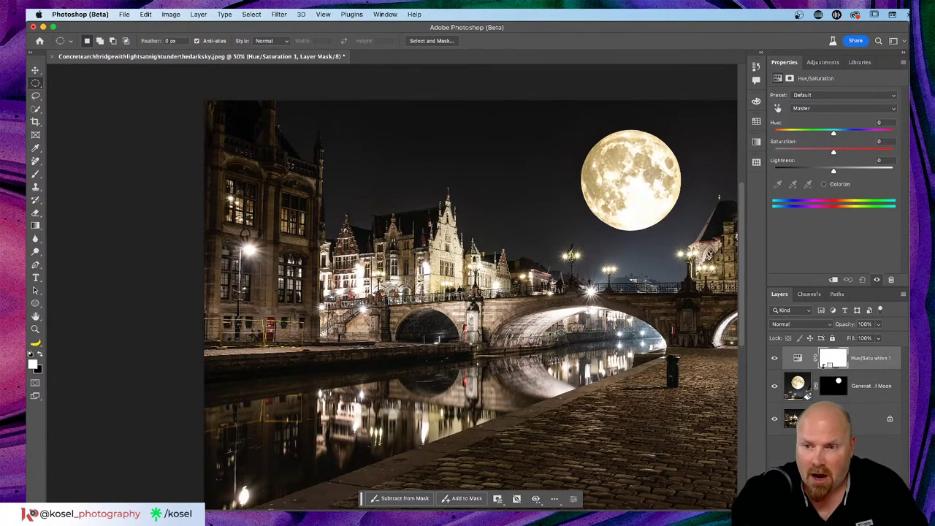
alt+click(818, 367)
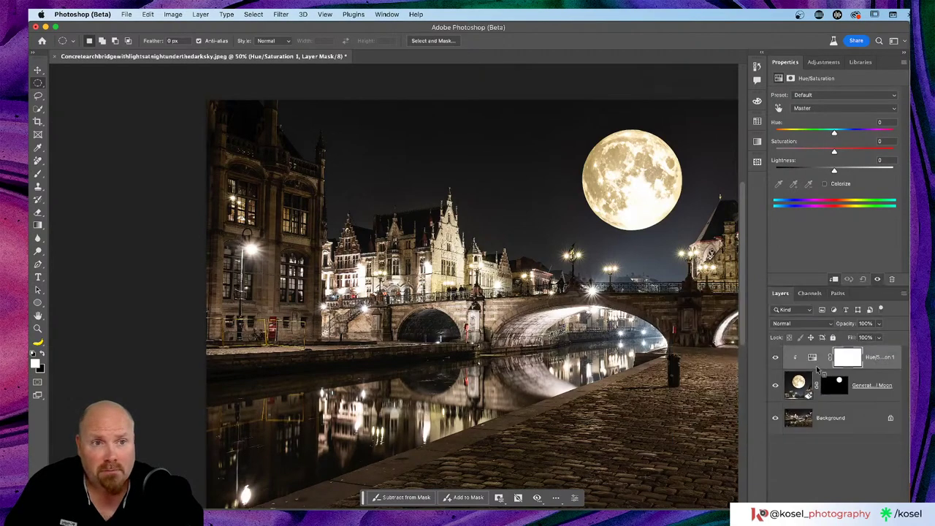
drag(834, 151, 789, 171)
drag(789, 171, 845, 172)
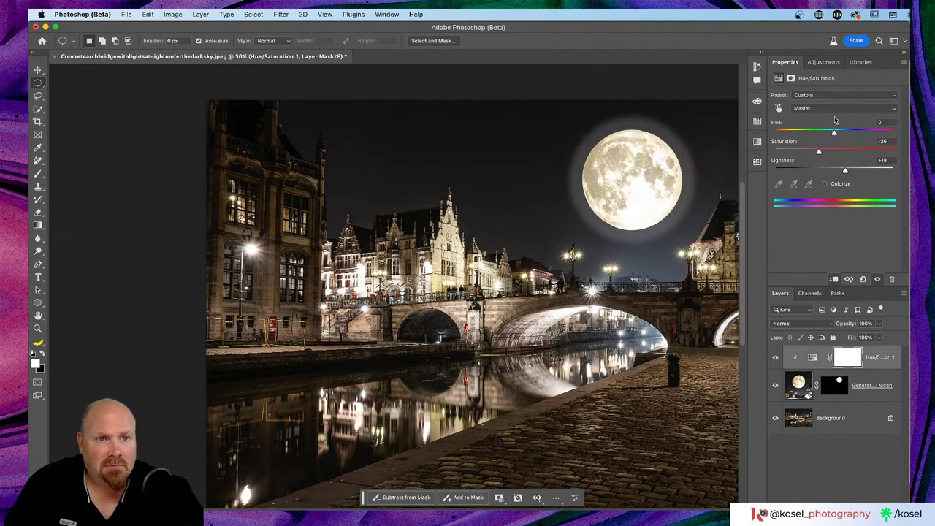
mouse_move(834, 132)
mouse_down()
mouse_move(884, 136)
mouse_move(843, 133)
mouse_up()
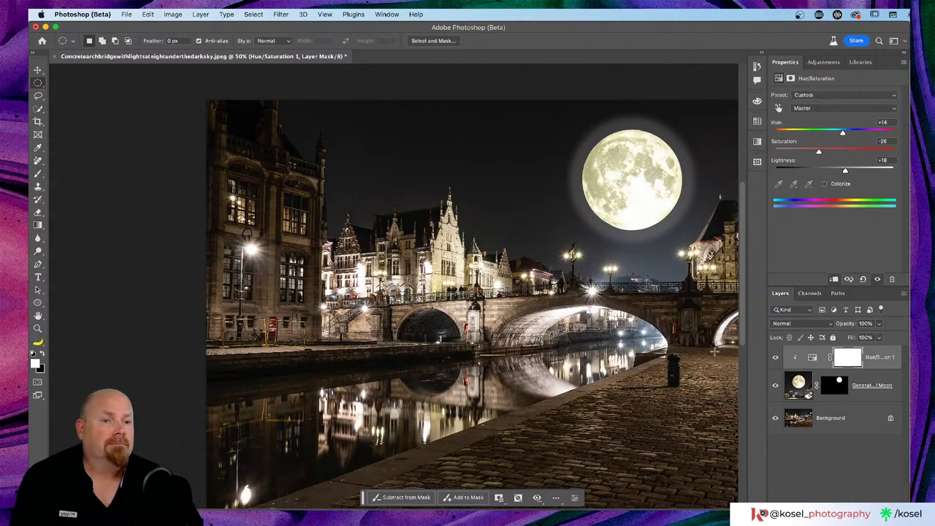
click(884, 367)
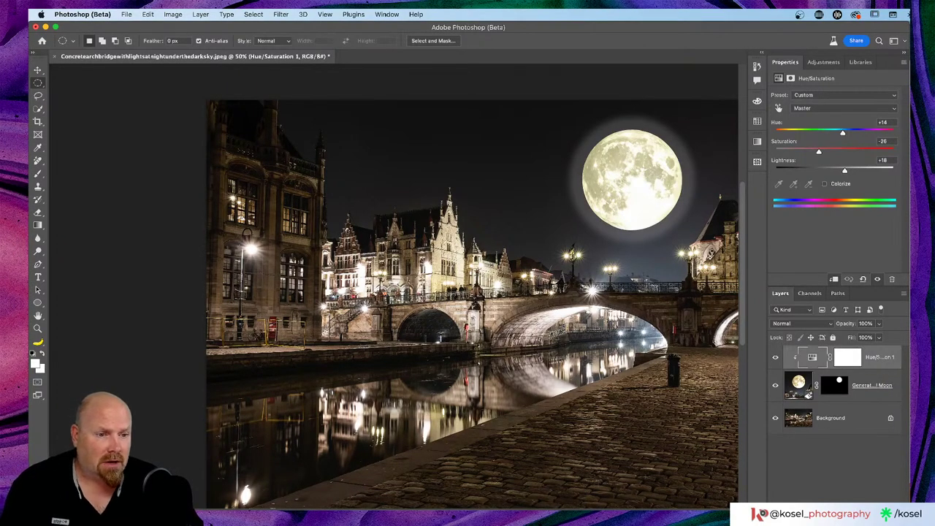
- Delete the moon's Hue/Saturation layer, select the Lasso tool, and create a new empty Layer 1
key(Delete)
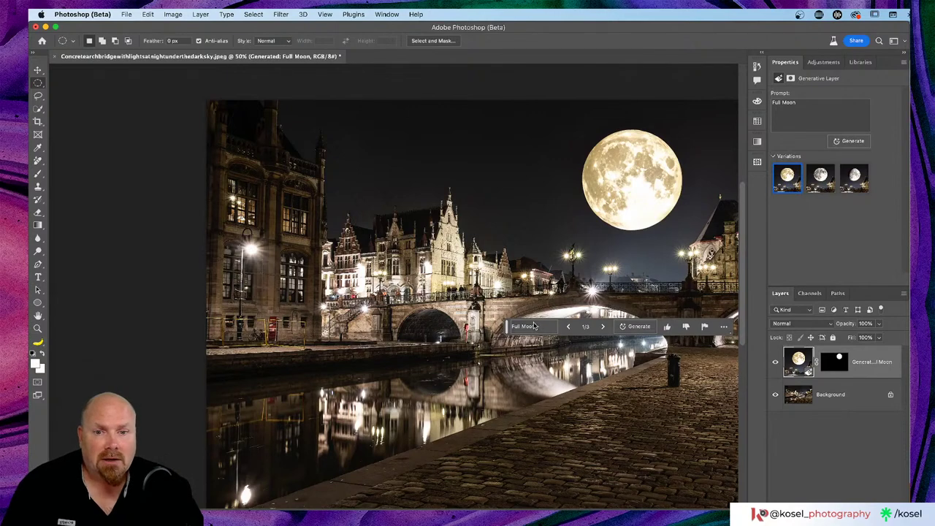
drag(509, 330, 293, 195)
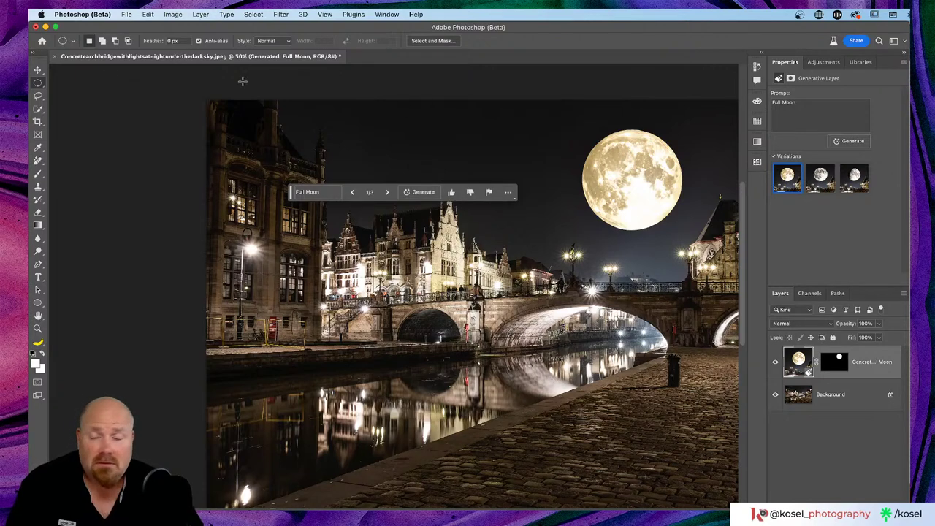
click(38, 96)
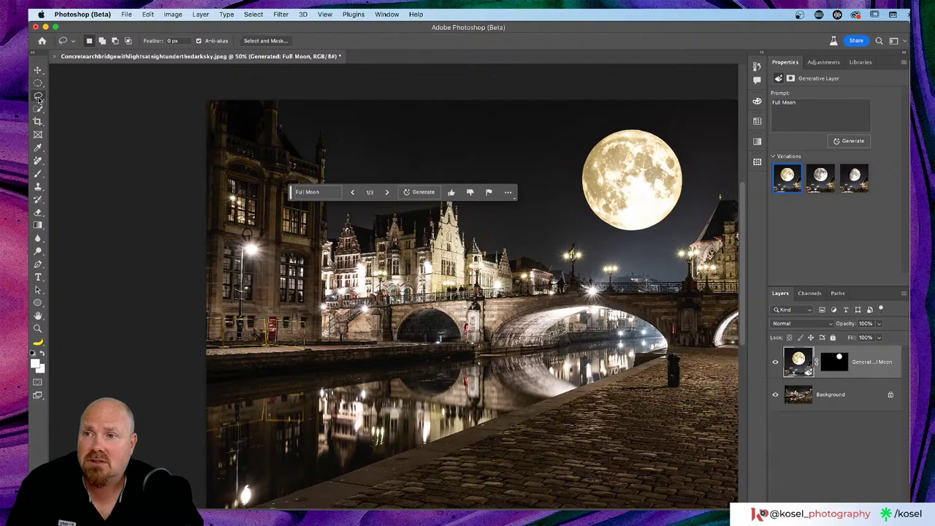
scroll(523, 327, right, 10)
scroll(523, 327, down, 2)
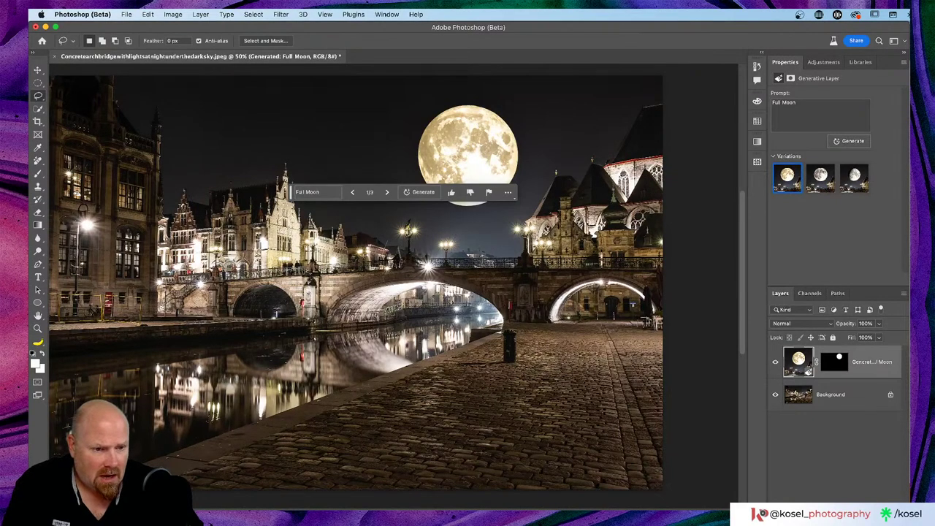
key(super+shift+alt+n)
- Move Layer 1 below the moon layer and paint out the bollard with the Remove tool
drag(855, 365, 853, 409)
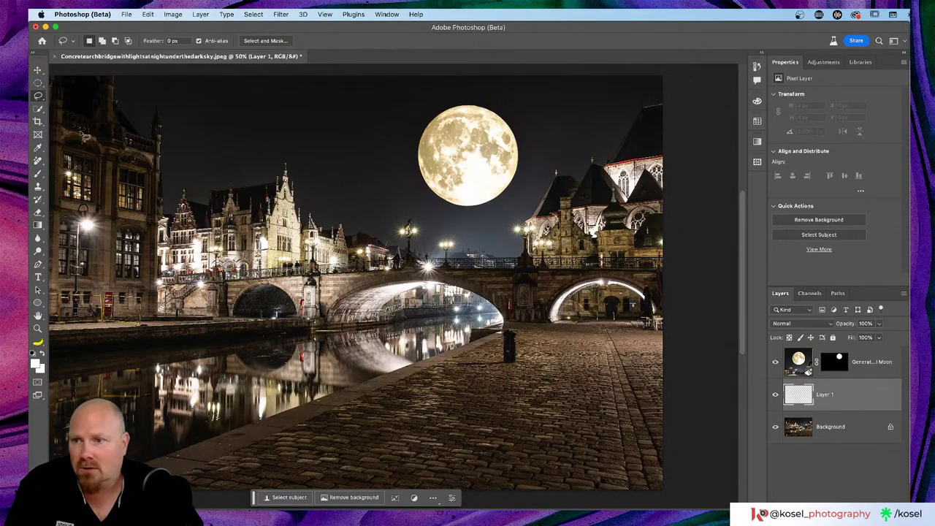
right_click(38, 161)
click(82, 170)
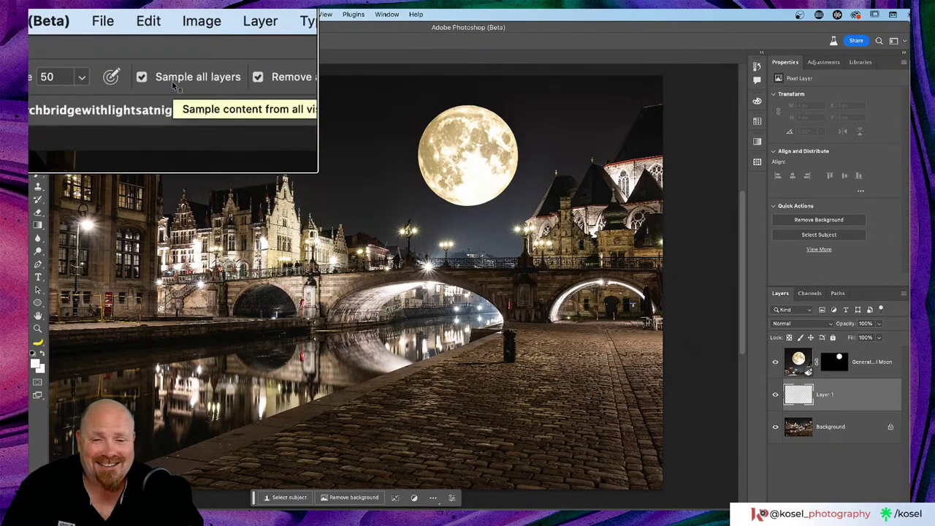
scroll(514, 334, down, 3)
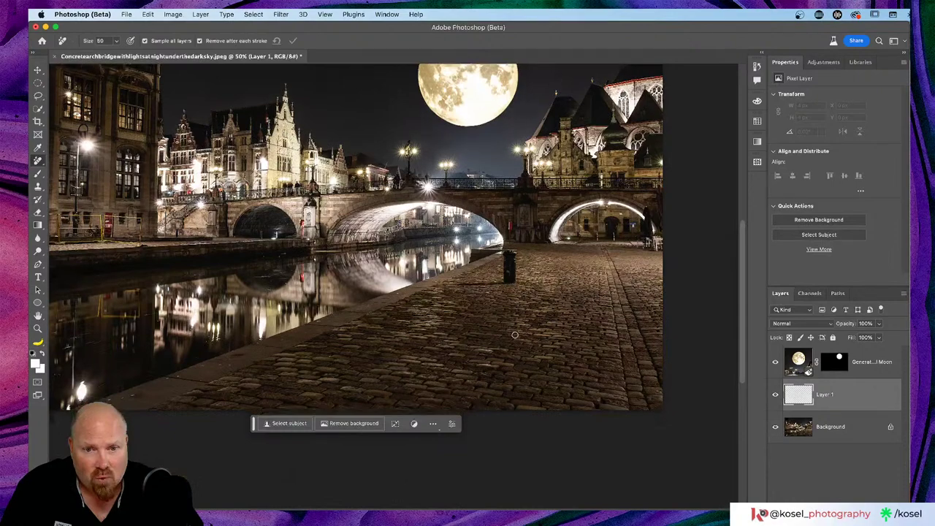
scroll(514, 334, up, 3)
mouse_move(514, 336)
mouse_down()
mouse_move(504, 365)
mouse_move(503, 340)
mouse_move(513, 340)
mouse_move(514, 368)
mouse_move(503, 370)
mouse_move(509, 346)
mouse_move(506, 367)
mouse_move(468, 370)
mouse_up()
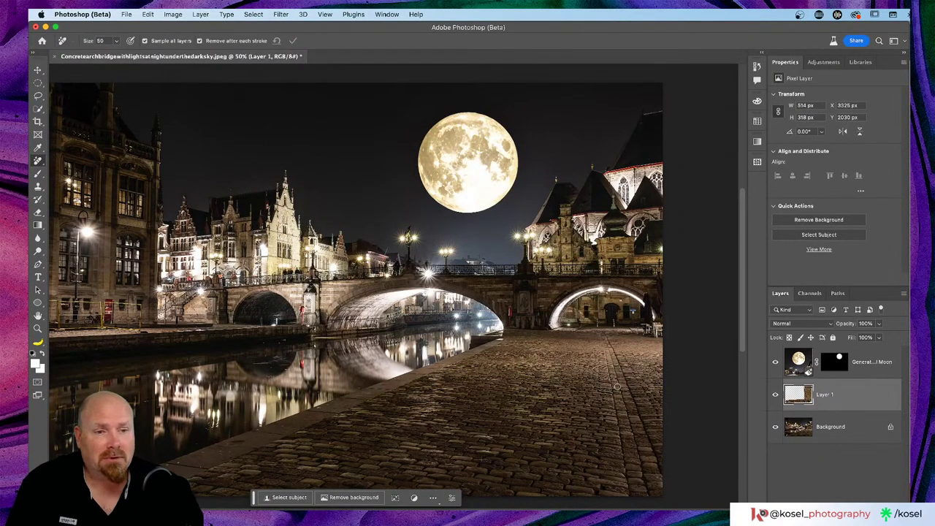
click(840, 431)
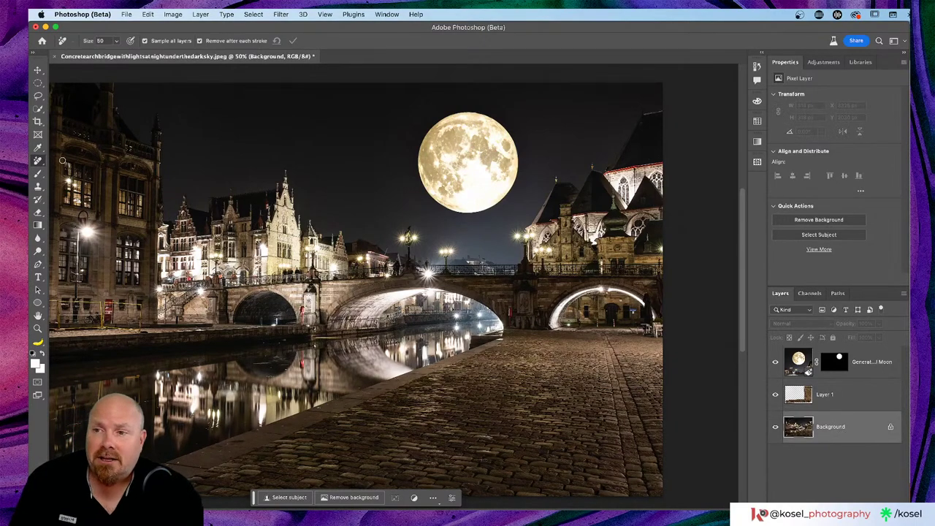
- Zoom in on the cobblestone quay and switch to the Lasso tool
click(38, 108)
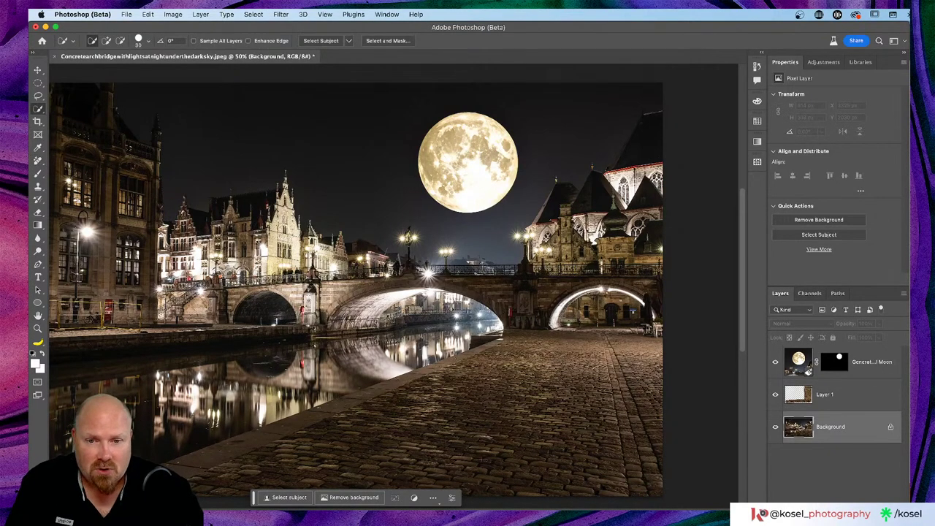
scroll(490, 357, down, 2)
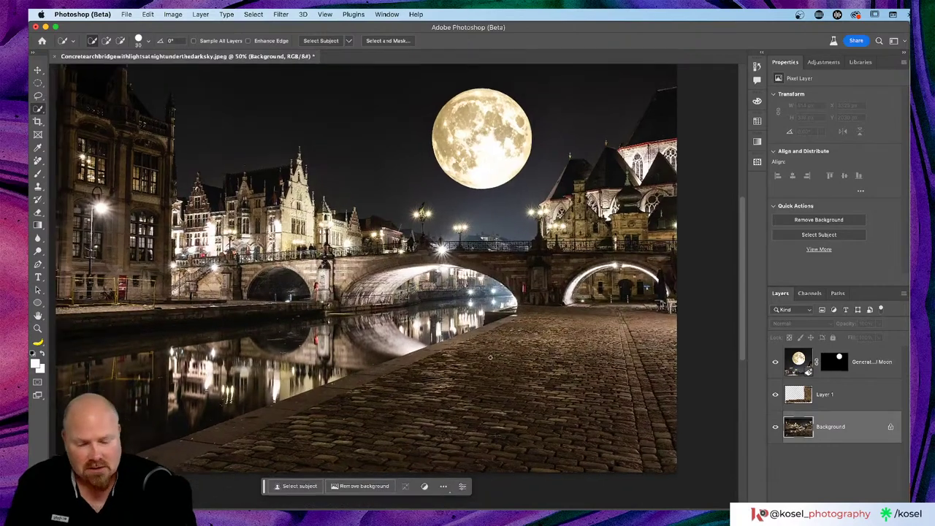
key(super+equal)
scroll(489, 356, right, 3)
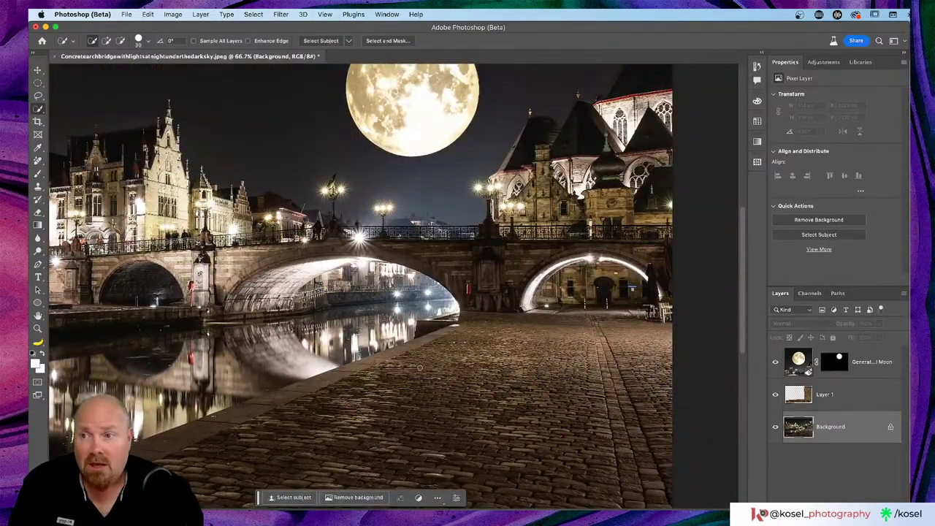
click(38, 97)
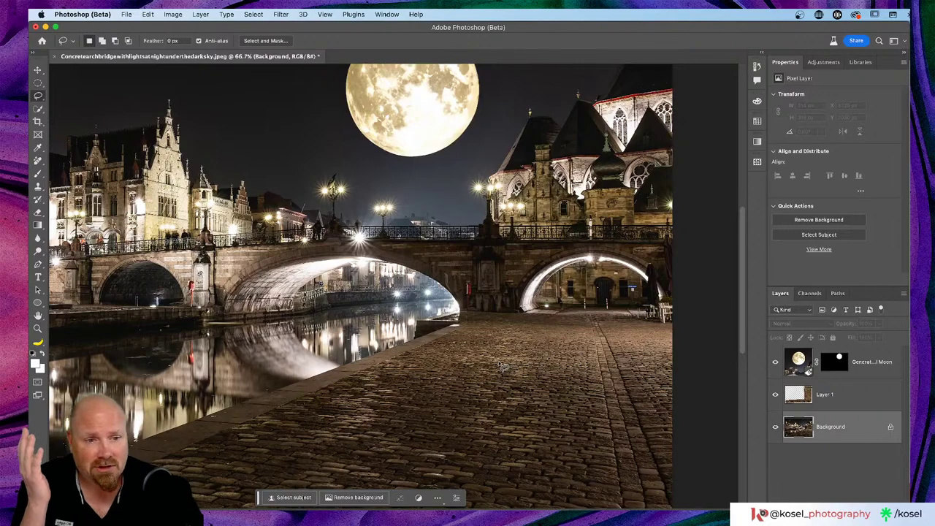
- Toggle Layer 1 at 200% to compare the patched trash bin, then return to 100%
click(775, 394)
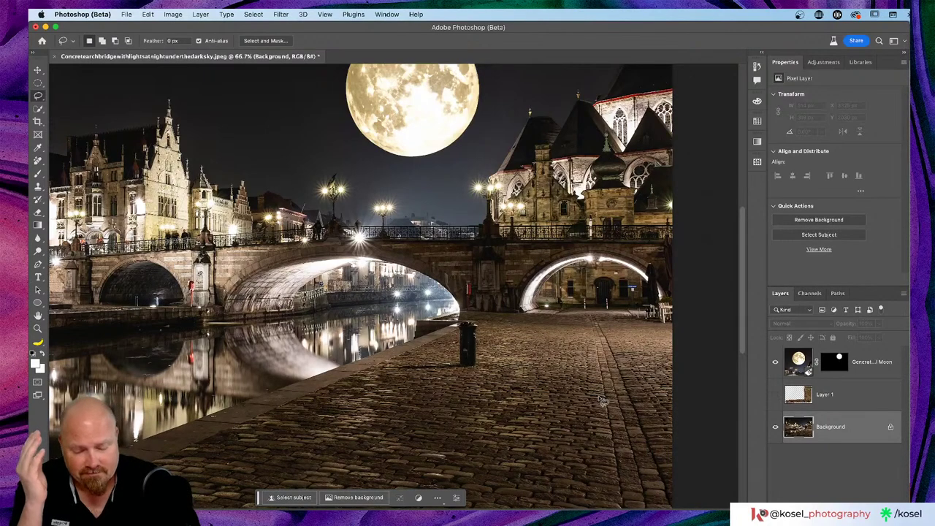
key(super+equal)
key(super+equal)
scroll(564, 398, down, 5)
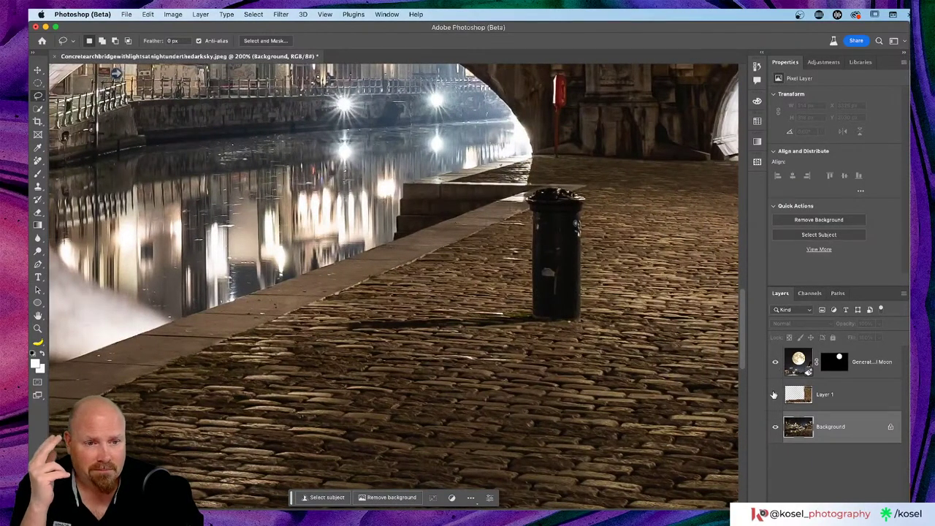
click(776, 396)
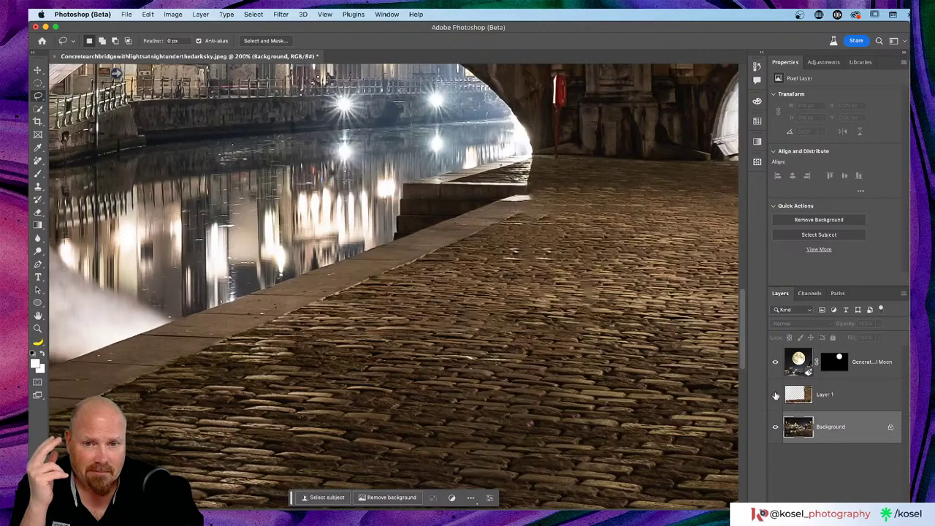
click(776, 395)
click(776, 395)
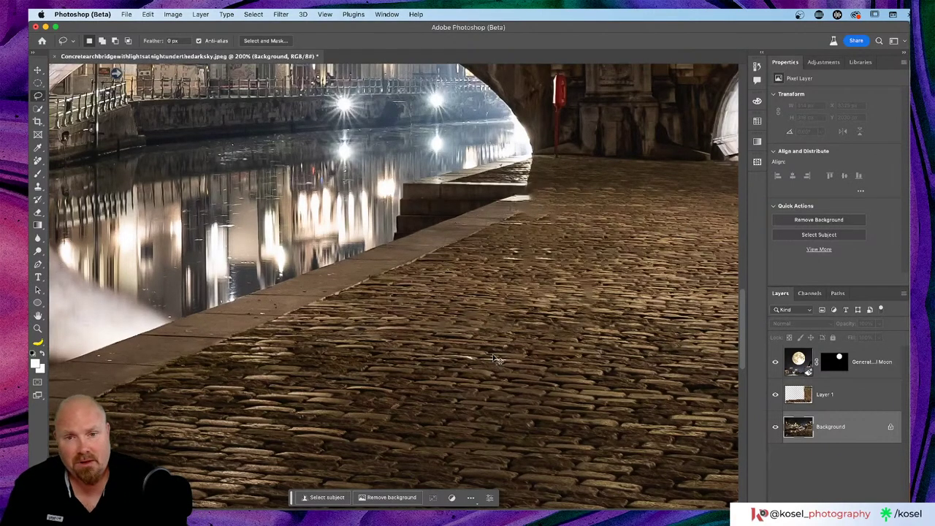
key(super+minus)
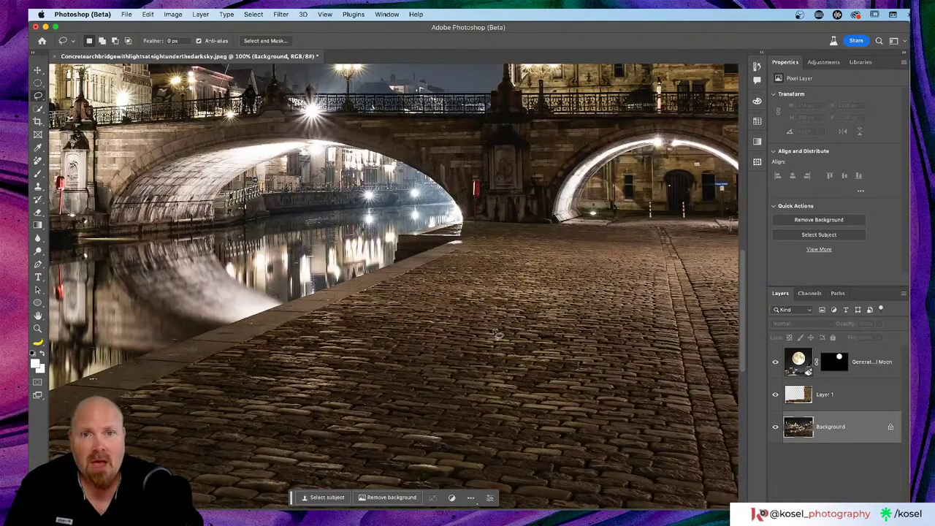
scroll(496, 334, down, 3)
scroll(497, 334, up, 10)
scroll(497, 335, down, 6)
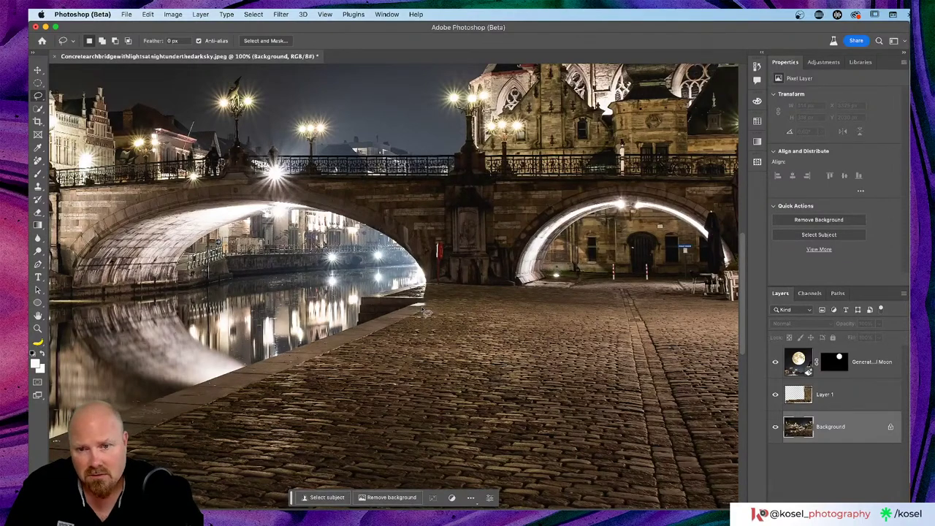
- Lasso a puddle area on the cobblestones and Generative Fill it with 'Puddle, water'
mouse_move(427, 311)
mouse_down()
mouse_move(327, 393)
mouse_move(463, 450)
mouse_move(611, 463)
mouse_move(653, 450)
mouse_move(659, 402)
mouse_move(619, 341)
mouse_move(621, 316)
mouse_move(607, 306)
mouse_move(553, 315)
mouse_move(423, 310)
mouse_up()
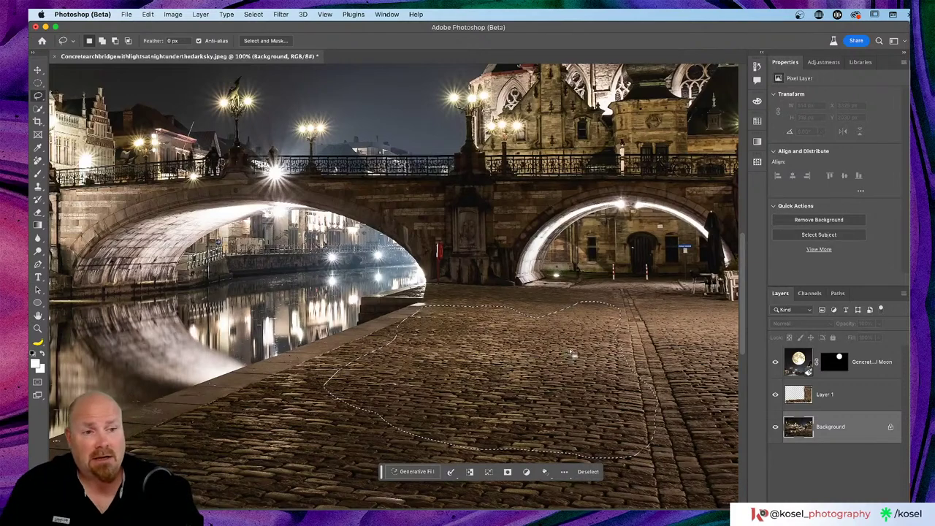
scroll(521, 336, down, 5)
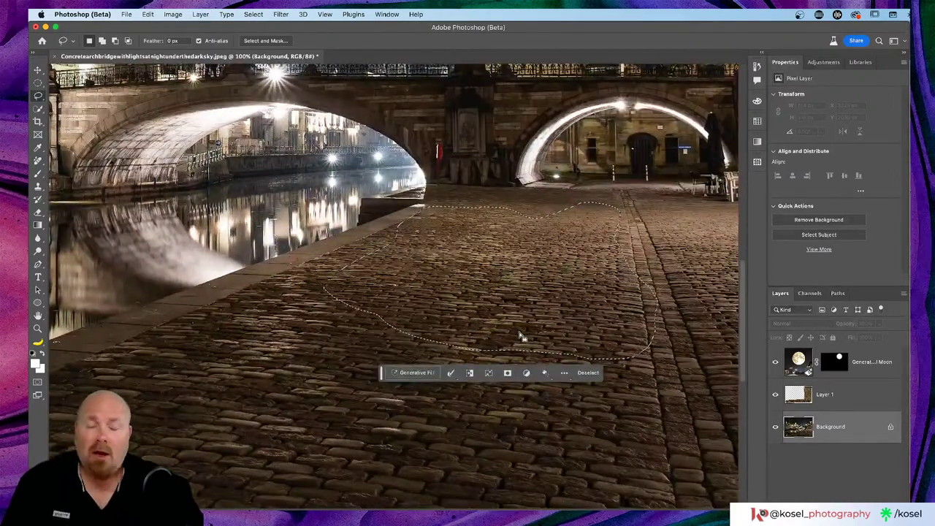
click(414, 373)
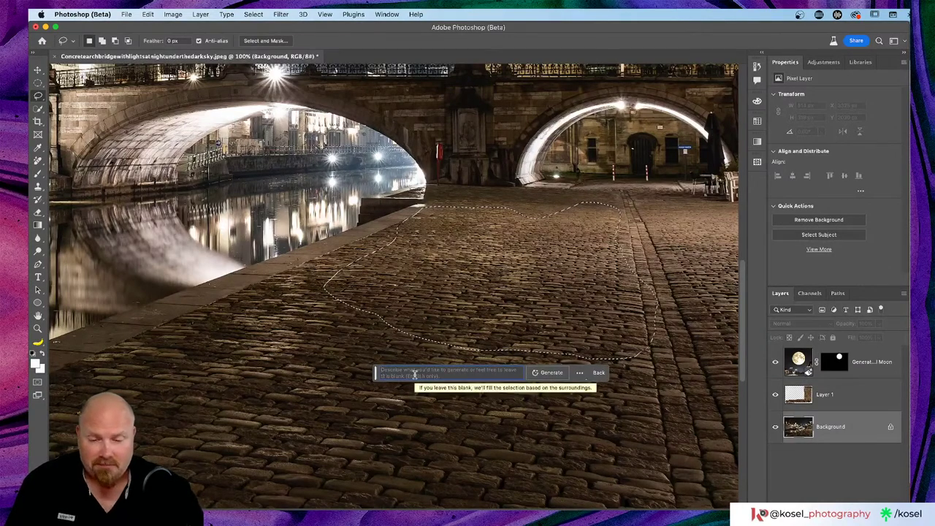
text(Pud)
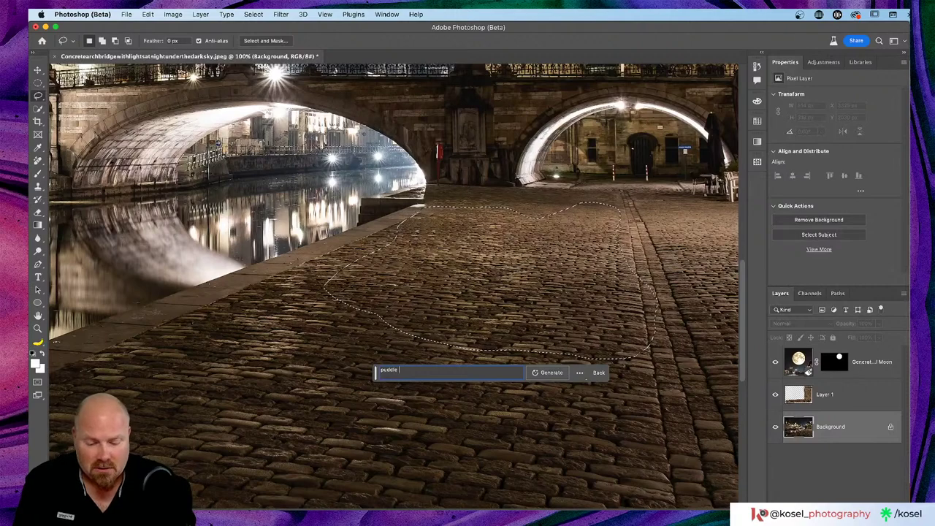
text(dle, water)
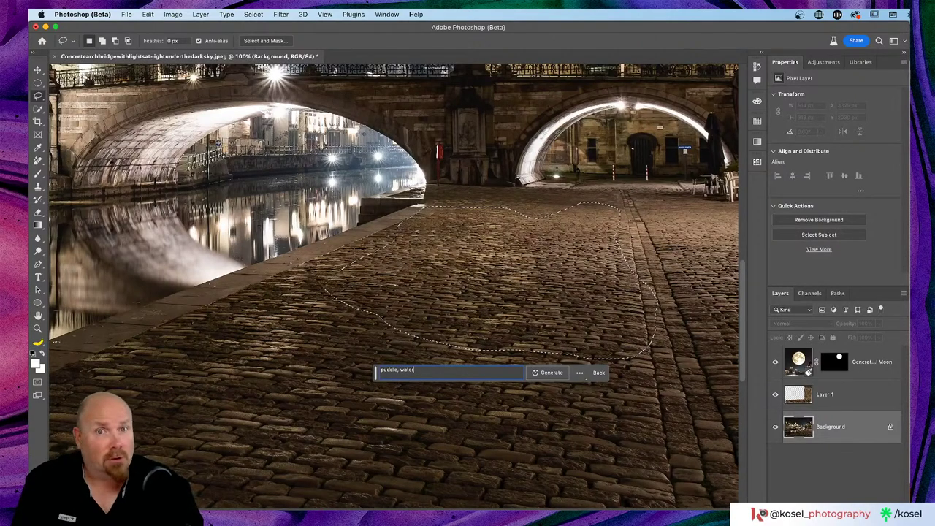
click(550, 374)
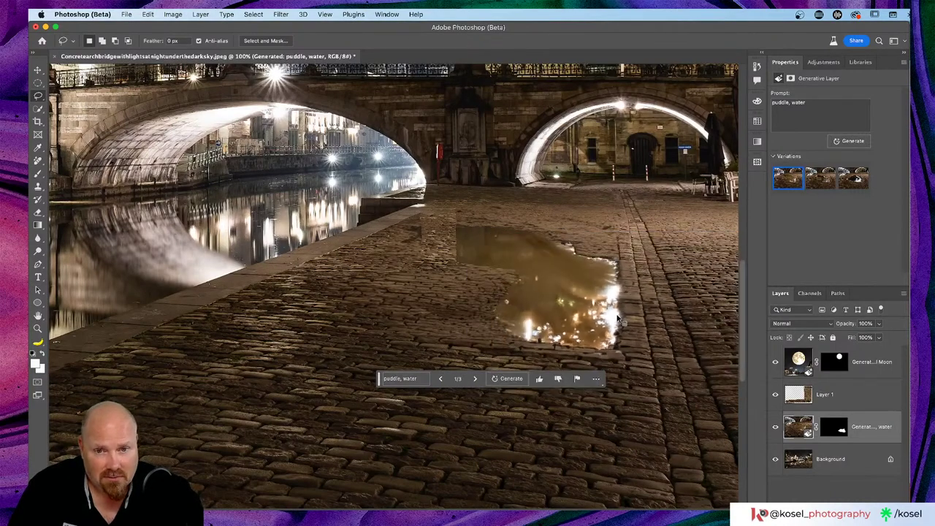
- Compare the three puddle variations and settle on the third
click(820, 180)
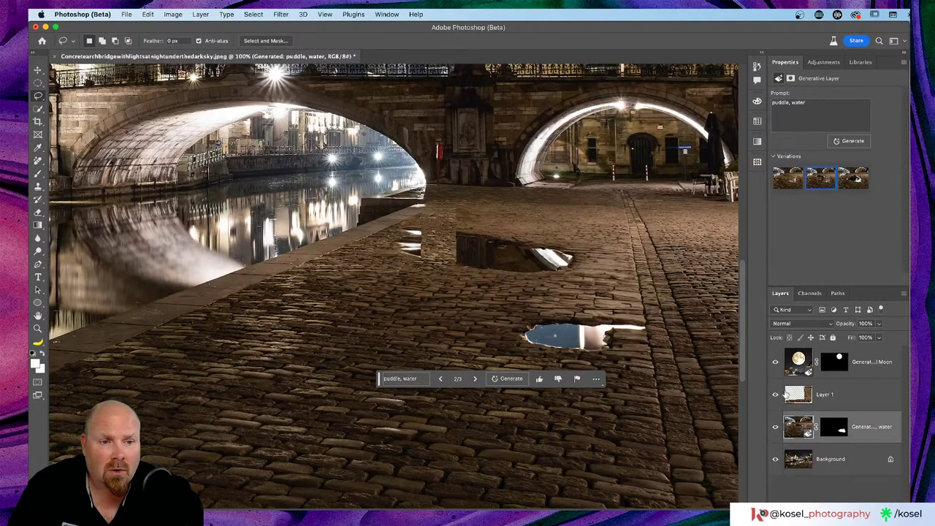
click(775, 395)
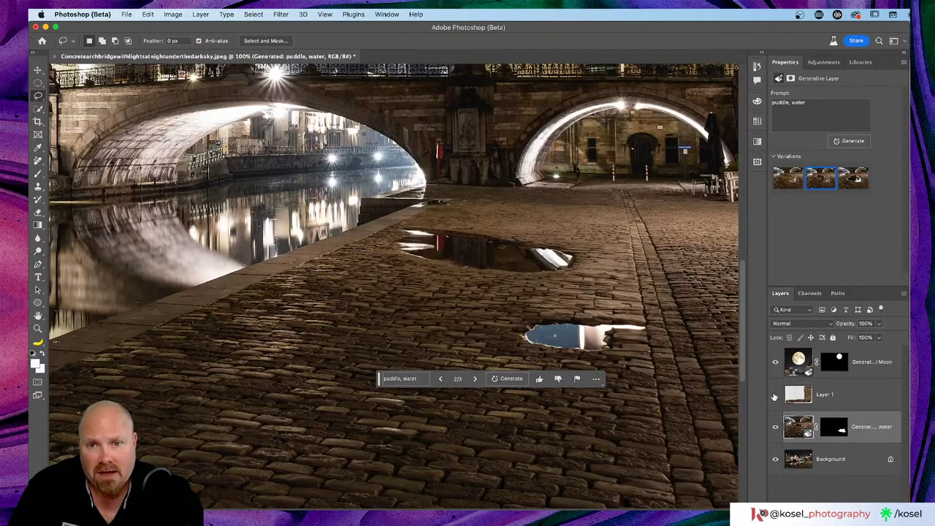
click(789, 181)
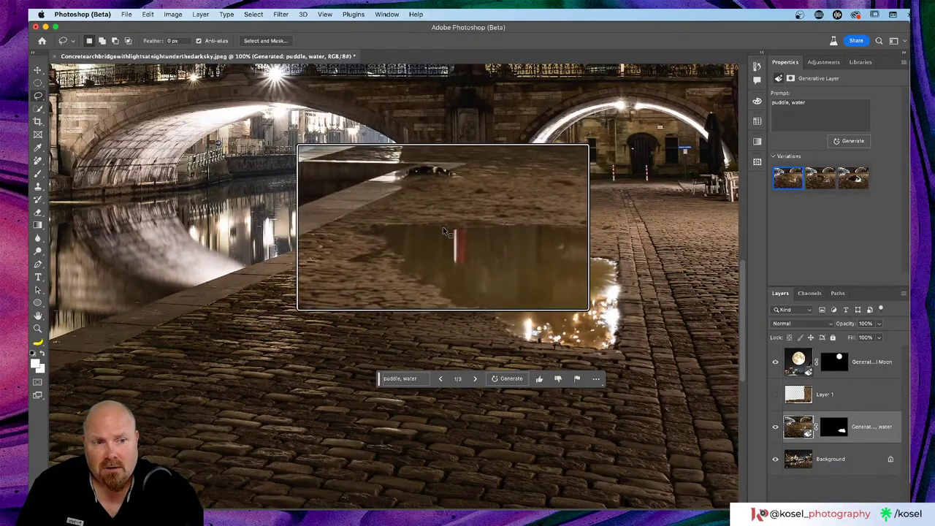
click(853, 179)
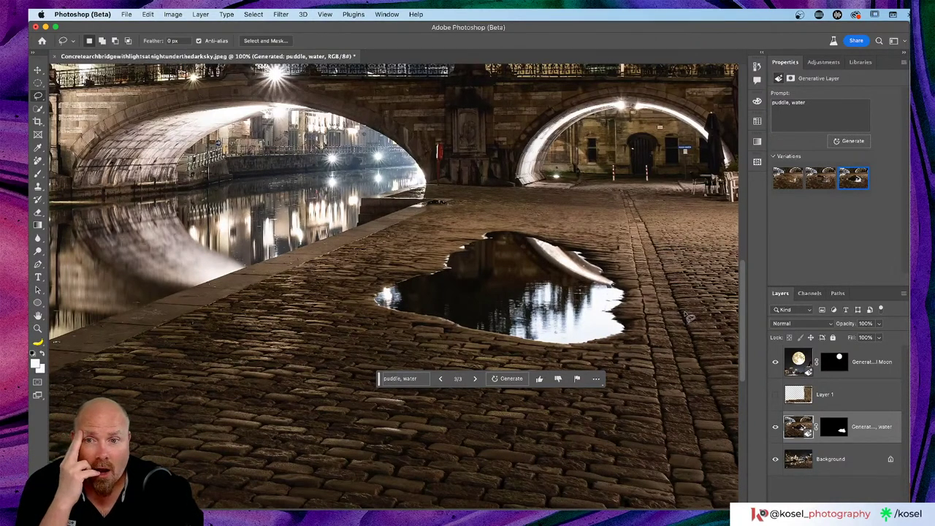
- Pan around the scene and toggle the moon layer off and on to compare
scroll(439, 219, up, 3)
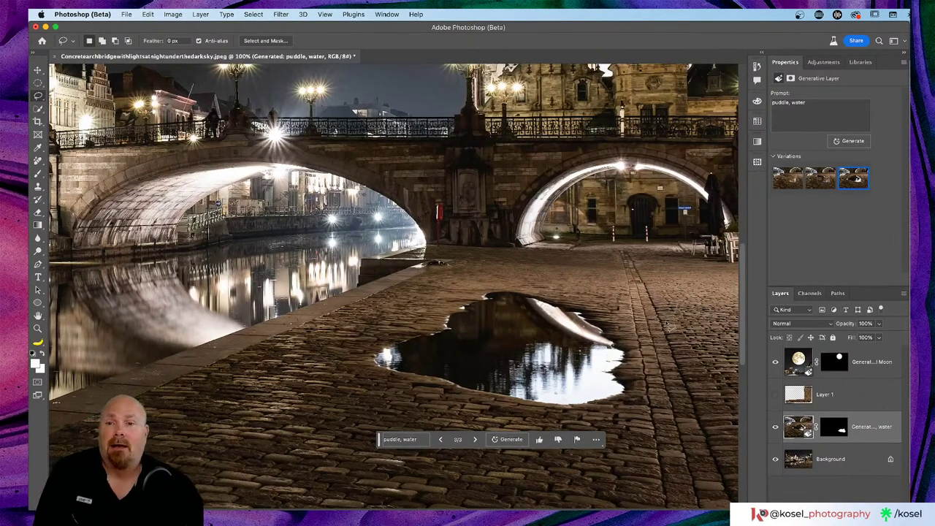
scroll(666, 325, left, 8)
scroll(667, 326, left, 6)
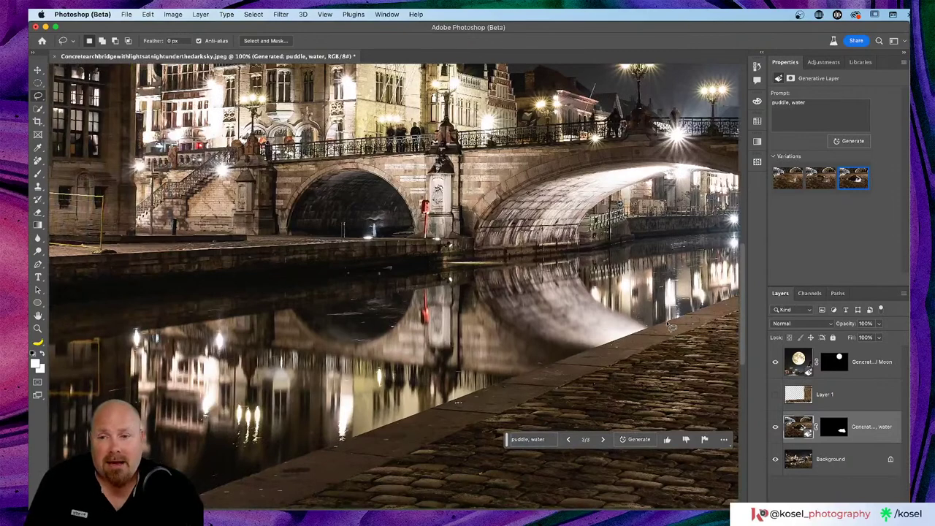
scroll(668, 326, left, 2)
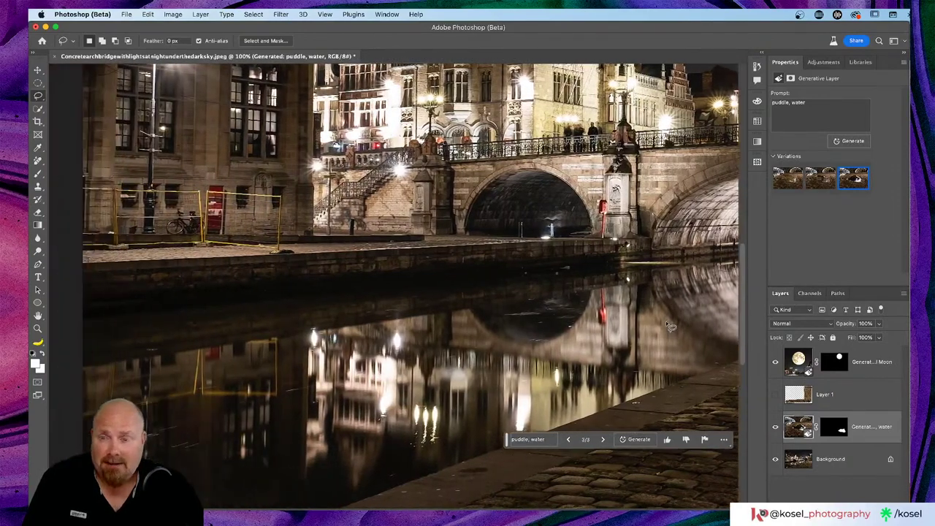
scroll(669, 326, right, 8)
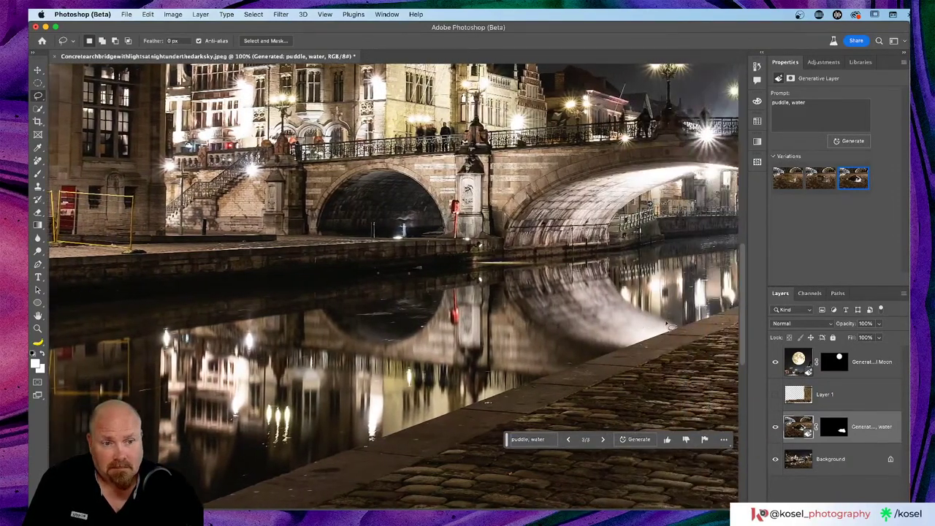
scroll(670, 325, down, 3)
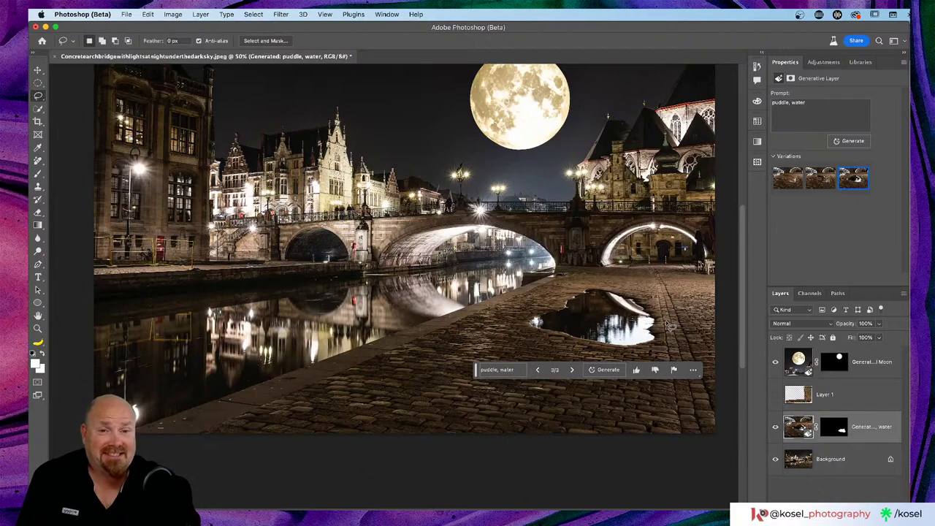
scroll(670, 325, up, 3)
scroll(650, 351, right, 2)
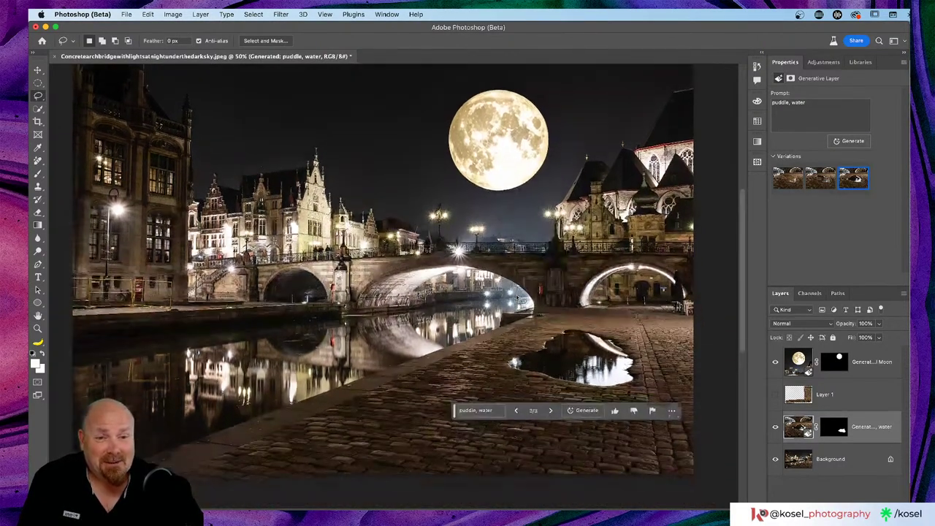
click(776, 362)
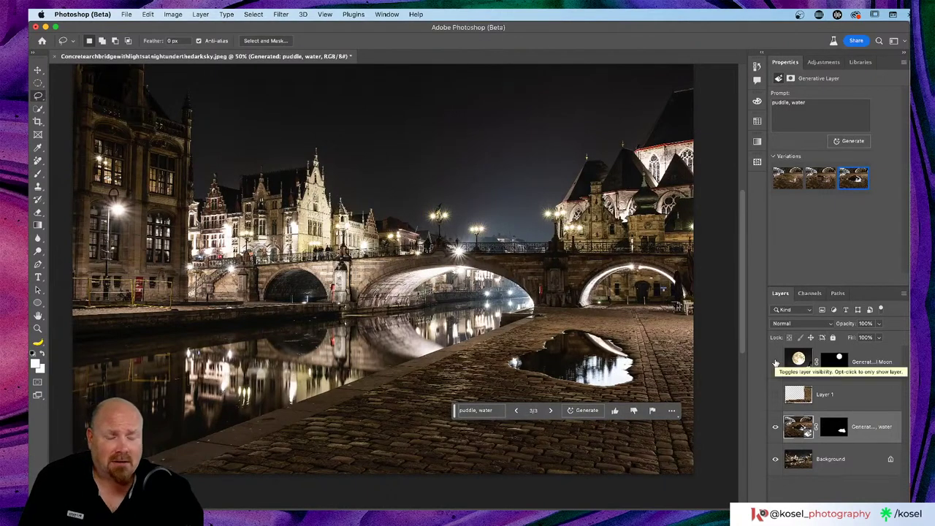
click(775, 362)
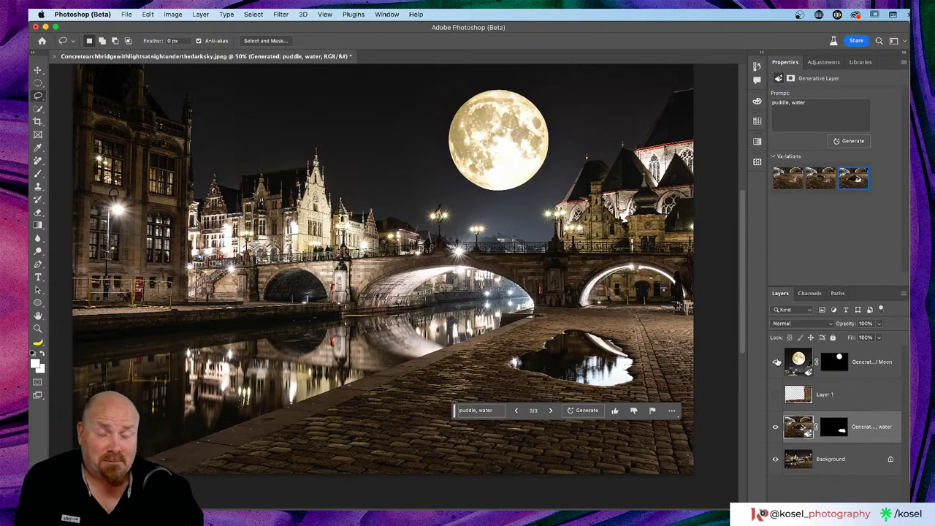
- Toggle the generated puddle layer off and on and pan across the quay to review it
click(775, 430)
click(776, 430)
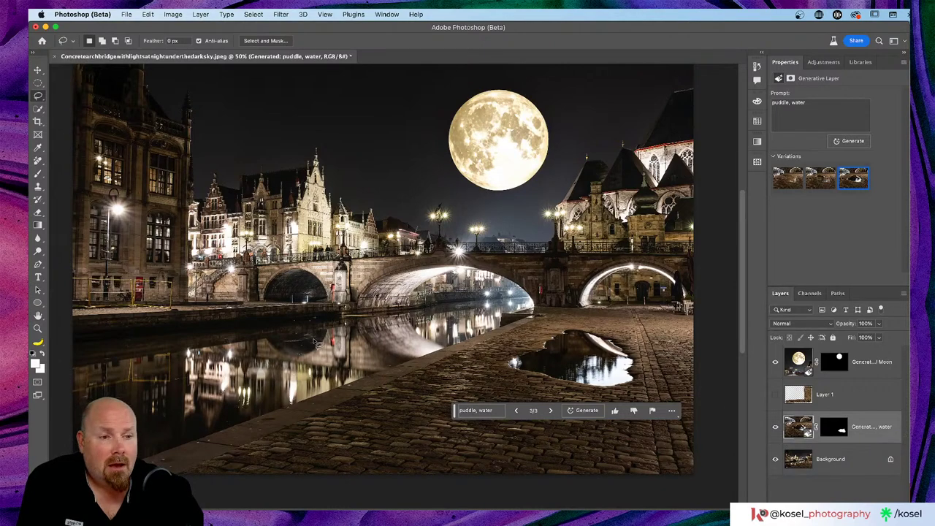
scroll(318, 343, left, 10)
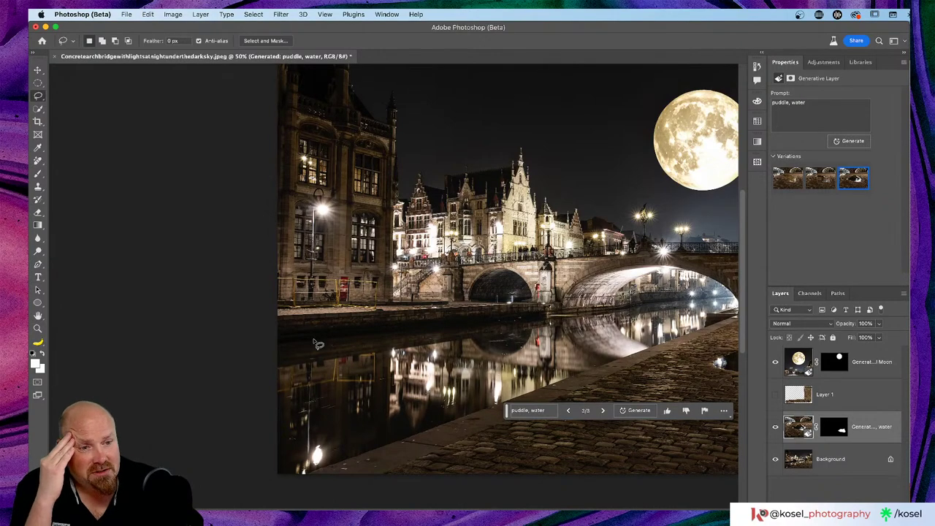
scroll(352, 334, right, 3)
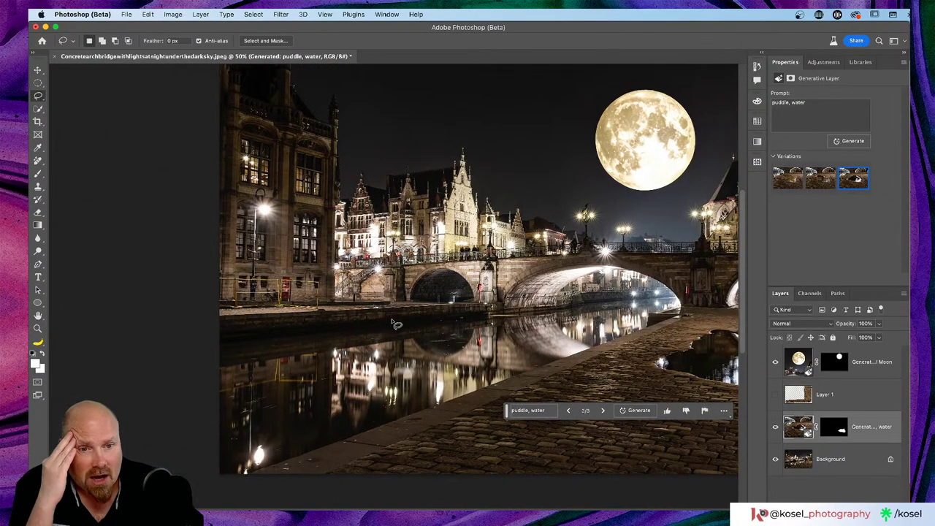
scroll(395, 323, right, 2)
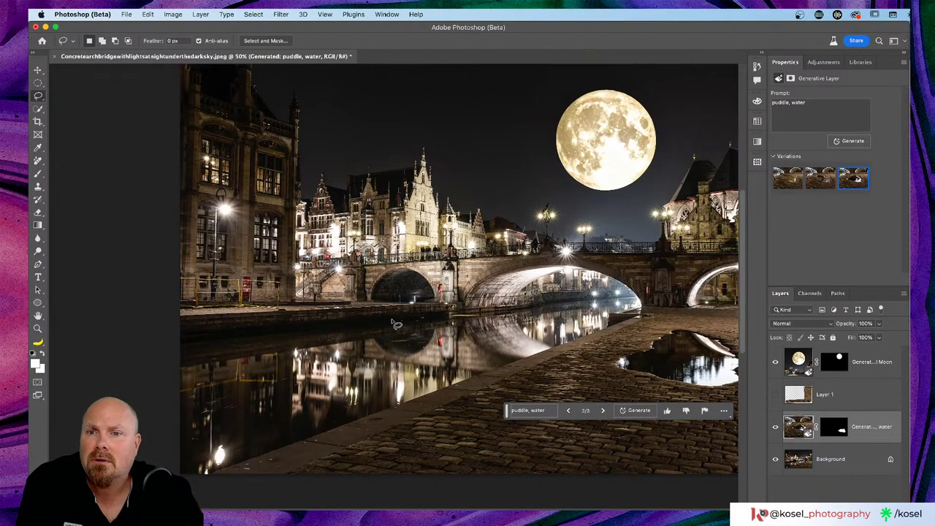
scroll(394, 323, left, 3)
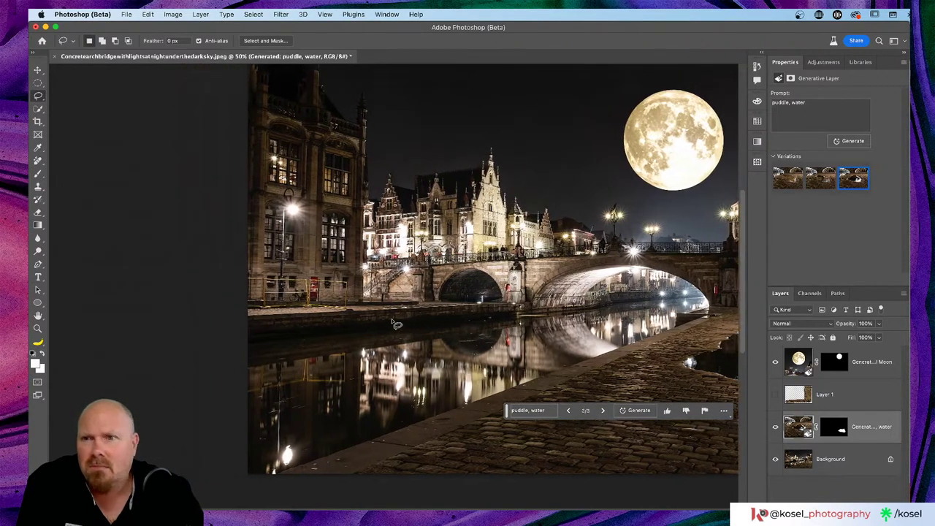
scroll(394, 323, up, 3)
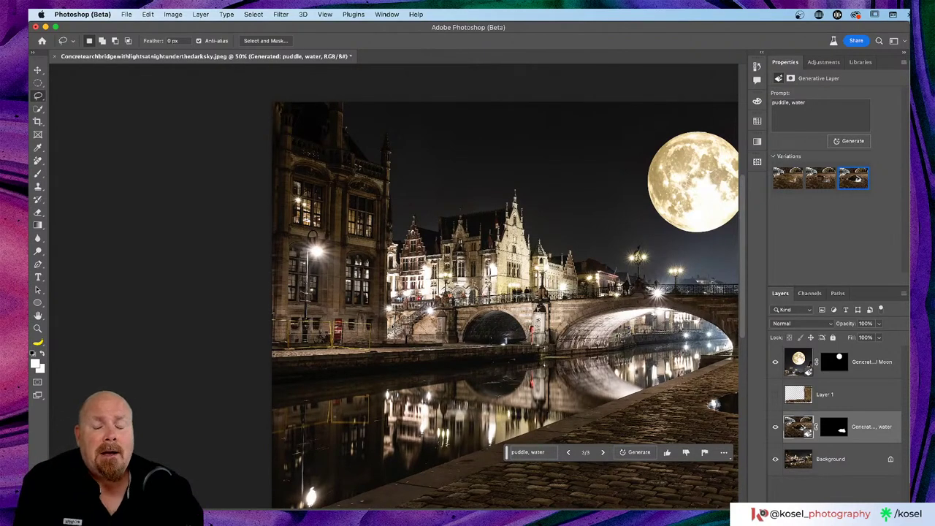
scroll(363, 334, left, 3)
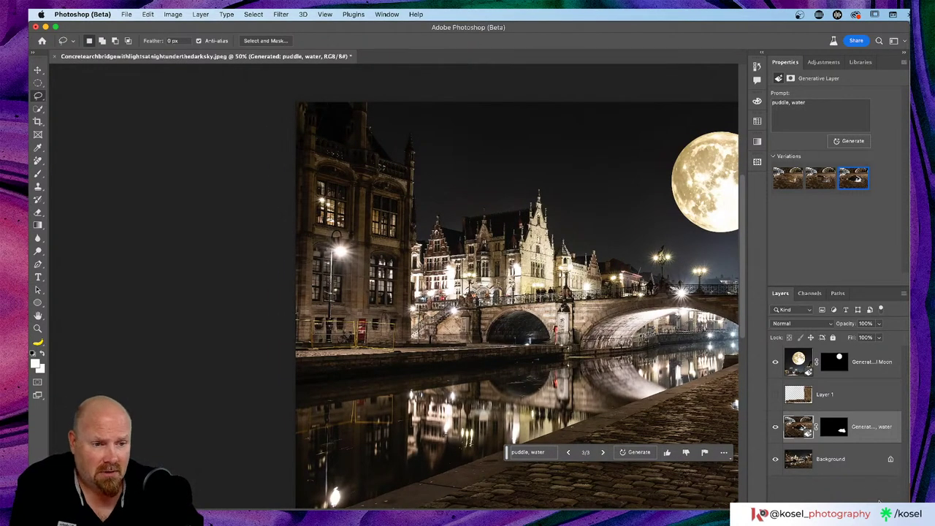
- Add a new empty layer below the water puddle layer and pick a smaller Remove tool brush
key(super+alt+shift+n)
scroll(429, 356, left, 6)
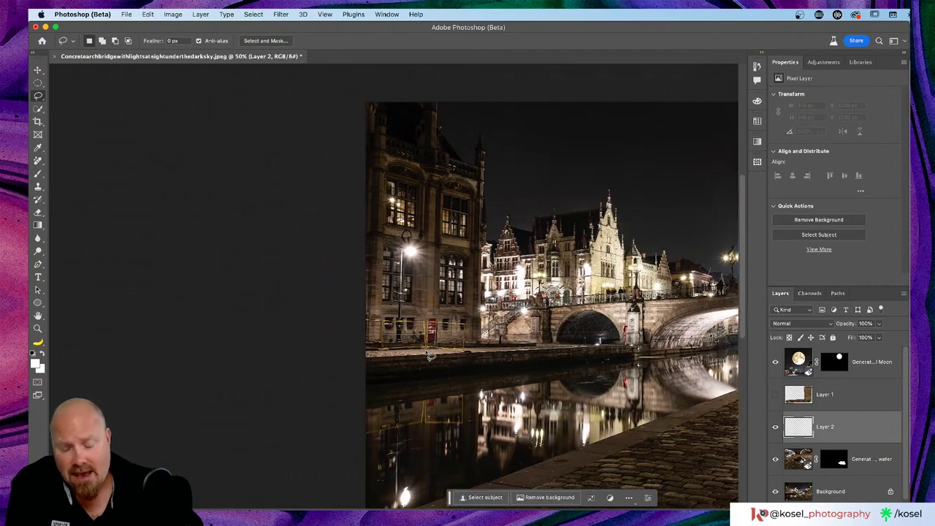
scroll(429, 356, up, 5)
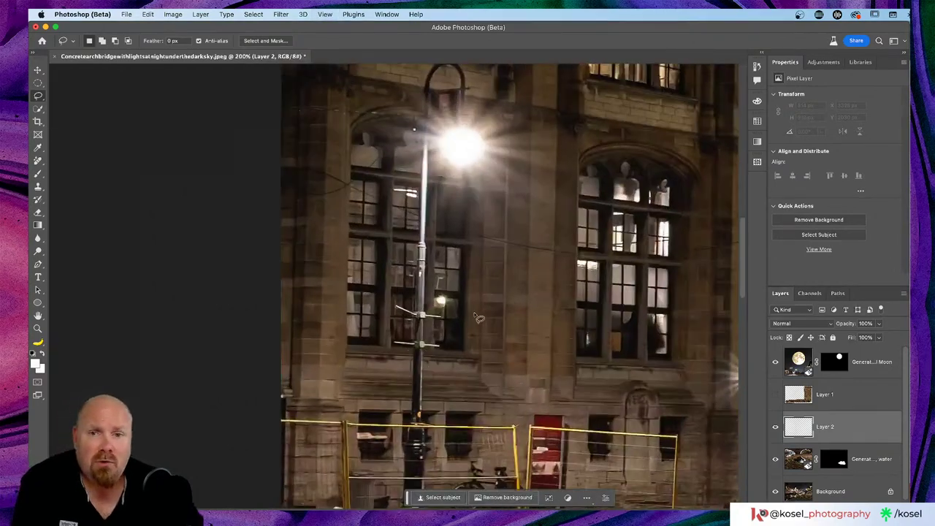
scroll(480, 320, down, 1)
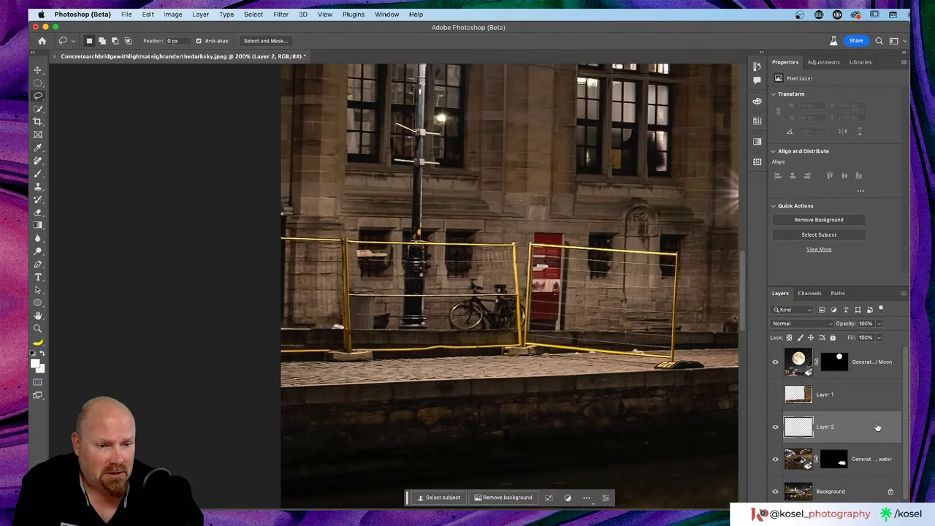
drag(880, 427, 881, 474)
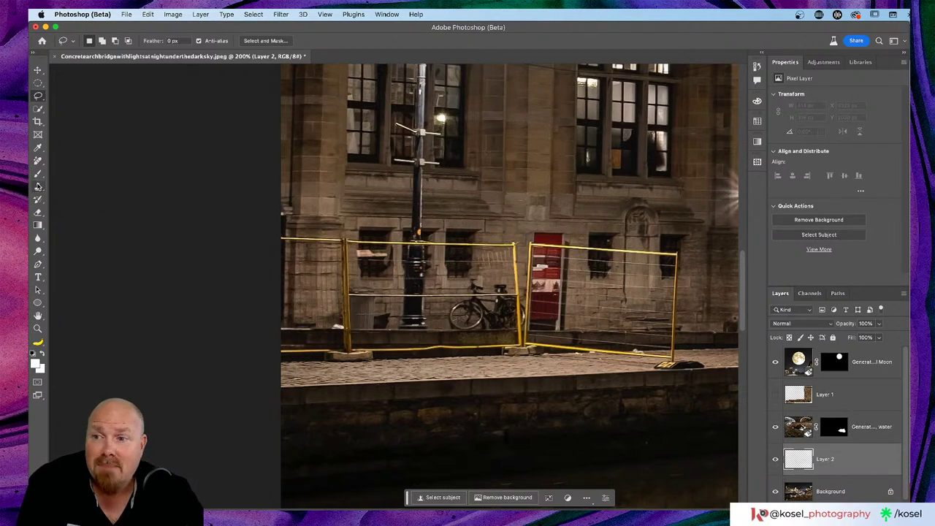
click(38, 187)
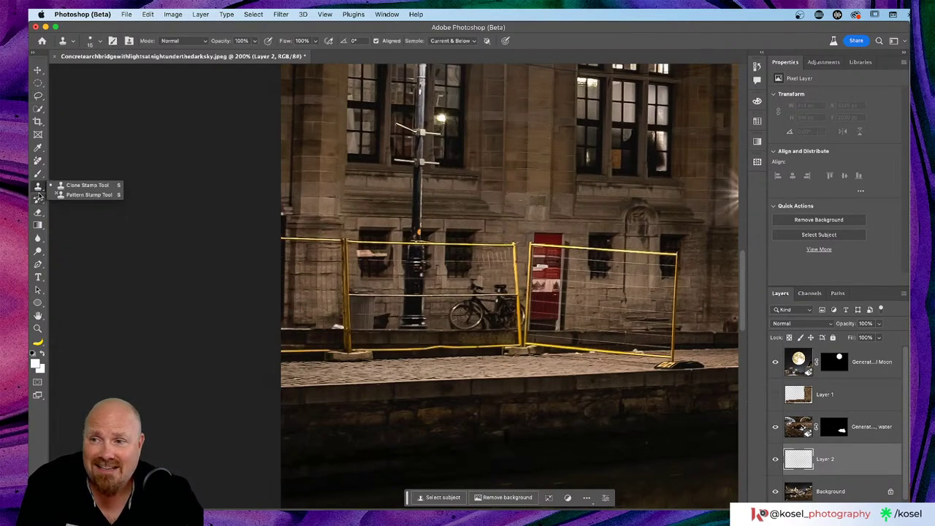
click(38, 160)
click(73, 169)
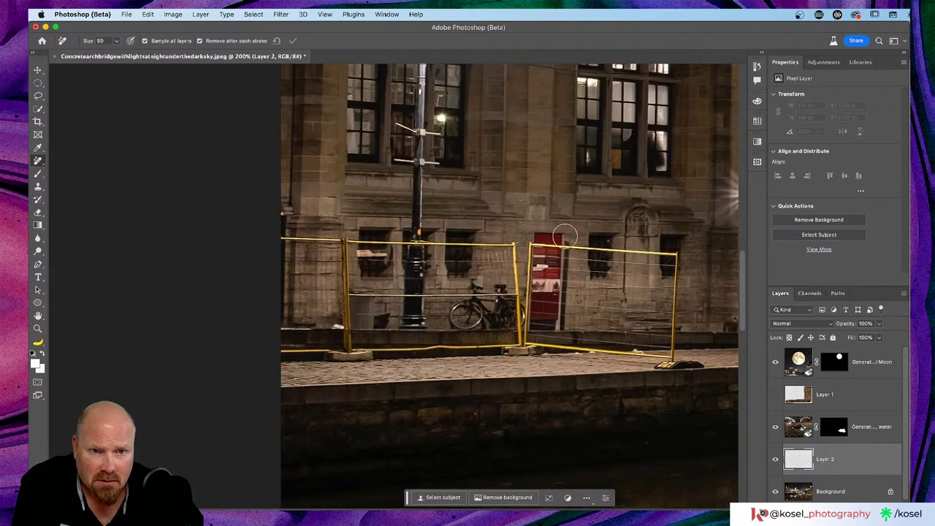
scroll(564, 236, right, 5)
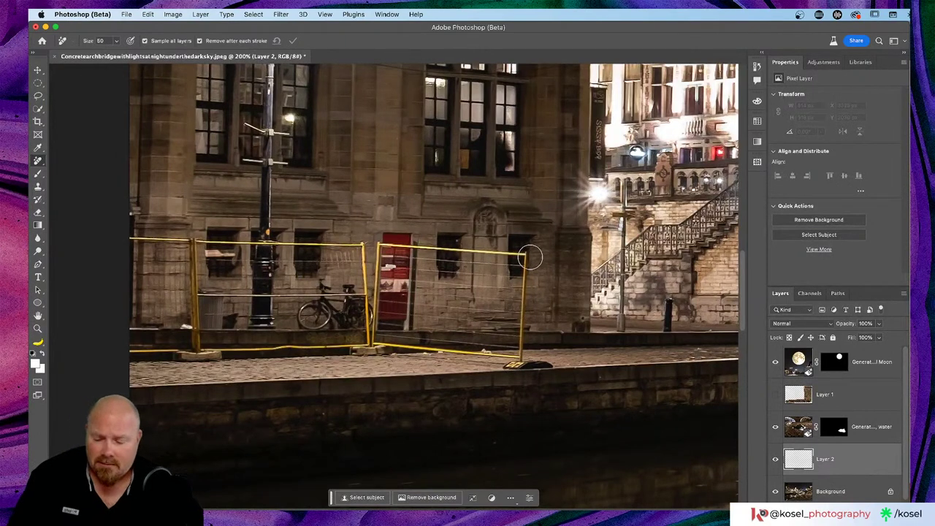
key(bracketleft)
- Paint out the right-hand yellow fence's rails, strap and pole, then hide that layer
mouse_move(522, 260)
mouse_down()
mouse_move(520, 358)
mouse_move(511, 362)
mouse_move(548, 360)
mouse_move(515, 363)
mouse_up()
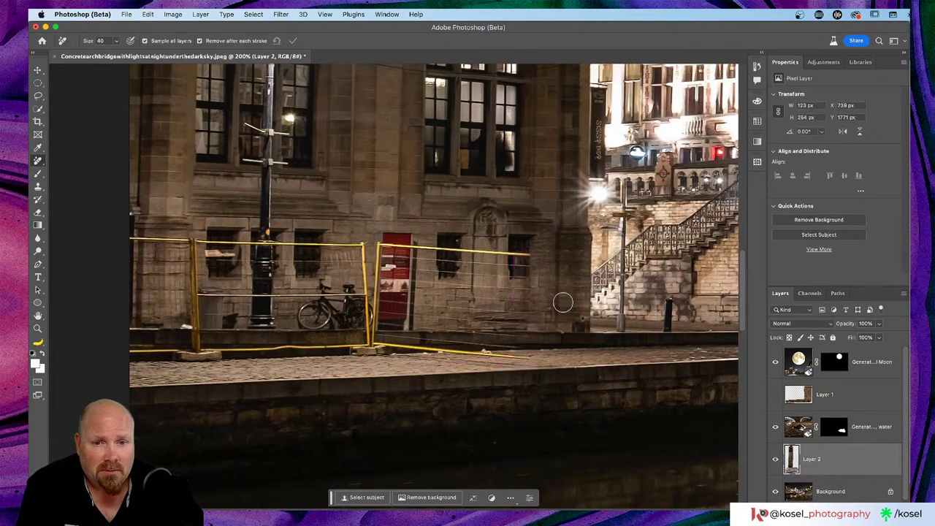
key(bracketleft)
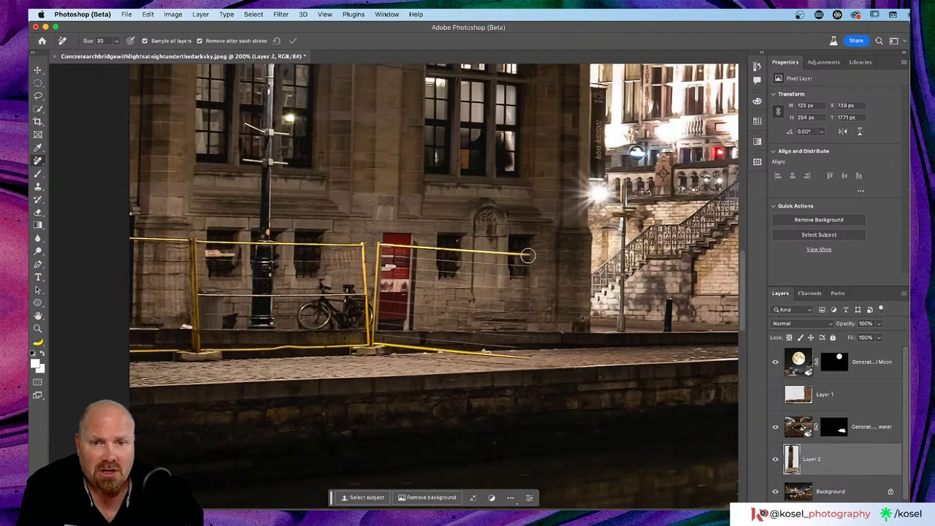
mouse_move(527, 255)
mouse_down()
mouse_move(377, 246)
mouse_move(391, 246)
mouse_move(377, 246)
mouse_move(373, 346)
mouse_up()
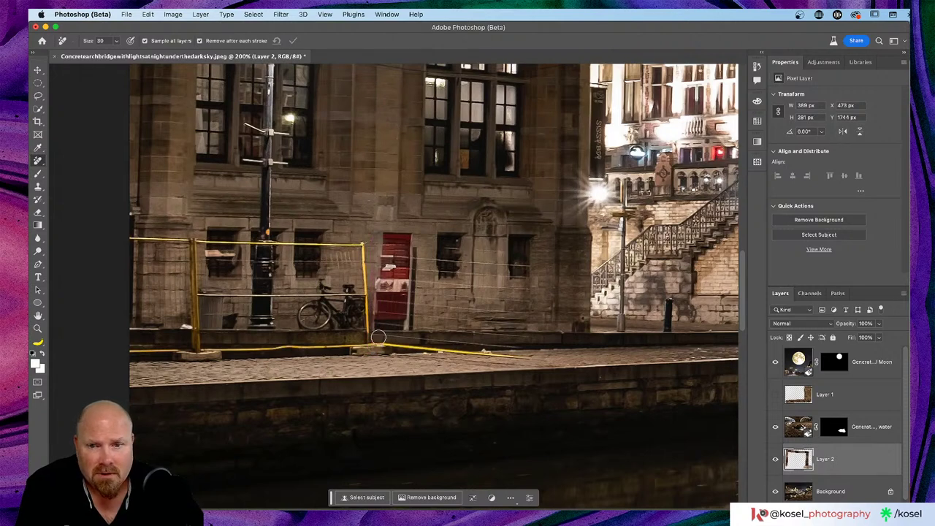
drag(373, 343, 529, 358)
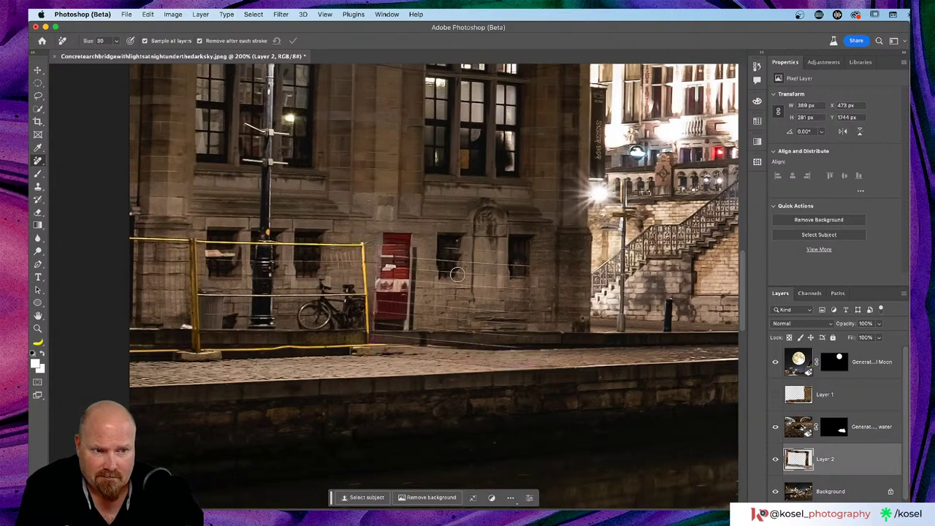
scroll(456, 274, right, 1)
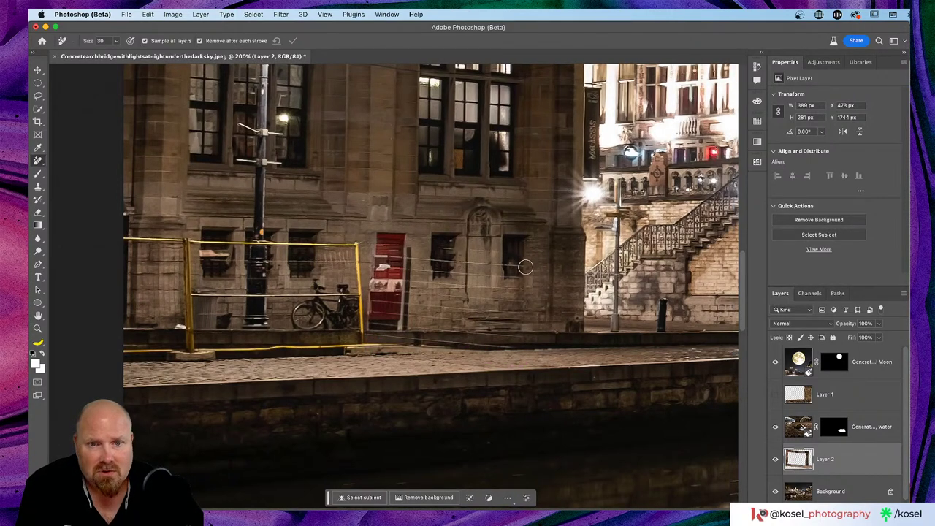
drag(524, 265, 388, 259)
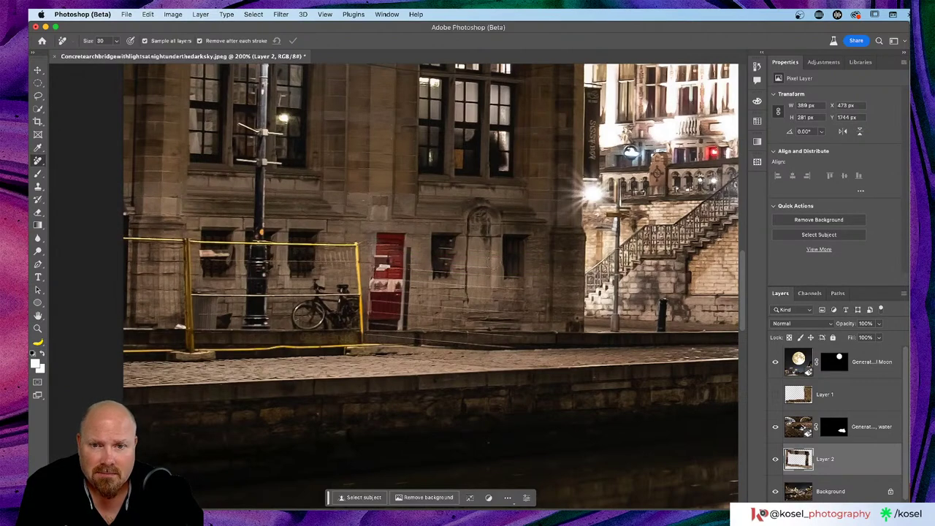
mouse_move(353, 244)
mouse_down()
mouse_move(360, 339)
mouse_move(384, 345)
mouse_move(343, 349)
mouse_move(369, 344)
mouse_up()
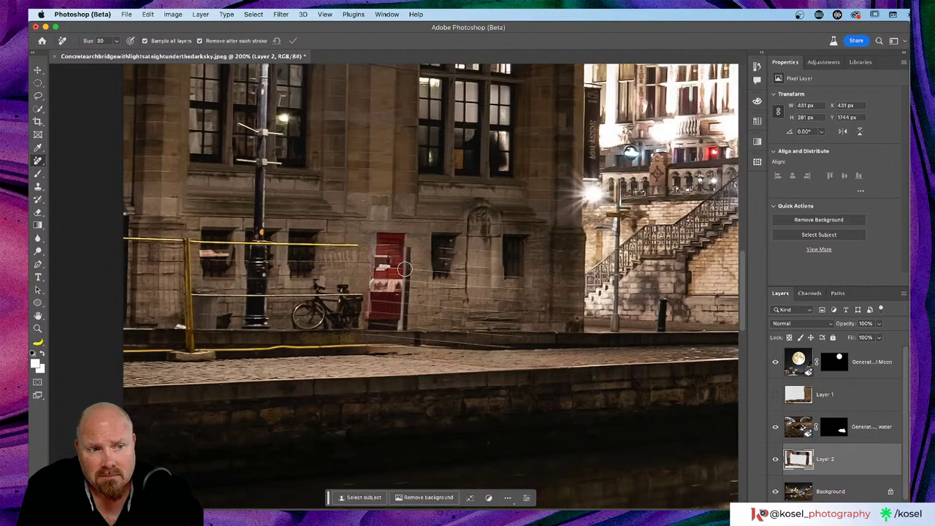
scroll(405, 269, left, 3)
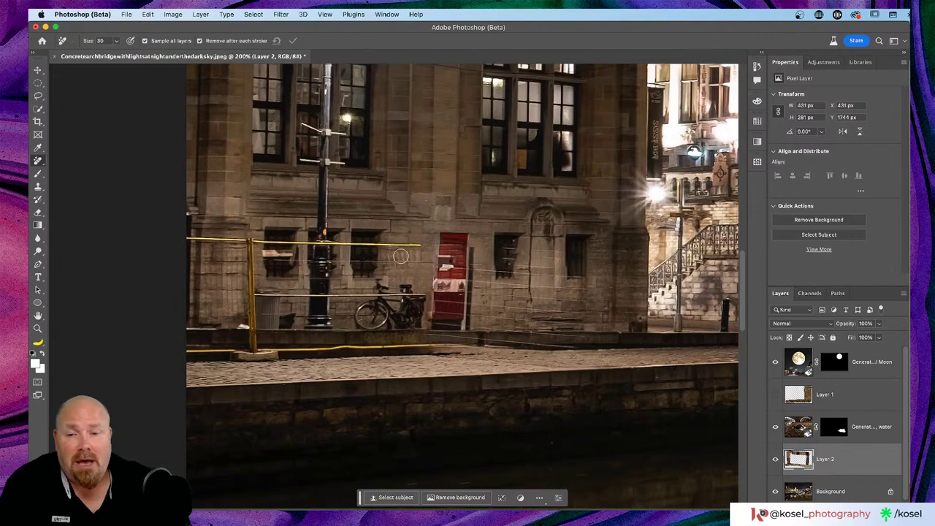
click(776, 458)
scroll(497, 266, down, 4)
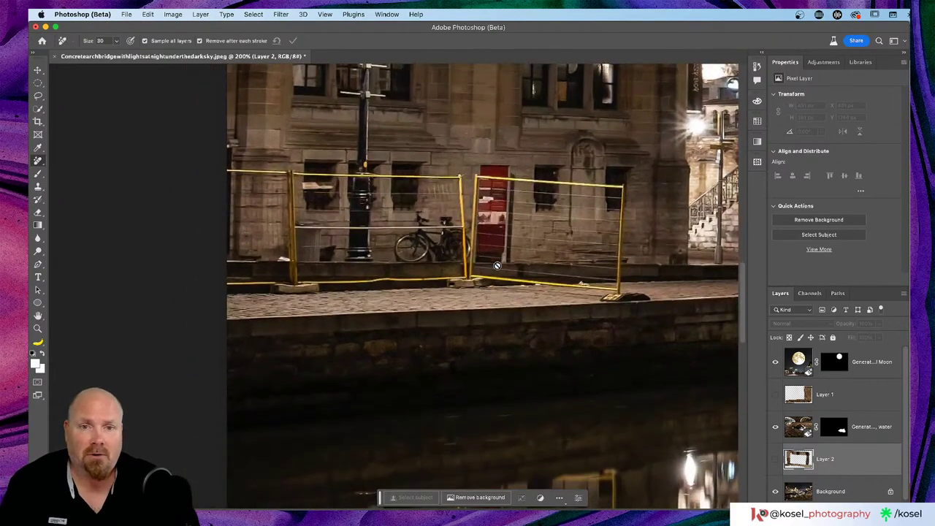
- Lasso around both yellow fences and run Generative Fill with an empty prompt
click(39, 96)
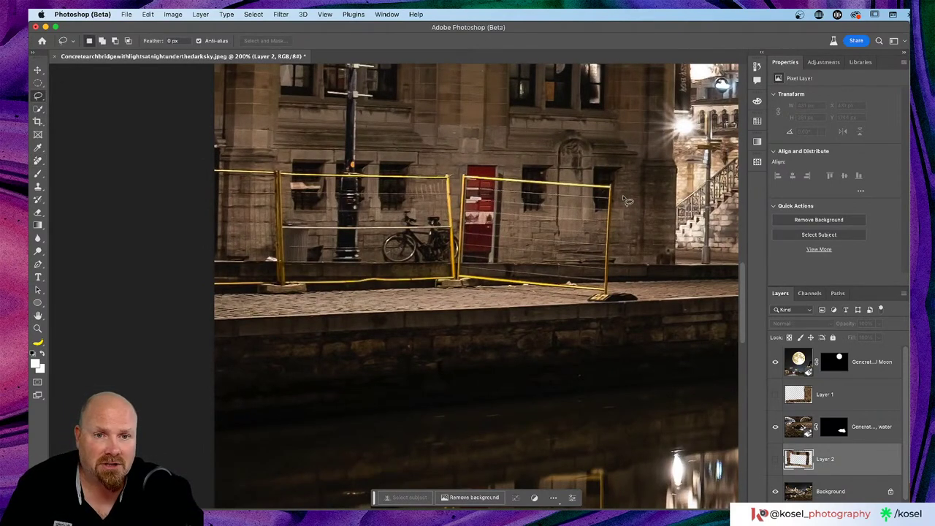
mouse_move(623, 188)
mouse_down()
mouse_move(542, 168)
mouse_move(264, 157)
mouse_move(208, 173)
mouse_move(203, 260)
mouse_move(204, 289)
mouse_move(249, 302)
mouse_move(442, 301)
mouse_move(501, 290)
mouse_move(559, 307)
mouse_move(642, 307)
mouse_move(649, 296)
mouse_move(622, 267)
mouse_up()
drag(625, 205, 622, 202)
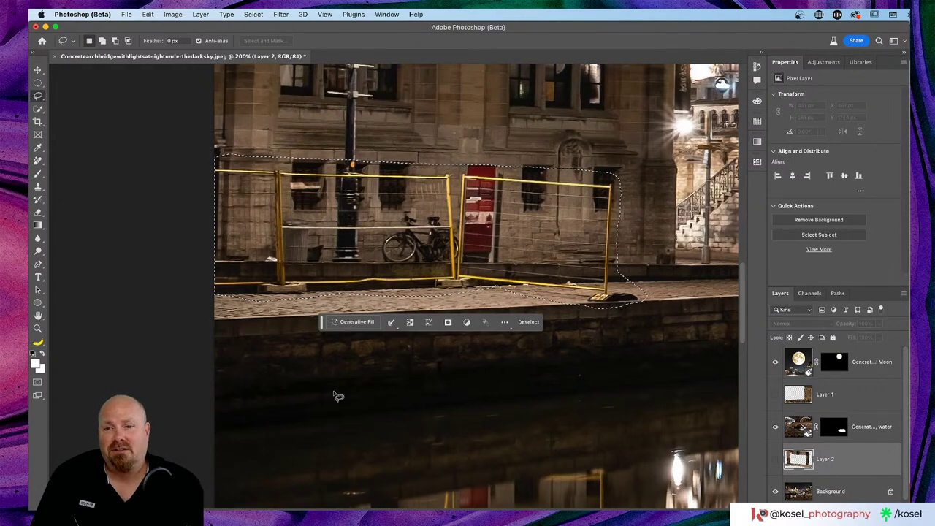
click(355, 322)
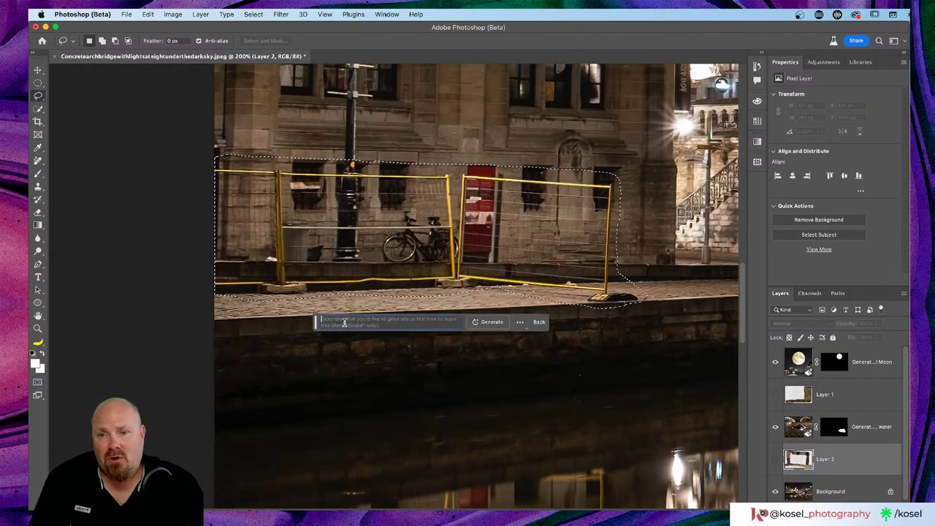
click(491, 322)
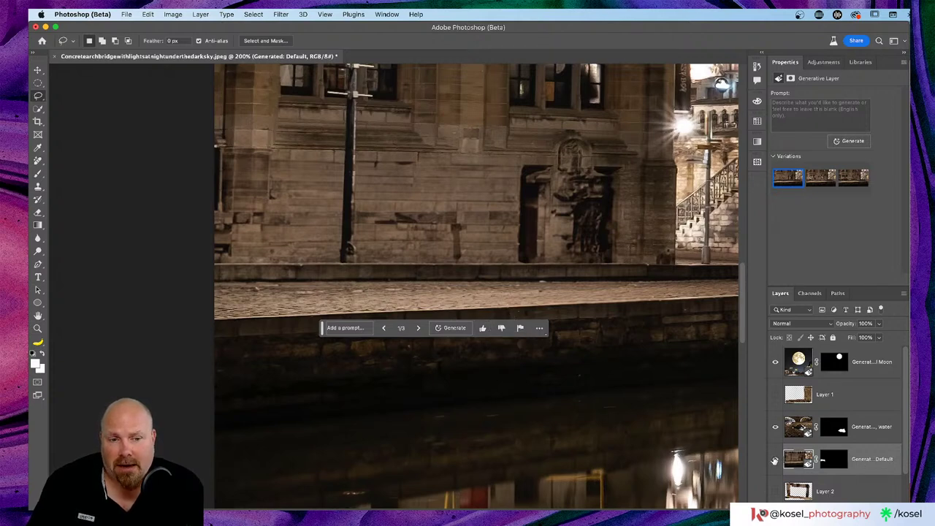
- Toggle the Generated: Default fill to compare the street with and without the fences, fitting the image on screen
scroll(774, 461, down, 2)
click(776, 423)
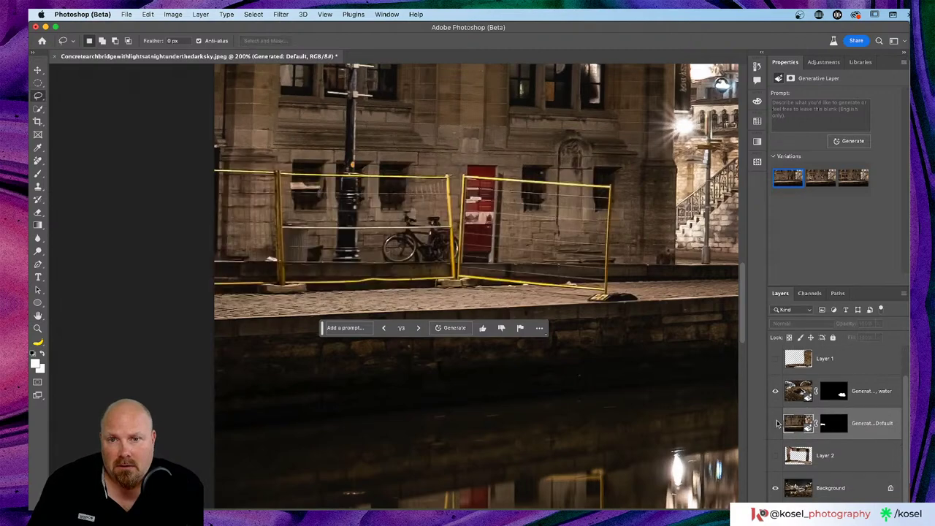
click(776, 422)
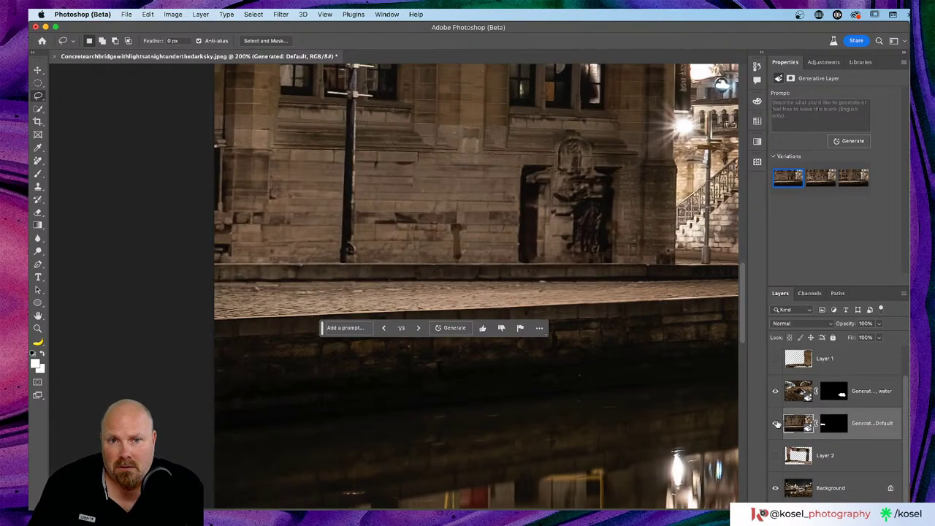
click(775, 423)
click(775, 423)
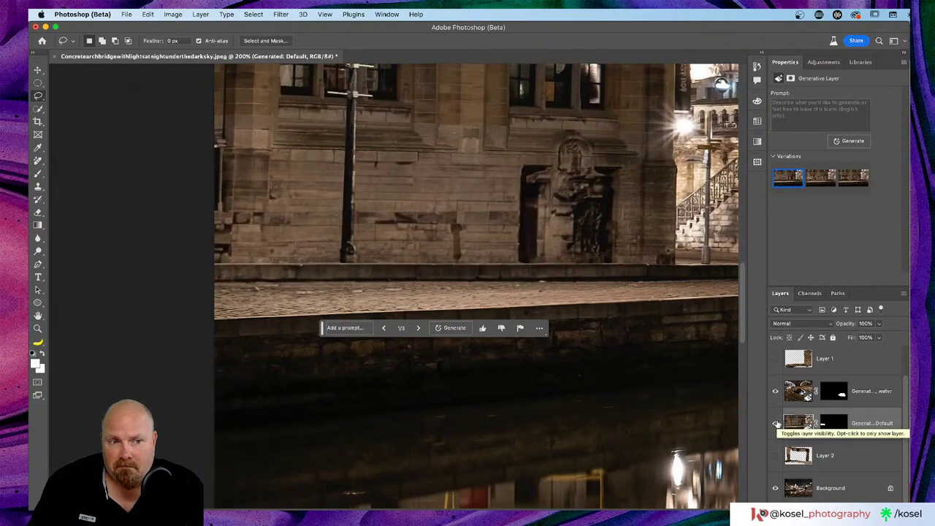
click(775, 423)
key(super+0)
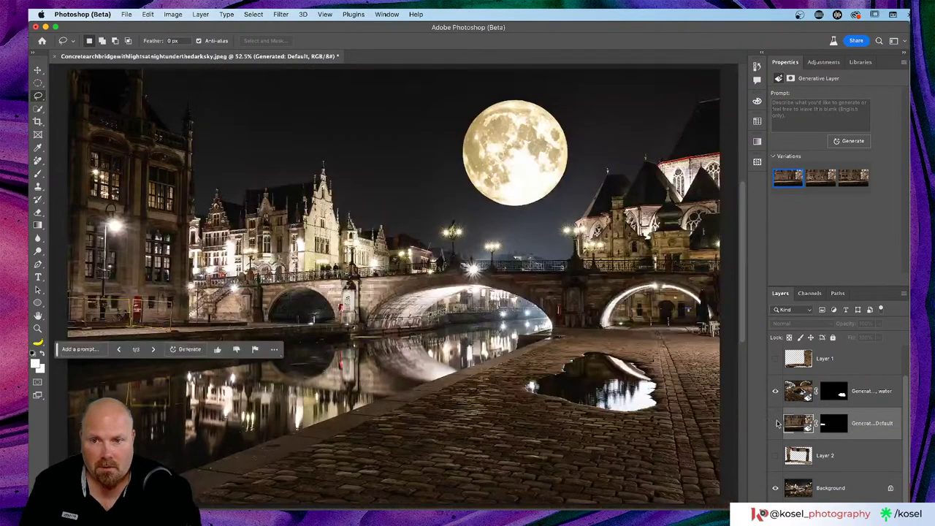
click(776, 424)
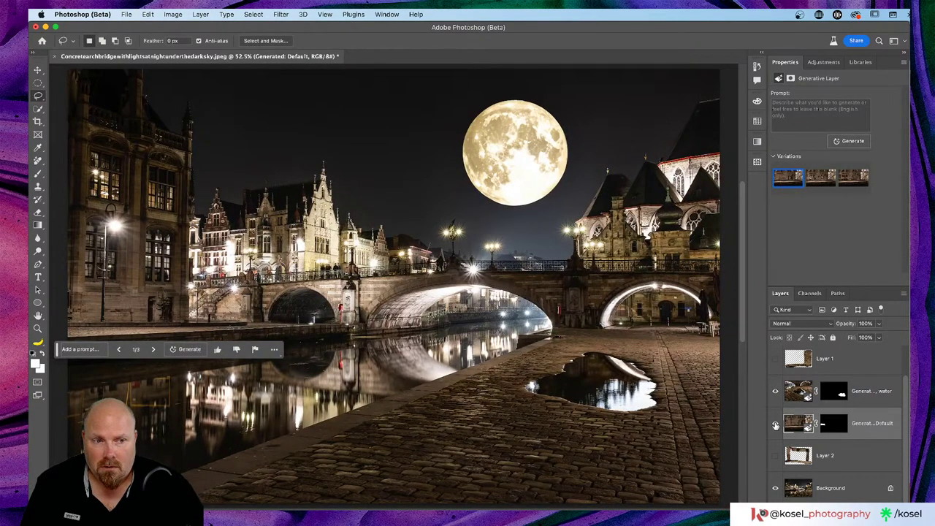
click(776, 423)
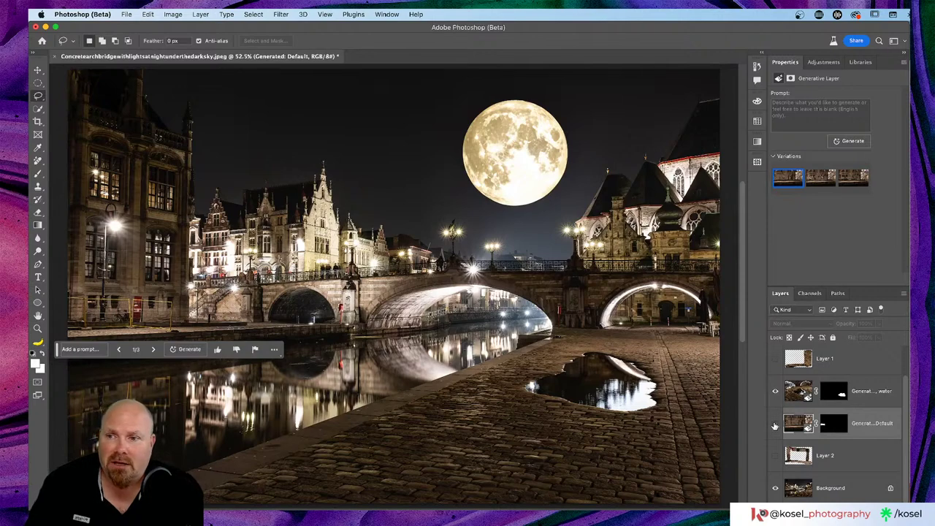
click(776, 424)
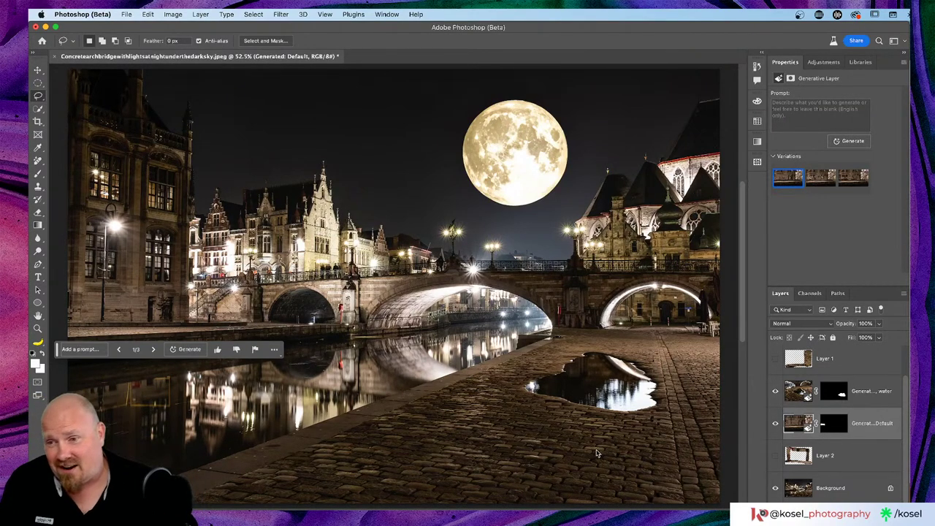
- Move the generation bar aside and compare the fill again, leaving it hidden
drag(61, 351, 145, 434)
scroll(219, 308, left, 5)
scroll(220, 308, down, 5)
scroll(219, 308, left, 3)
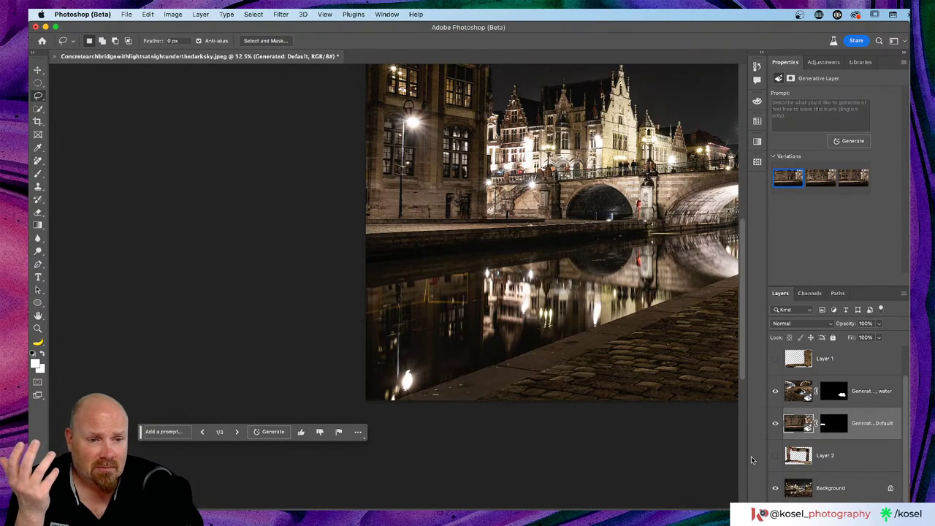
click(775, 423)
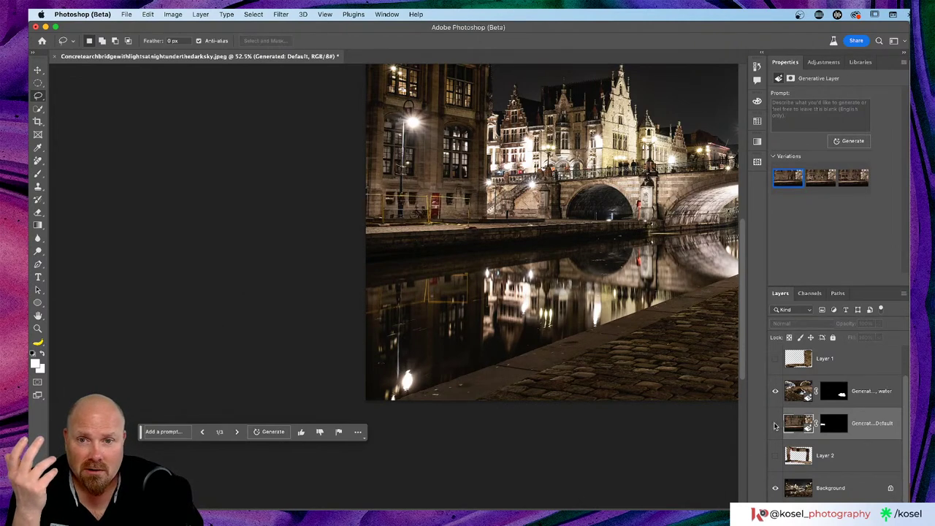
click(775, 424)
click(775, 425)
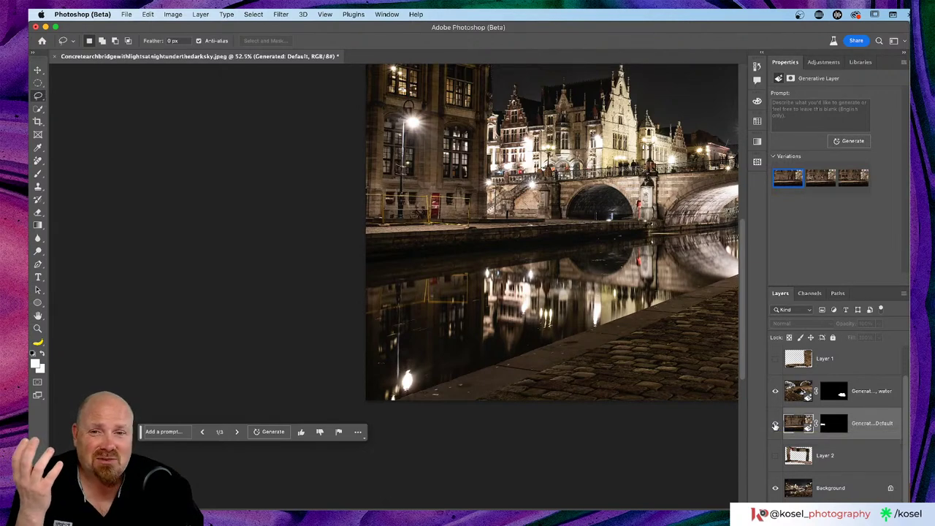
click(775, 425)
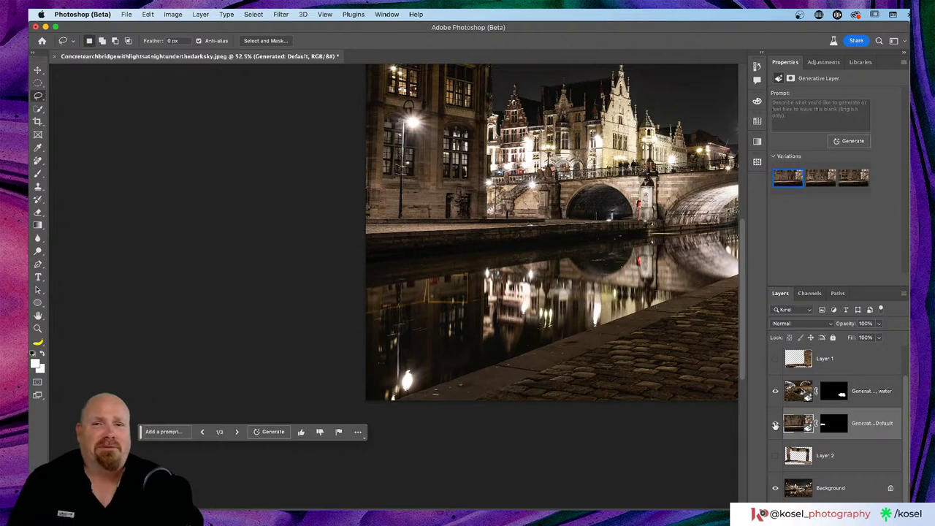
click(775, 425)
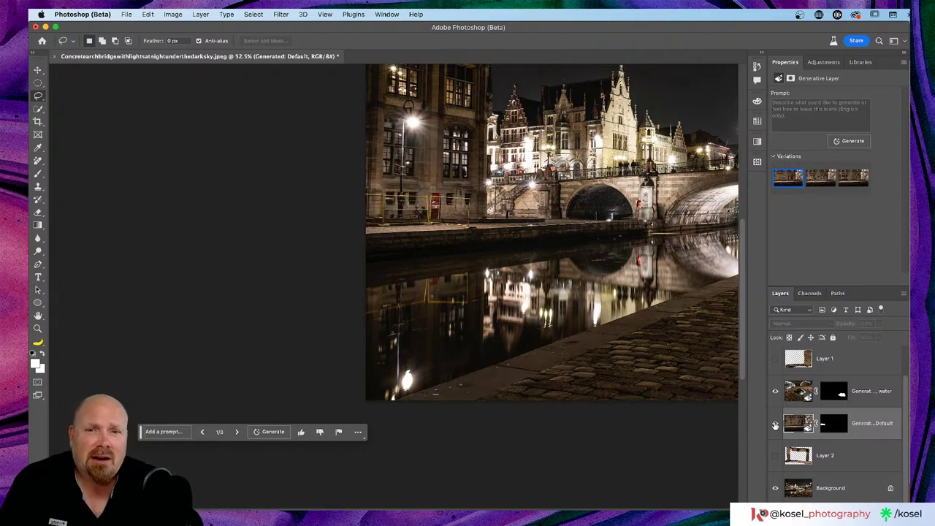
click(775, 425)
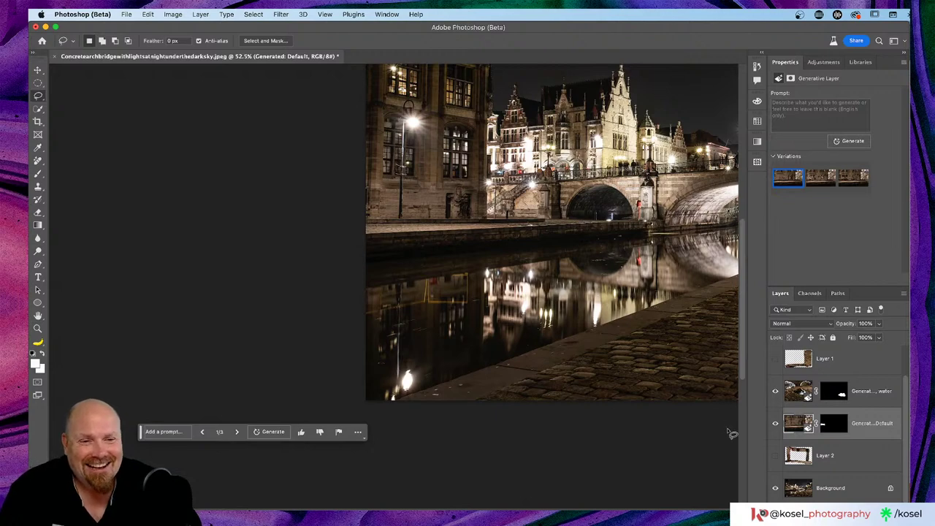
click(776, 424)
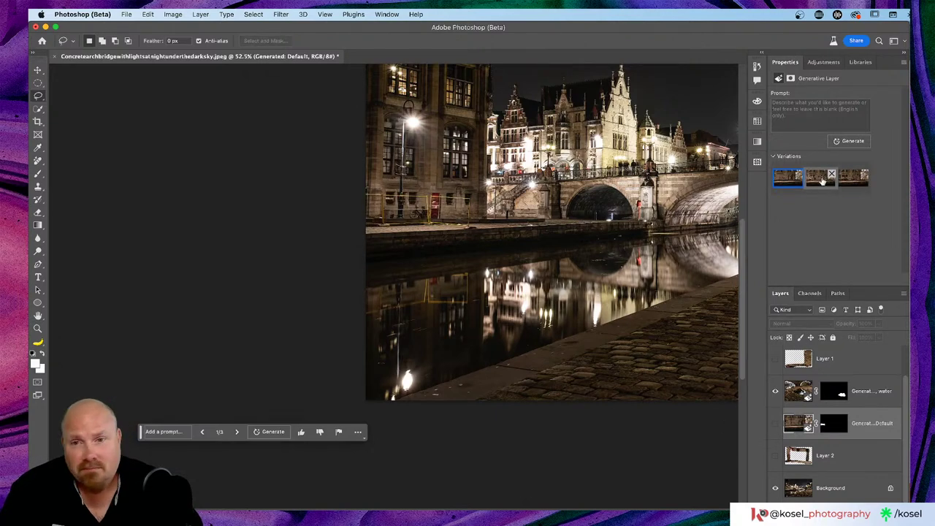
- Show the fence-removal fill at 100% zoom, delete one variation and choose the second for the doorway
click(776, 425)
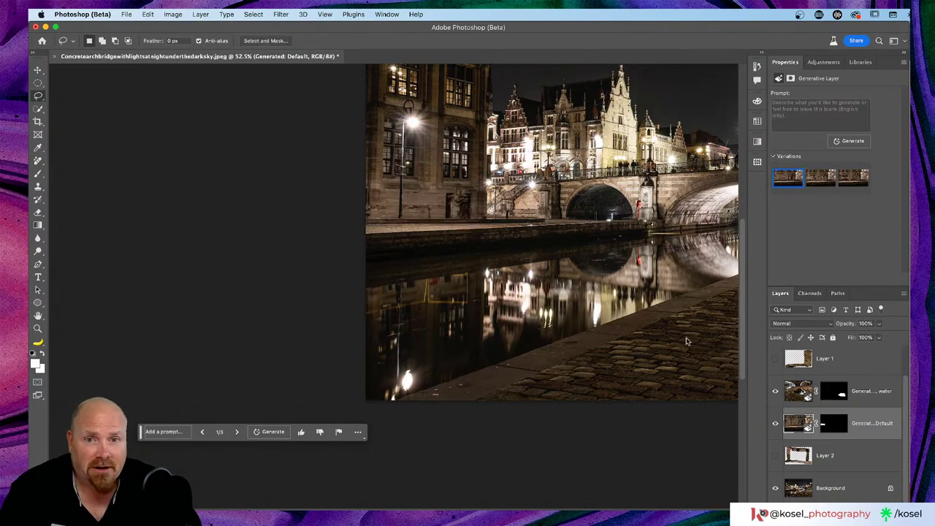
key(super+equal)
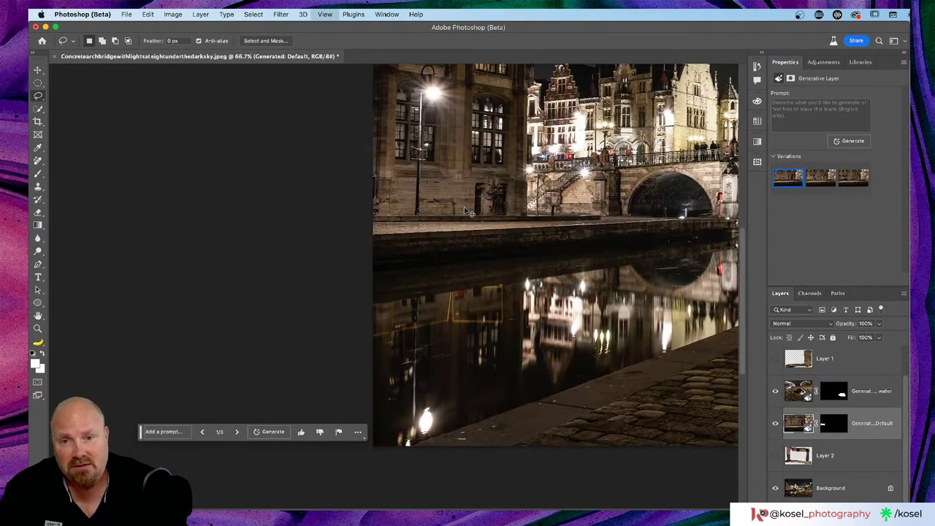
key(super+equal)
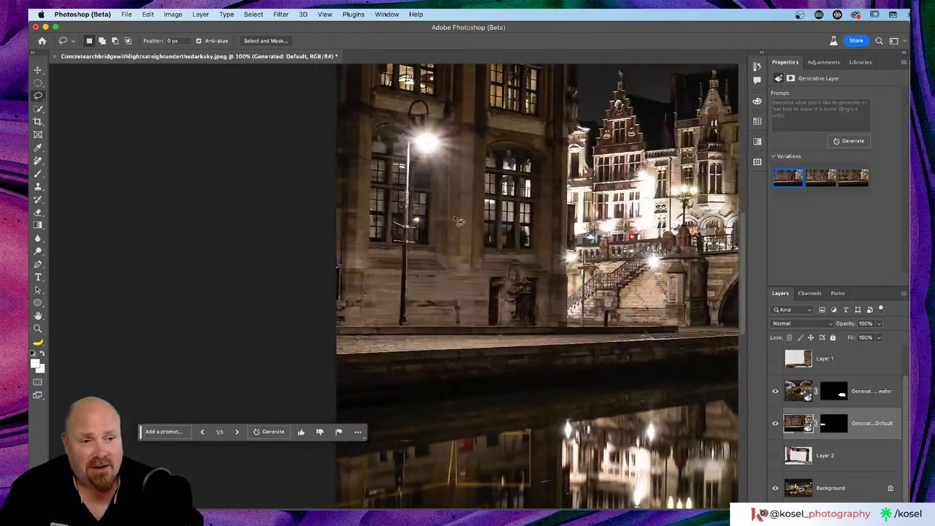
click(831, 174)
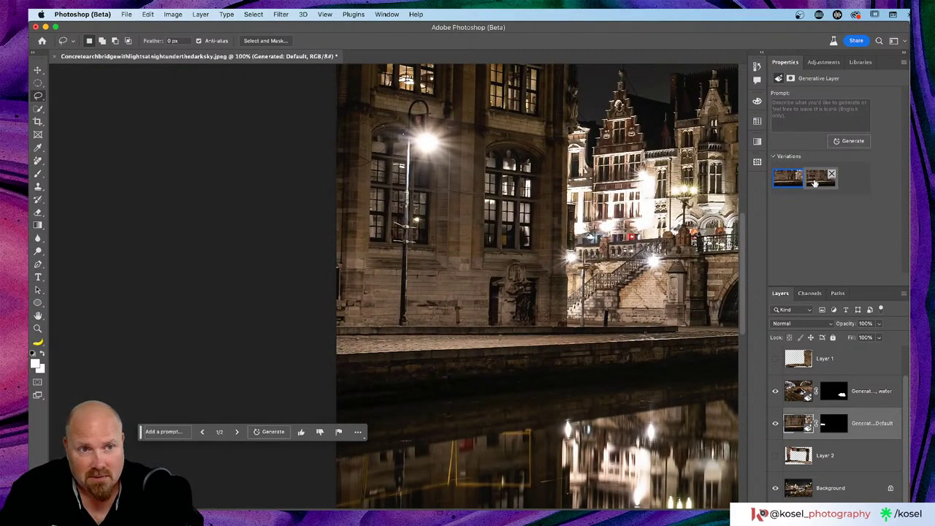
click(816, 184)
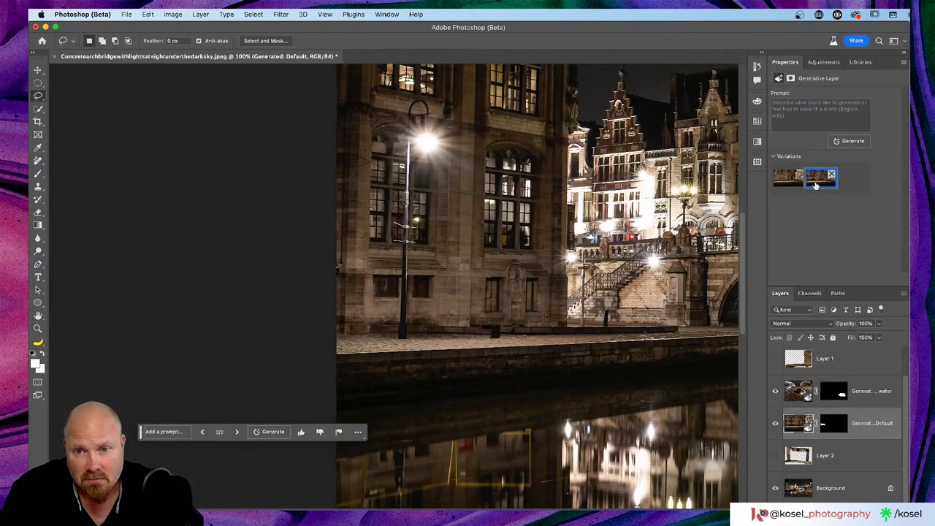
click(790, 184)
click(820, 184)
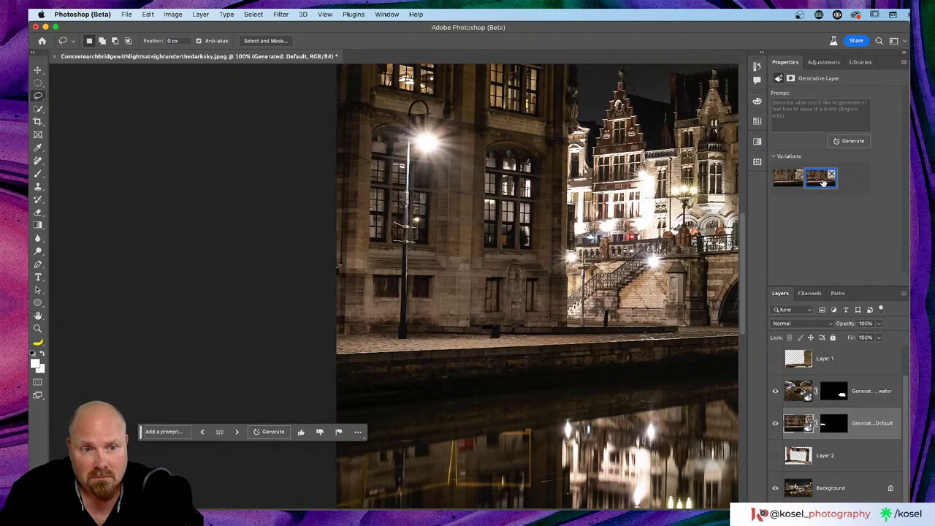
- Give the generation a thumbs-up, dismiss the confirmation, and pan across the image
click(304, 433)
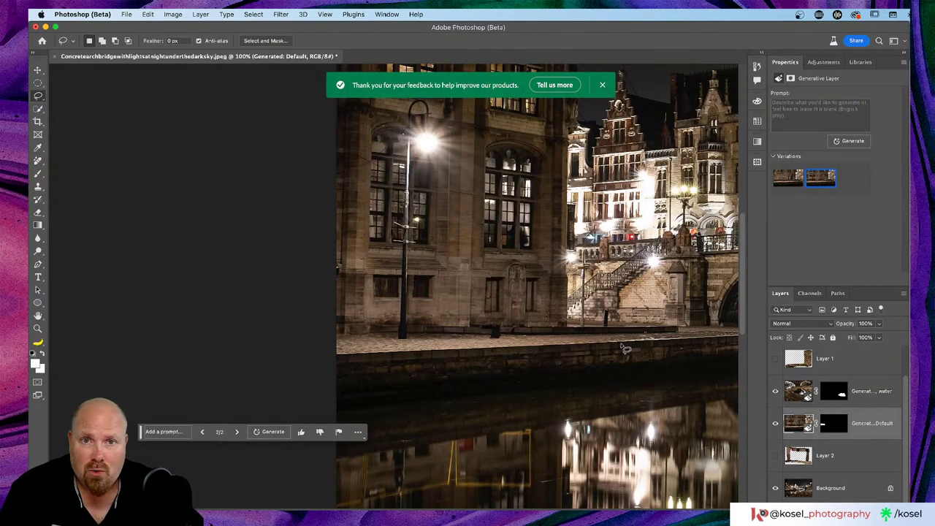
click(602, 84)
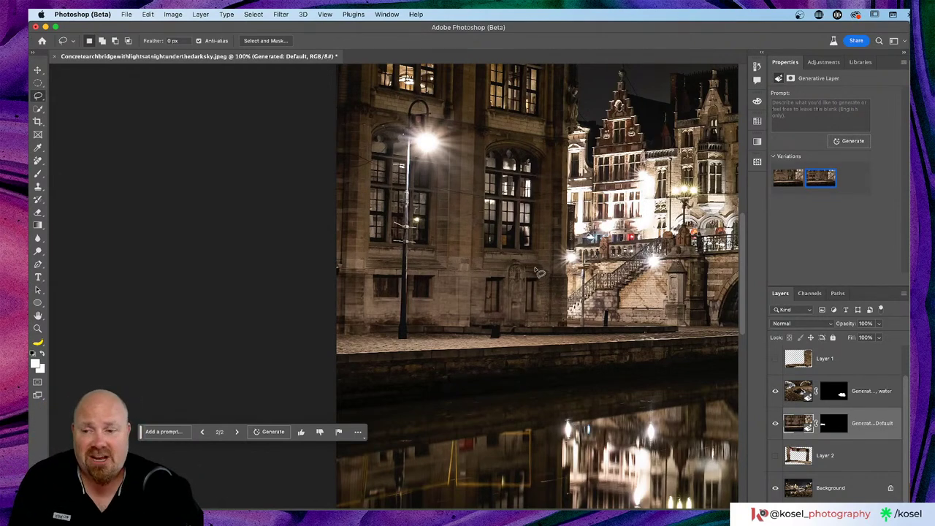
scroll(537, 272, right, 5)
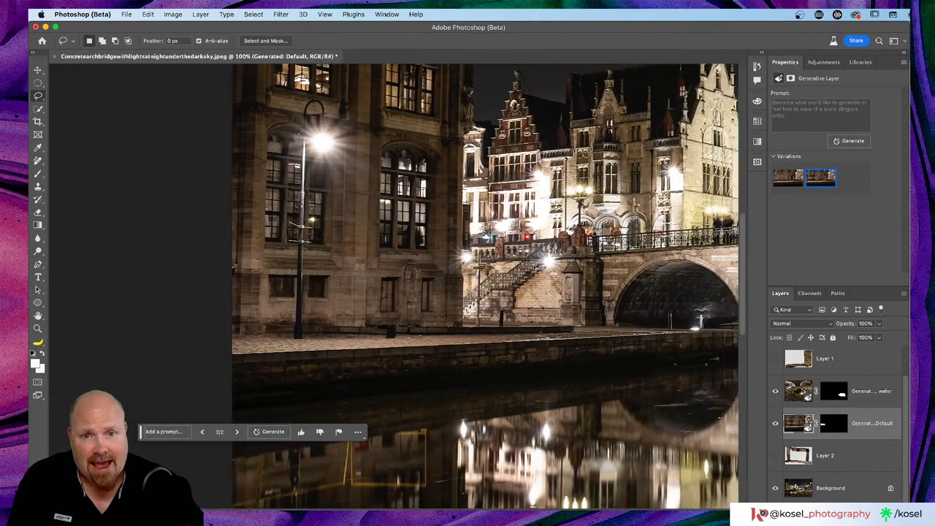
scroll(537, 271, right, 2)
scroll(536, 270, right, 5)
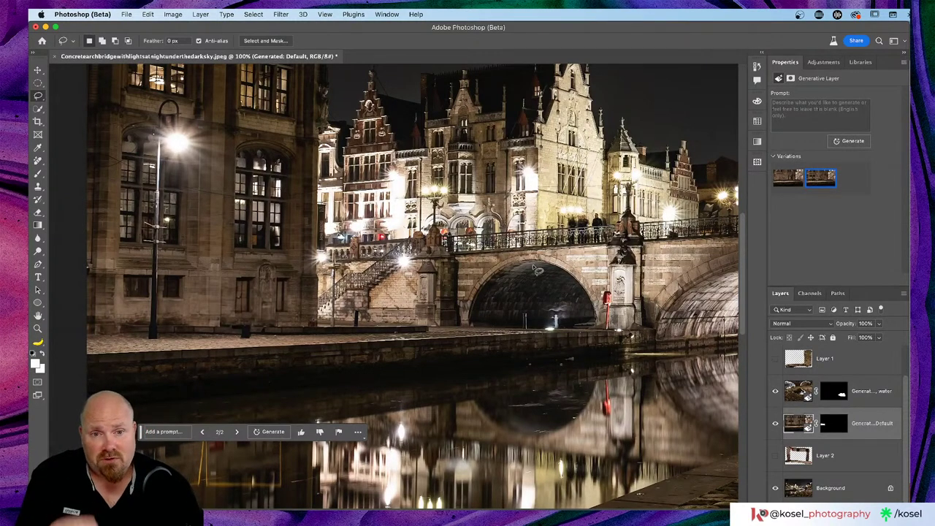
scroll(537, 270, left, 5)
scroll(536, 267, down, 4)
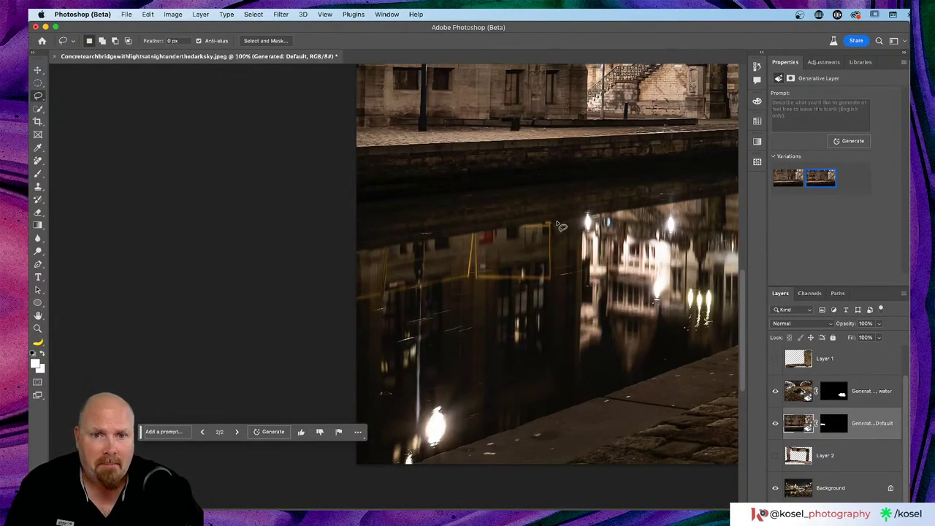
- Lasso the yellow fence reflection in the canal and generate a fill with an empty prompt
drag(556, 222, 378, 252)
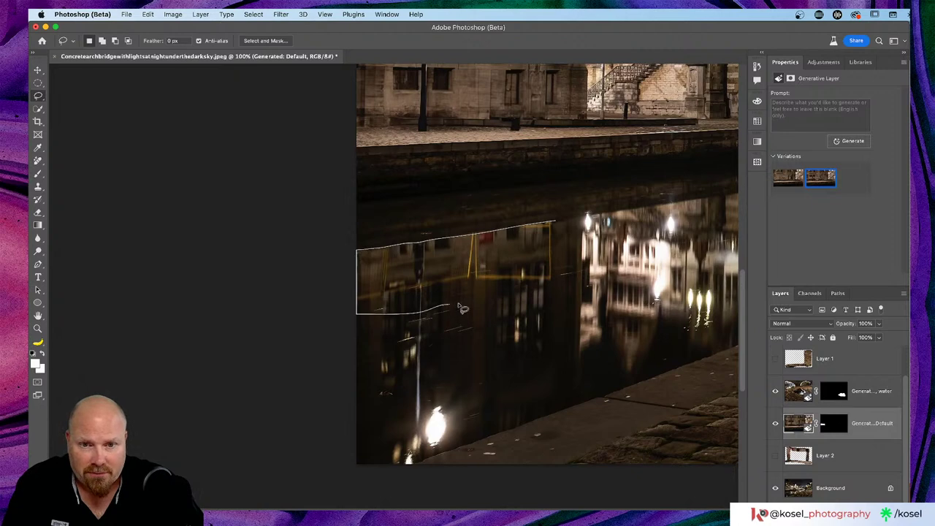
mouse_move(462, 308)
mouse_down()
mouse_move(559, 290)
mouse_move(580, 271)
mouse_move(558, 223)
mouse_up()
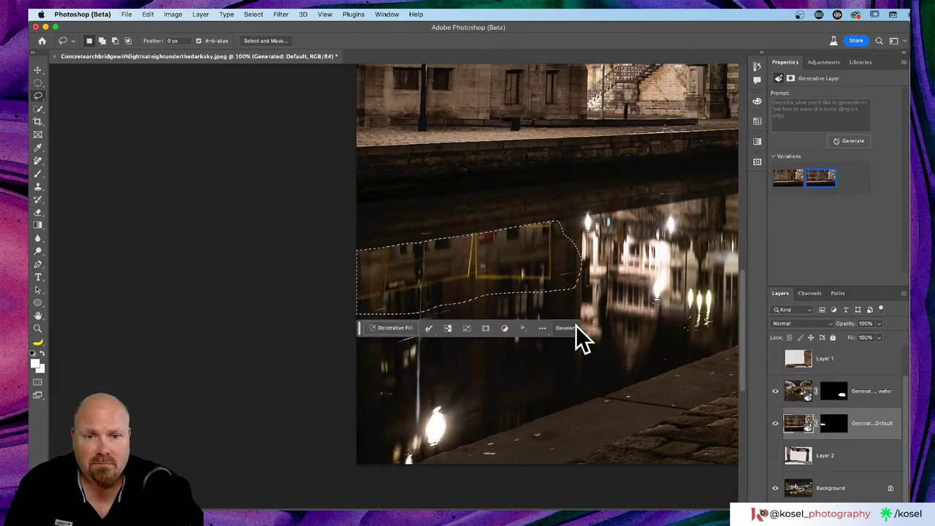
click(394, 327)
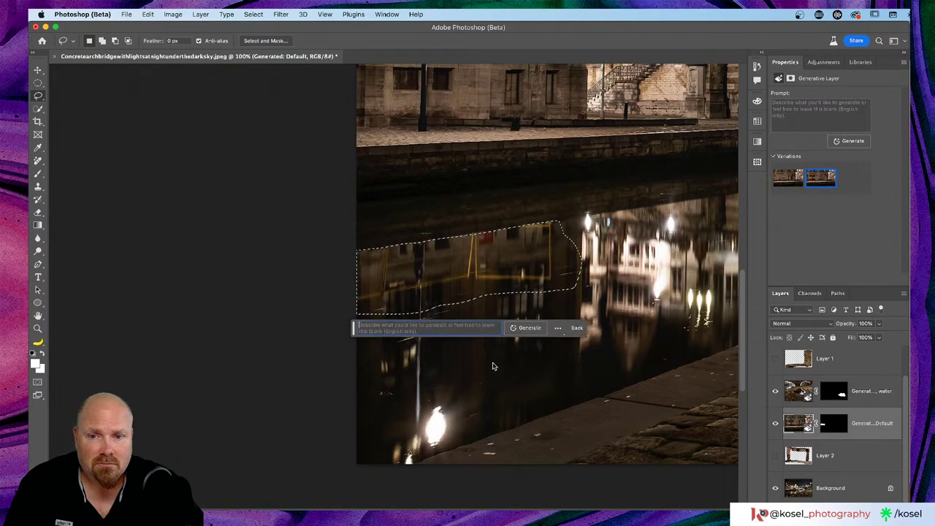
click(527, 328)
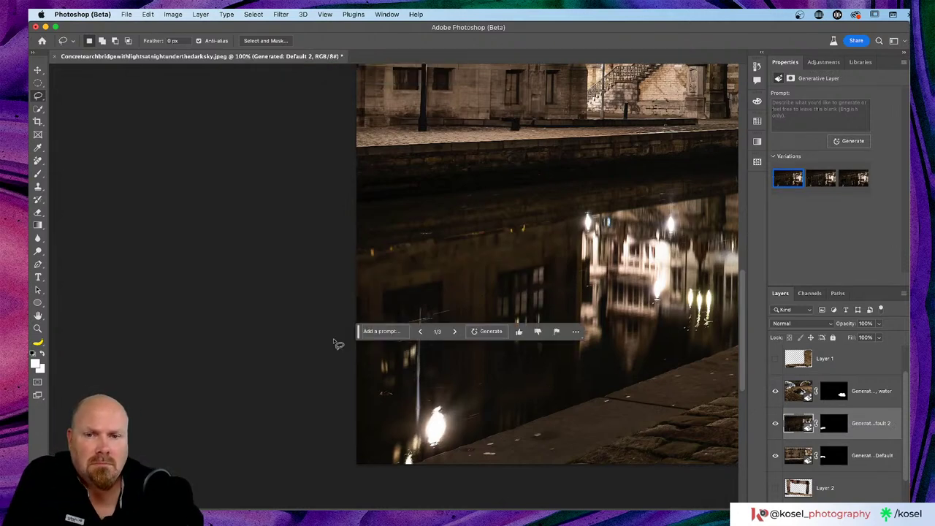
- Compare the new reflection fill and pick the second of its three variations
click(774, 423)
click(775, 424)
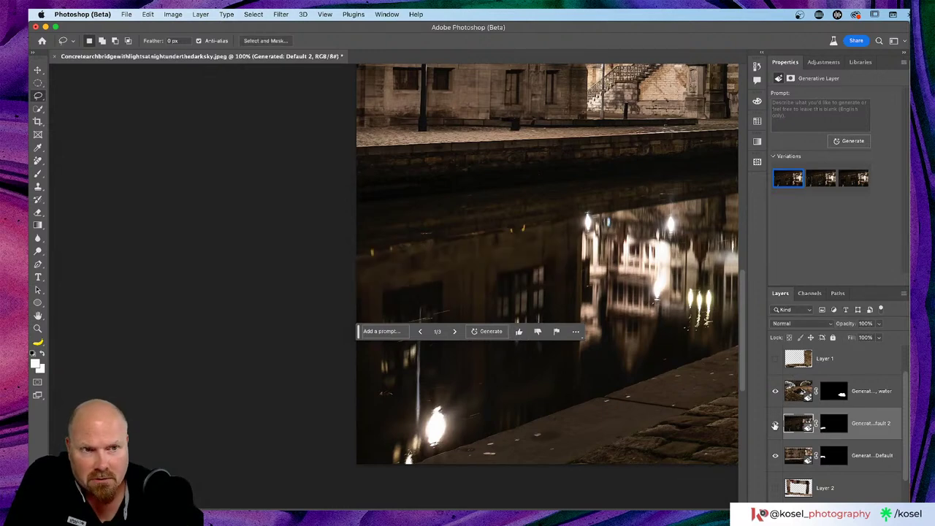
click(821, 180)
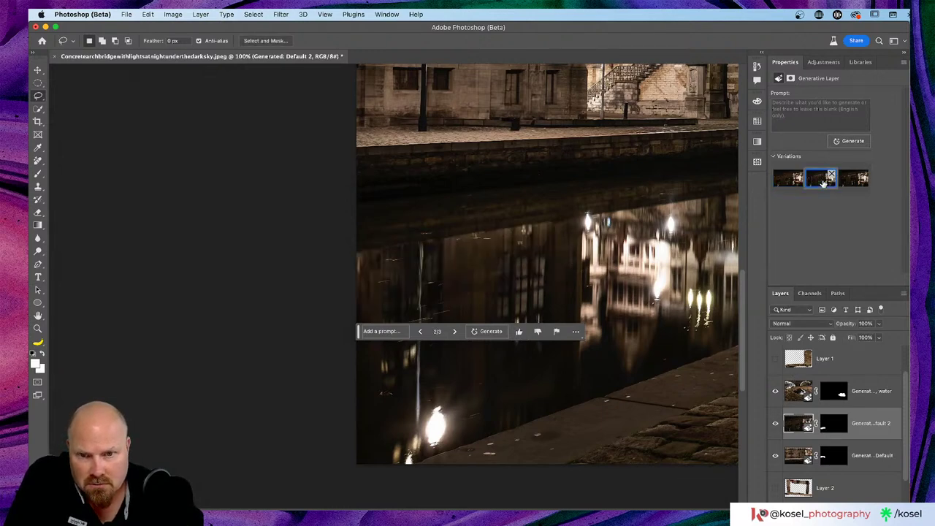
click(853, 179)
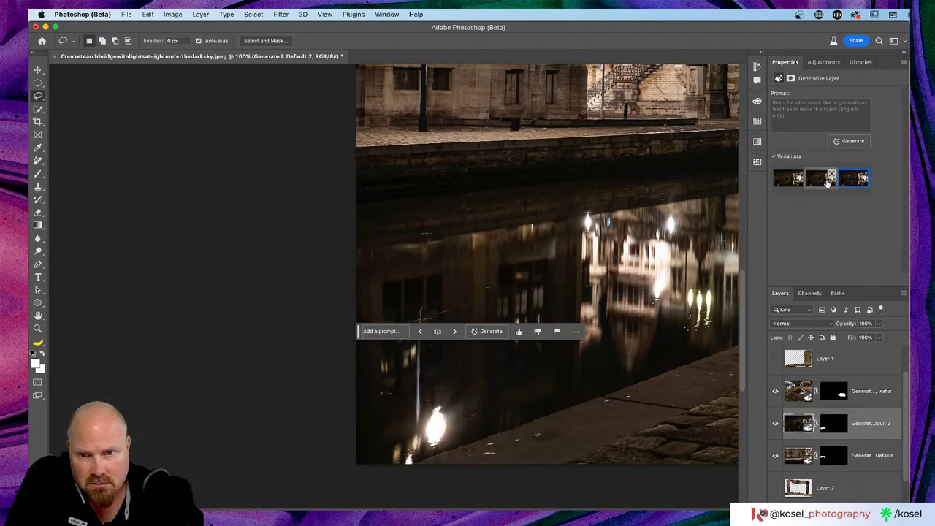
click(827, 184)
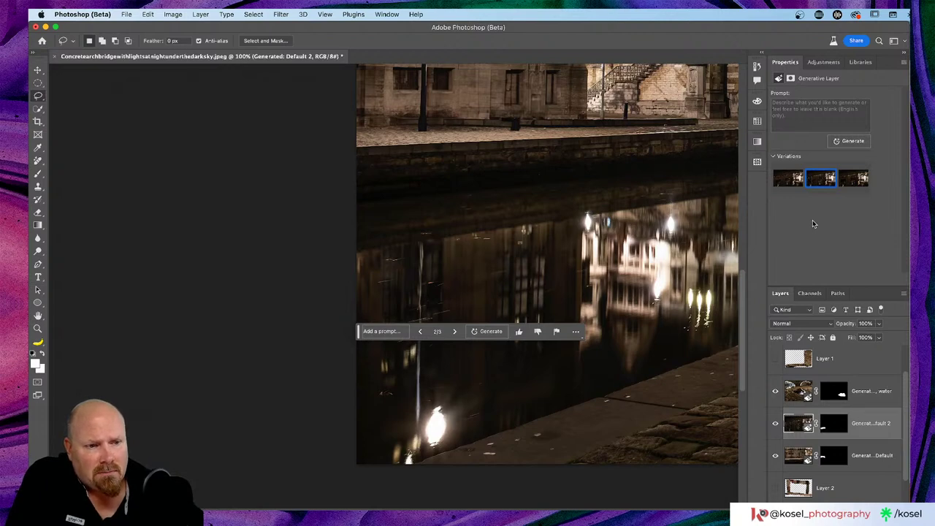
- Move the prompt bar aside and hide the Generated: Default 2 fill to compare
scroll(506, 262, up, 3)
scroll(506, 262, right, 3)
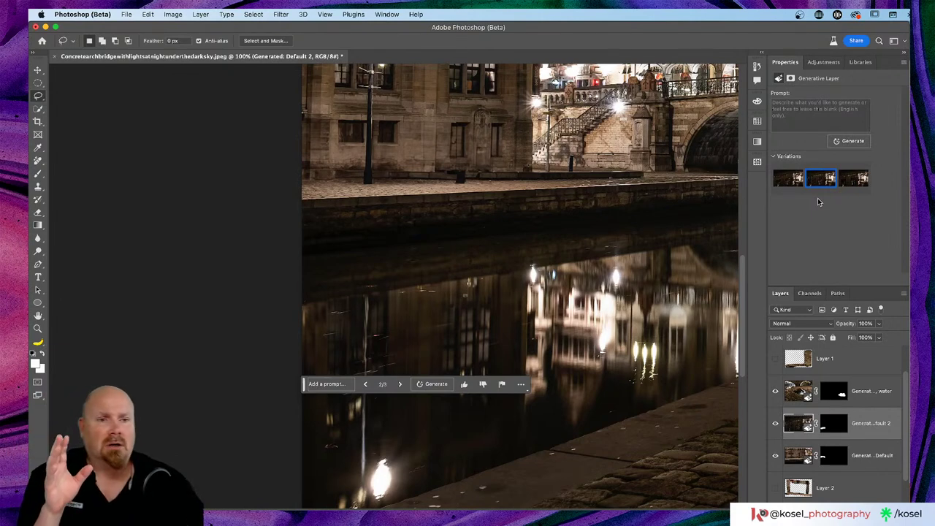
scroll(820, 342, down, 1)
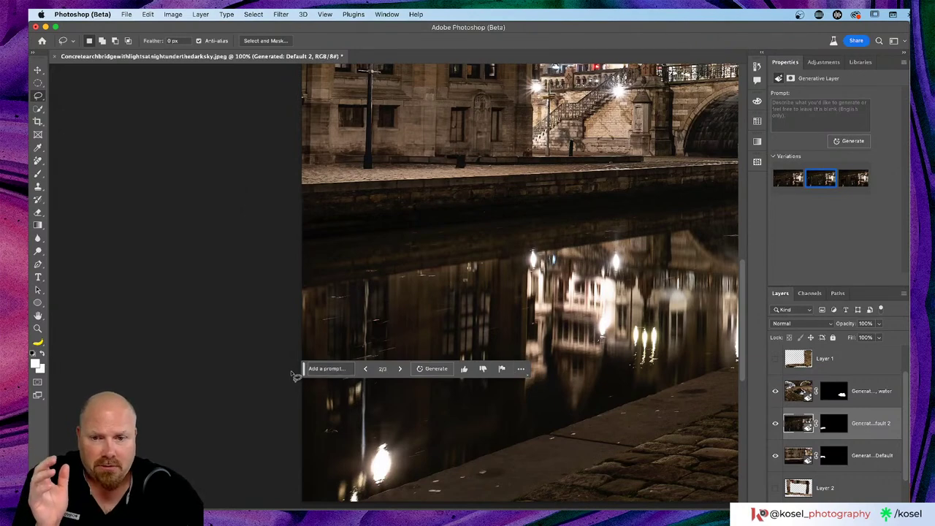
drag(305, 370, 224, 423)
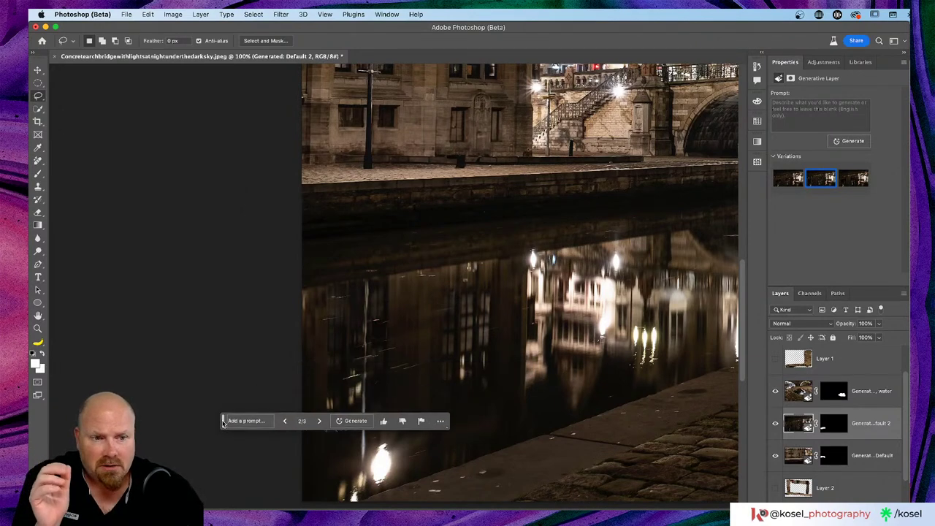
click(776, 423)
scroll(776, 423, down, 1)
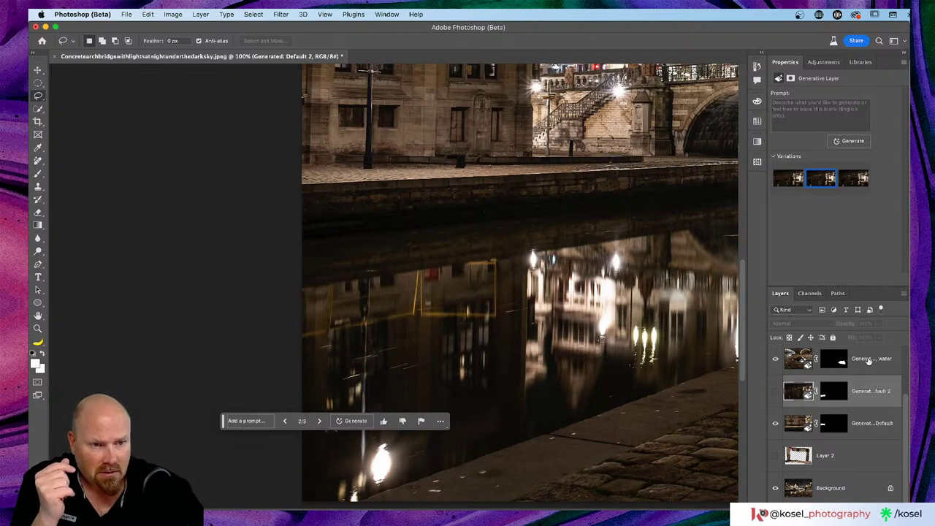
- Hide the fence-removal fill, show the clean reflection fill, and begin lassoing the yellow fence
click(776, 424)
click(775, 423)
click(775, 424)
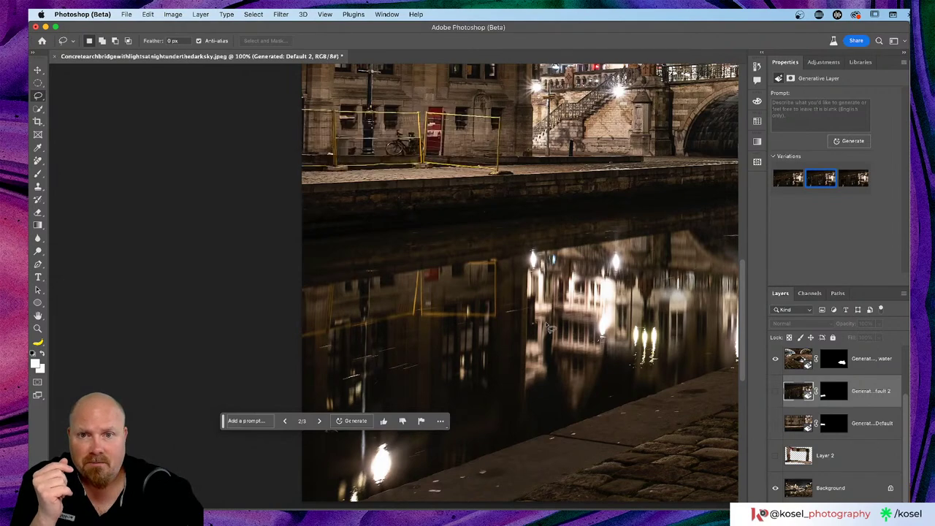
scroll(528, 285, up, 5)
scroll(528, 285, left, 3)
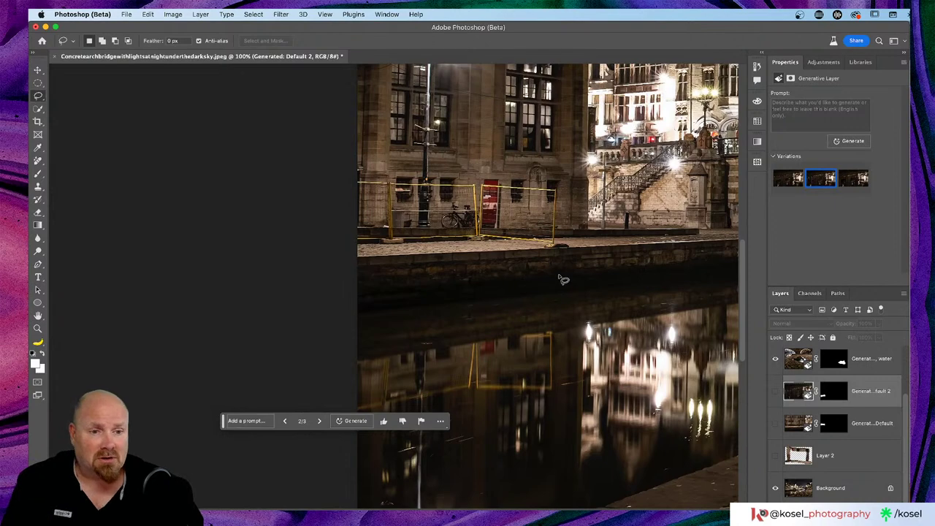
click(775, 391)
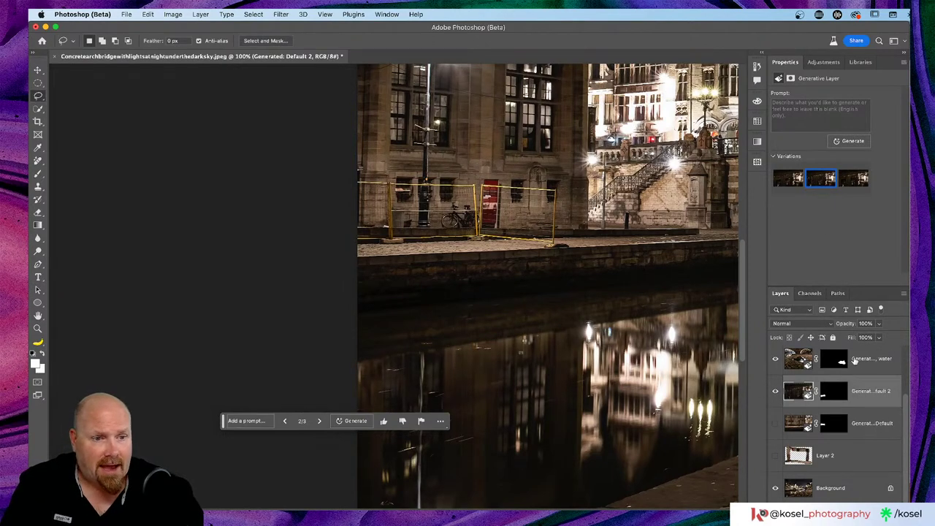
click(775, 424)
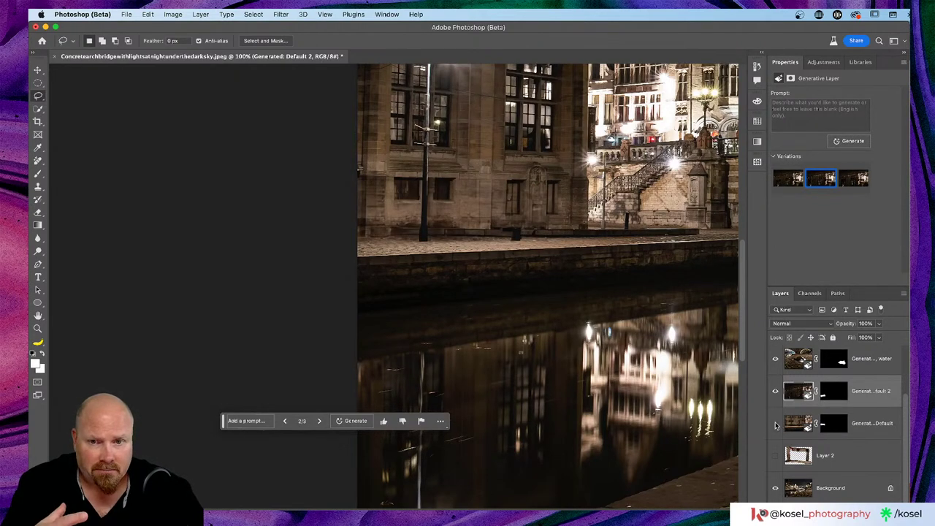
click(775, 423)
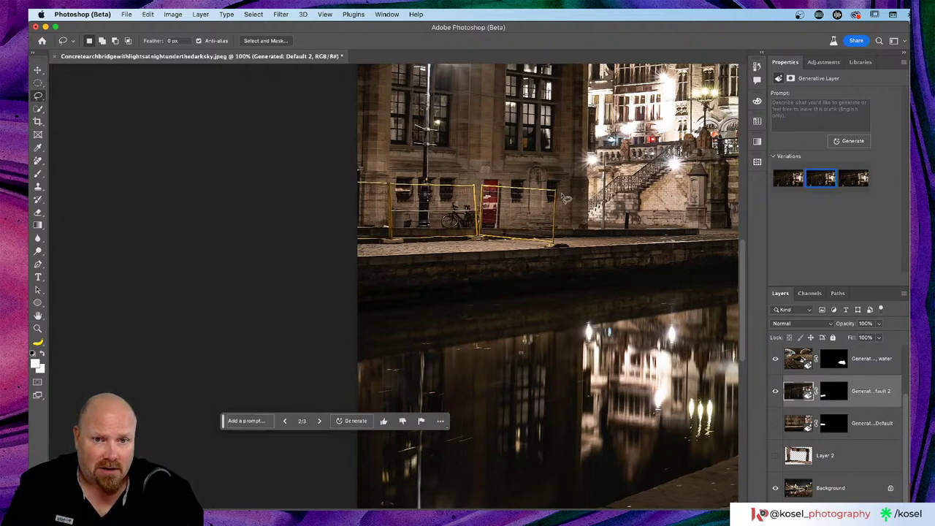
mouse_move(562, 194)
mouse_down()
mouse_move(536, 176)
mouse_move(348, 178)
mouse_move(344, 198)
mouse_move(345, 248)
mouse_move(567, 244)
mouse_up()
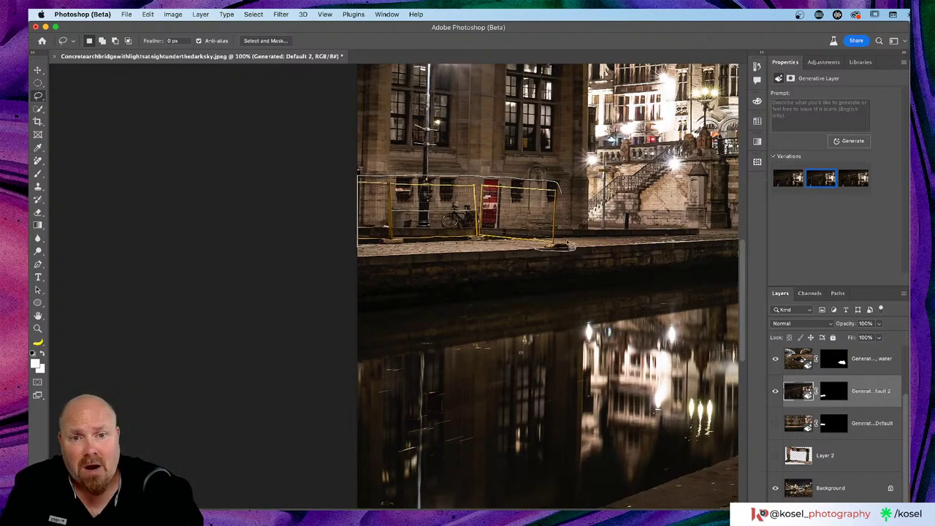
- Close the lasso around the fence and bicycle and generate a fill with an empty prompt
drag(568, 199, 564, 188)
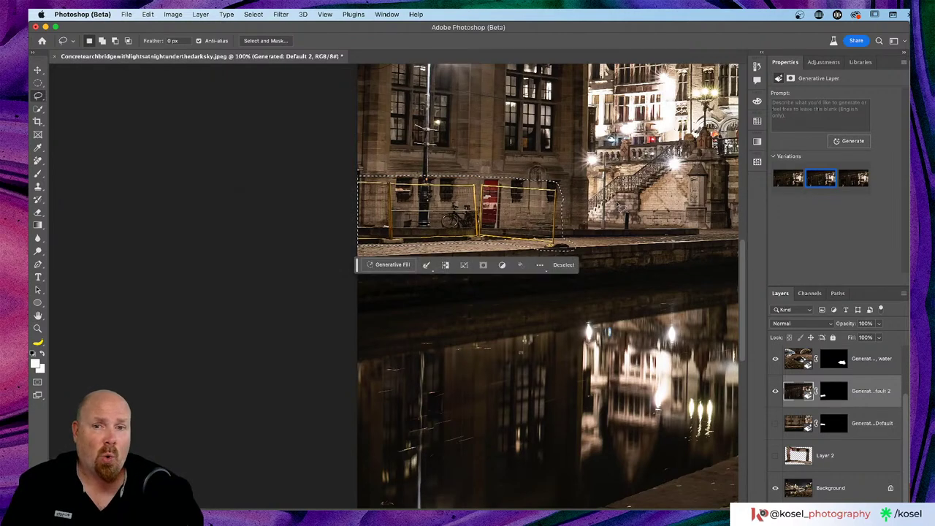
click(393, 265)
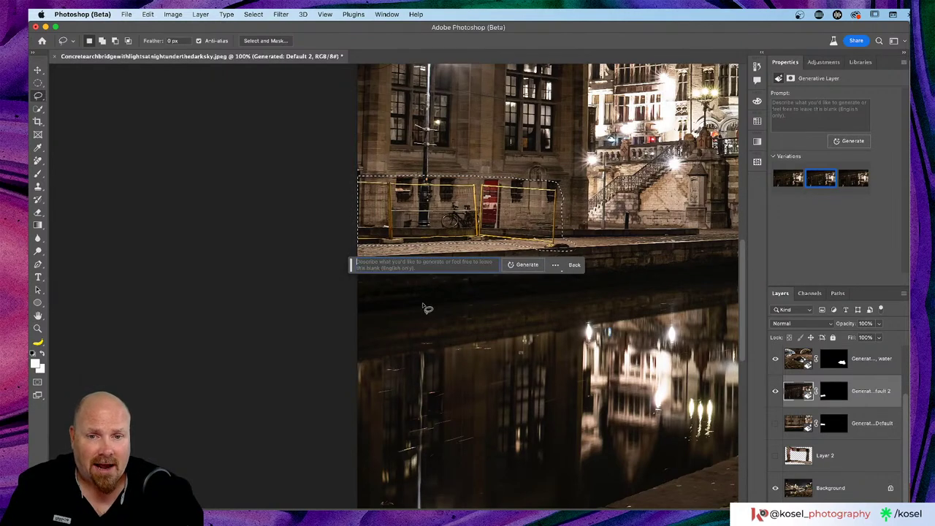
click(527, 265)
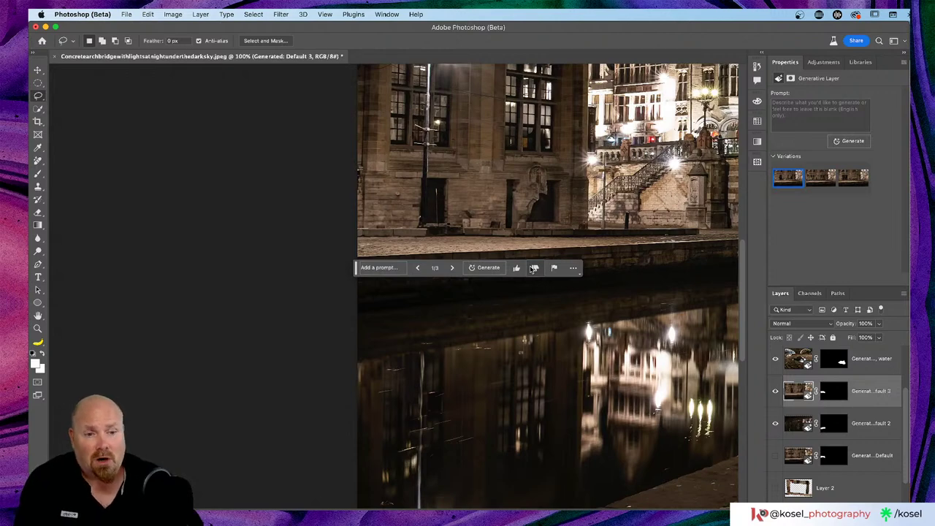
- View the new layer's mask on its own, then load the Generated: Default 2 mask as a selection
right_click(836, 394)
key(Escape)
alt+click(830, 393)
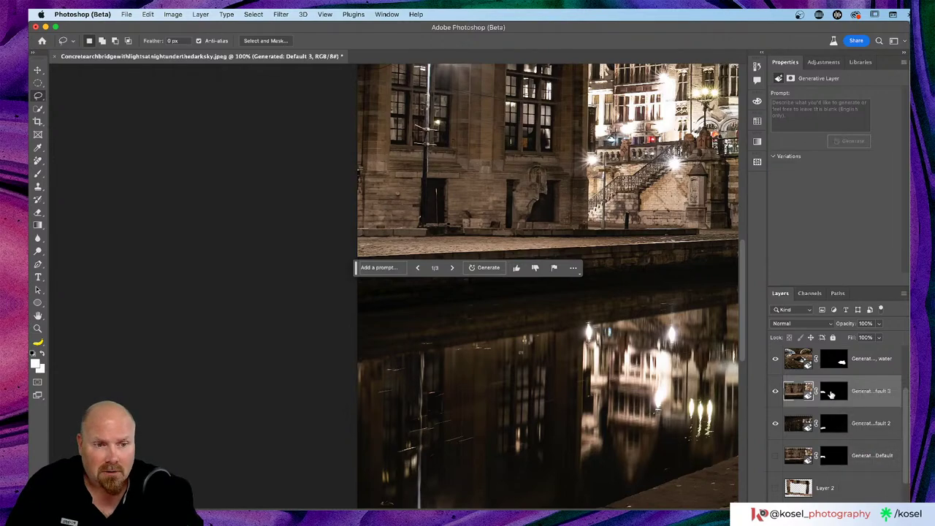
alt+click(830, 394)
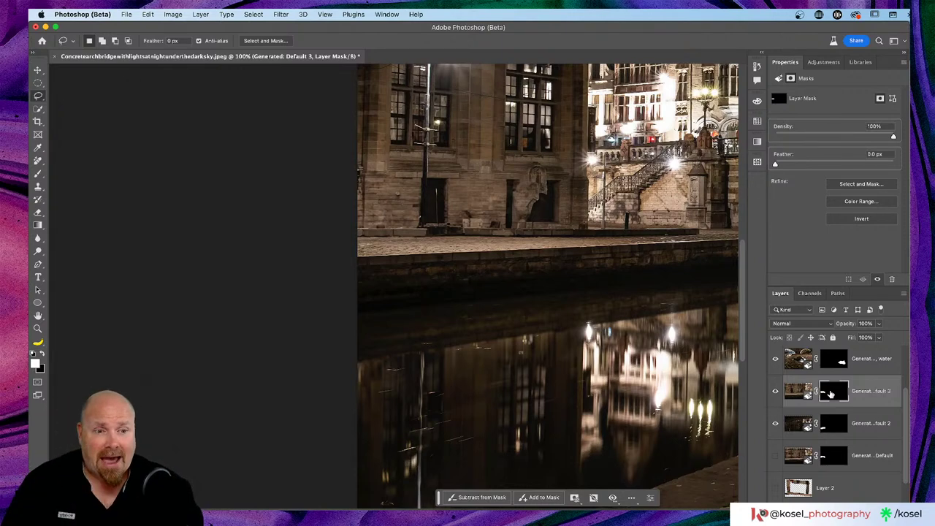
super+click(826, 430)
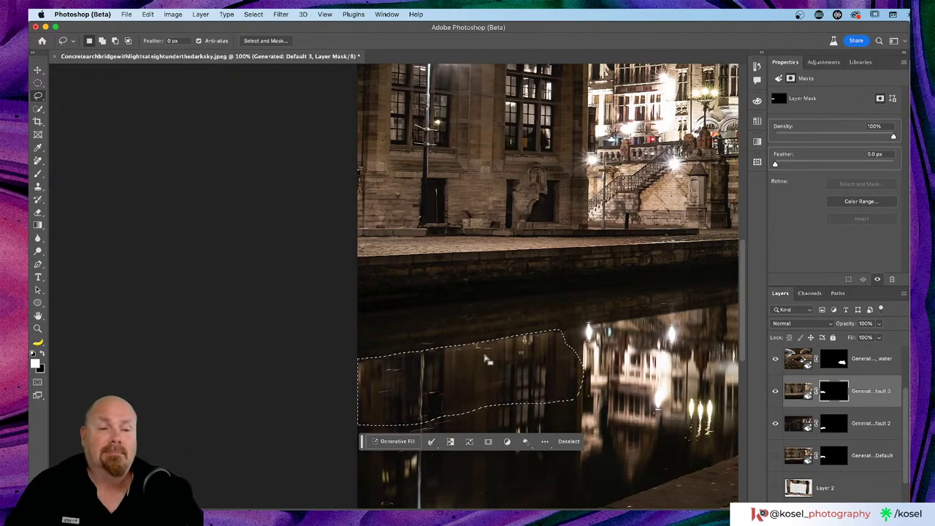
- Deselect the water, pan across the canvas, and fit the whole scene on screen
key(super+d)
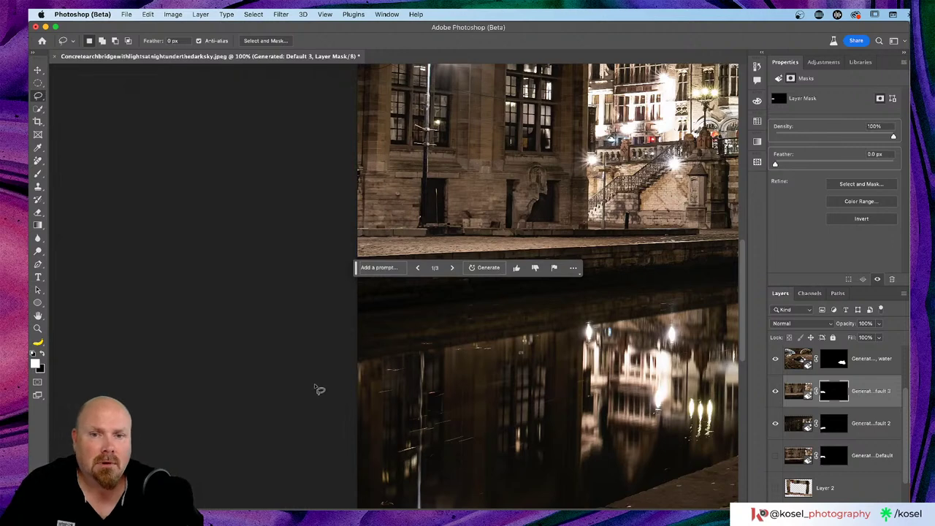
scroll(544, 367, right, 5)
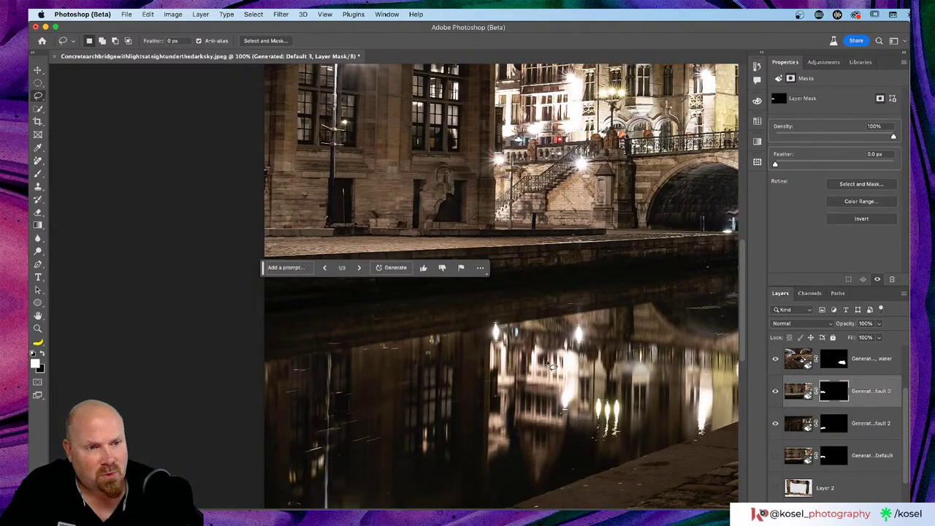
scroll(551, 367, right, 20)
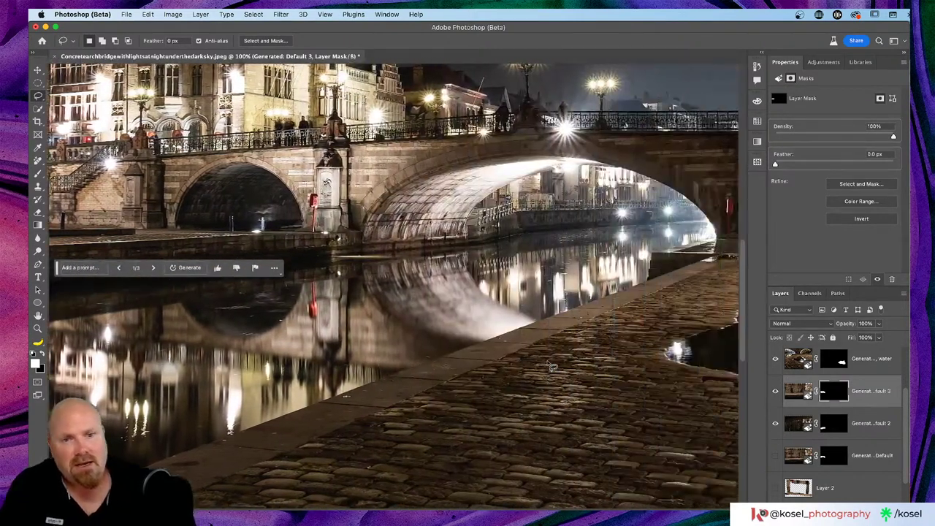
scroll(551, 367, right, 5)
scroll(552, 366, up, 5)
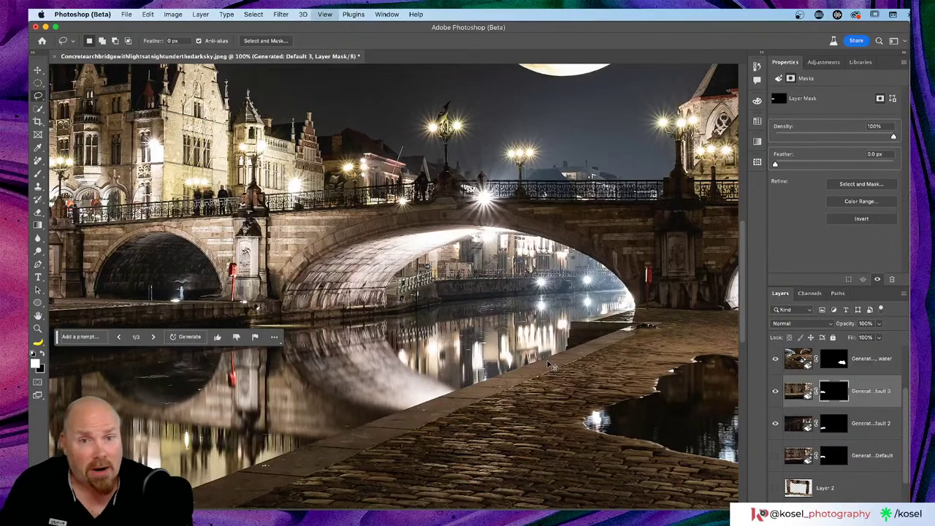
key(super+0)
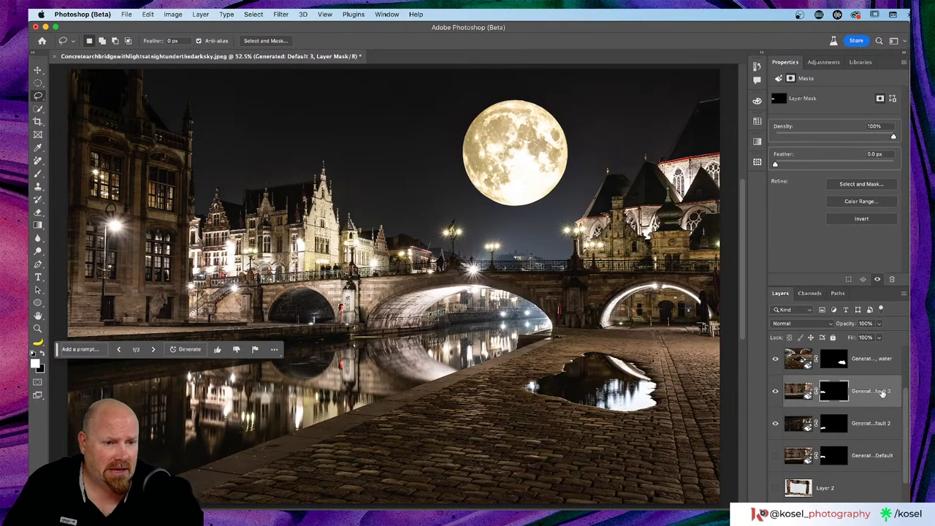
scroll(394, 285, right, 2)
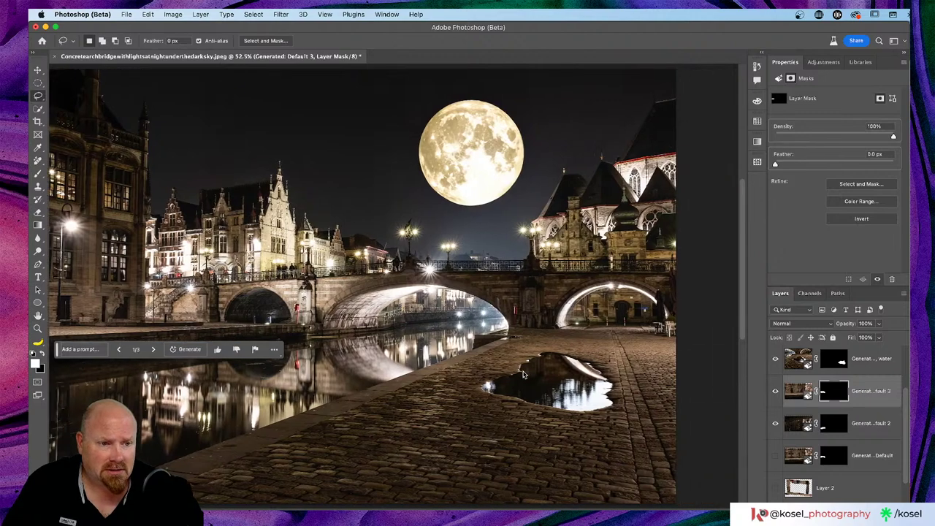
- Compare with and without the puddle layer, make Full Moon active, then hide the 'puddle, water' layer
click(776, 359)
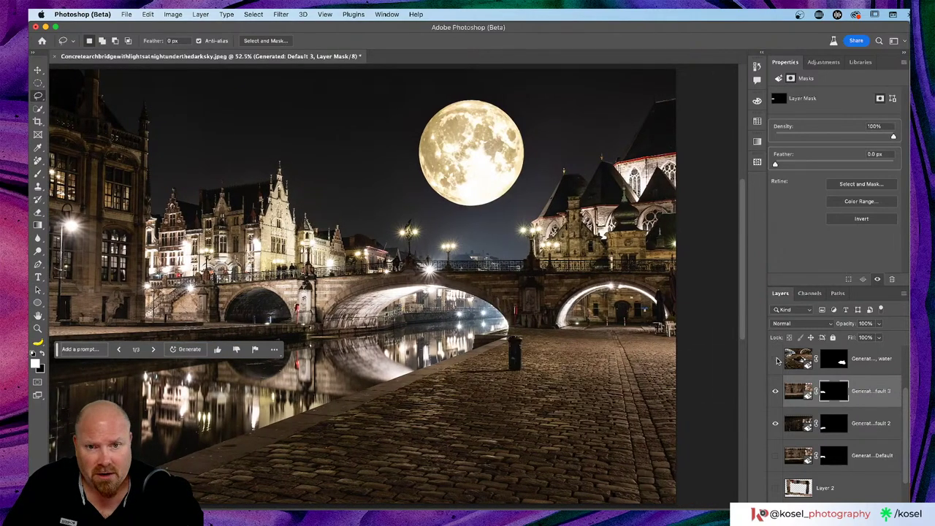
click(776, 359)
scroll(776, 359, up, 2)
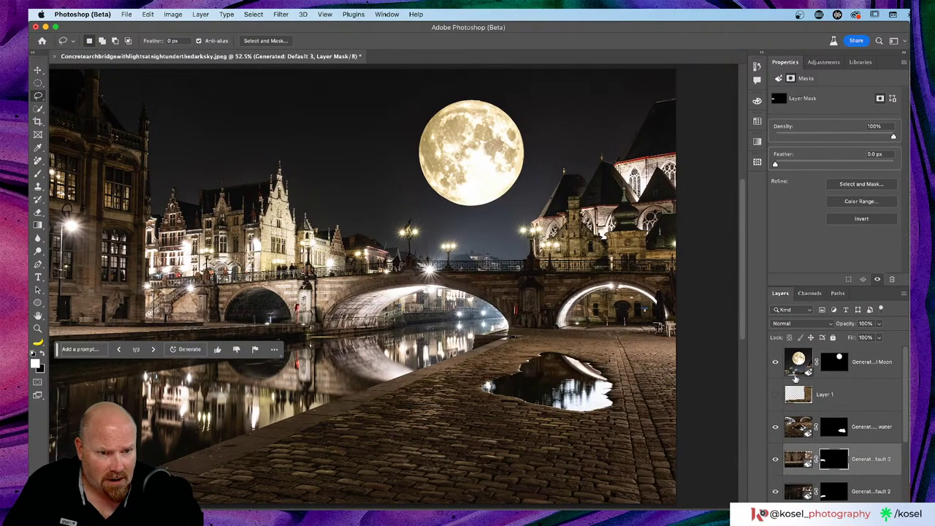
click(871, 371)
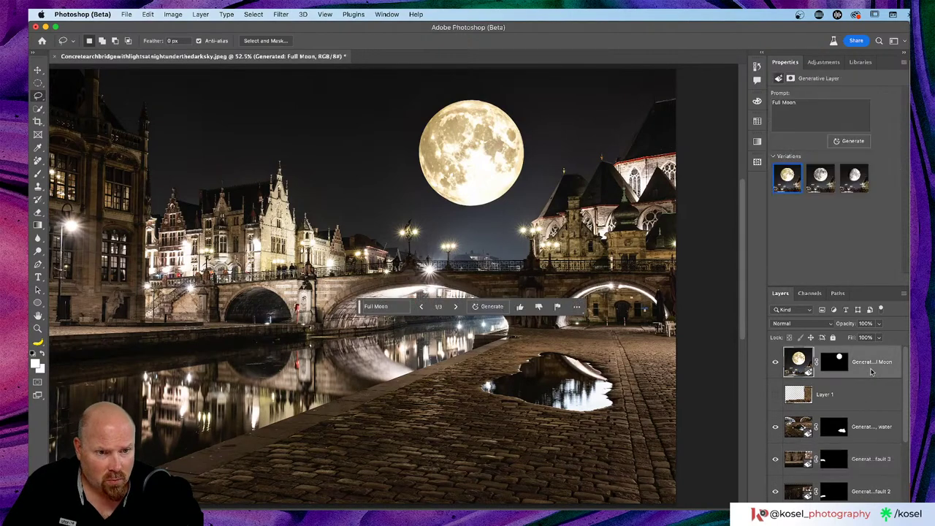
click(776, 428)
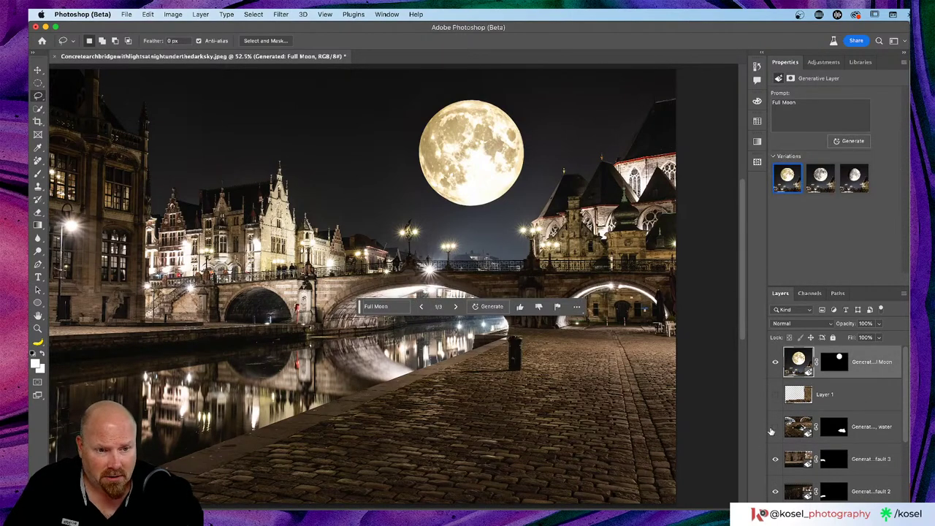
- Load the old puddle area as a selection and generate a fill from the prompt 'Puddle, water'
super+click(841, 431)
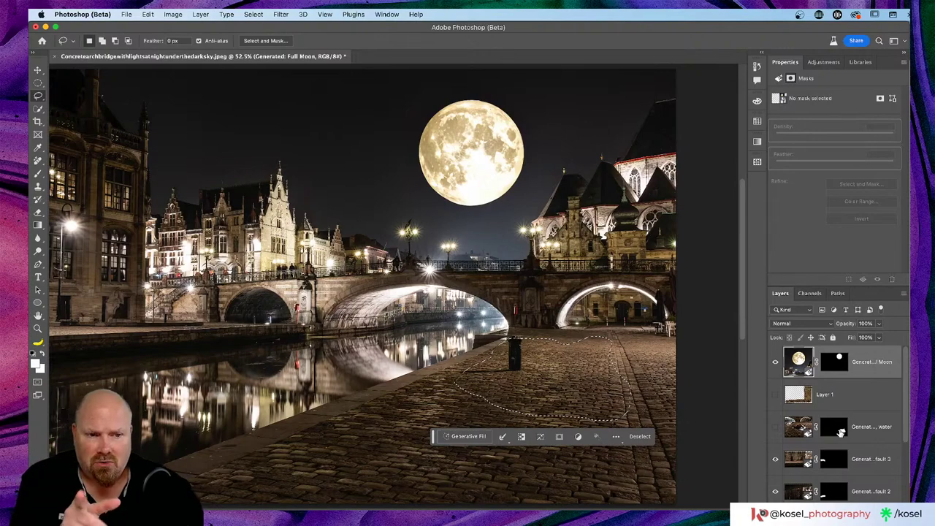
click(871, 371)
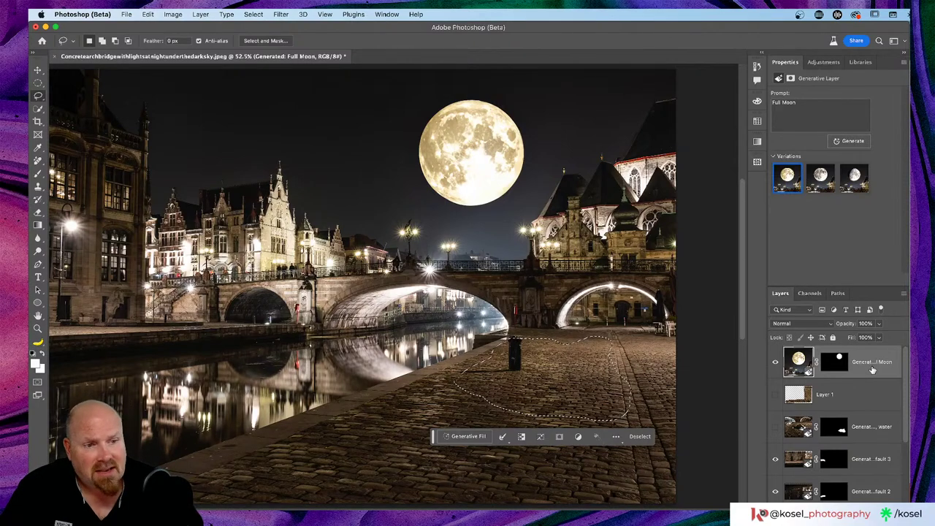
click(465, 436)
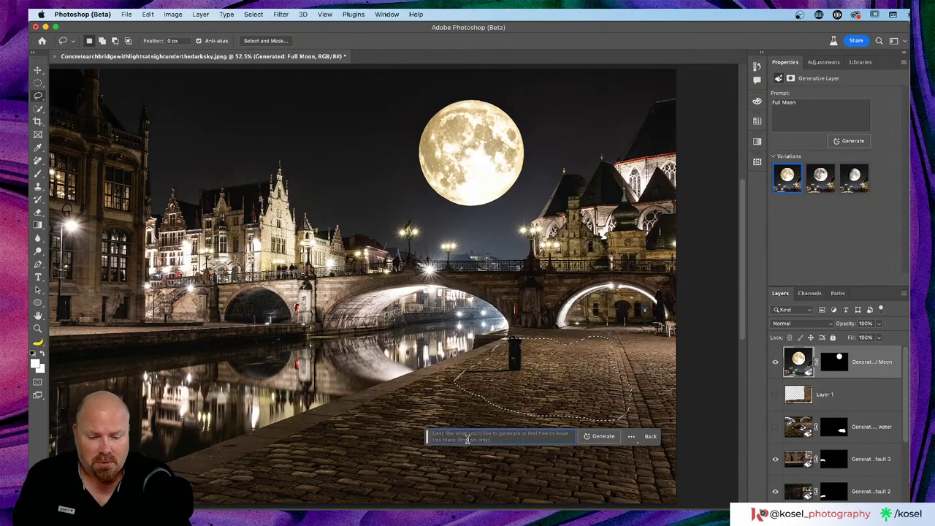
text(Pu)
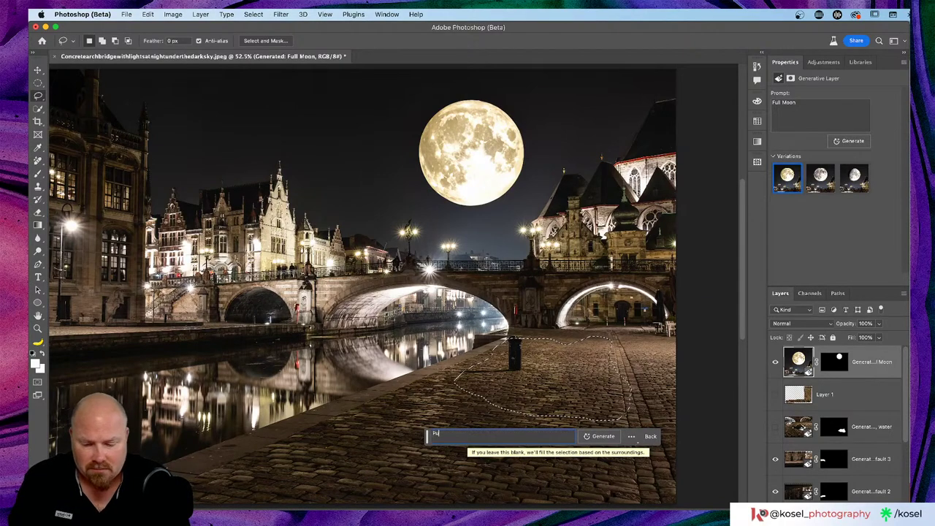
text(ddle, water)
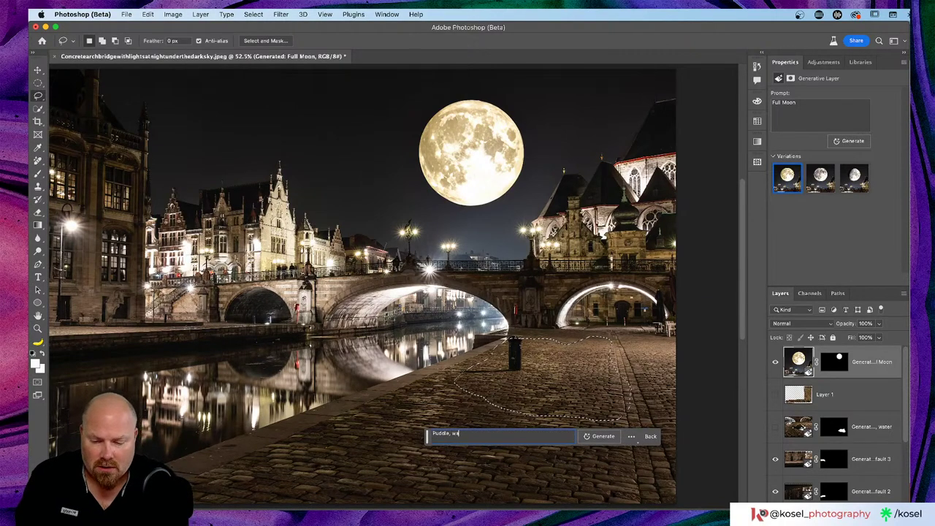
click(606, 437)
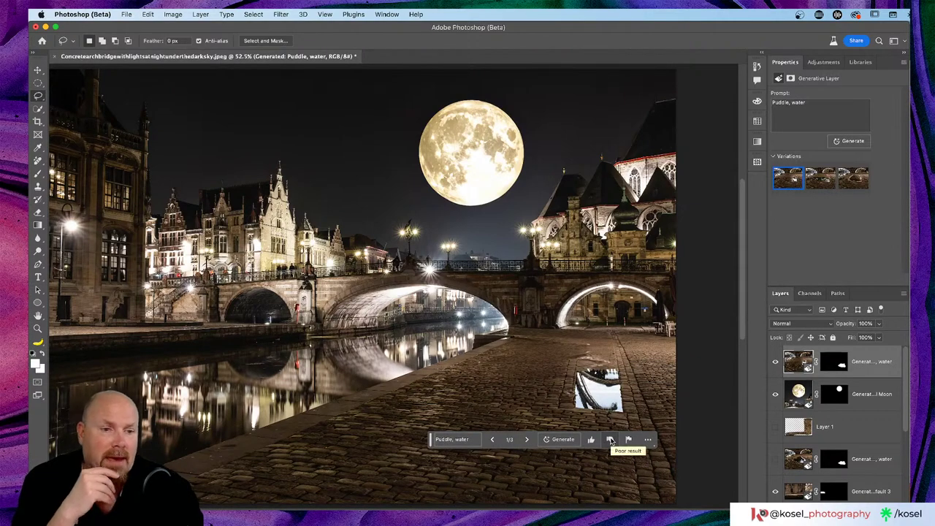
- Compare the three generated puddle variations, ending back on the first
click(820, 175)
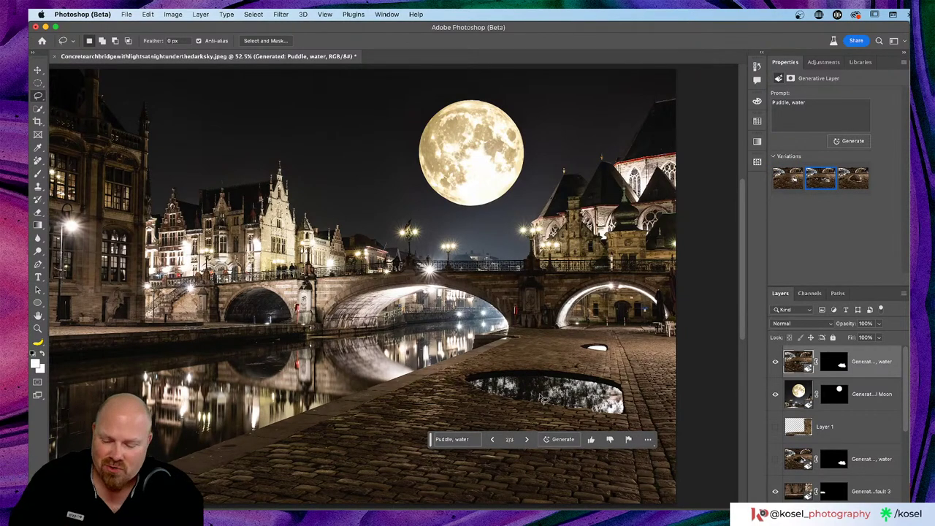
scroll(539, 397, up, 5)
scroll(539, 397, up, 8)
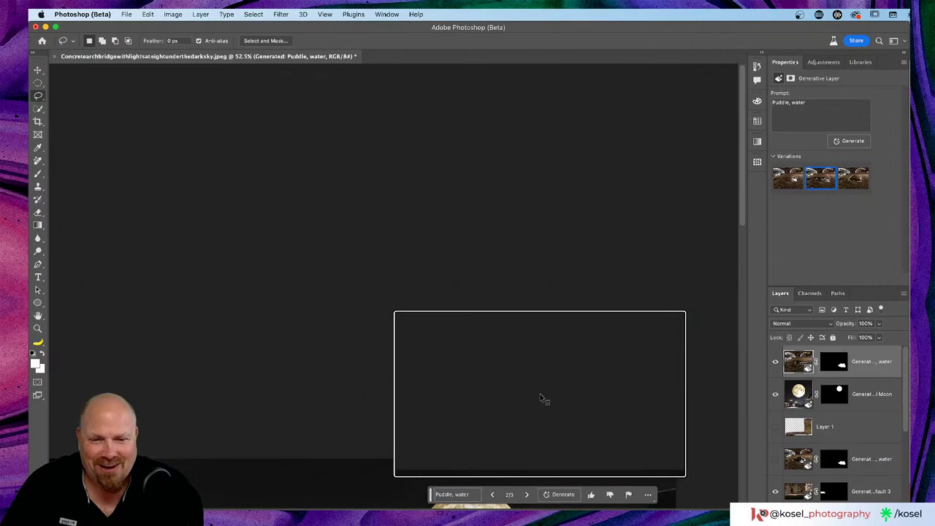
scroll(540, 398, down, 12)
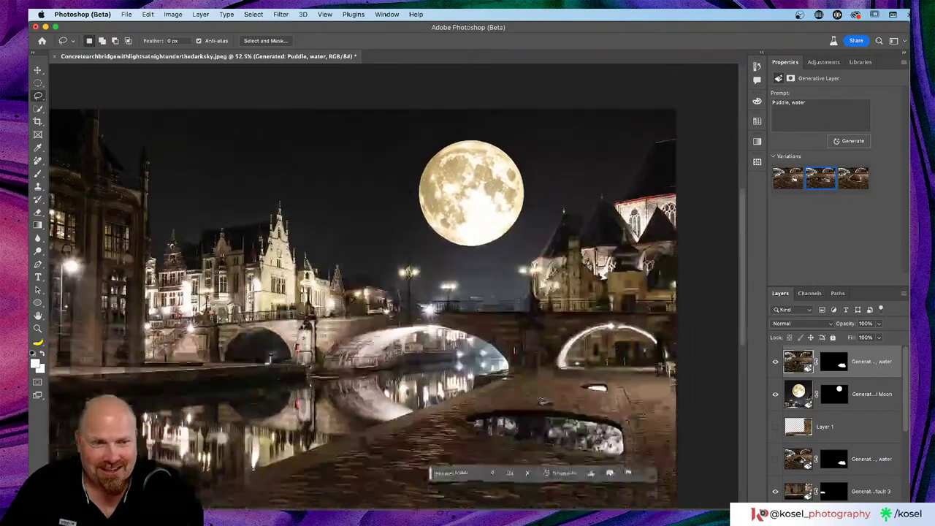
scroll(541, 398, up, 4)
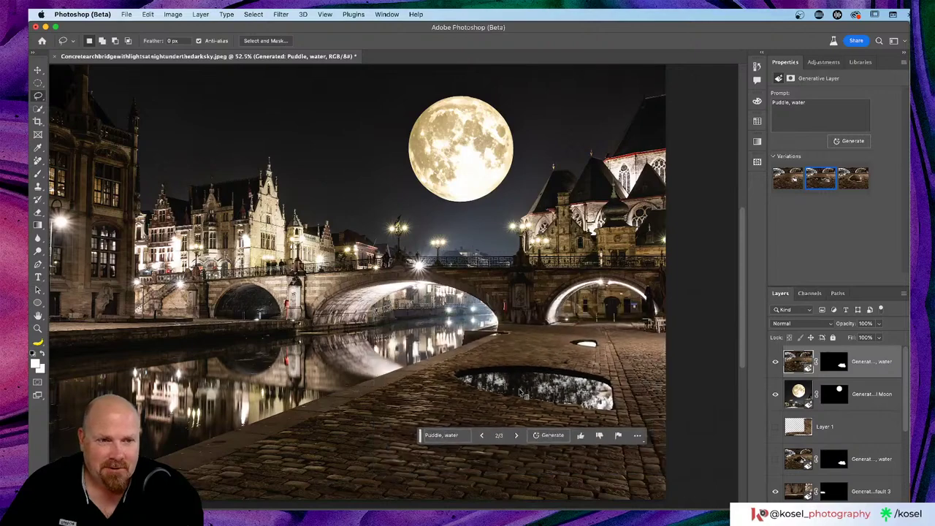
click(854, 182)
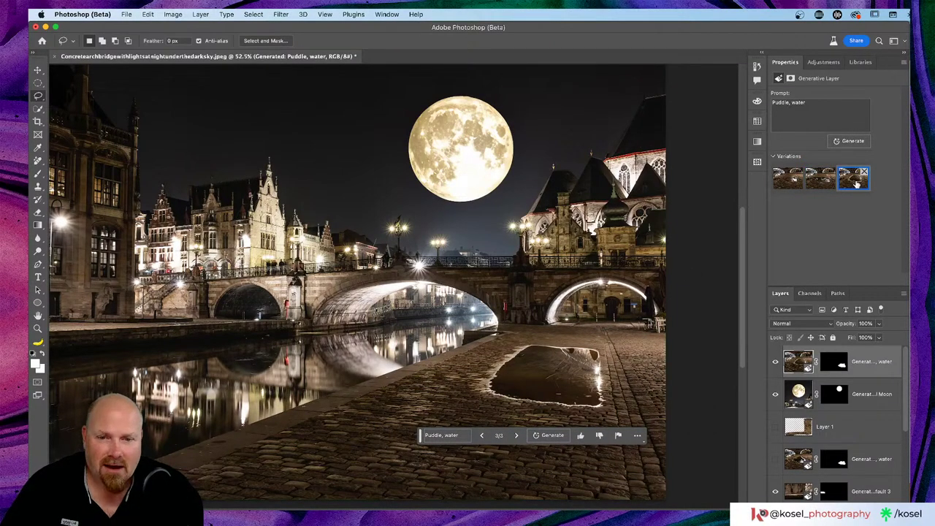
click(787, 182)
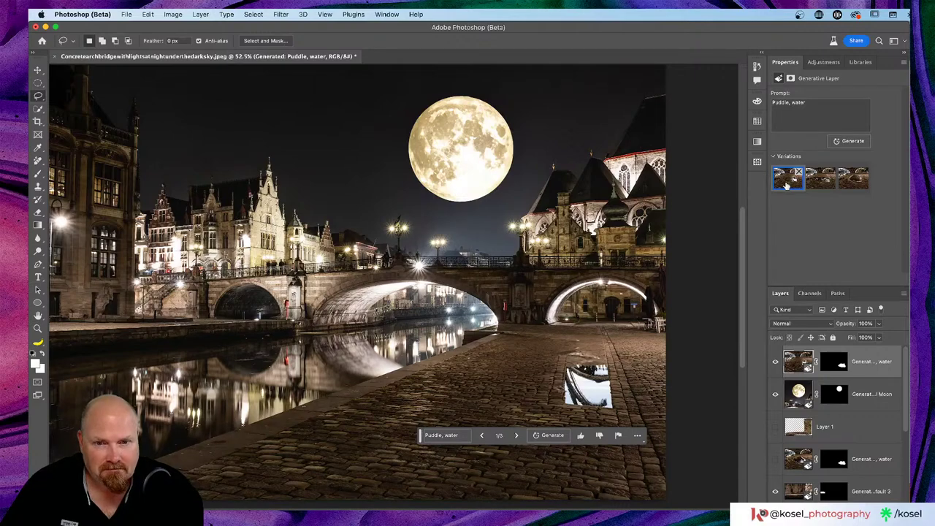
- Rate the puddle thumbs-down, generate and compare more variations, then delete the puddle layer
click(598, 436)
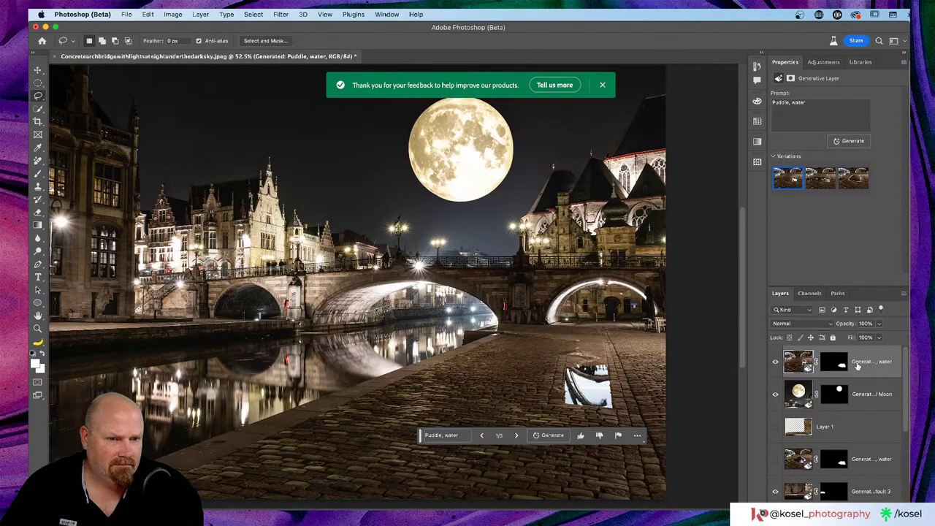
click(851, 141)
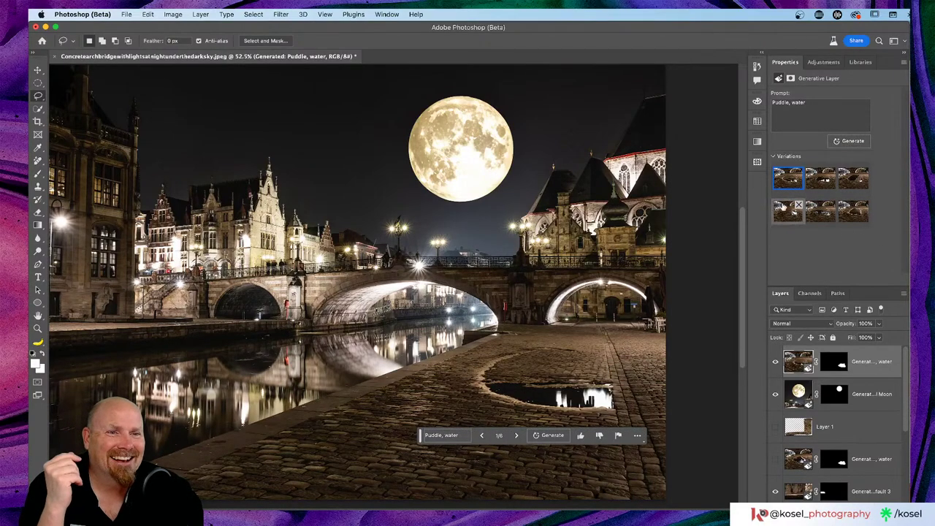
click(812, 182)
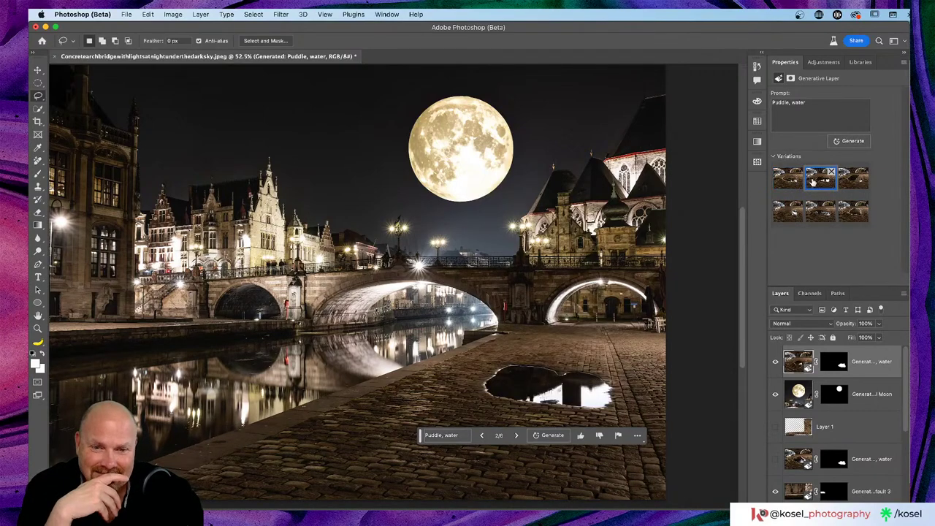
click(850, 182)
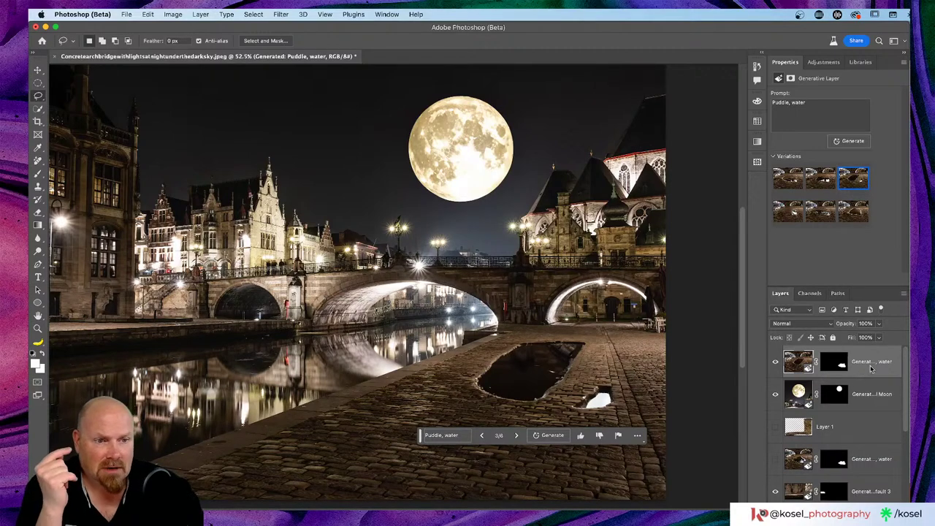
key(Delete)
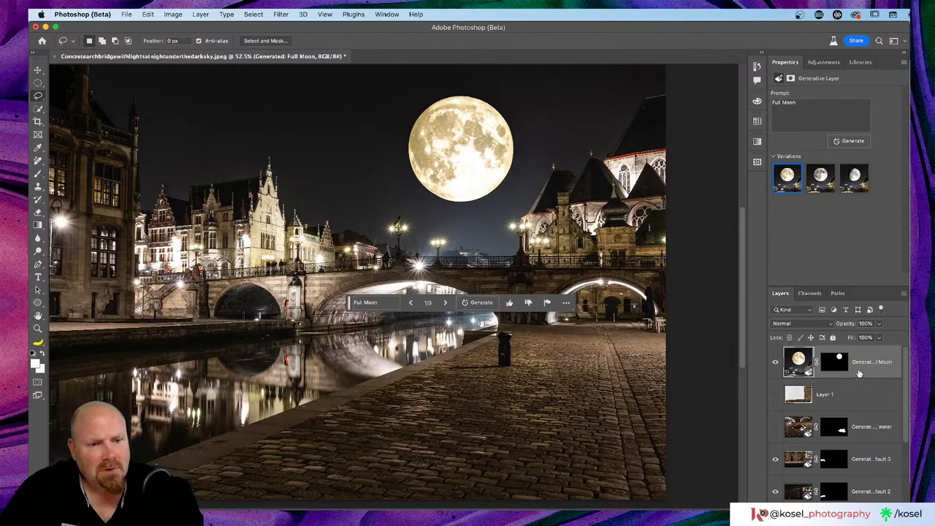
- Show Layer 1 again, briefly preview the generated water layer, and leave it hidden
scroll(858, 374, down, 2)
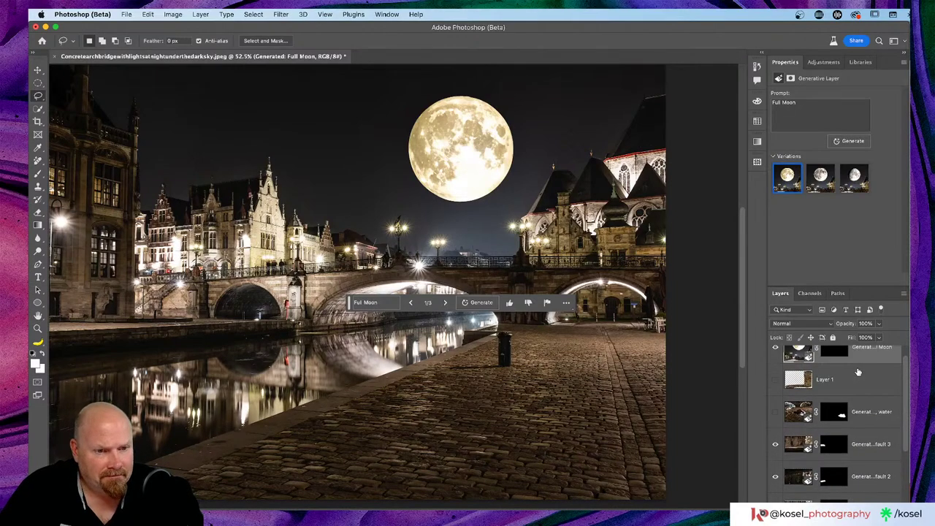
click(775, 380)
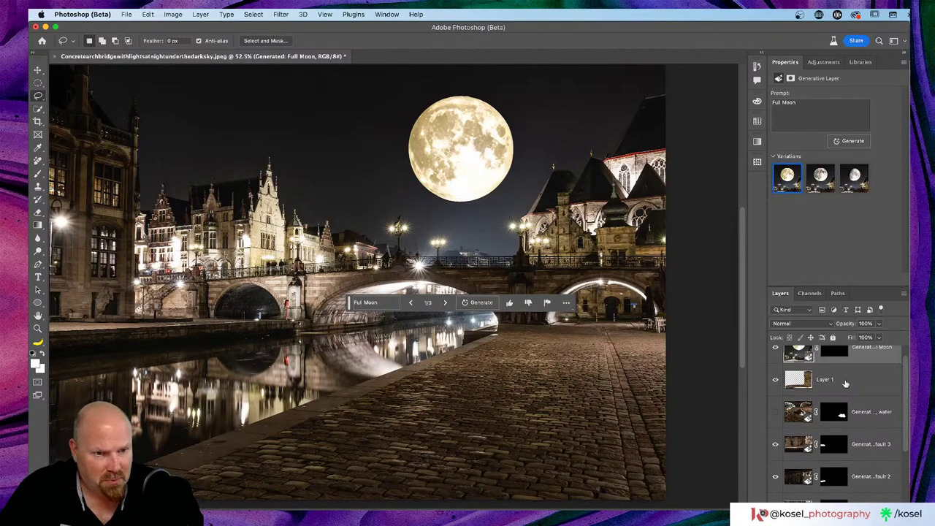
scroll(845, 384, down, 2)
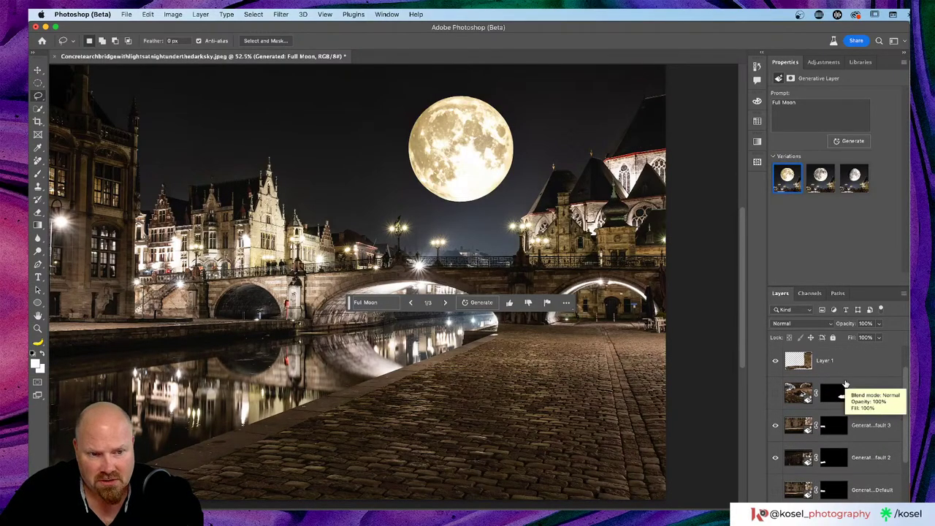
click(775, 393)
click(775, 393)
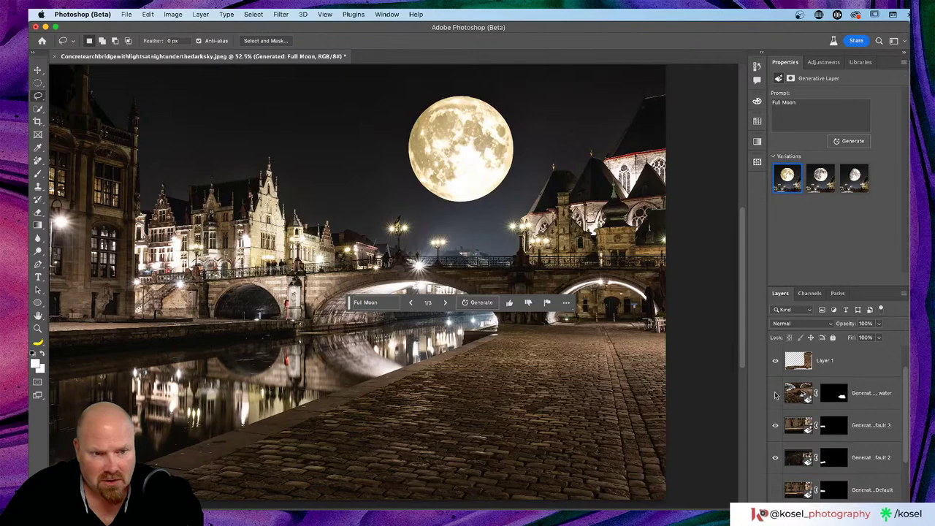
scroll(776, 395, down, 3)
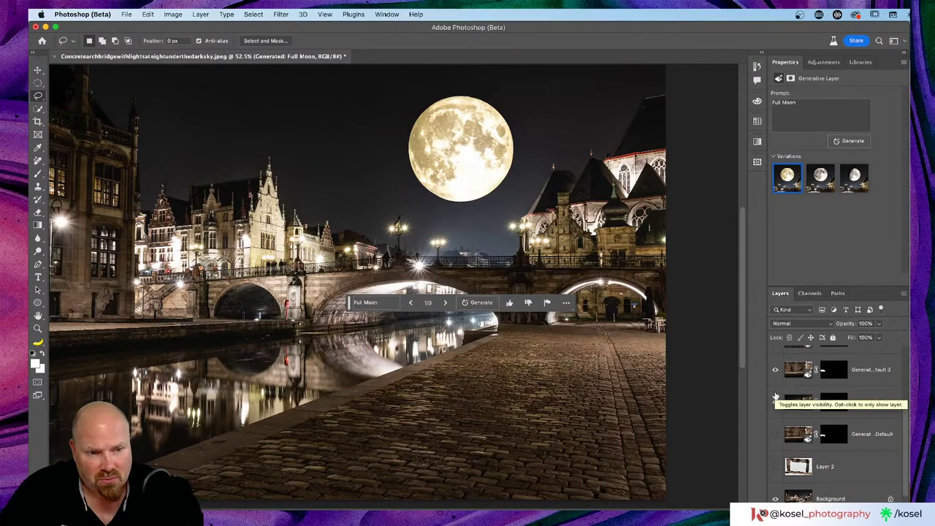
scroll(776, 397, down, 1)
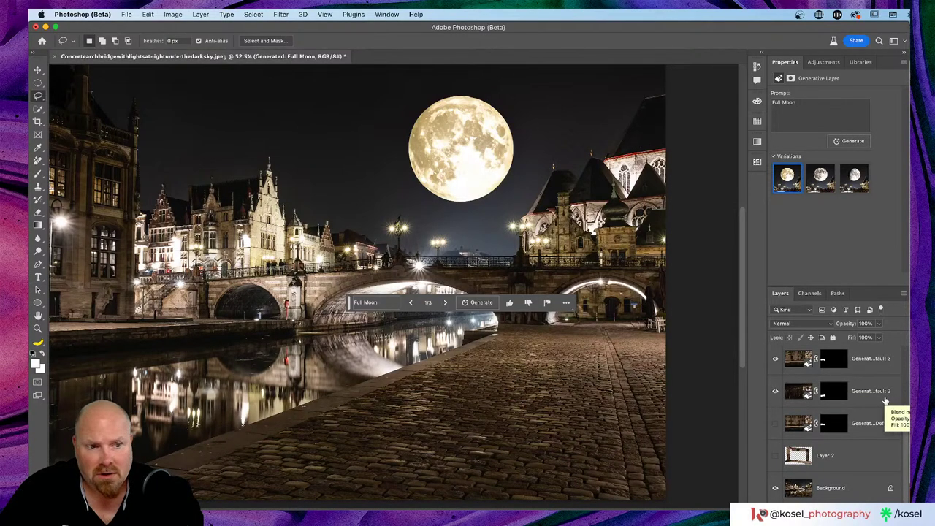
scroll(890, 399, up, 3)
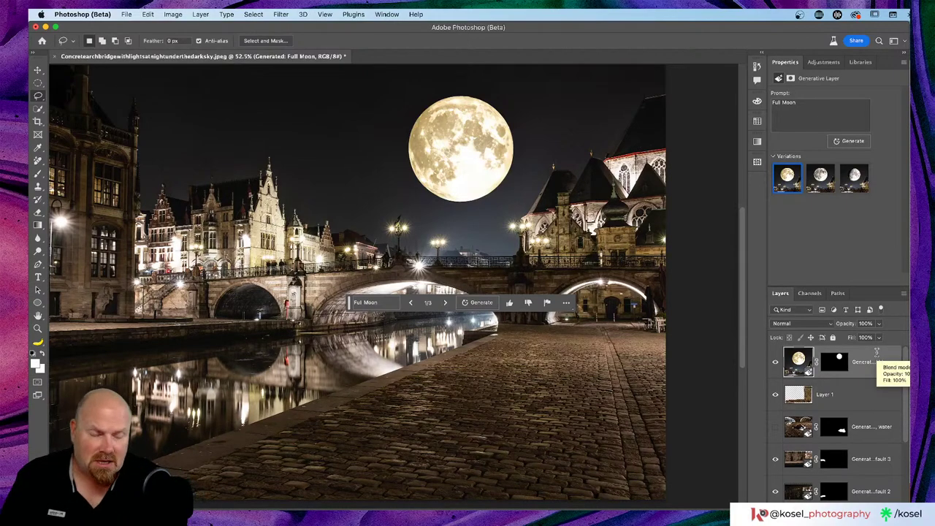
- Stamp visible layers into a new Layer 3, select the layers beneath and unlock Background
key(super+alt+shift+e)
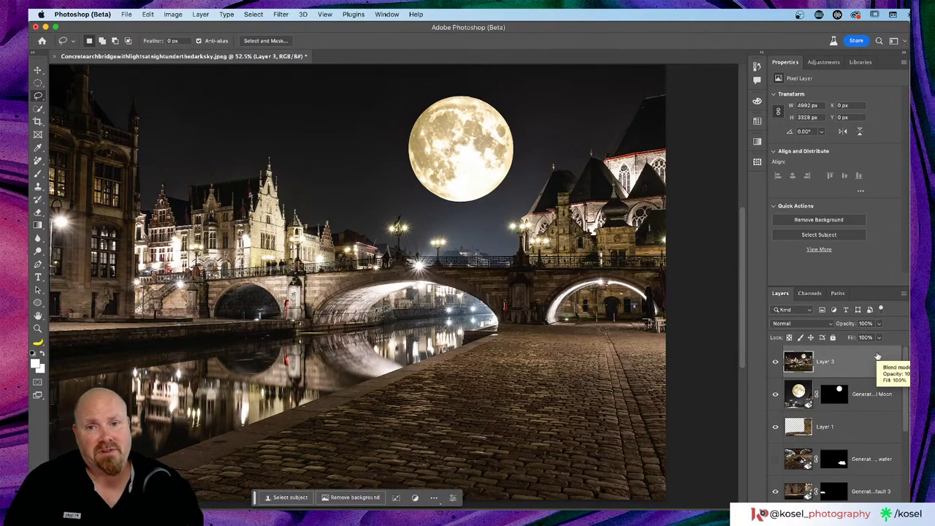
scroll(876, 356, down, 3)
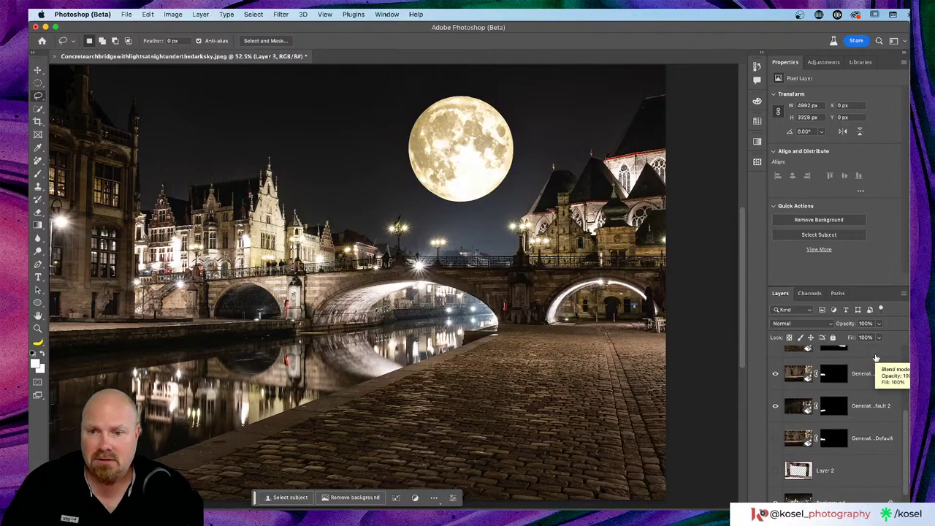
scroll(877, 358, up, 3)
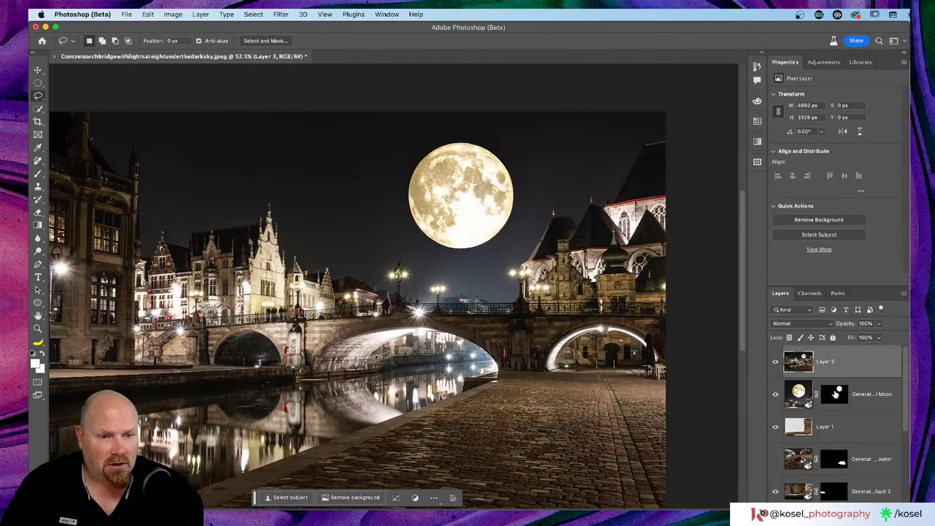
click(882, 394)
scroll(879, 400, down, 4)
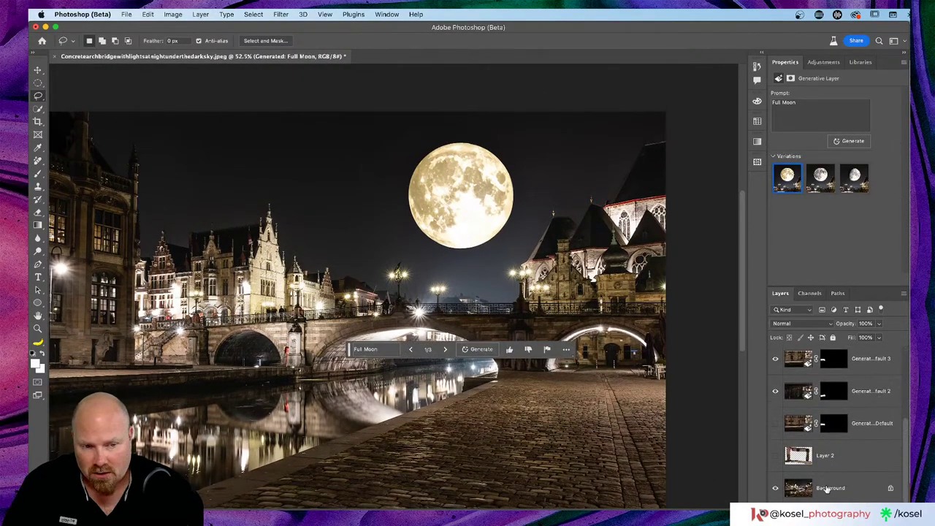
shift+click(880, 489)
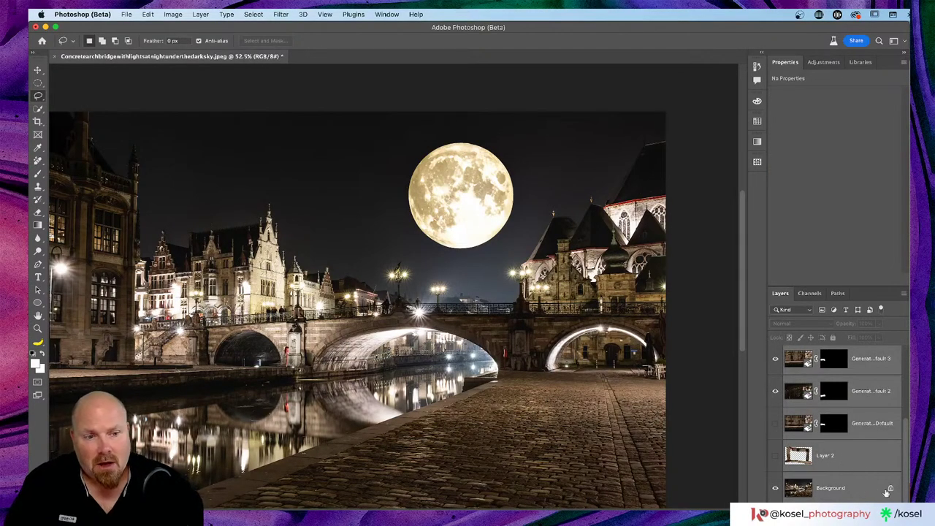
click(889, 488)
- Group all original layers into a group named 'OG' and hide it
scroll(866, 474, up, 4)
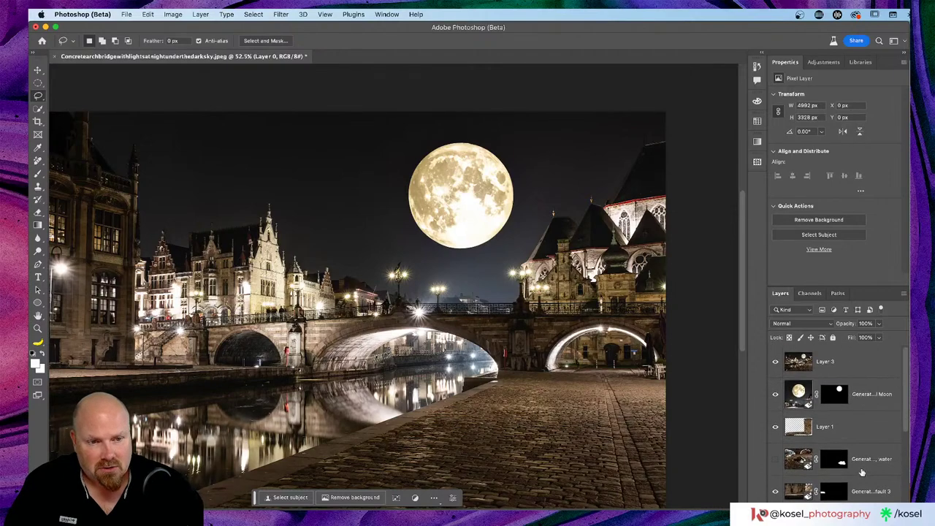
shift+click(870, 382)
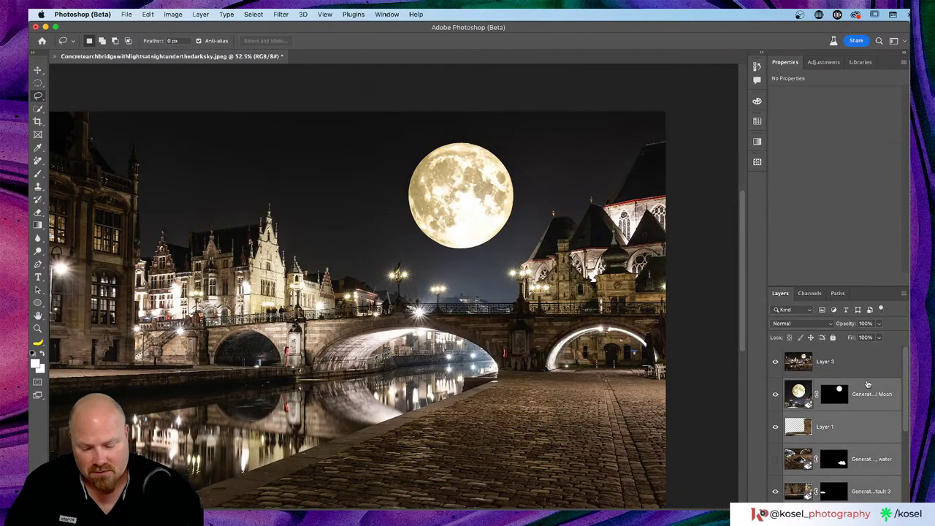
key(super+g)
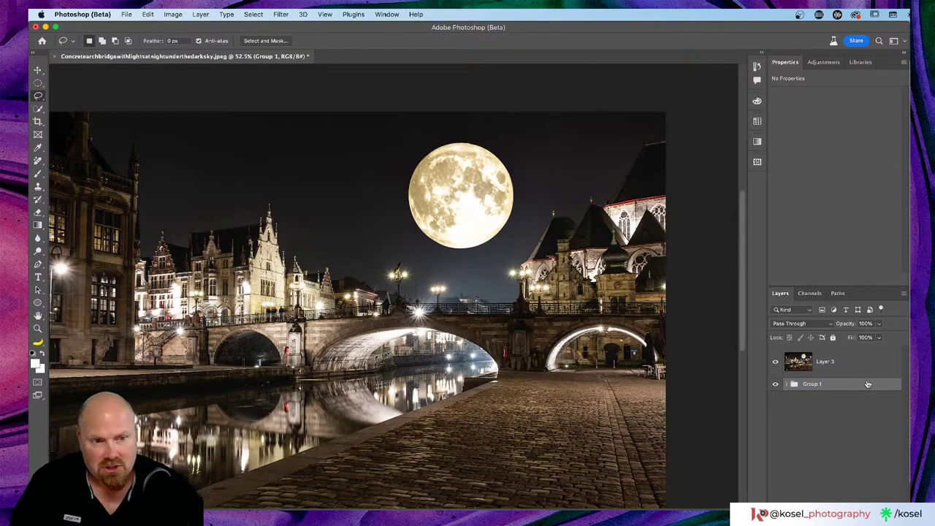
double_click(814, 384)
text(OG)
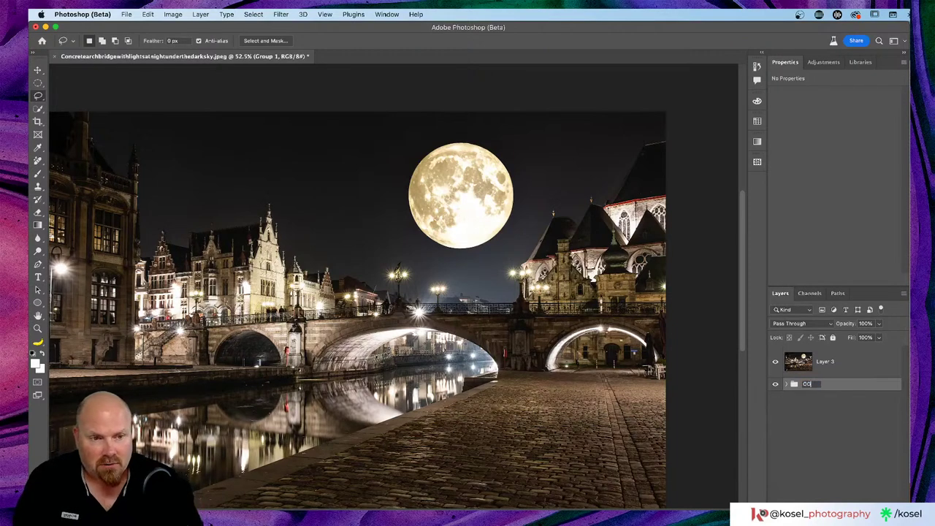
key(Return)
click(851, 369)
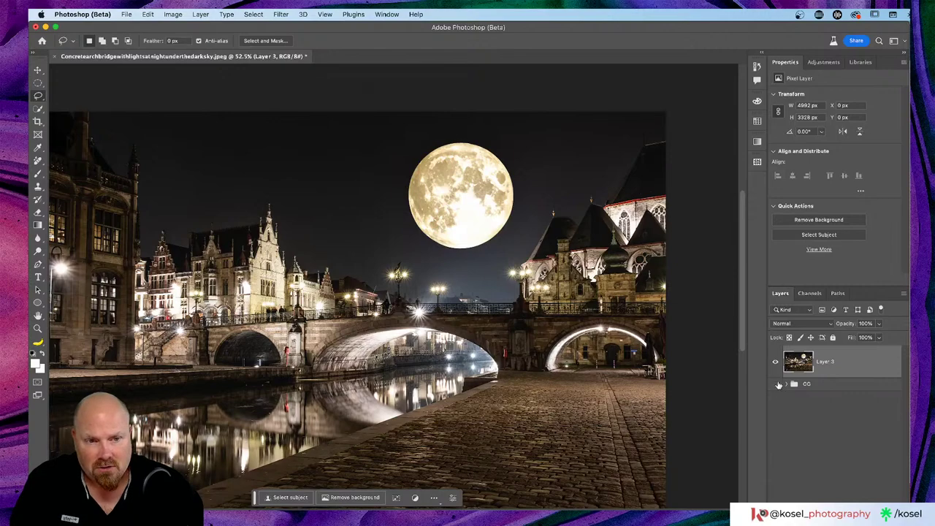
click(777, 383)
- Lasso an oval patch of cobblestones in front of the bridge
scroll(478, 365, down, 2)
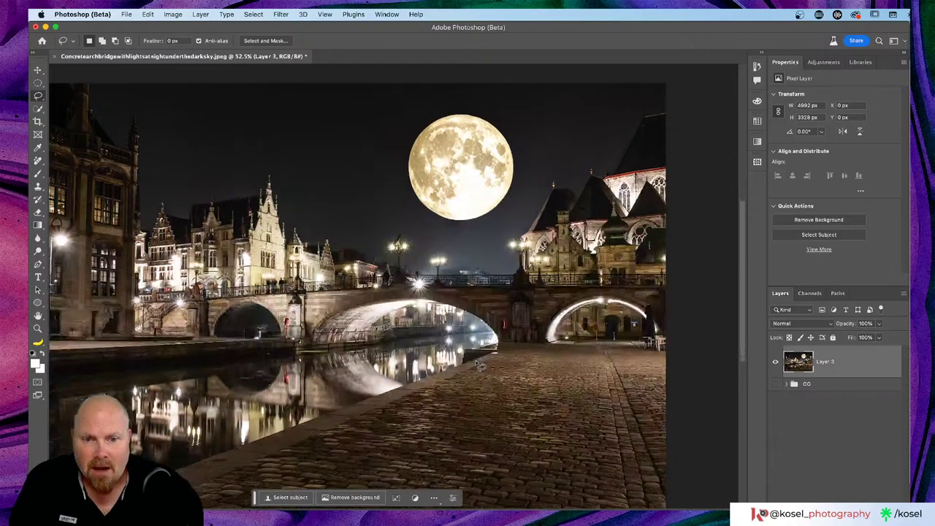
scroll(480, 366, down, 3)
scroll(481, 366, right, 1)
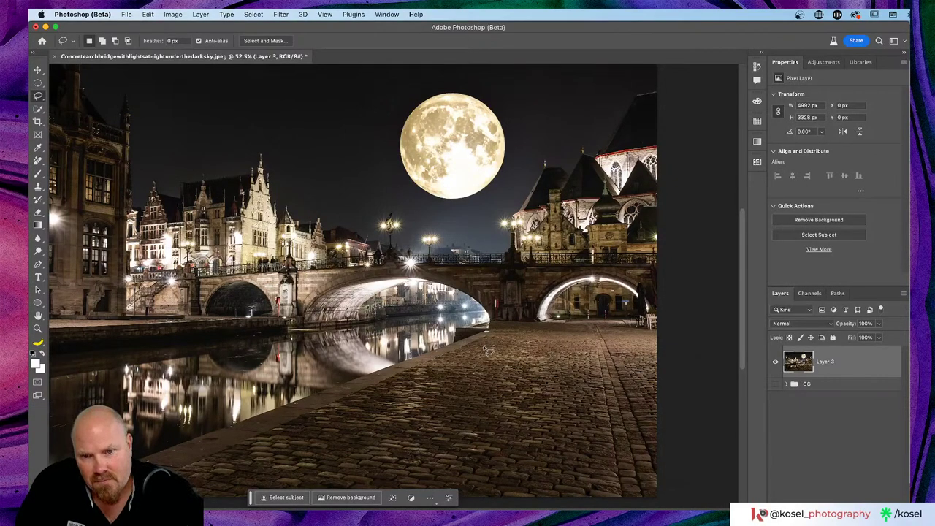
mouse_move(488, 350)
mouse_down()
mouse_move(396, 384)
mouse_move(371, 406)
mouse_move(360, 447)
mouse_move(438, 486)
mouse_move(600, 489)
mouse_move(619, 454)
mouse_move(610, 361)
mouse_move(544, 334)
mouse_up()
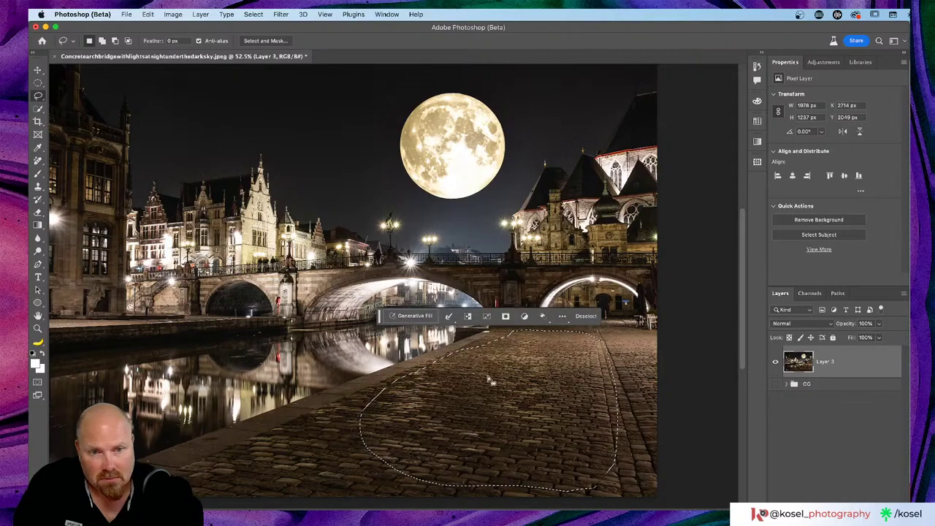
- Start a Generative Fill and enter the prompt 'wet ground' instead of 'Pudd'
click(411, 315)
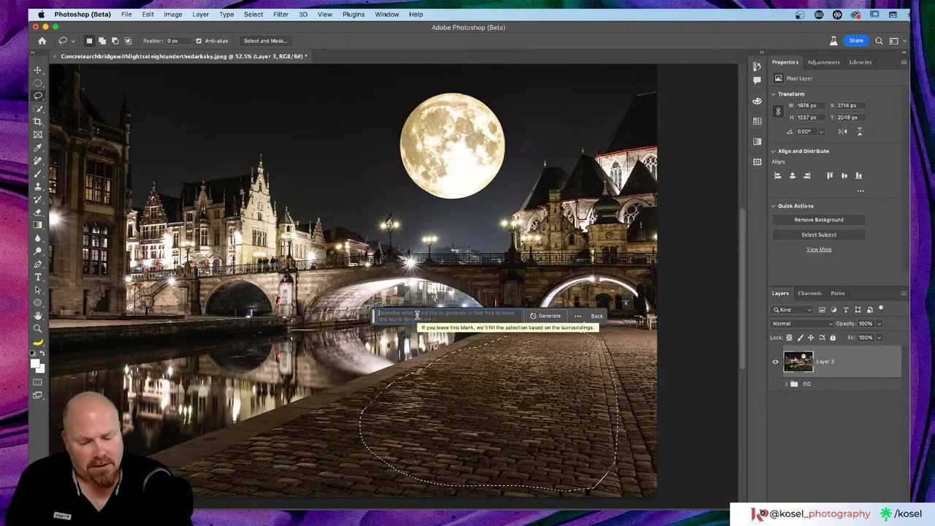
text(Pudd)
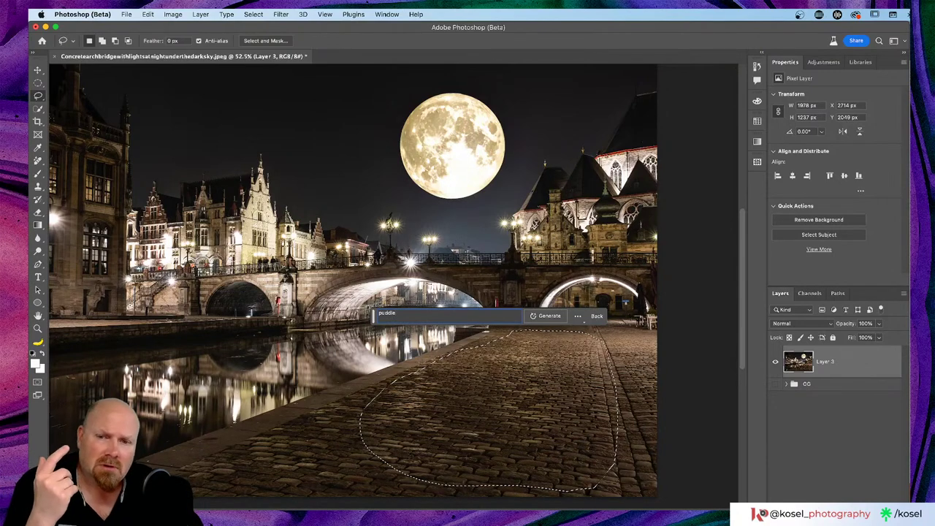
key(BackSpace)
key(BackSpace)
key(BackSpace)
key(BackSpace)
key(BackSpace)
key(BackSpace)
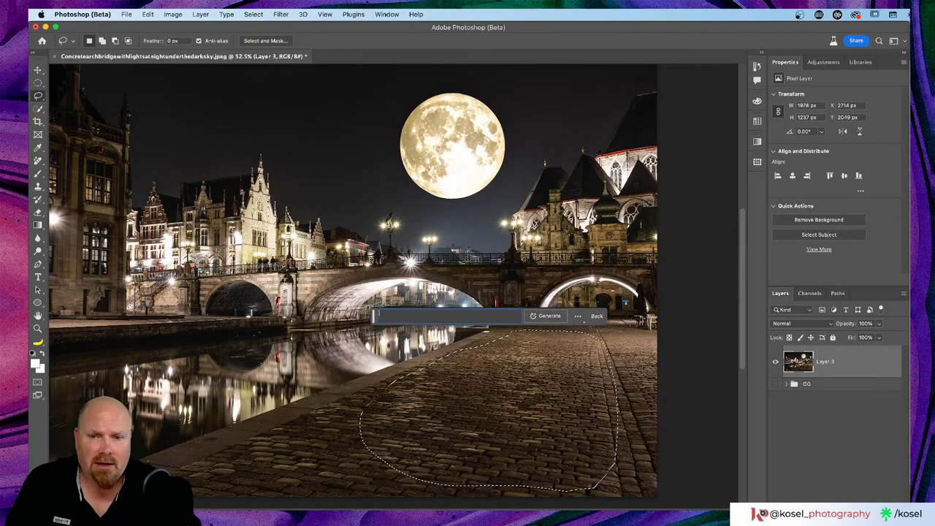
text(wet)
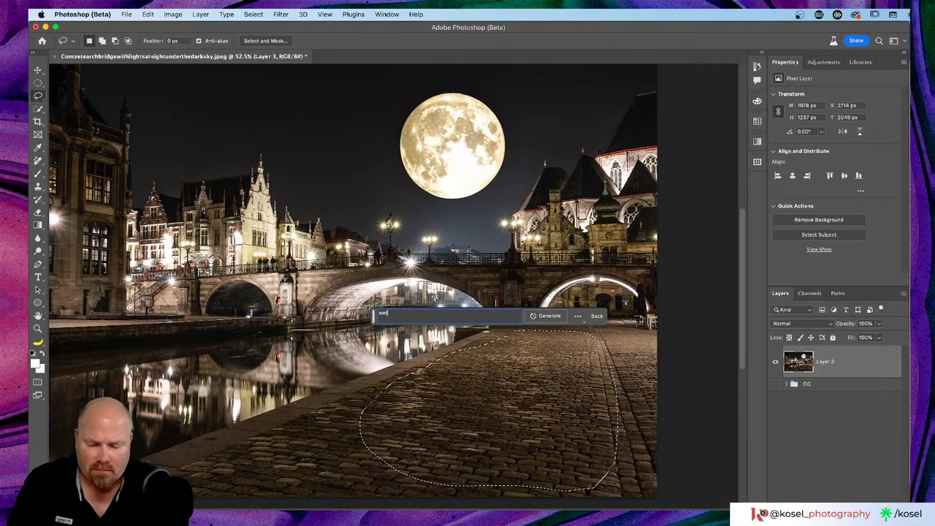
text( ground)
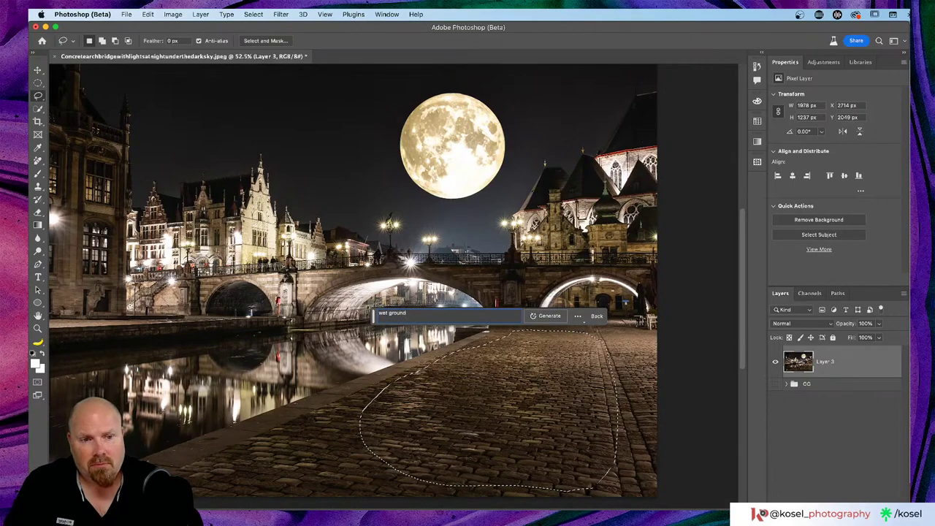
- Generate 'wet ground', preview variations 2 and 3, and keep the reflective variation 1
click(547, 316)
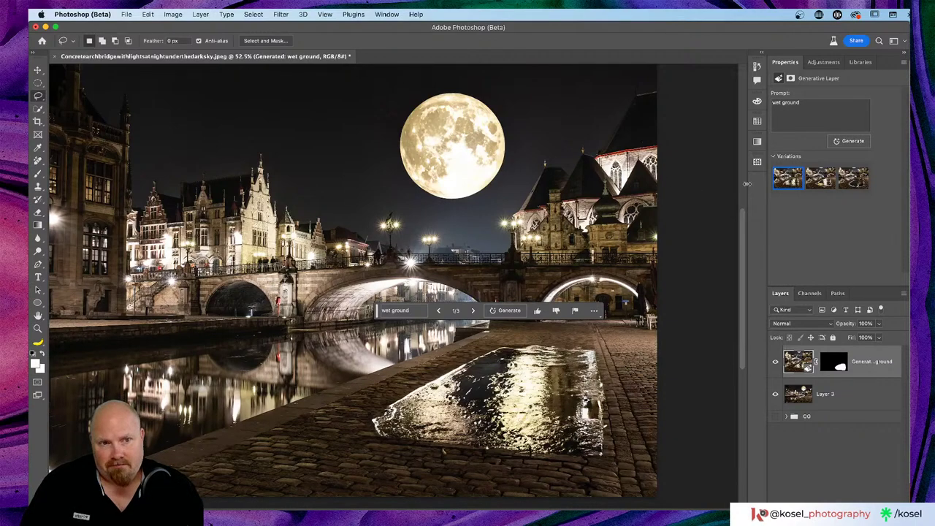
click(822, 182)
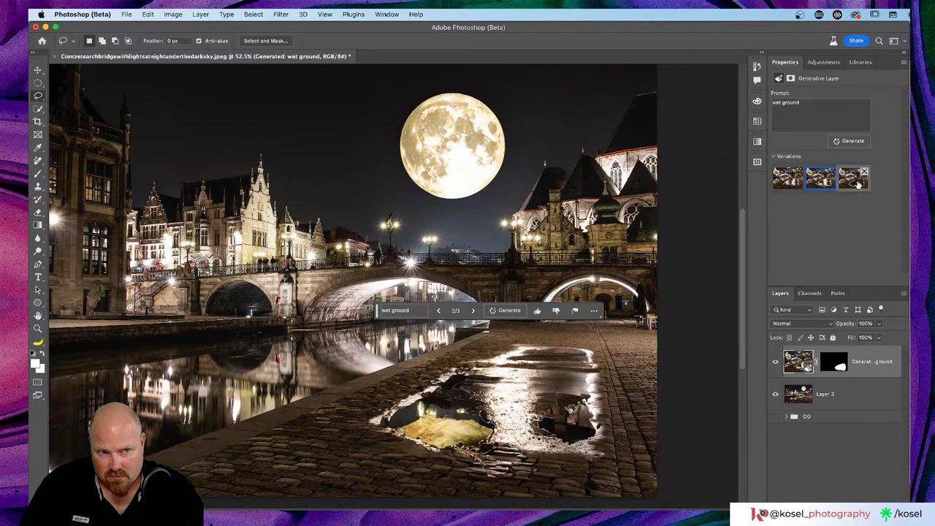
click(858, 184)
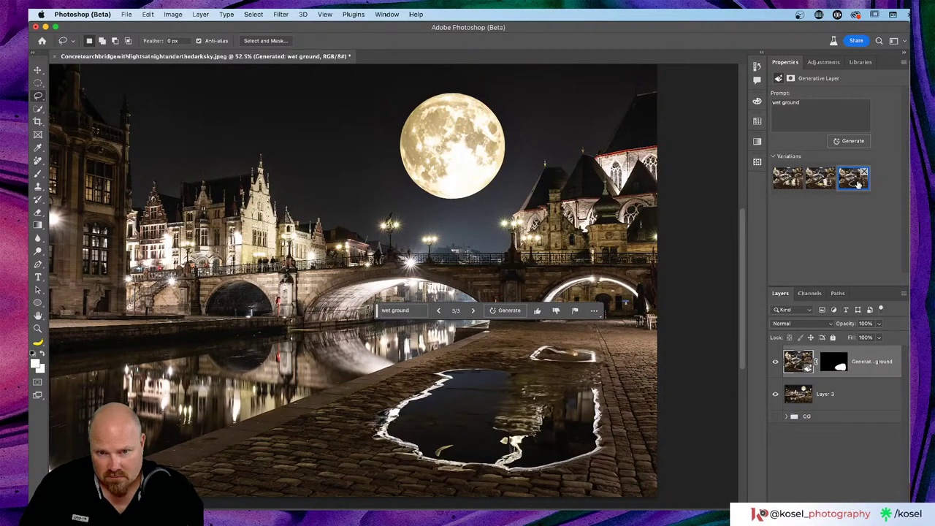
click(782, 183)
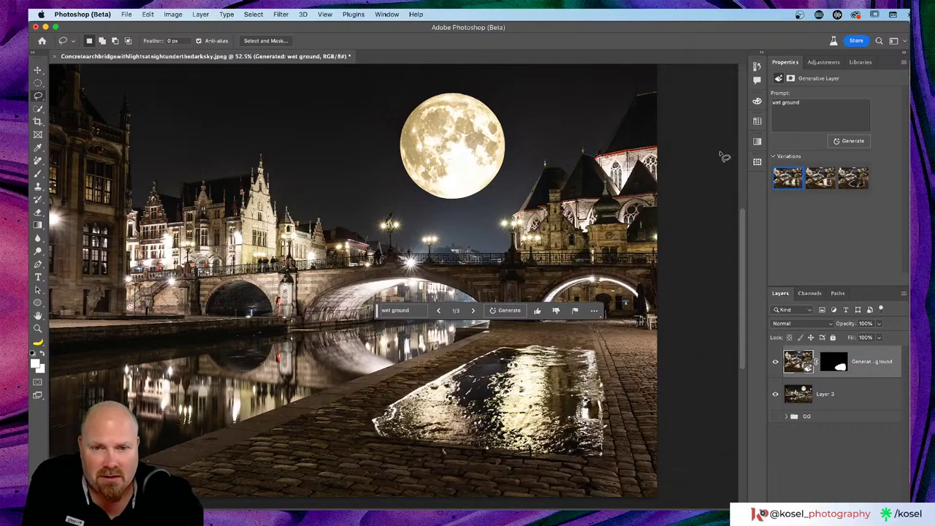
- Generate more wet ground variations, preview them, then delete the wet ground layer
click(850, 141)
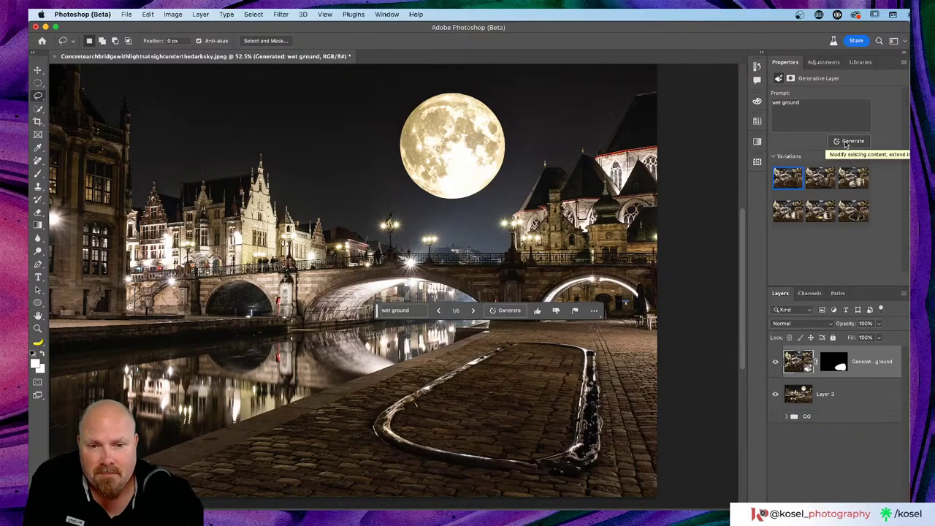
click(821, 182)
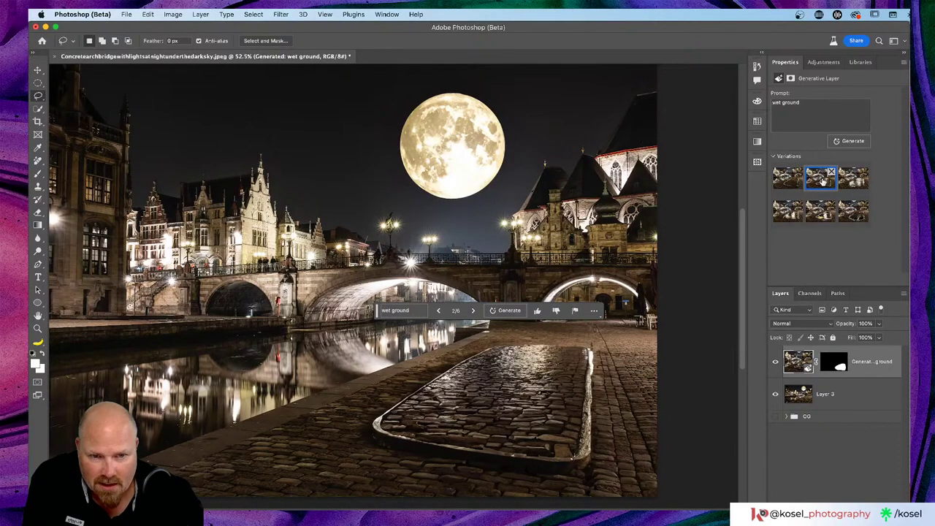
click(853, 182)
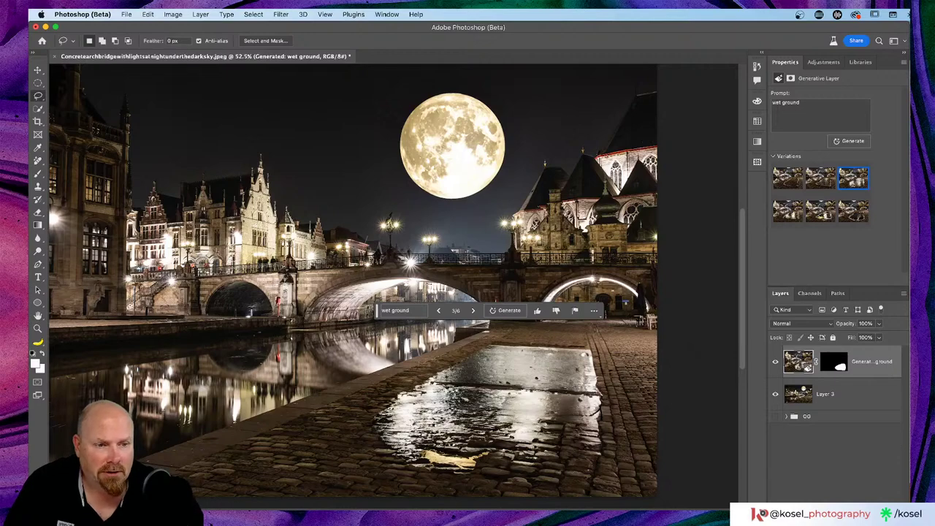
key(Delete)
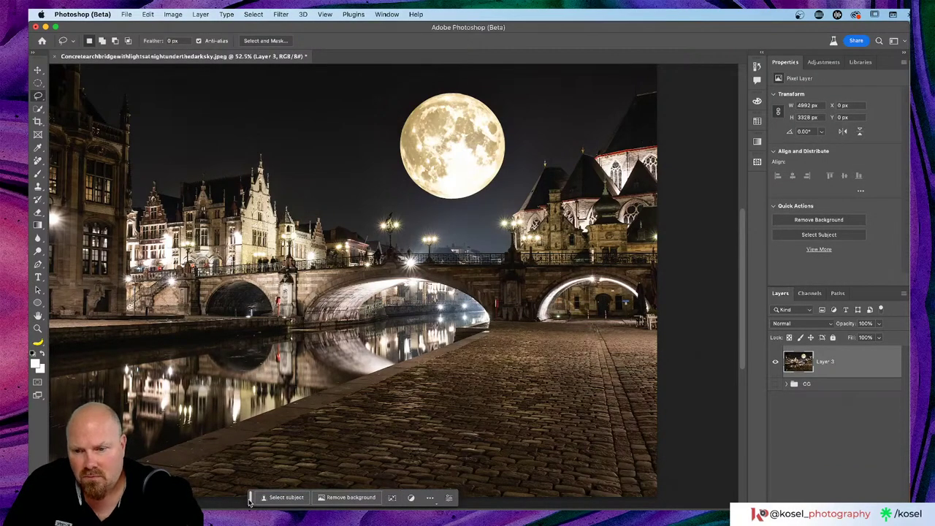
- Move the task bar aside and lasso a patch of foreground cobblestones
drag(252, 497, 78, 376)
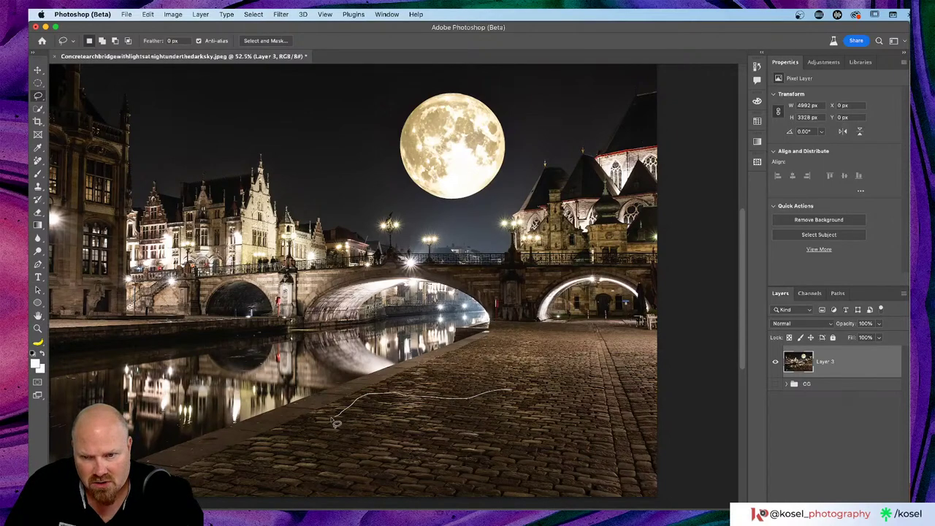
mouse_move(333, 422)
mouse_down()
mouse_move(313, 432)
mouse_move(327, 466)
mouse_up()
drag(409, 481, 513, 500)
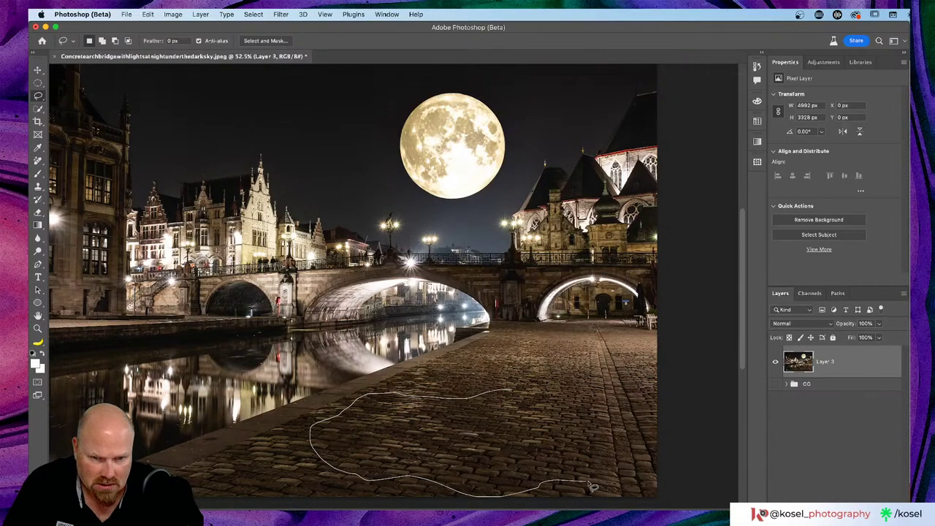
drag(618, 454, 565, 422)
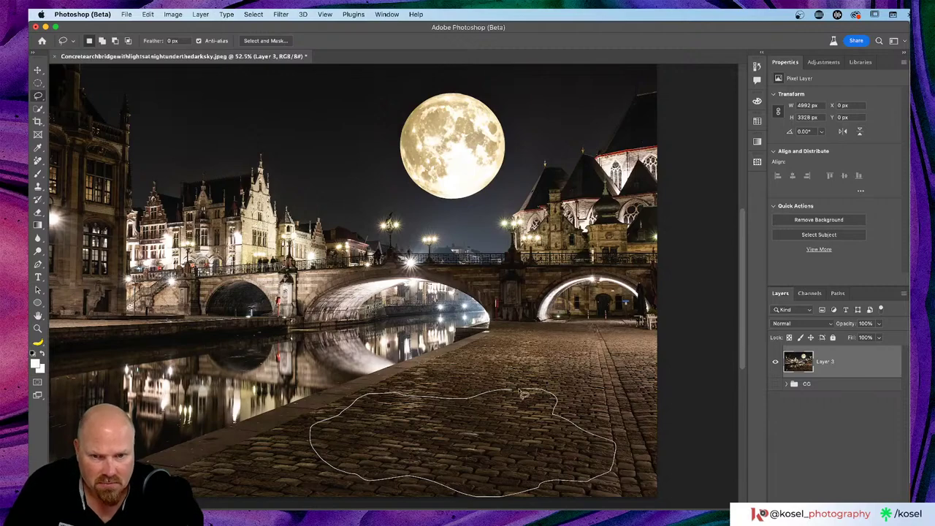
drag(523, 393, 522, 392)
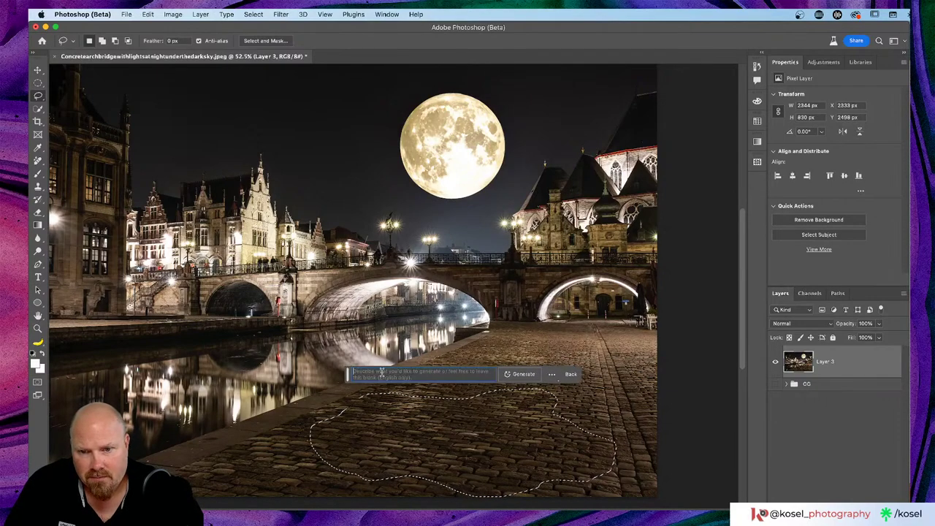
- Generate a fill with the prompt 'rain covered cobble stones, moon refelection'
mouse_move(381, 372)
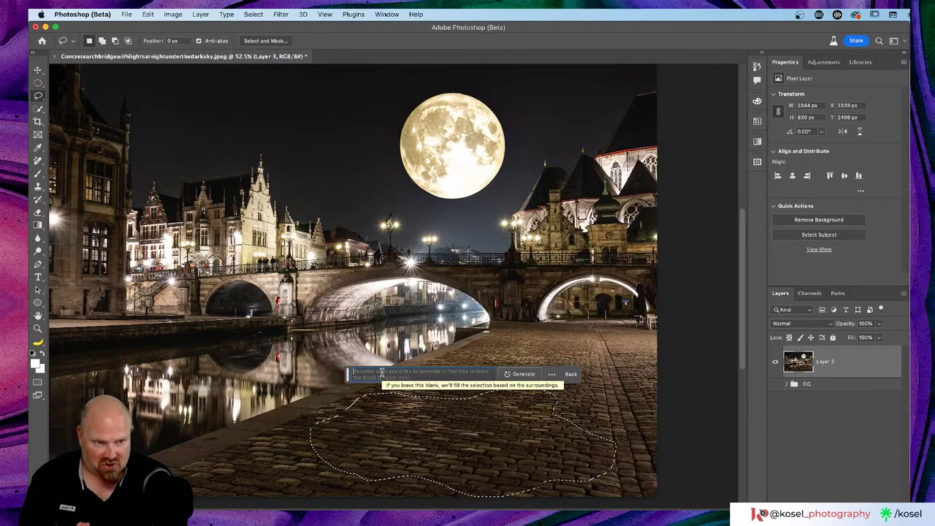
click(381, 372)
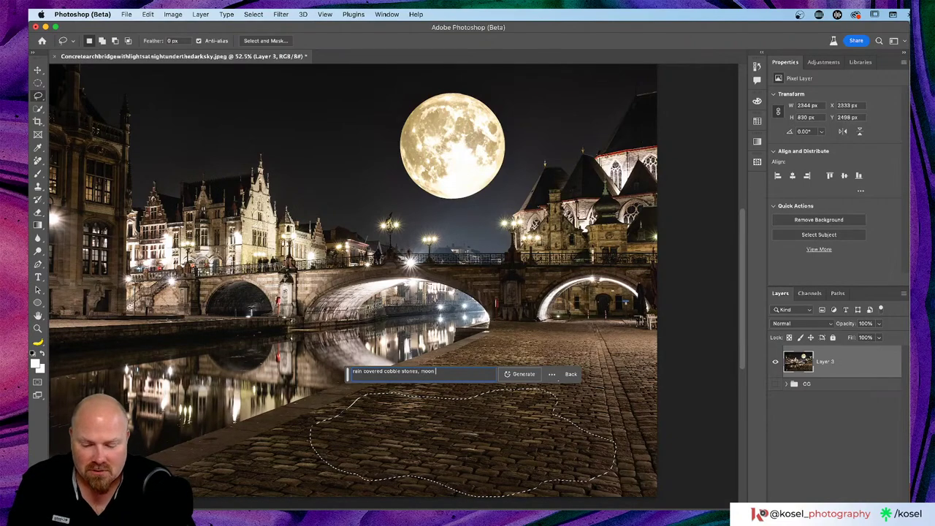
text(ection)
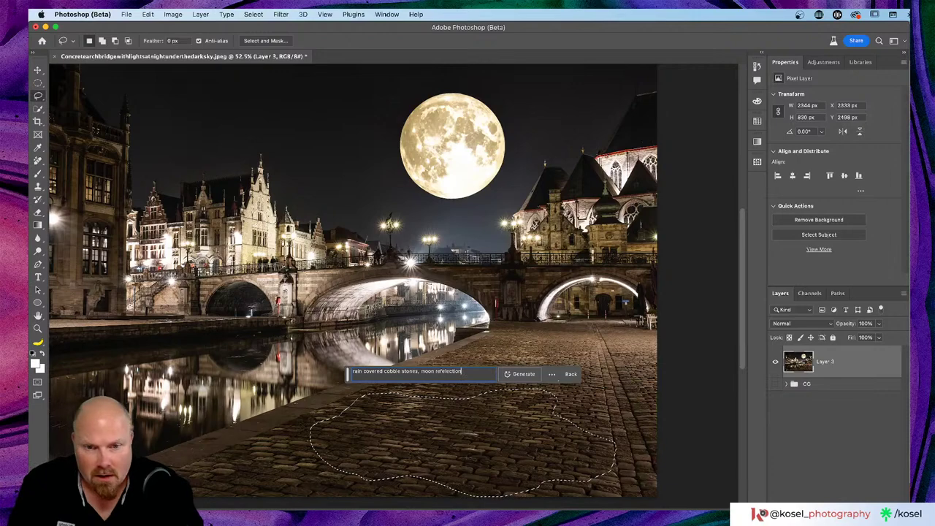
click(528, 377)
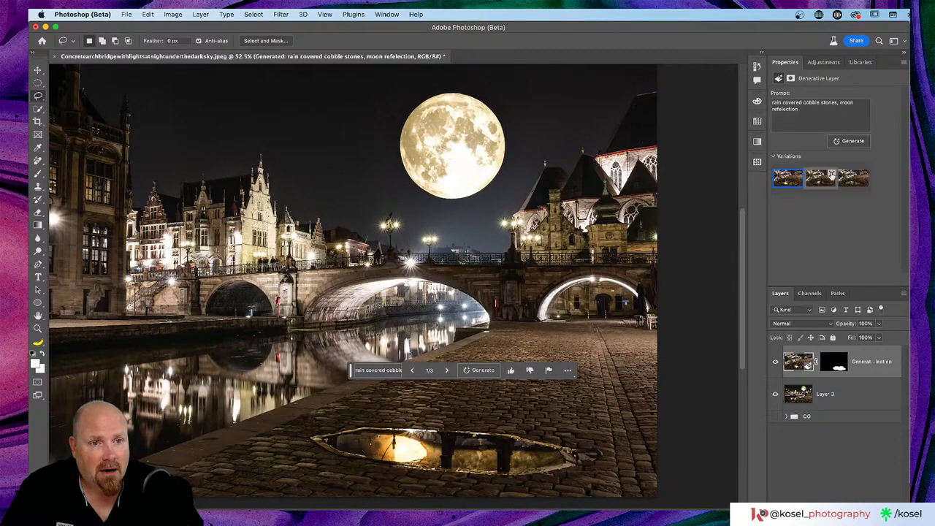
- Compare the three rain-puddle variations, returning to the first
click(818, 184)
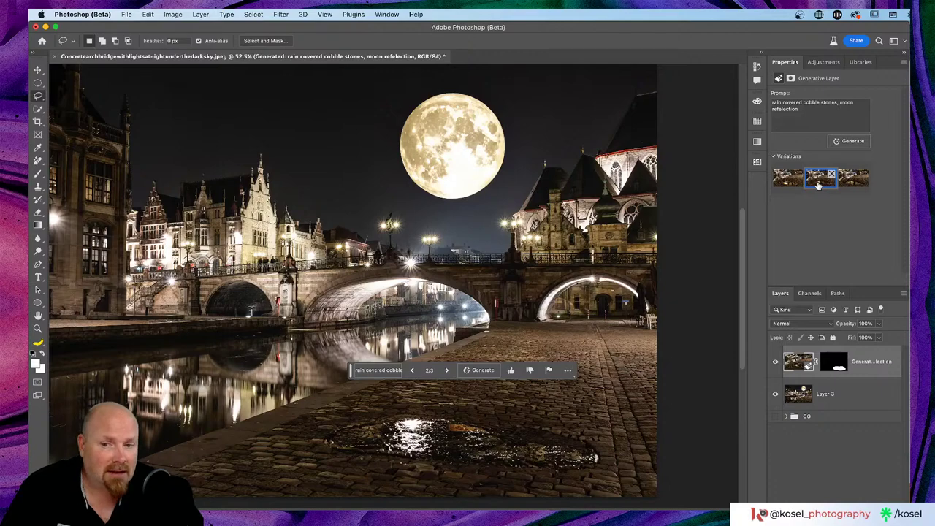
click(850, 183)
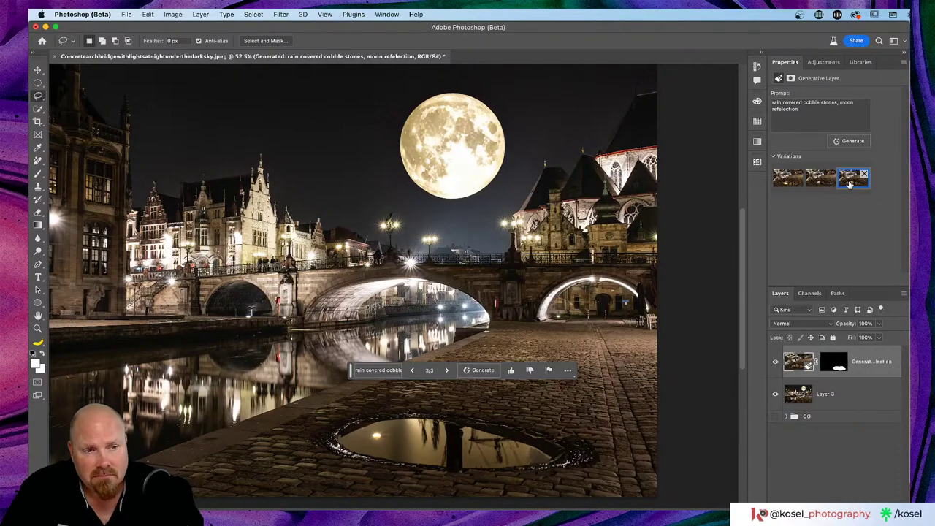
click(784, 184)
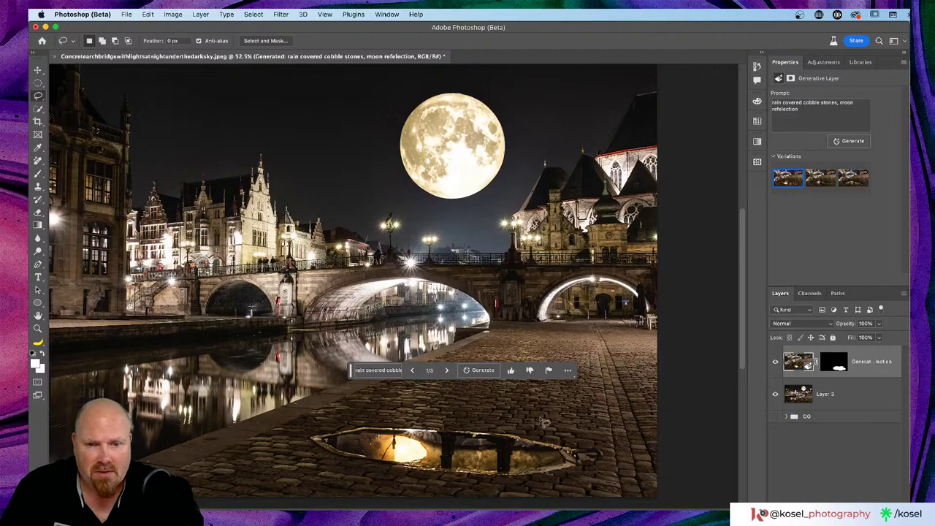
- Hide the rain-cobblestone layer, submit feedback, dismiss the banner, and select Layer 3
click(775, 363)
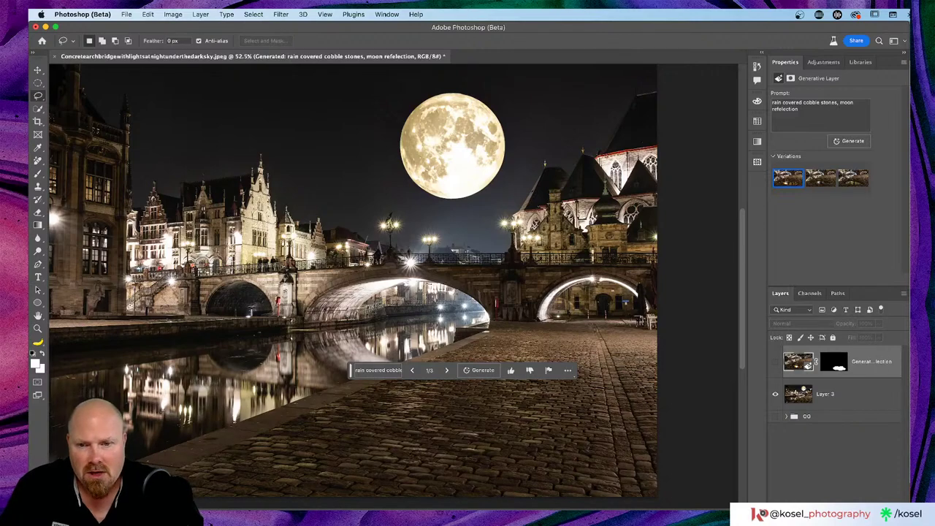
click(529, 370)
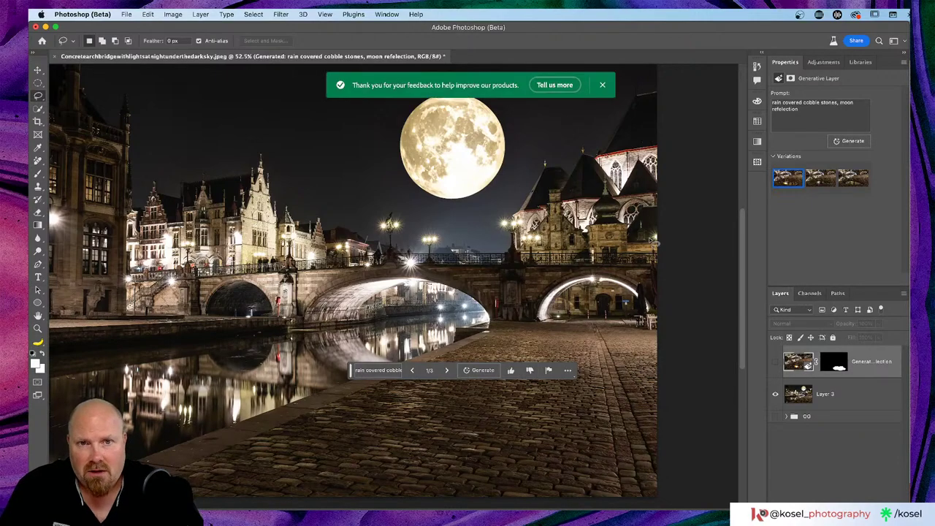
click(602, 85)
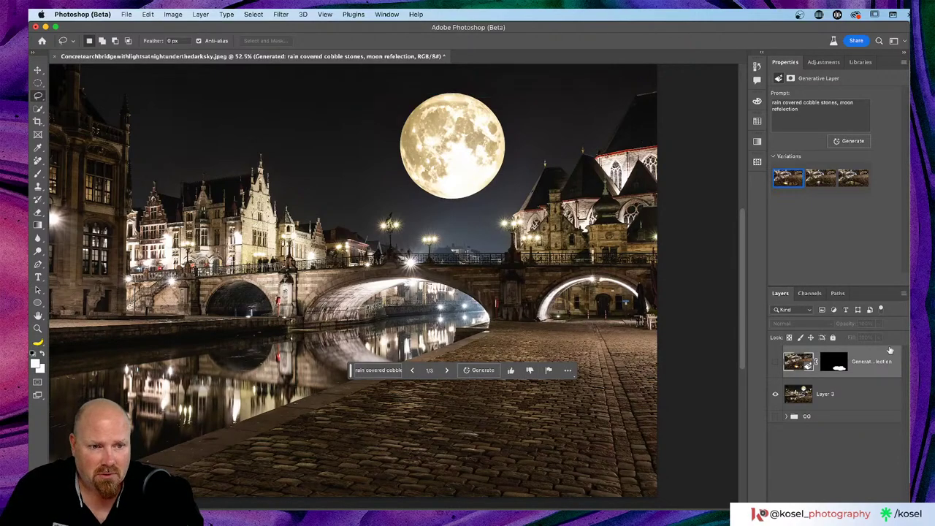
click(864, 396)
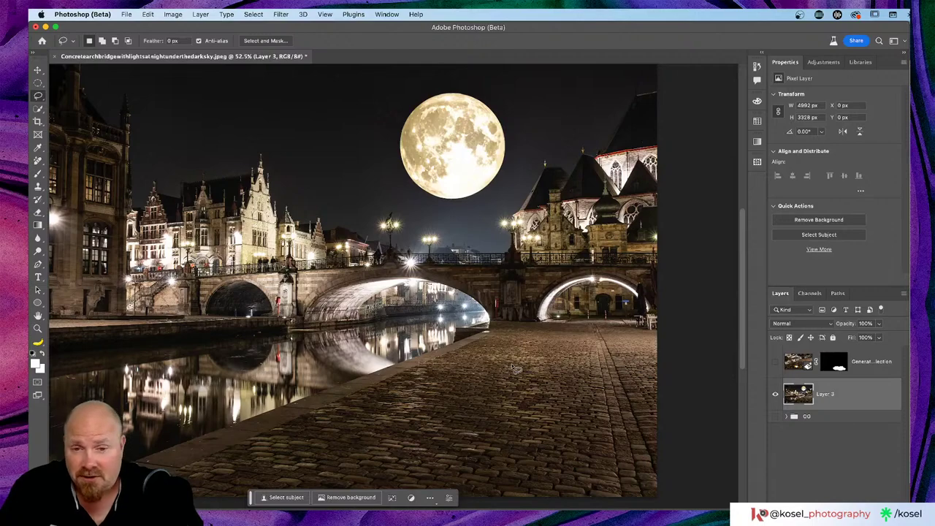
- Lasso a cobblestone patch near the canal and generate a fill with the prompt 'Puddle'
mouse_move(511, 361)
mouse_down()
mouse_move(417, 372)
mouse_move(381, 391)
mouse_move(383, 413)
mouse_move(415, 457)
mouse_move(443, 456)
mouse_move(473, 433)
mouse_move(520, 433)
mouse_move(543, 423)
mouse_move(579, 382)
mouse_move(532, 361)
mouse_up()
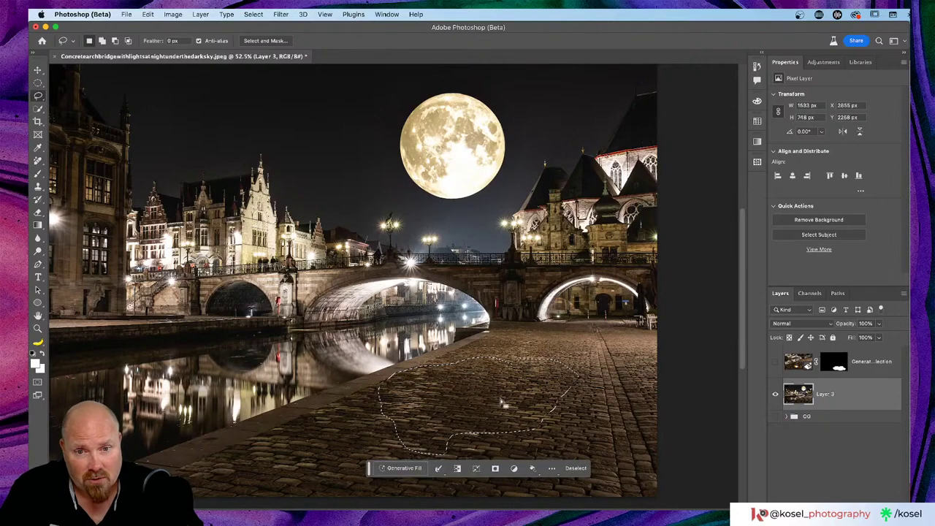
click(391, 469)
text(P)
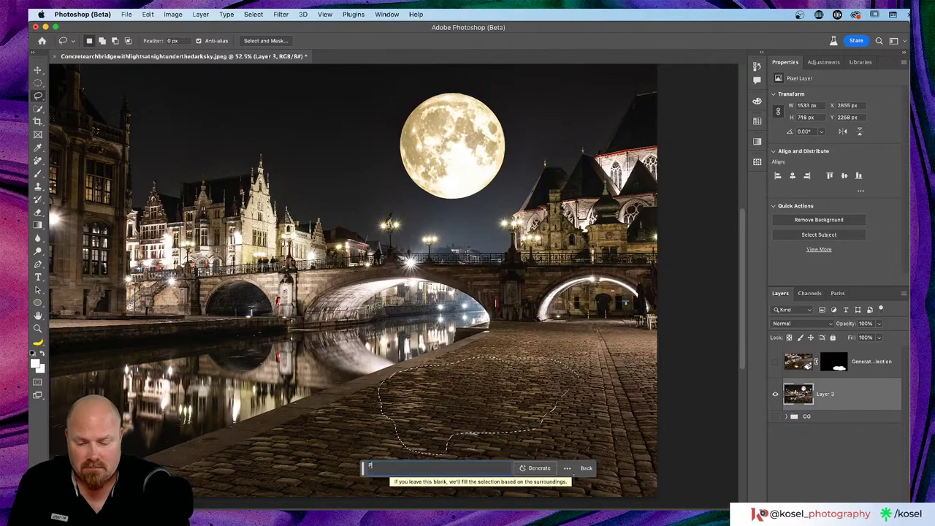
text(uddle)
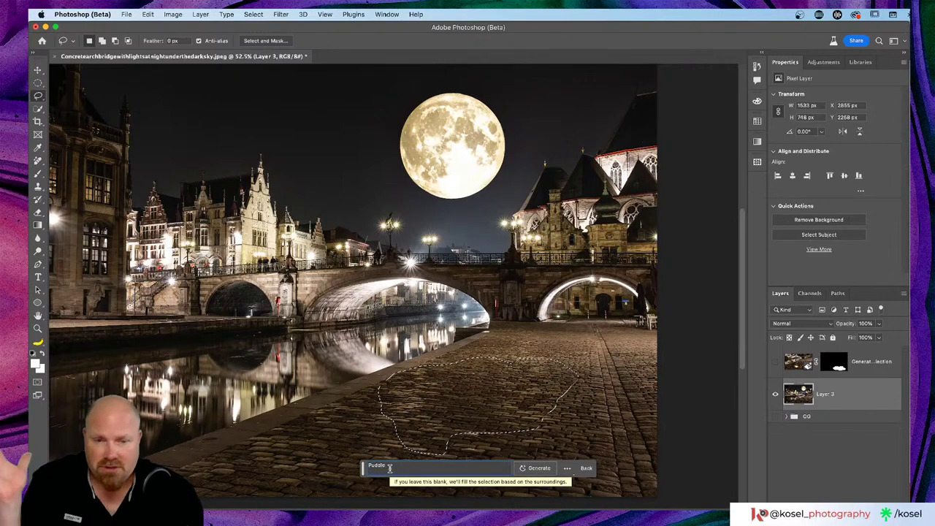
click(540, 469)
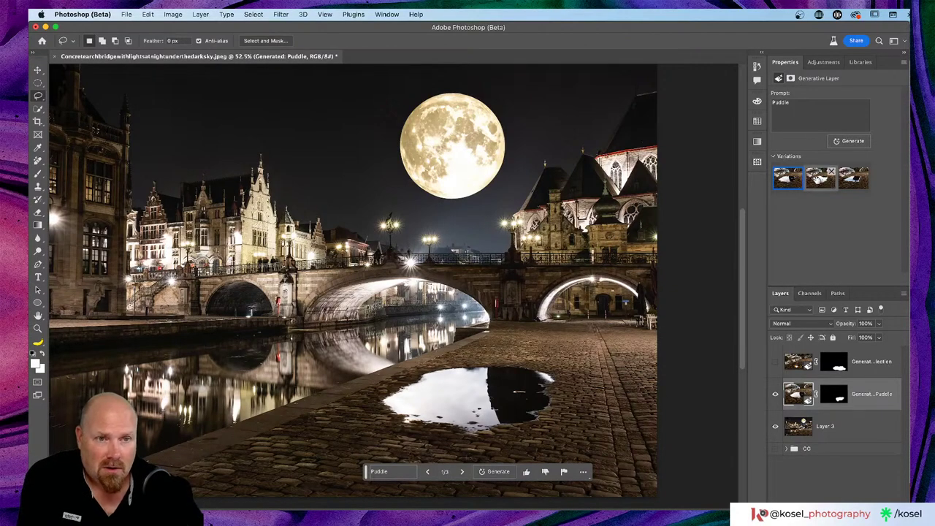
- Preview puddle variations 2 and 3, keep variation 1, and fit the image on screen
click(820, 177)
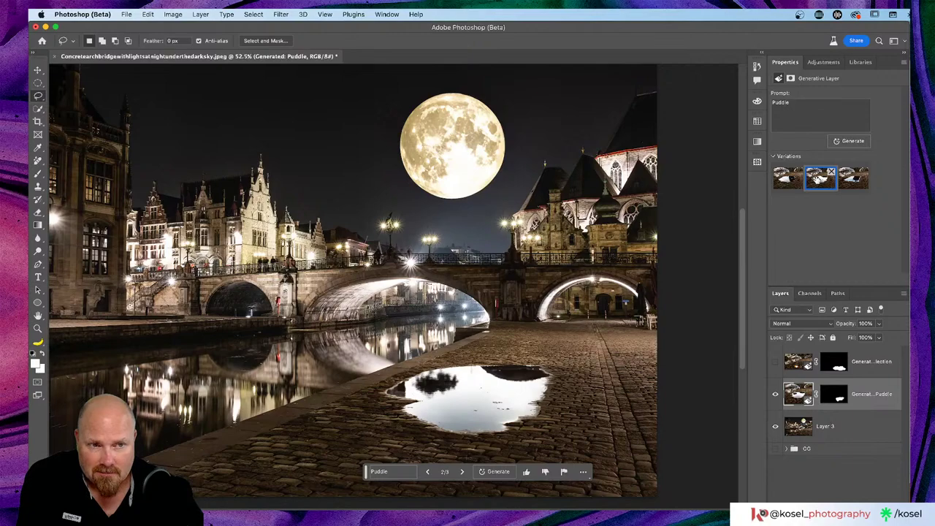
click(853, 181)
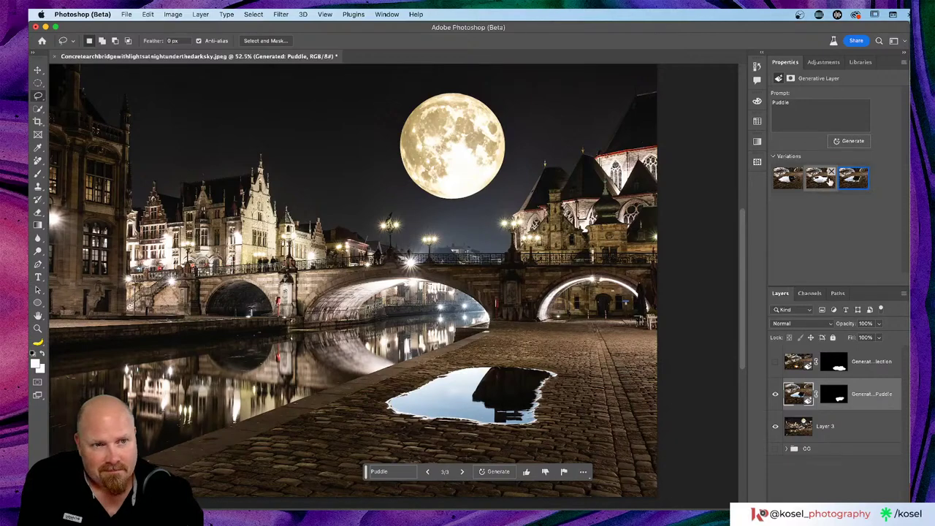
click(781, 178)
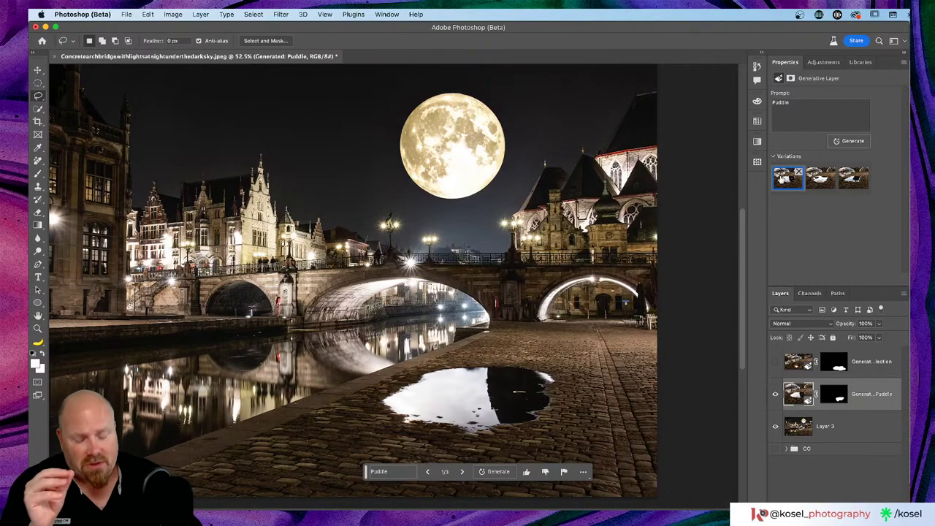
key(super+0)
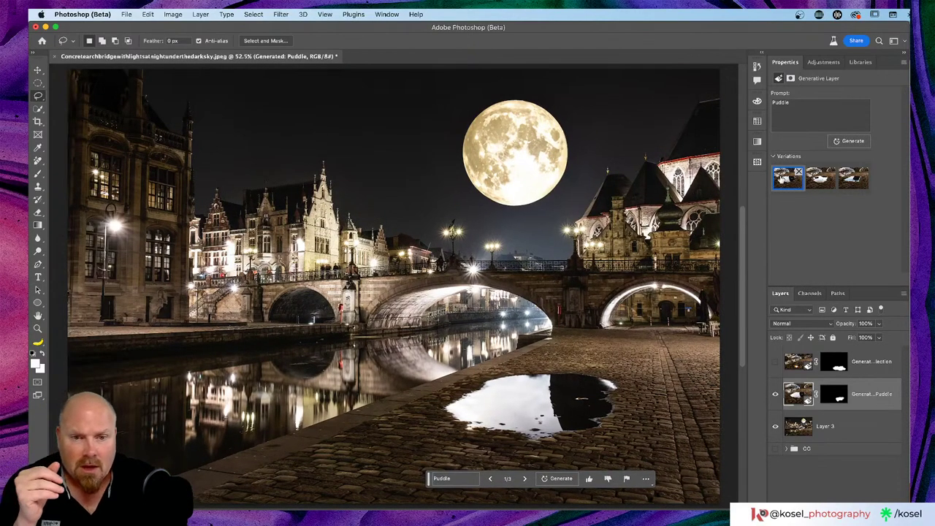
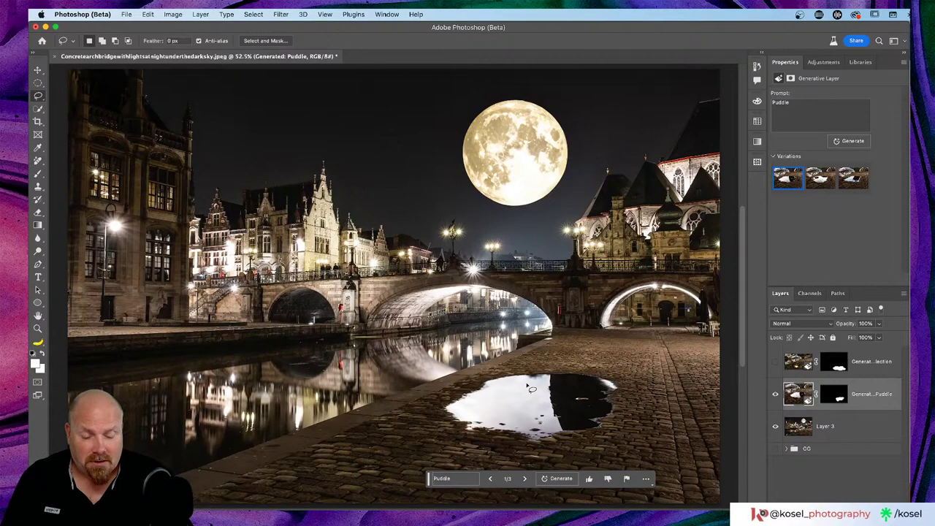
- Zoom out and switch the Generative Puddle layer's blend mode to Hard Light
key(super+minus)
key(super+minus)
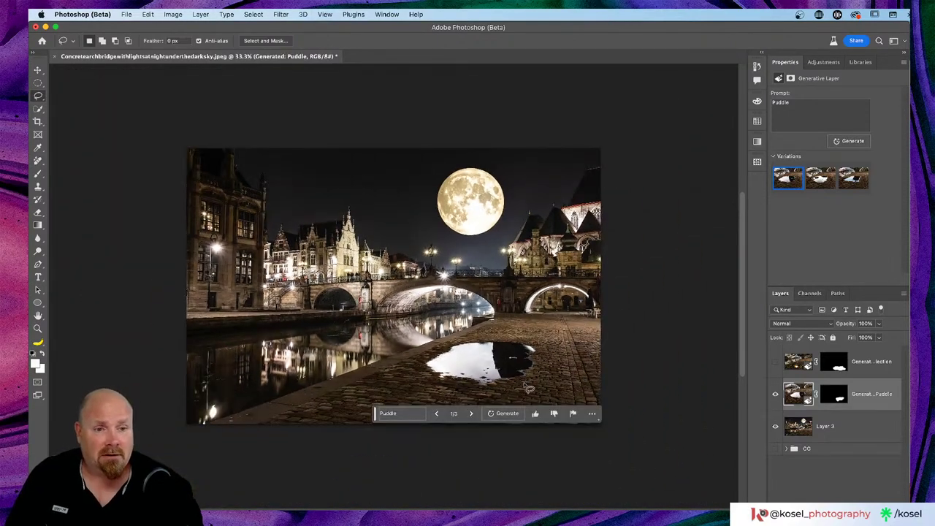
click(818, 323)
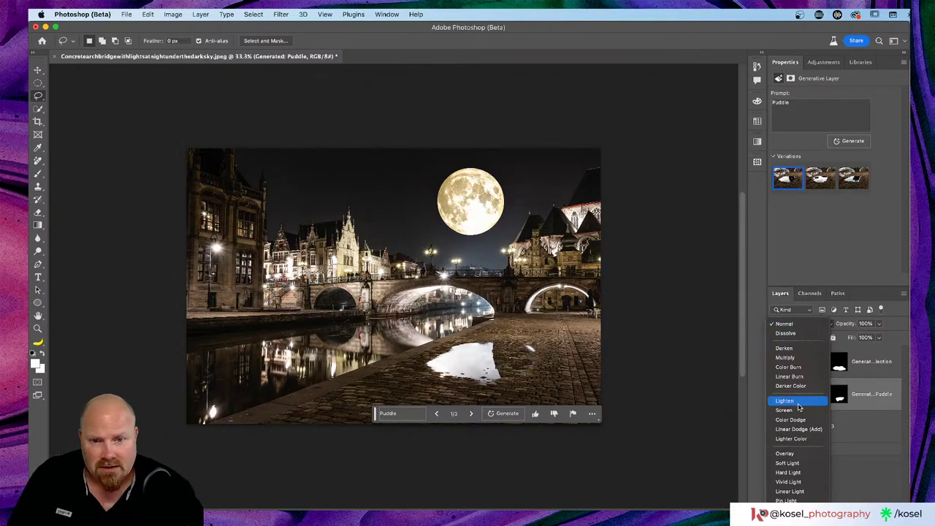
click(794, 472)
key(super+plus)
key(super+plus)
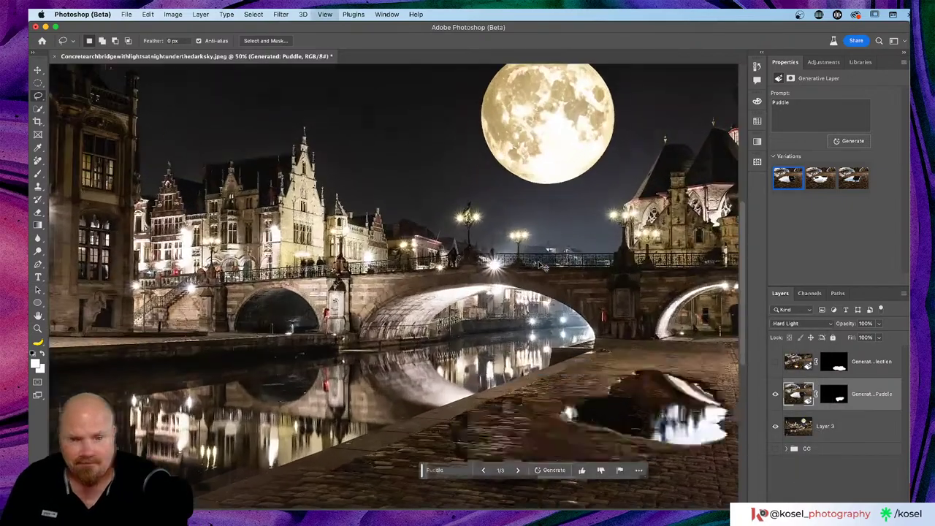
scroll(542, 315, down, 5)
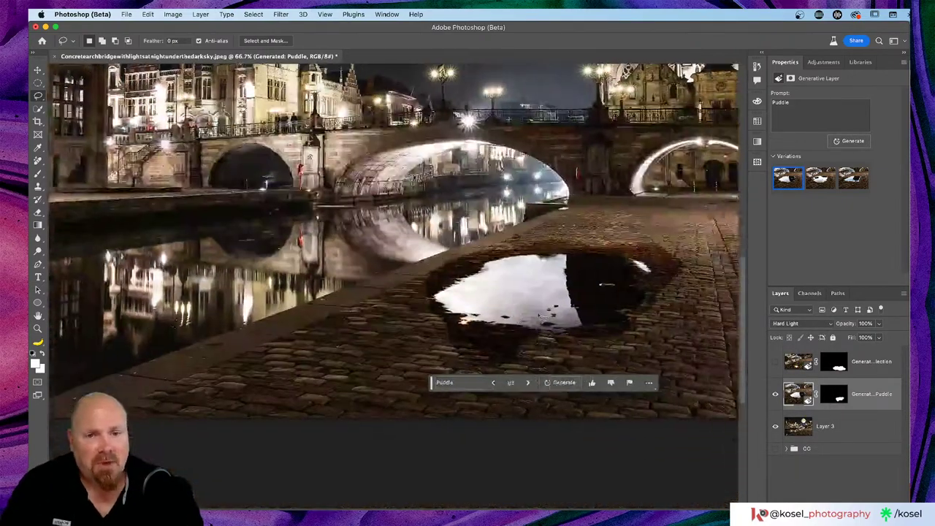
scroll(542, 316, right, 5)
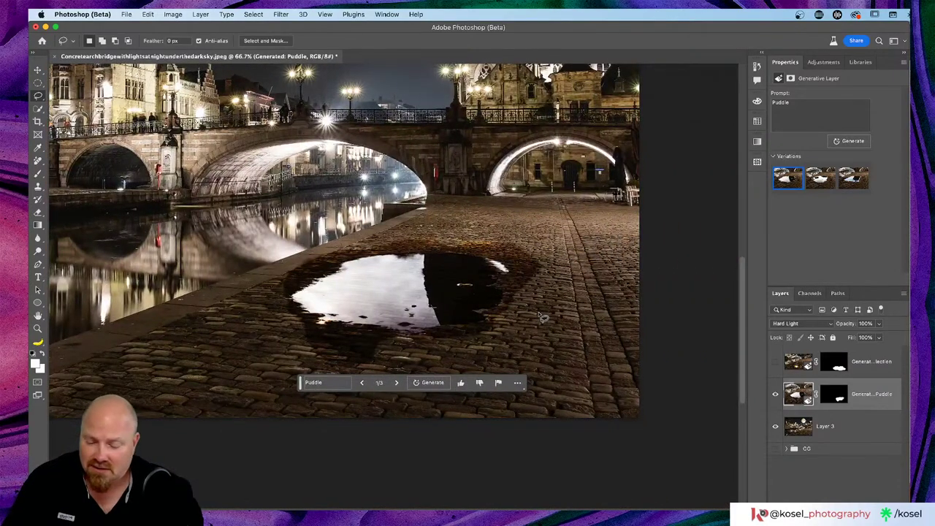
alt+click(839, 395)
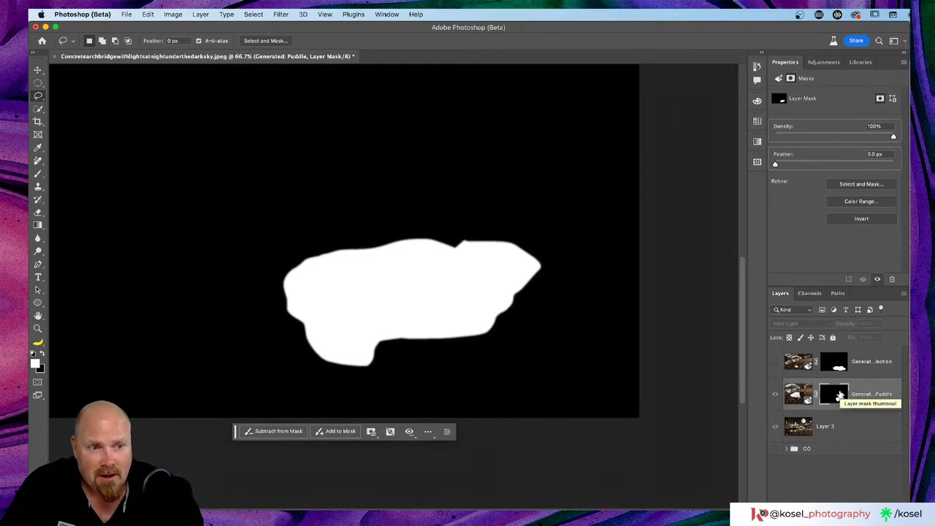
alt+click(838, 395)
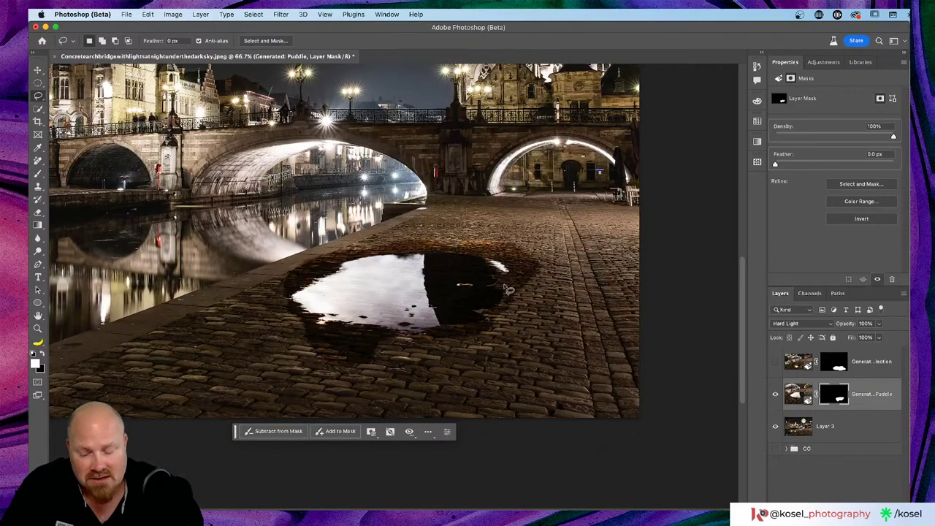
key(alt+super+8)
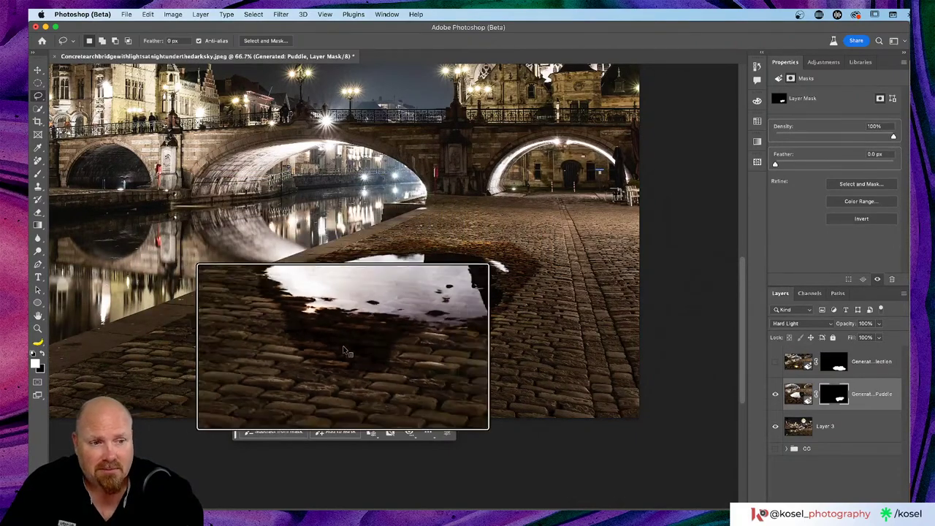
key(alt+super+8)
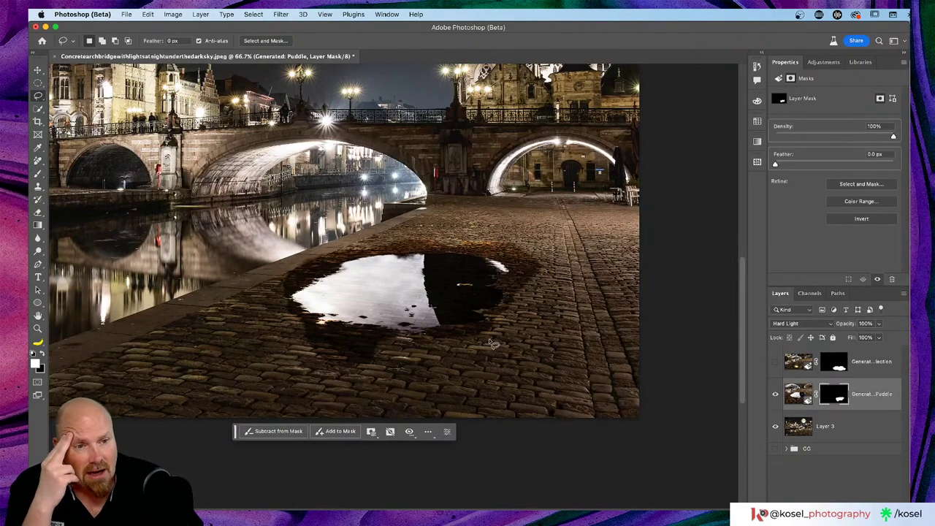
scroll(499, 343, left, 3)
scroll(499, 343, left, 4)
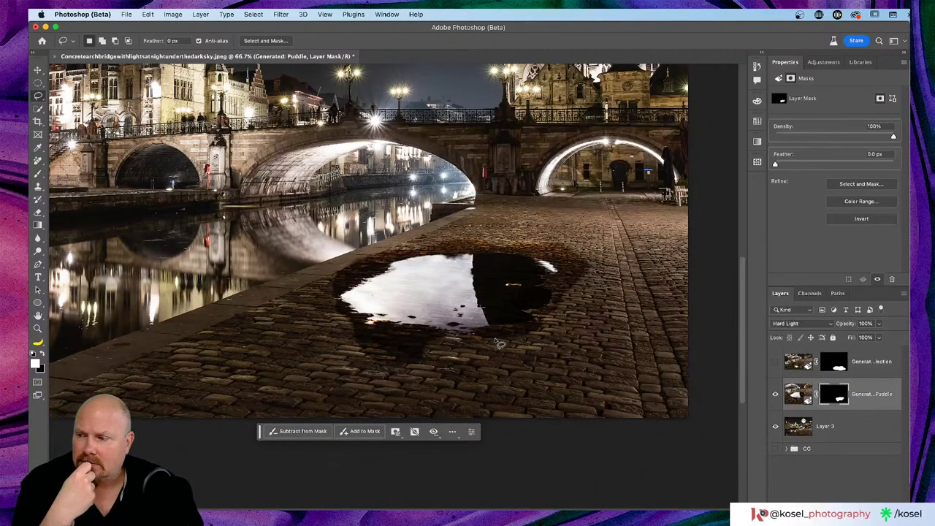
scroll(499, 342, up, 10)
scroll(499, 342, left, 4)
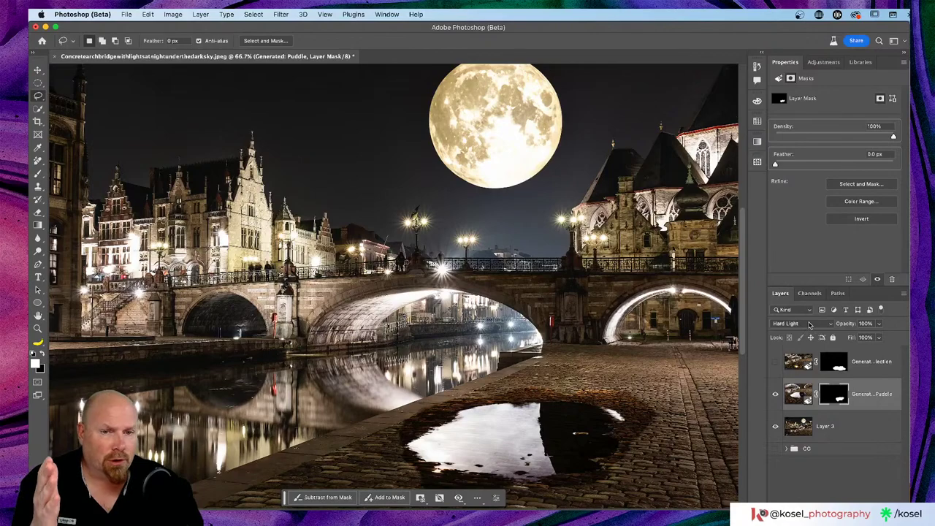
scroll(588, 353, down, 3)
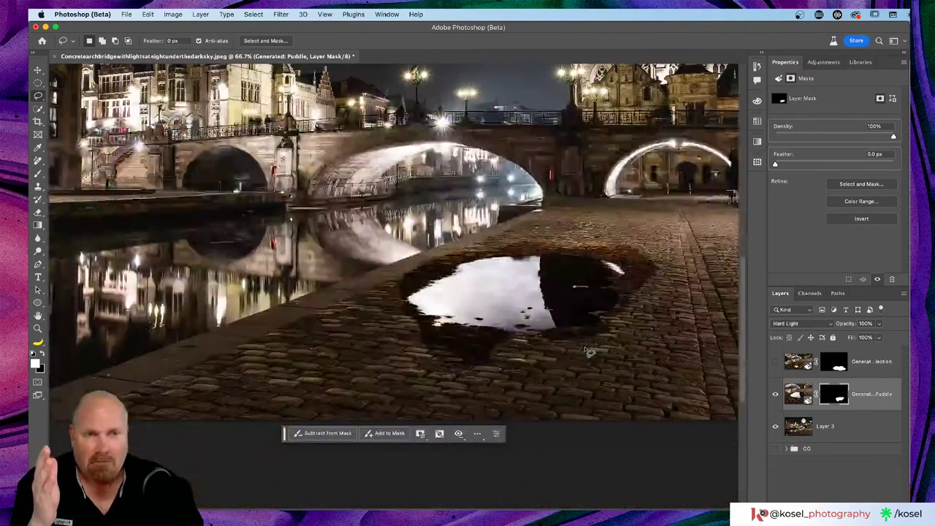
scroll(590, 349, up, 5)
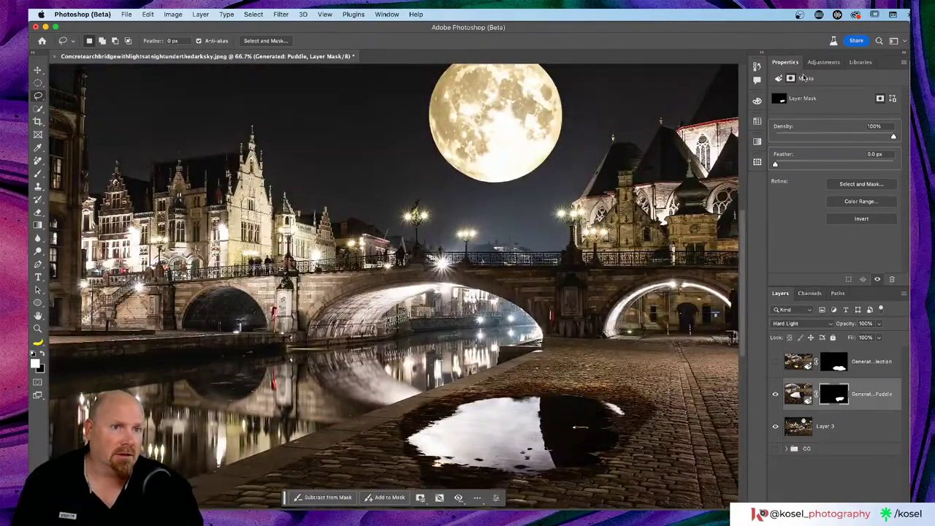
- Open the long-jump image from the library's People group as a new document, then return to the bridge tab
click(860, 64)
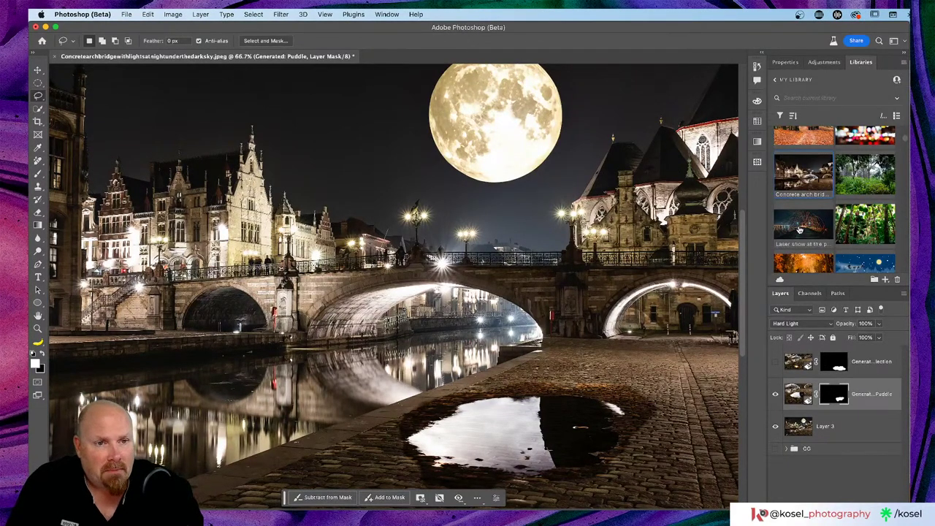
scroll(803, 224, down, 3)
scroll(803, 225, down, 2)
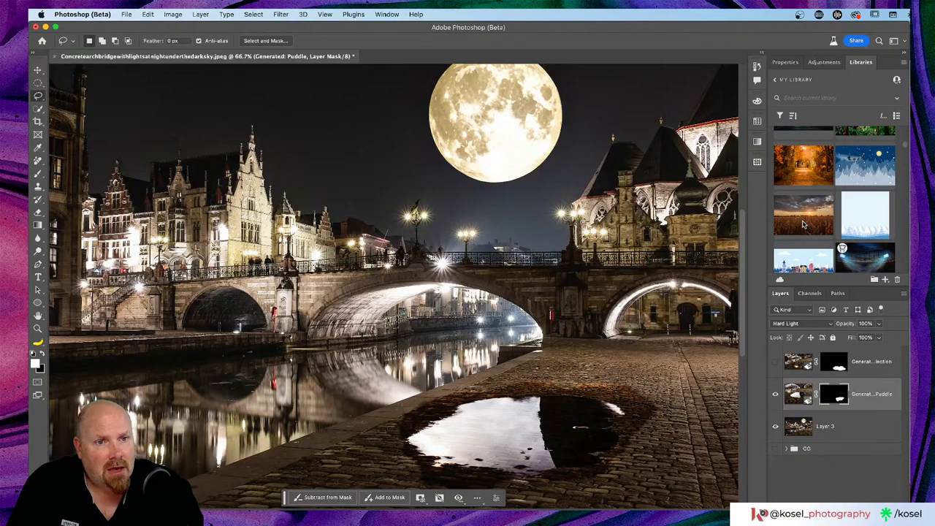
scroll(803, 224, down, 5)
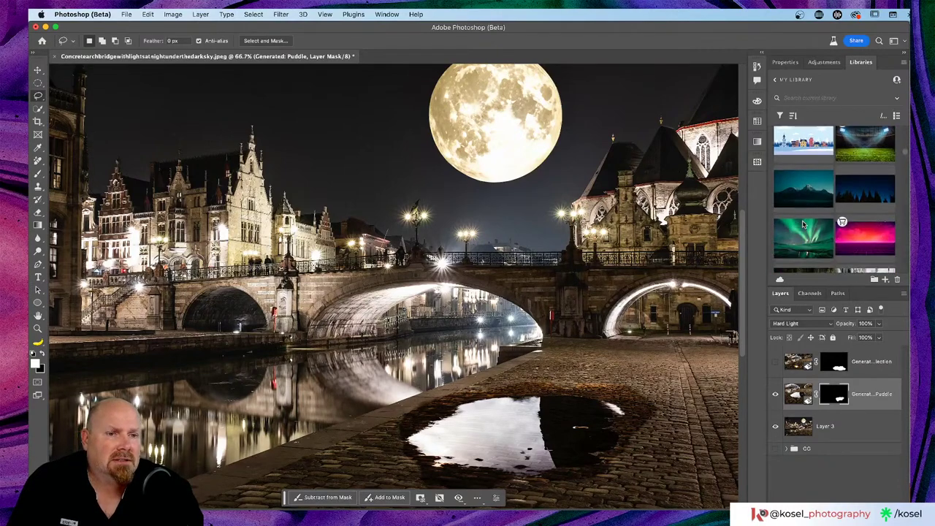
scroll(803, 225, down, 8)
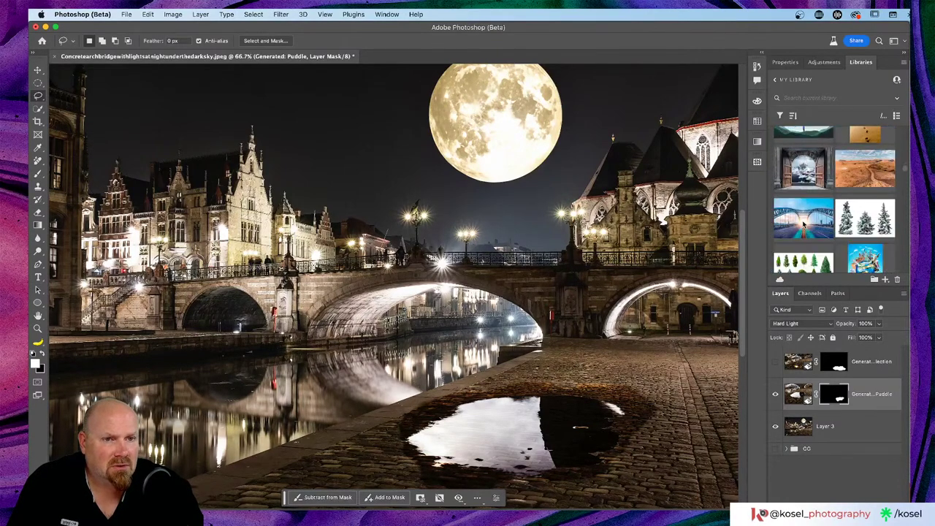
scroll(803, 224, down, 3)
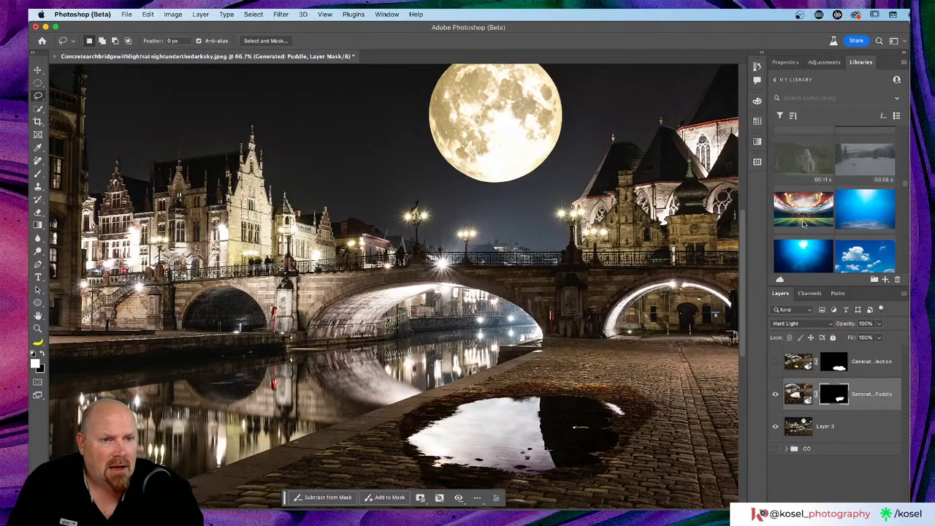
scroll(803, 224, down, 5)
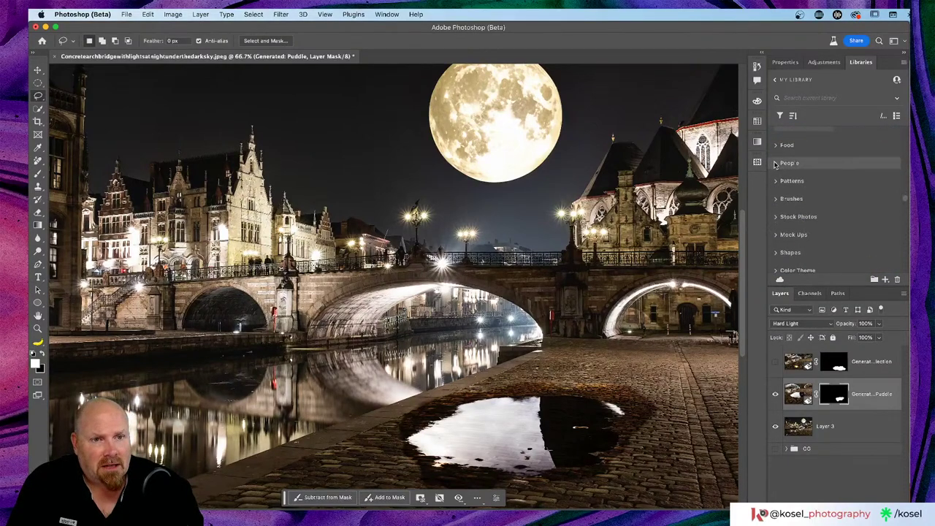
click(776, 164)
scroll(797, 187, down, 4)
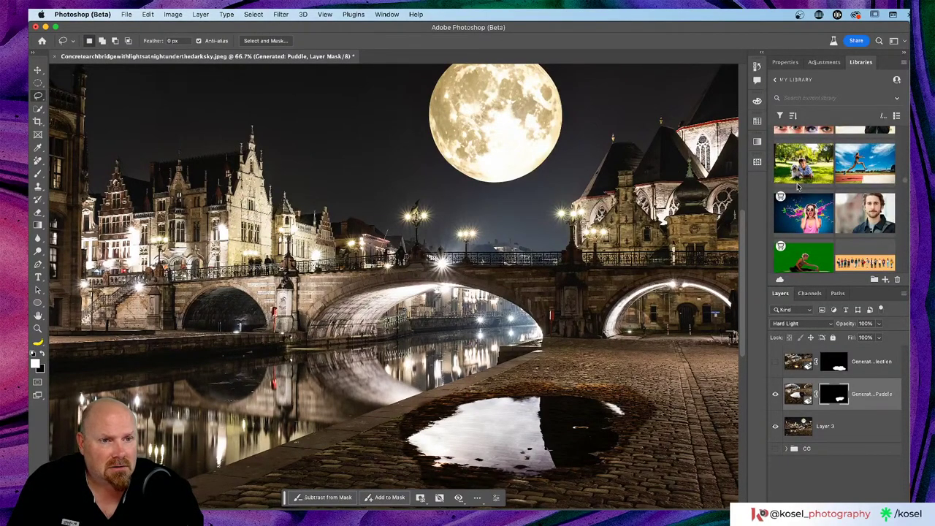
right_click(871, 162)
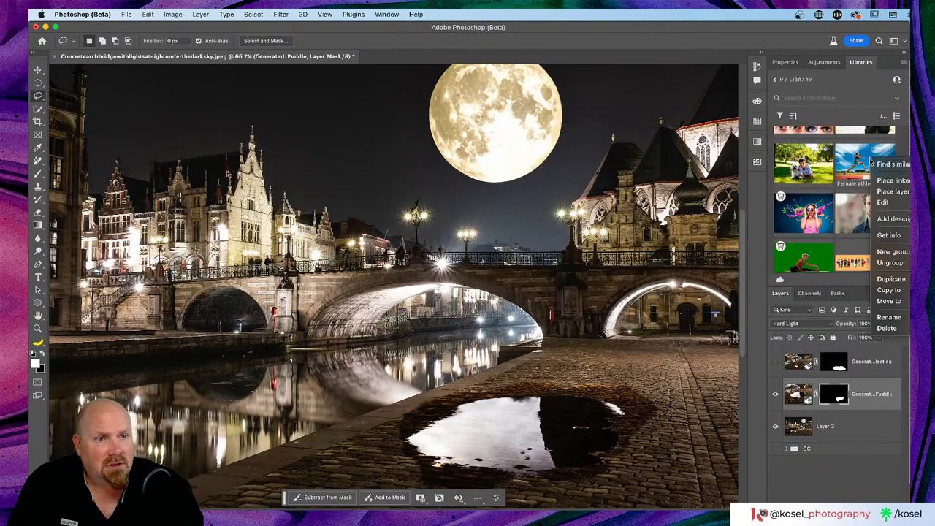
click(883, 202)
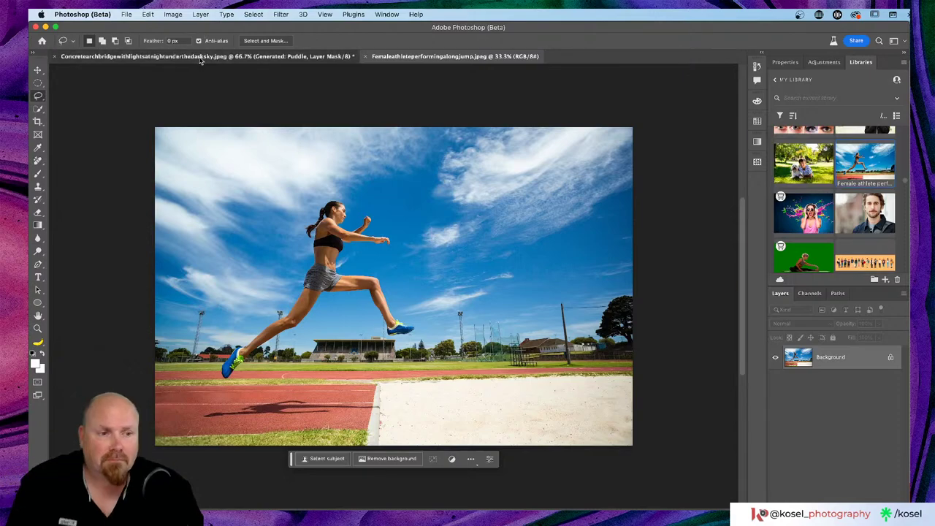
click(201, 57)
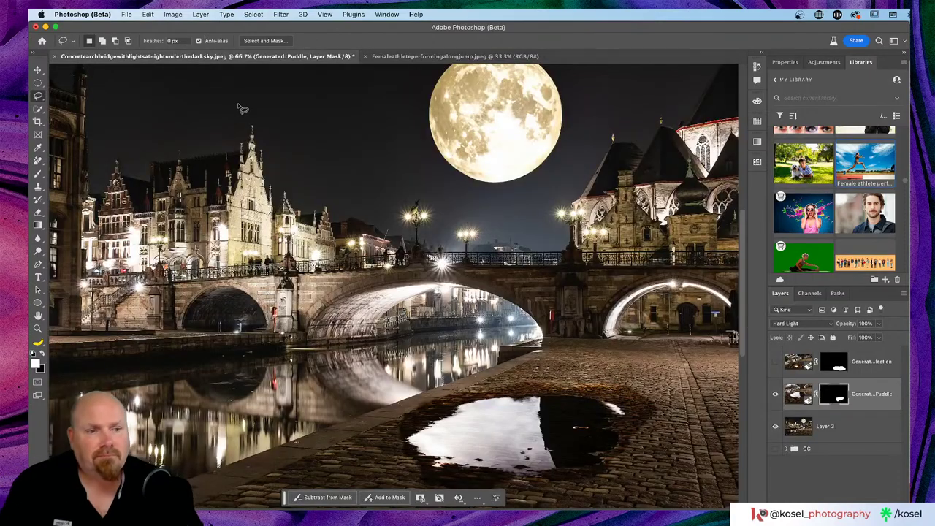
click(54, 57)
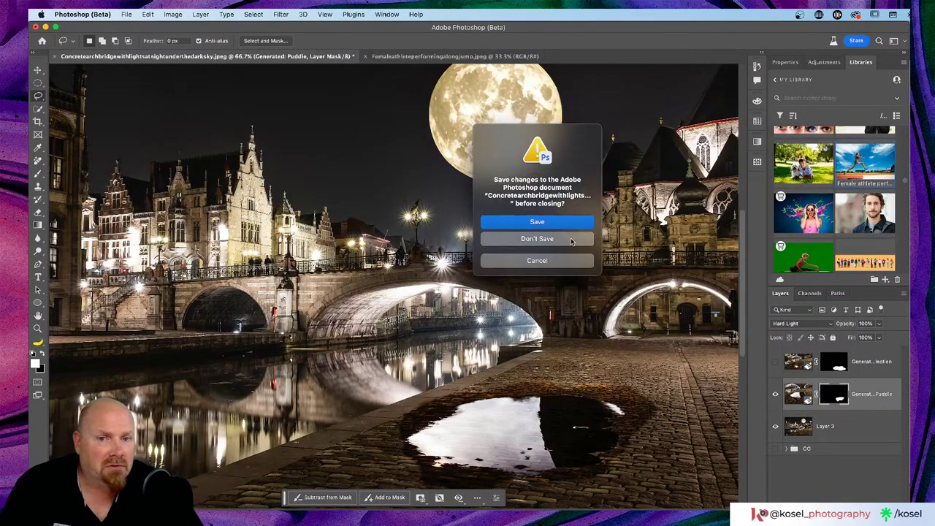
- Choose Don't Save to discard the Ghent bridge document's changes
click(572, 240)
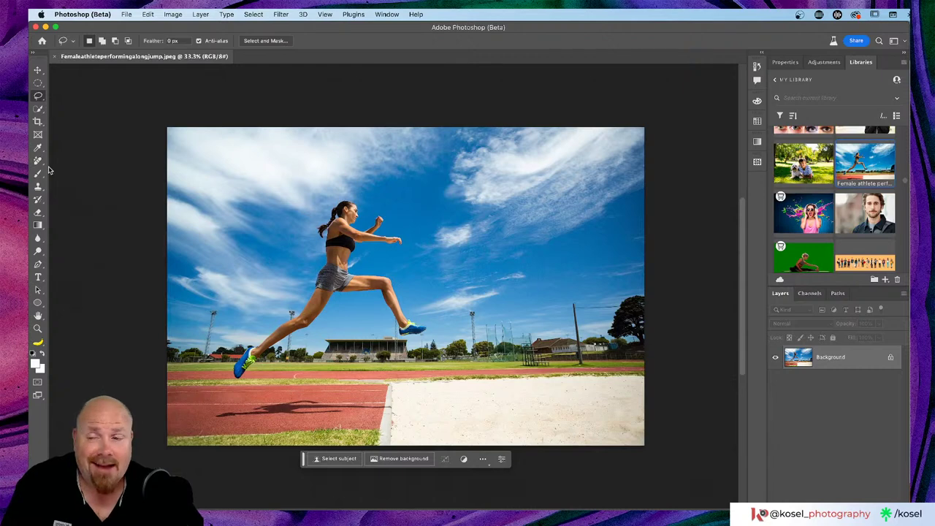
- Outline the sand pit's four corners with the Polygonal Lasso and start Generative Fill for it
right_click(38, 96)
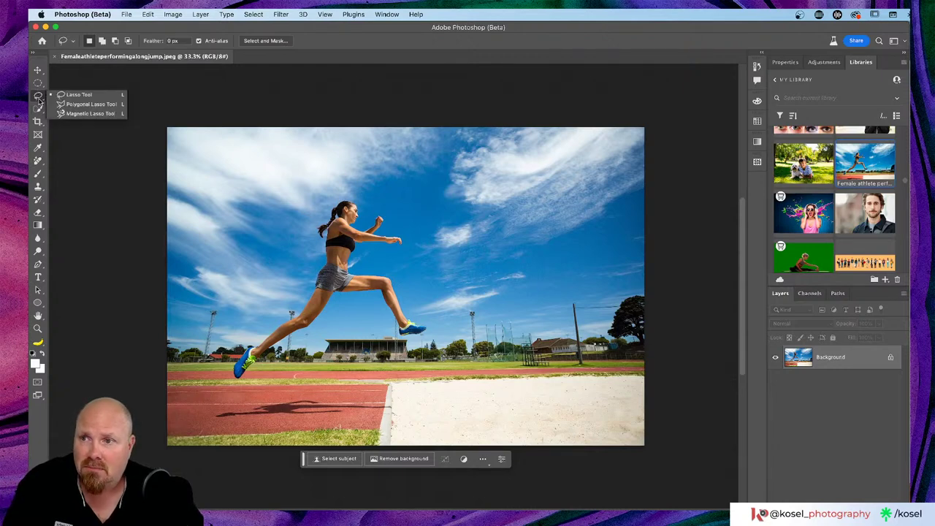
click(76, 104)
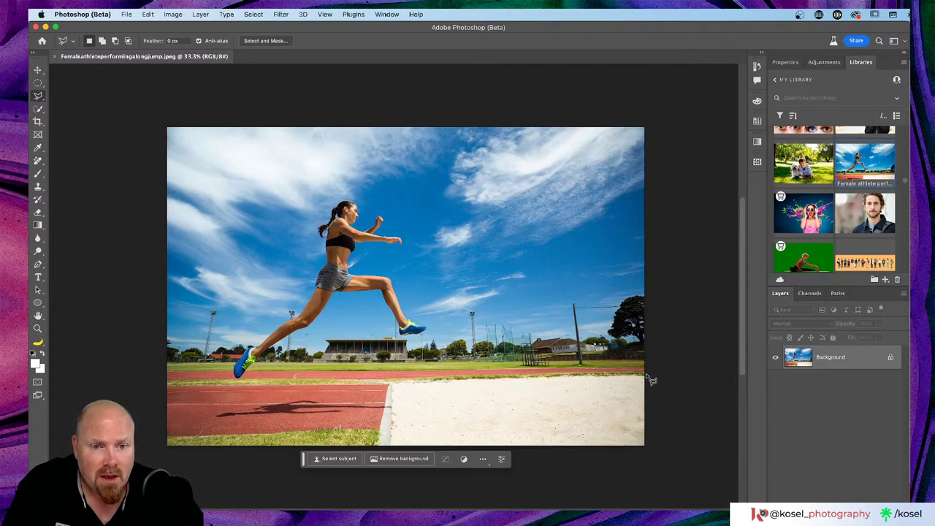
click(645, 376)
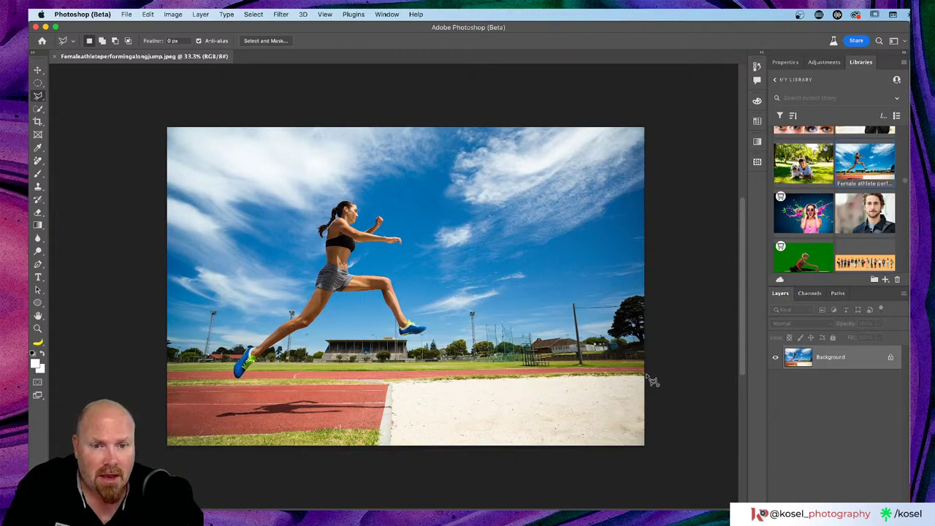
click(392, 383)
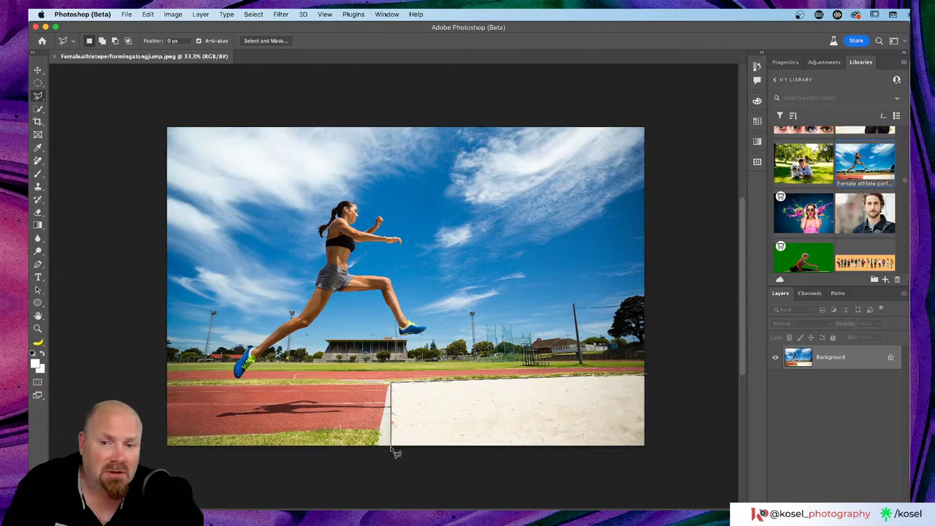
click(390, 447)
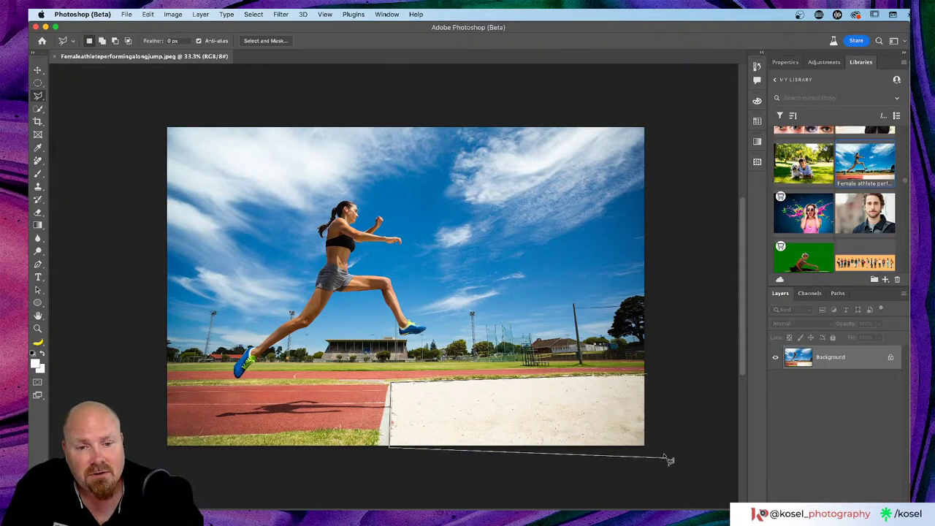
click(657, 452)
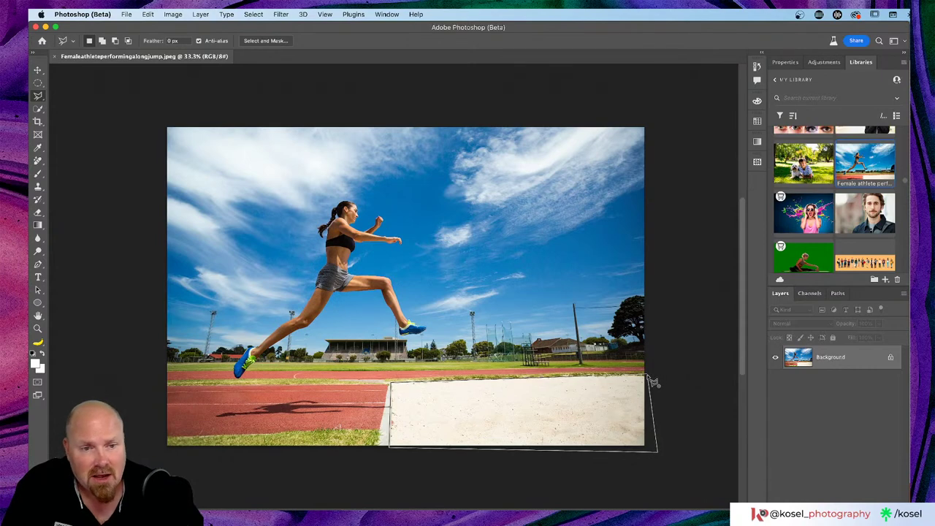
click(649, 377)
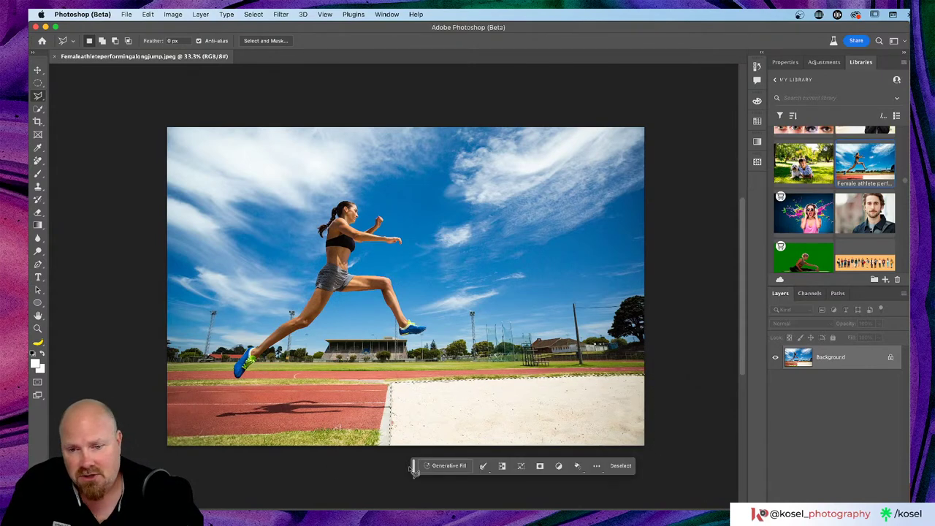
click(447, 466)
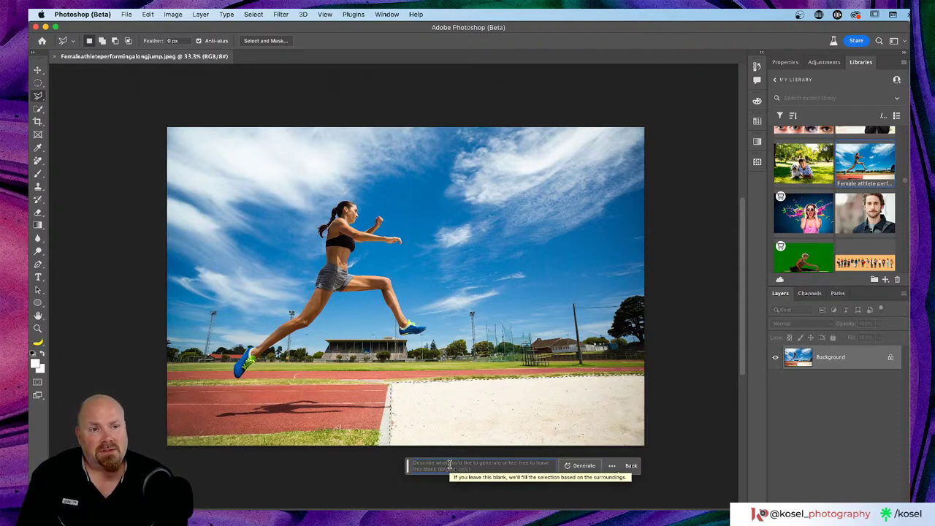
click(449, 464)
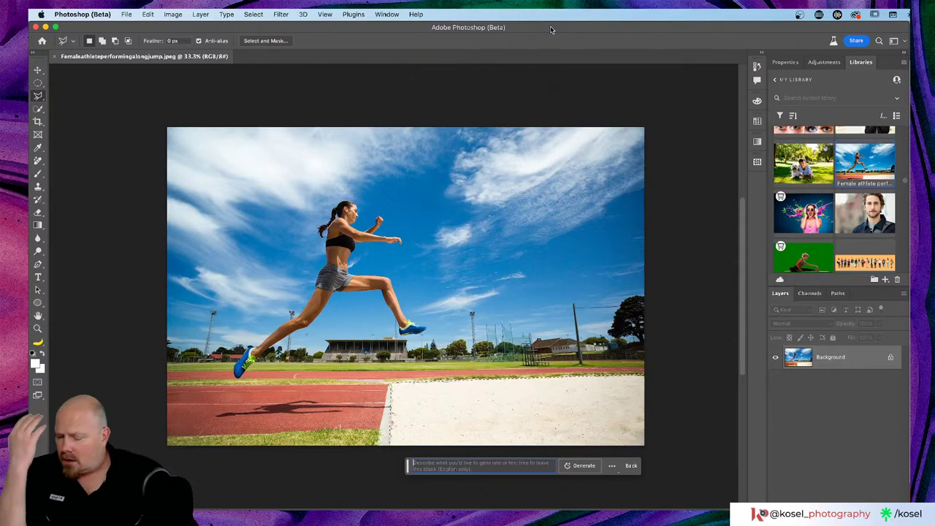
- Generate a fill from the prompt 'Kiddie ball pit' and preview variation 2, the blue inflatable pool
text(W)
text(idd)
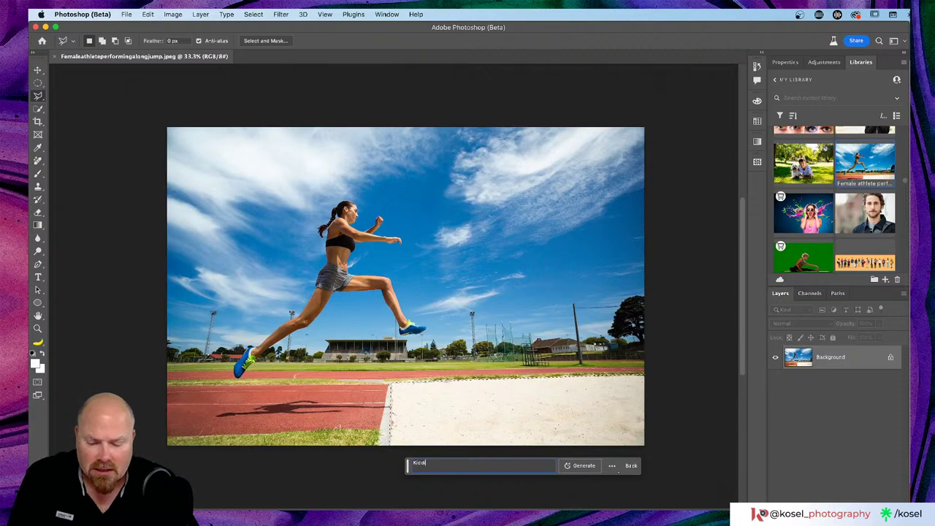
text(ie ball pi)
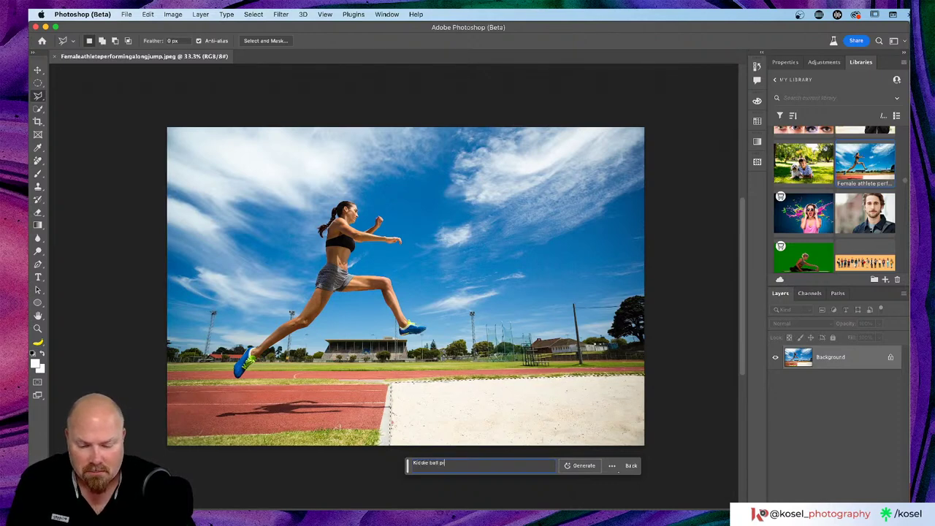
text(t)
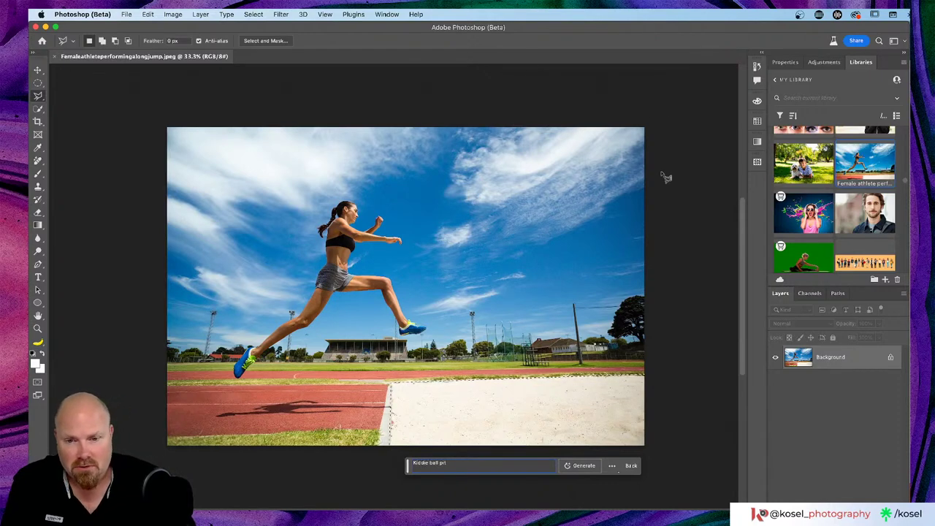
click(576, 465)
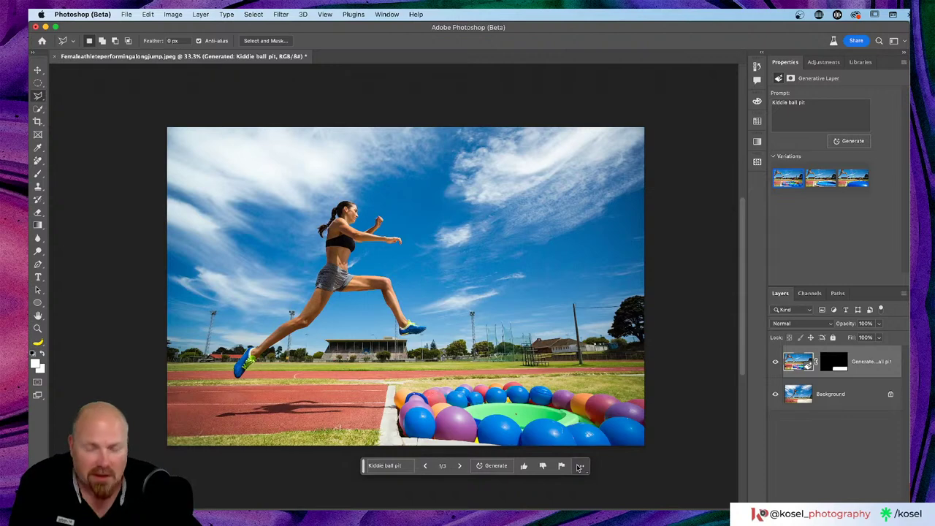
mouse_move(796, 184)
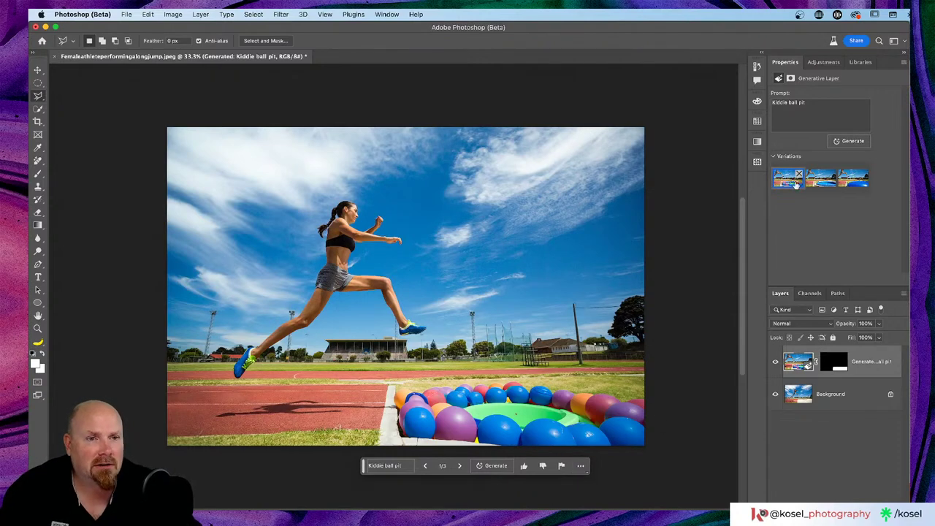
click(827, 184)
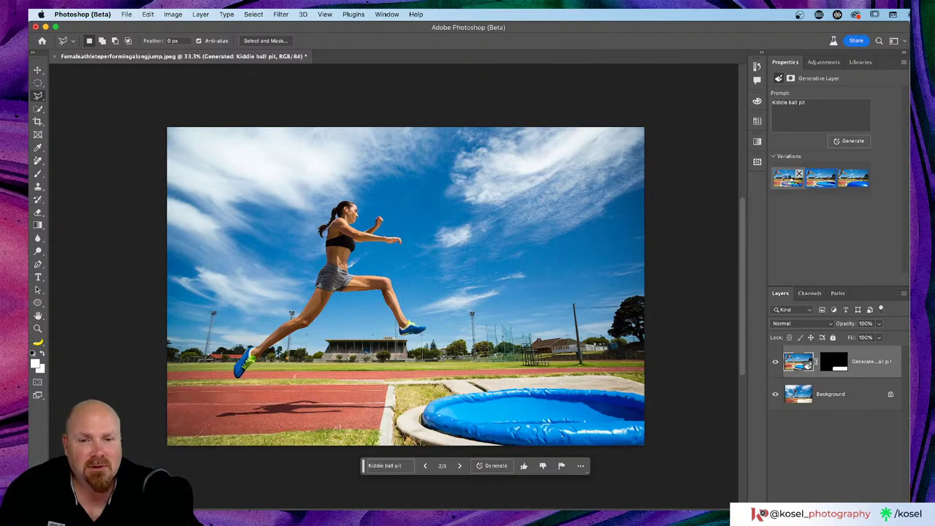
- Flip between variations 1 and 2, then settle on variation 3 with the green ball
click(796, 178)
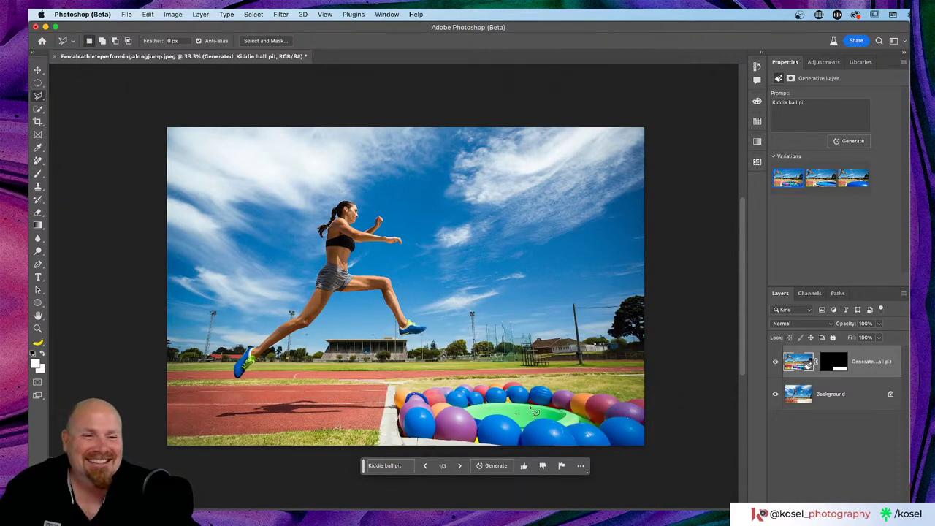
click(832, 186)
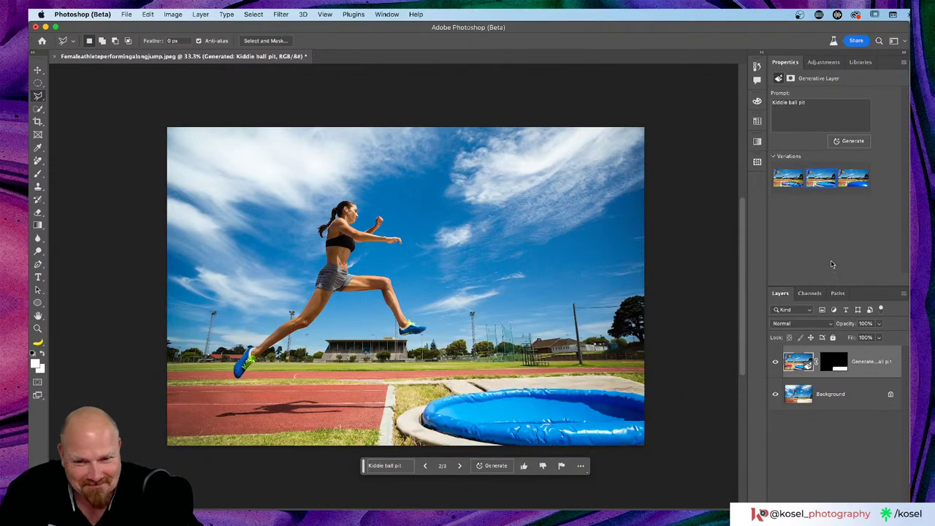
click(852, 181)
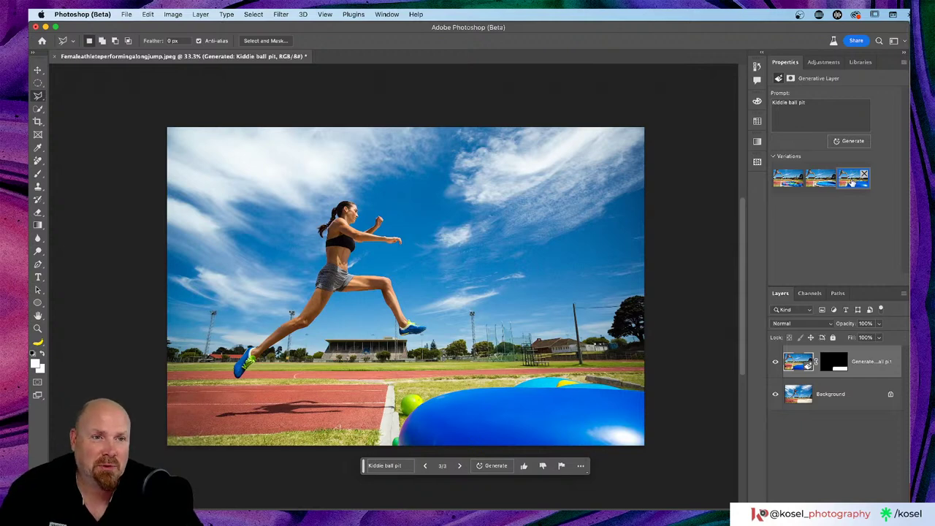
- Rewrite the fill prompt from 'Kiddie ball pit' to 'small platic ball enclousure'
triple_click(811, 103)
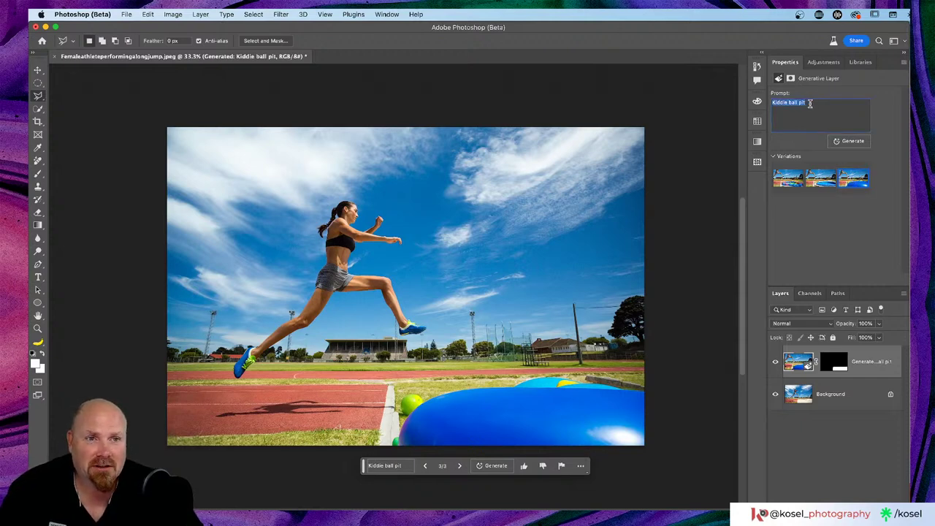
click(788, 103)
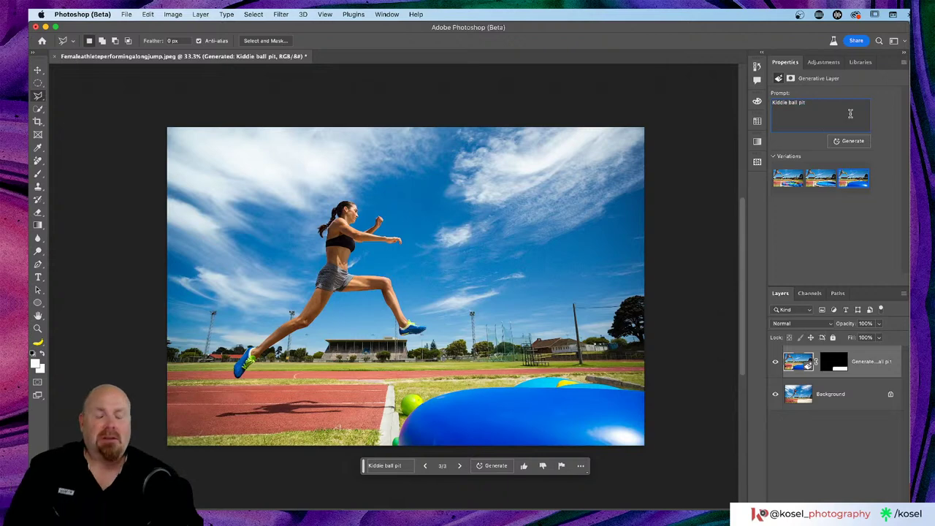
key(BackSpace)
key(BackSpace)
key(BackSpace)
key(BackSpace)
key(BackSpace)
key(BackSpace)
key(BackSpace)
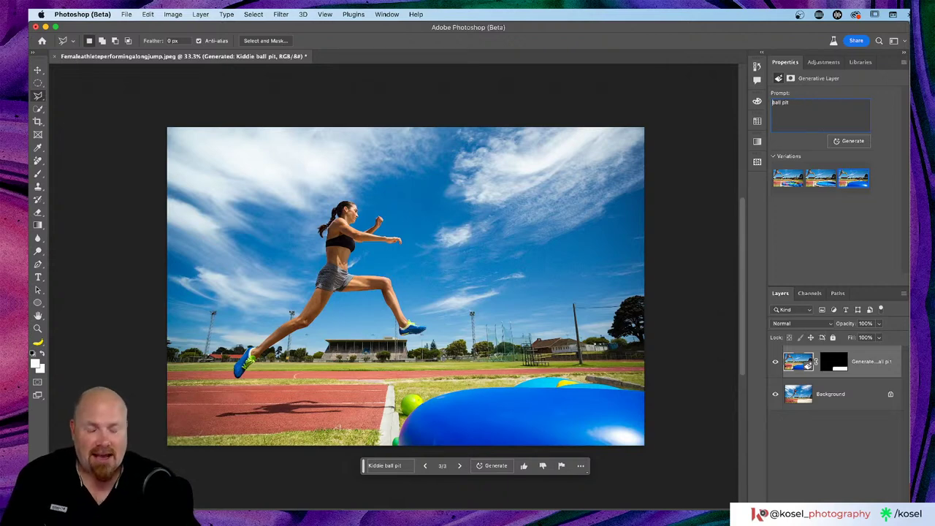
text(sm)
text(all )
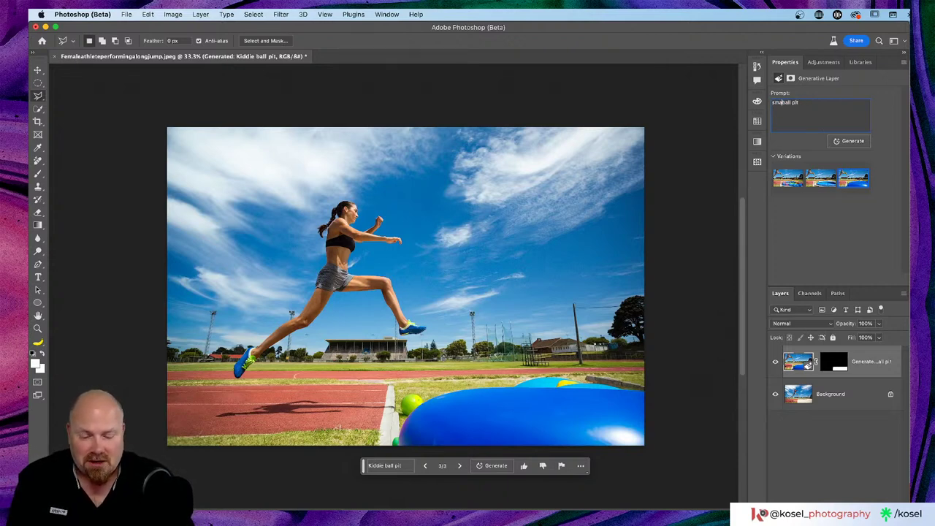
text(plastic)
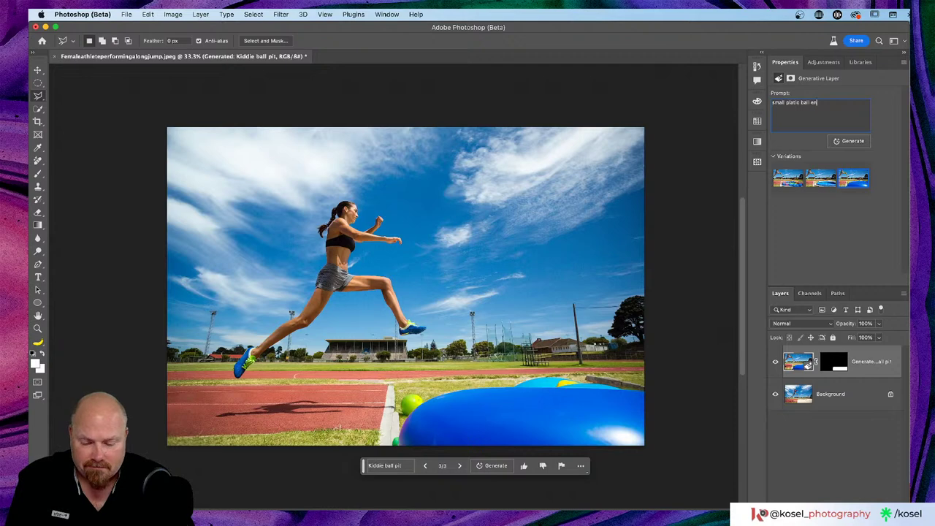
text(urew)
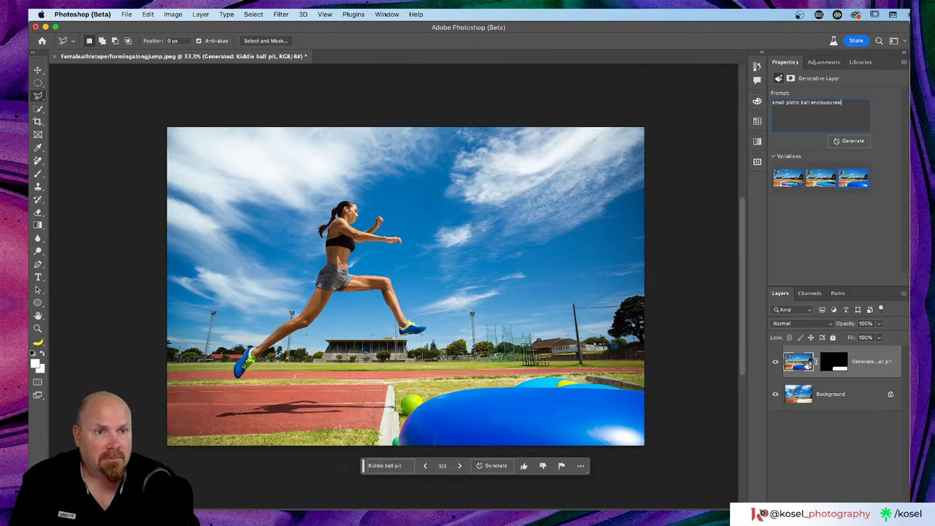
key(BackSpace)
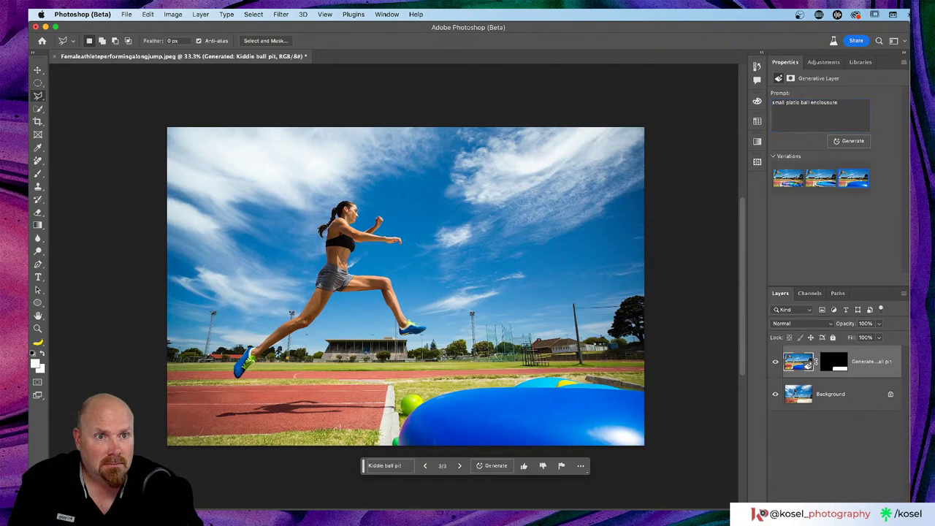
- Try generating with that prompt, then replace 'enclosure' with 'pit' after it is rejected
click(852, 141)
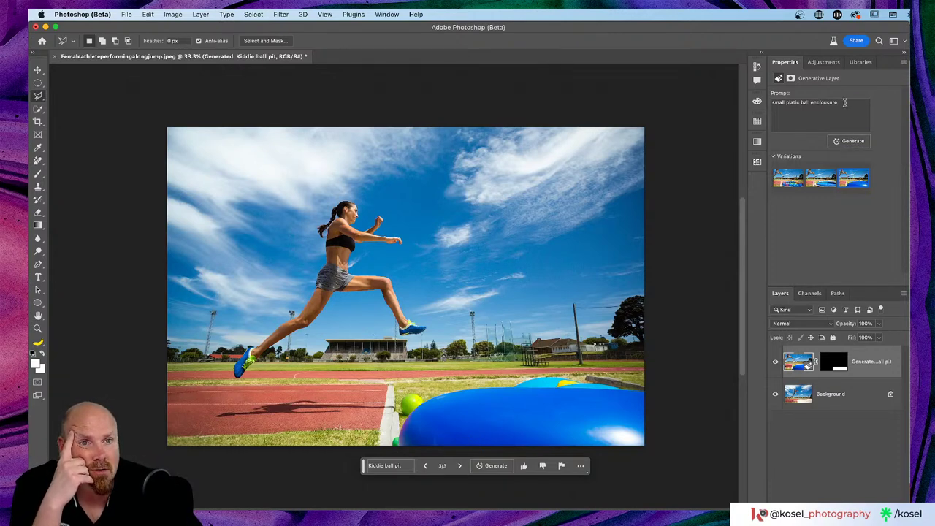
drag(839, 103, 809, 103)
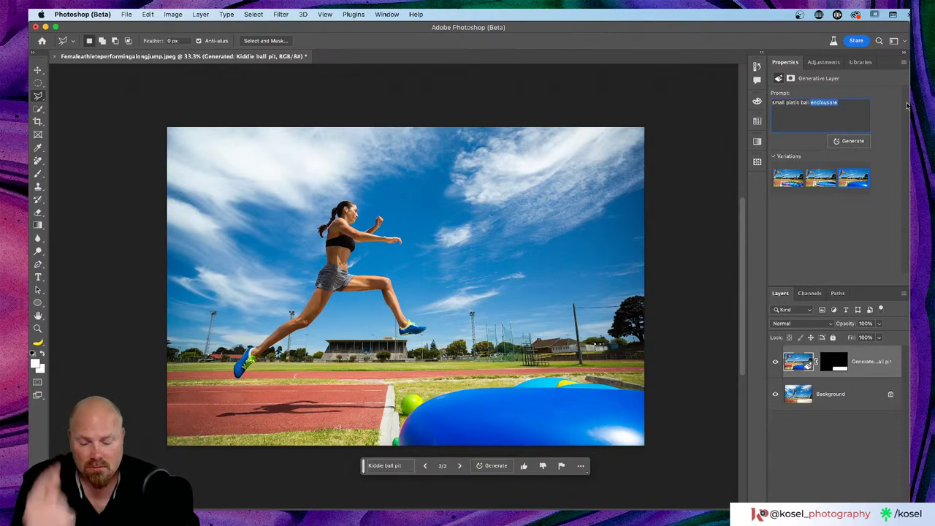
text(pi)
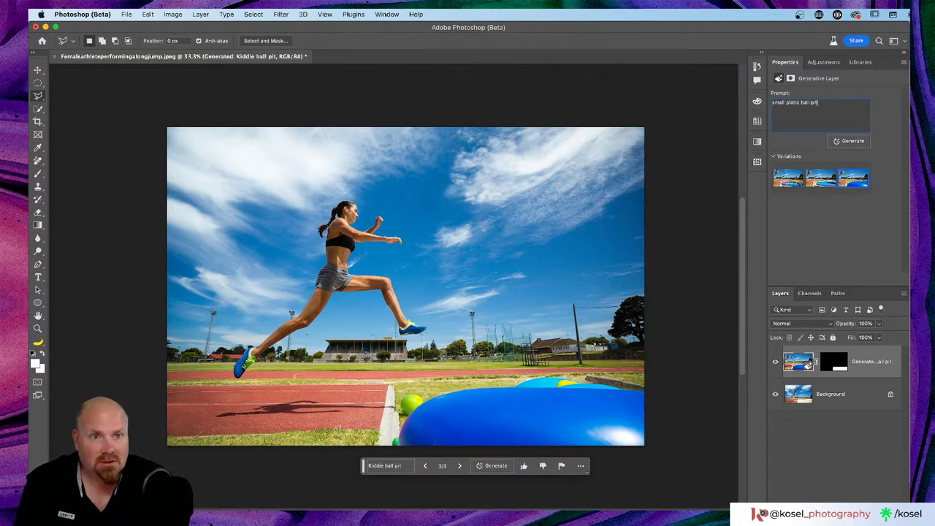
text(t)
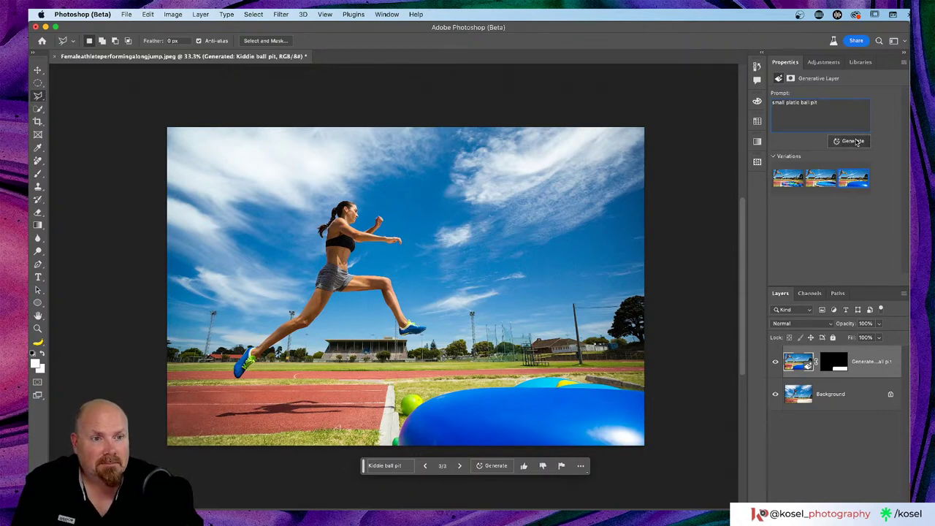
- Generate from 'small platic ball pit', then cut 'plastic' to make 'small ball pit' and regenerate
click(853, 141)
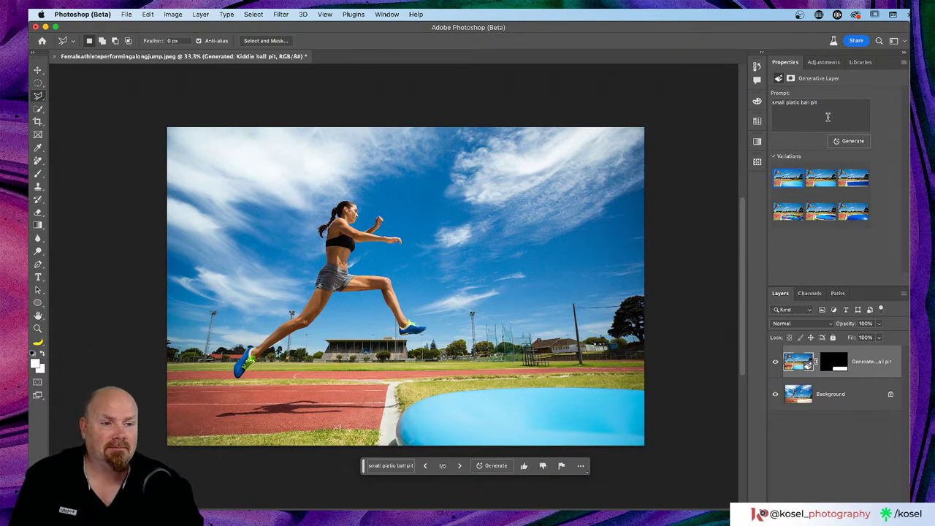
drag(792, 102, 850, 186)
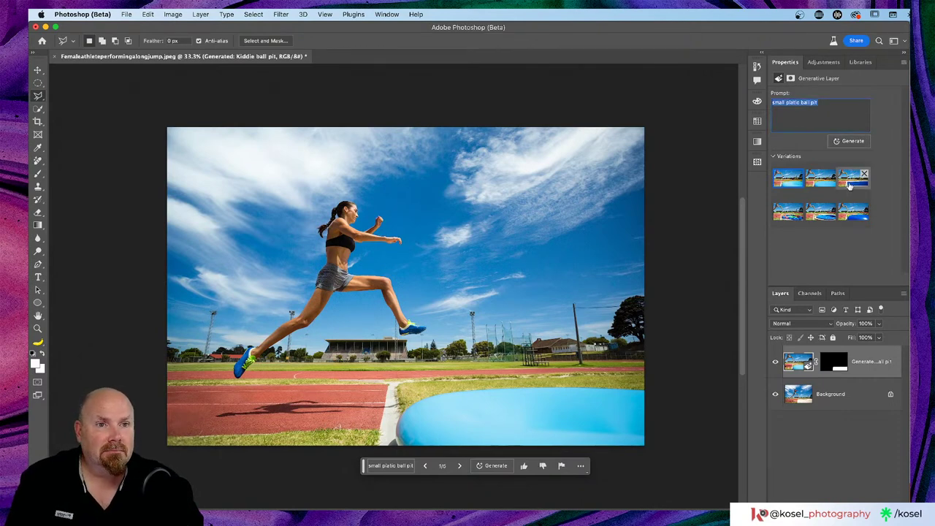
click(793, 103)
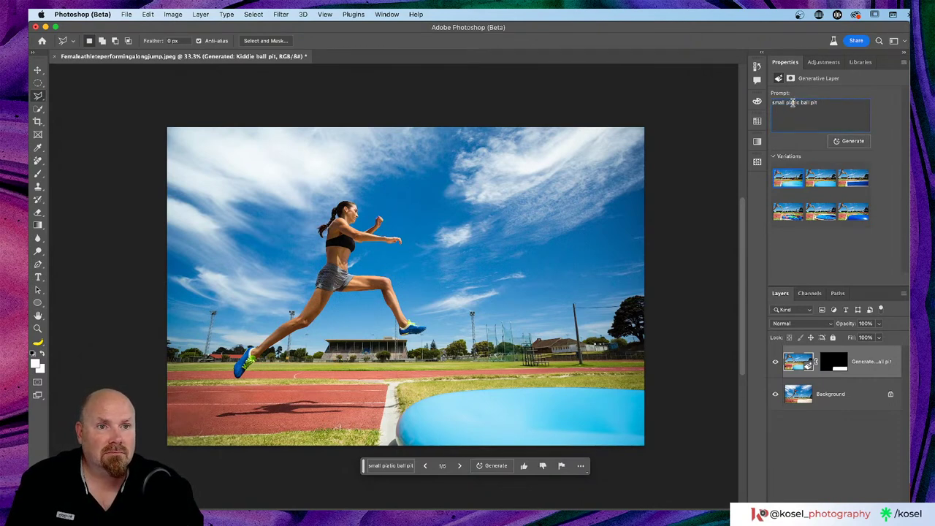
text(s)
click(848, 103)
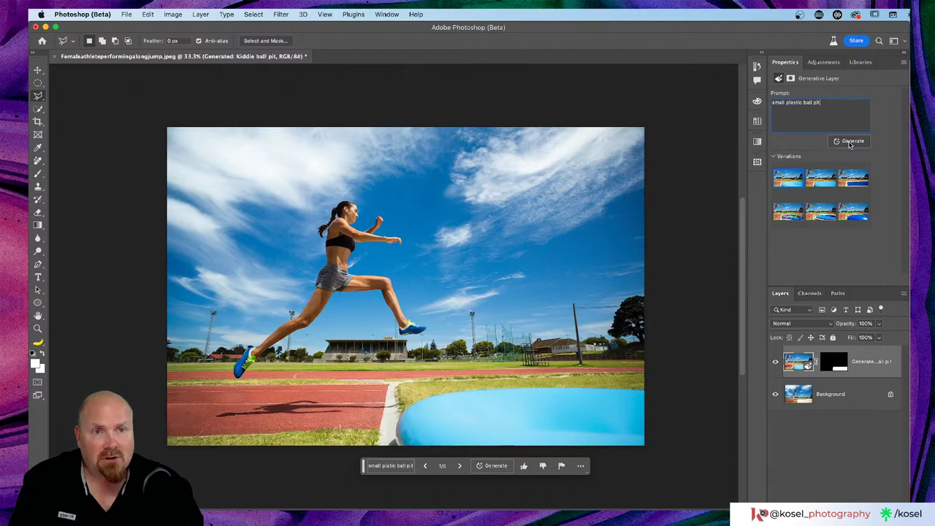
triple_click(804, 103)
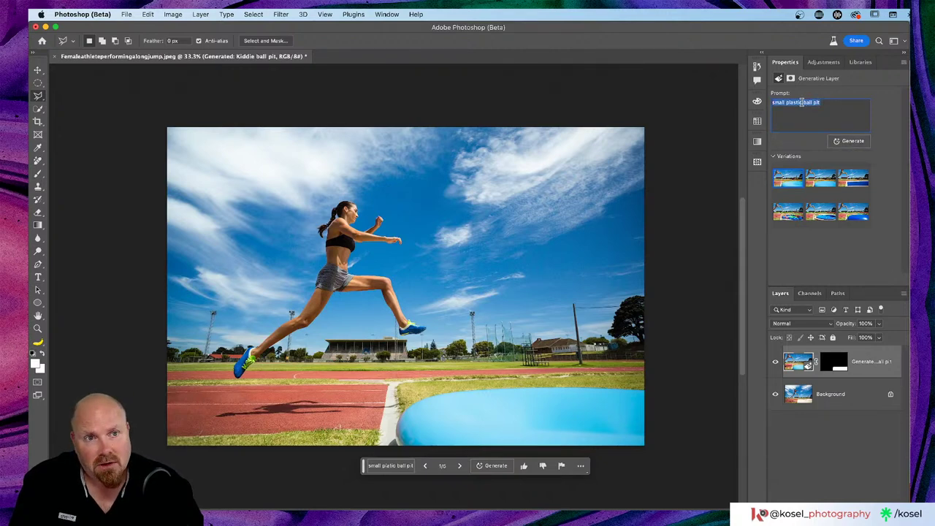
click(813, 114)
key(BackSpace)
key(BackSpace)
key(BackSpace)
key(BackSpace)
key(BackSpace)
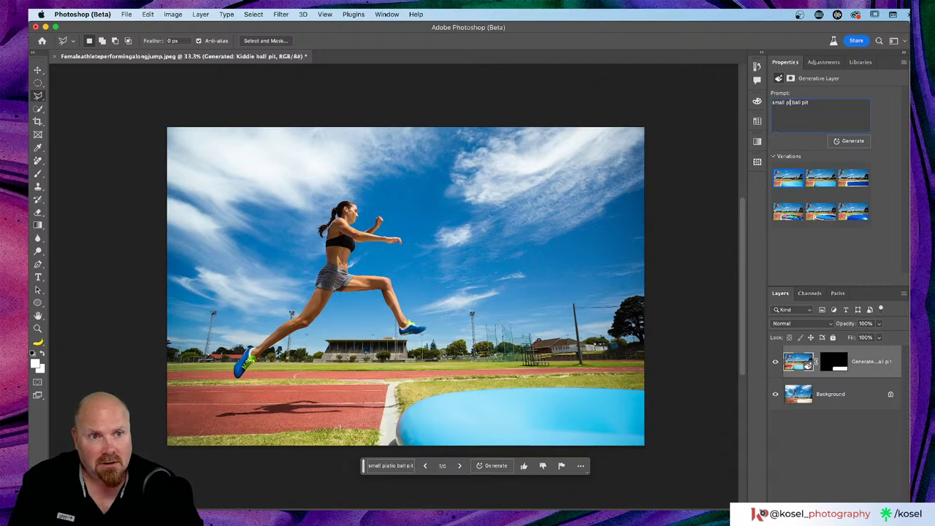
key(BackSpace)
key(BackSpace)
key(BackSpace)
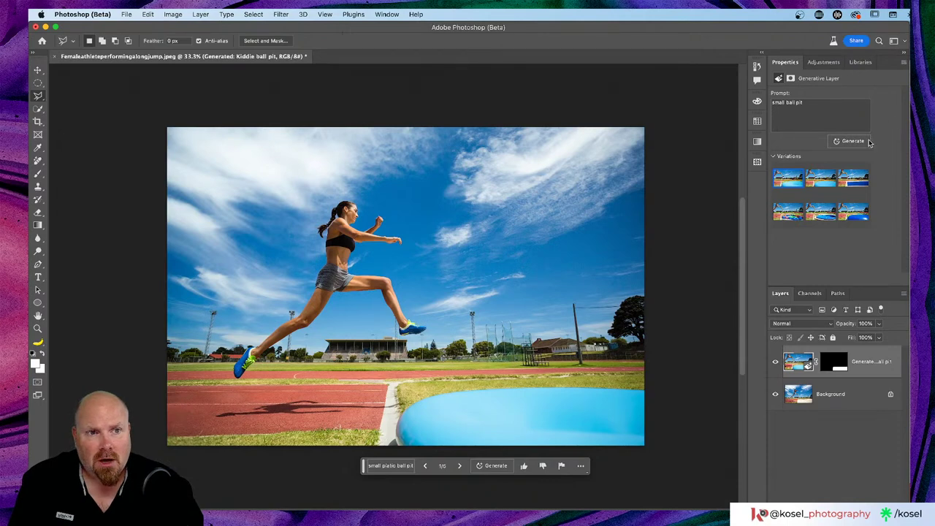
click(840, 143)
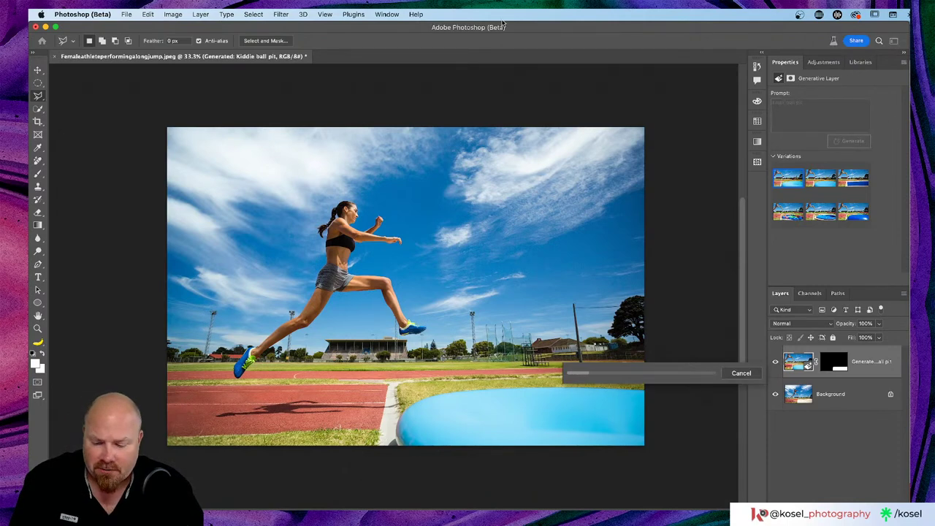
- Switch to Chrome, go back to the Firefly home page, browse its cards, then return to Photoshop
key(super+Tab)
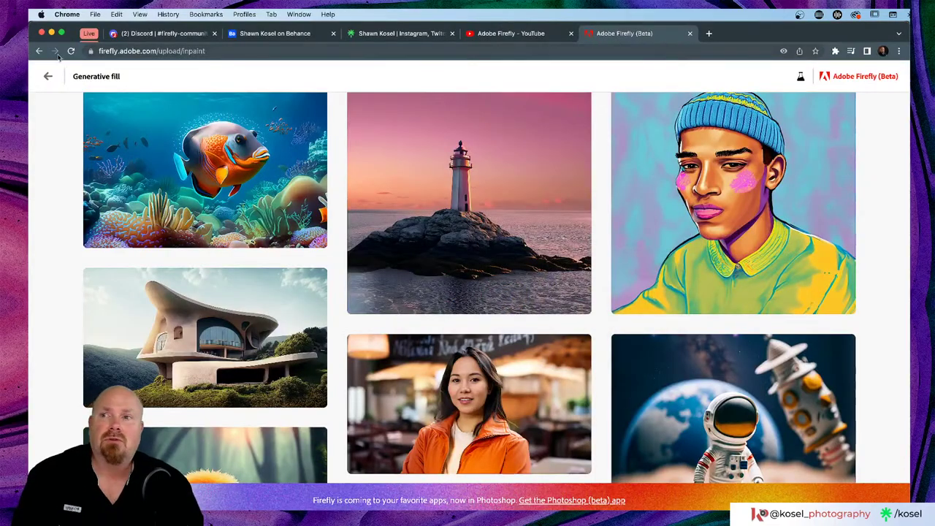
click(46, 76)
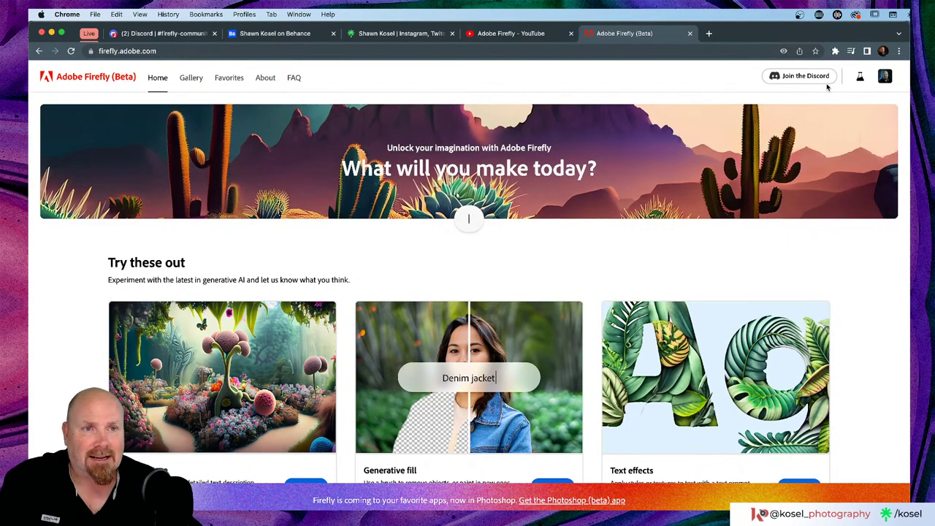
scroll(581, 261, down, 5)
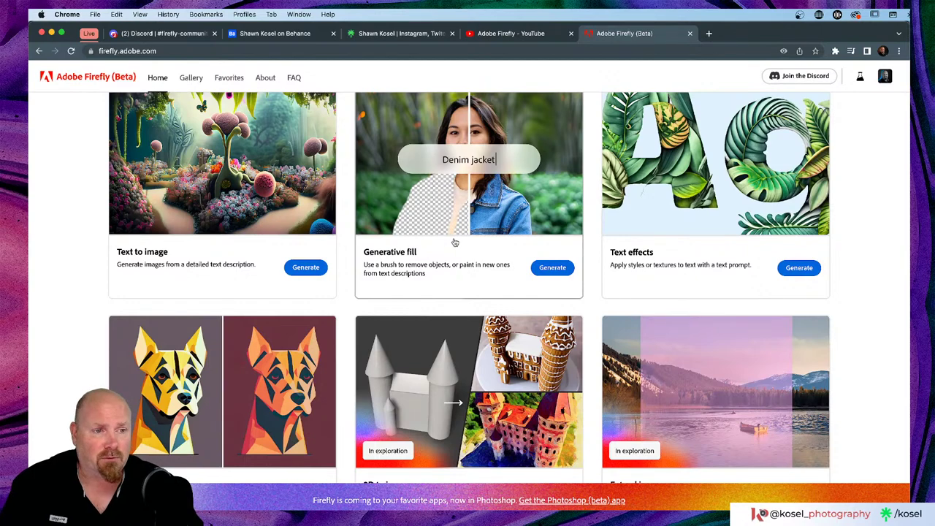
scroll(454, 241, up, 5)
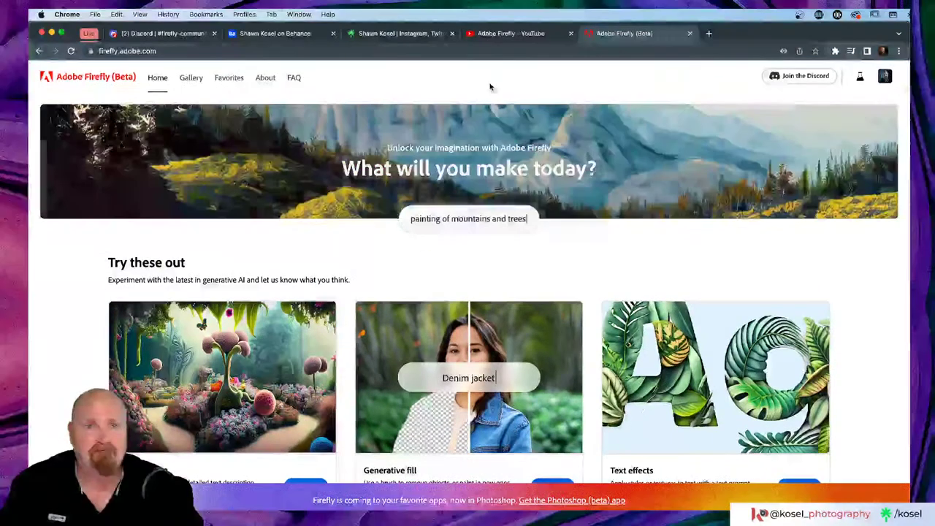
key(super+Tab)
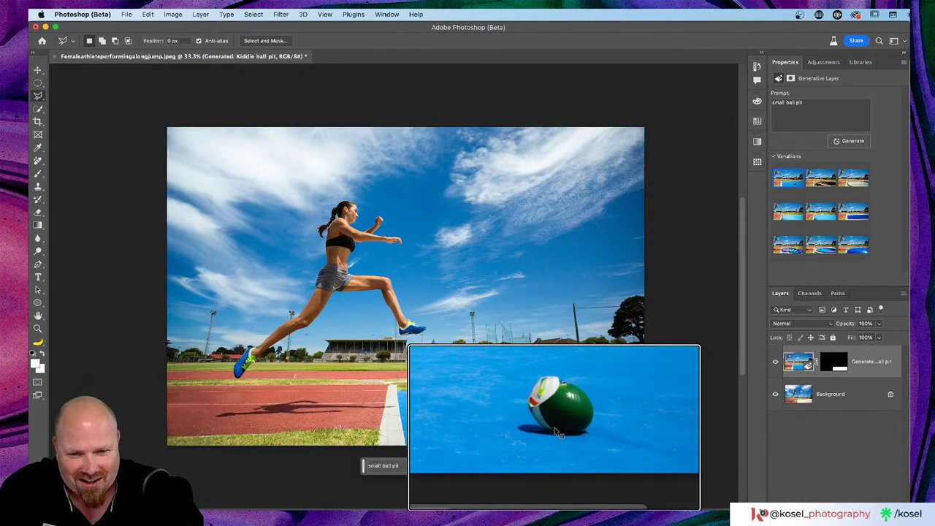
- Remove one variation, preview the sand-pit variation, and delete the generative ball-pit layer
click(832, 174)
click(820, 183)
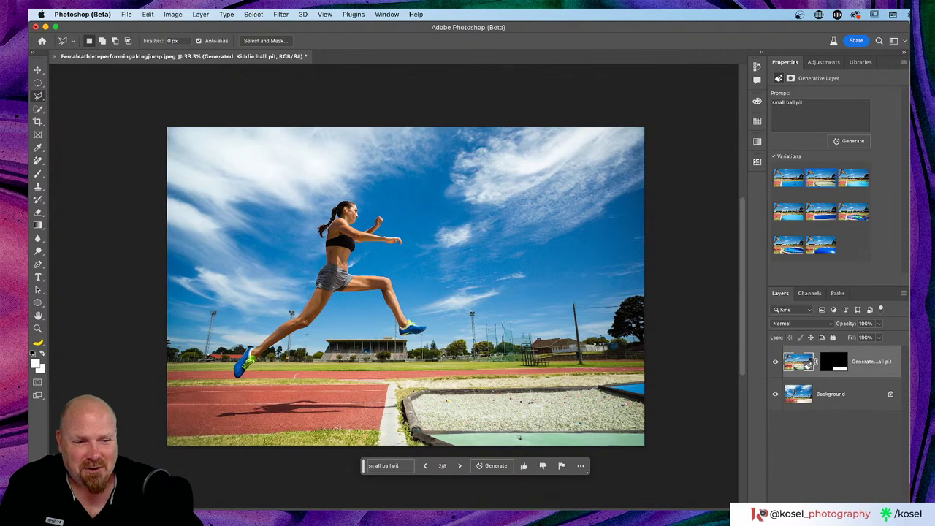
key(Delete)
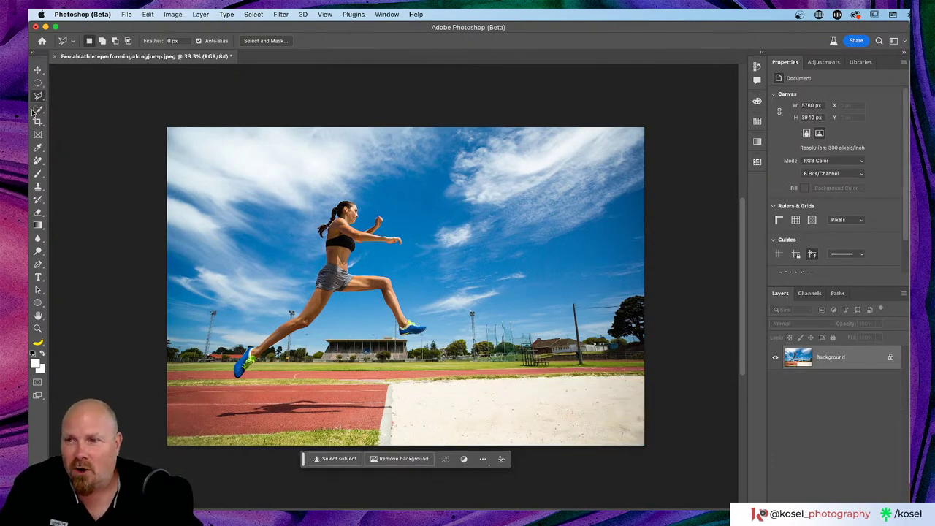
- Outline the sand pit with a straight-edged lasso selection extending past the photo's right and bottom edges
click(649, 376)
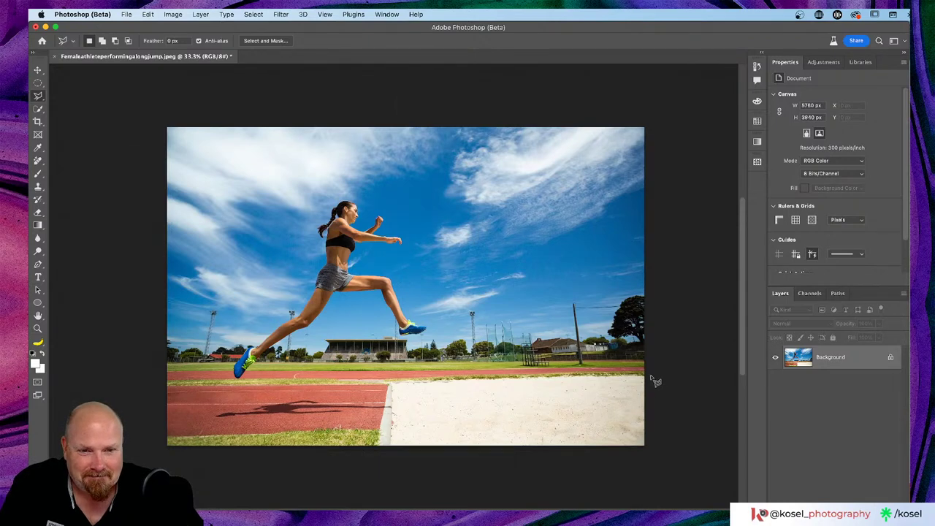
click(390, 381)
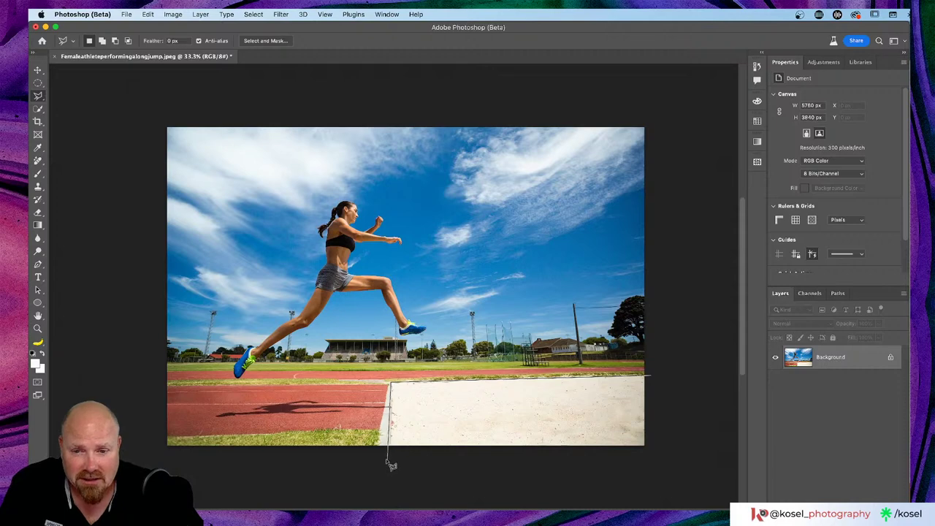
click(387, 459)
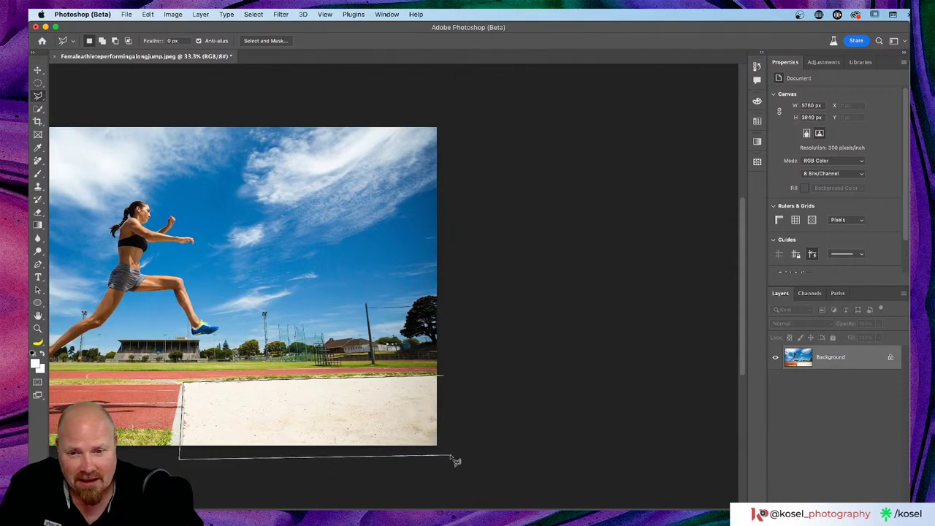
click(452, 455)
click(443, 379)
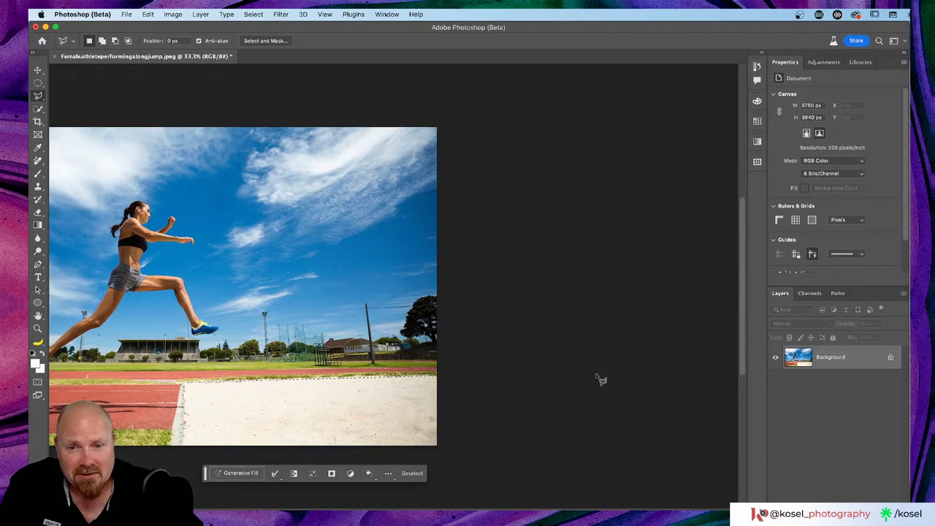
scroll(599, 377, down, 2)
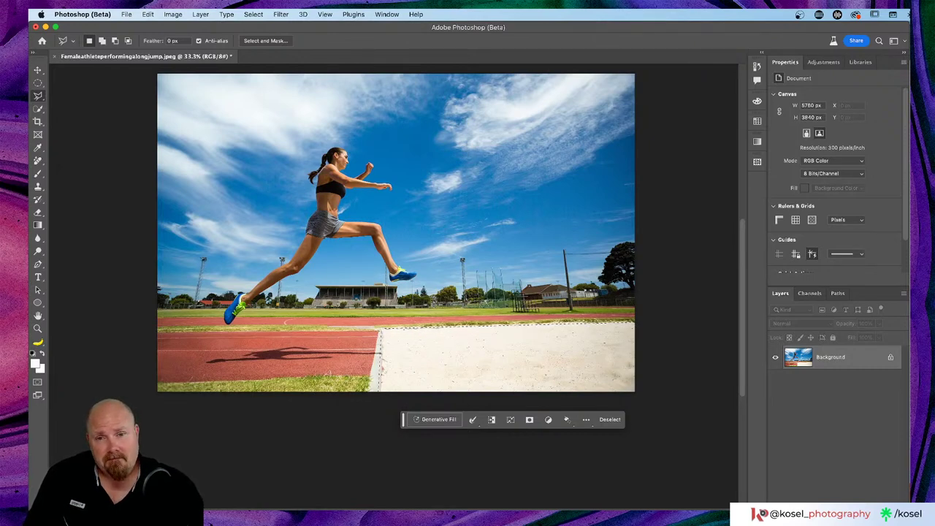
- Generative-fill the selected pit with the prompt 'small colorful balls'
click(434, 419)
text(sm)
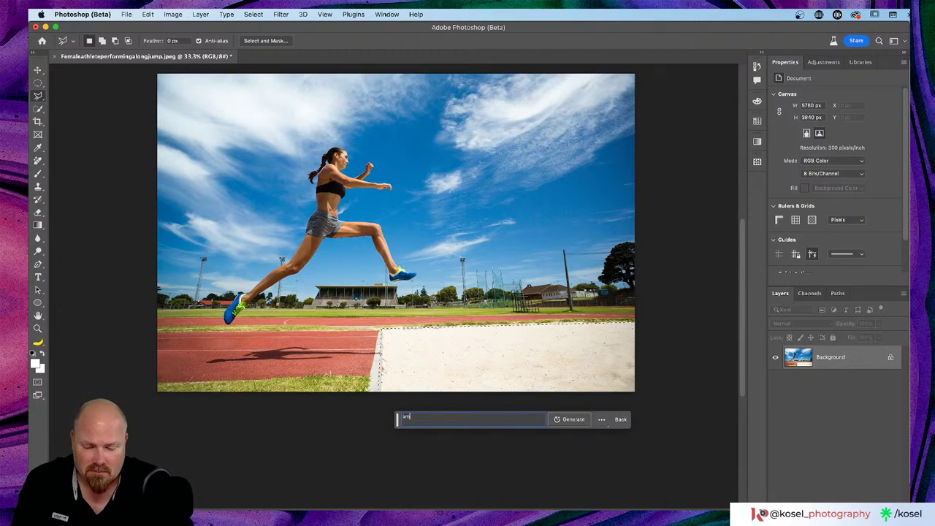
text(all)
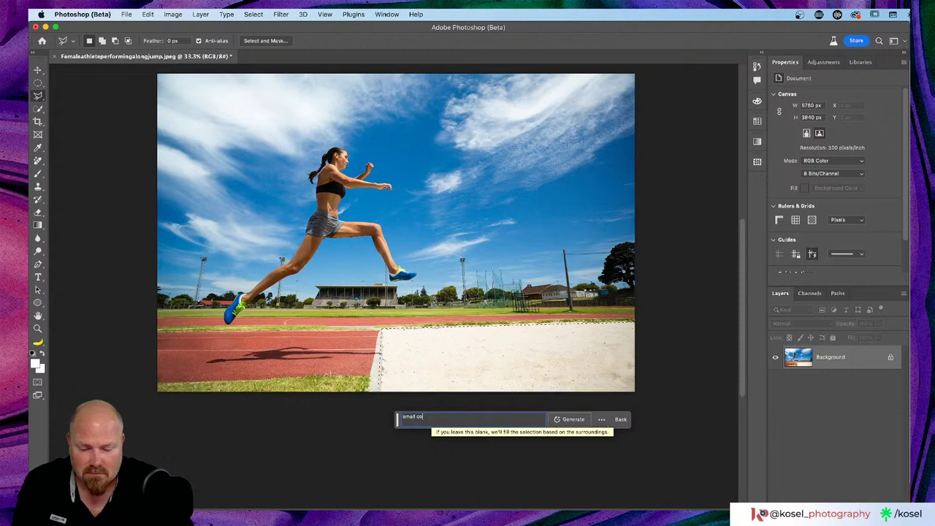
text( colour)
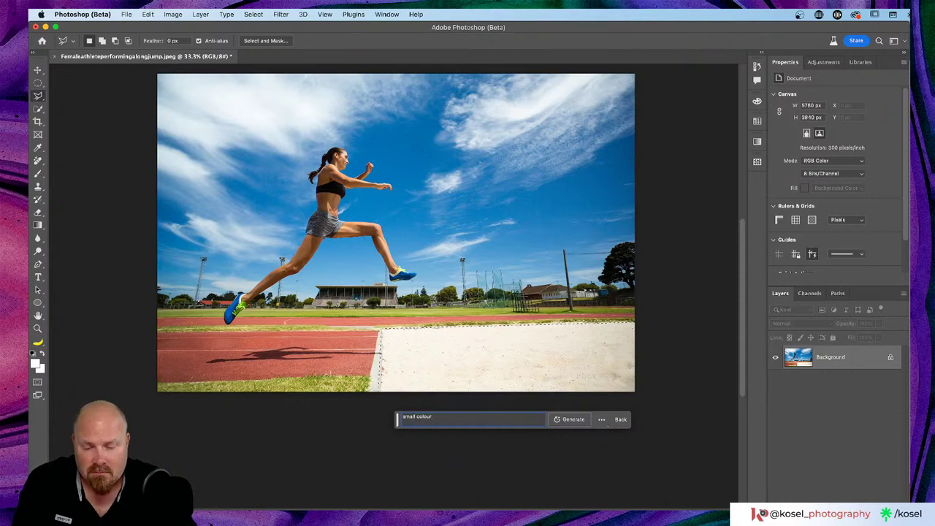
text(fu)
key(BackSpace)
key(BackSpace)
key(BackSpace)
key(BackSpace)
key(BackSpace)
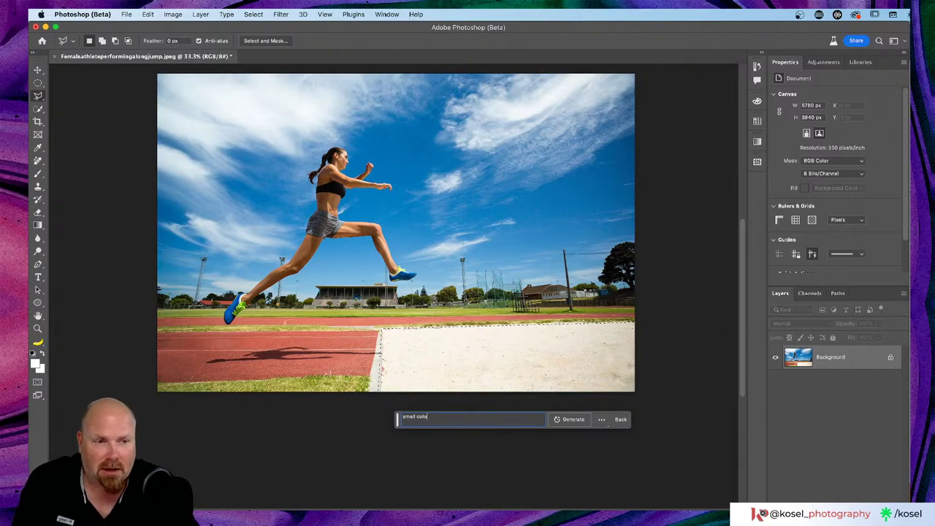
text(r)
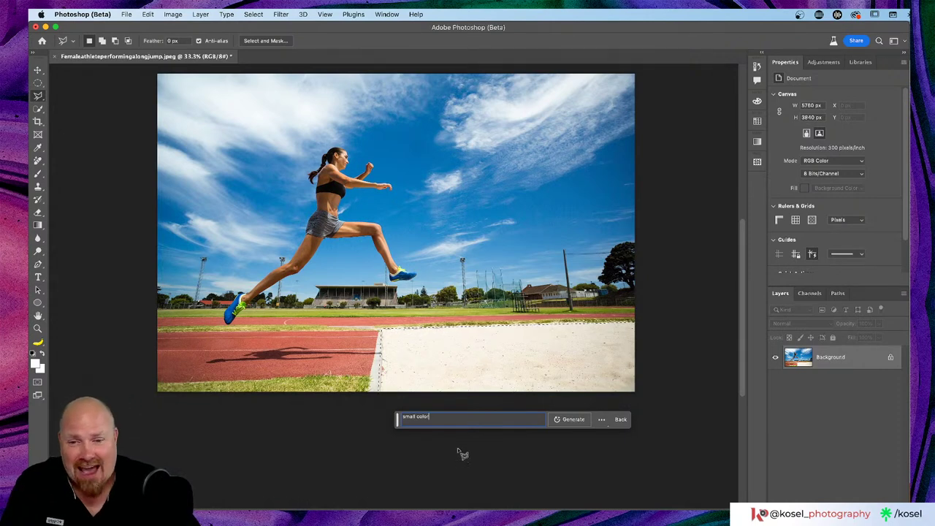
triple_click(454, 420)
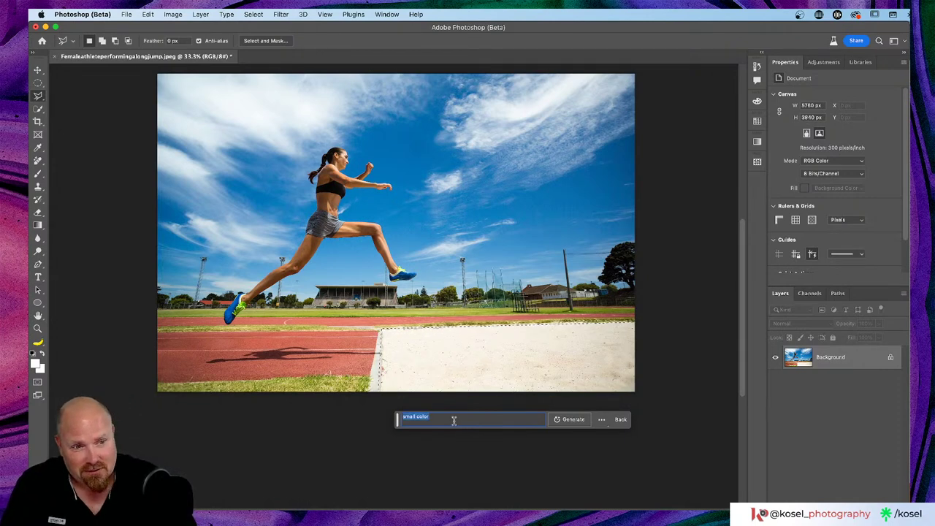
click(448, 419)
text(ful)
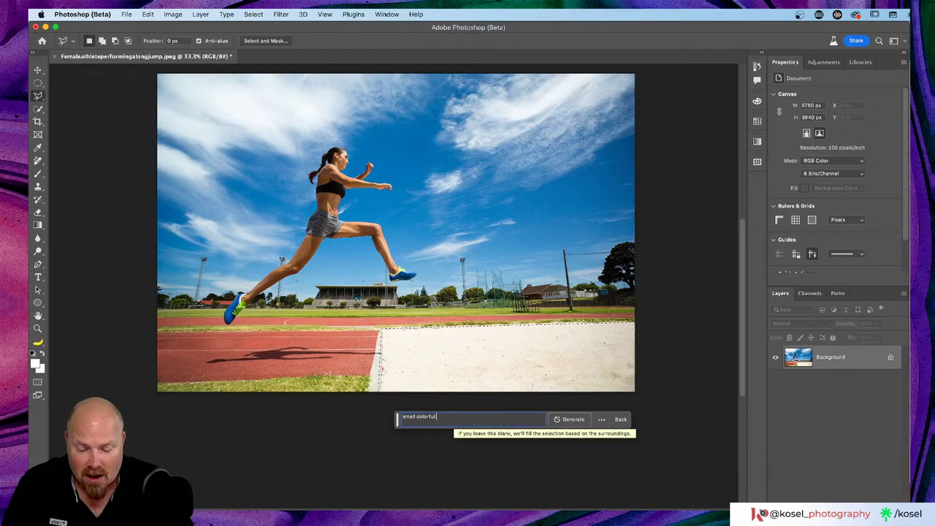
text( balls)
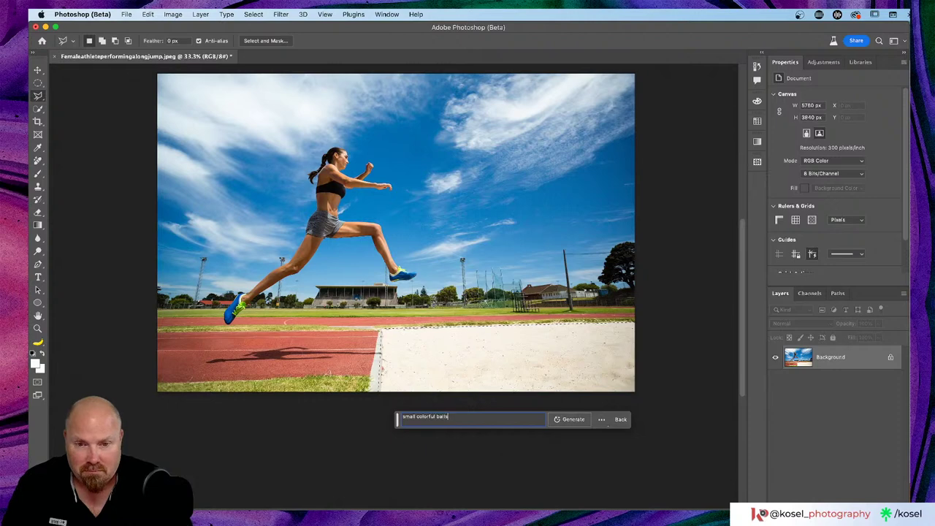
click(571, 420)
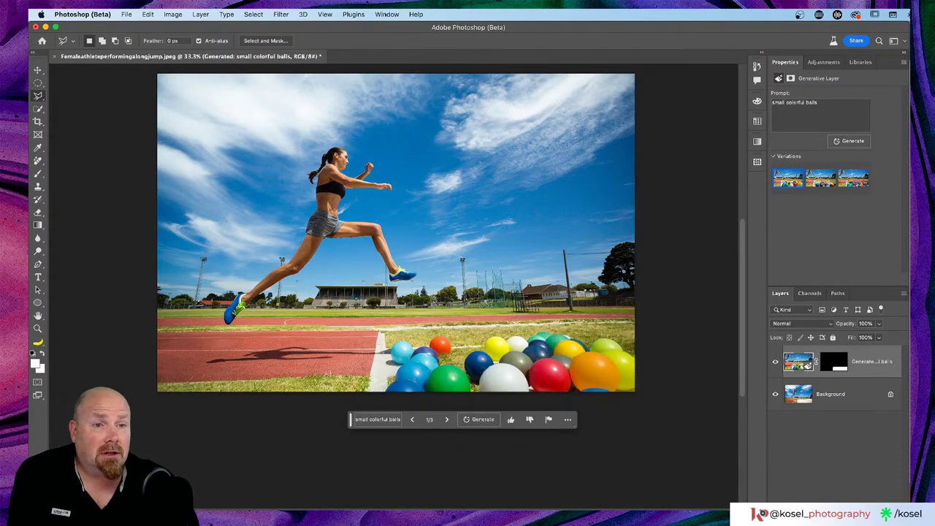
- Compare the ball variations and keep variation 3, densely packed with small multicoloured balls
click(860, 185)
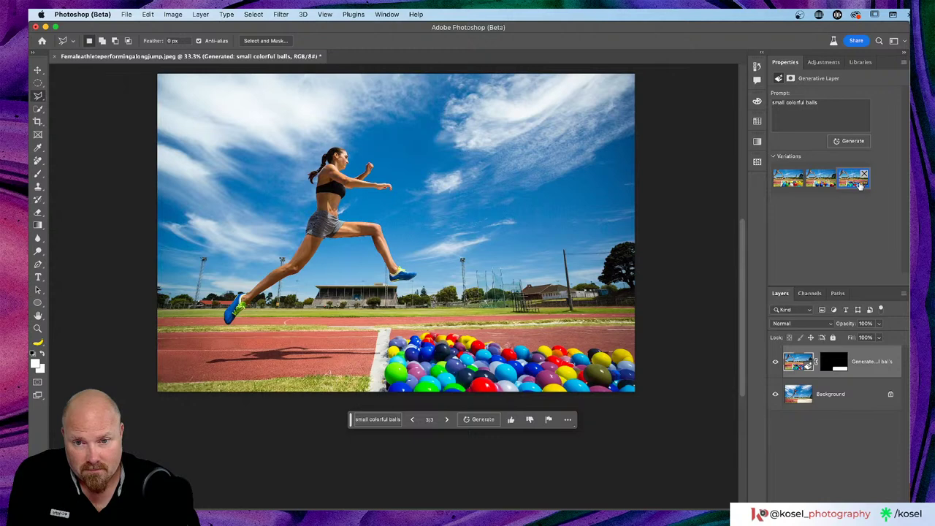
click(825, 184)
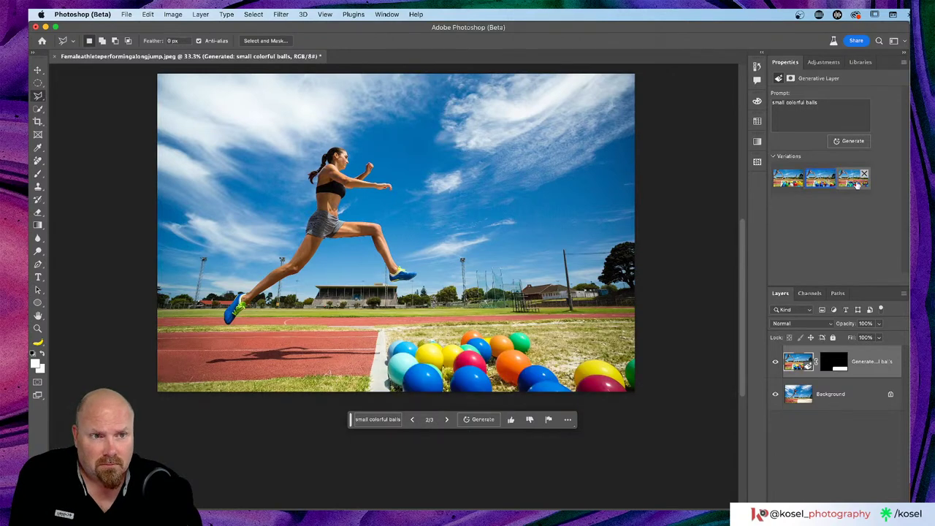
click(858, 184)
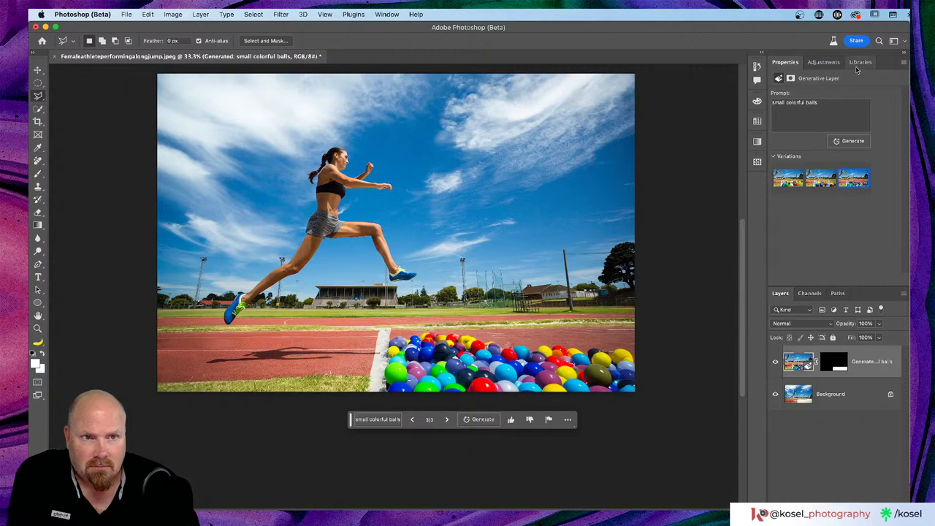
click(789, 117)
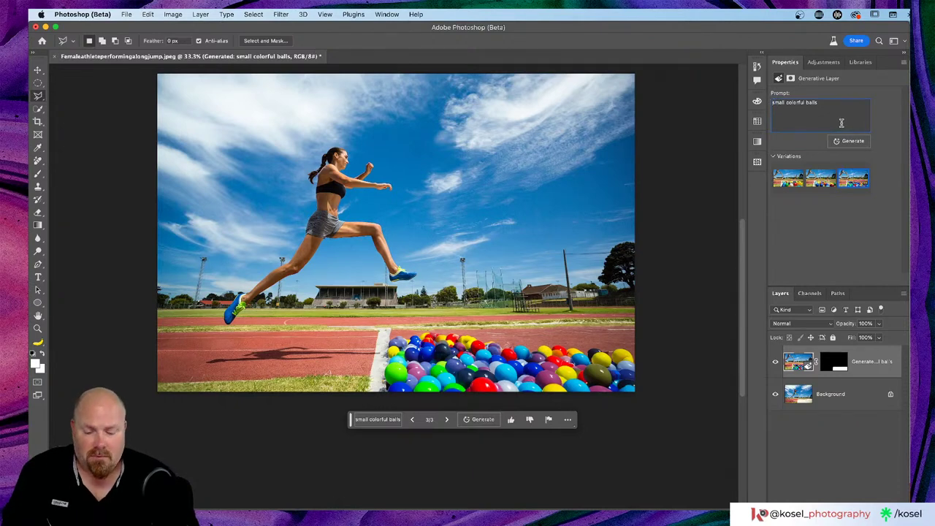
- Change the prompt to 'many small colorful balls', regenerate, and keep variation 2 with scattered balls
text(many)
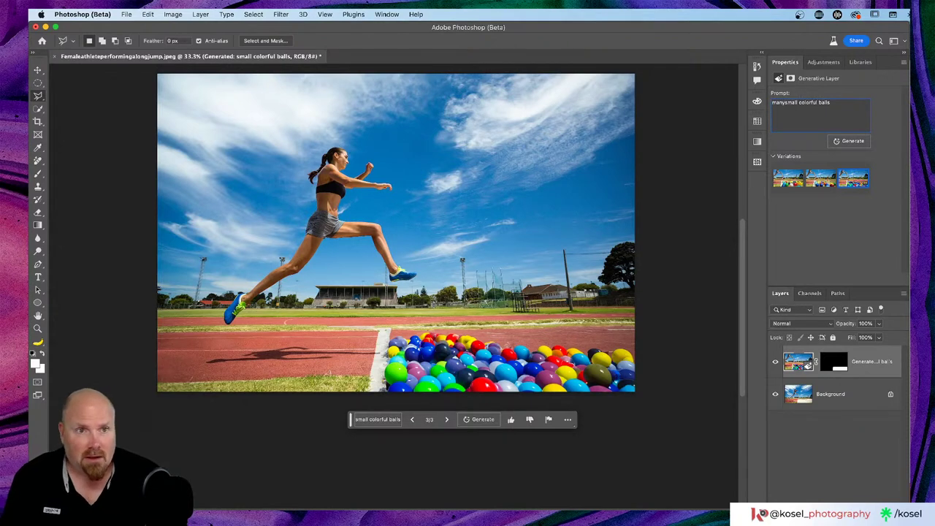
click(852, 142)
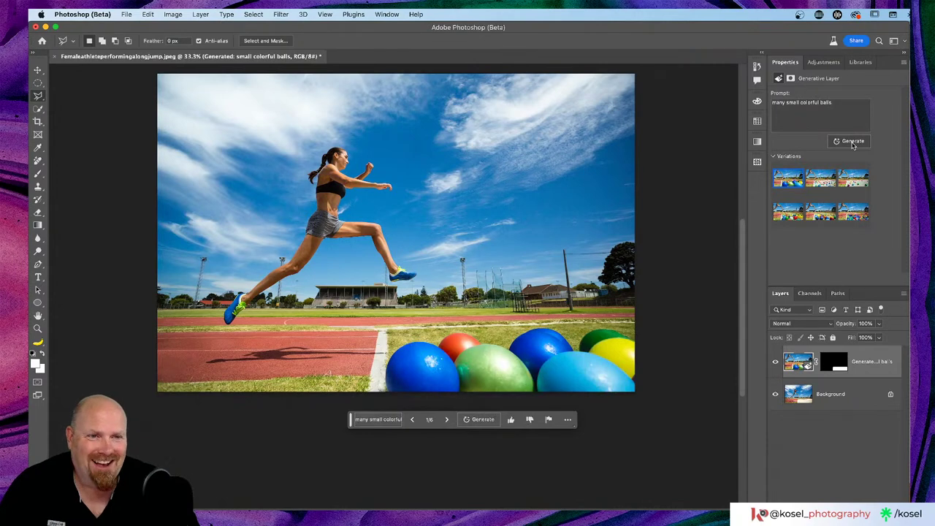
click(825, 178)
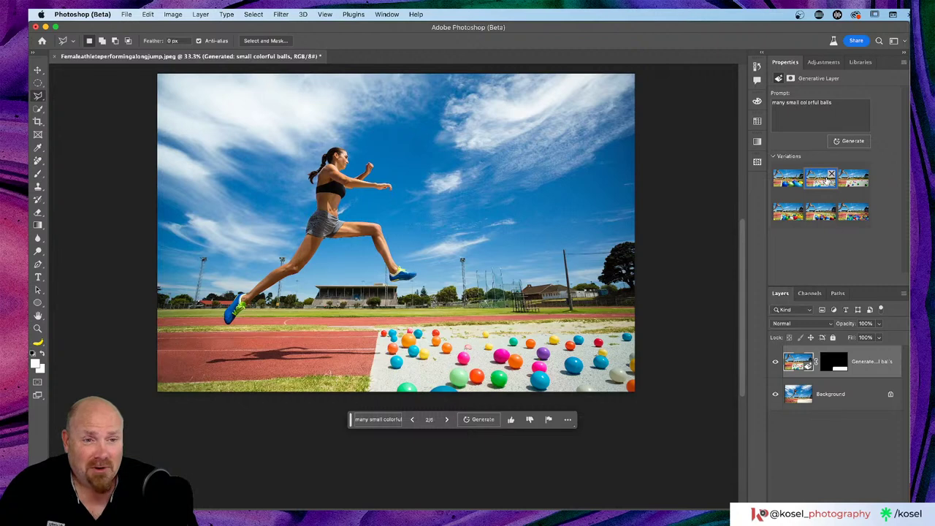
click(855, 178)
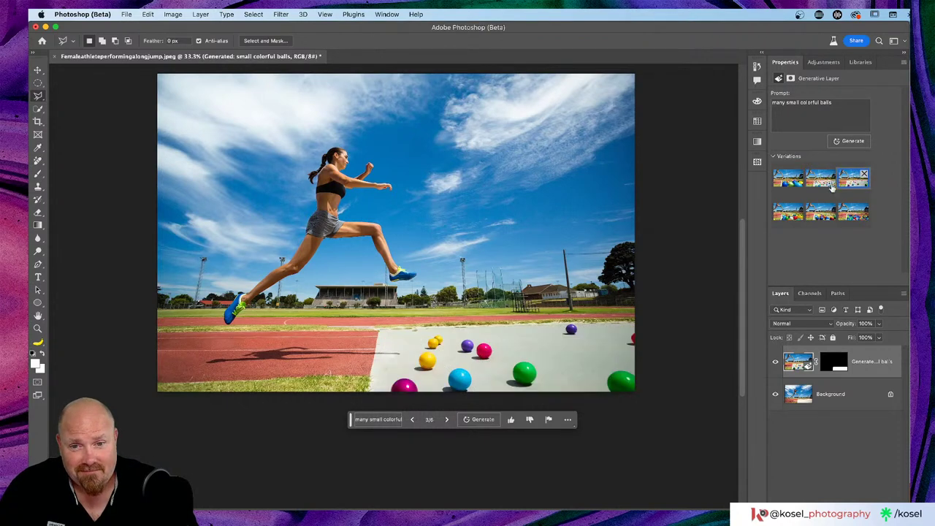
click(823, 187)
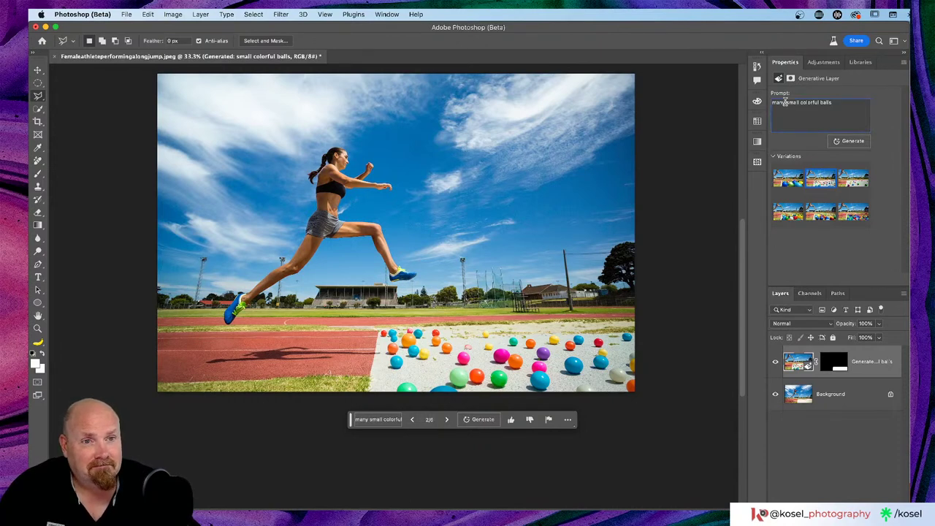
- Replace 'many' with 'hundreds' in the prompt and regenerate the pit fill
drag(785, 102, 763, 104)
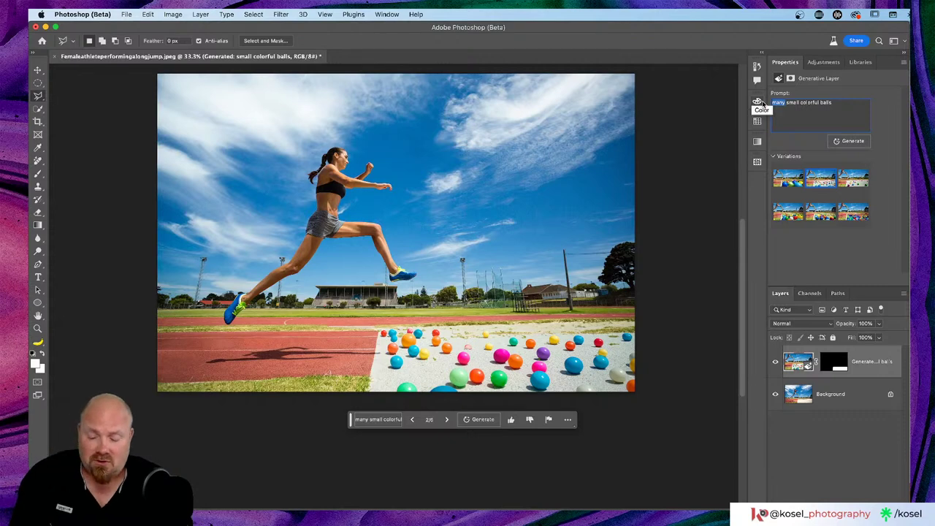
text(hundre)
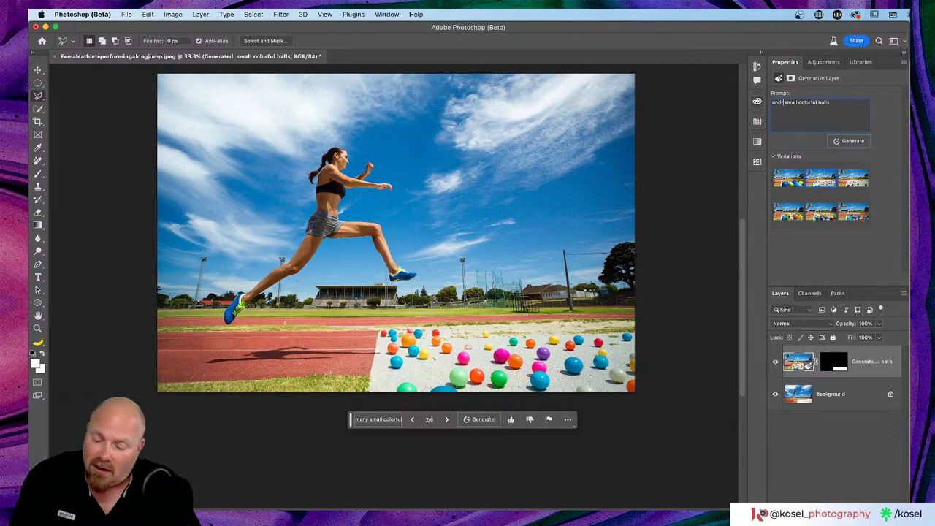
text(d)
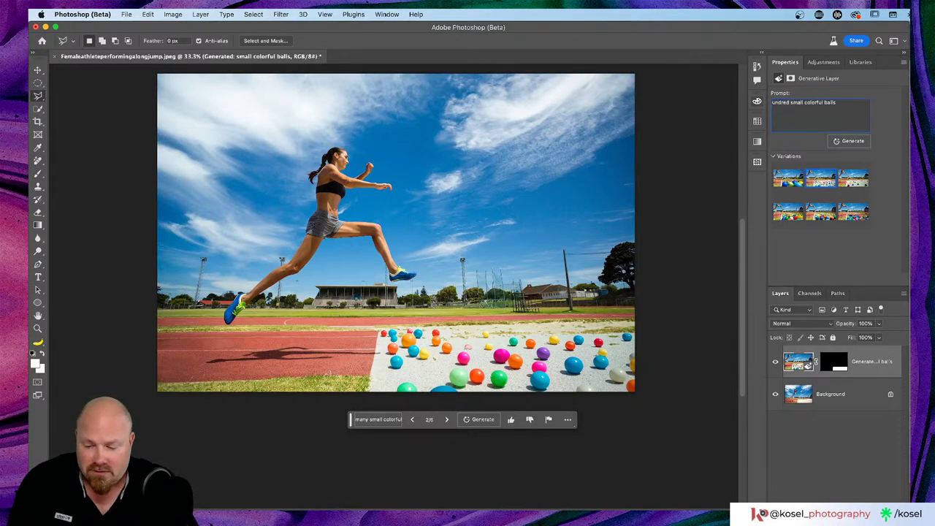
text(s)
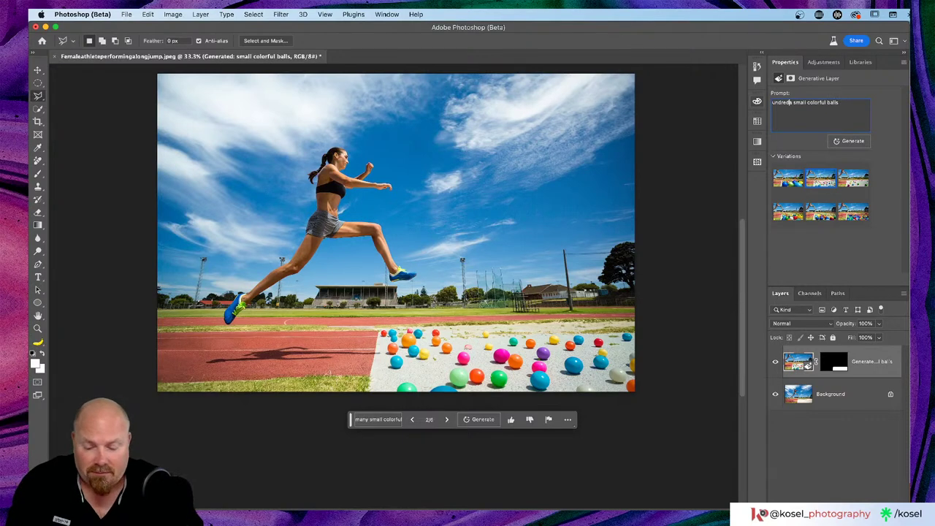
text(h)
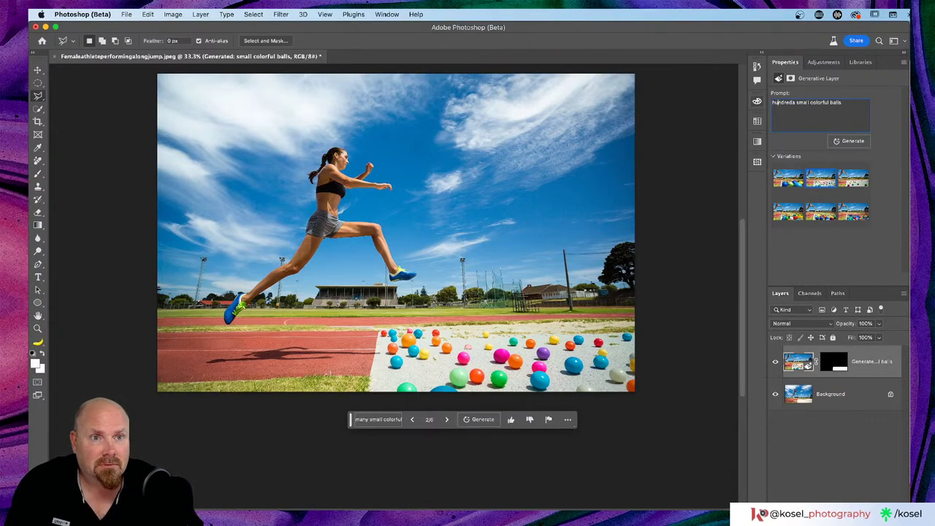
key(Right)
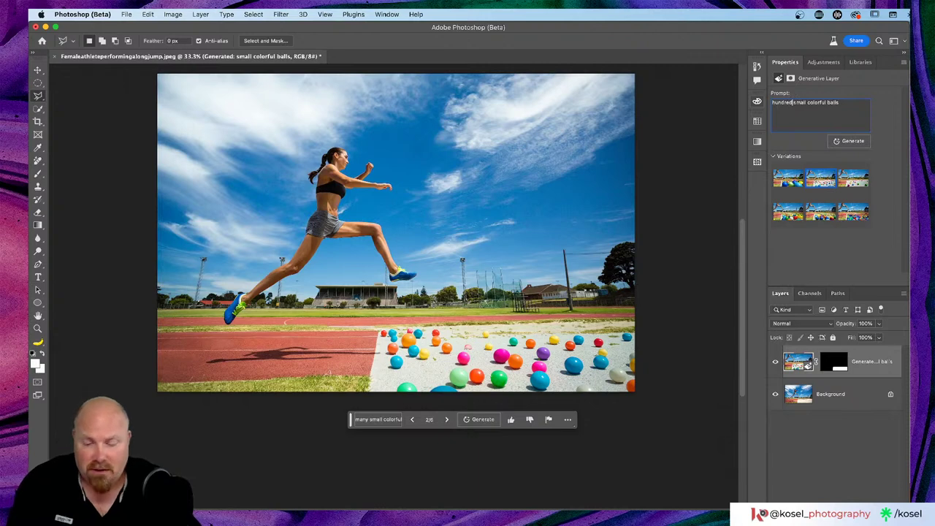
click(853, 141)
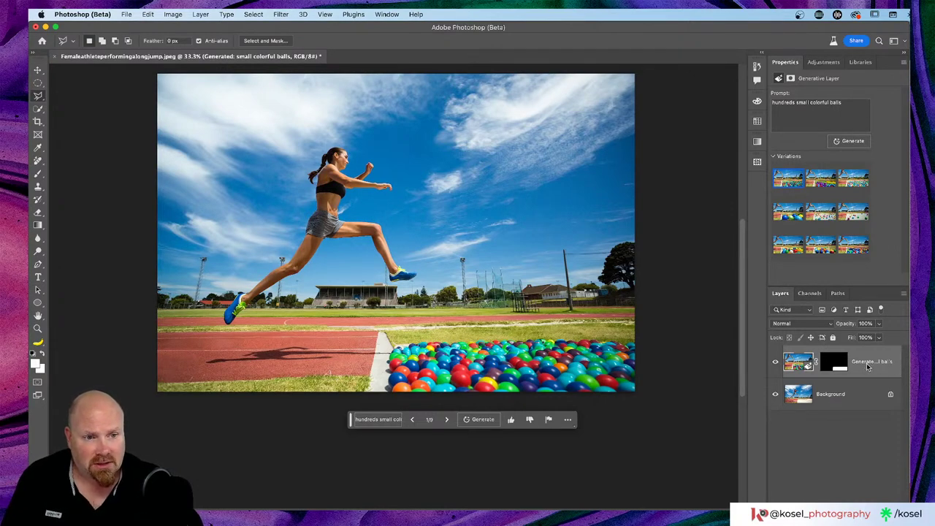
- Duplicate the balls layer, test-move then cancel the transform, and view its mask alone
key(super+j)
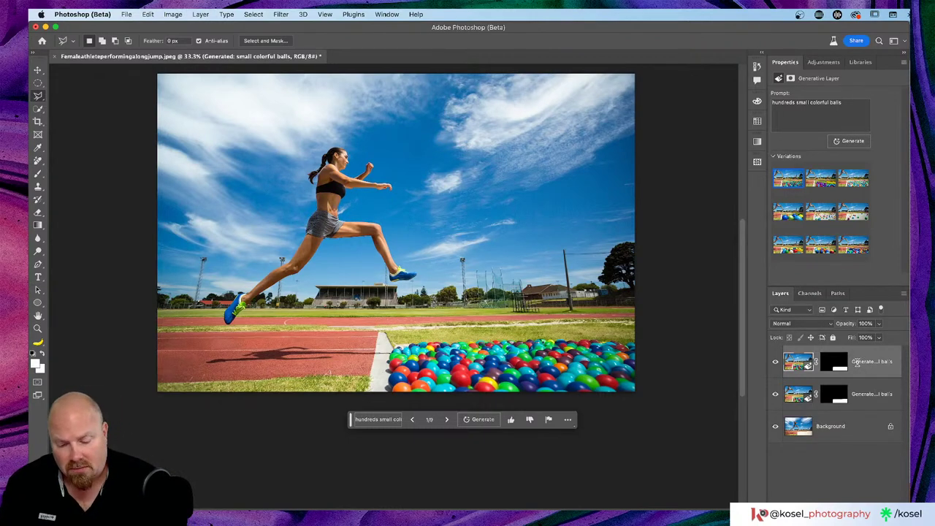
key(super+t)
drag(578, 355, 584, 293)
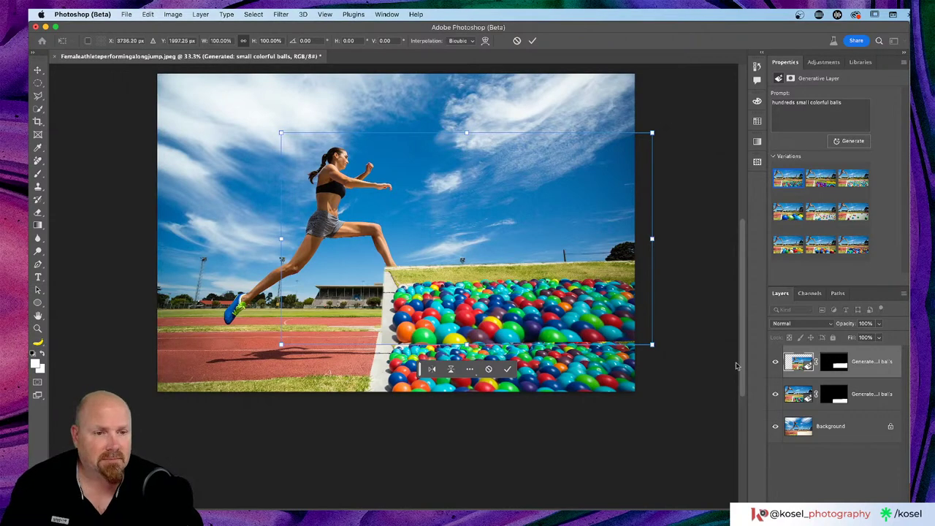
click(516, 40)
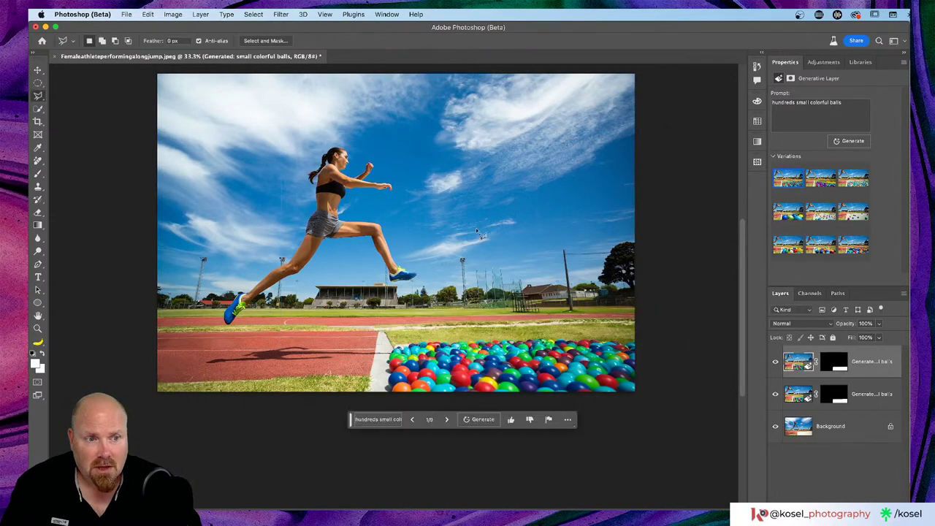
alt+click(840, 367)
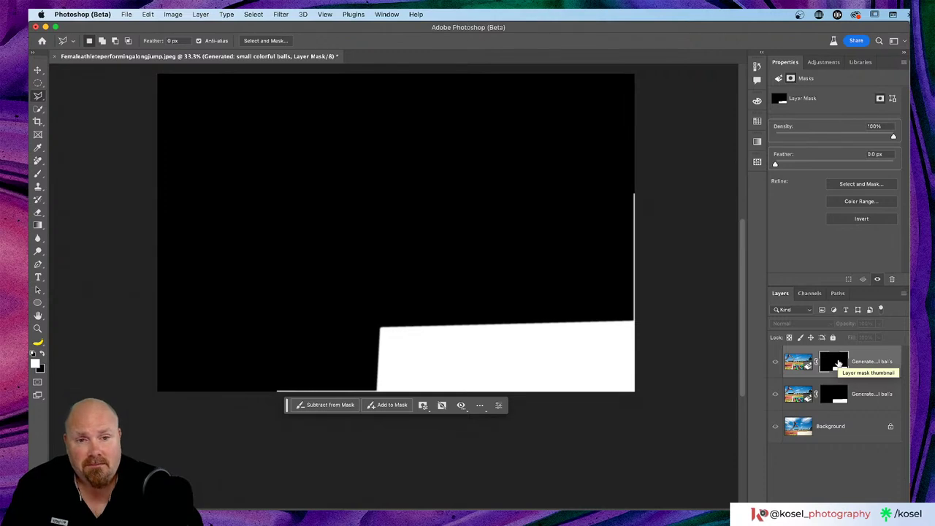
- Load the top layer's mask as a selection and delete the duplicate balls layer
alt+click(838, 361)
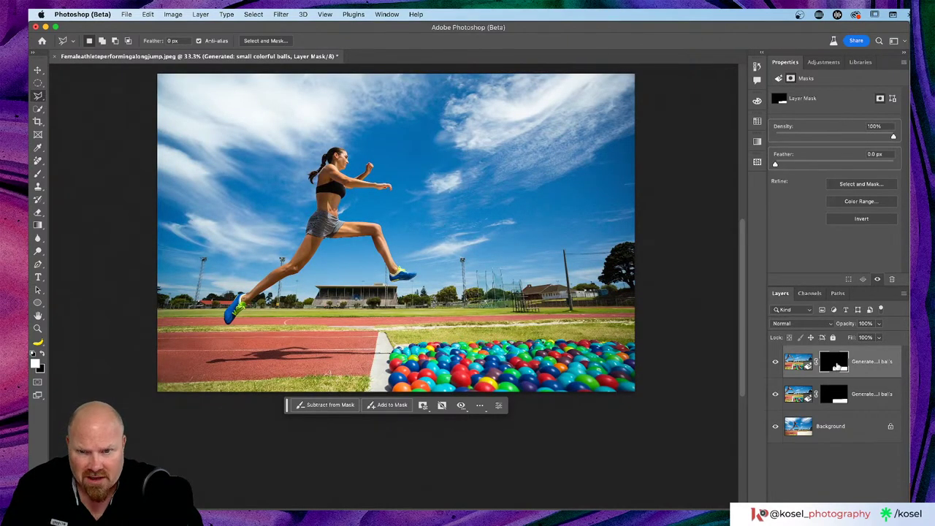
super+click(838, 366)
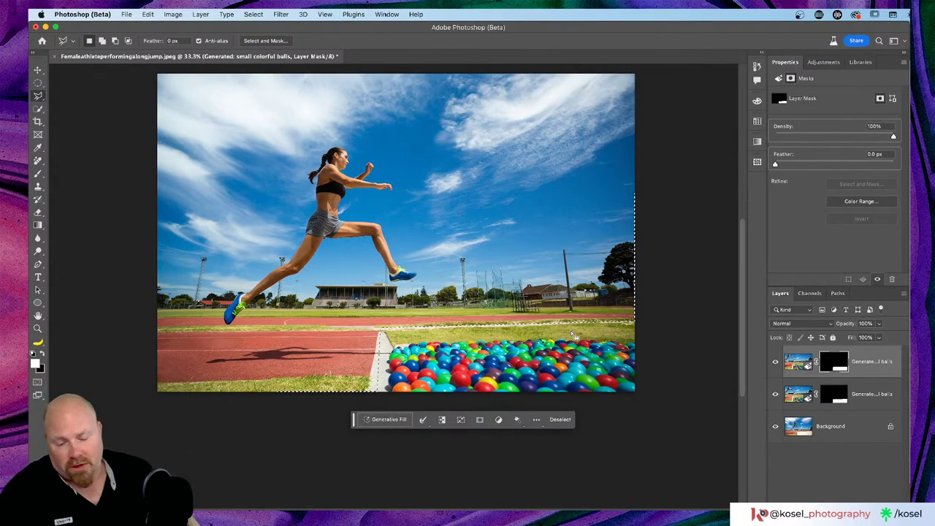
click(875, 361)
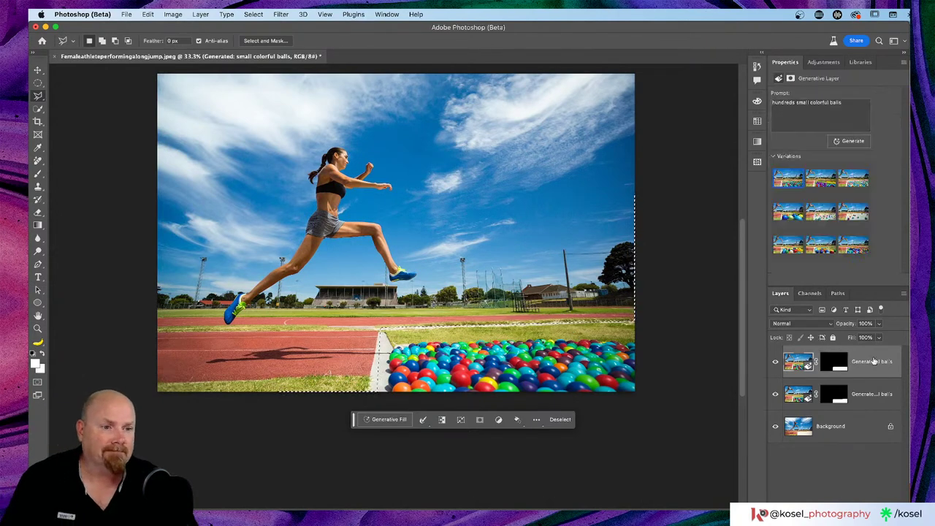
key(Delete)
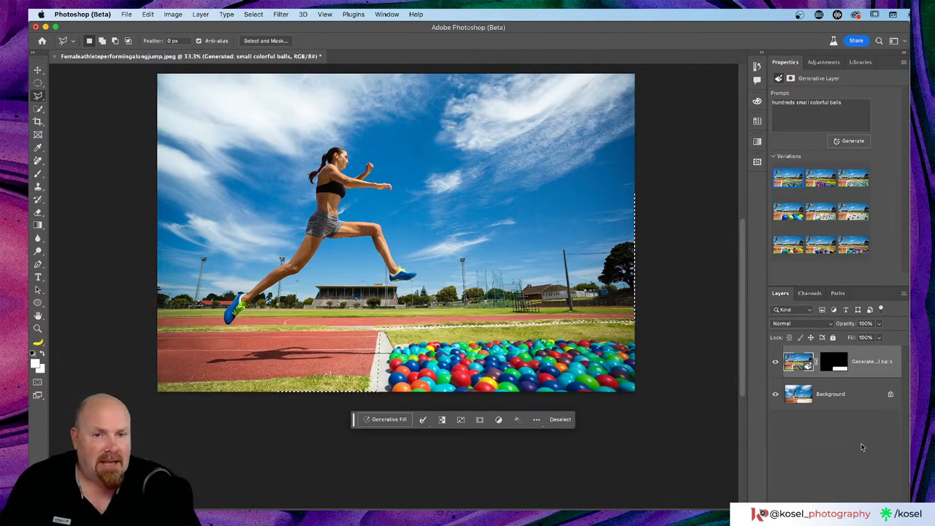
key(super+d)
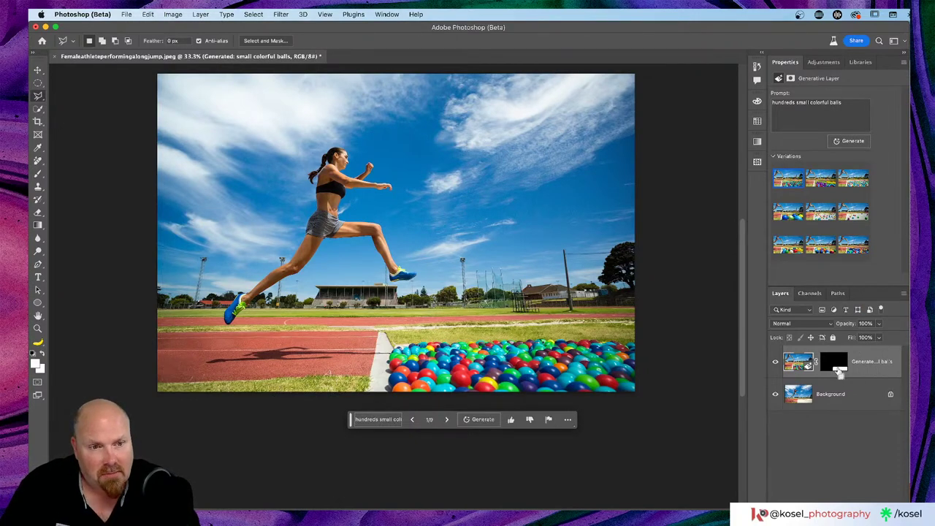
- Load the remaining balls layer's mask as a selection and delete that layer, keeping the pit selected
super+click(838, 369)
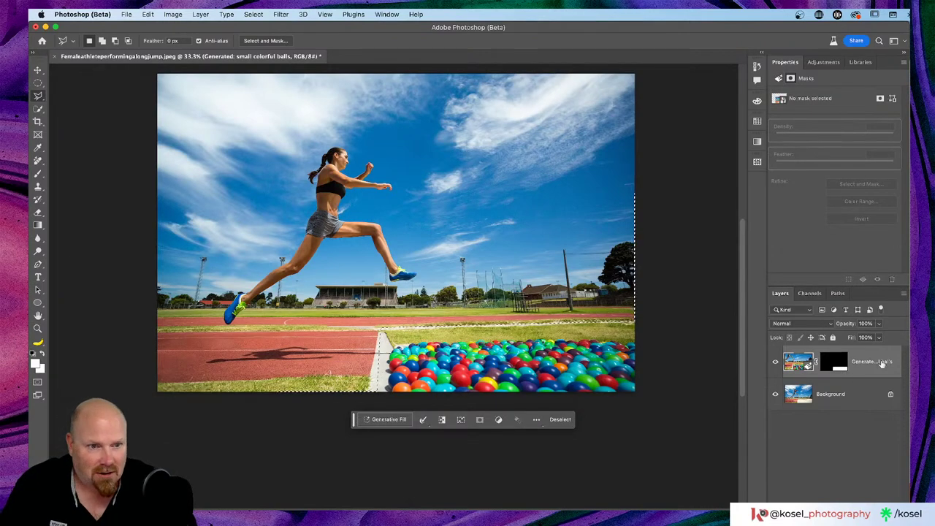
click(853, 362)
key(Delete)
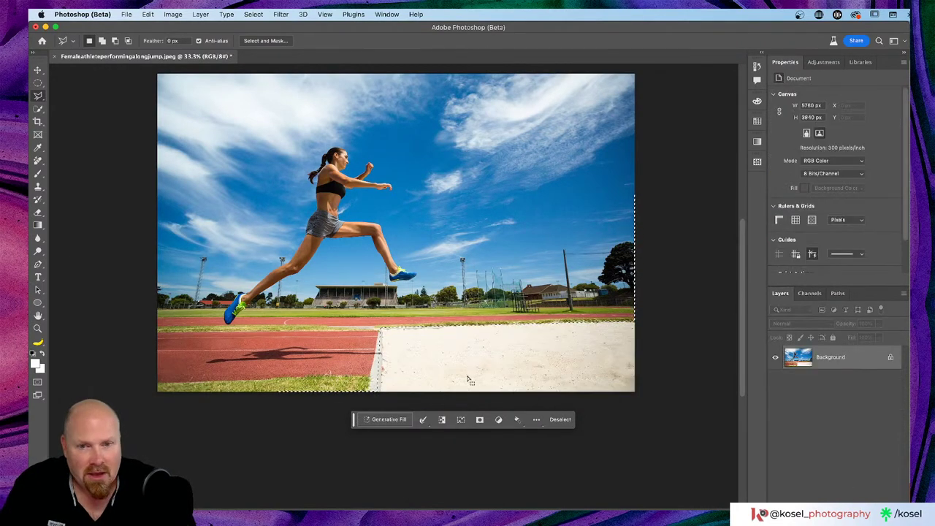
- Generative-fill the selected pit with the prompt 'pool of bubbling choclate'
click(385, 419)
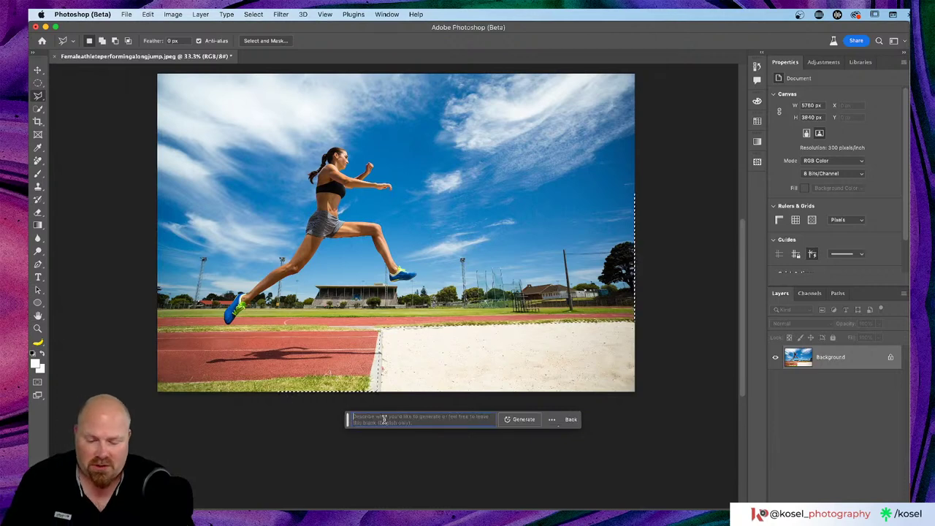
text(pool of bubbling ch)
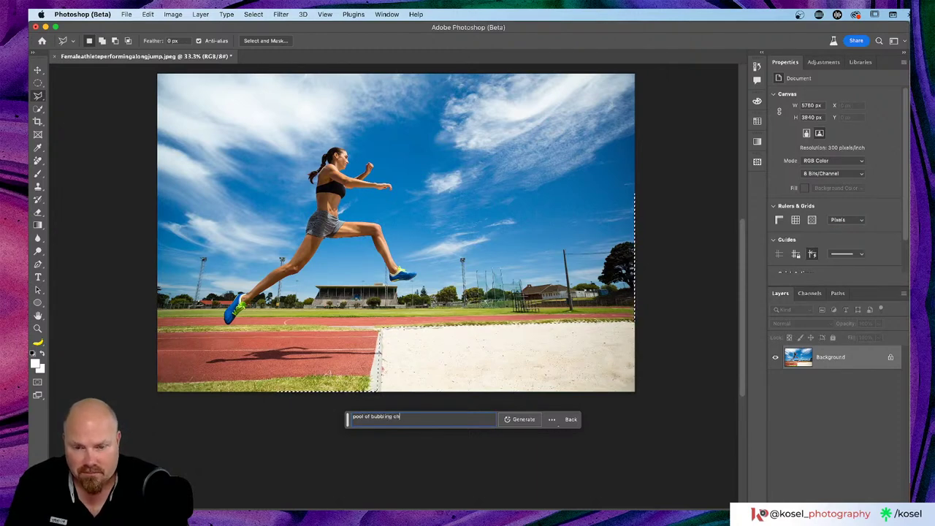
text(e)
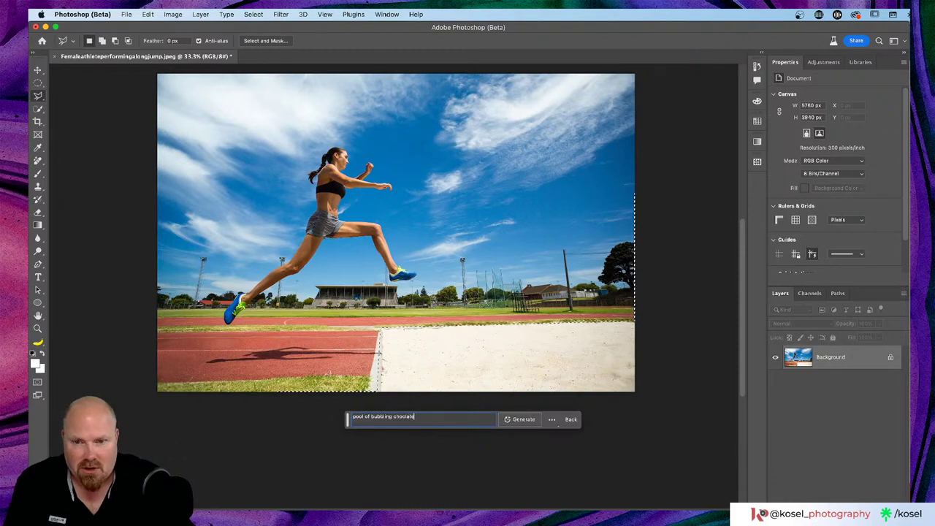
key(Return)
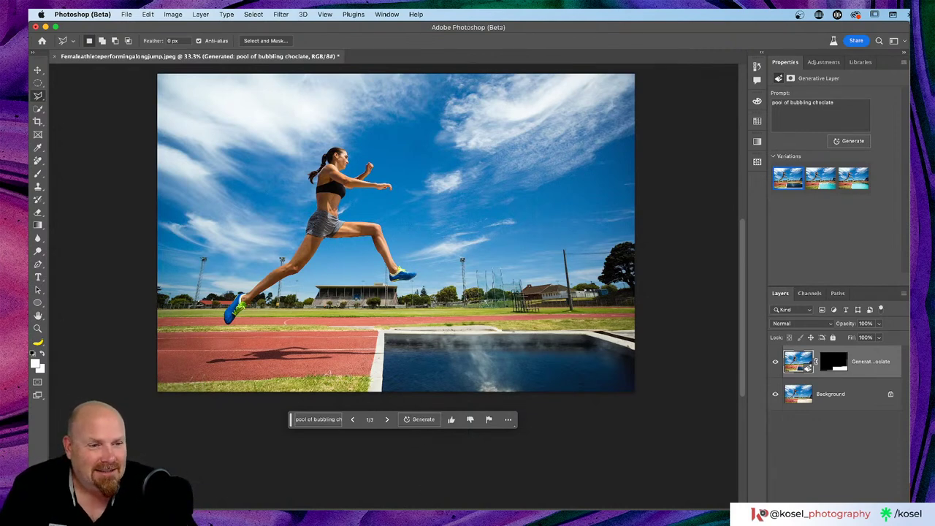
- Replace the pit prompt with 'nutty colored chocolate' and regenerate
key(super+Tab)
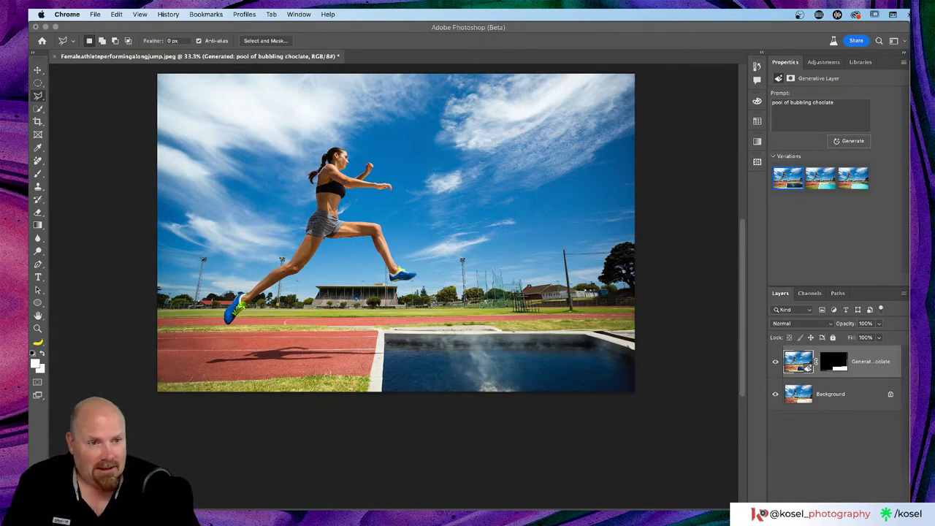
click(611, 448)
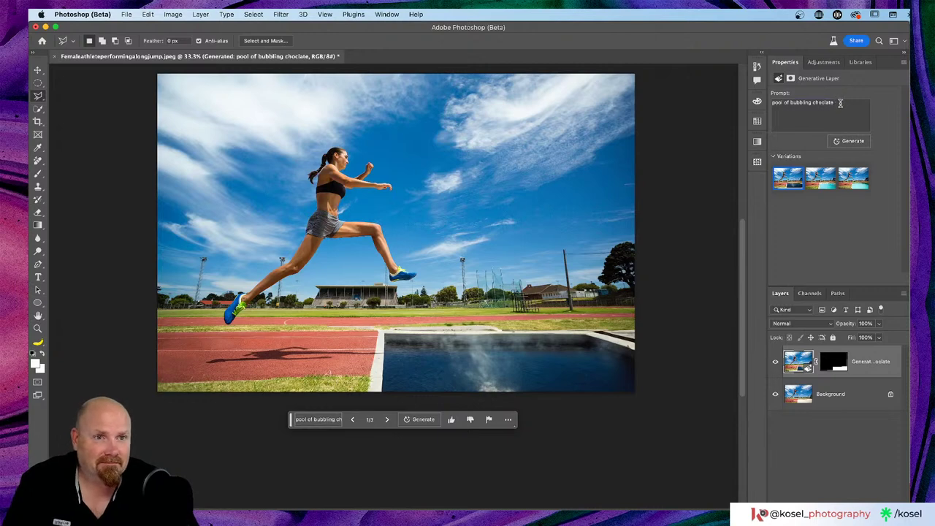
drag(839, 104, 762, 102)
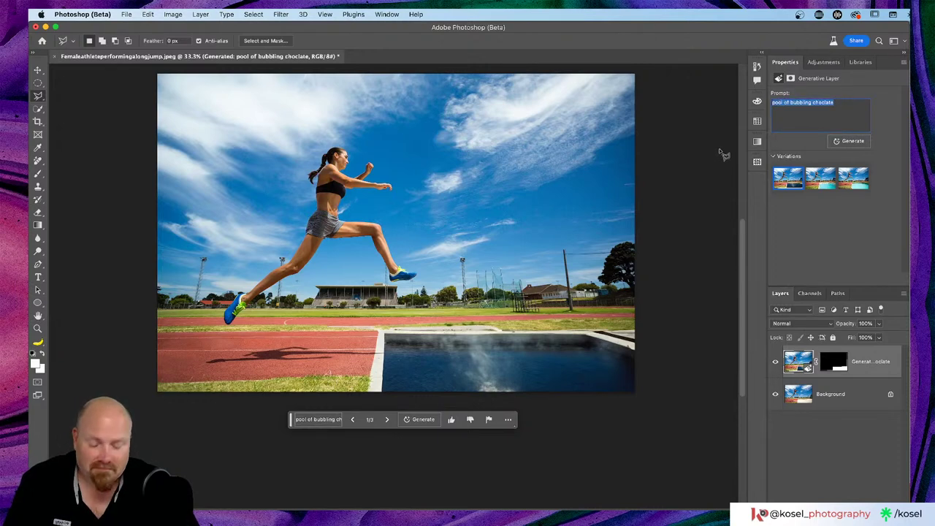
text(nutty colored chocolate)
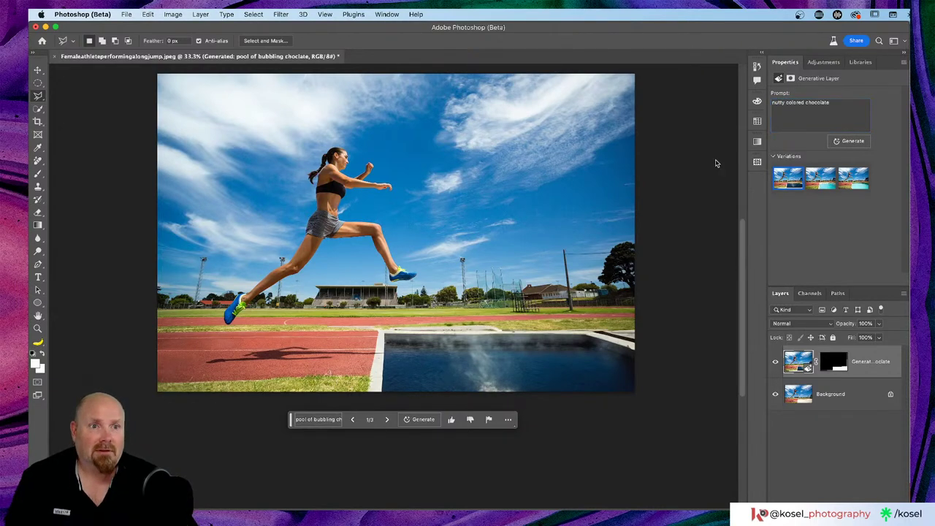
click(853, 141)
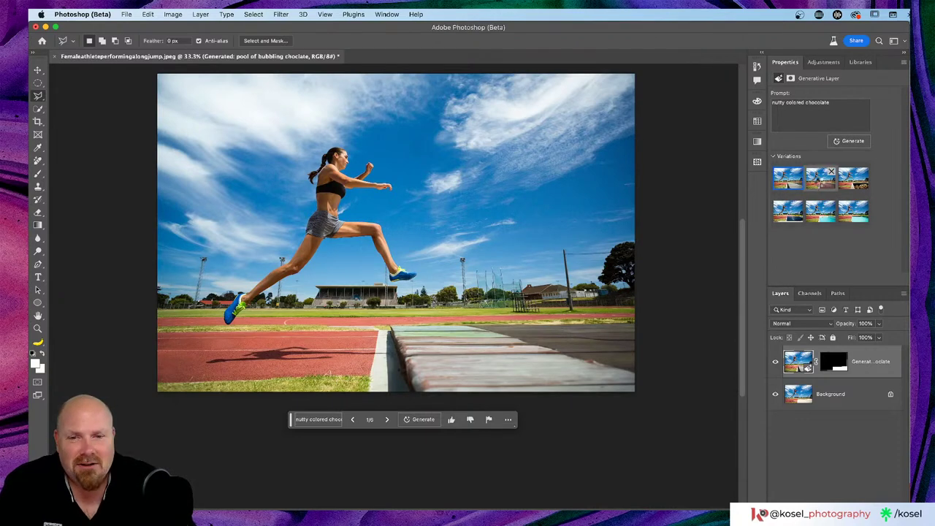
- Keep variation 3 with heaped chocolate balls and give it a thumbs-up
click(820, 184)
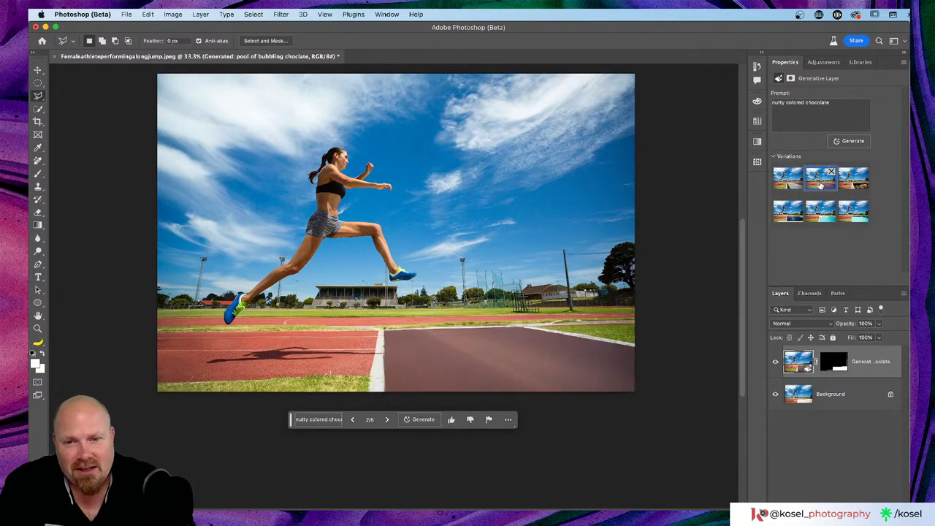
click(858, 184)
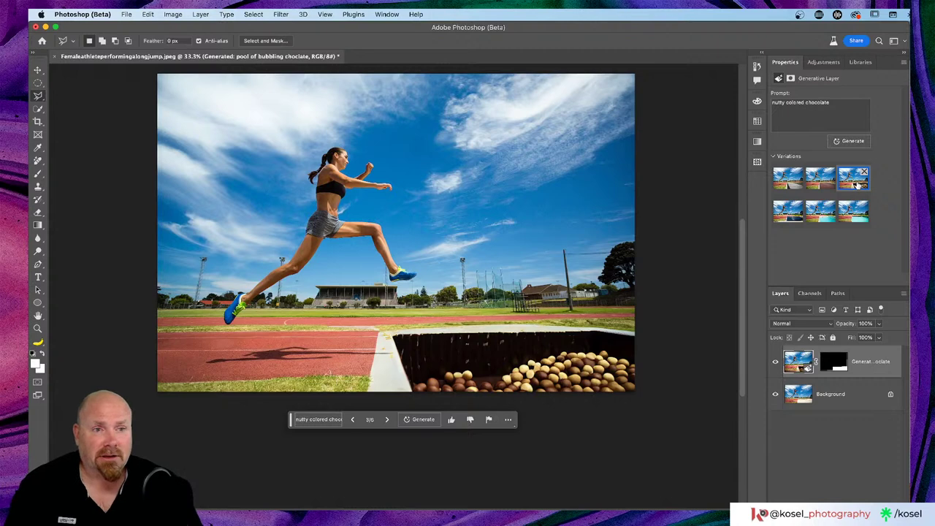
click(452, 419)
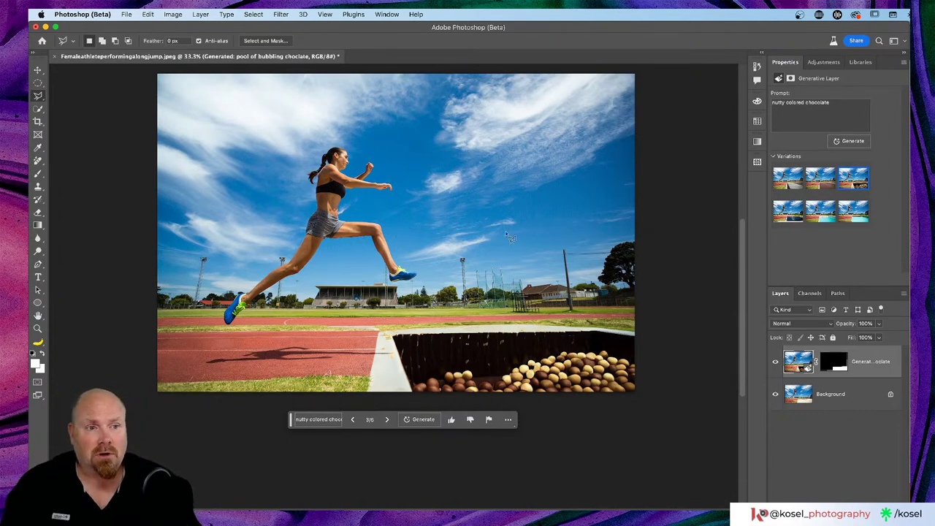
- Switch to the freehand Lasso, zoom to 100%, and outline the blue shoe on the leading foot
scroll(521, 242, left, 3)
scroll(521, 242, up, 2)
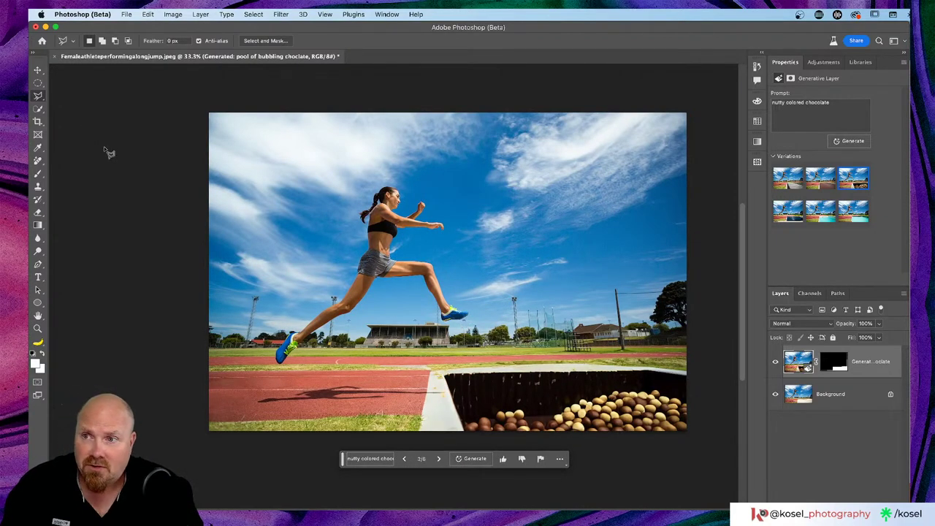
right_click(38, 96)
click(84, 96)
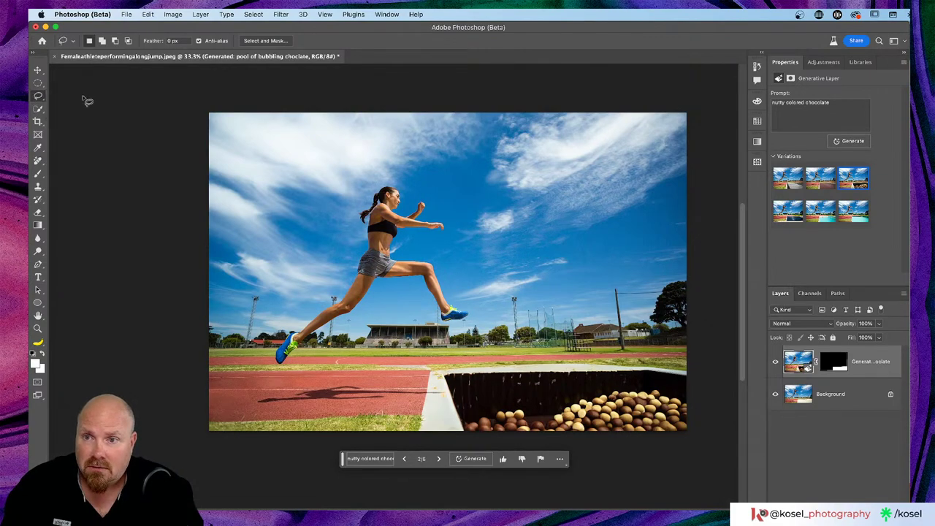
key(super+plus)
key(super+plus)
key(super+plus)
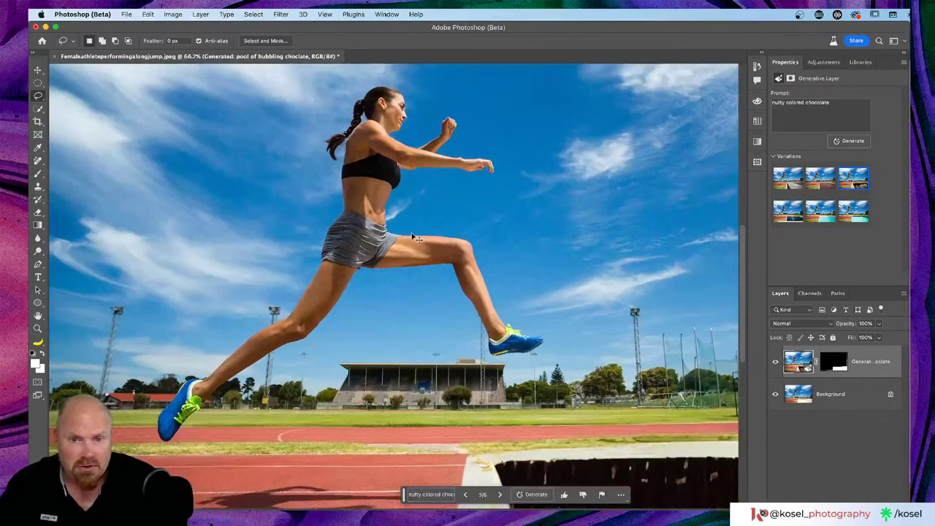
scroll(328, 298, down, 5)
scroll(328, 298, right, 3)
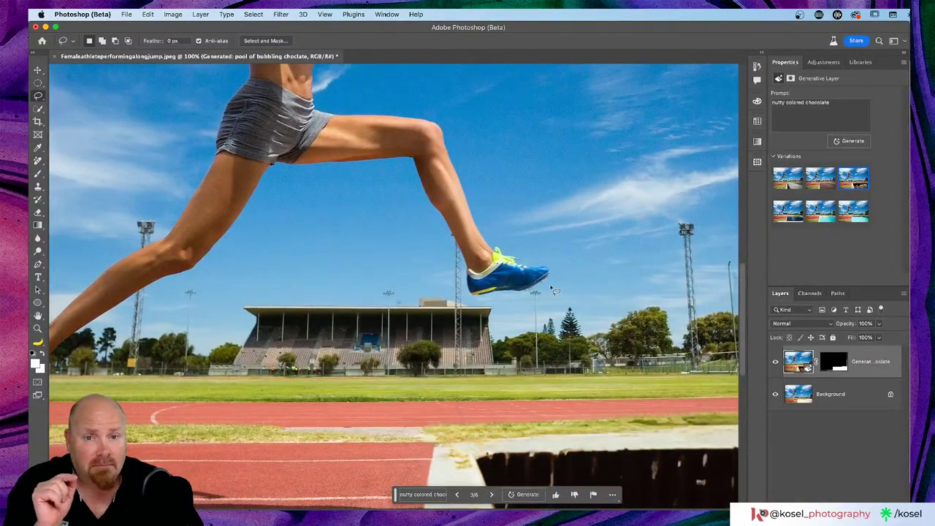
mouse_move(550, 285)
mouse_down()
mouse_move(560, 276)
mouse_move(553, 261)
mouse_move(499, 241)
mouse_move(473, 260)
mouse_move(460, 289)
mouse_move(474, 305)
mouse_move(511, 308)
mouse_move(559, 285)
mouse_up()
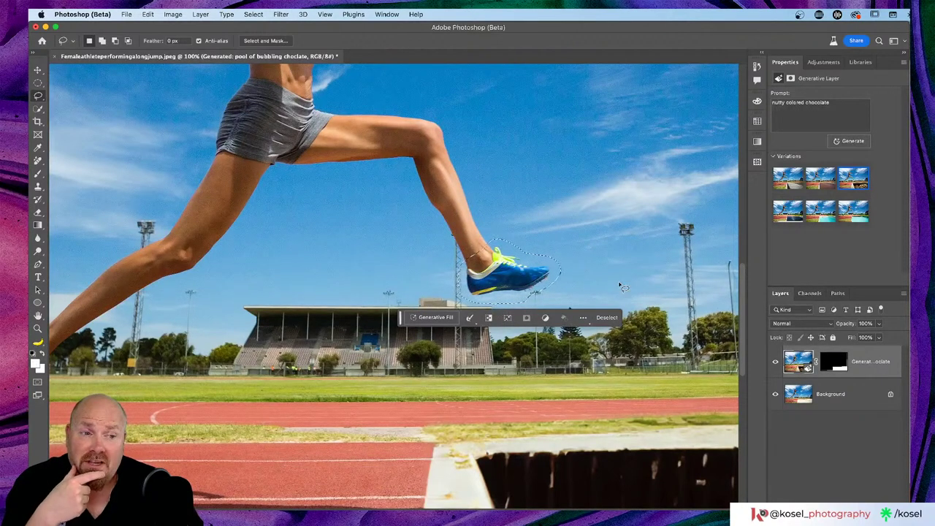
- Generate a 'sandals' fill over the selected blue running shoe on the leading foot
key(super+Tab)
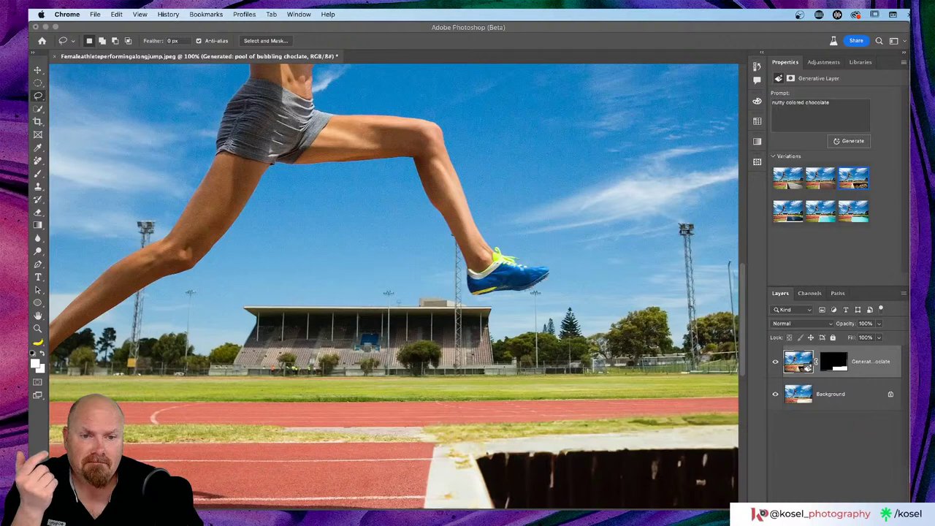
key(super+Tab)
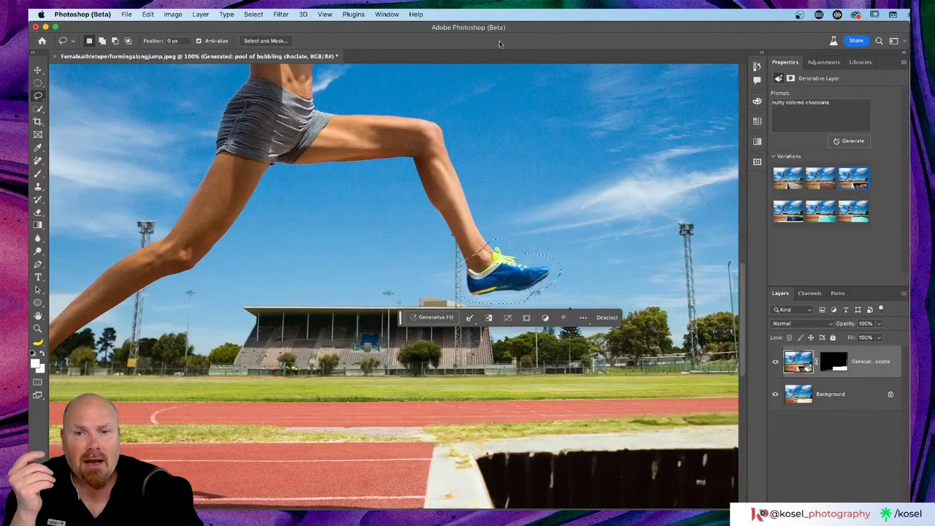
click(414, 317)
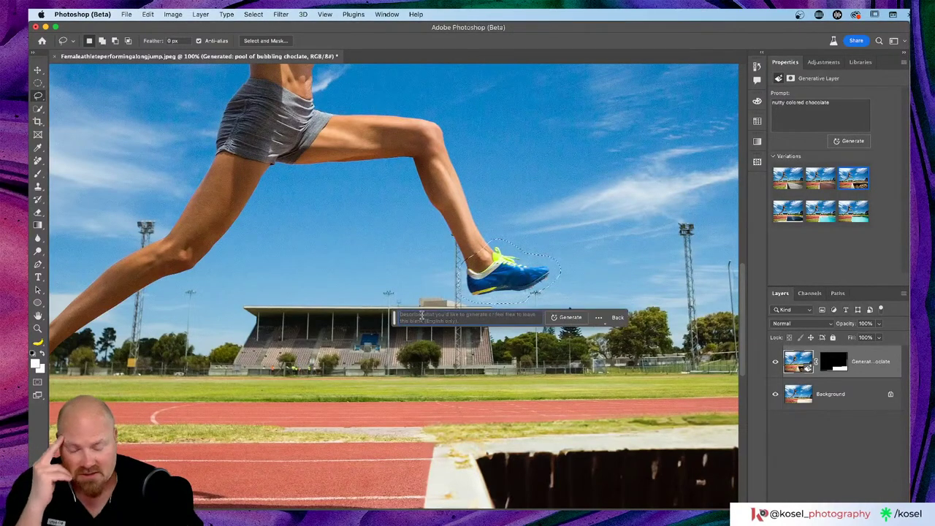
text(san)
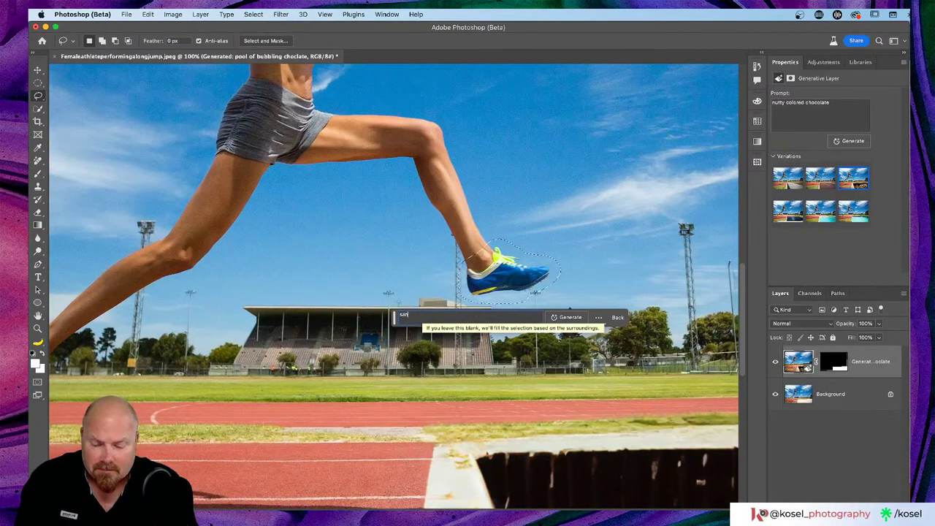
text(dals)
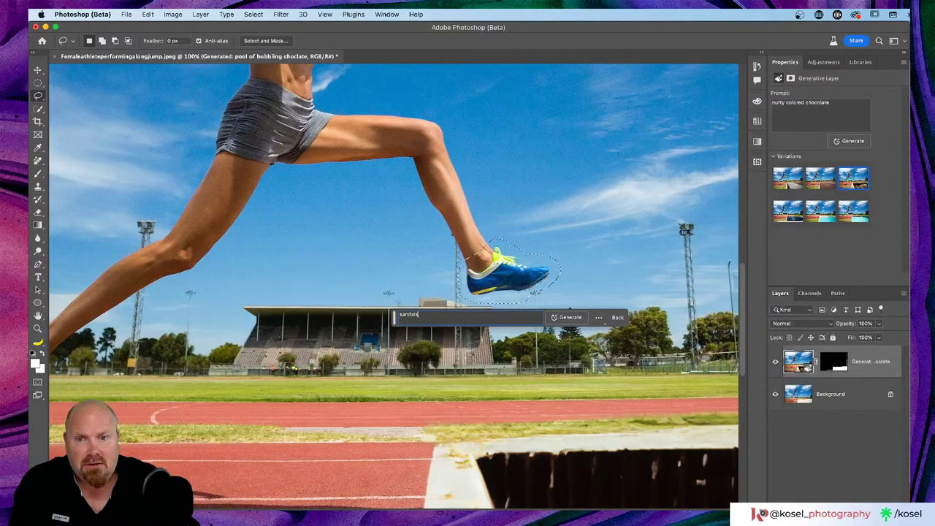
click(570, 317)
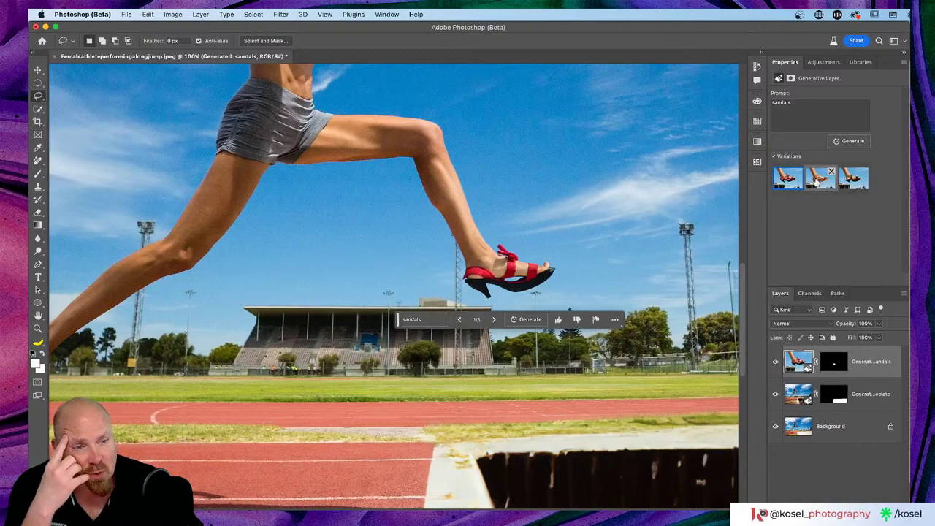
- Compare the red heel, flip-flop and black heel variations and keep the second, flip-flop one
click(818, 182)
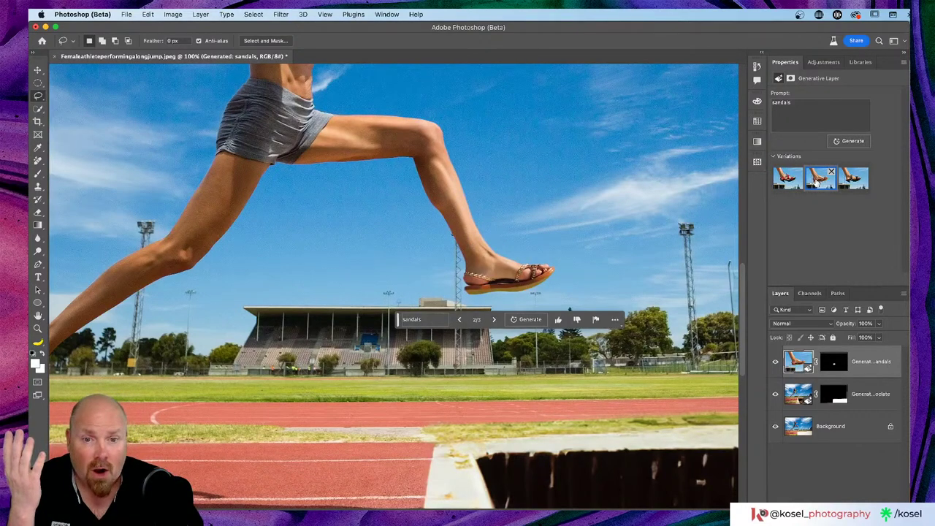
click(789, 183)
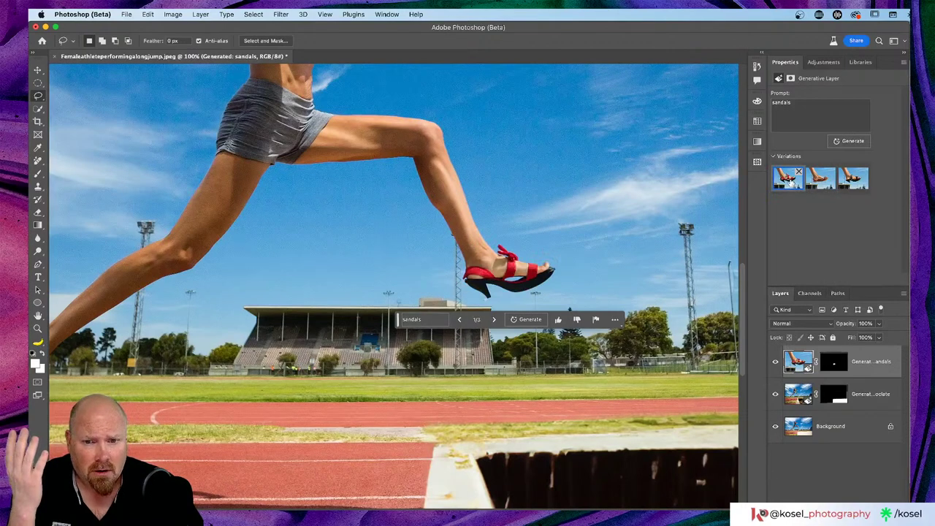
click(820, 181)
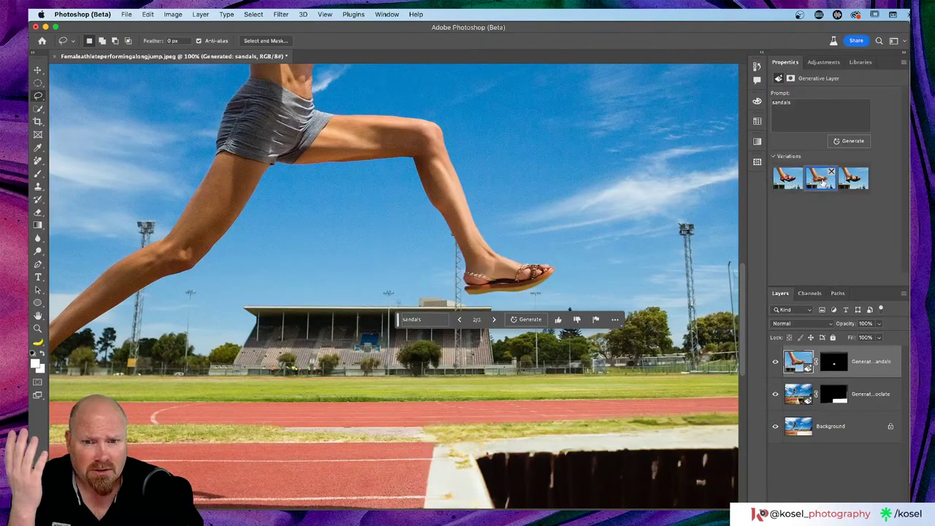
click(854, 183)
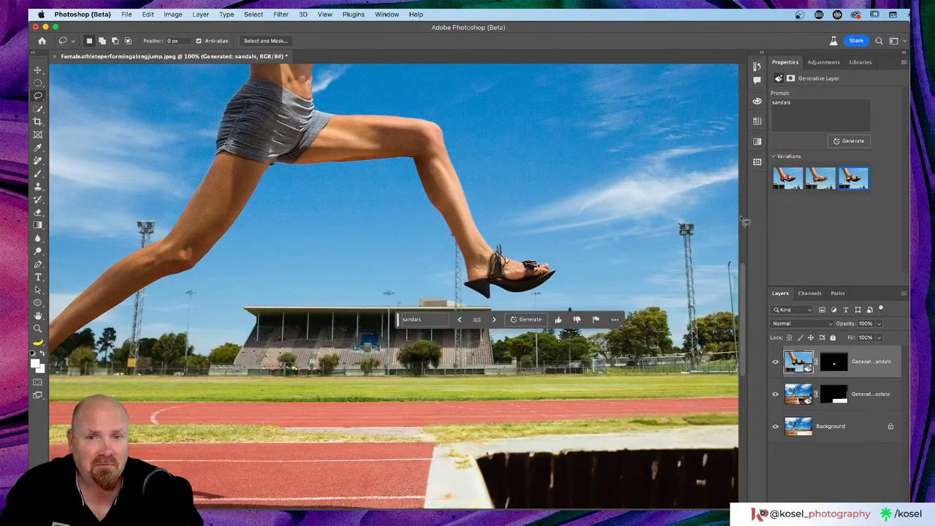
click(820, 186)
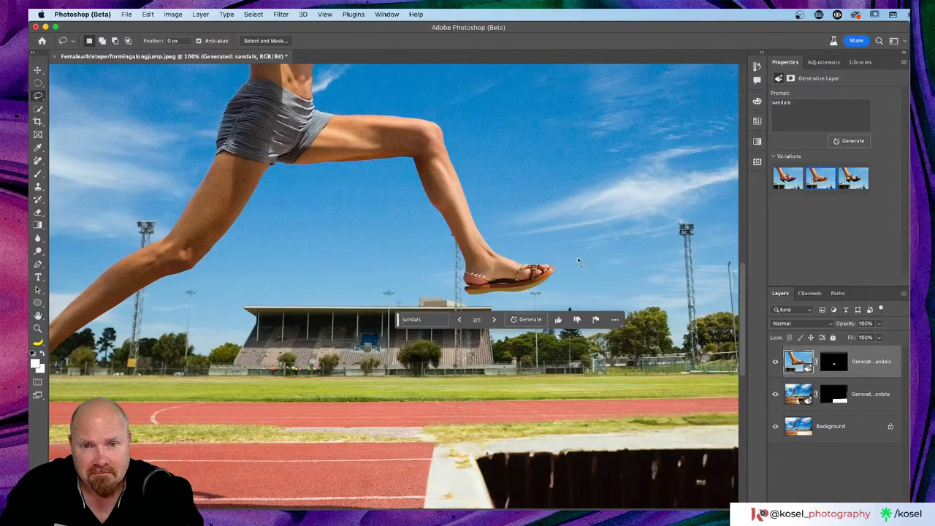
click(786, 185)
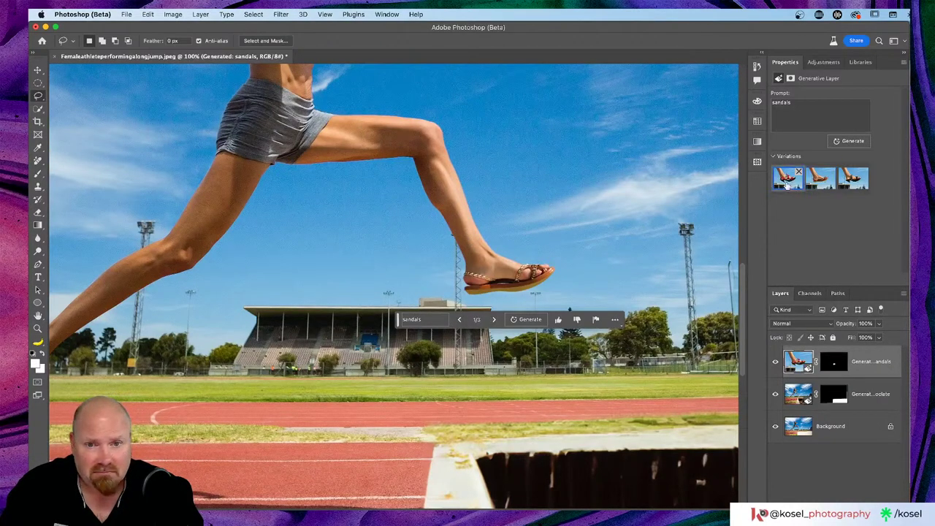
click(820, 183)
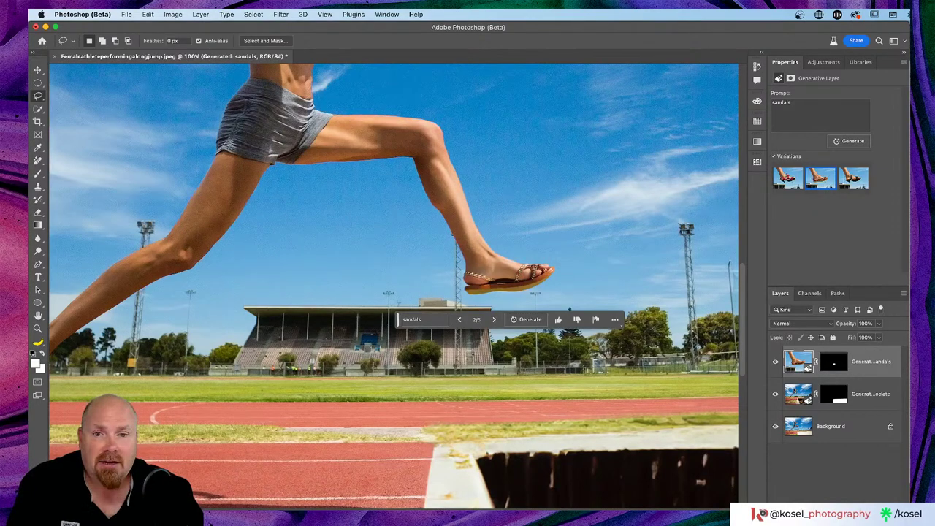
scroll(481, 289, left, 8)
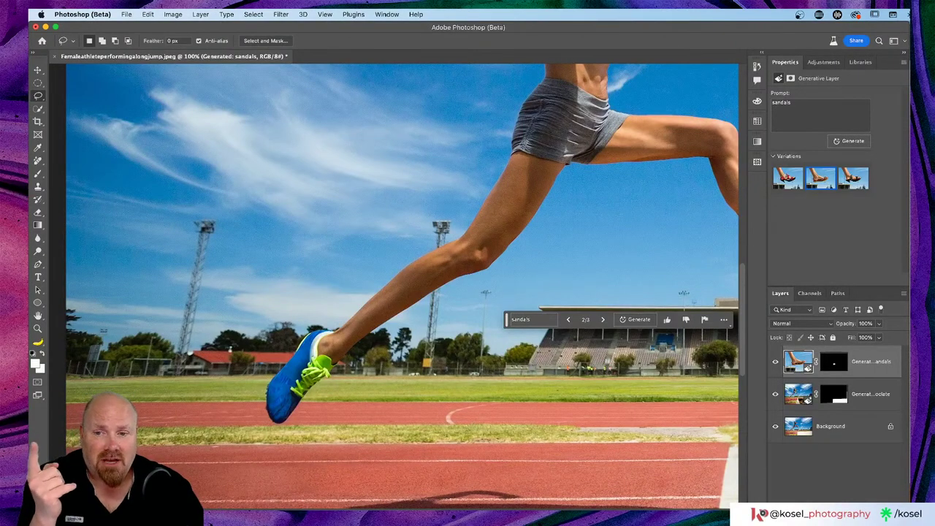
scroll(641, 296, right, 8)
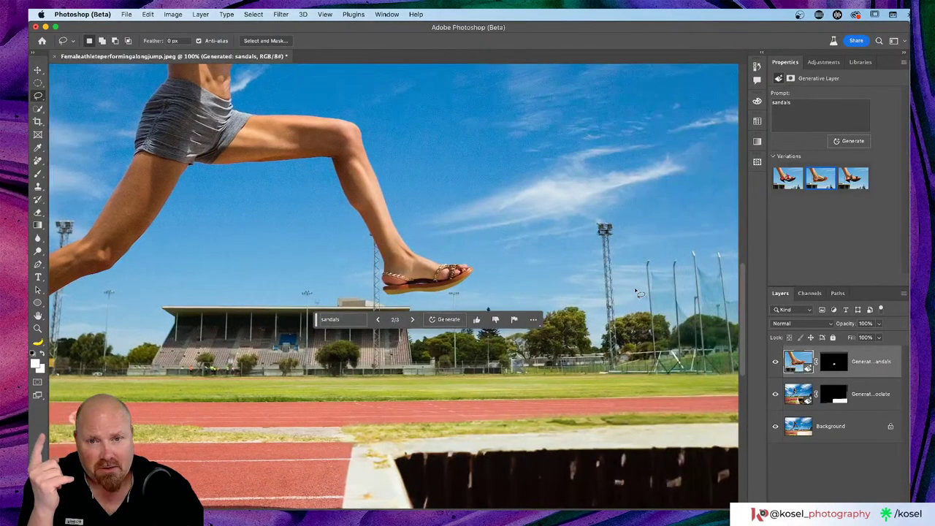
scroll(426, 282, left, 8)
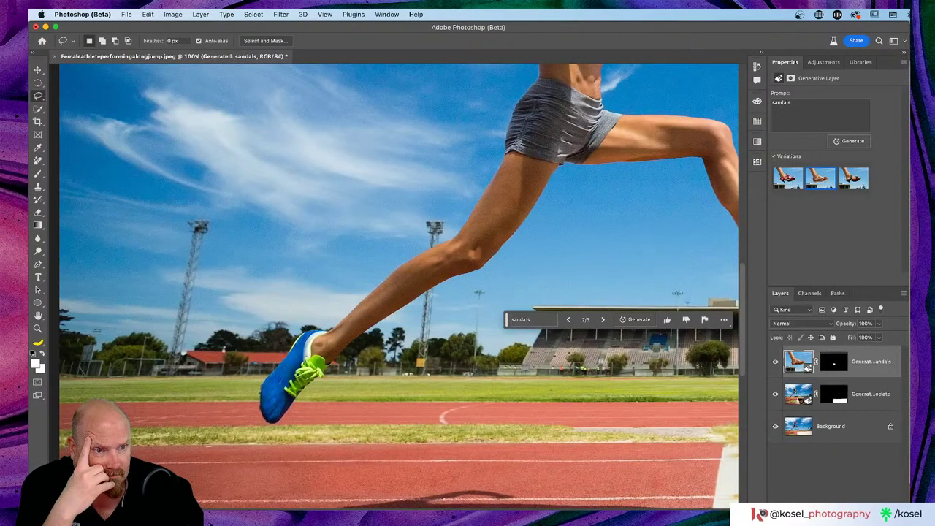
scroll(272, 325, right, 8)
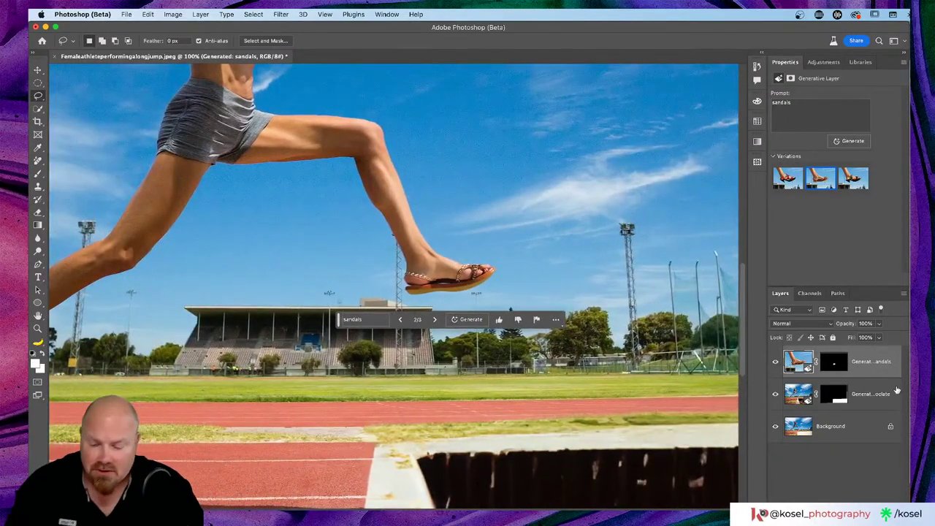
- Load the generated layer's mask as a selection, hide the sandals, and make Background active
ctrl+click(835, 368)
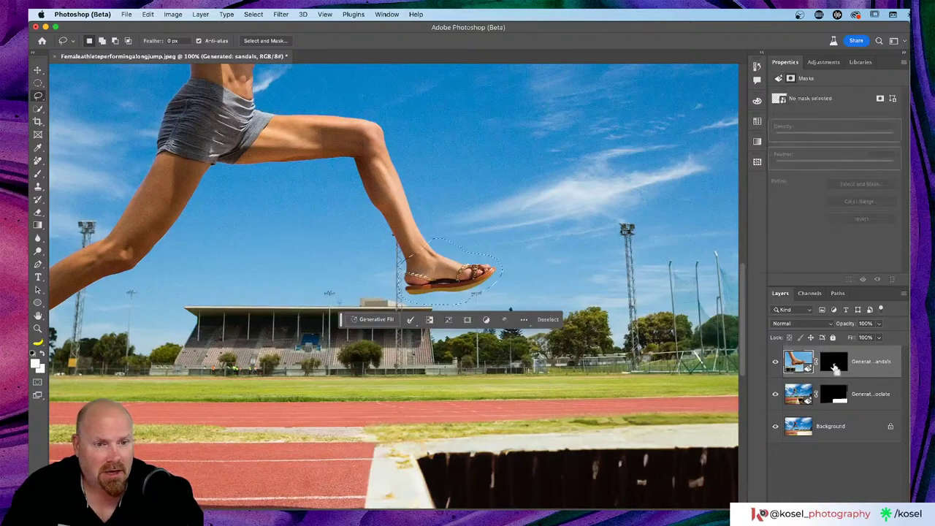
click(775, 361)
click(861, 431)
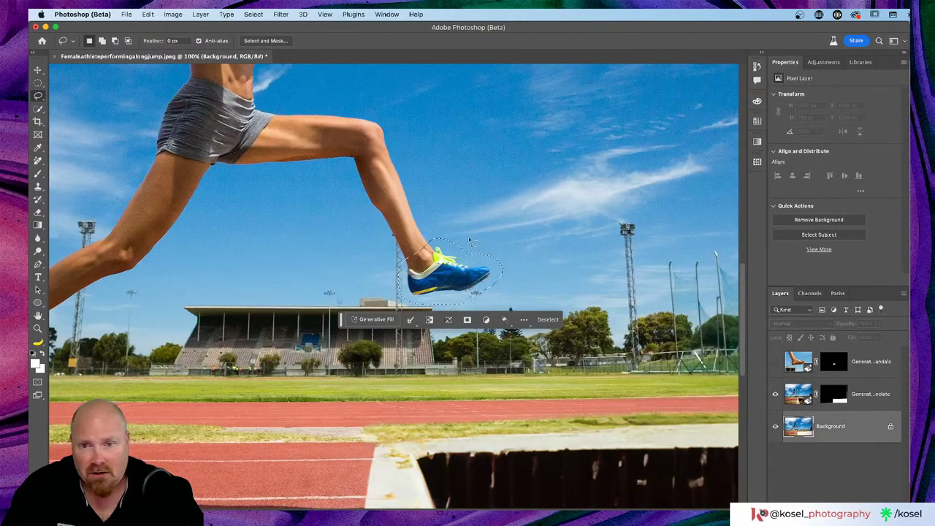
- Generate a 'Roller Skate' fill over the blue sneaker
click(372, 320)
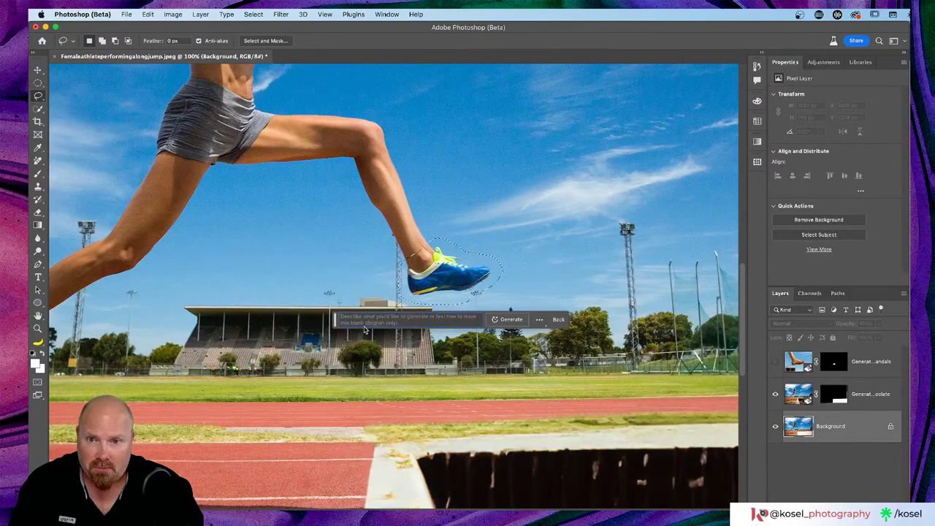
text(Rolle)
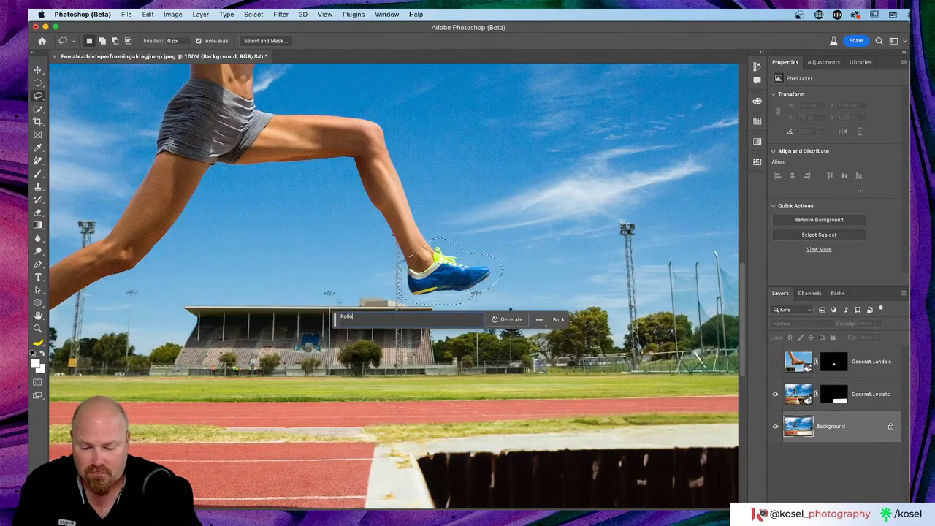
text(r Ska)
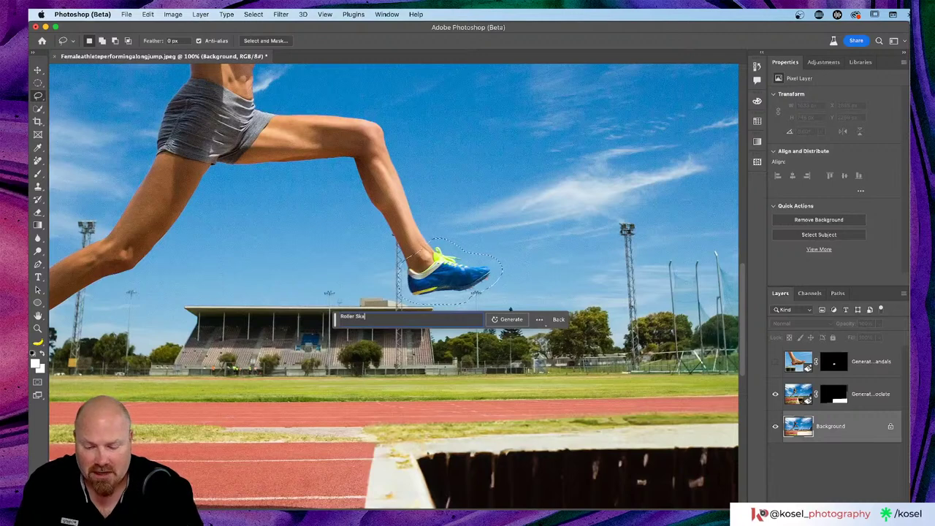
text(te)
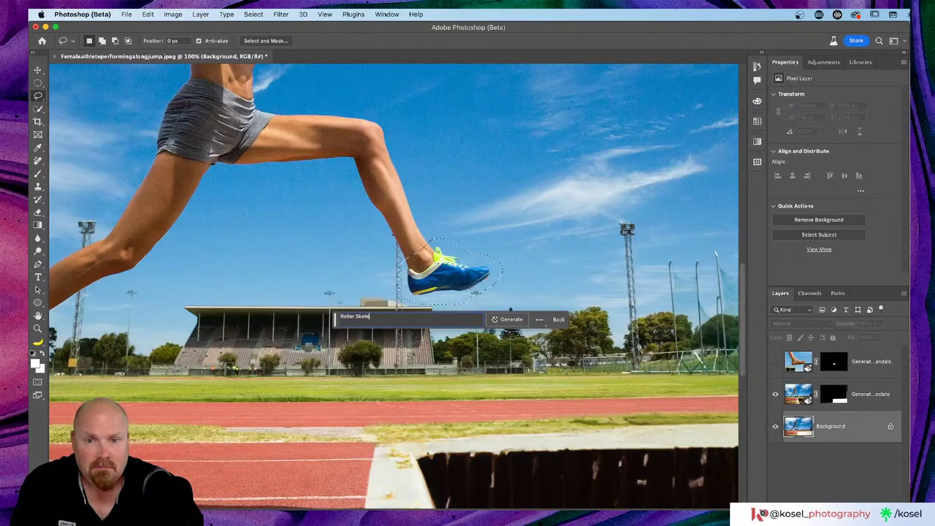
click(511, 324)
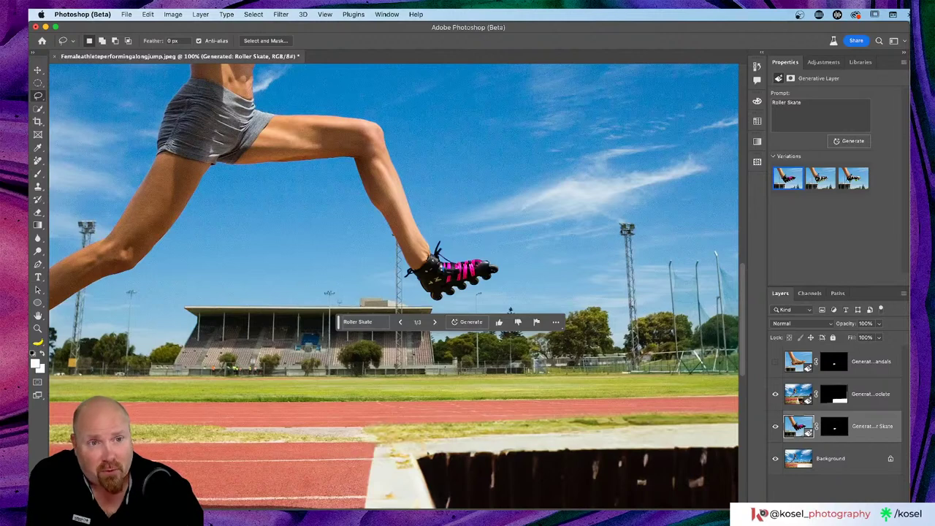
- Keep the black roller skate with green wheels, rate it thumbs-up, and reselect Background
click(821, 178)
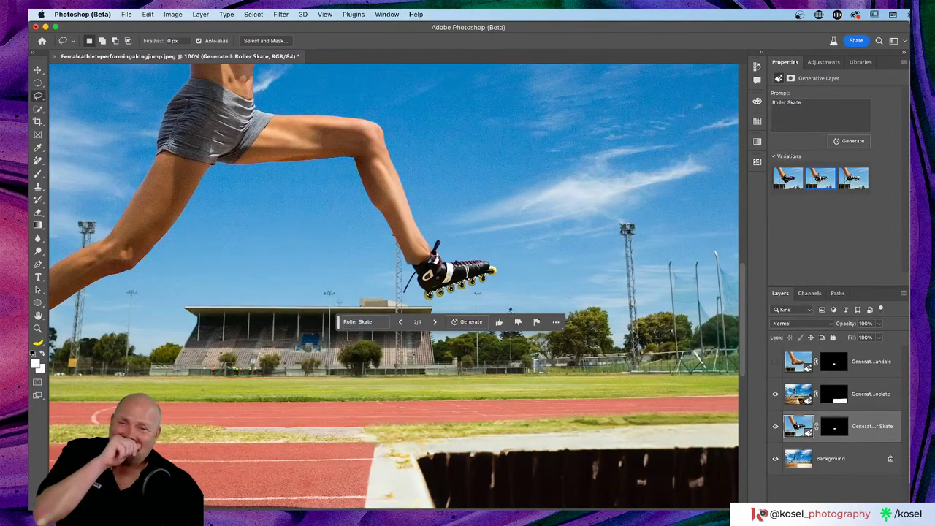
click(851, 182)
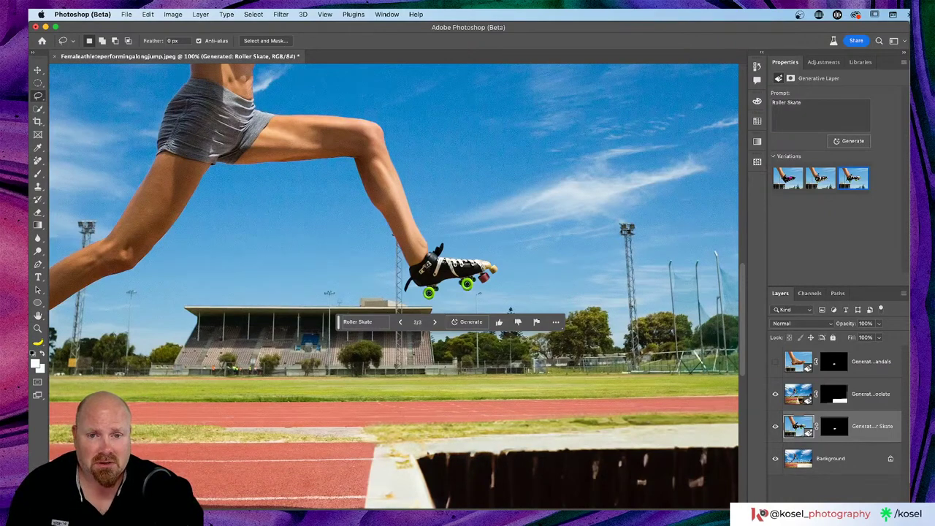
click(499, 322)
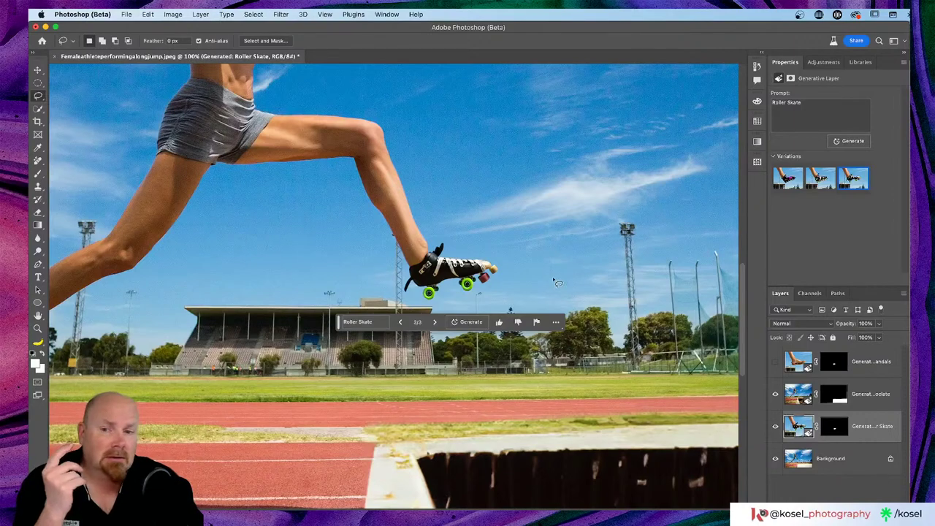
scroll(558, 282, left, 5)
click(879, 469)
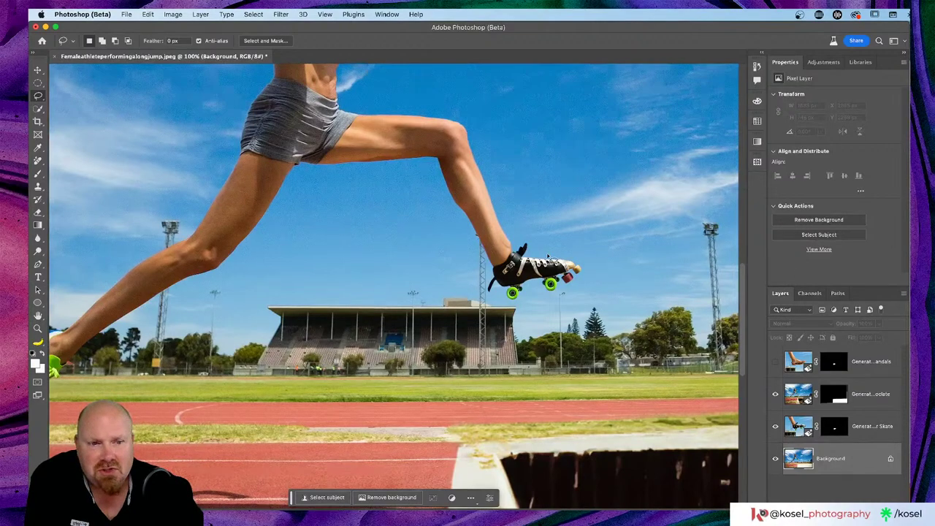
scroll(531, 265, up, 5)
scroll(531, 264, left, 3)
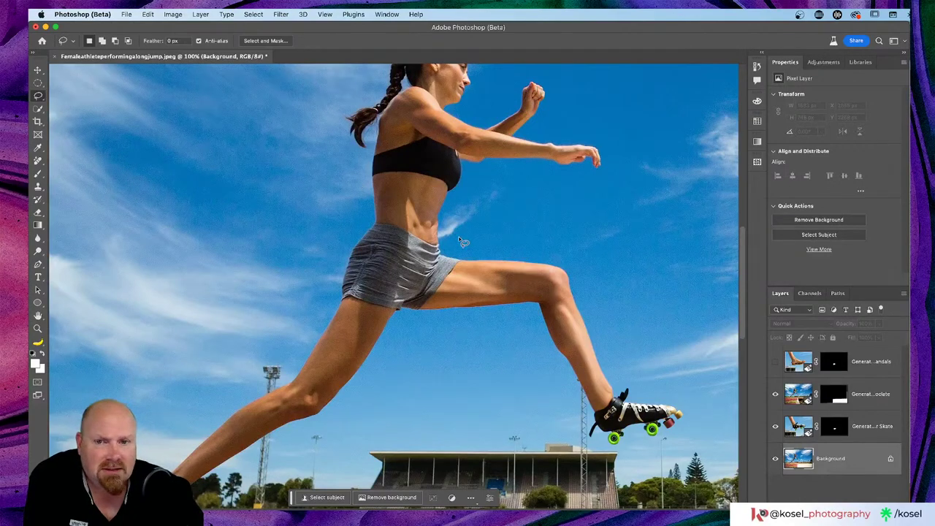
- Lasso the grey shorts and generate a 'hawaiian skirt' fill in their place
mouse_move(462, 241)
mouse_down()
mouse_move(435, 243)
mouse_move(383, 222)
mouse_move(356, 231)
mouse_move(320, 344)
mouse_move(299, 367)
mouse_move(305, 378)
mouse_move(376, 406)
mouse_move(432, 407)
mouse_move(531, 327)
mouse_move(541, 310)
mouse_move(539, 257)
mouse_move(459, 244)
mouse_up()
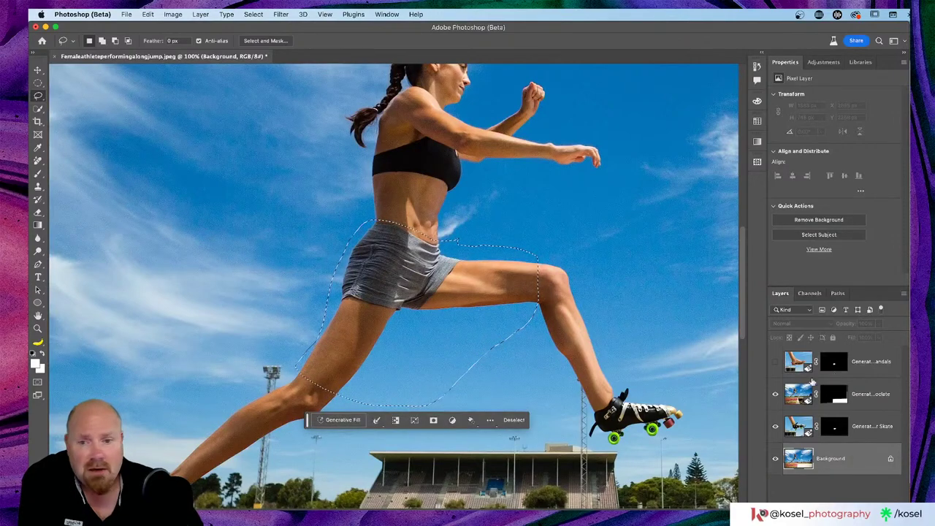
click(350, 420)
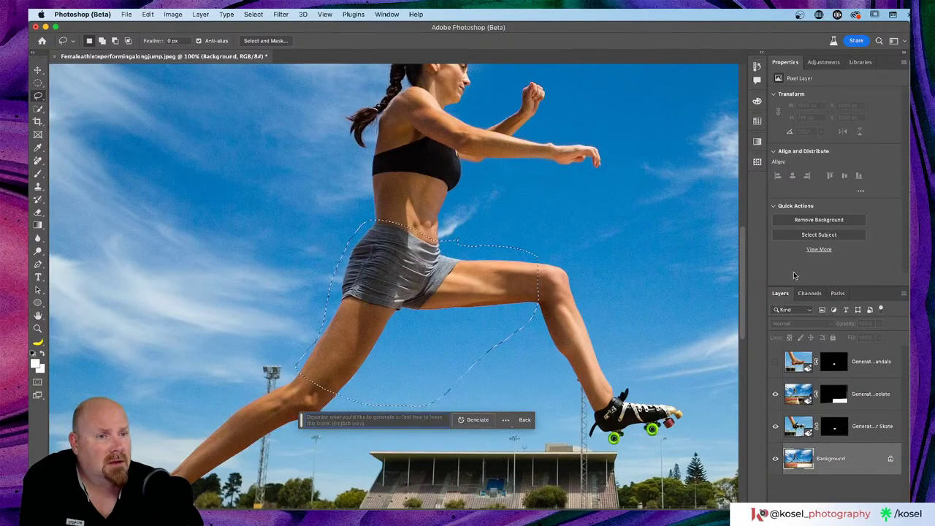
key(super+Tab)
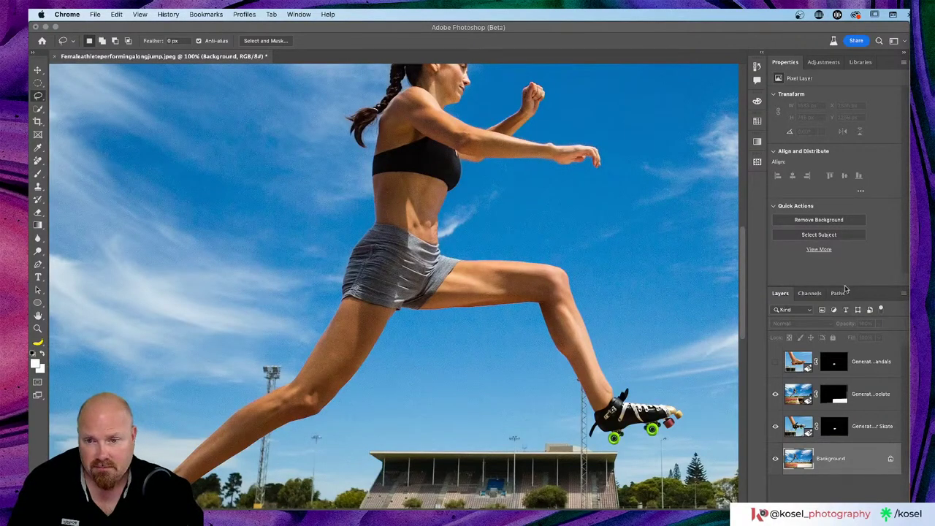
click(552, 31)
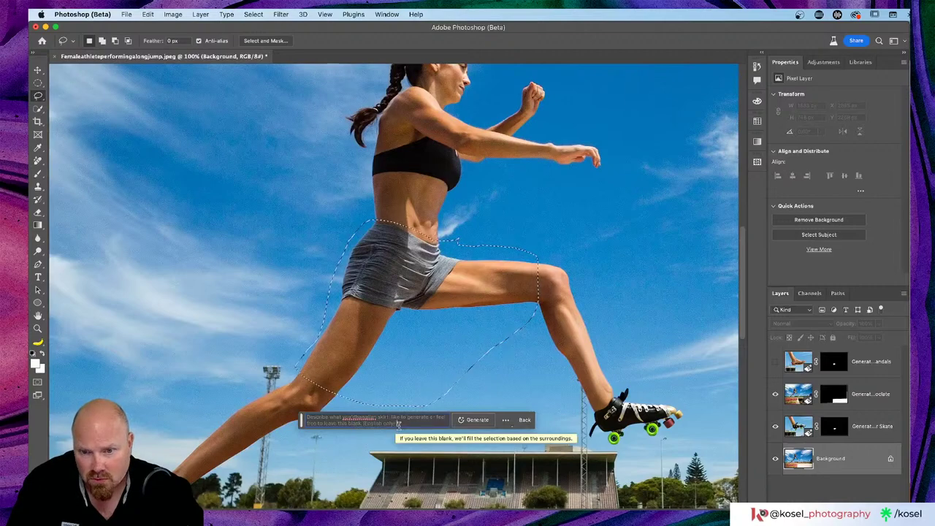
drag(394, 424, 272, 409)
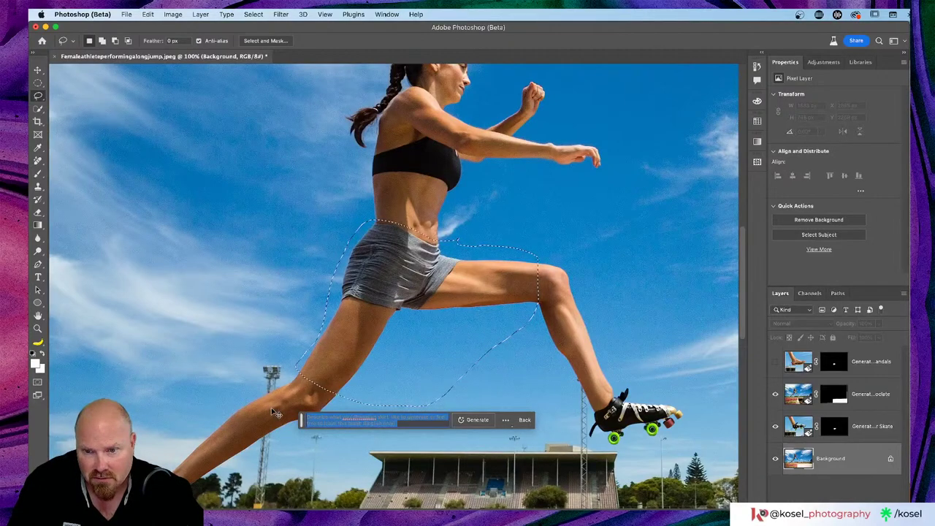
text(hawaiian skirt)
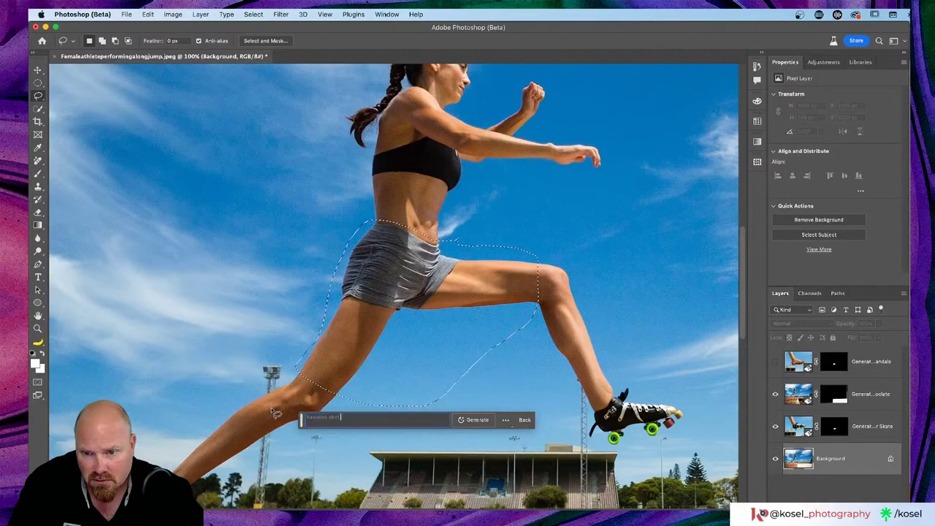
click(477, 420)
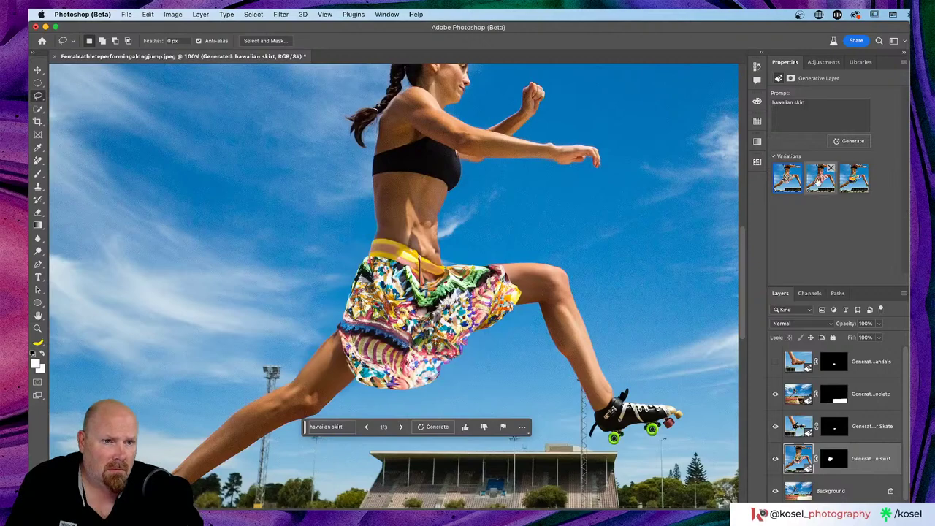
- Pick the rainbow-striped third skirt variation and zoom out to 50%
click(823, 177)
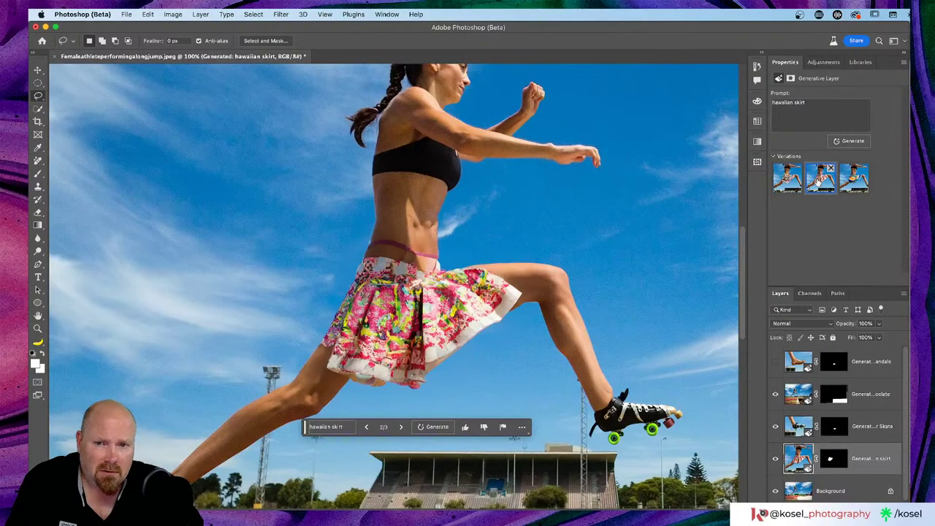
click(855, 179)
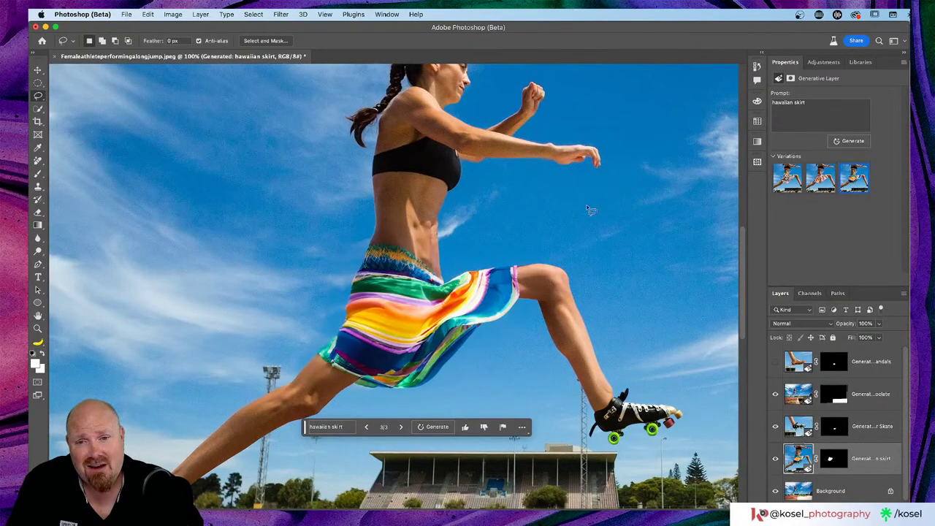
key(super+minus)
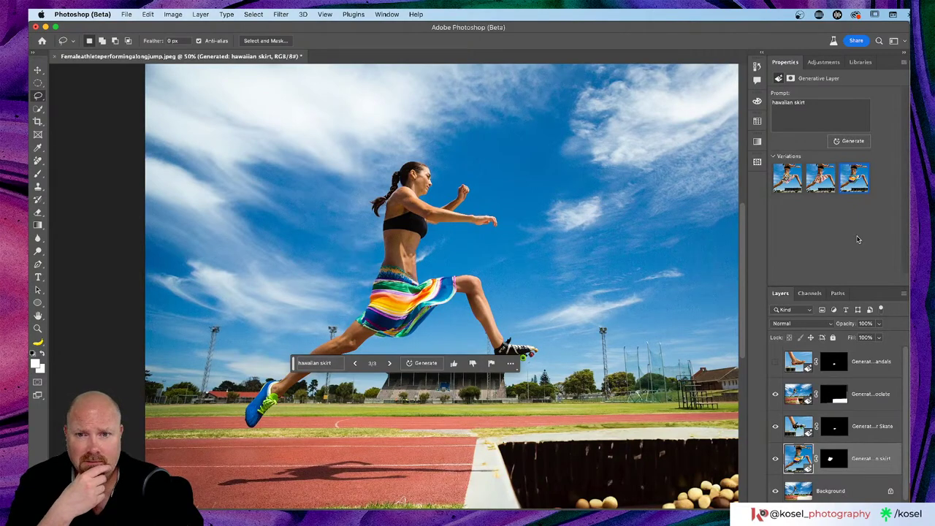
- Zoom to 200% on the trailing foot's blue running shoe and make Background active
scroll(590, 238, down, 5)
scroll(590, 238, left, 4)
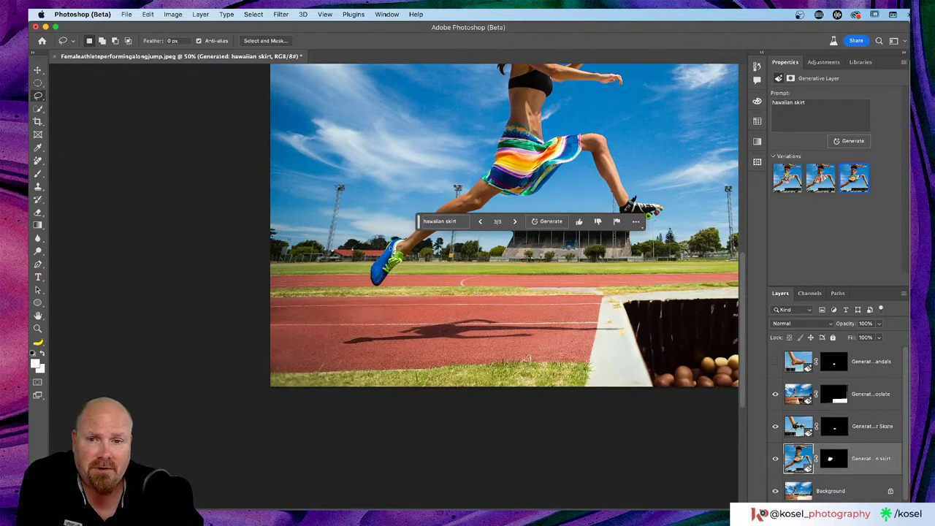
key(super+1)
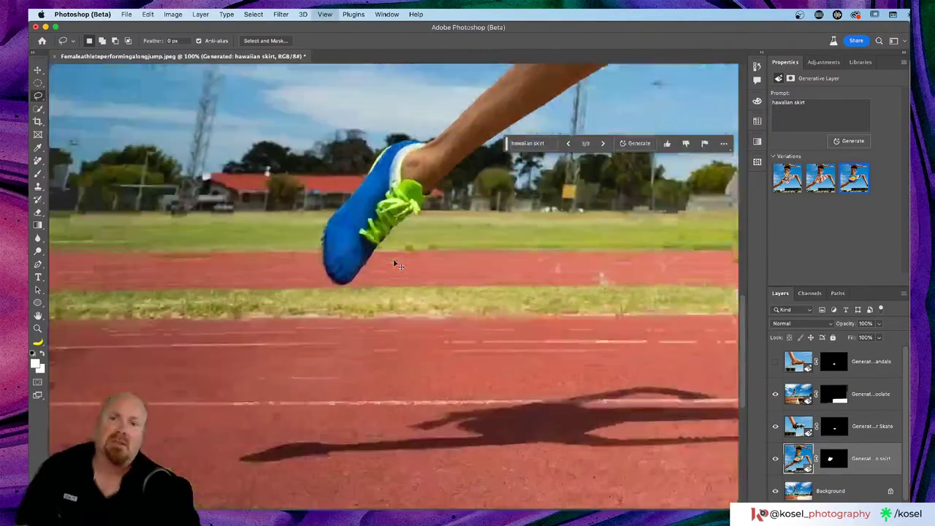
key(super+plus)
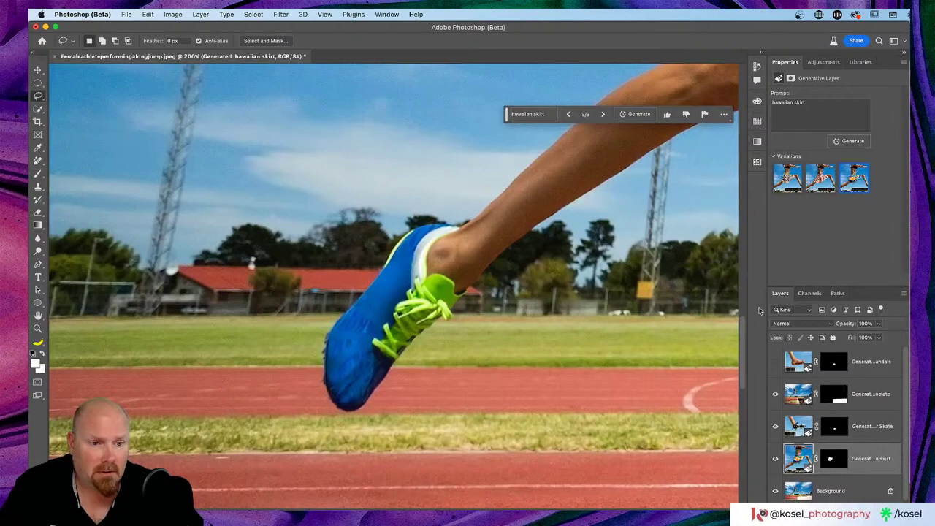
scroll(863, 475, down, 1)
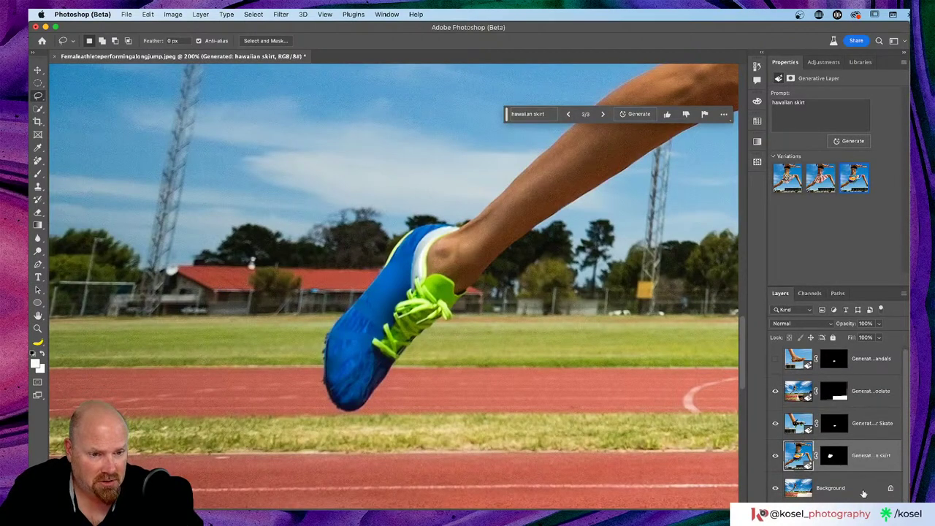
click(863, 491)
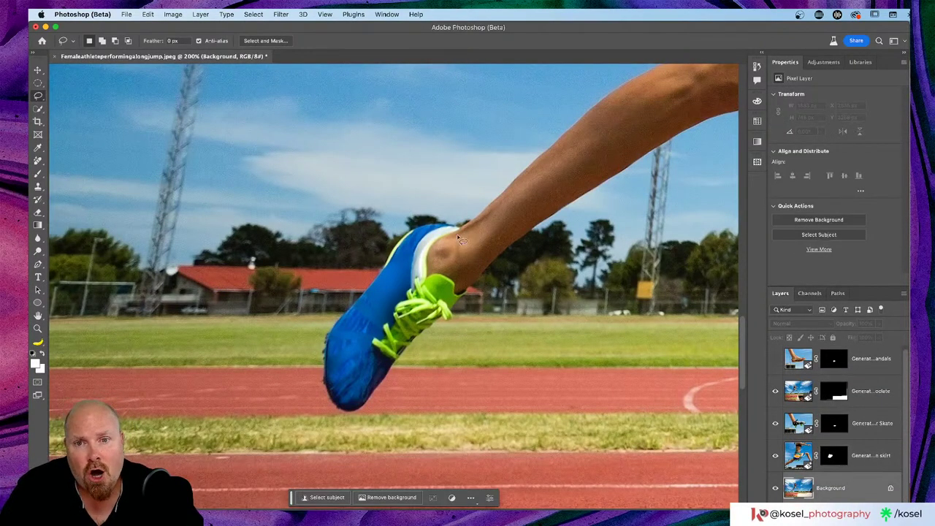
- Lasso around the trailing foot's blue running shoe from ankle to toe
mouse_move(457, 241)
mouse_down()
mouse_move(462, 219)
mouse_move(404, 221)
mouse_move(330, 299)
mouse_up()
mouse_move(306, 354)
mouse_down()
mouse_move(315, 411)
mouse_move(349, 421)
mouse_move(383, 421)
mouse_move(422, 392)
mouse_up()
mouse_move(461, 329)
mouse_down()
mouse_move(477, 306)
mouse_move(458, 240)
mouse_up()
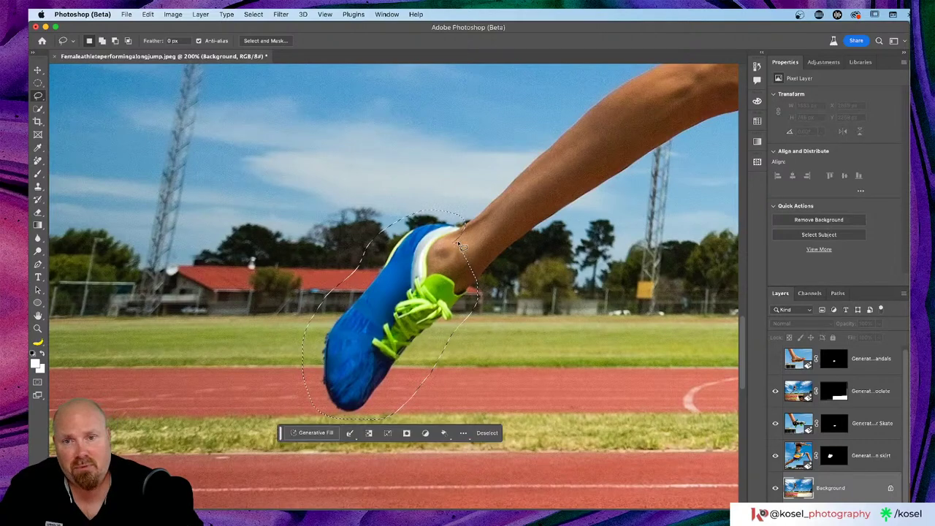
- Generate a 'pink Bunny slipper' fill over the selected shoe
click(315, 433)
text(B)
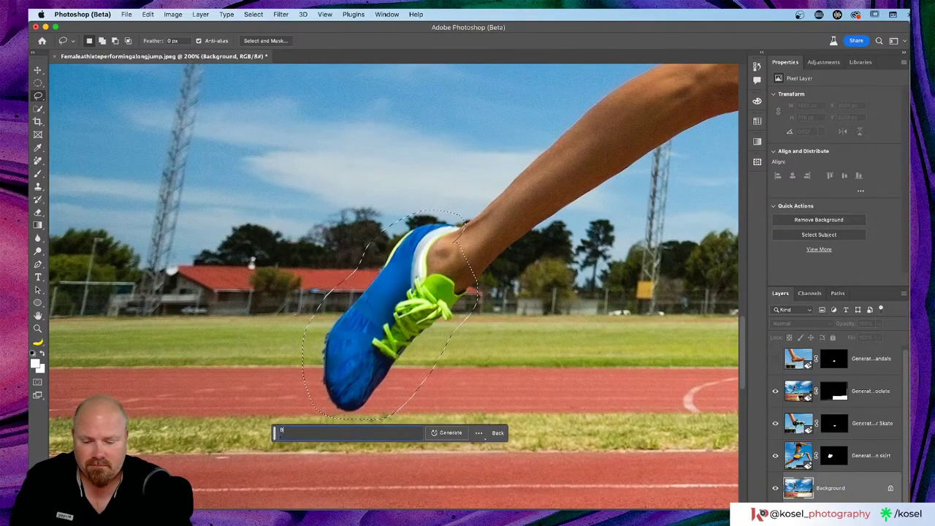
text(unny slipper)
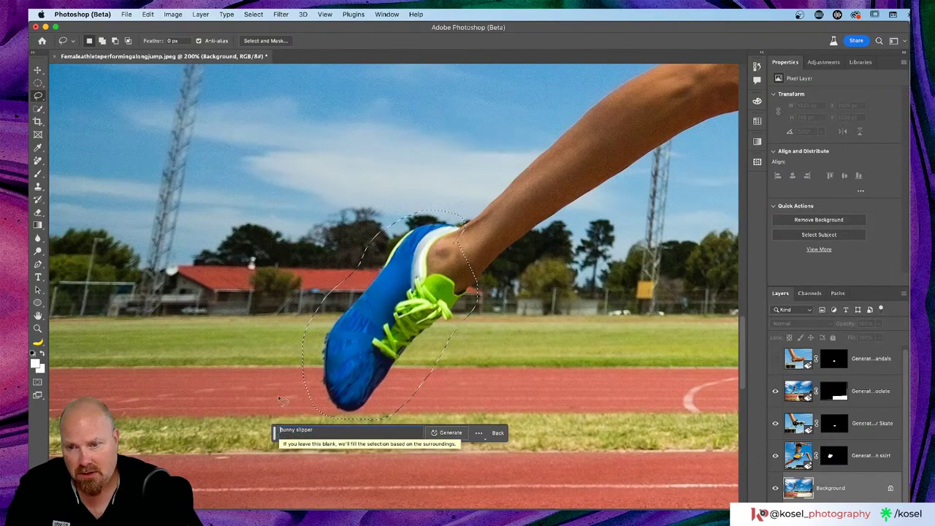
click(279, 431)
text(pink)
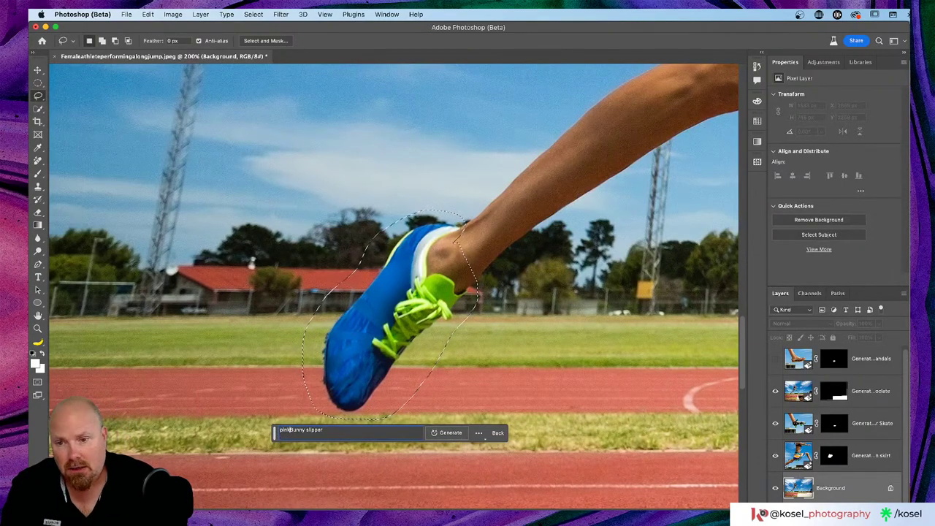
click(433, 432)
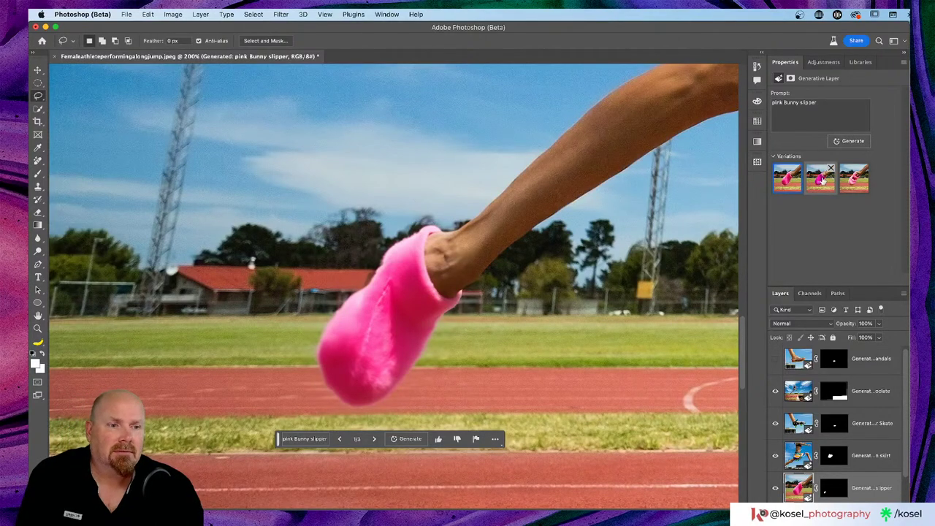
- Compare the slipper variations, thumbs-down the light-pink third, and keep the hot-pink second
click(820, 179)
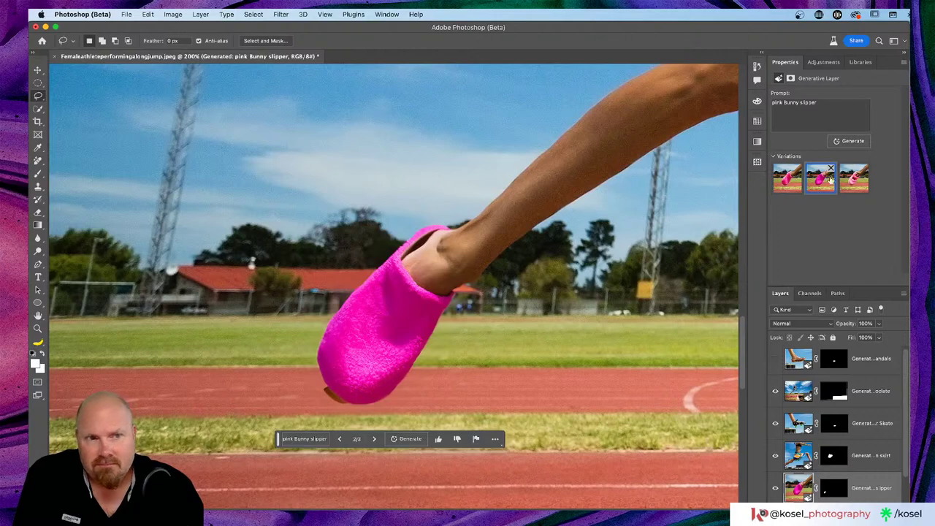
click(855, 179)
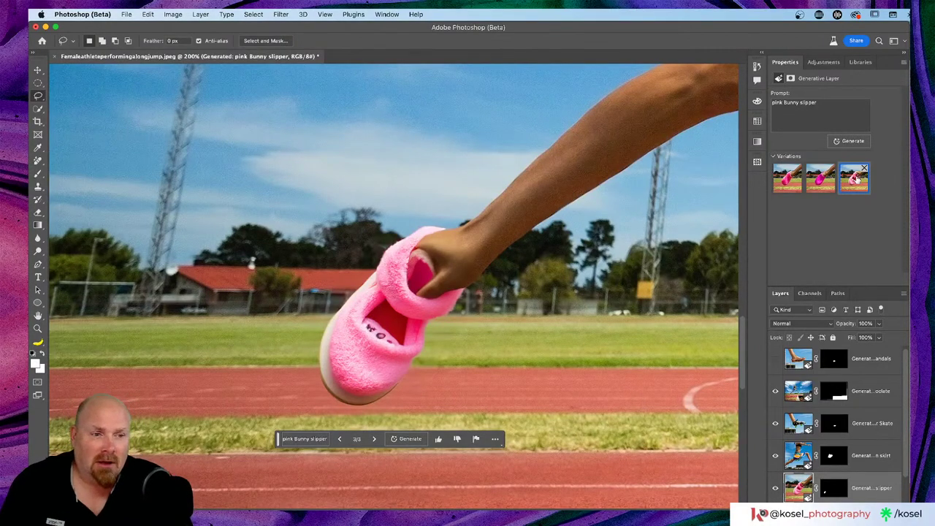
key(super+1)
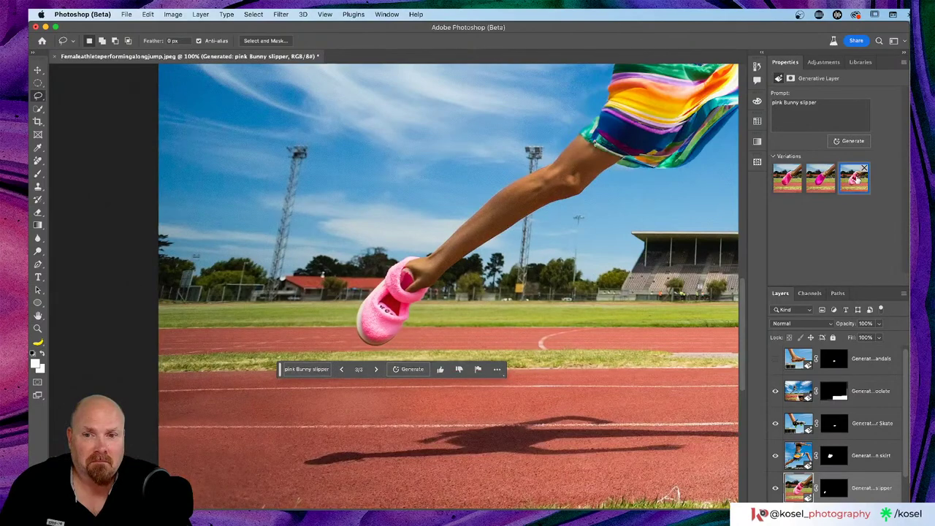
key(super+equal)
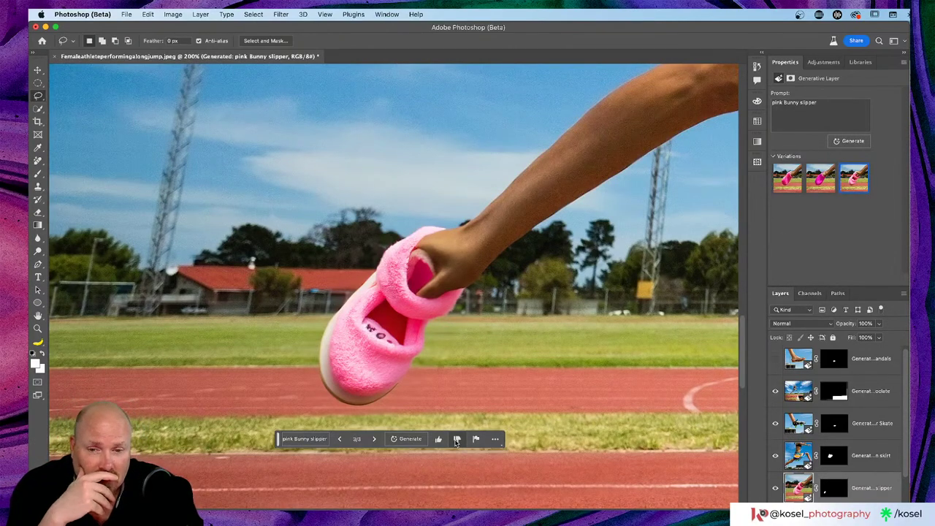
click(456, 438)
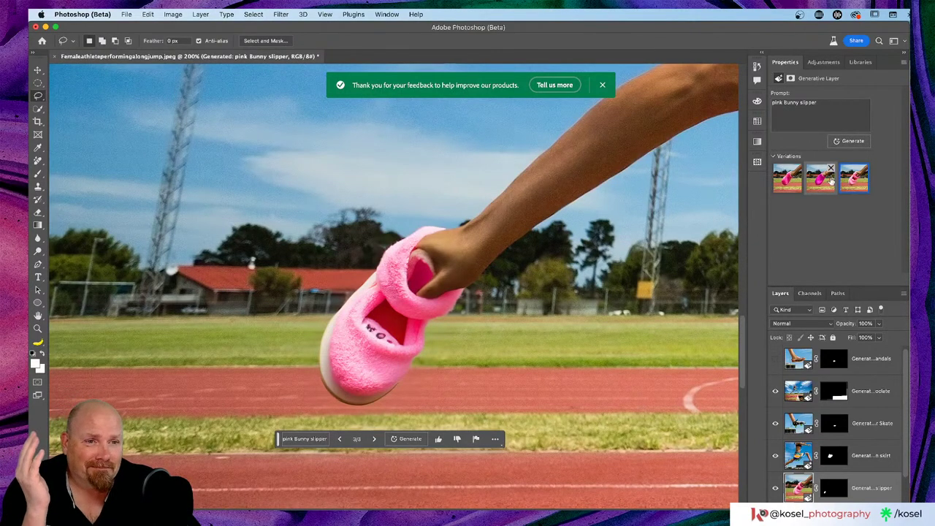
click(830, 182)
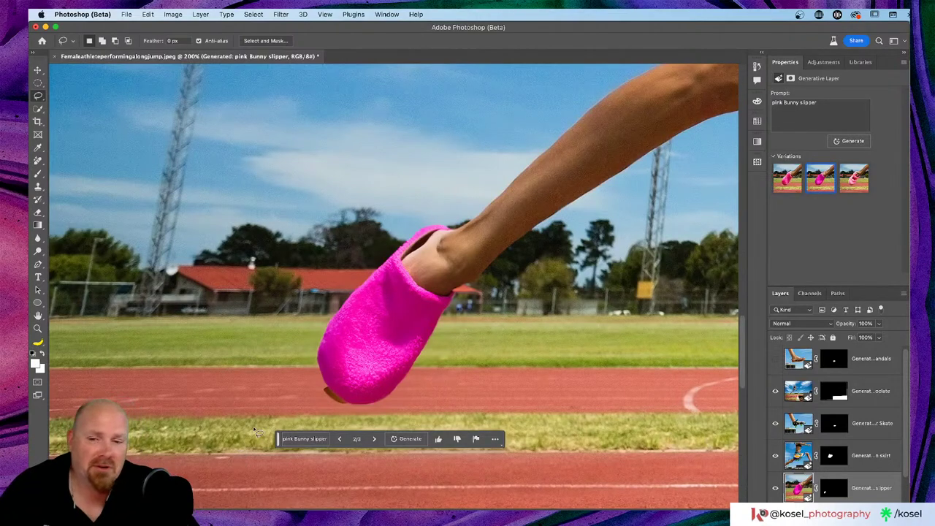
- Zoom out to 66.7% and pan around the whole athlete to review all generated fills
scroll(286, 417, right, 5)
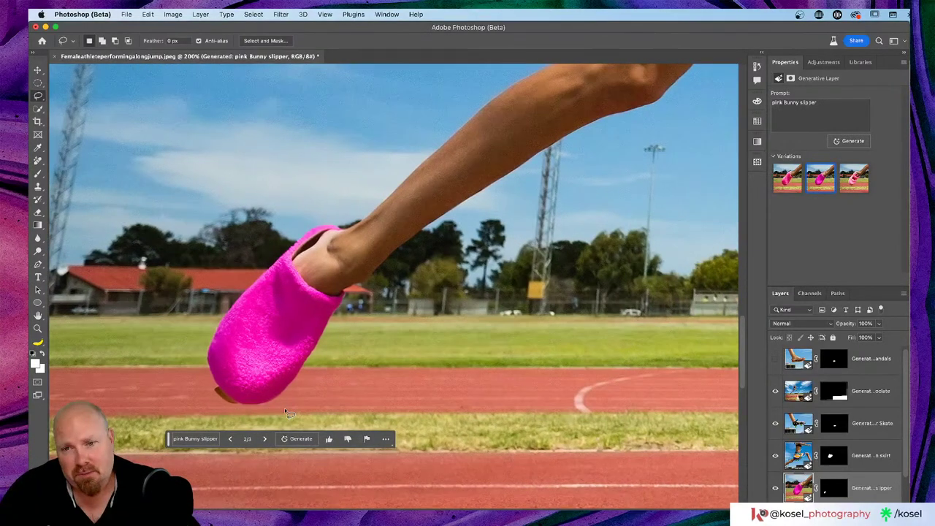
key(super+minus)
key(super+minus)
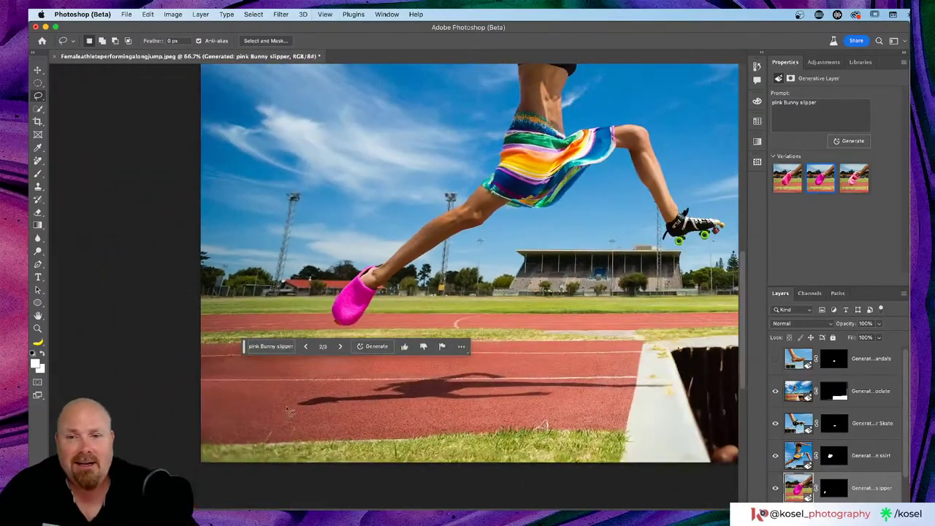
scroll(531, 374, up, 2)
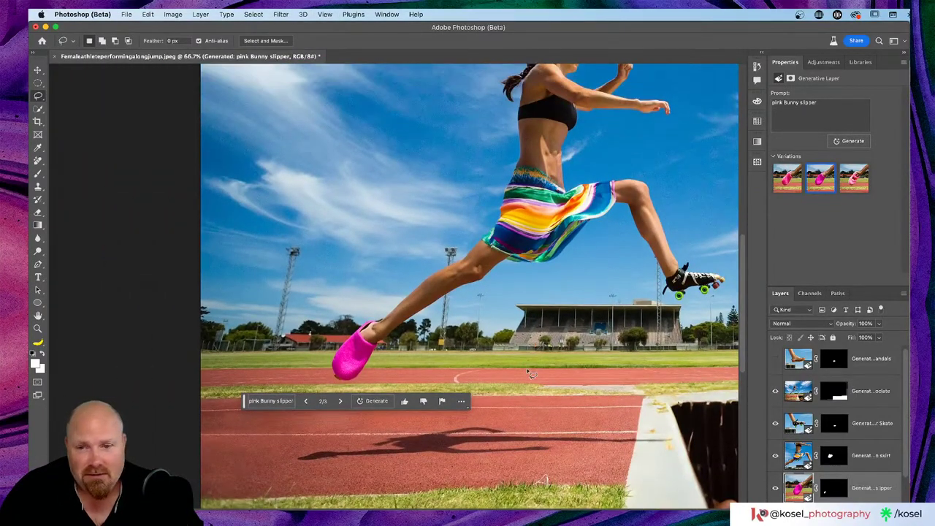
scroll(531, 374, down, 4)
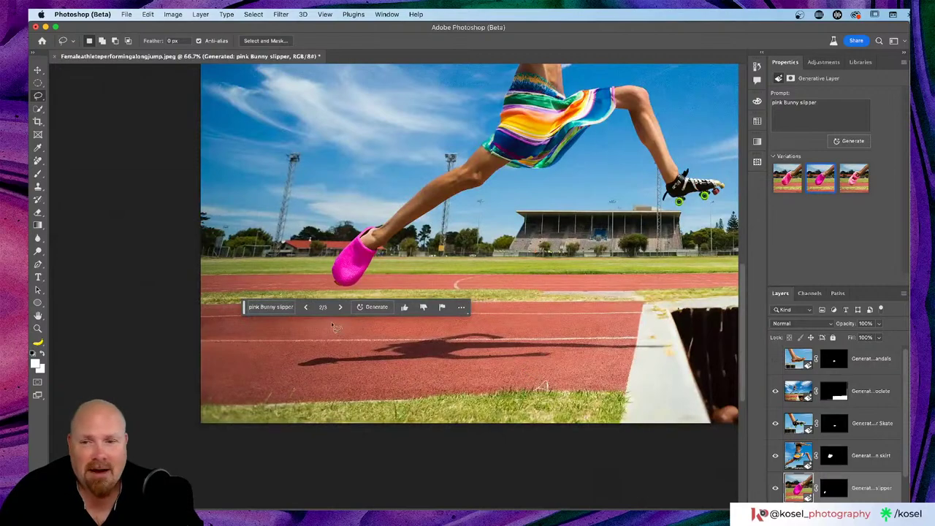
scroll(363, 358, up, 3)
scroll(362, 358, up, 2)
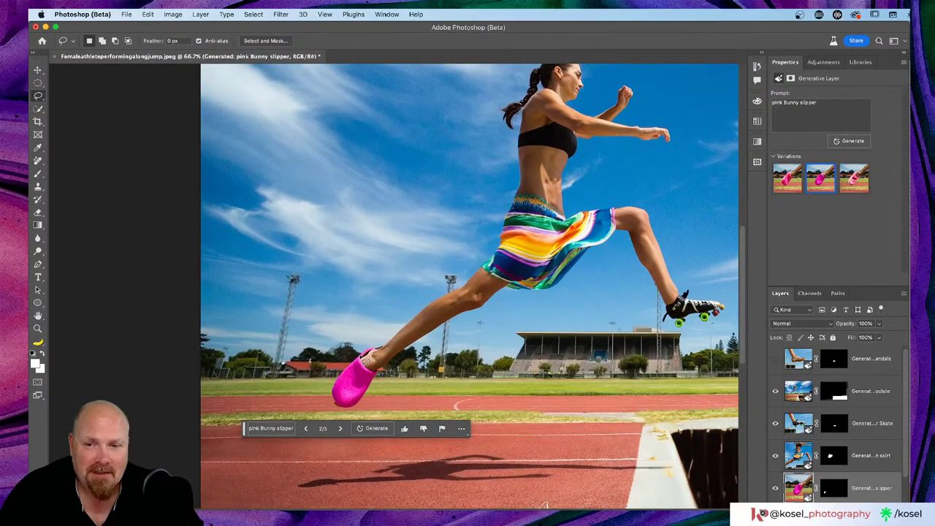
scroll(360, 357, down, 4)
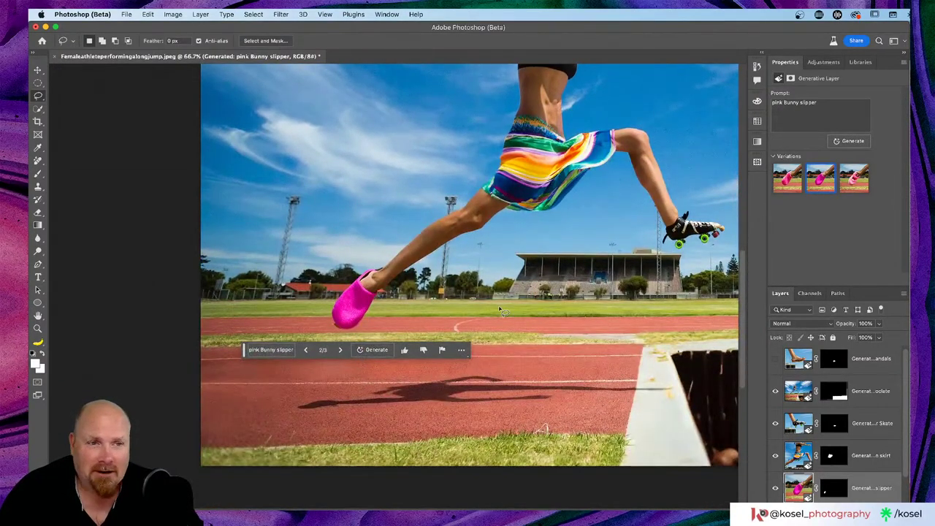
scroll(504, 315, up, 5)
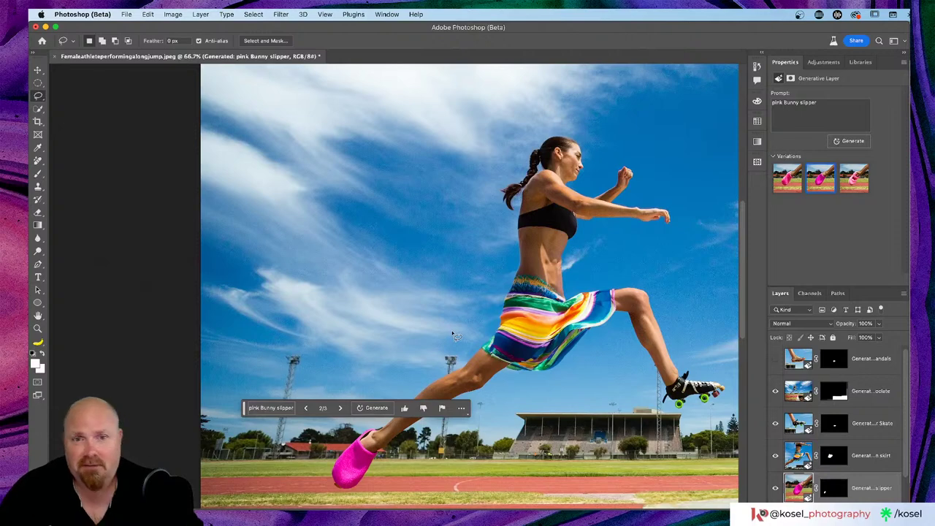
scroll(446, 329, left, 2)
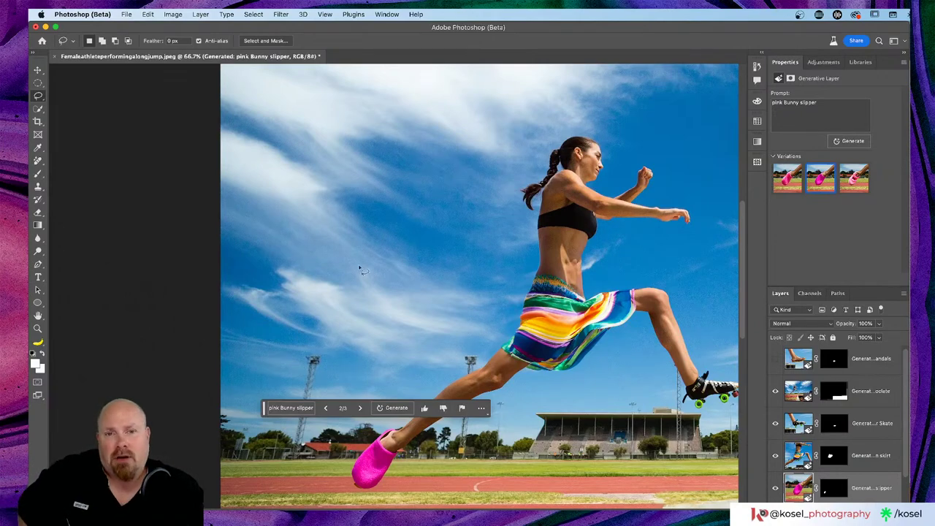
scroll(437, 221, up, 3)
scroll(437, 221, right, 2)
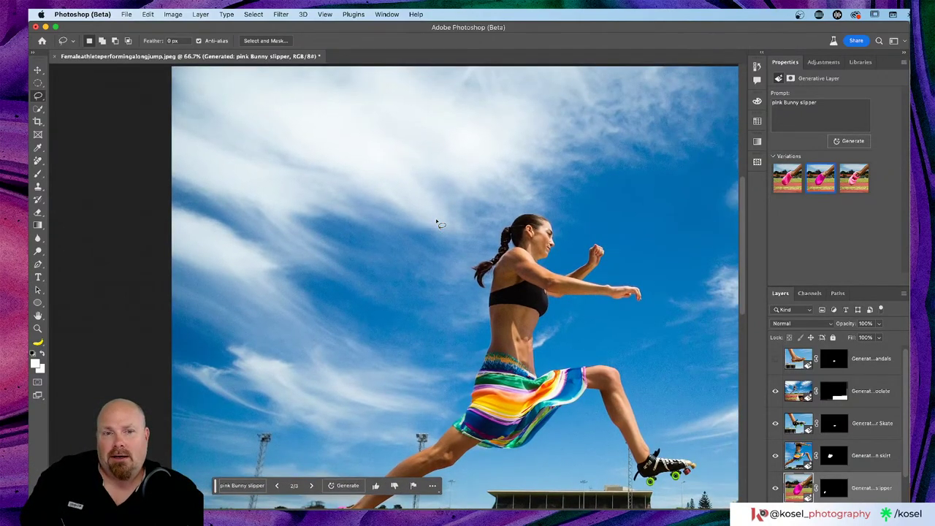
scroll(437, 223, down, 2)
scroll(885, 485, down, 1)
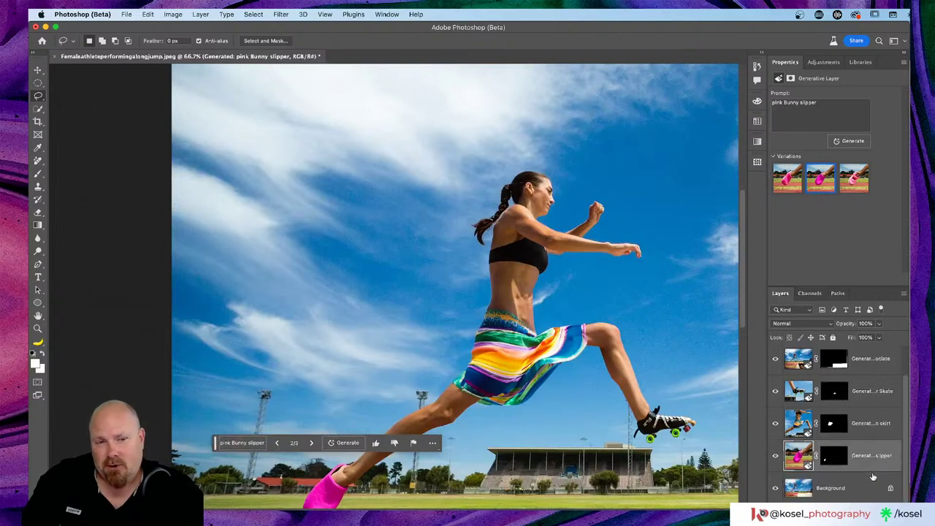
- Make the Background layer active again
click(867, 485)
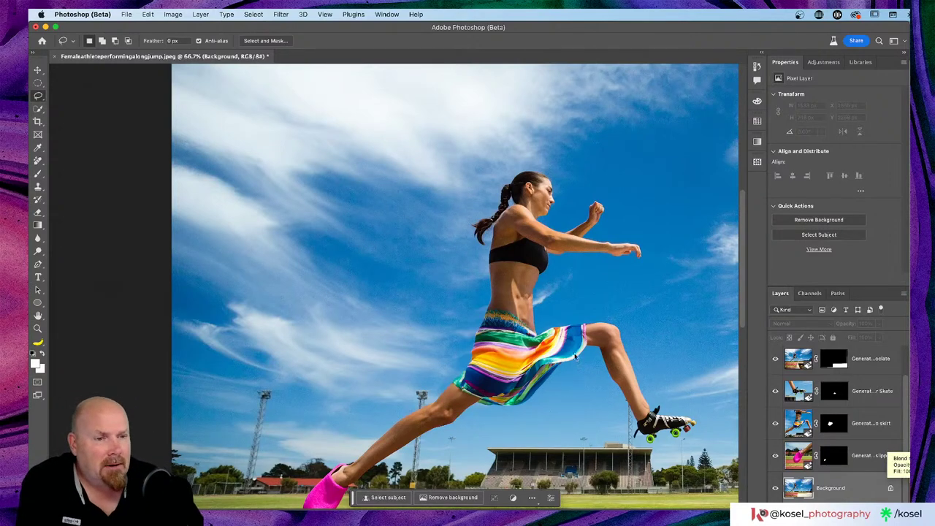
scroll(598, 387, down, 3)
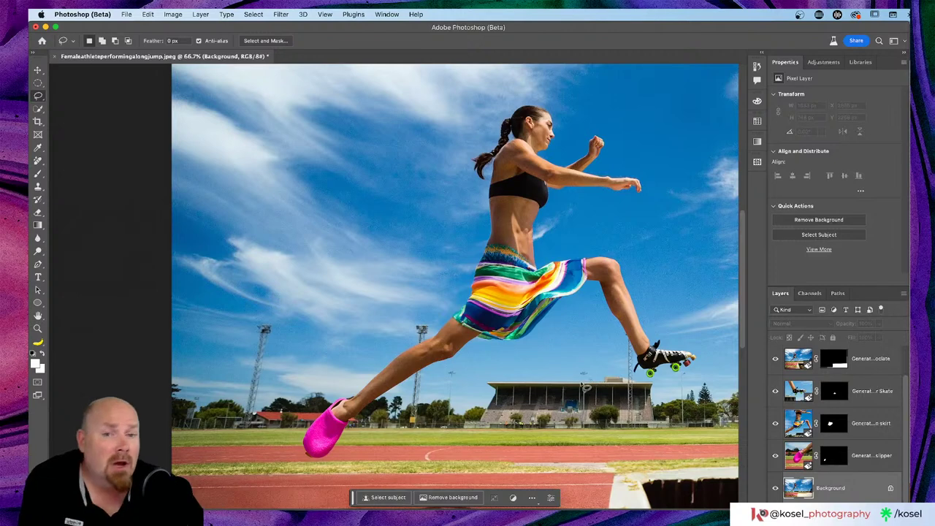
scroll(584, 386, up, 2)
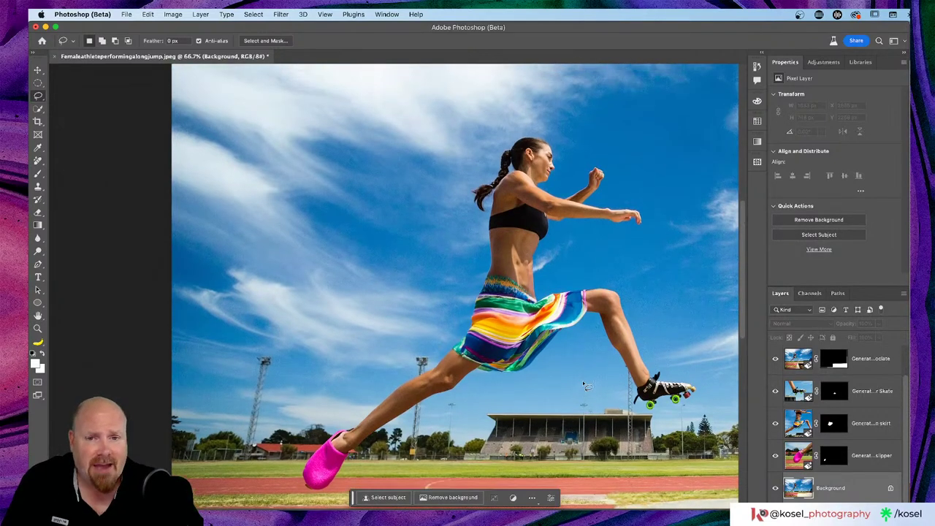
scroll(584, 386, up, 2)
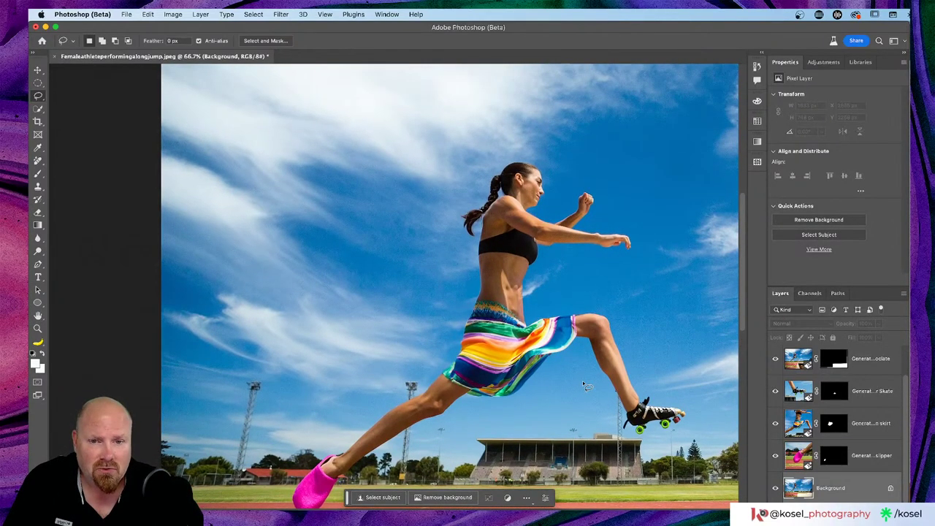
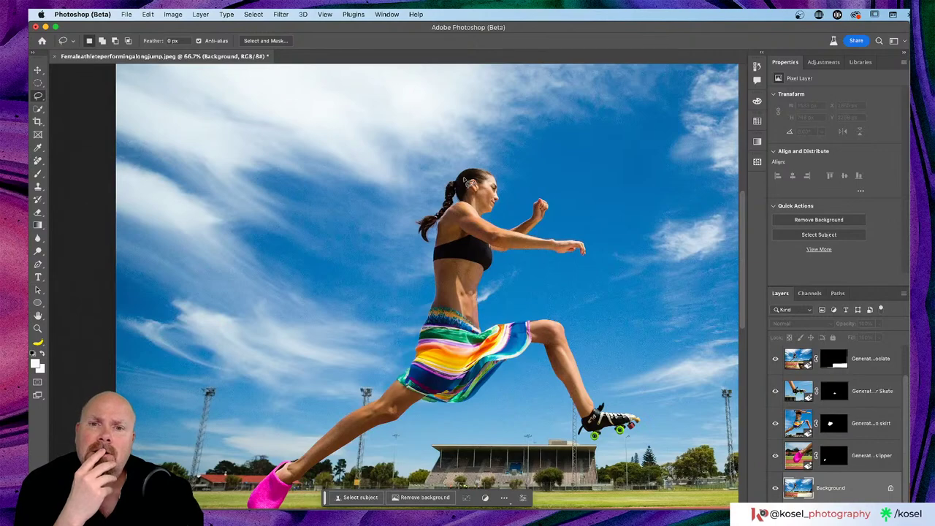
- Zoom in on the head and lasso a closed loop over the top of the hair
scroll(463, 183, up, 4)
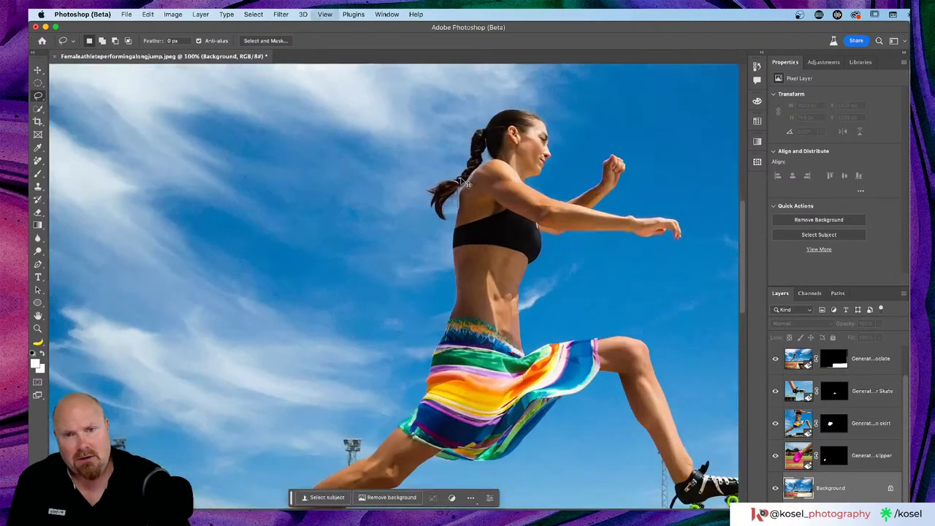
scroll(465, 184, up, 2)
scroll(465, 185, left, 2)
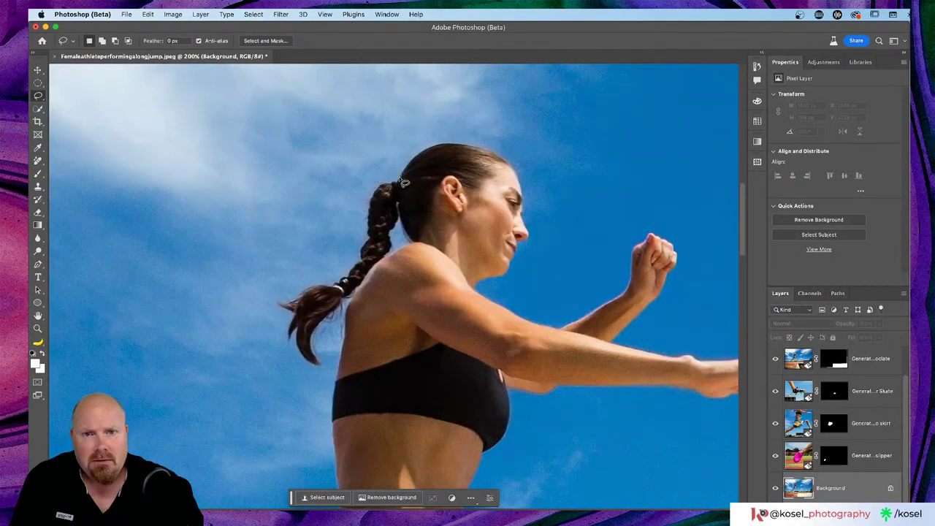
mouse_move(401, 178)
mouse_down()
mouse_move(516, 170)
mouse_move(518, 162)
mouse_move(485, 143)
mouse_move(443, 145)
mouse_up()
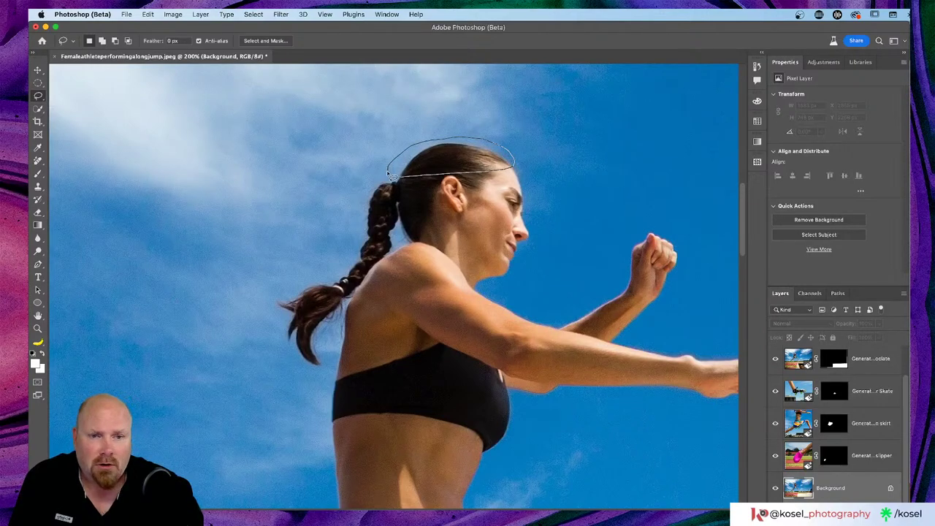
drag(404, 184, 403, 183)
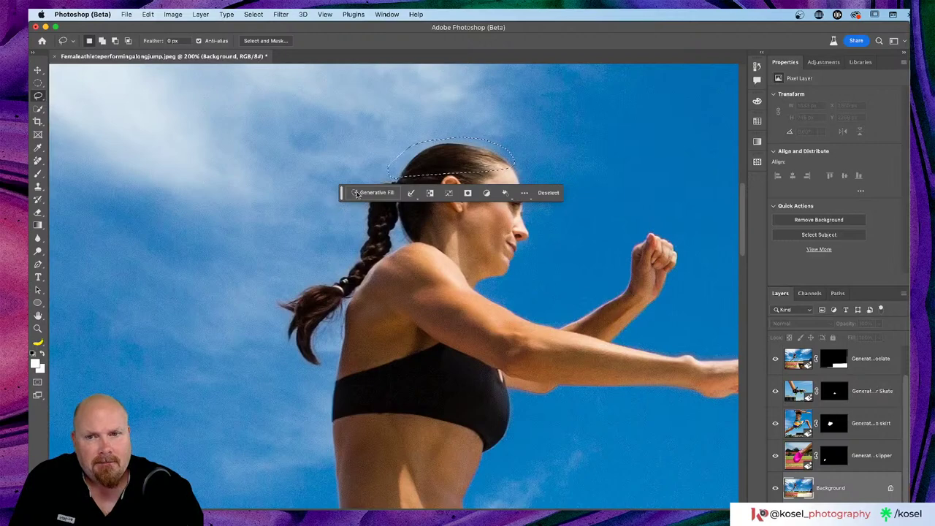
- Generate a 'flower crown' into the selected hair area with Generative Fill
click(368, 193)
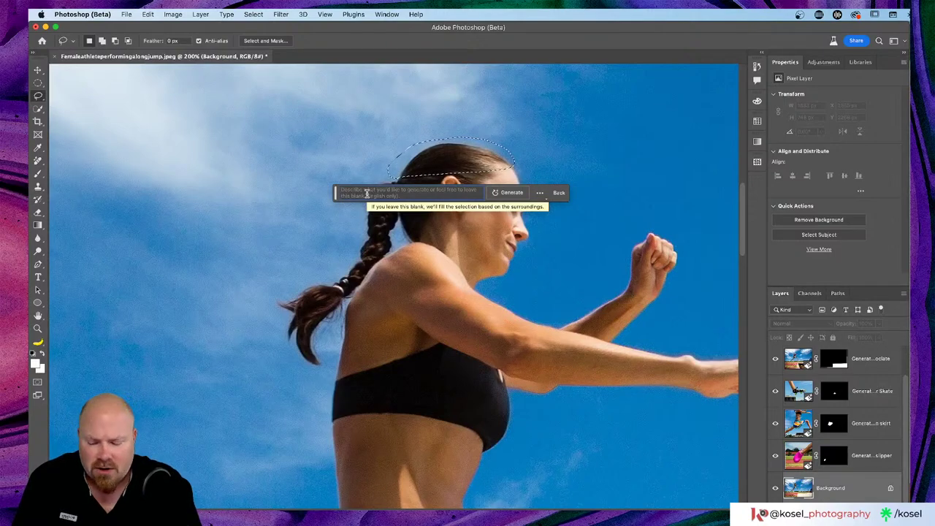
text(tloc)
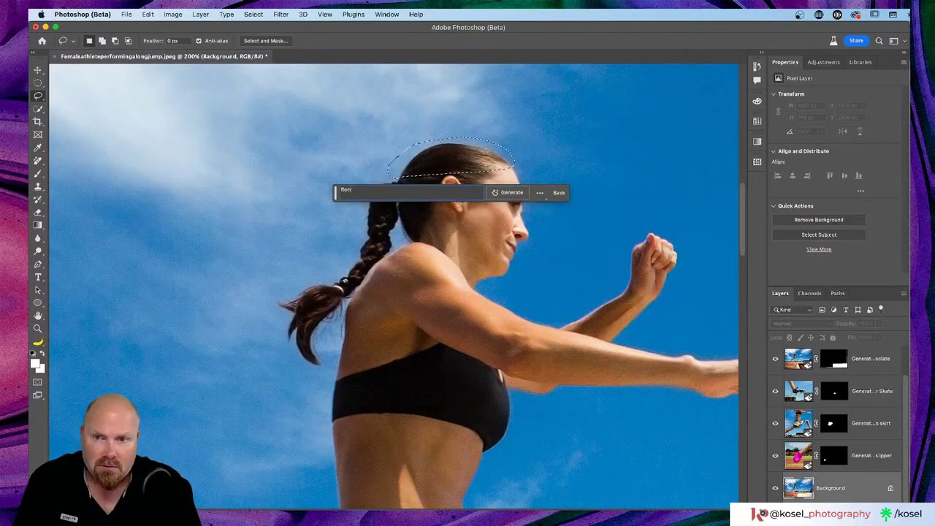
text(wer c)
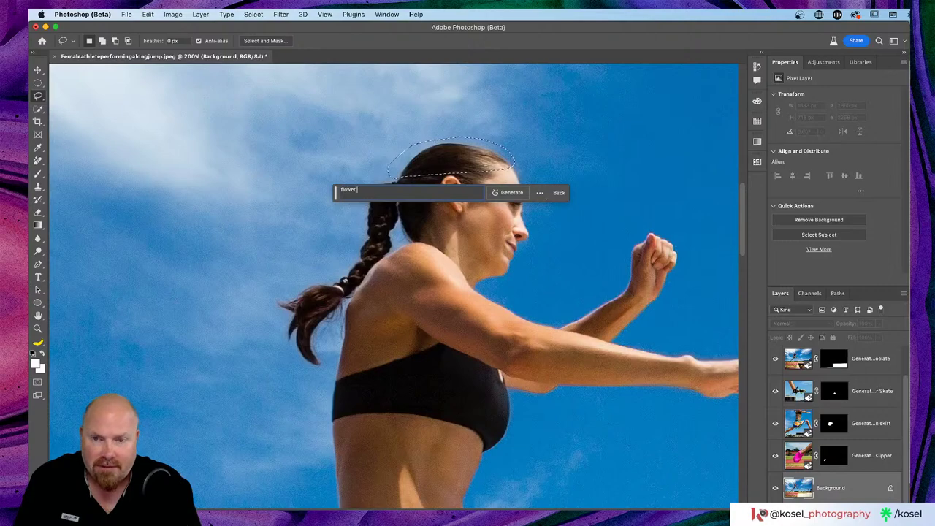
text(rown)
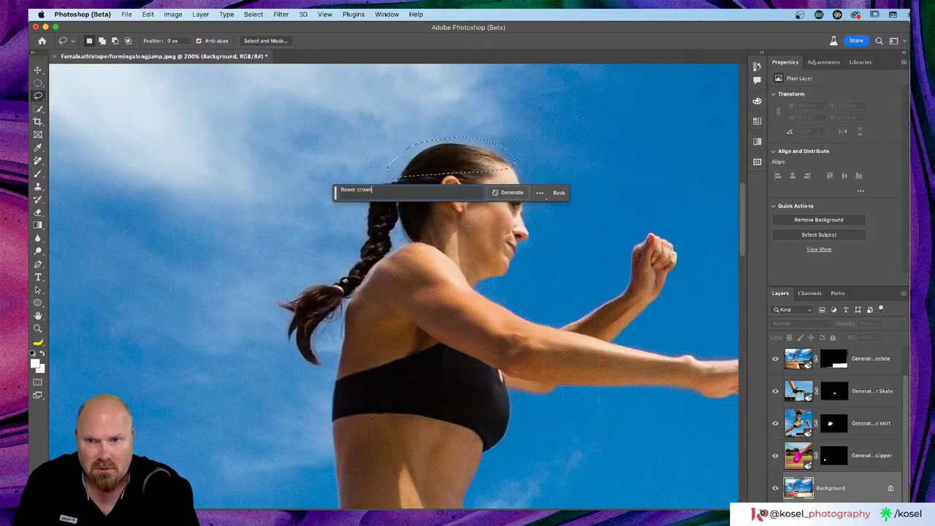
click(513, 193)
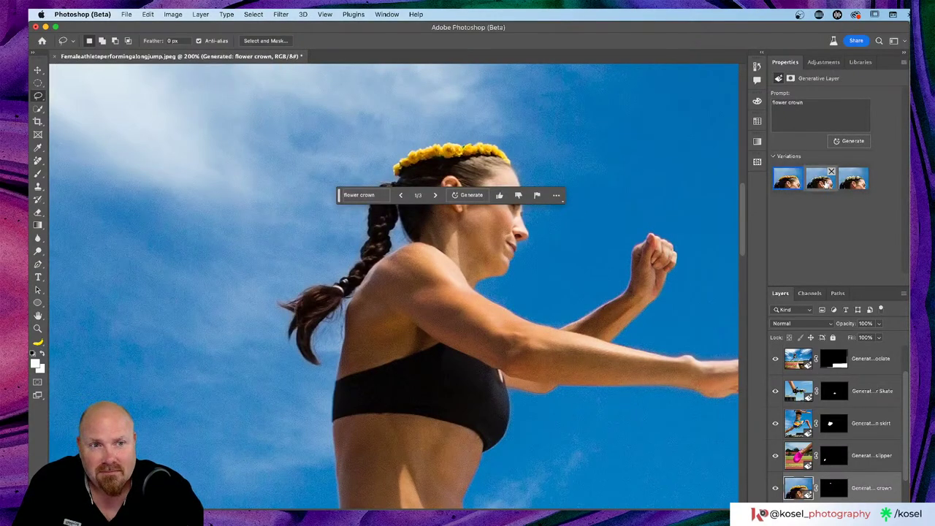
- Preview the second and third crown variations and rate the result thumbs-up
click(819, 180)
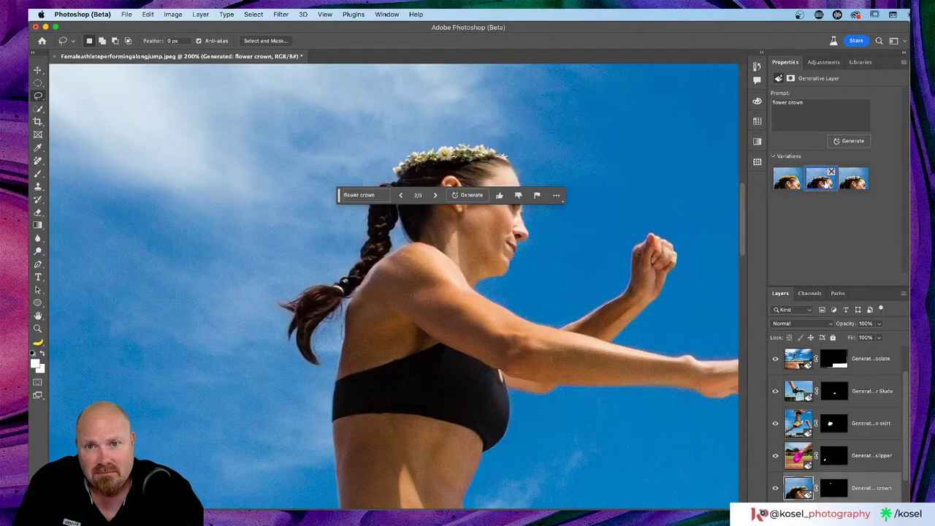
click(852, 183)
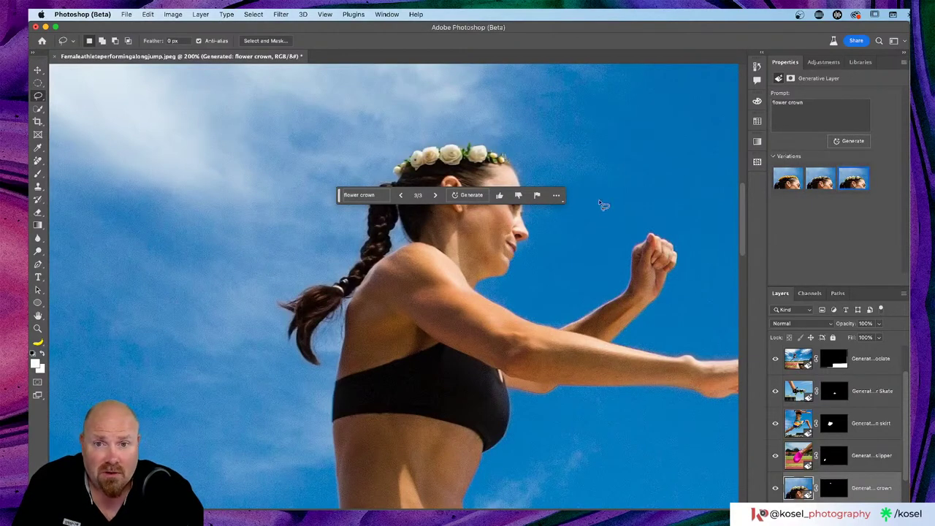
click(499, 196)
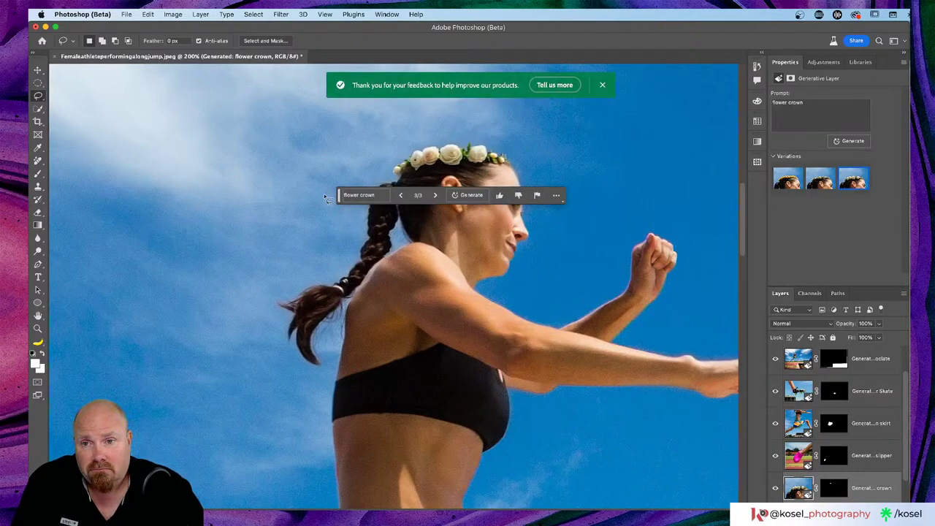
drag(339, 196, 327, 288)
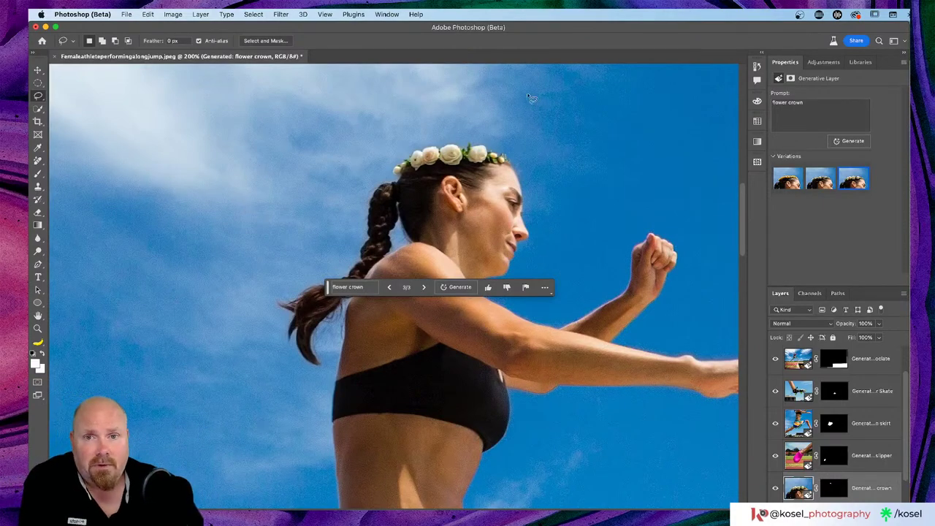
- Settle on the third, large white rose crown, then select the Background layer
mouse_move(779, 178)
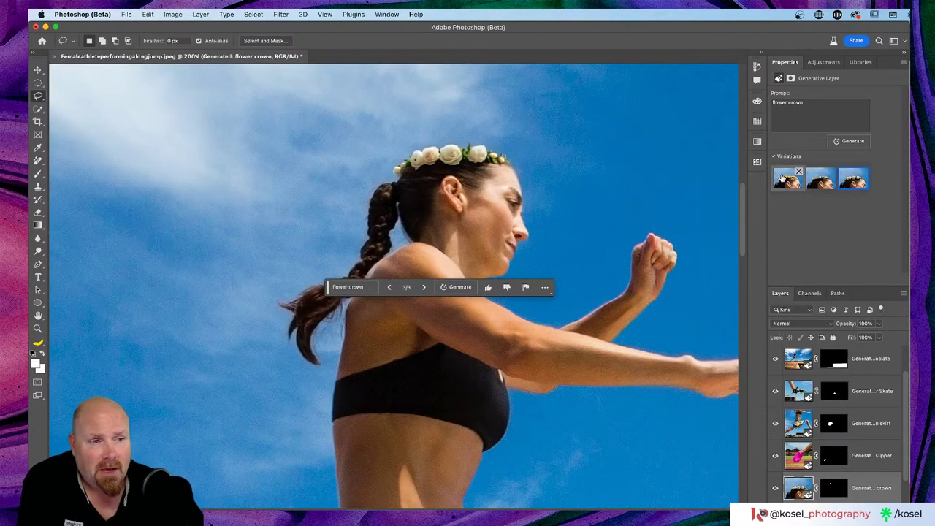
click(781, 178)
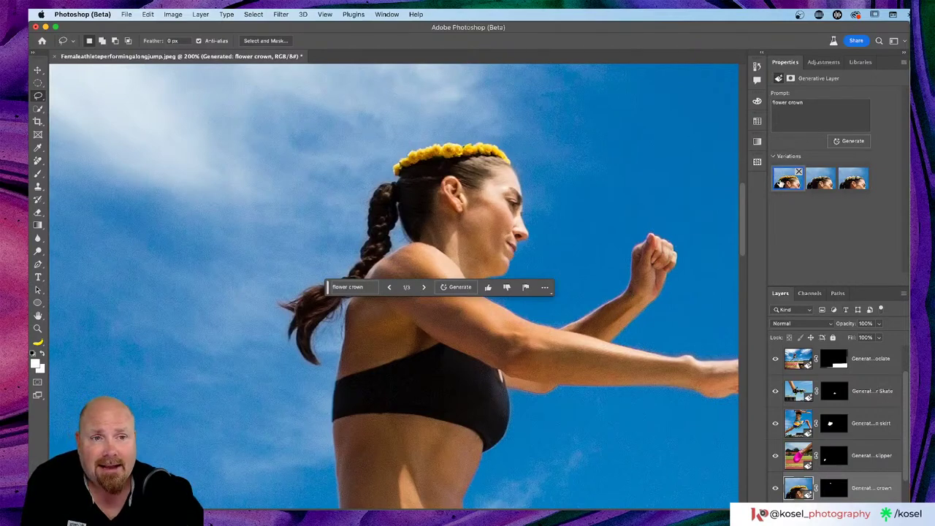
click(820, 180)
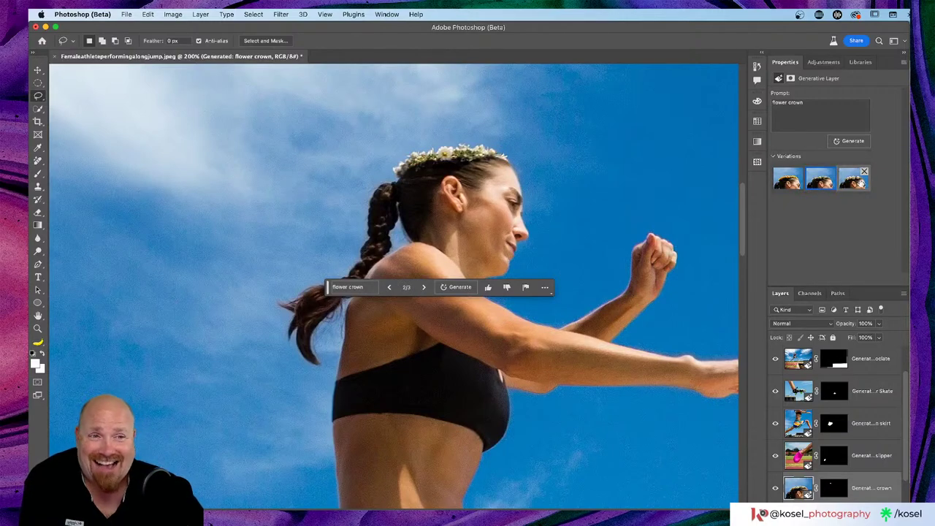
click(856, 181)
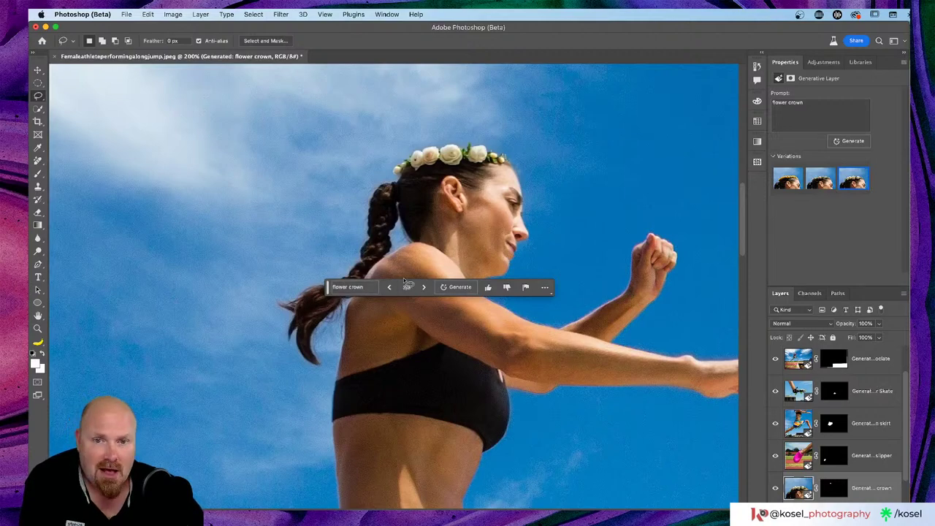
scroll(409, 279, down, 4)
scroll(413, 280, down, 1)
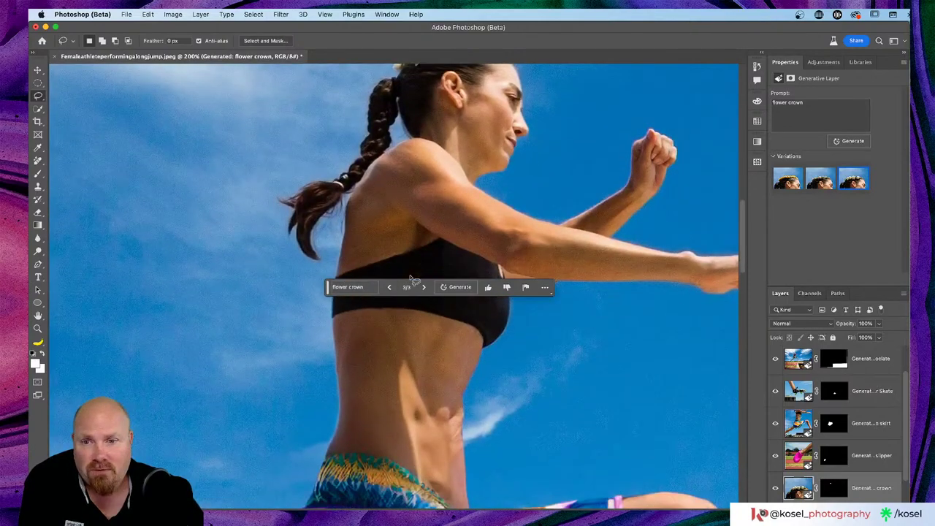
scroll(868, 392, down, 1)
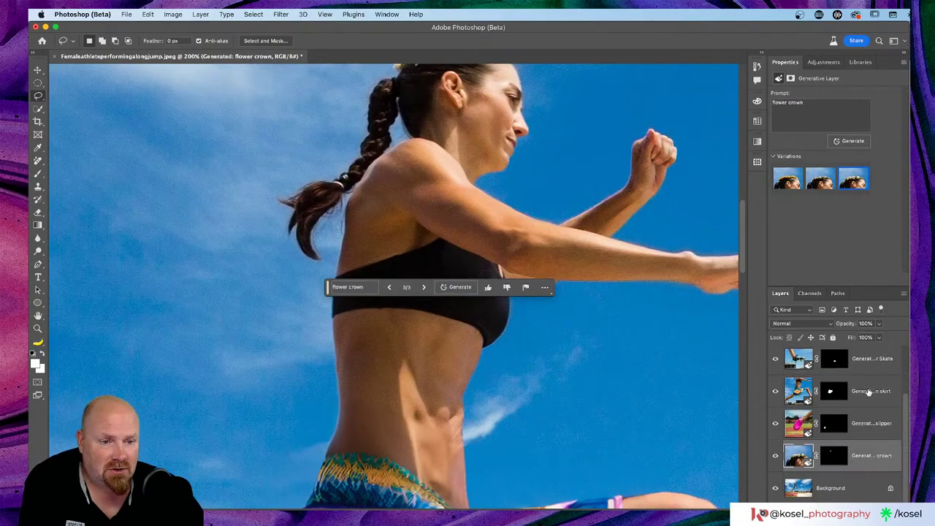
click(838, 485)
- Lasso the torso and forward arm, Shift-adding the shoulder, down to the skirt waistband
scroll(273, 326, down, 1)
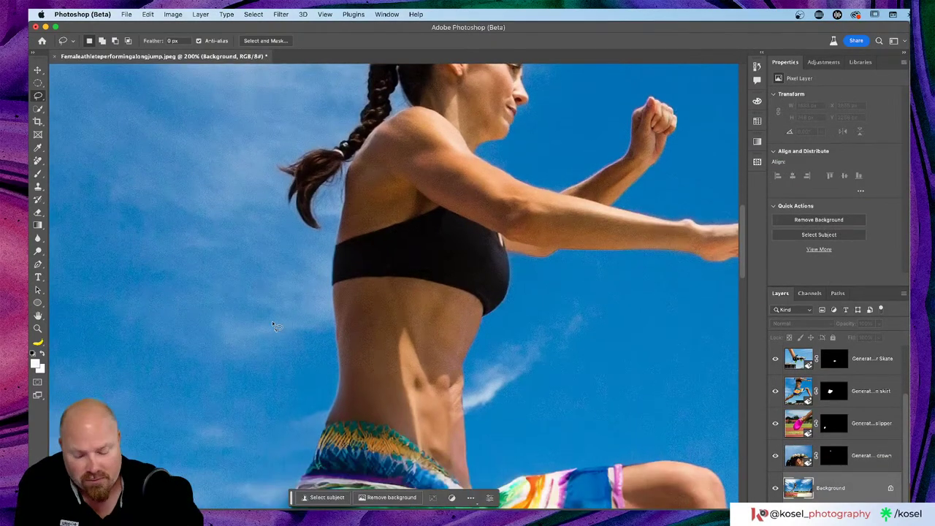
key(super+minus)
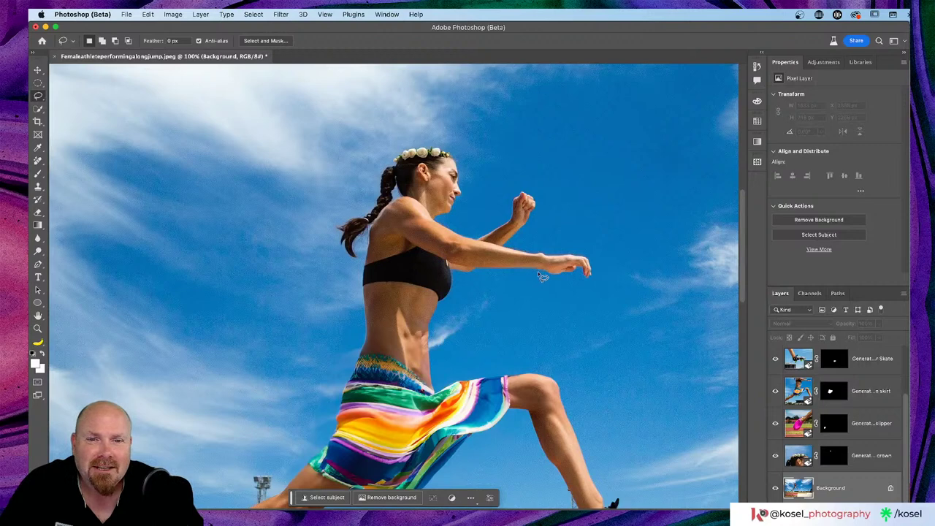
mouse_move(538, 271)
mouse_down()
mouse_move(510, 246)
mouse_move(517, 229)
mouse_move(506, 220)
mouse_move(465, 232)
mouse_move(438, 227)
mouse_move(416, 200)
mouse_move(394, 202)
mouse_move(361, 242)
mouse_move(352, 352)
mouse_move(401, 355)
mouse_move(436, 381)
mouse_move(437, 321)
mouse_move(460, 281)
mouse_move(539, 279)
mouse_up()
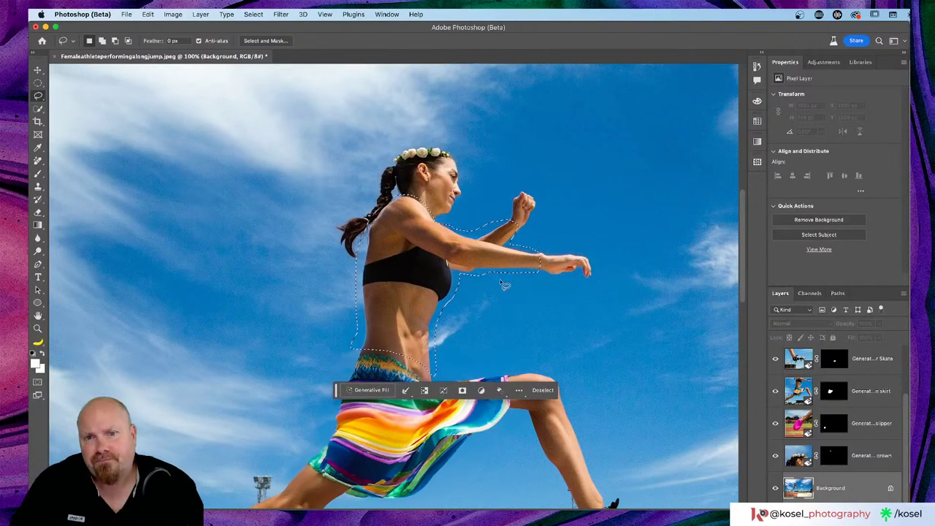
key(shift)
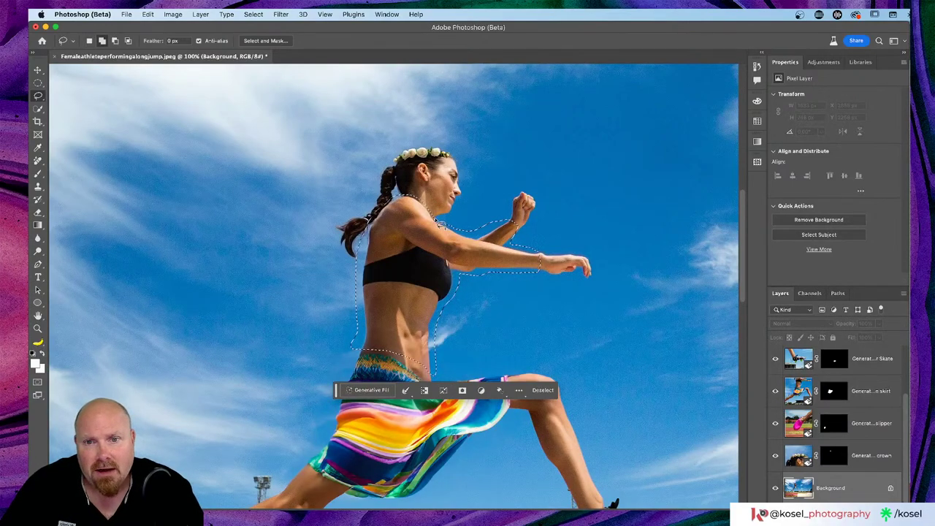
drag(443, 227, 437, 222)
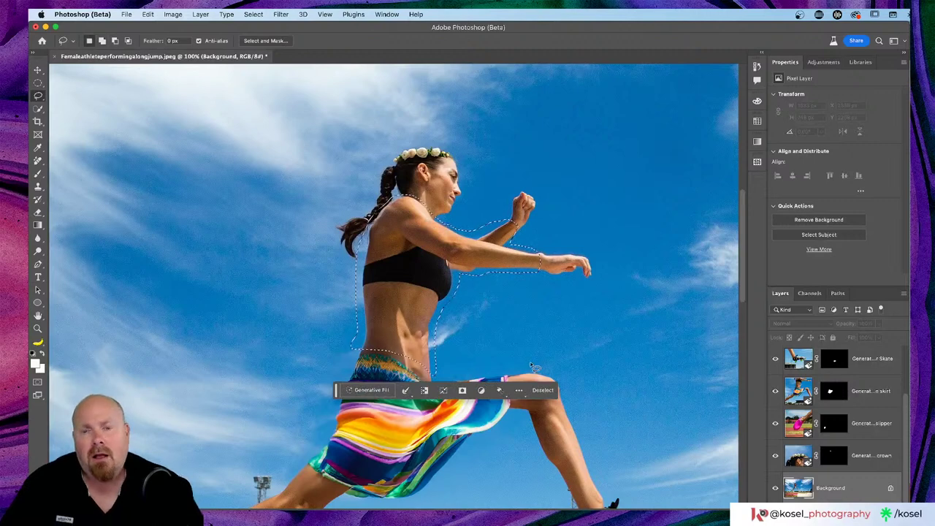
- Generate 'Red leather jacket with chains' over the selected upper body
click(371, 390)
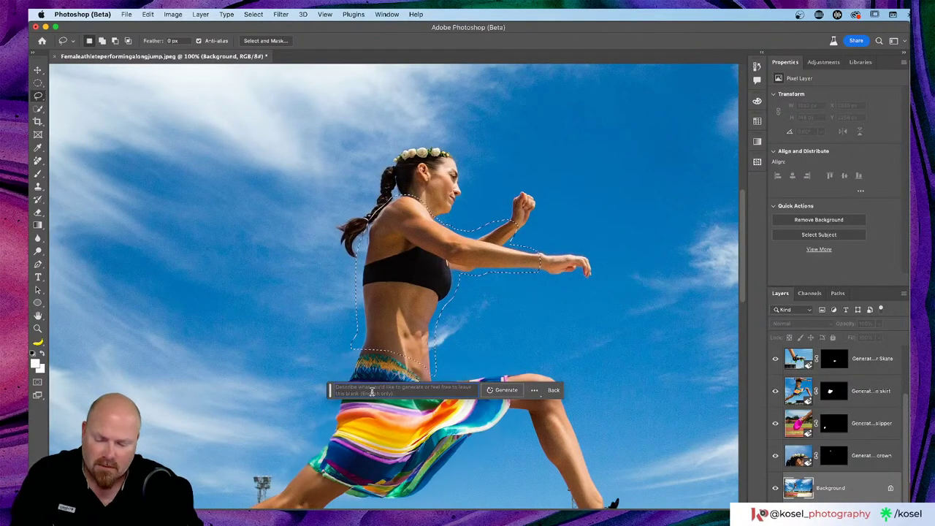
text(Red)
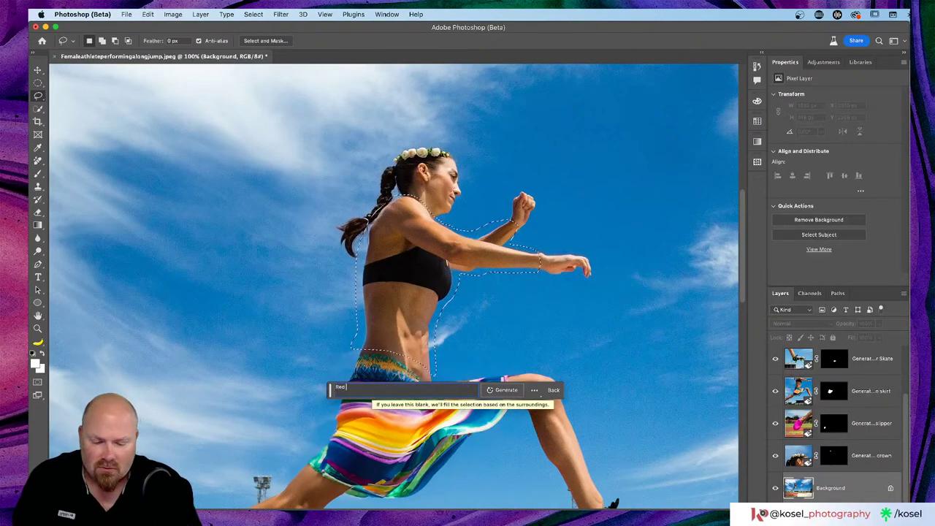
text( leather )
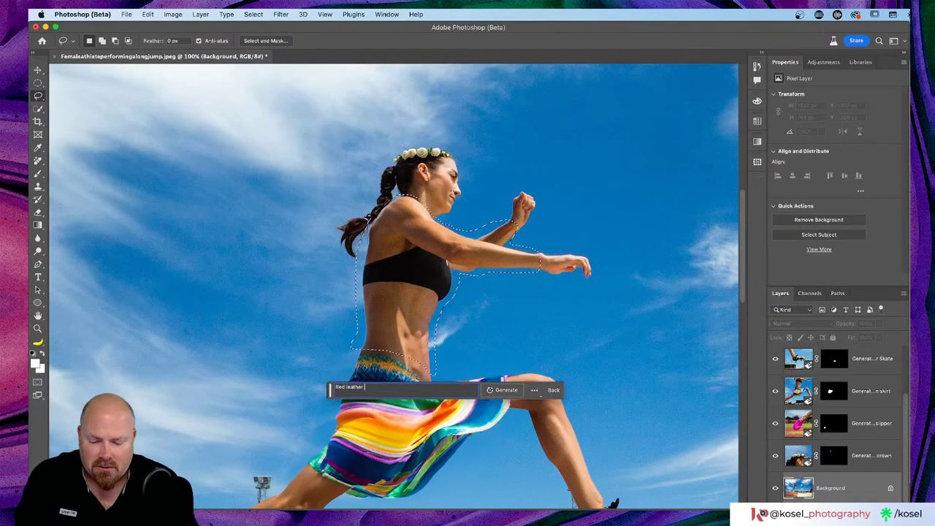
text(jacket)
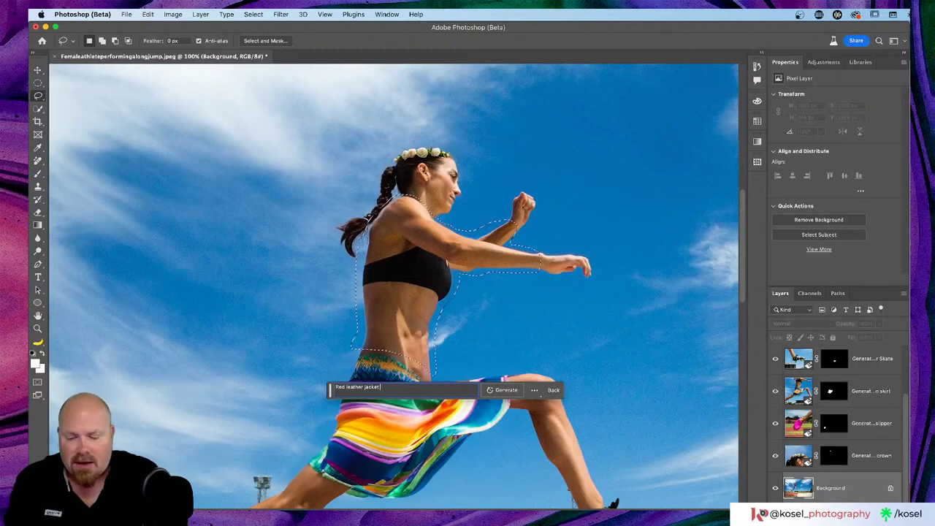
text( with chain)
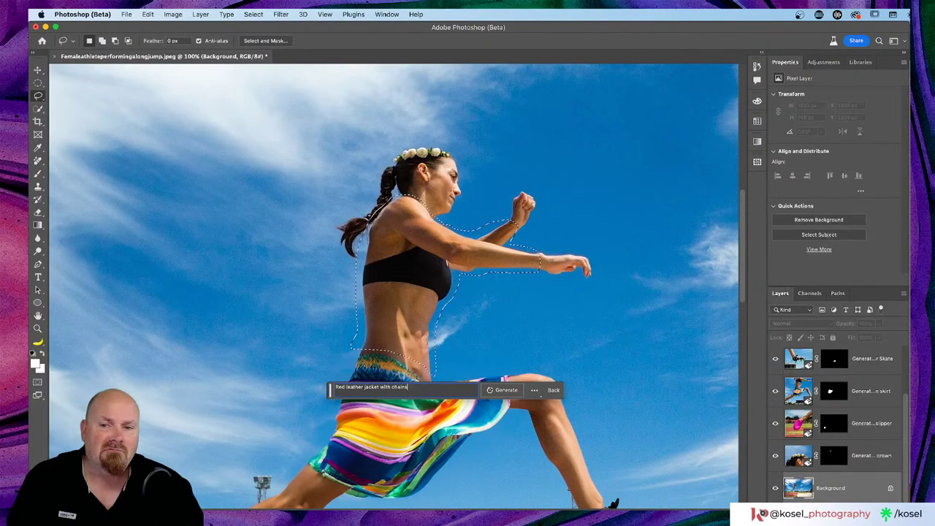
text(s)
click(496, 389)
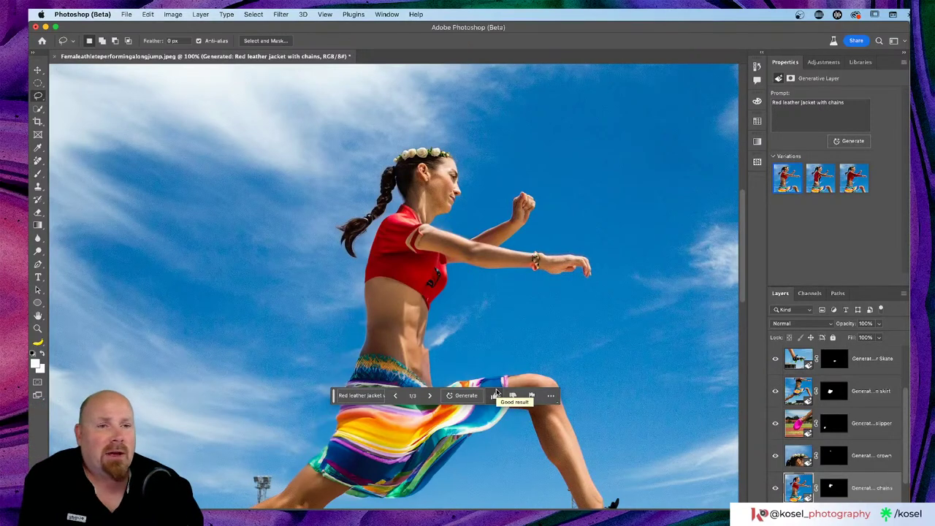
- Preview the second jacket variation, then apply the third red long-sleeve top with chains
click(821, 182)
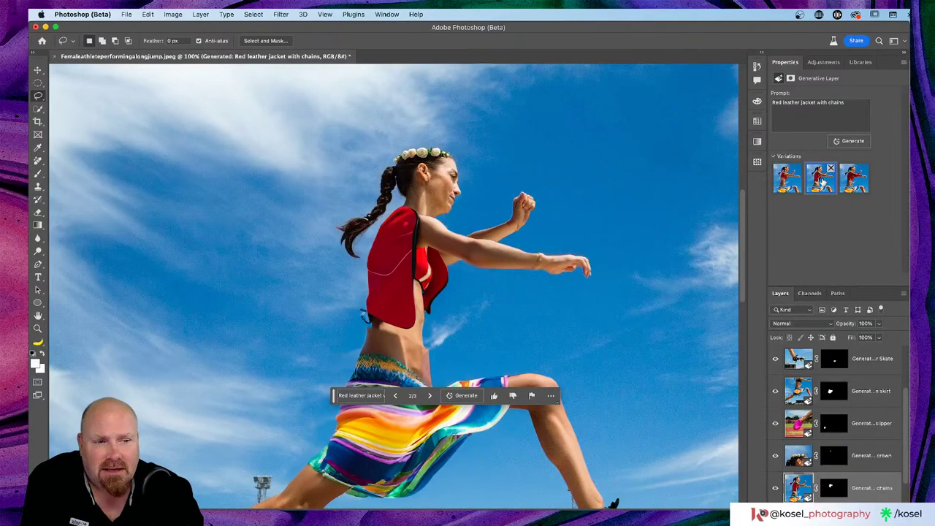
click(859, 186)
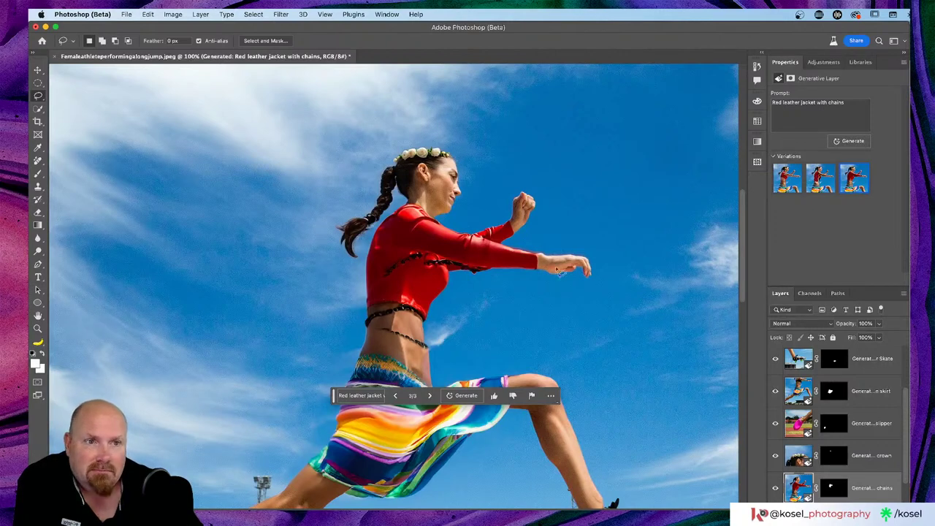
- Replace the prompt with 'Black suit jacket' and generate new variations
drag(846, 105, 740, 103)
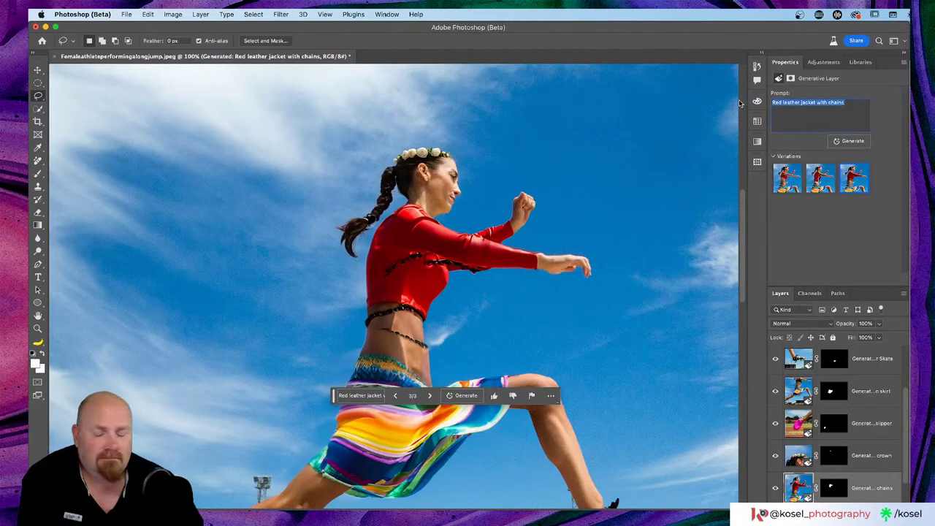
text(Bla)
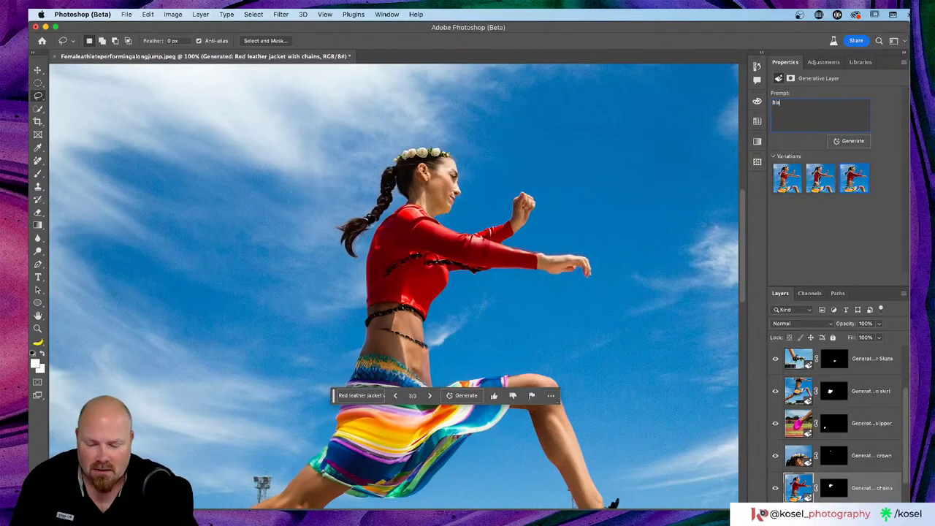
text(ck s)
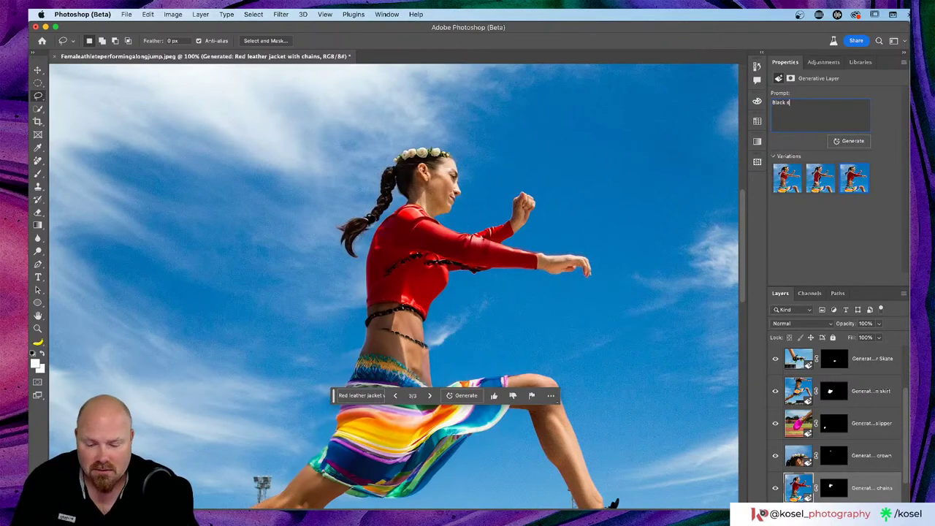
text(uit jacket)
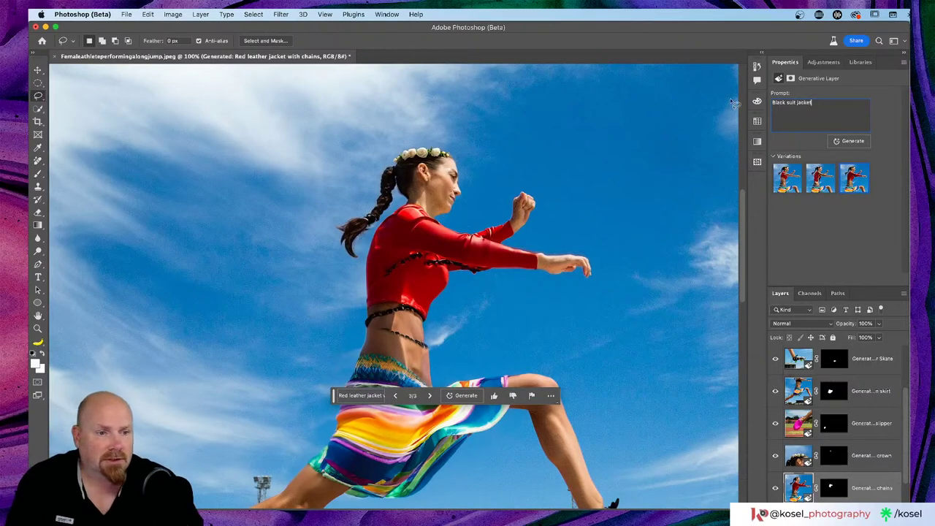
mouse_move(862, 183)
click(851, 146)
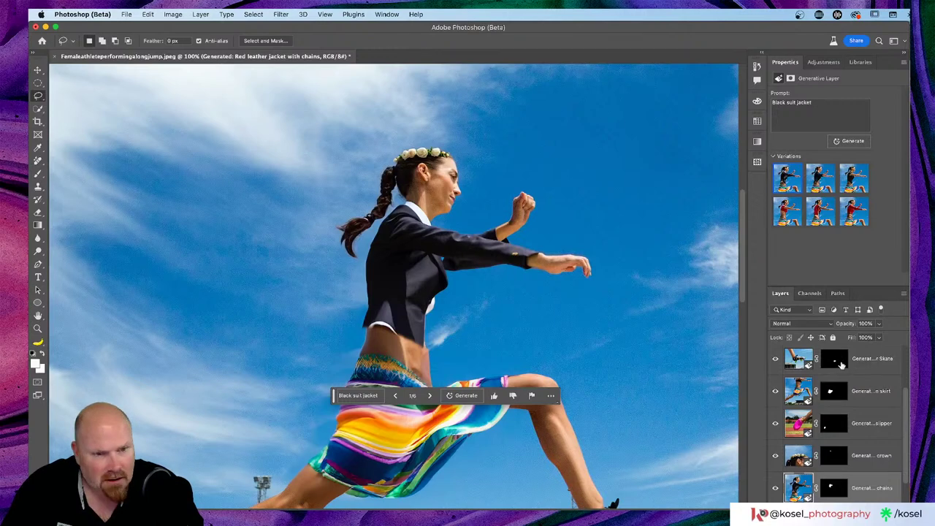
- Inspect the jacket layer's mask, load it as a selection, then deselect
scroll(842, 364, down, 1)
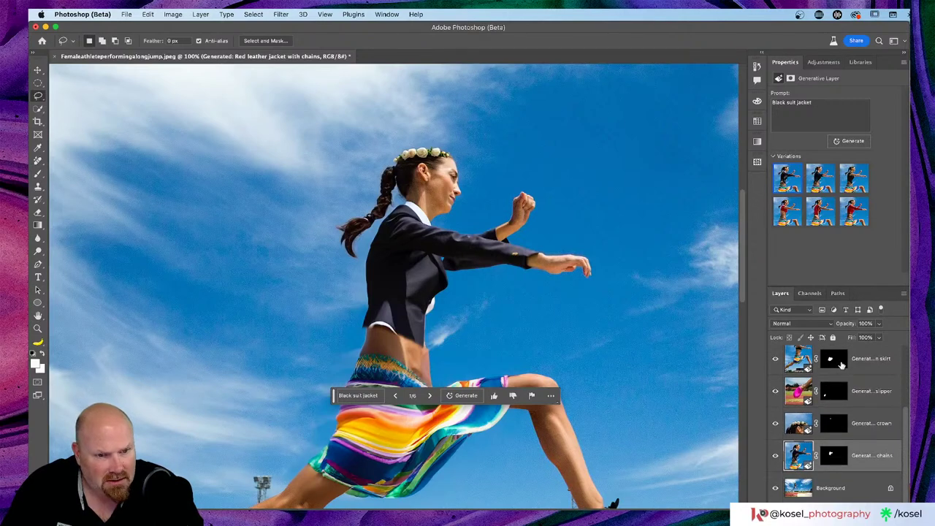
alt+click(830, 459)
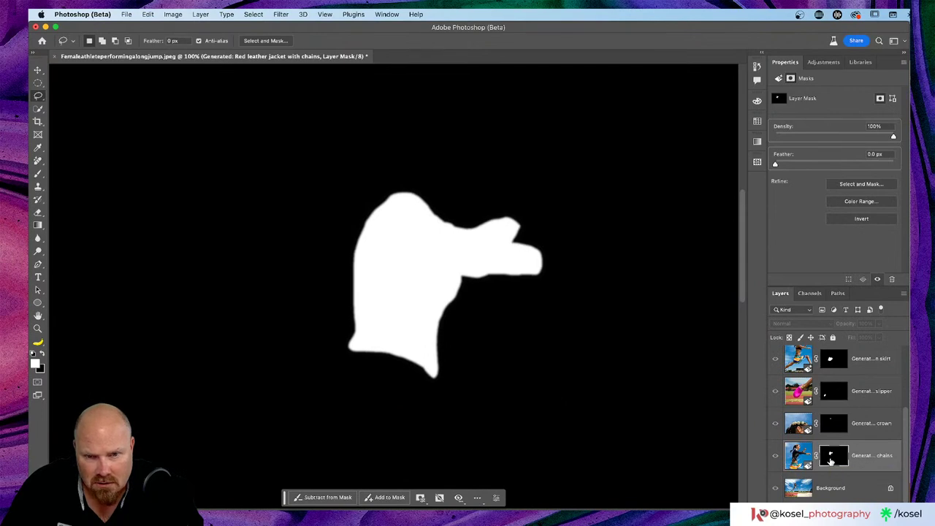
alt+click(831, 459)
super+click(830, 458)
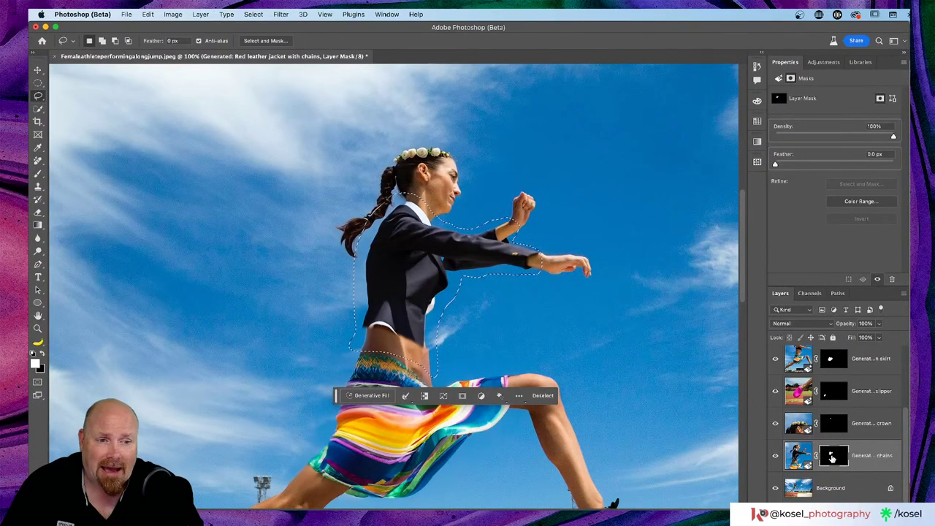
click(831, 456)
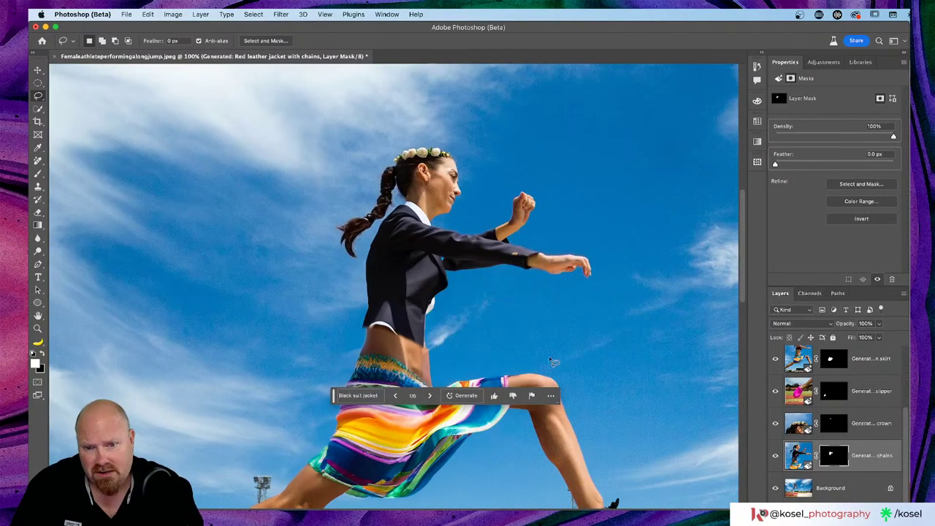
scroll(554, 357, left, 5)
scroll(554, 356, right, 5)
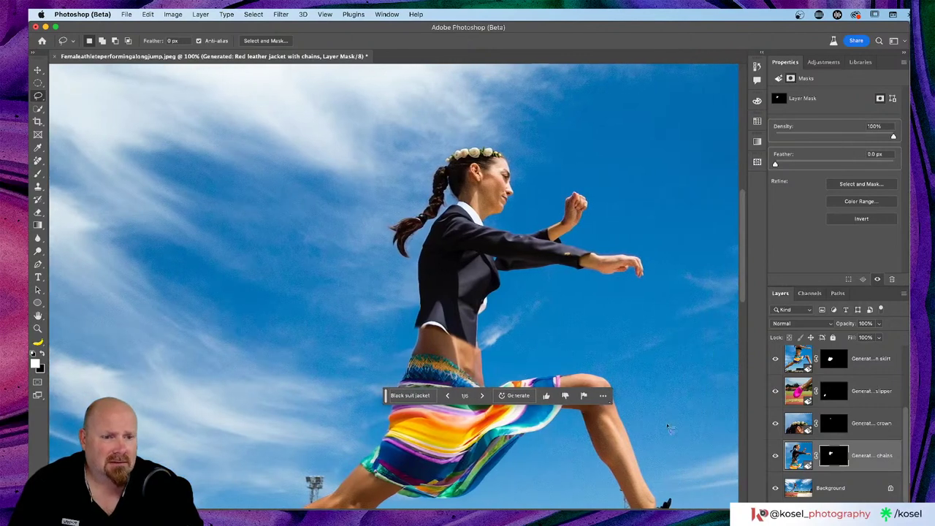
- Compare the black jacket variations, keep the first, undo an accidental move, and fit to view
click(799, 455)
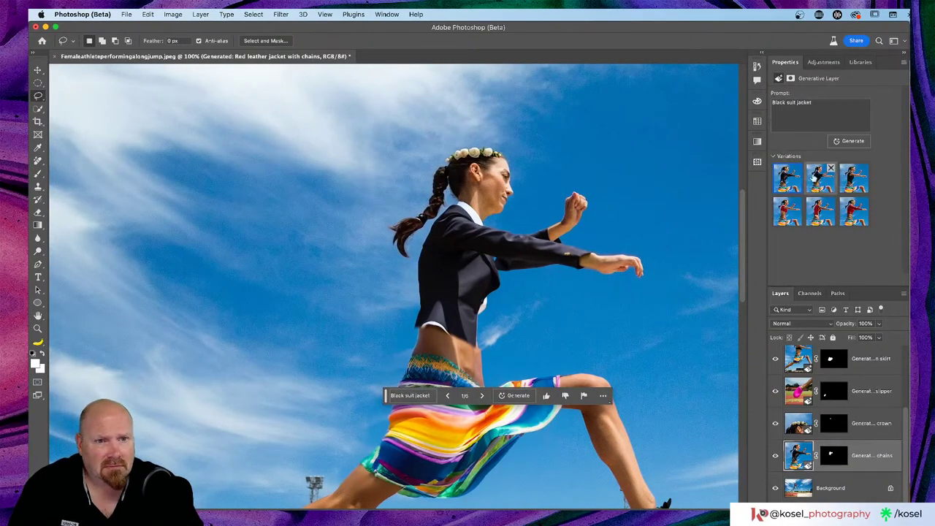
click(818, 178)
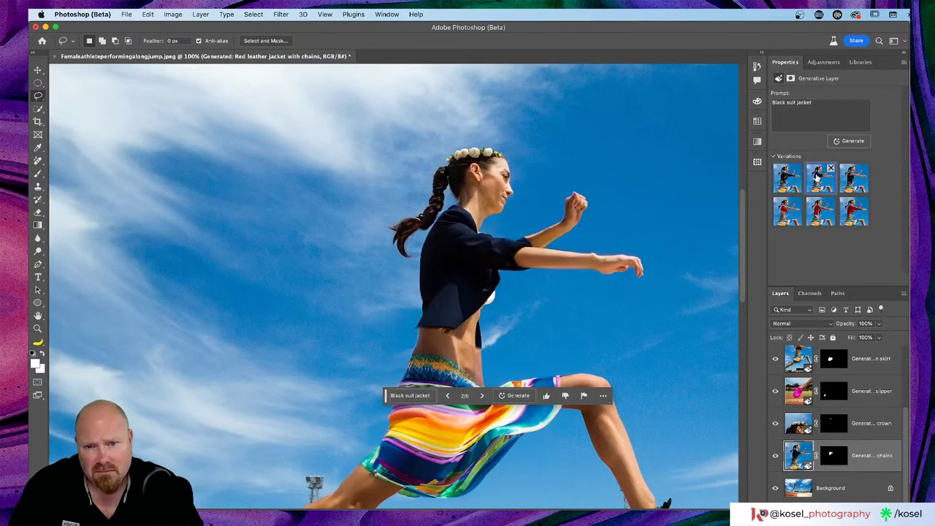
click(847, 179)
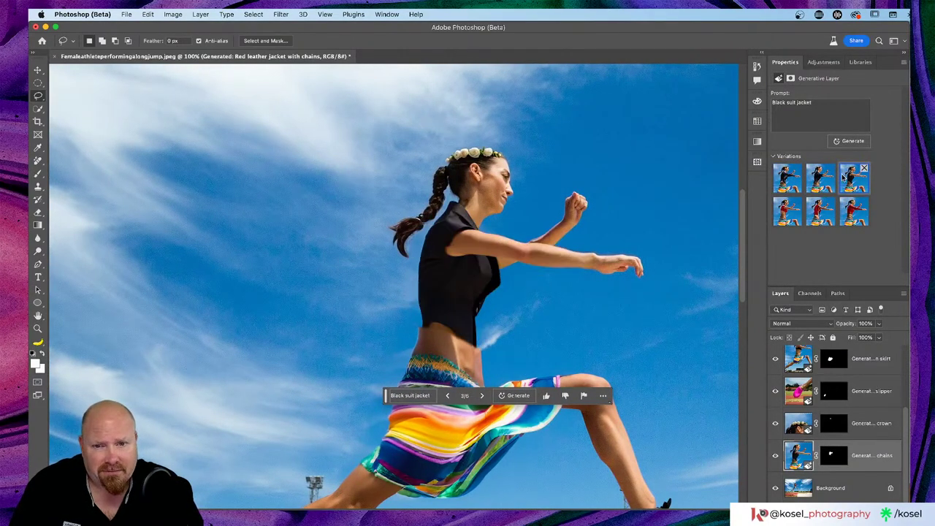
click(786, 179)
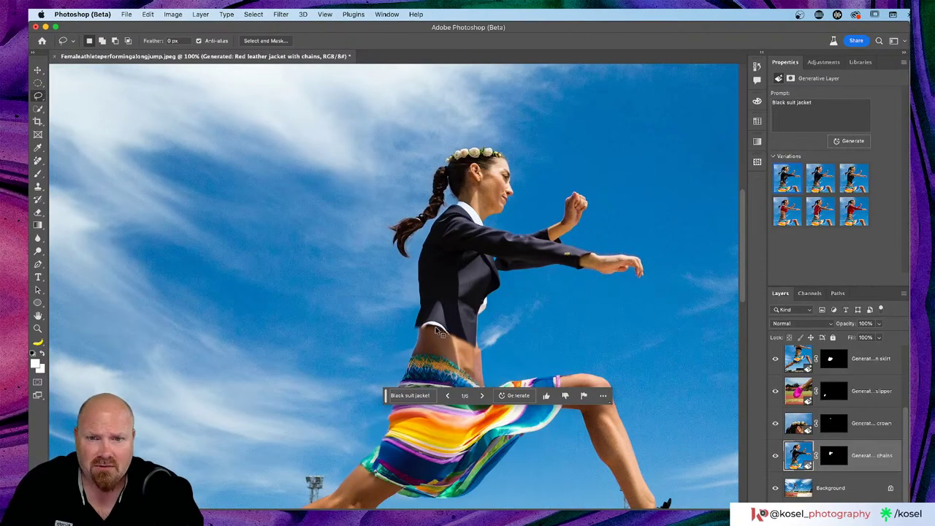
drag(437, 332, 464, 342)
key(super+z)
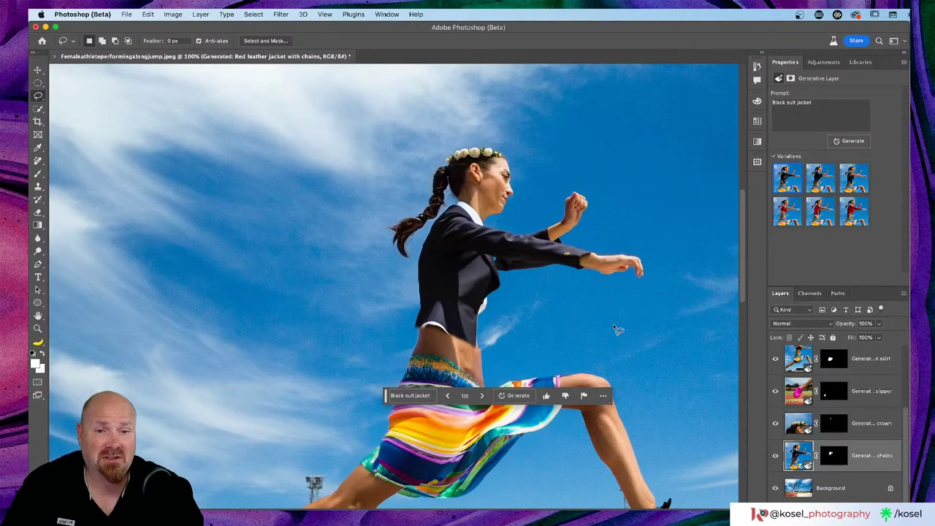
scroll(612, 324, down, 5)
scroll(613, 323, up, 7)
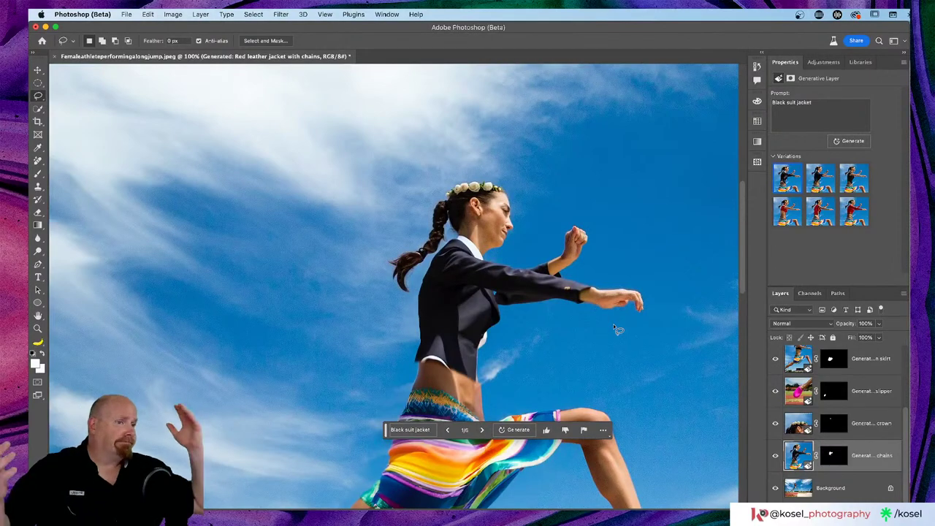
key(super+0)
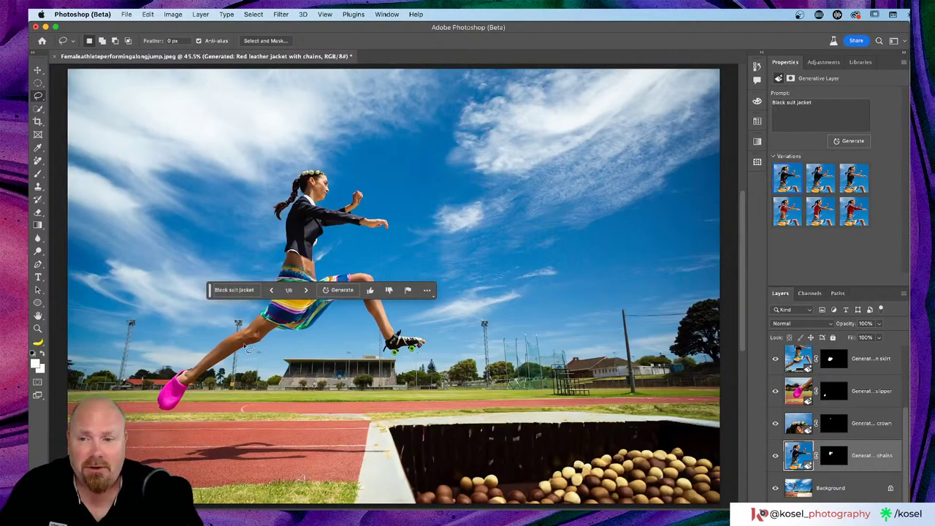
click(847, 486)
scroll(351, 288, left, 5)
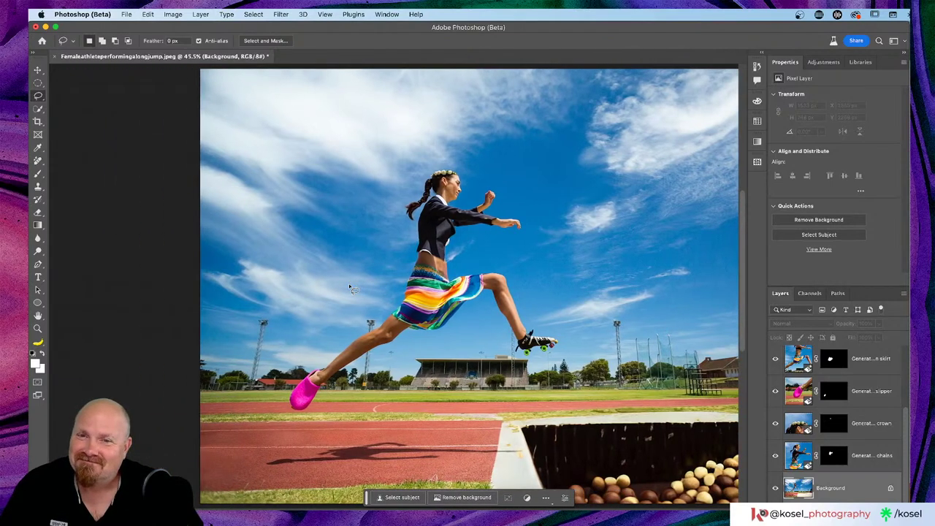
click(39, 95)
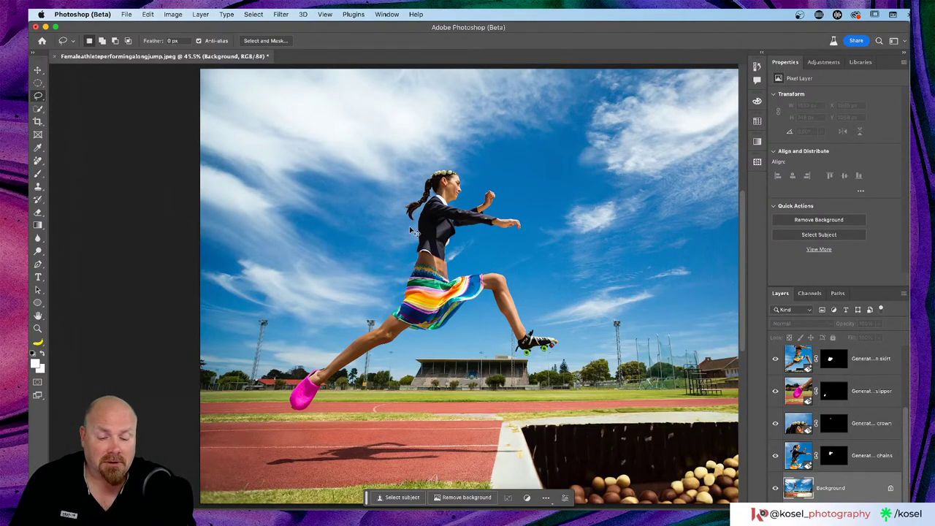
scroll(411, 232, up, 10)
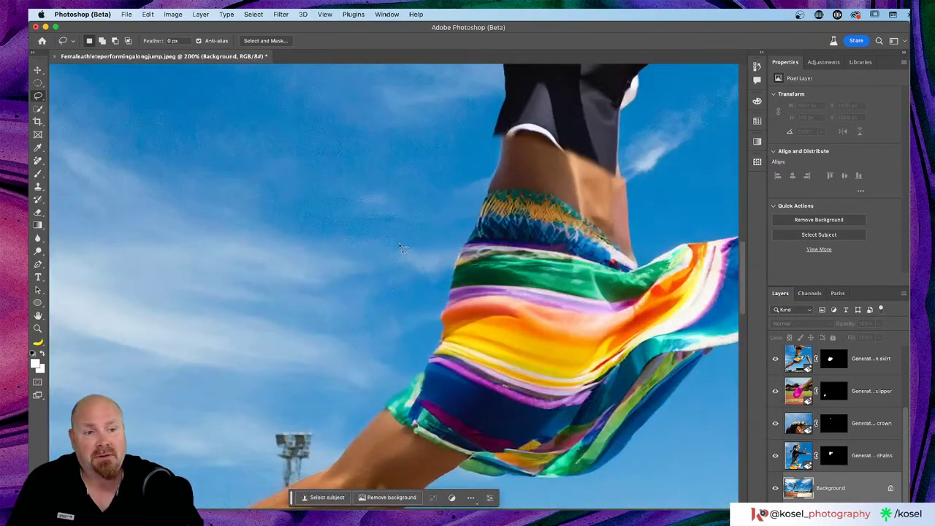
scroll(400, 248, up, 10)
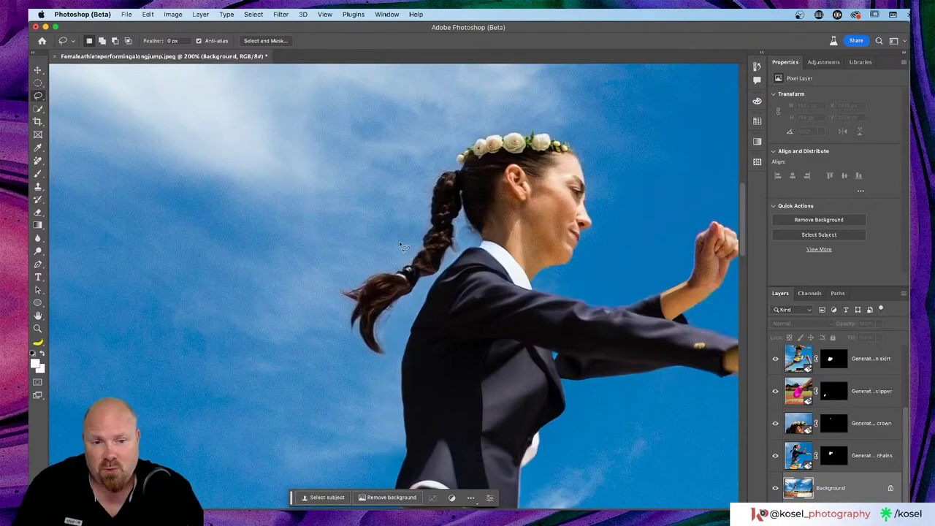
scroll(400, 247, down, 5)
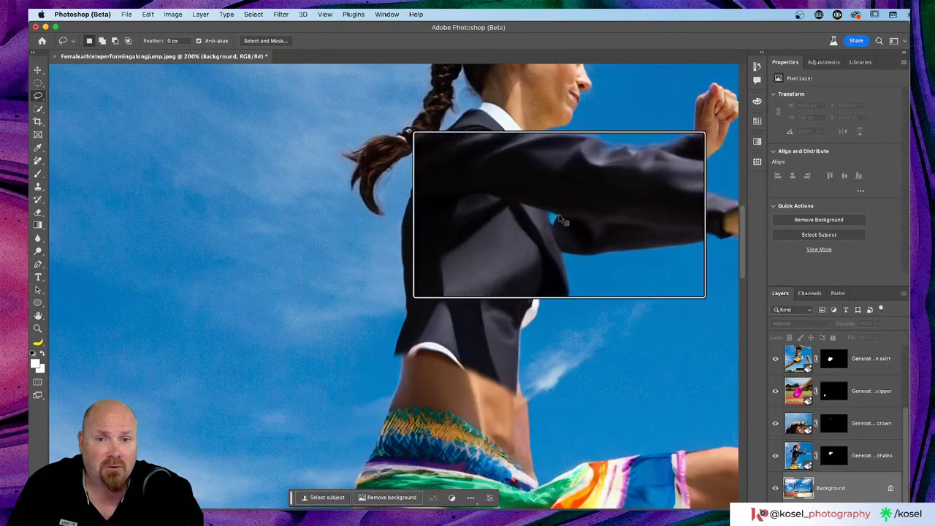
drag(547, 216, 554, 215)
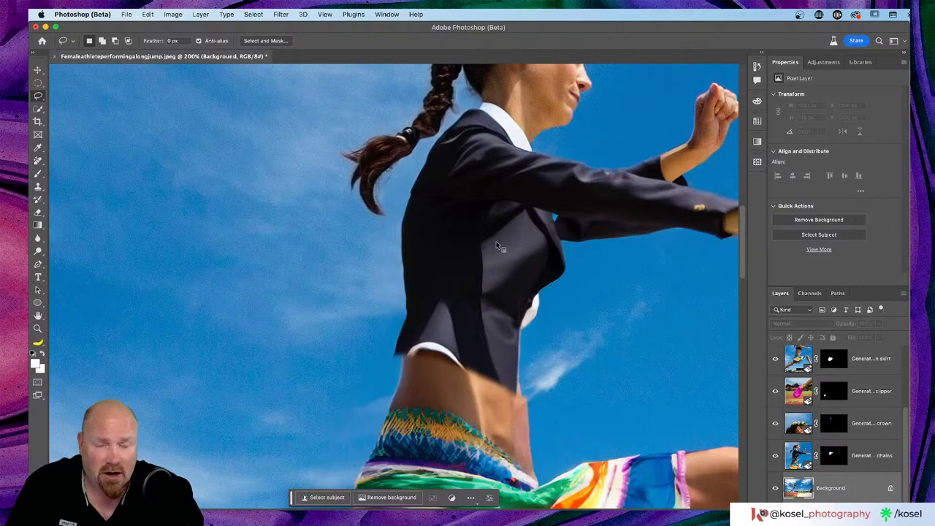
key(alt+super+8)
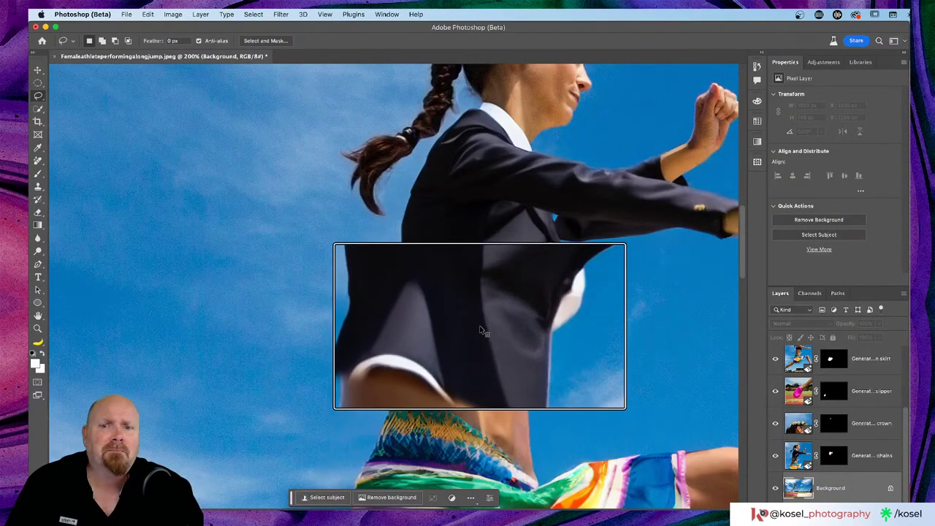
key(alt+super+8)
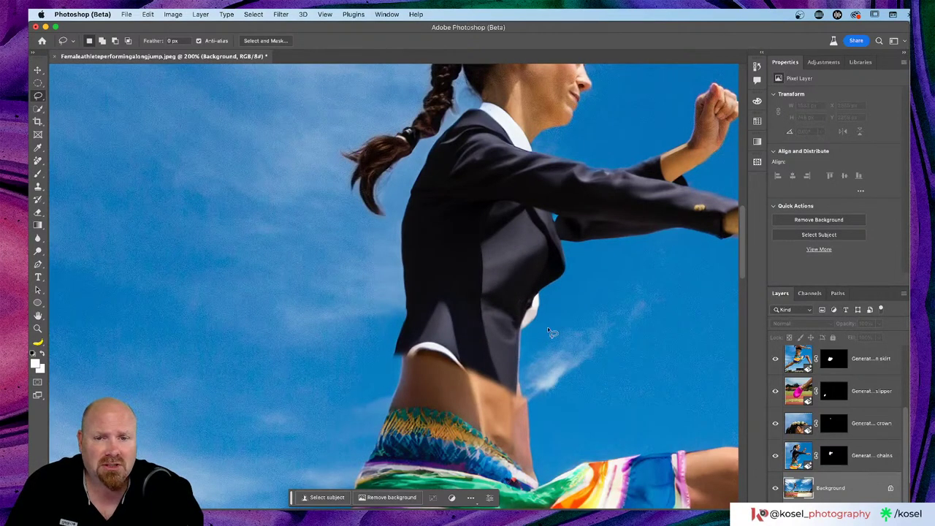
key(alt+super+8)
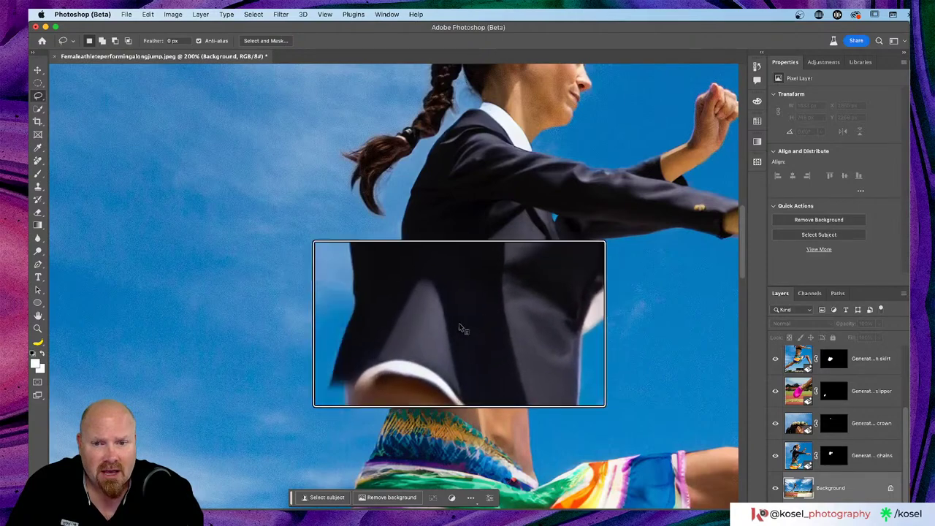
key(alt+super+8)
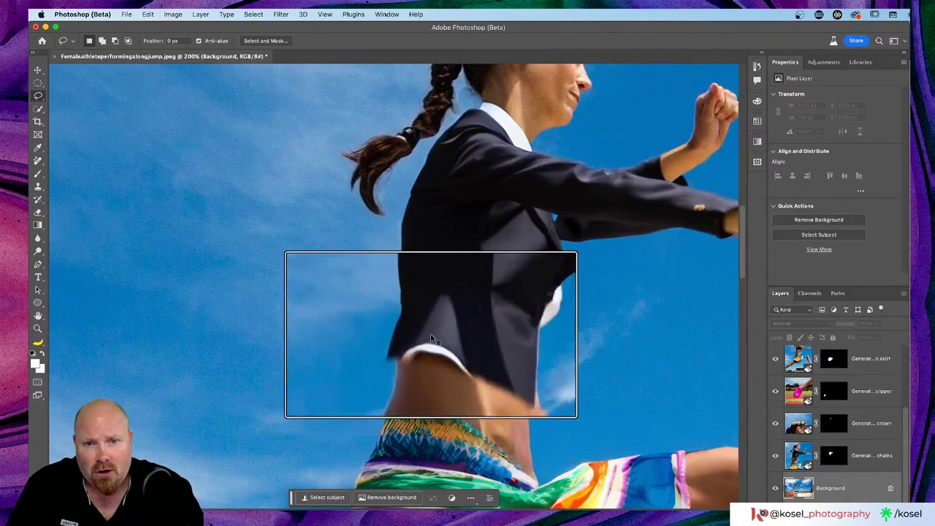
scroll(660, 216, up, 5)
scroll(659, 215, right, 3)
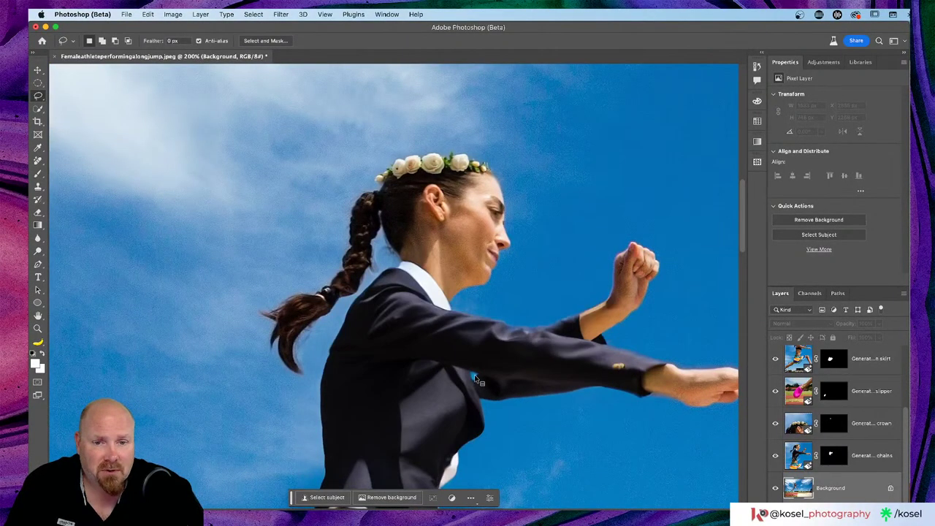
scroll(476, 380, down, 8)
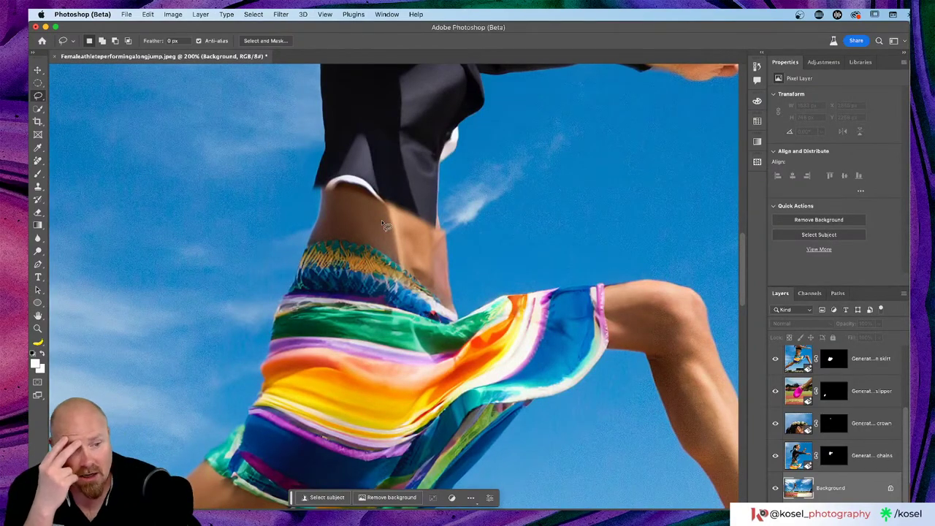
scroll(381, 225, up, 5)
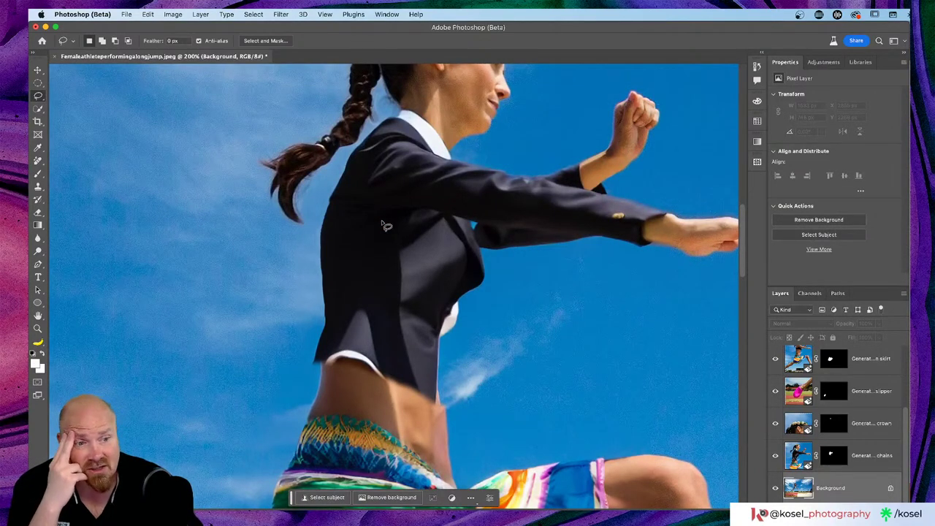
scroll(381, 224, down, 3)
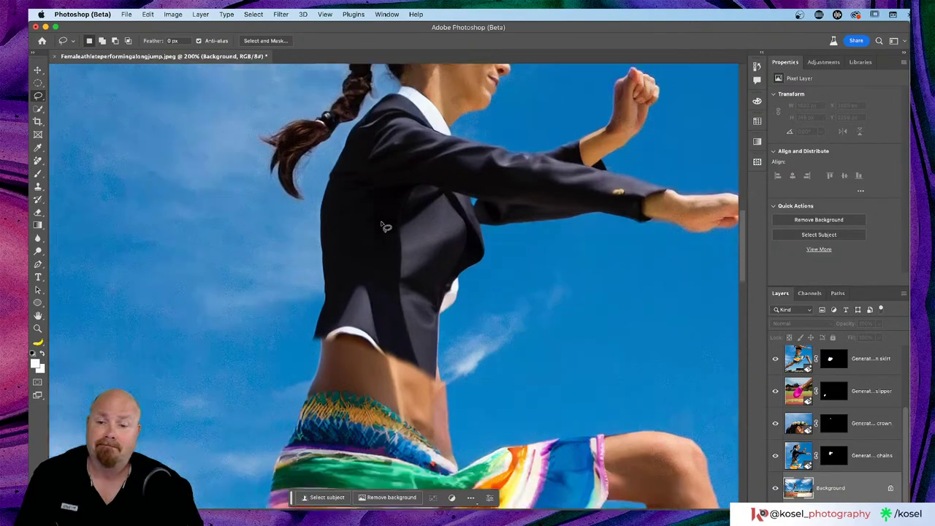
scroll(385, 227, up, 8)
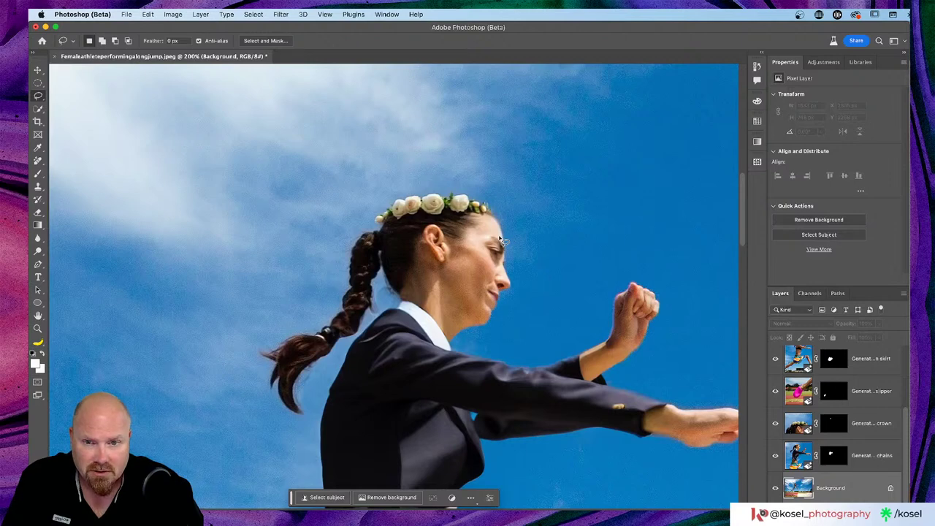
- Lasso the eyes and generate 'Sunglasses', which fails with a 400 Bad Request error
mouse_move(501, 240)
mouse_down()
mouse_move(441, 228)
mouse_move(451, 245)
mouse_move(482, 244)
mouse_move(497, 272)
mouse_move(505, 239)
mouse_up()
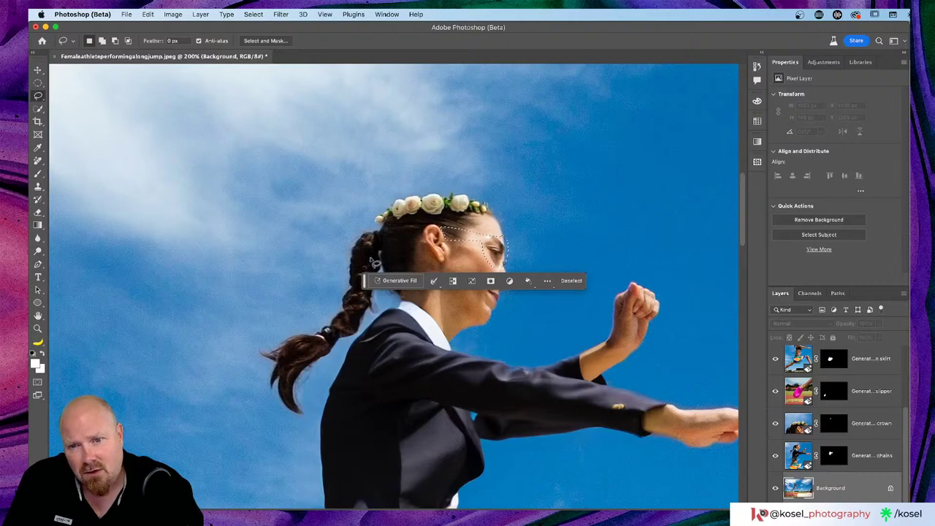
click(400, 280)
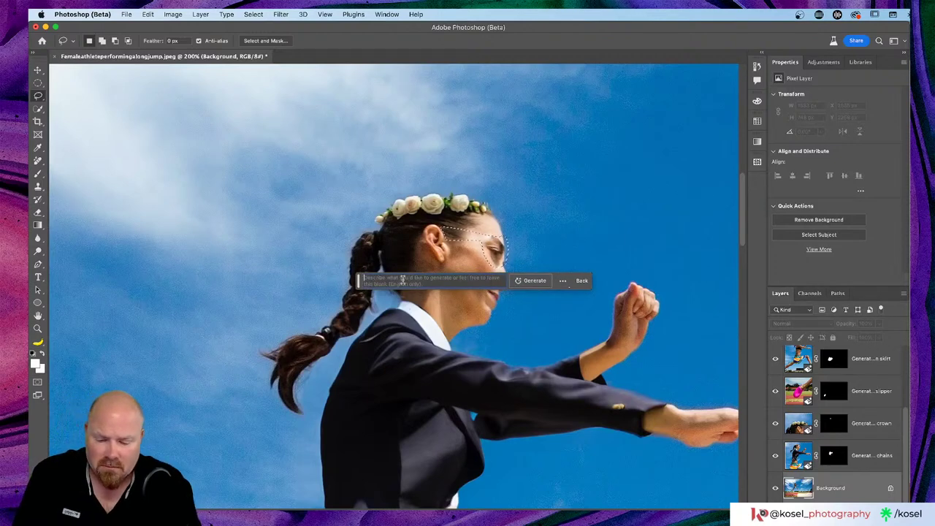
text(Sungl)
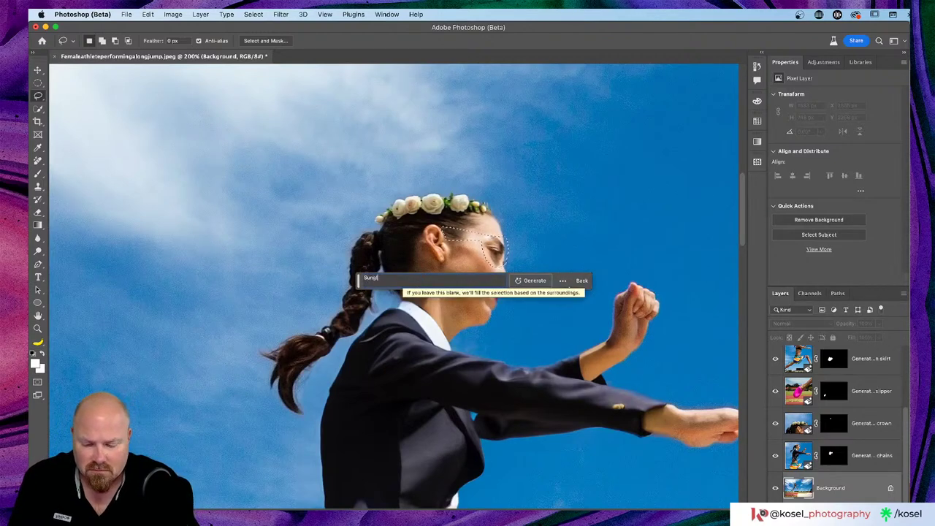
text(asses)
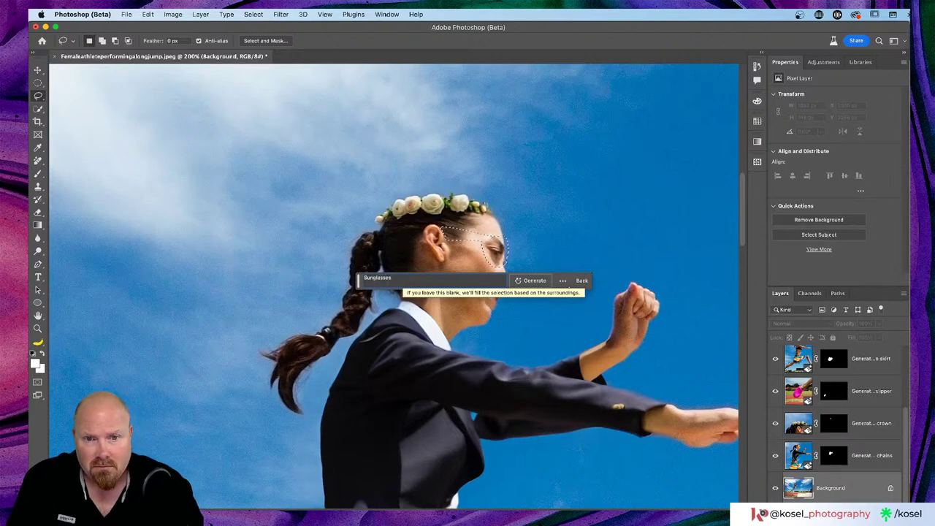
click(539, 280)
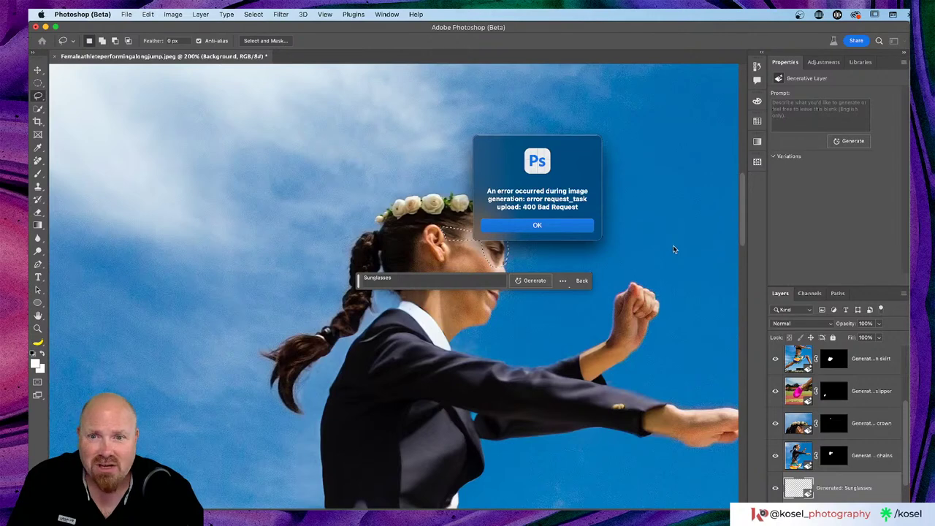
- Dismiss the error and generate a 'Supperhero mask' over the eyes instead
click(558, 227)
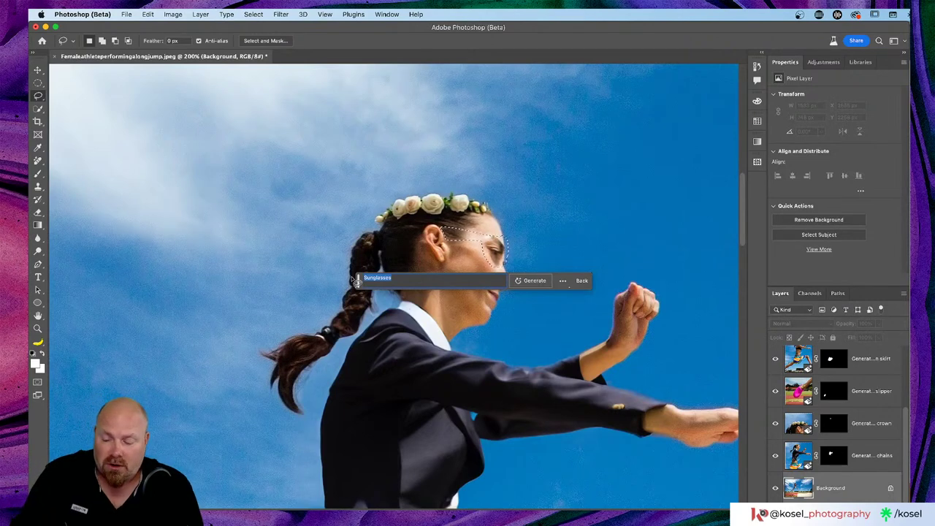
text(Su)
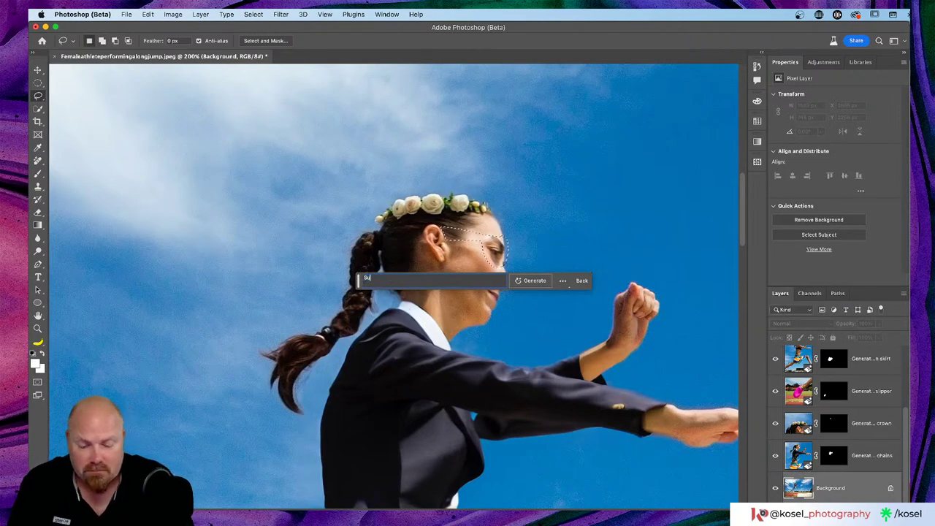
text(pperher)
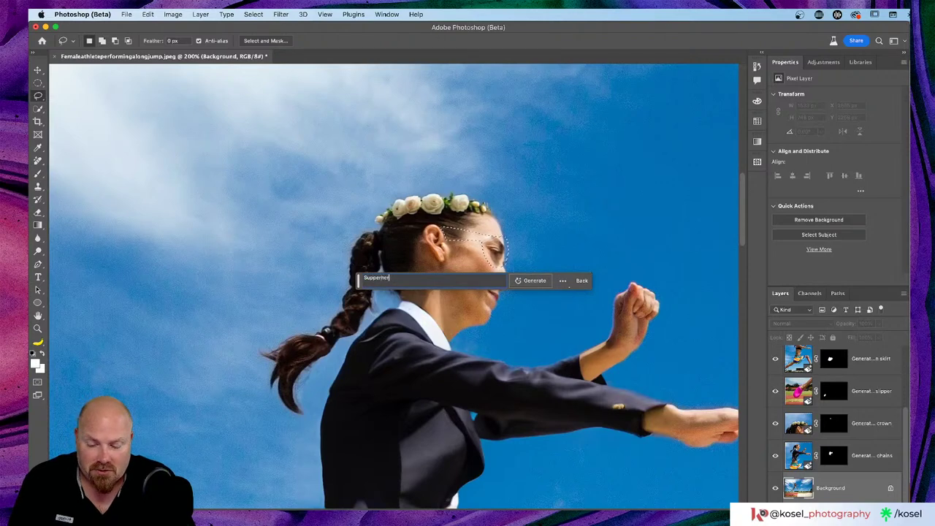
text(o mask)
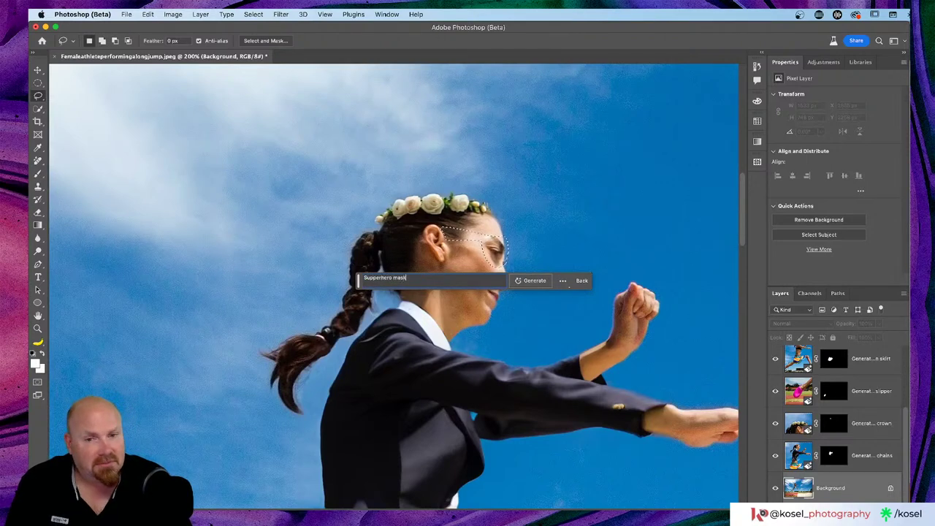
click(536, 280)
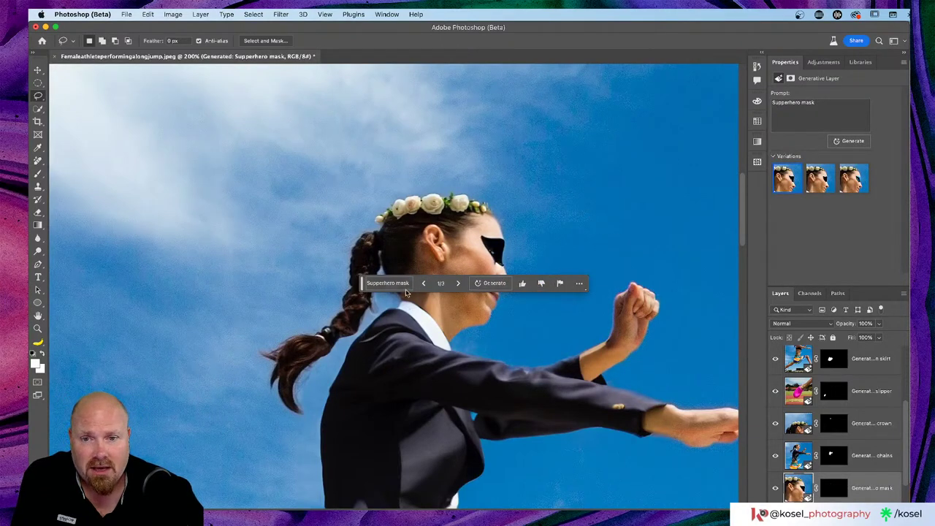
- Compare the three mask variations and keep the first, black one
click(819, 178)
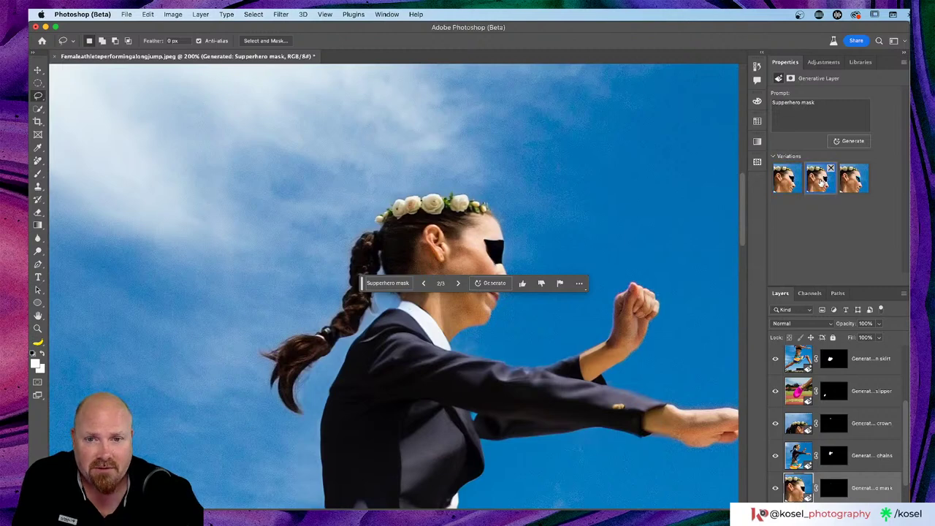
click(860, 185)
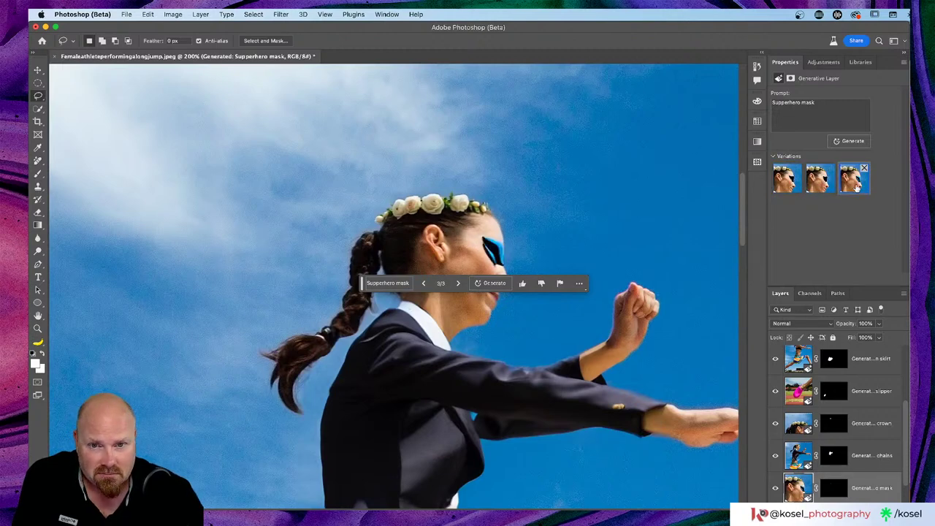
click(789, 182)
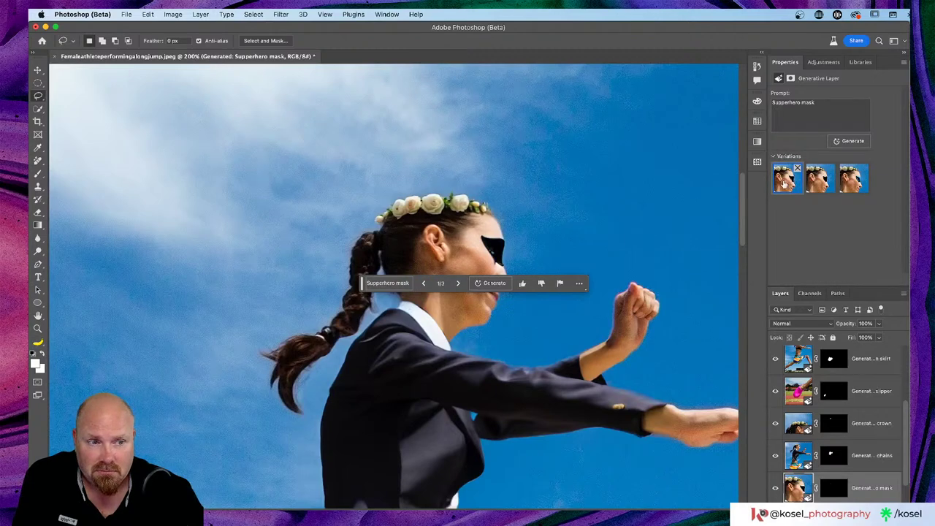
scroll(527, 222, down, 3)
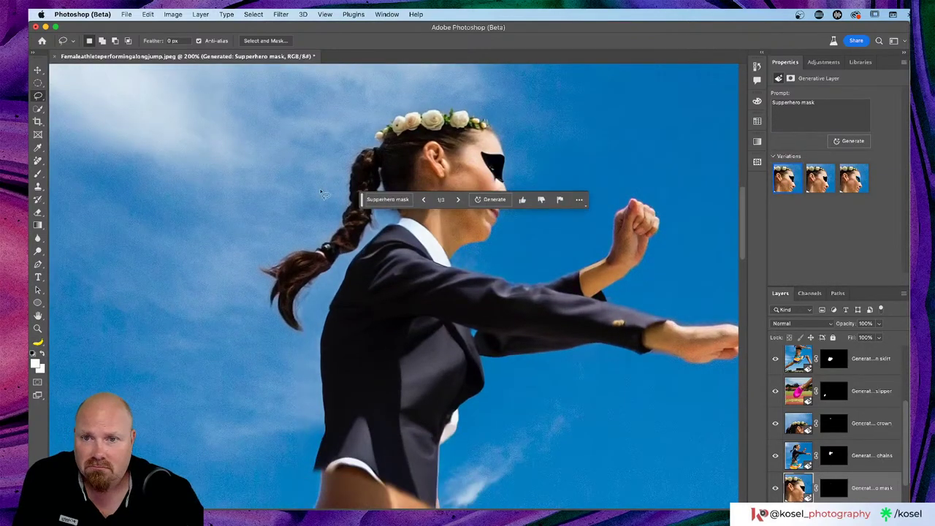
drag(363, 200, 362, 299)
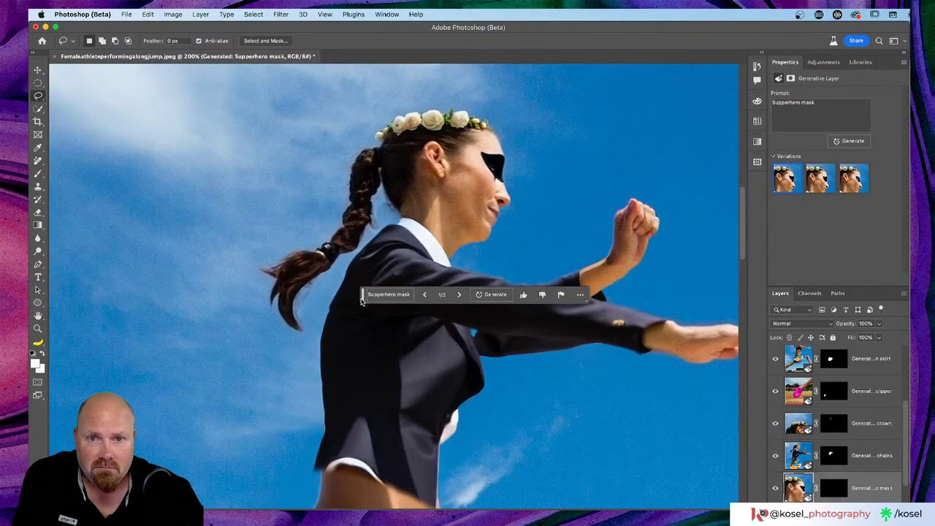
scroll(857, 482, down, 1)
- On the Background layer, lasso a large loop of sky behind the athlete's back
click(861, 494)
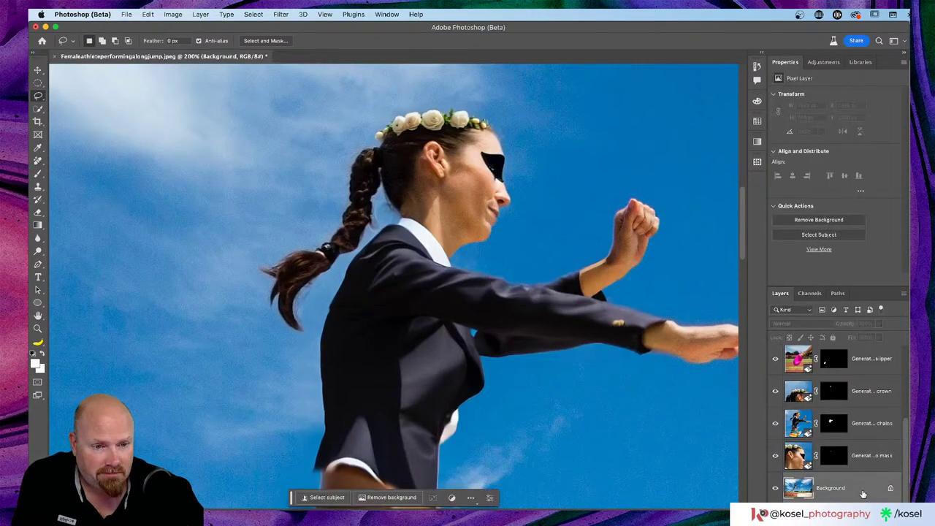
scroll(414, 363, left, 3)
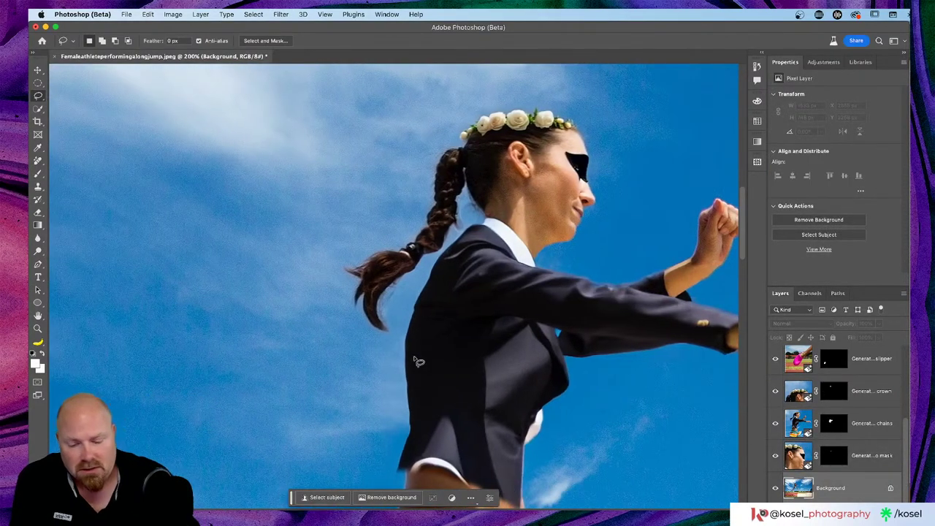
key(super+equal)
key(super+minus)
key(super+minus)
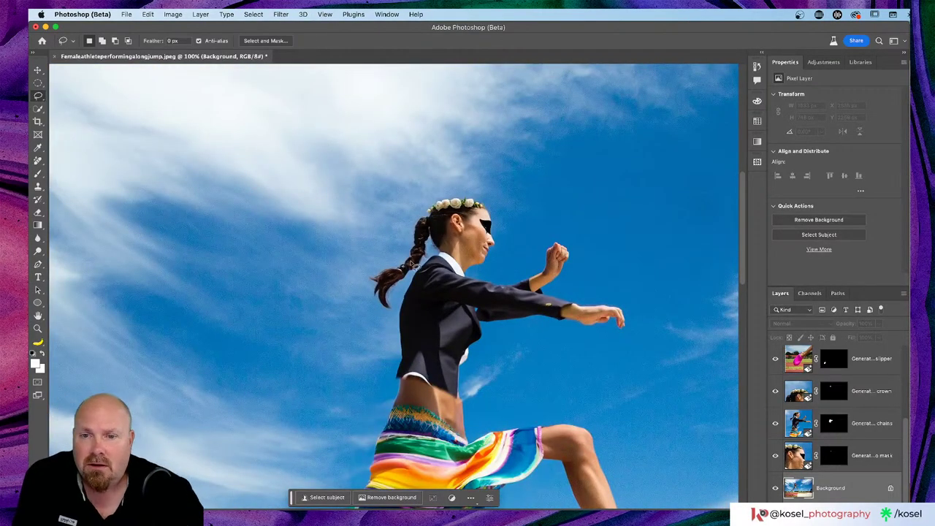
mouse_move(413, 269)
mouse_down()
mouse_move(421, 276)
mouse_move(422, 260)
mouse_move(398, 231)
mouse_move(263, 163)
mouse_move(233, 195)
mouse_move(210, 268)
mouse_move(214, 361)
mouse_move(185, 439)
mouse_up()
mouse_move(263, 493)
mouse_down()
mouse_move(297, 488)
mouse_move(351, 450)
mouse_move(400, 387)
mouse_up()
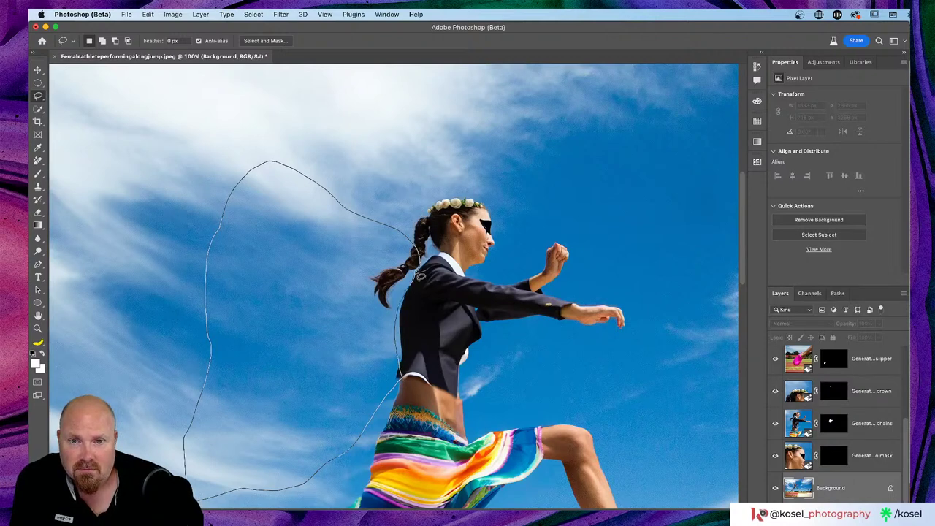
drag(420, 276, 420, 276)
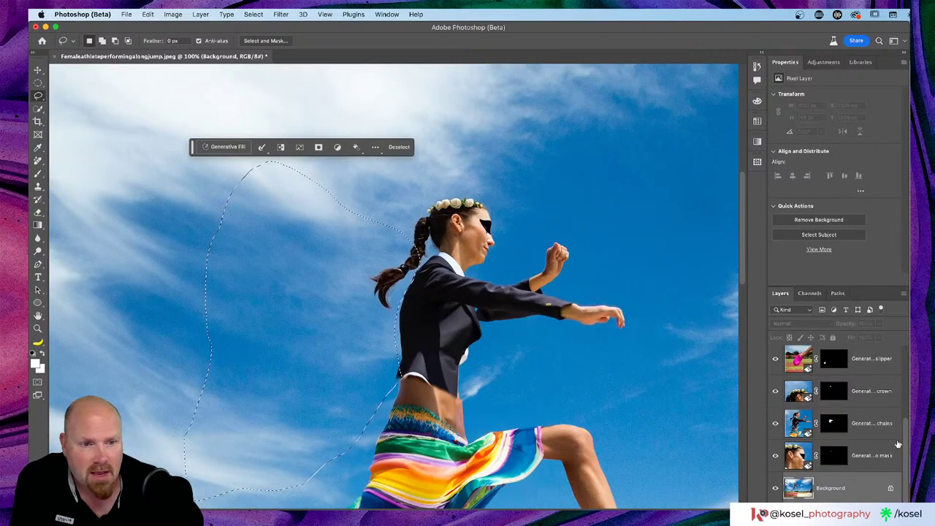
- Check the red leather jacket layer's variations, then make the Background layer active again
scroll(862, 431, up, 2)
scroll(862, 431, up, 2)
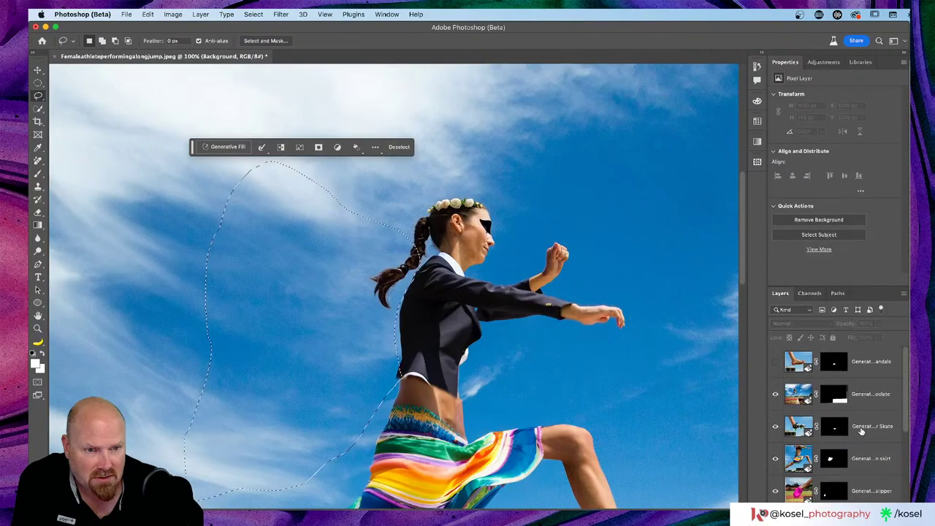
scroll(862, 431, down, 4)
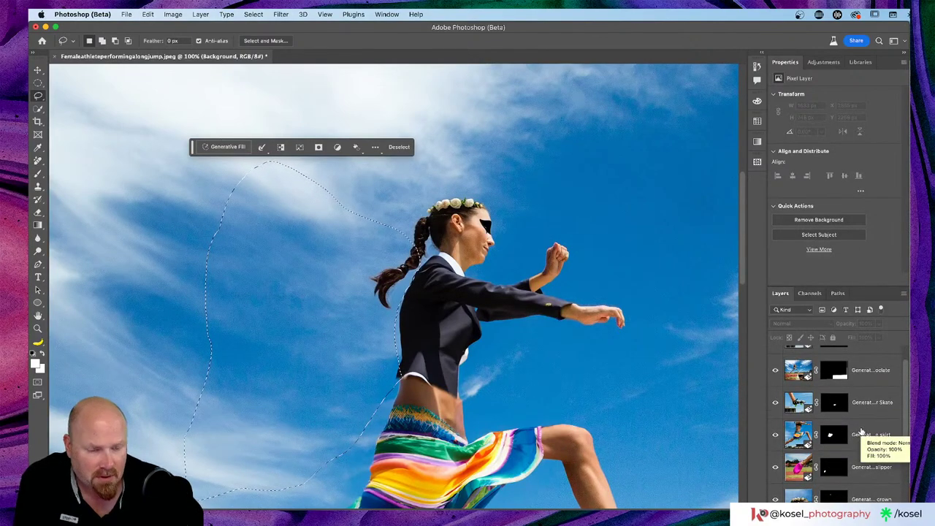
scroll(861, 431, down, 1)
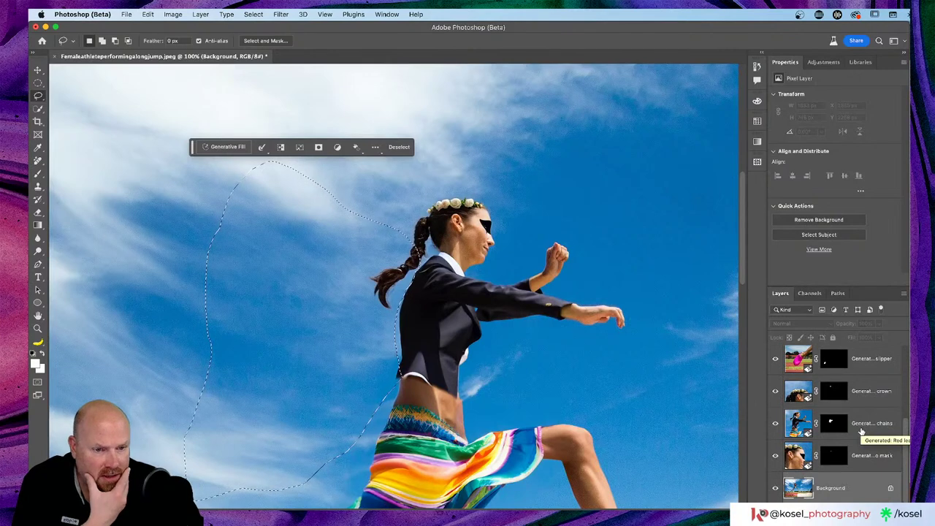
scroll(861, 431, up, 2)
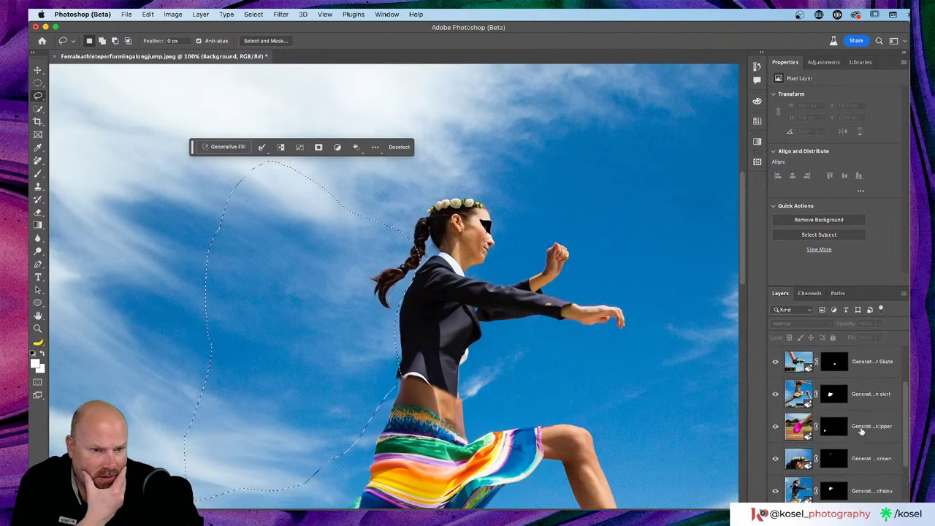
click(886, 484)
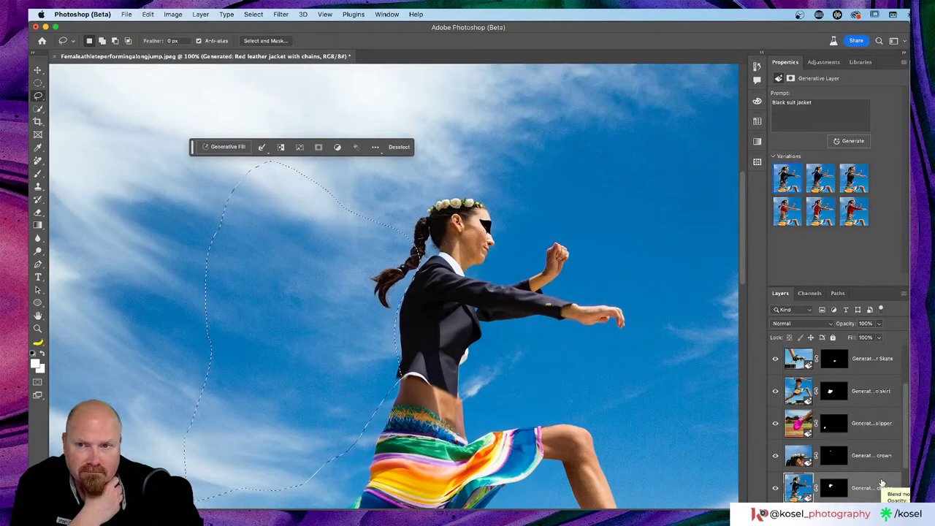
scroll(882, 483, down, 2)
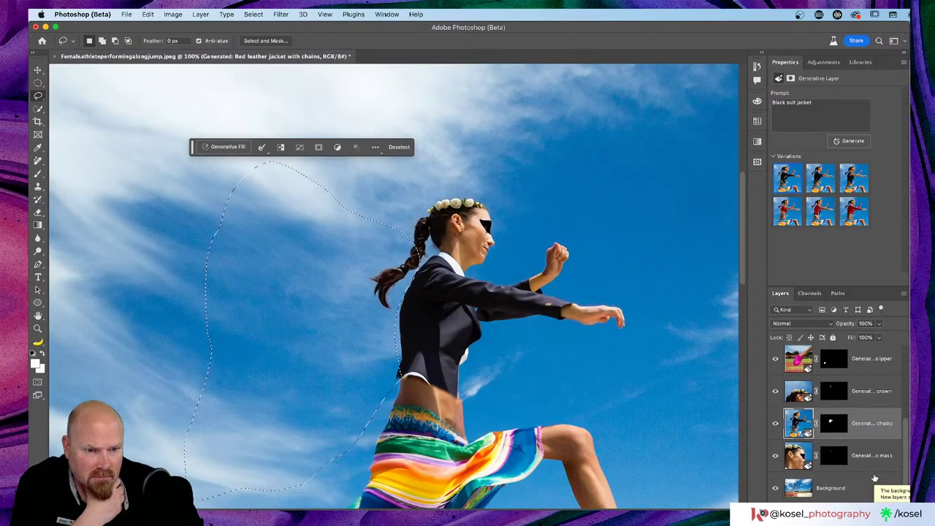
click(868, 485)
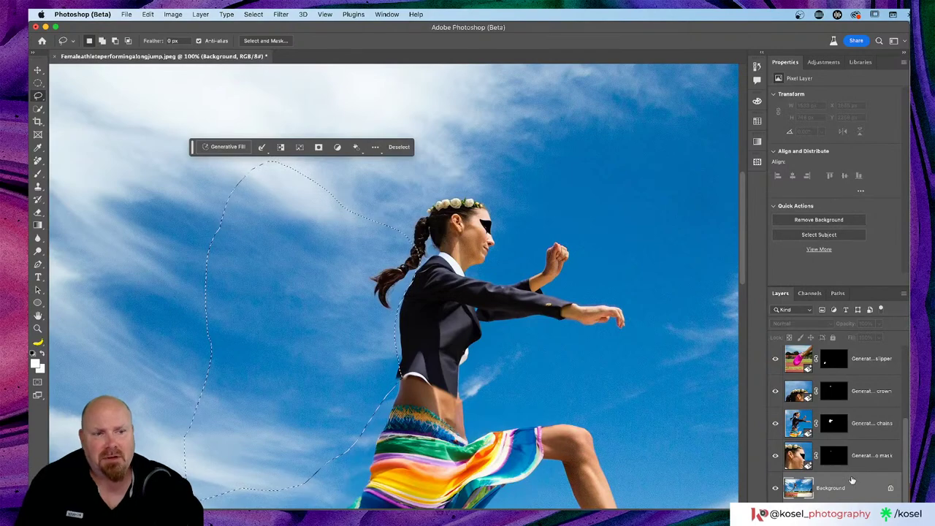
- Generate fill for the selection with the prompt 'Angle wings'
click(224, 147)
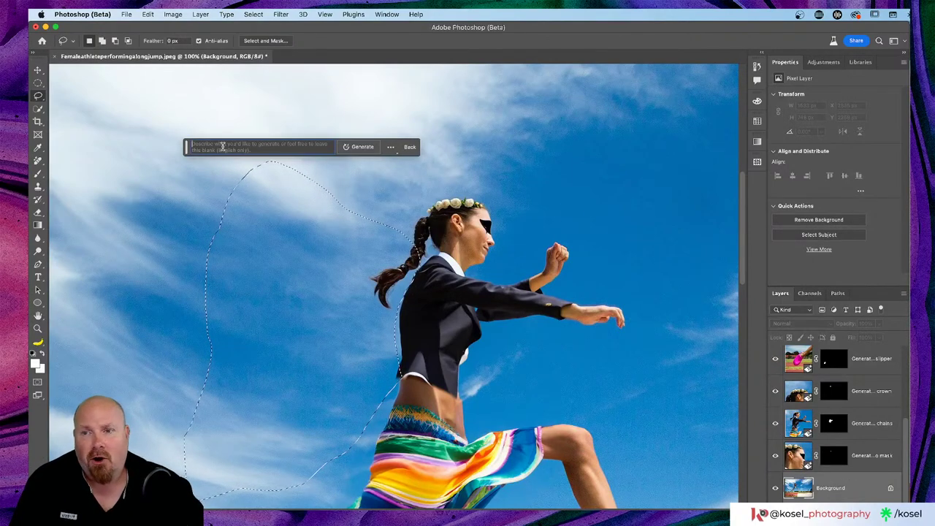
text(n)
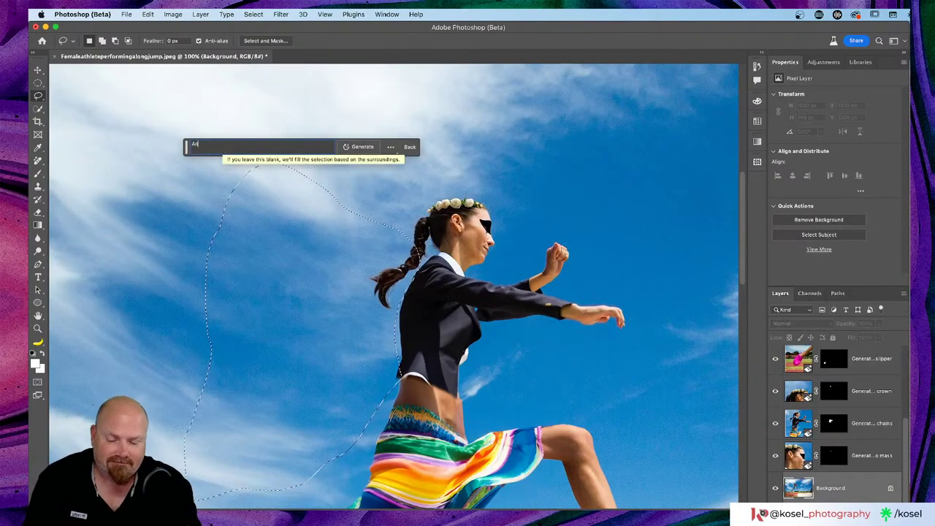
text(gle wings)
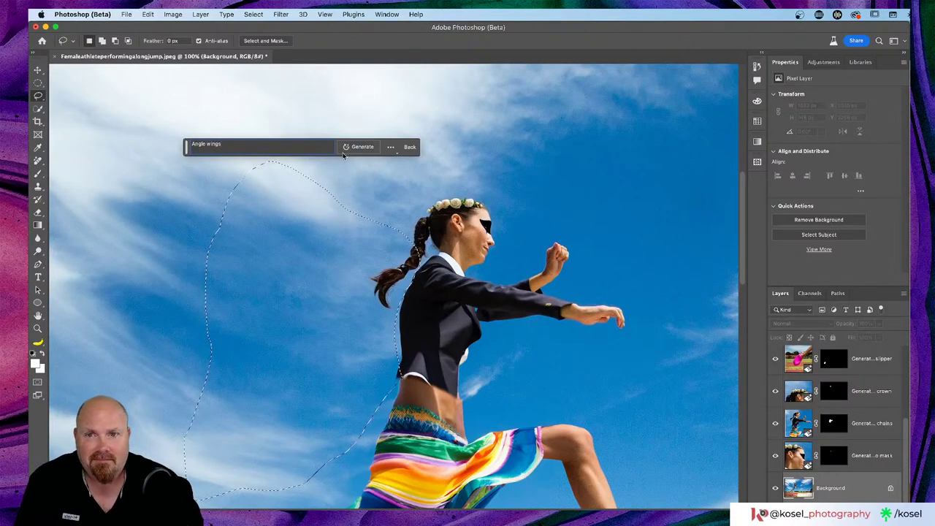
click(369, 149)
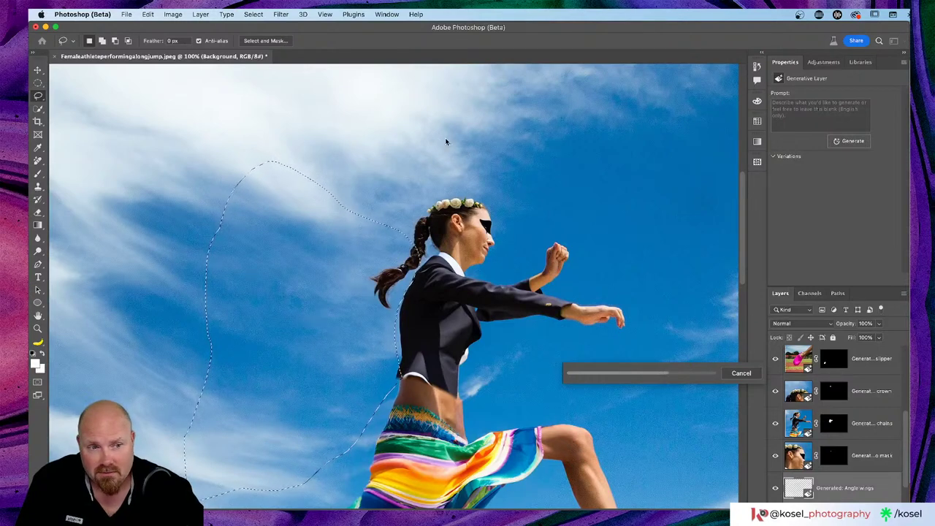
- Compare the wing variations and settle on the dark feathered second one
scroll(445, 141, down, 2)
scroll(446, 141, left, 2)
scroll(445, 137, down, 2)
scroll(445, 137, left, 1)
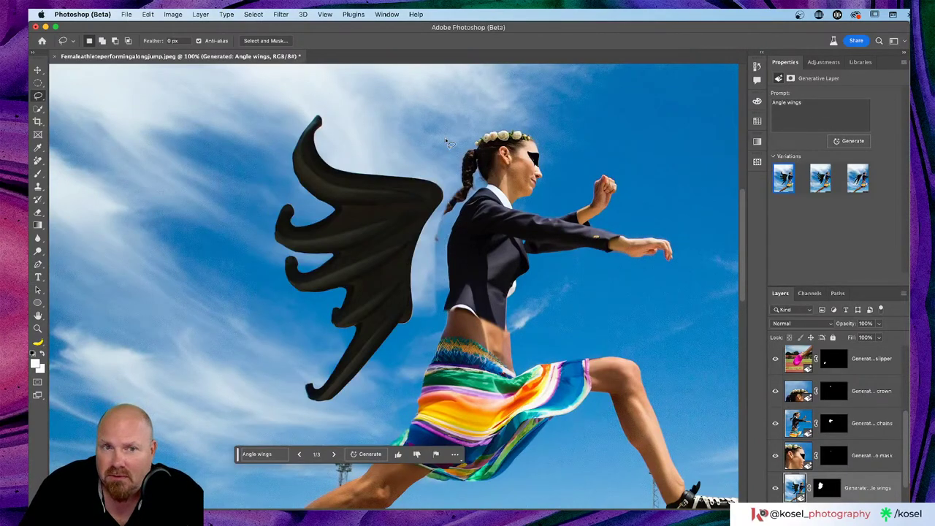
click(820, 177)
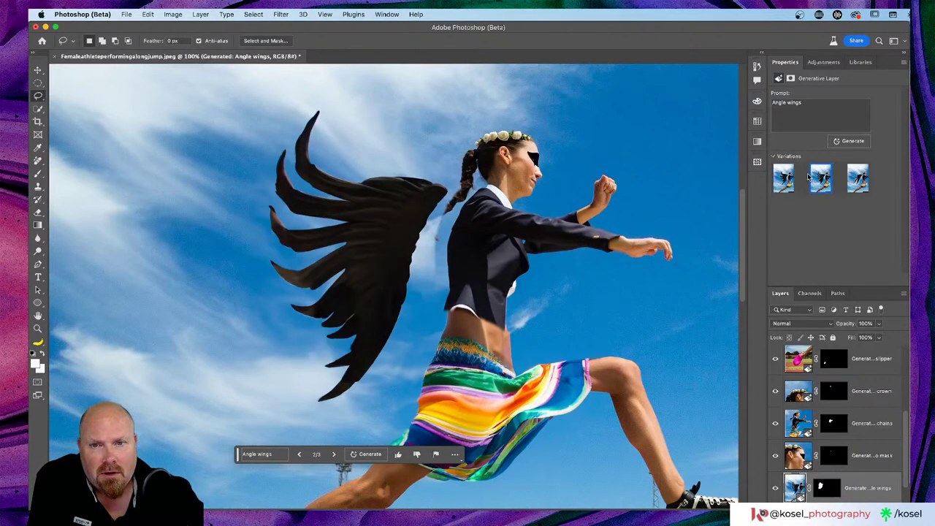
click(858, 181)
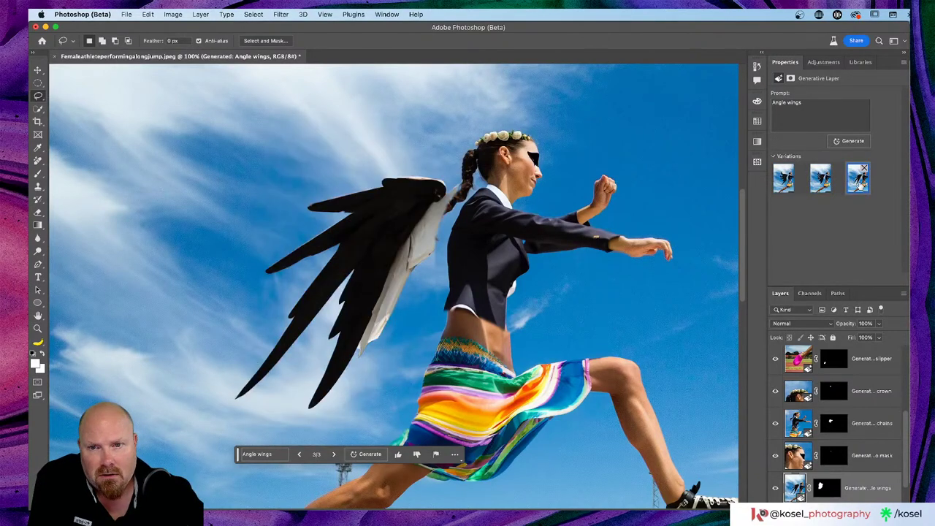
click(819, 177)
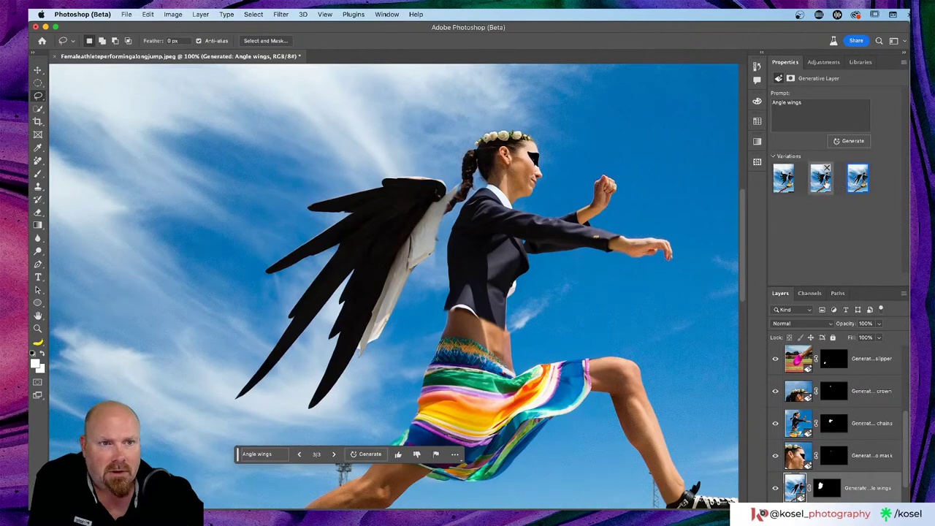
- Change the prompt to 'white Angel wings' and regenerate the wings
triple_click(770, 107)
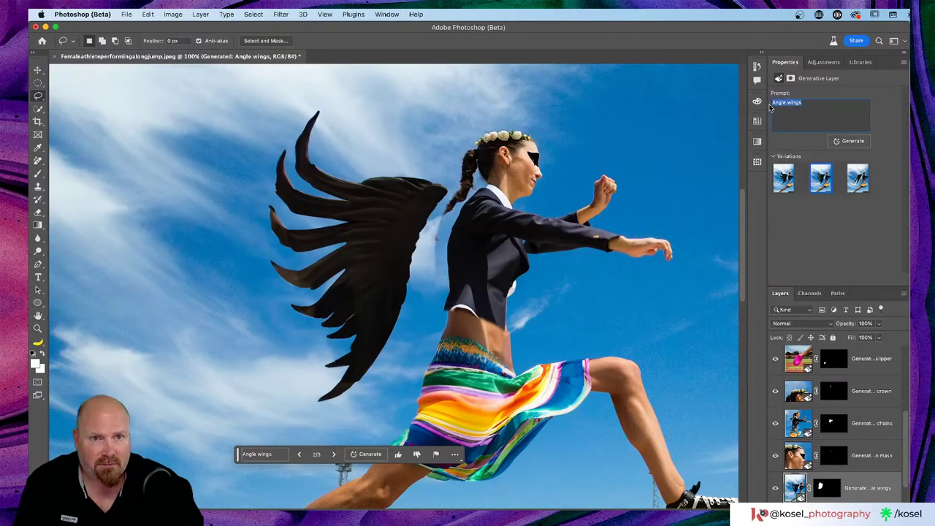
click(774, 107)
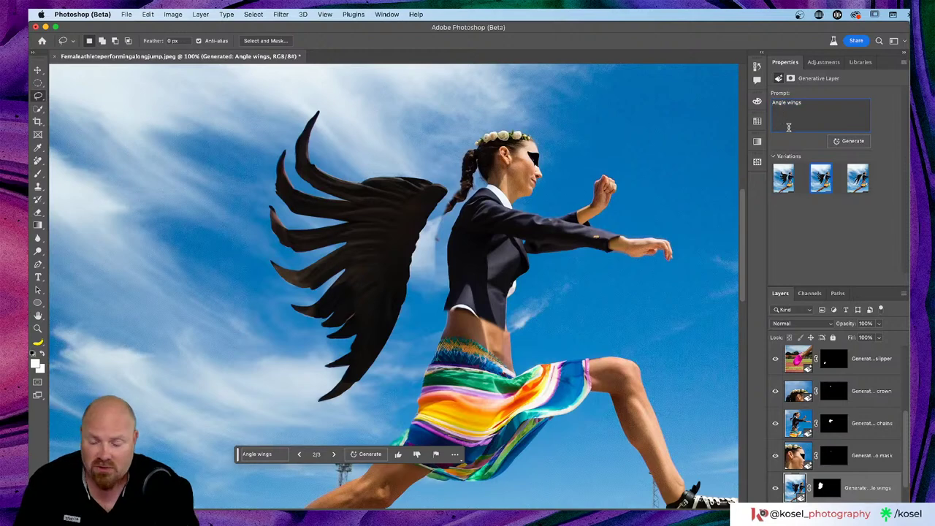
text(white)
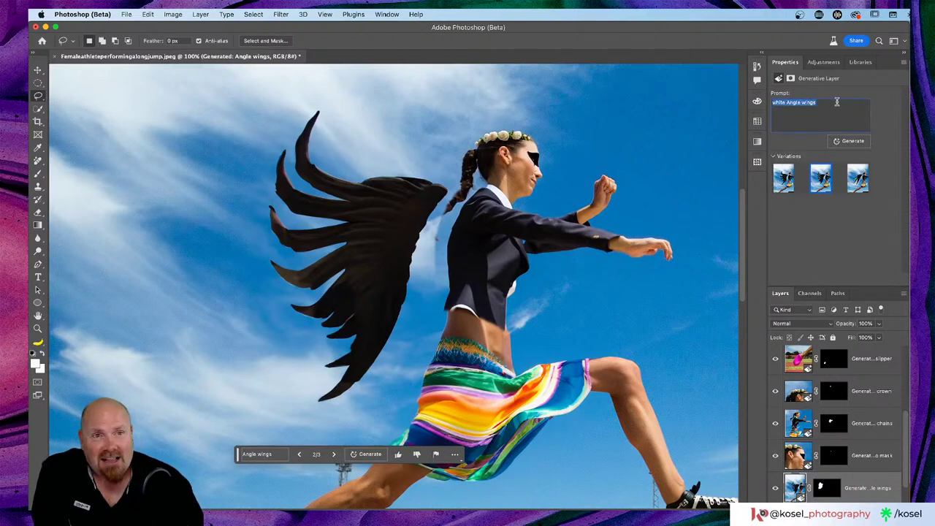
triple_click(799, 102)
click(799, 103)
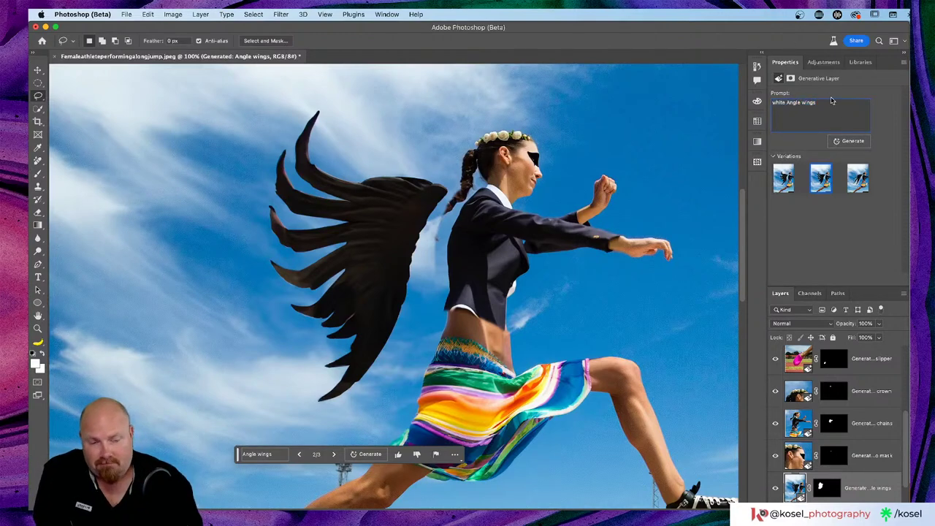
key(BackSpace)
key(BackSpace)
text(el)
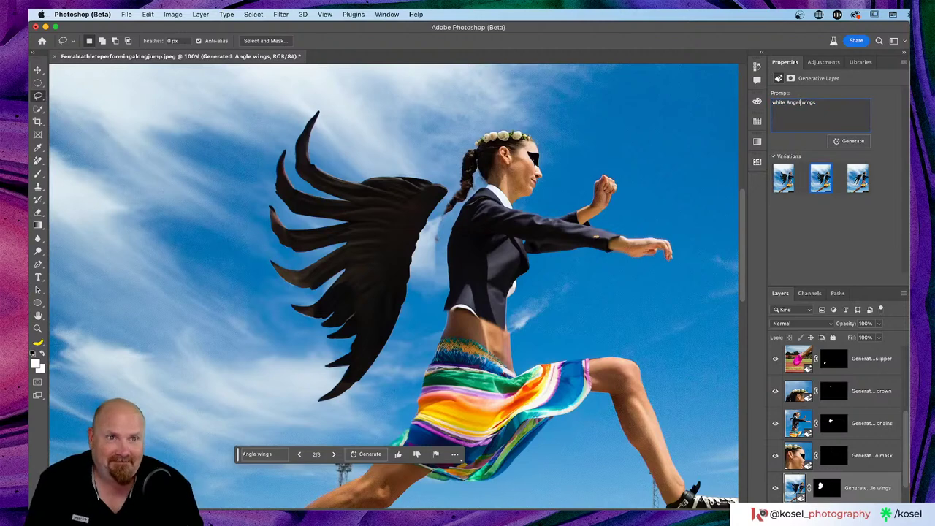
click(846, 105)
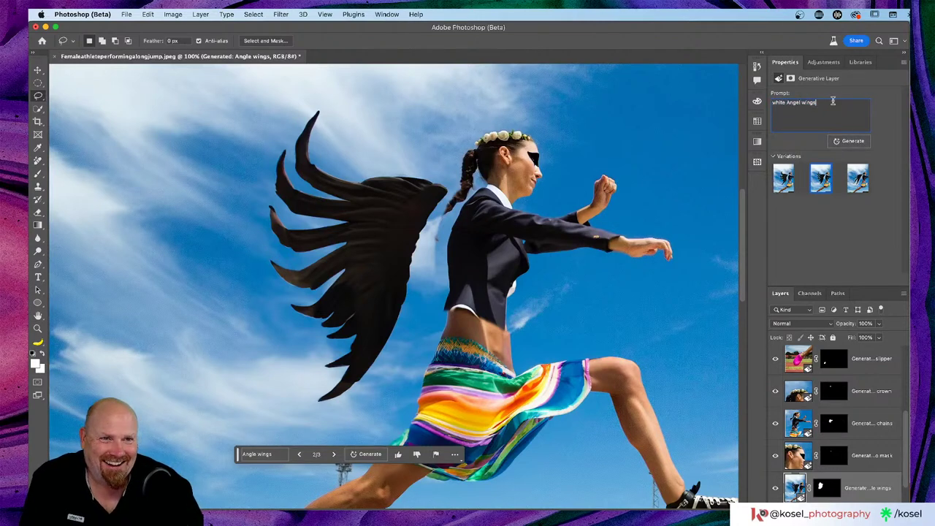
click(848, 146)
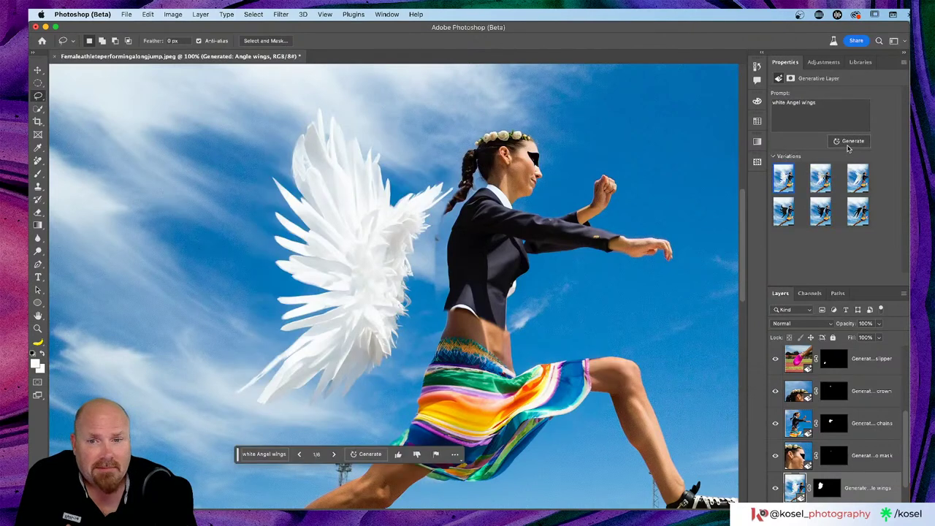
- Choose the third white-wing variation
click(822, 181)
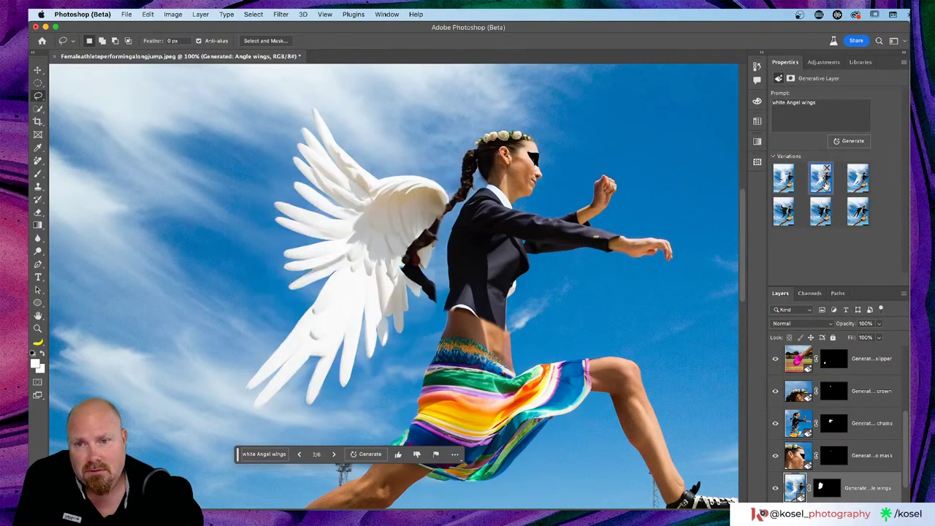
click(858, 182)
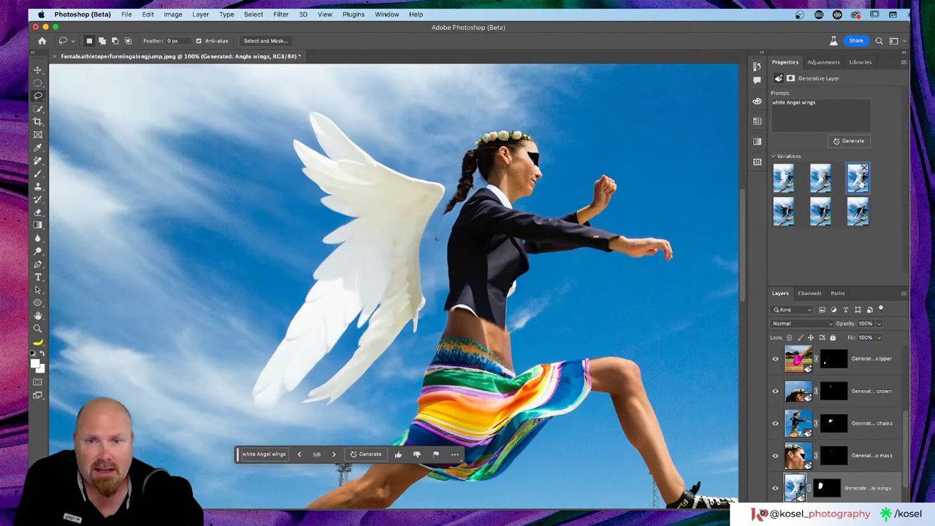
scroll(656, 208, down, 3)
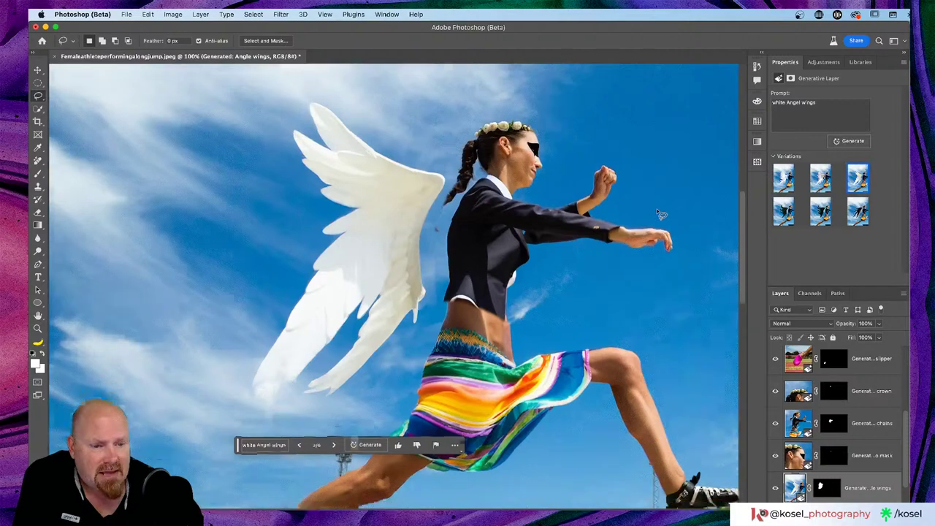
scroll(657, 208, up, 5)
scroll(659, 213, down, 3)
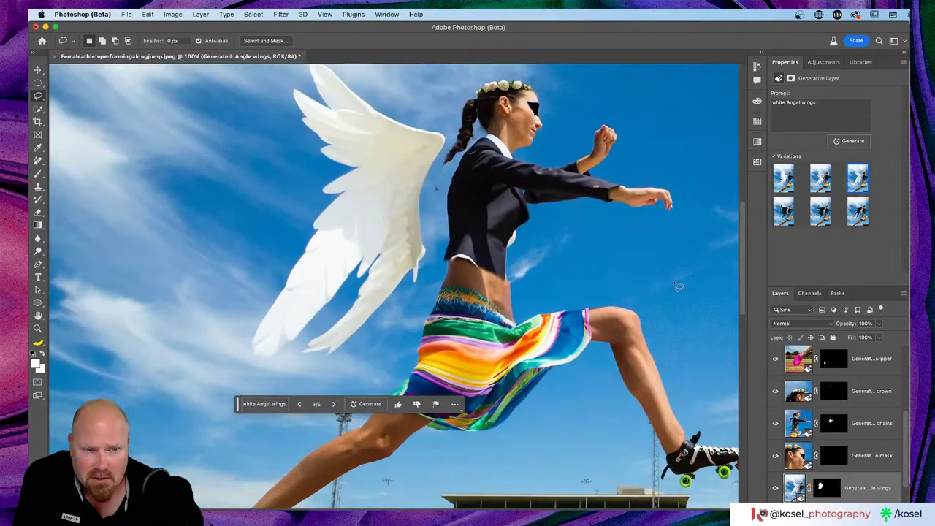
scroll(861, 422, down, 1)
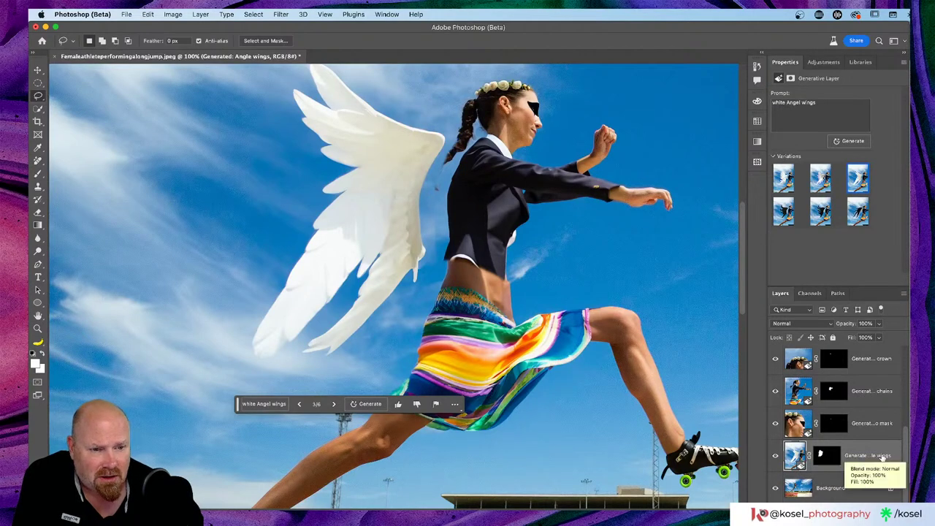
scroll(869, 471, up, 2)
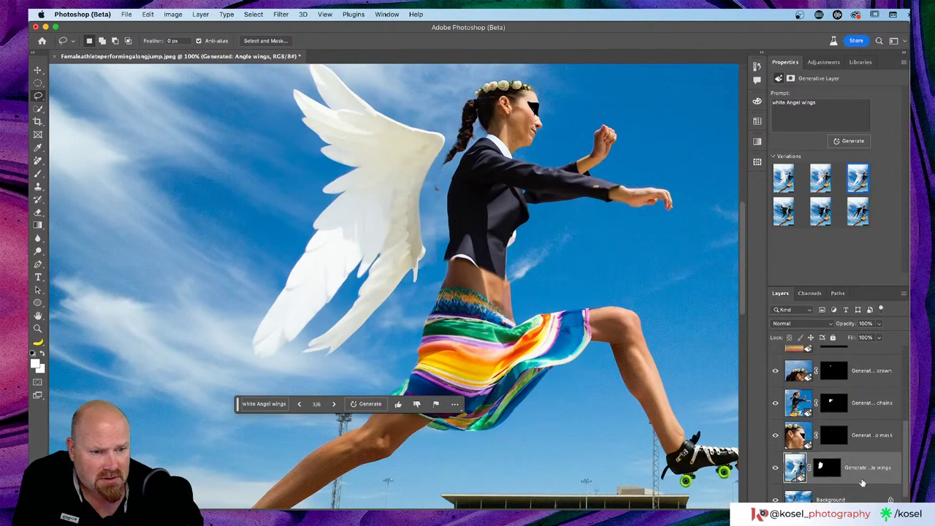
- Stack the wings layer above the chains jacket layer and nudge the wings slightly right
drag(873, 459, 859, 381)
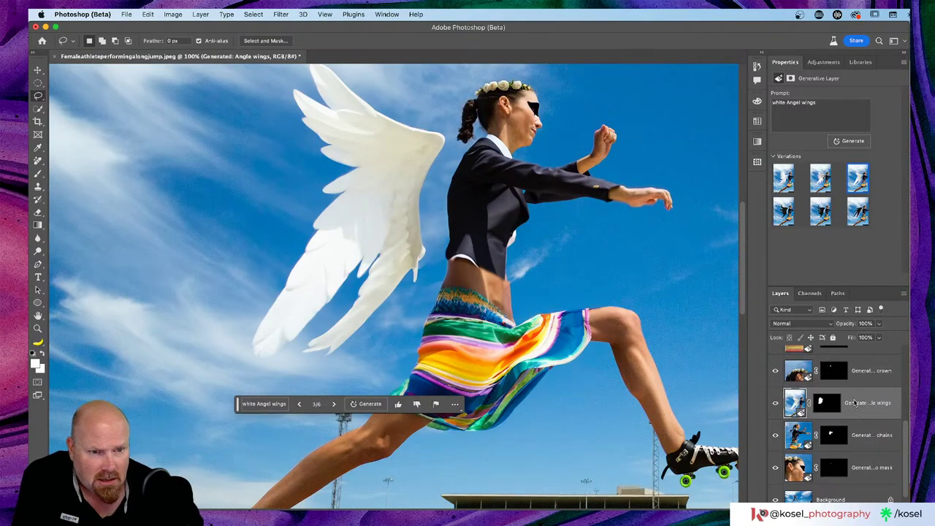
key(v)
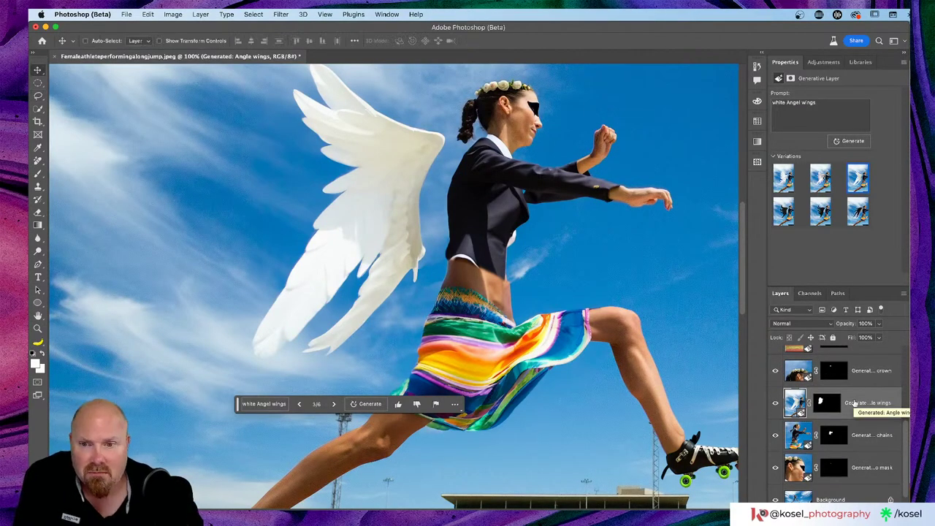
key(Right)
key(Right)
key(Right)
key(Right)
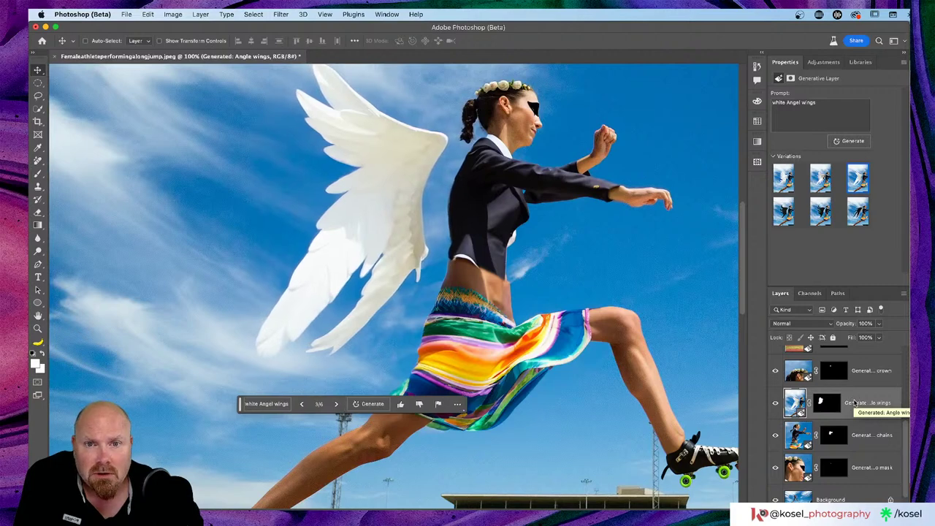
key(Right)
key(Right)
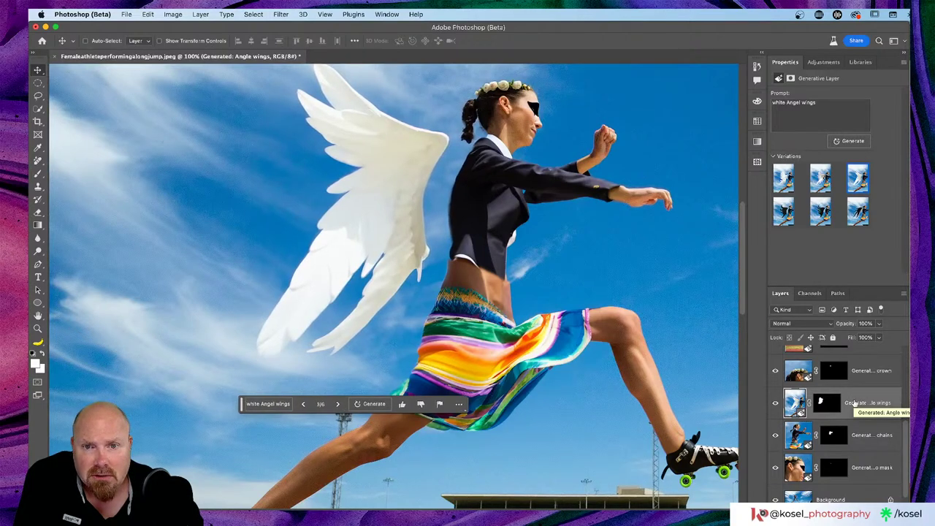
key(Left)
key(Left)
key(Left)
key(Left)
key(Left)
key(Left)
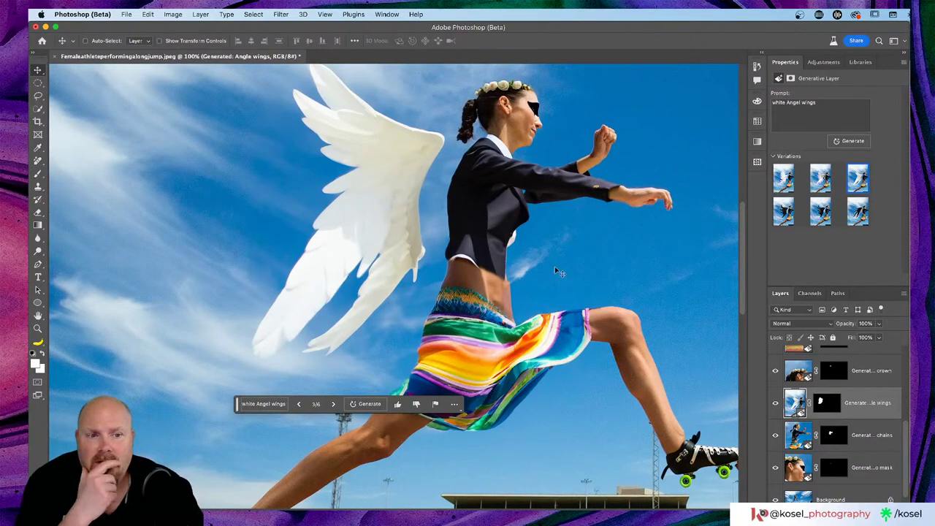
scroll(566, 397, up, 4)
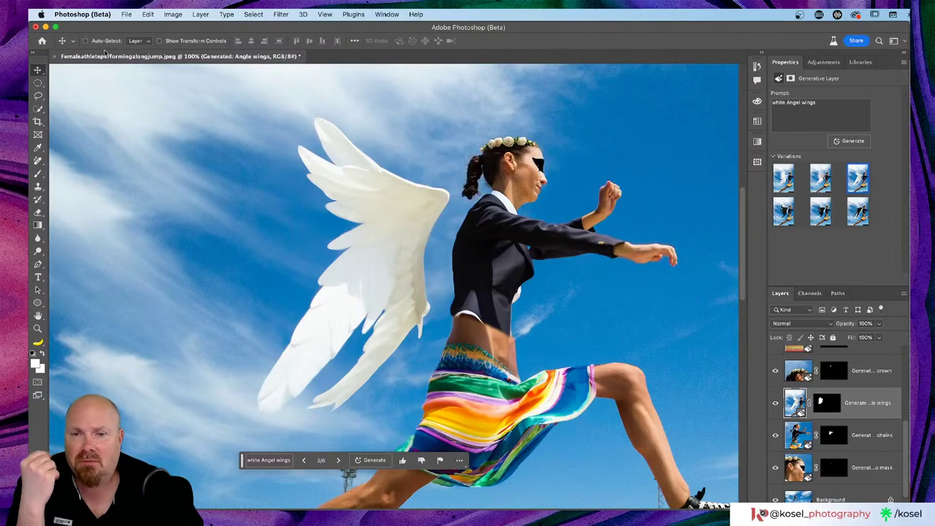
- Target the wings mask and make the brush edge harder
click(822, 401)
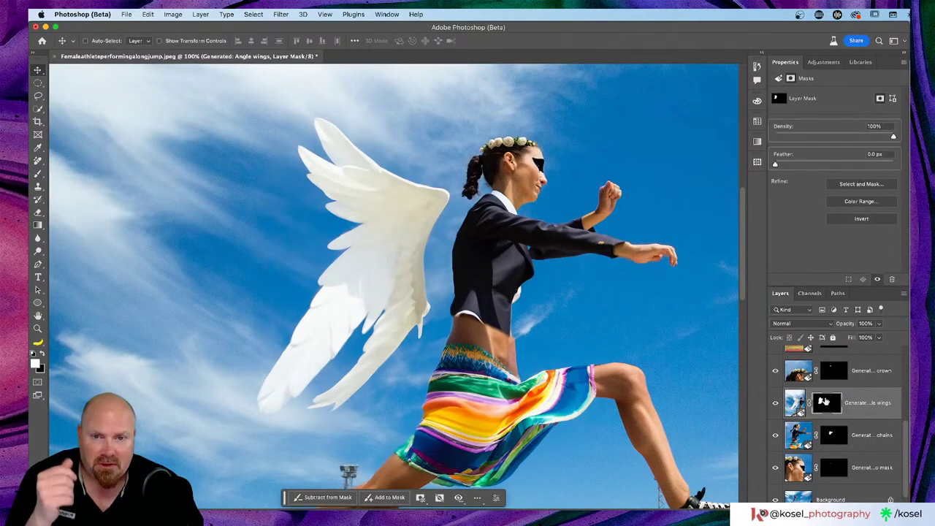
key(b)
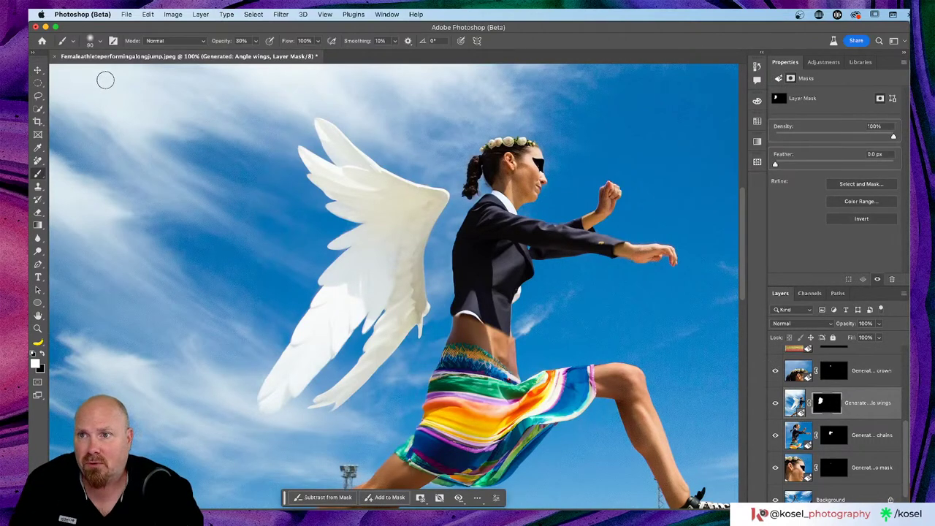
click(100, 41)
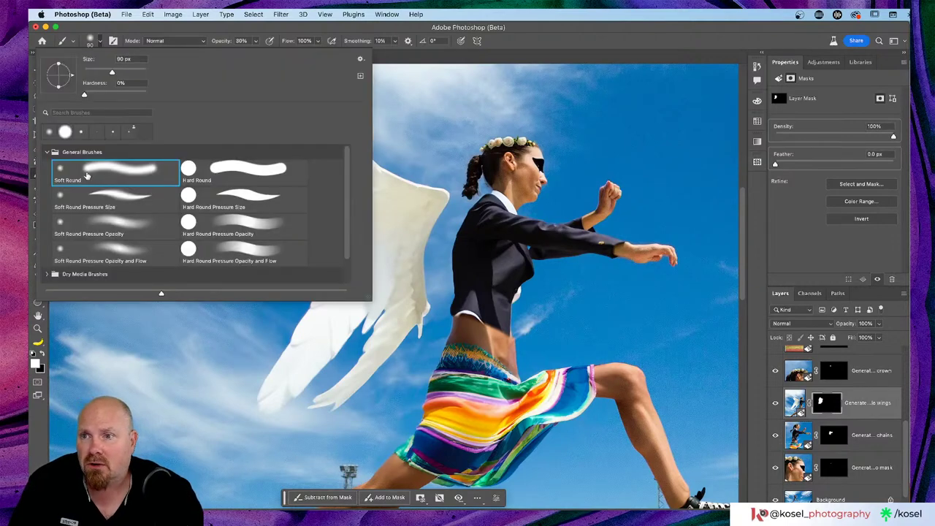
drag(85, 92, 128, 95)
key(Return)
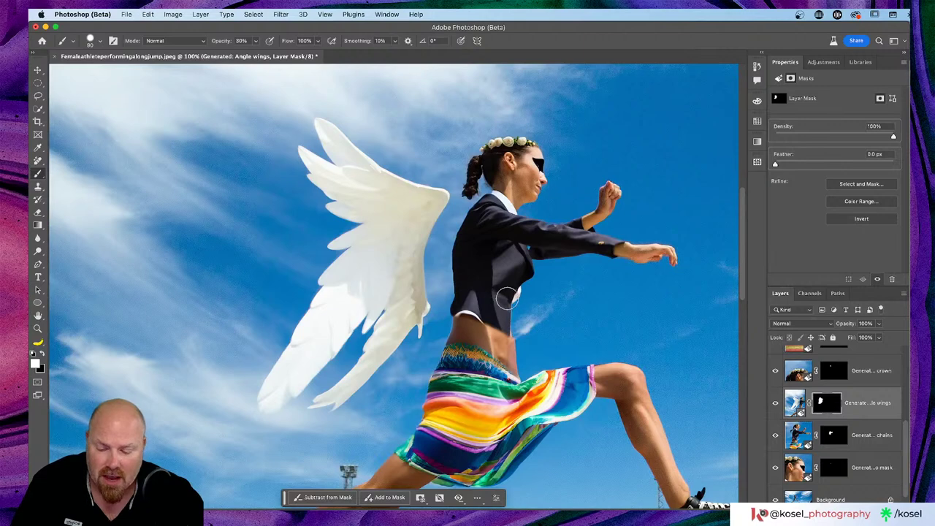
- Paint black over the wing's inner edge at the braid, then load the mask as a selection
key(x)
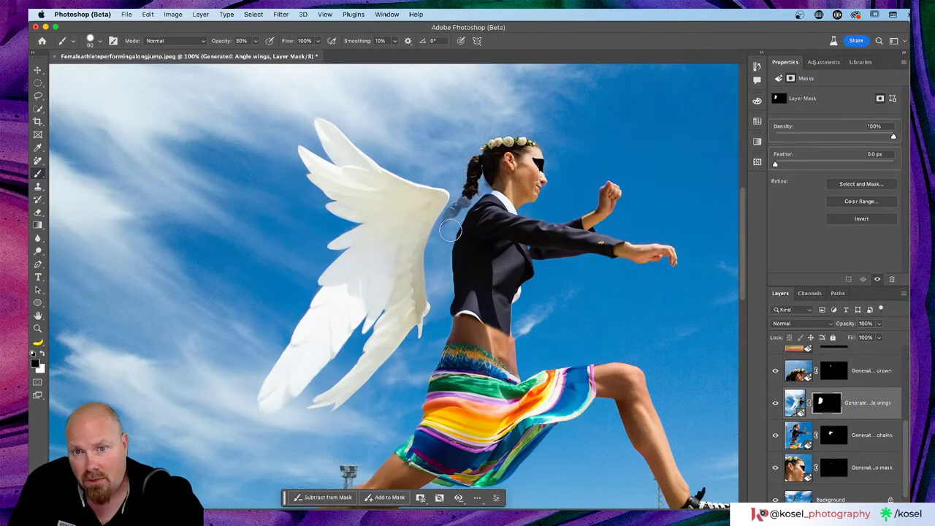
mouse_move(449, 226)
mouse_down()
mouse_move(442, 248)
mouse_move(438, 241)
mouse_move(439, 297)
mouse_up()
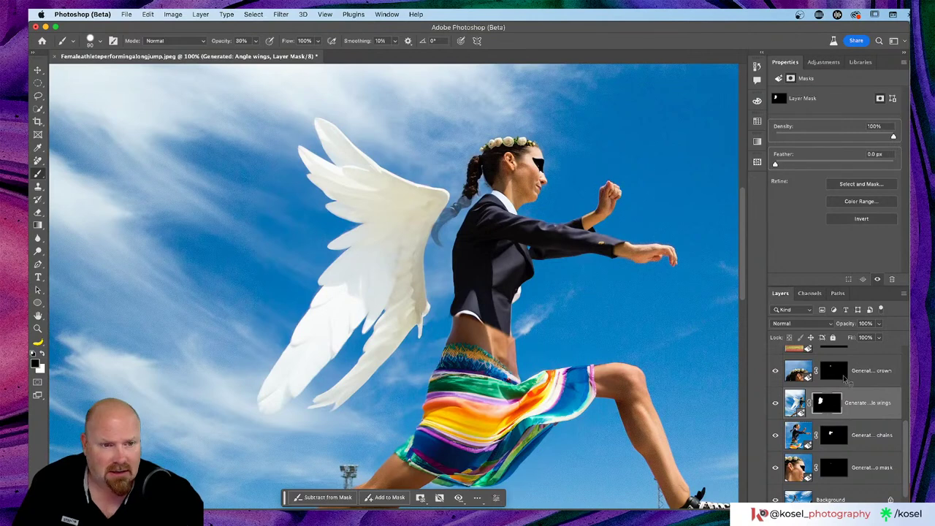
super+click(827, 404)
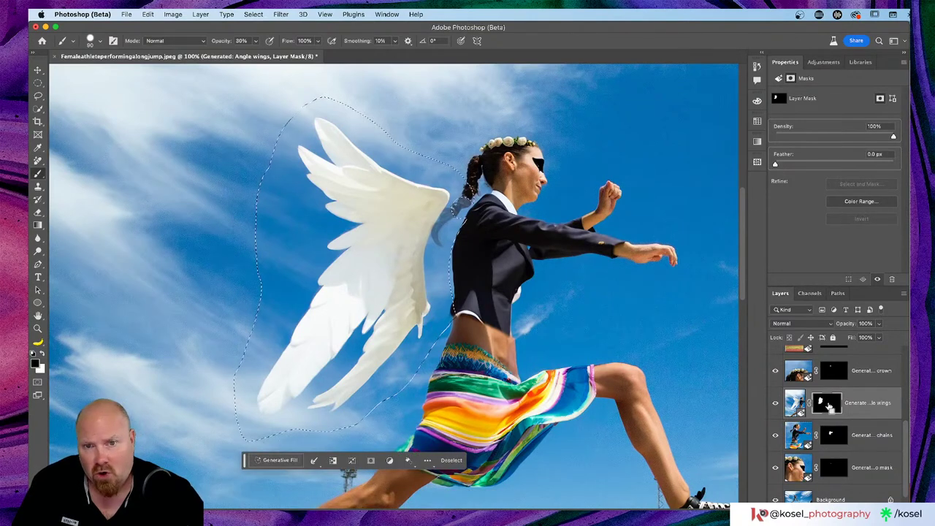
- View the wings mask alone, set brush Smoothing to 0%, then return to the composite
alt+click(825, 404)
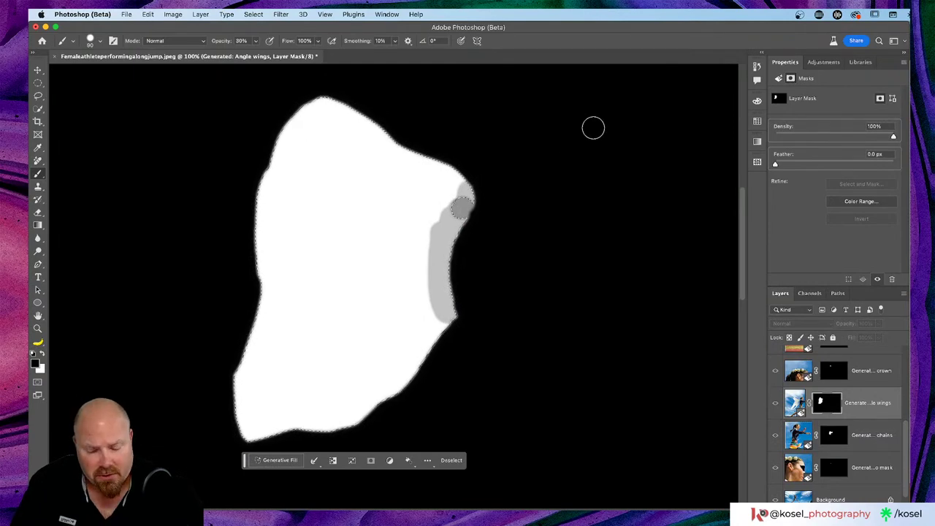
scroll(504, 191, down, 2)
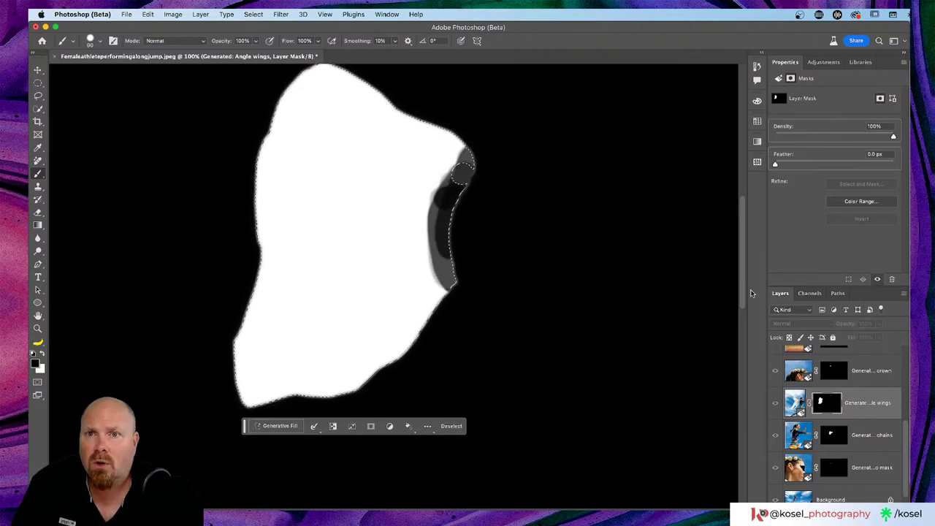
drag(367, 44, 354, 44)
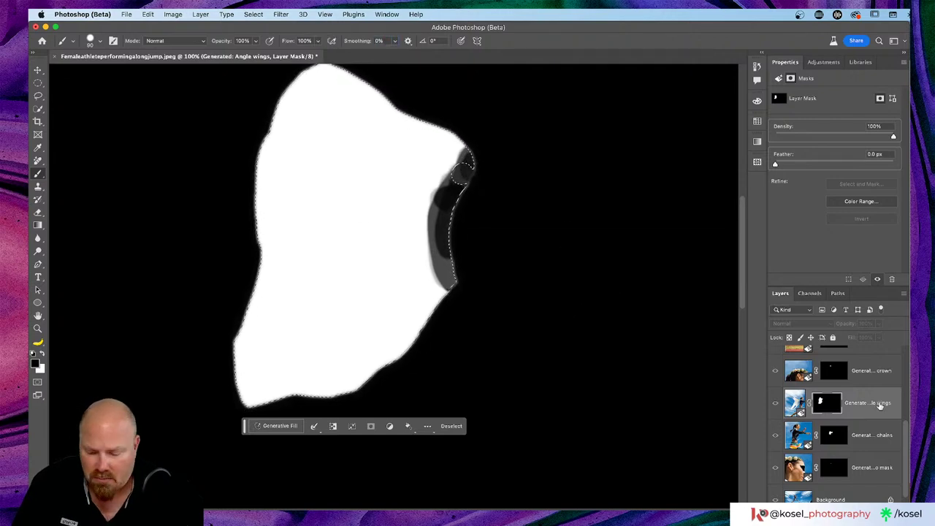
alt+click(829, 404)
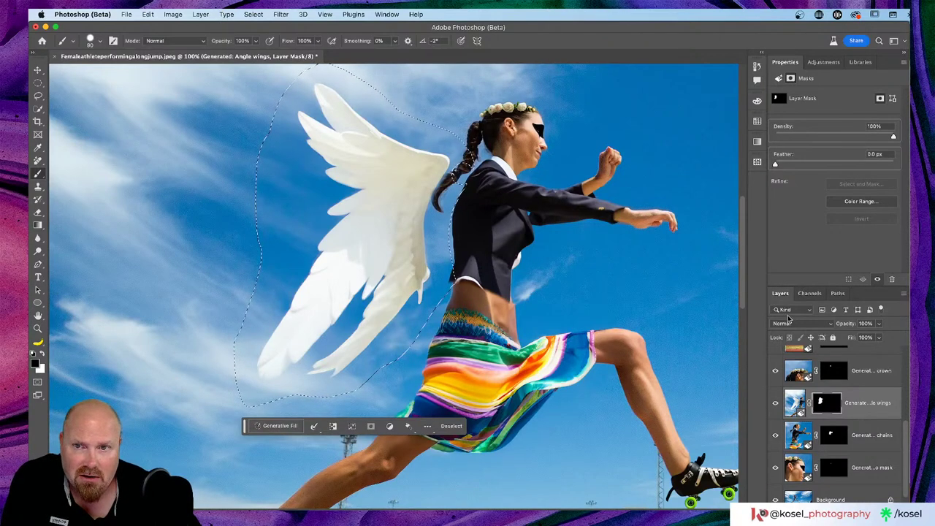
- Deselect and drag the wings about 117 px right against the athlete's back
click(806, 404)
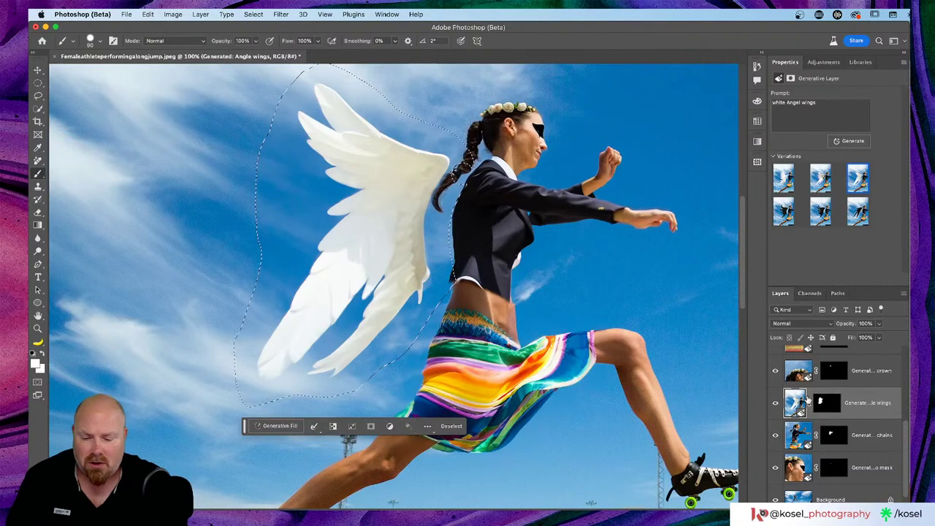
key(super+d)
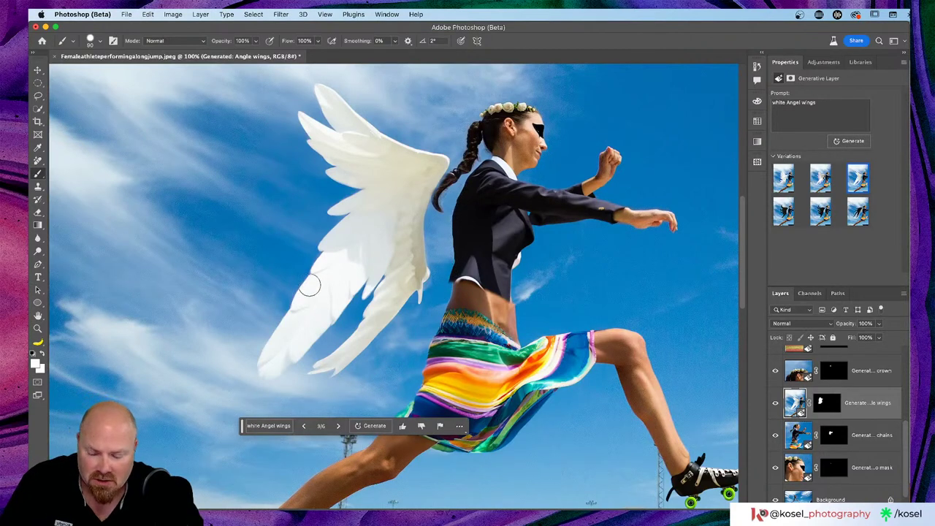
key(v)
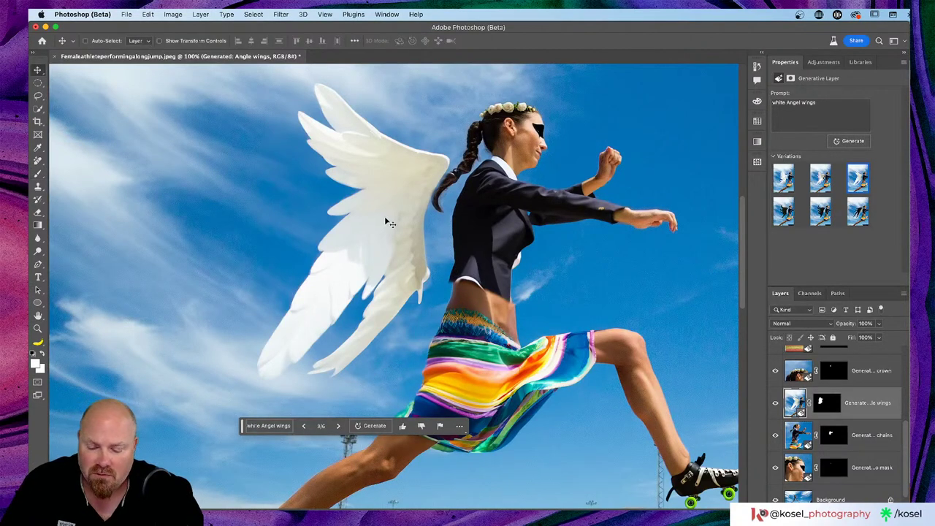
drag(379, 223, 408, 222)
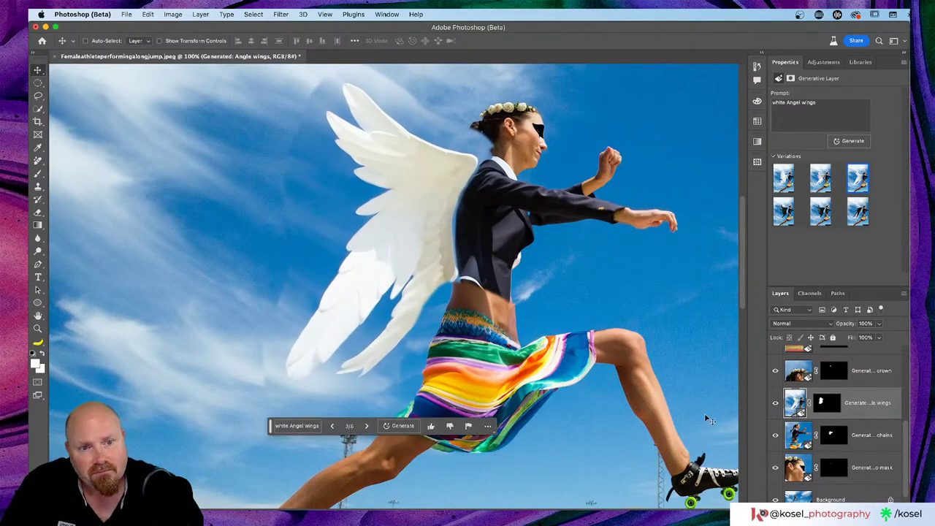
click(828, 411)
key(b)
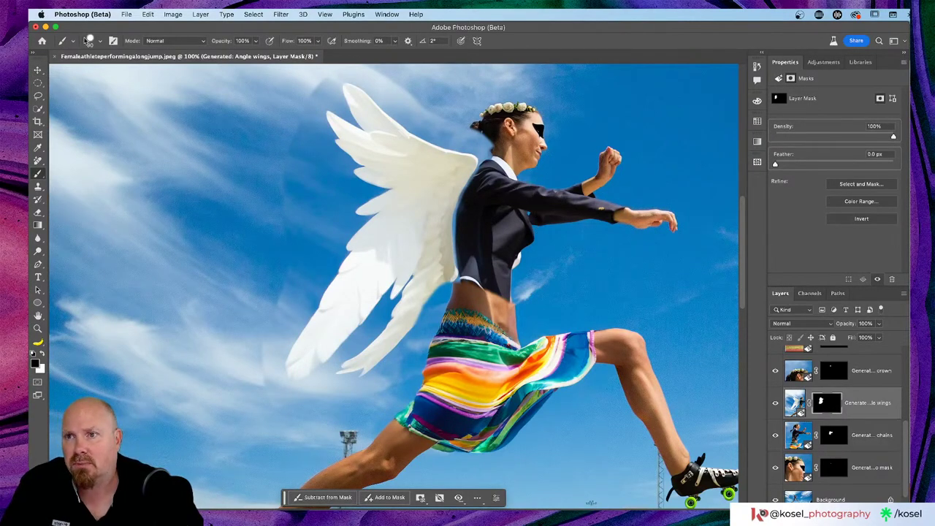
- Paint black on the wings mask over the hair bun and jacket shoulder
click(96, 38)
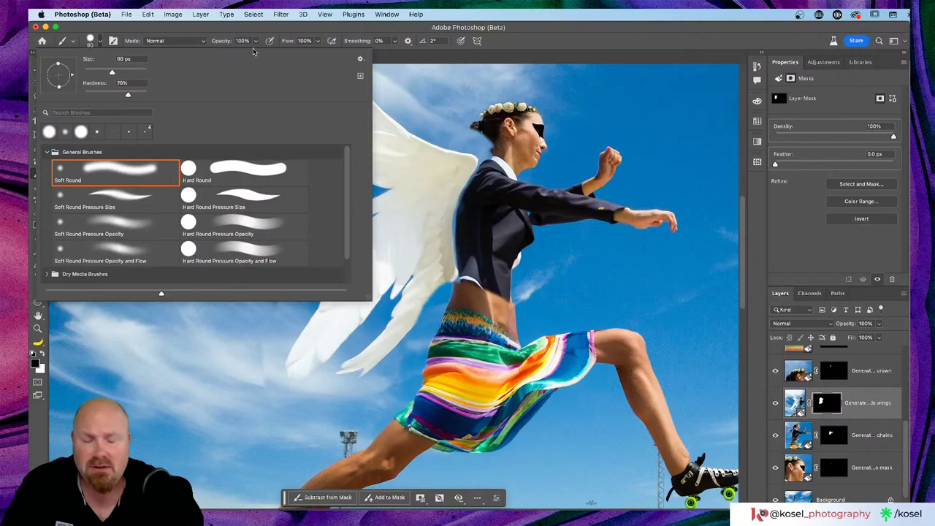
key(Escape)
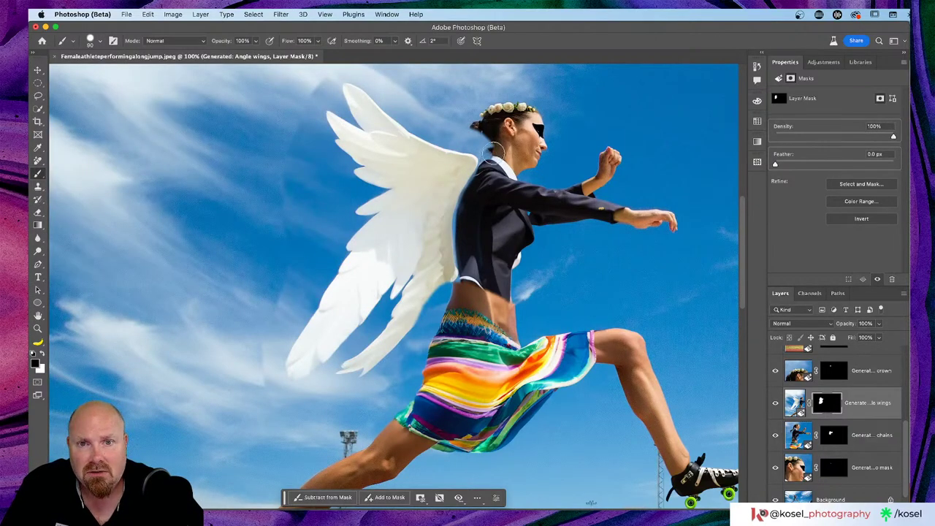
mouse_move(482, 137)
mouse_down()
mouse_move(472, 142)
mouse_move(480, 146)
mouse_move(474, 143)
mouse_move(482, 132)
mouse_up()
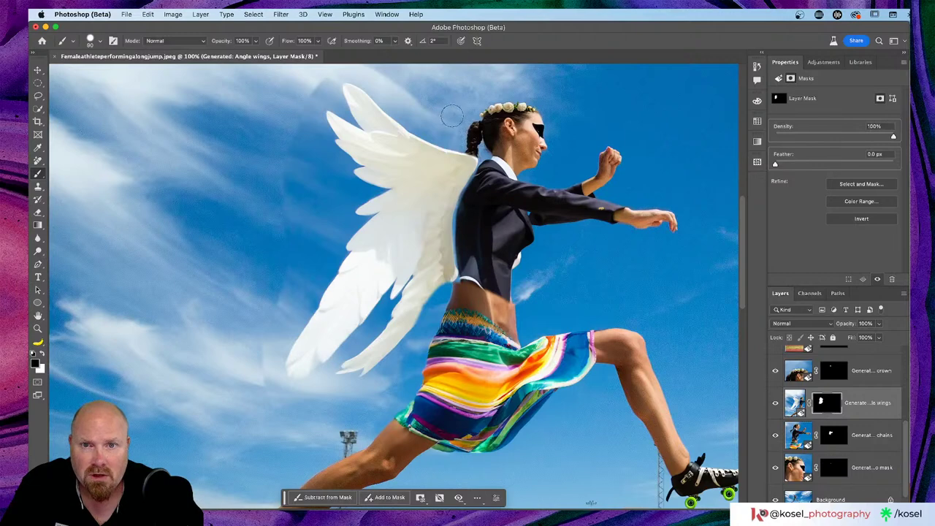
scroll(439, 208, up, 2)
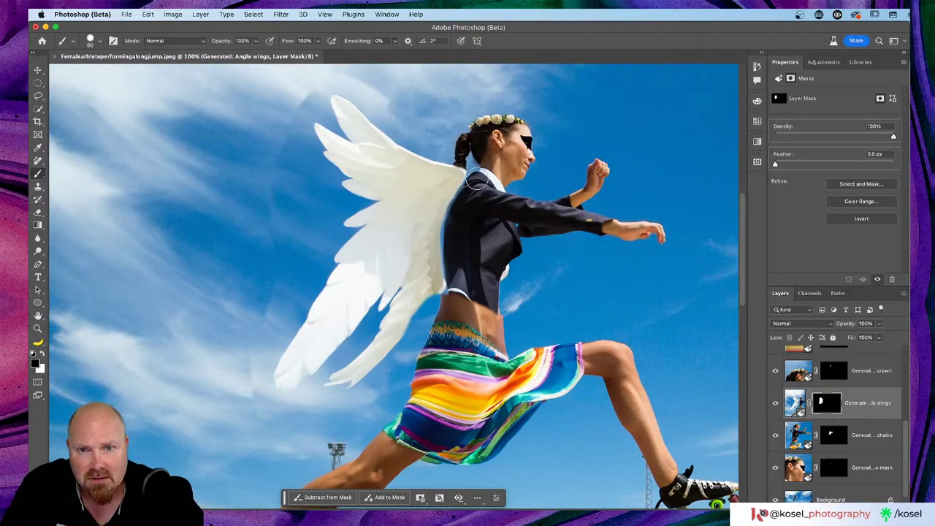
mouse_move(476, 182)
mouse_down()
mouse_move(450, 233)
mouse_move(455, 289)
mouse_move(460, 201)
mouse_up()
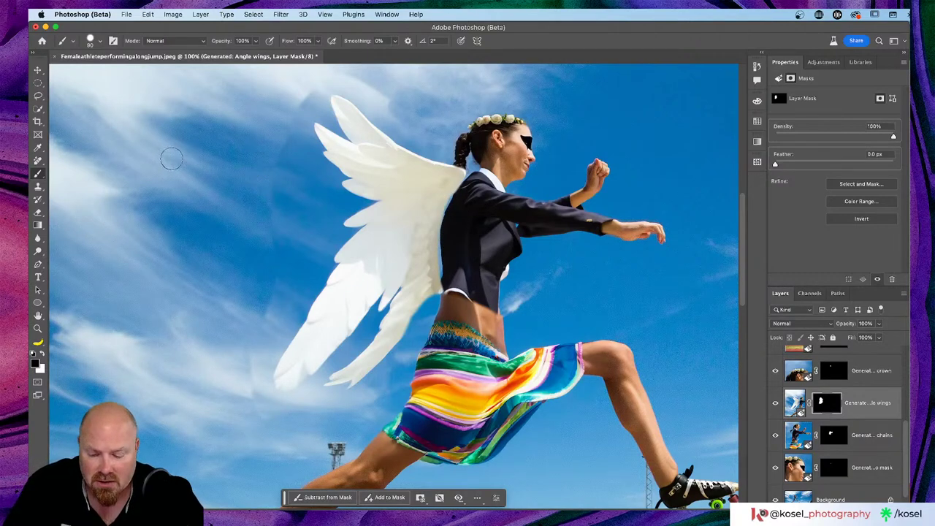
- Paint white to restore the wing edge beside the hair and the upper wing
key(x)
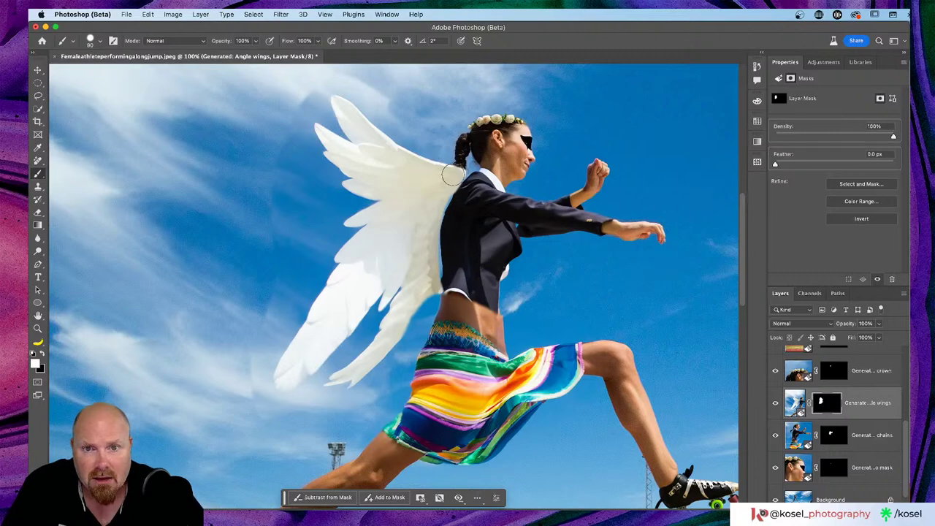
mouse_move(452, 175)
mouse_down()
mouse_move(428, 214)
mouse_move(431, 277)
mouse_up()
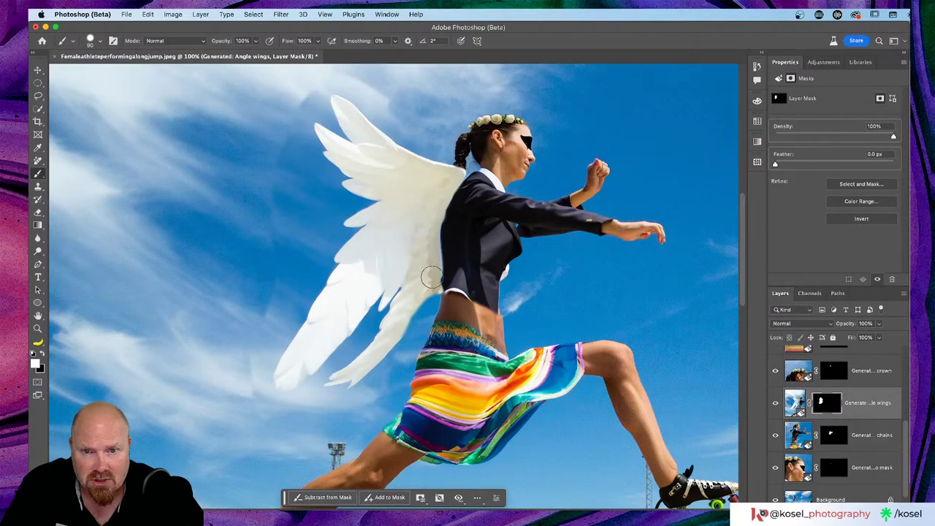
drag(378, 144, 394, 156)
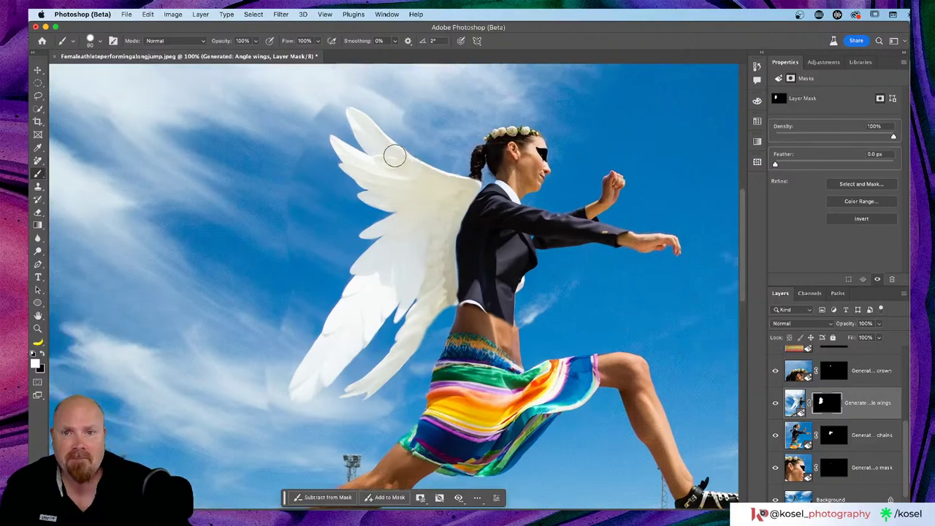
scroll(394, 155, up, 3)
scroll(394, 155, left, 3)
- Set a fully soft round brush at 40% opacity and 800 px
click(90, 40)
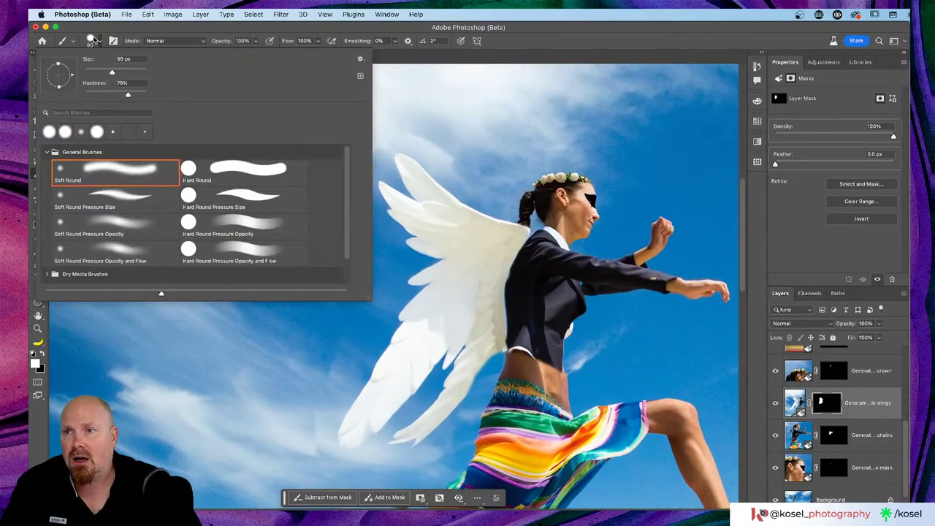
click(114, 171)
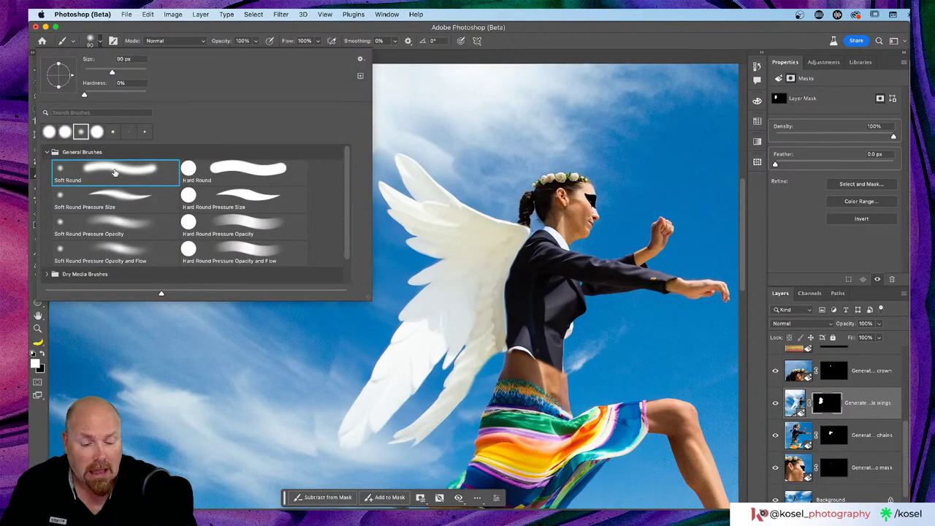
key(Return)
key(4)
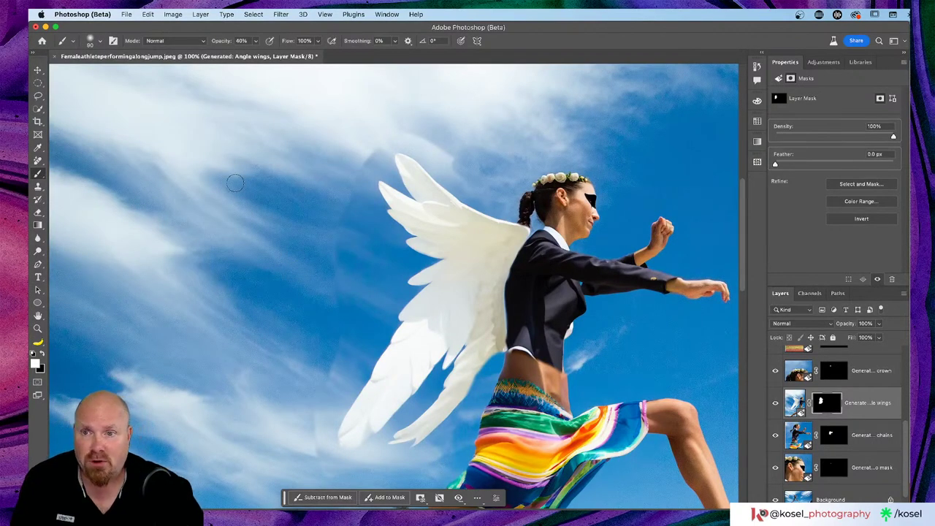
key(bracketright)
key(bracketright)
key(bracketright)
key(bracketright)
key(bracketright)
key(bracketright)
key(bracketright)
key(bracketright)
key(bracketright)
key(bracketright)
key(bracketright)
key(bracketright)
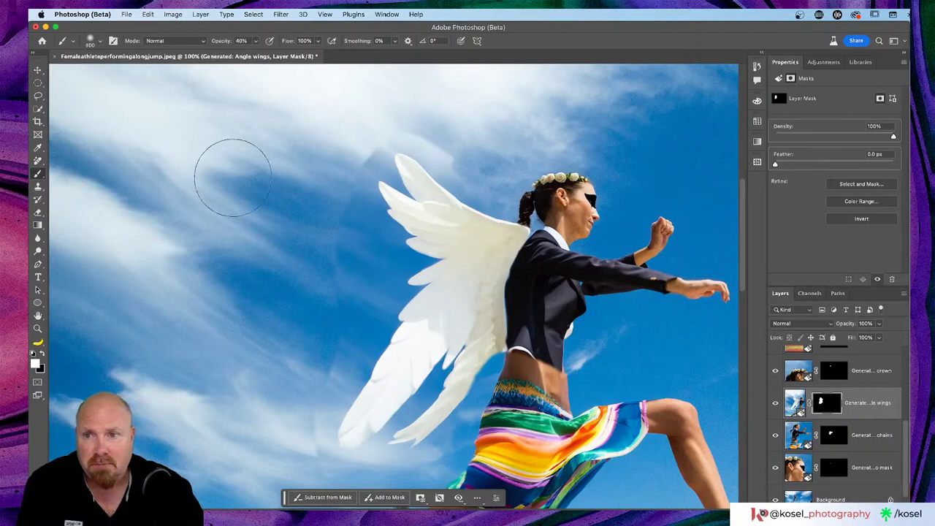
- Paint out the grey patch above the wing tip with a black 250 px brush, then fit the photo
scroll(373, 120, up, 2)
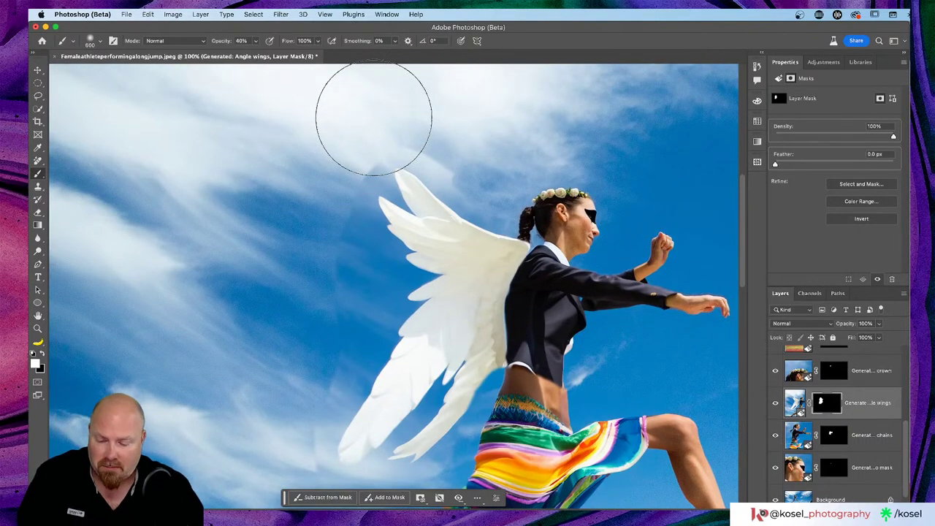
key(x)
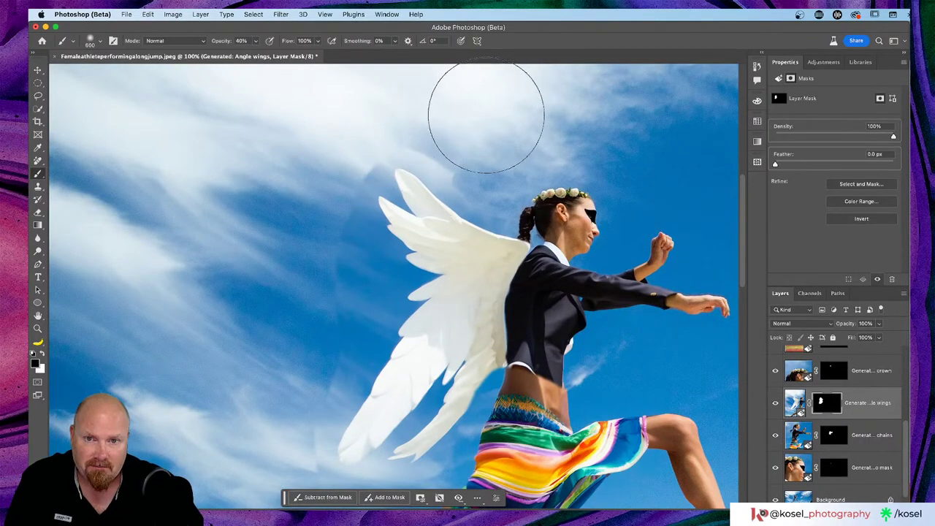
key(bracketleft)
key(bracketleft)
key(bracketleft)
key(bracketleft)
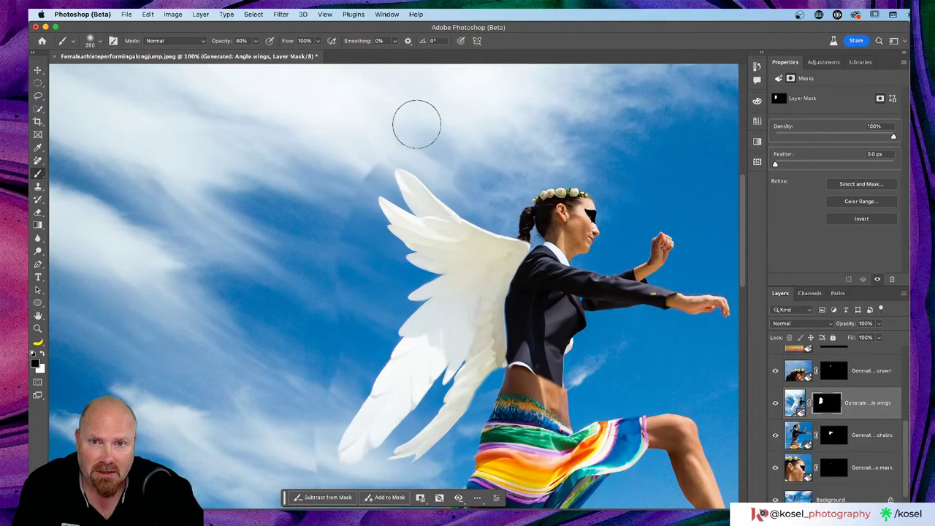
drag(377, 136, 324, 198)
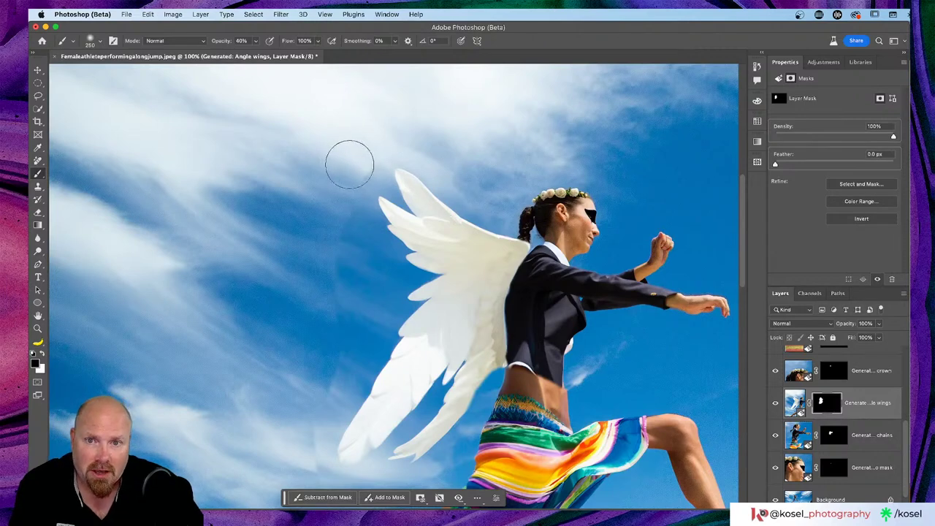
scroll(345, 165, down, 3)
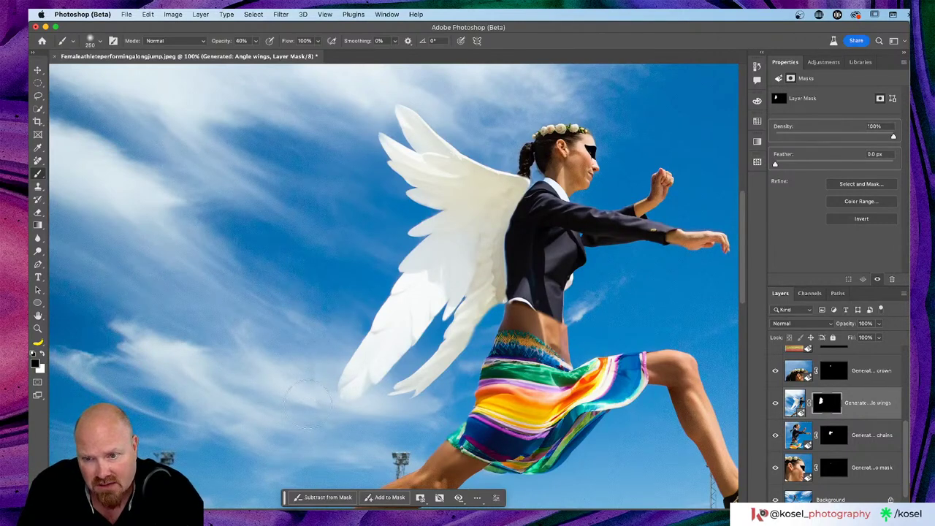
scroll(304, 398, down, 3)
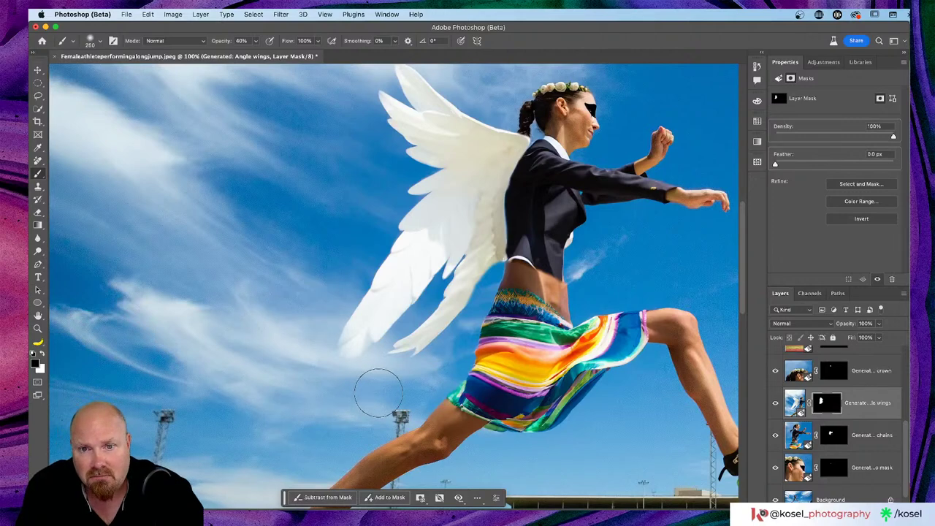
scroll(361, 396, up, 5)
scroll(361, 395, left, 2)
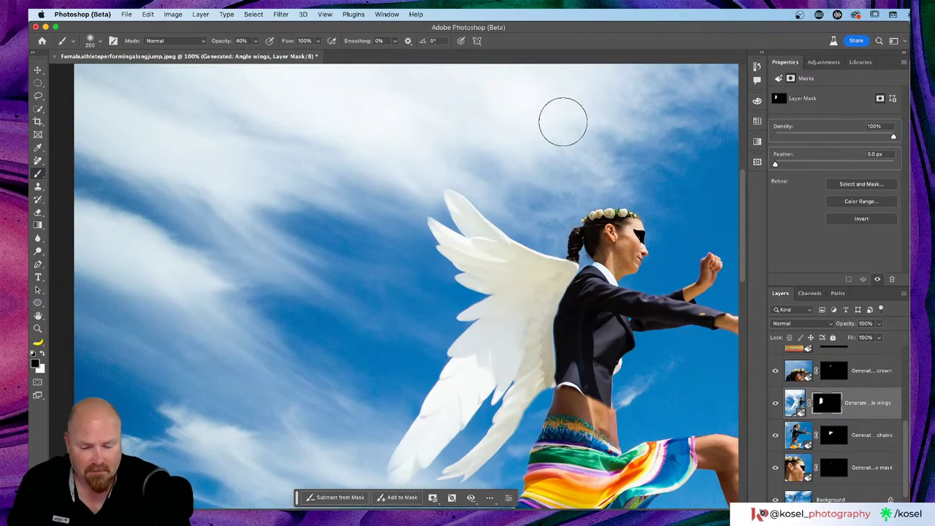
key(super+0)
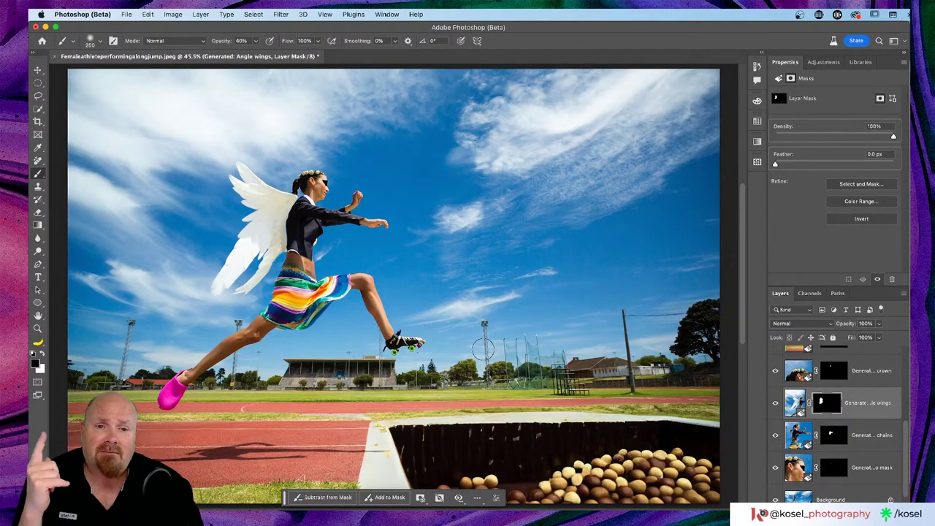
- Zoom to 200%, select the Background layer, and shrink the brush to 90
scroll(482, 349, left, 5)
key(super+1)
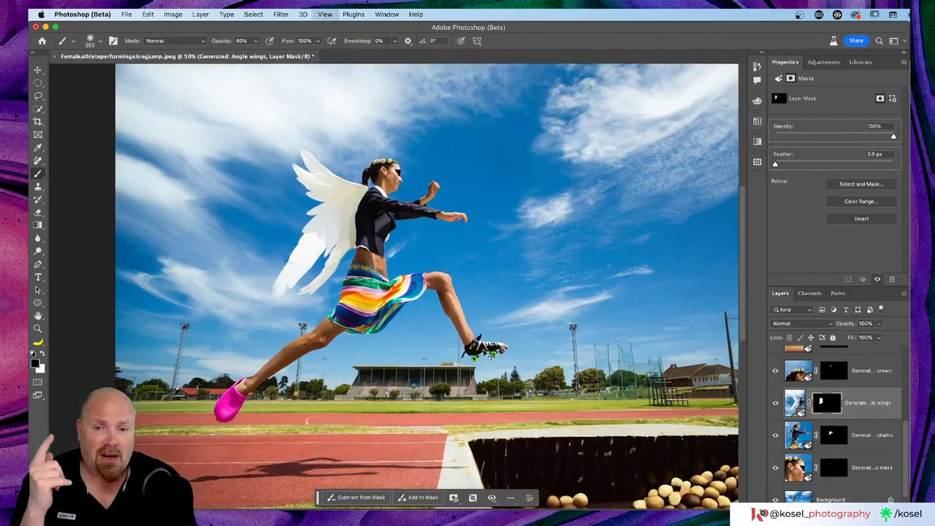
key(super+equal)
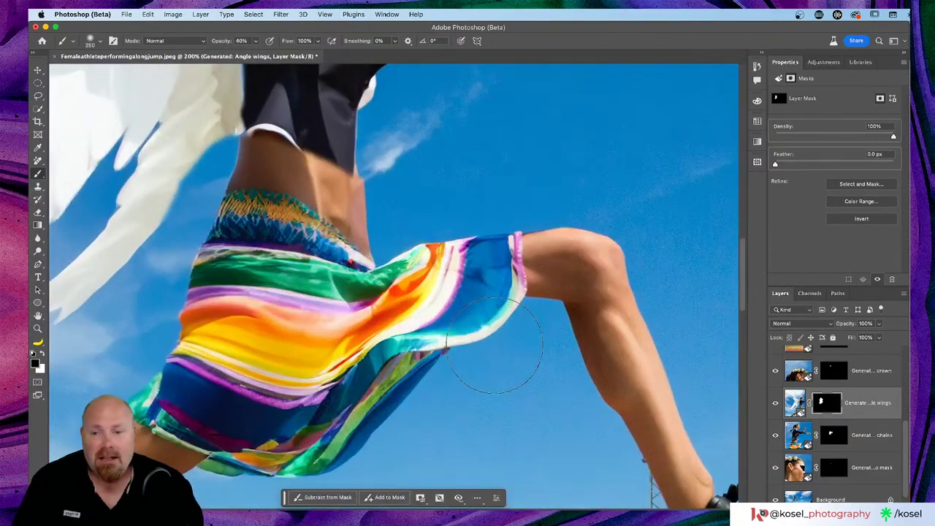
scroll(511, 343, down, 5)
scroll(855, 413, down, 1)
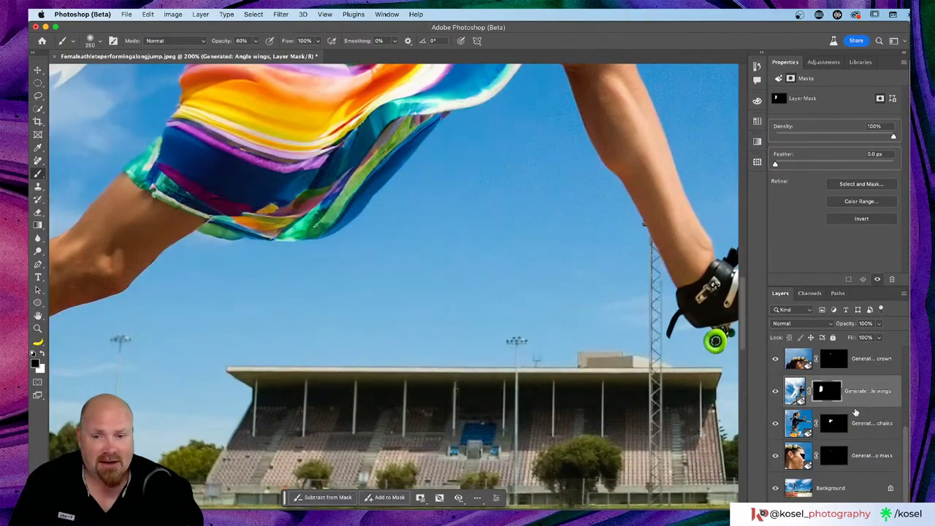
click(855, 493)
scroll(555, 369, down, 4)
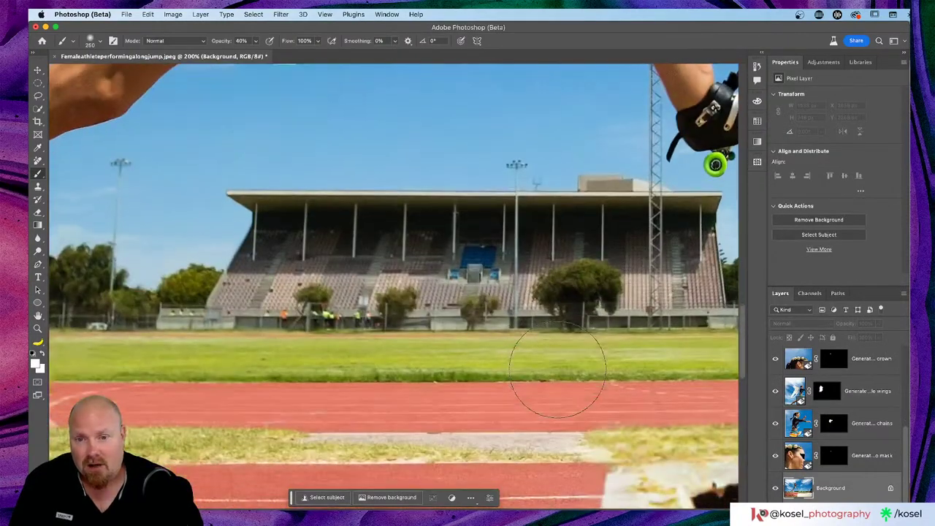
key(bracketleft)
key(bracketleft)
key(bracketleft)
key(bracketleft)
key(bracketleft)
key(bracketleft)
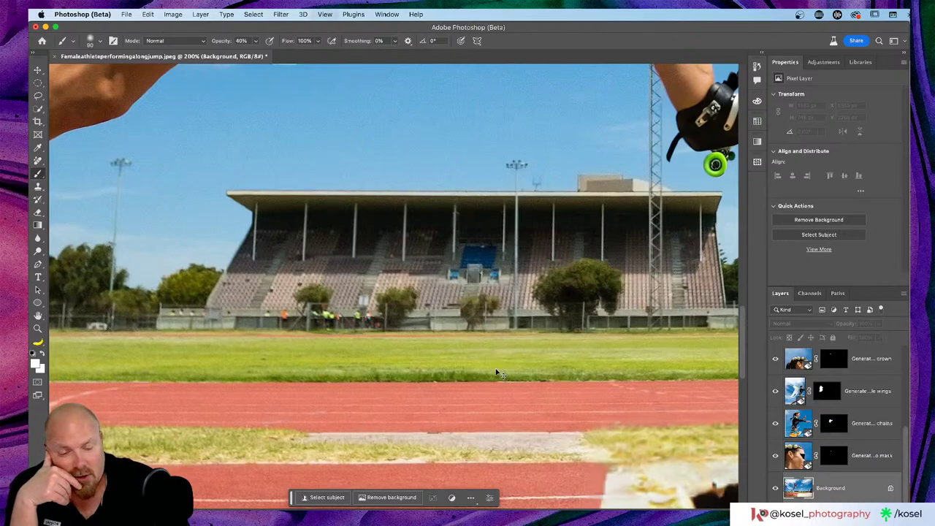
- Survey the whole image, then zoom back to 200% on the empty grandstand
key(super+0)
scroll(482, 374, right, 5)
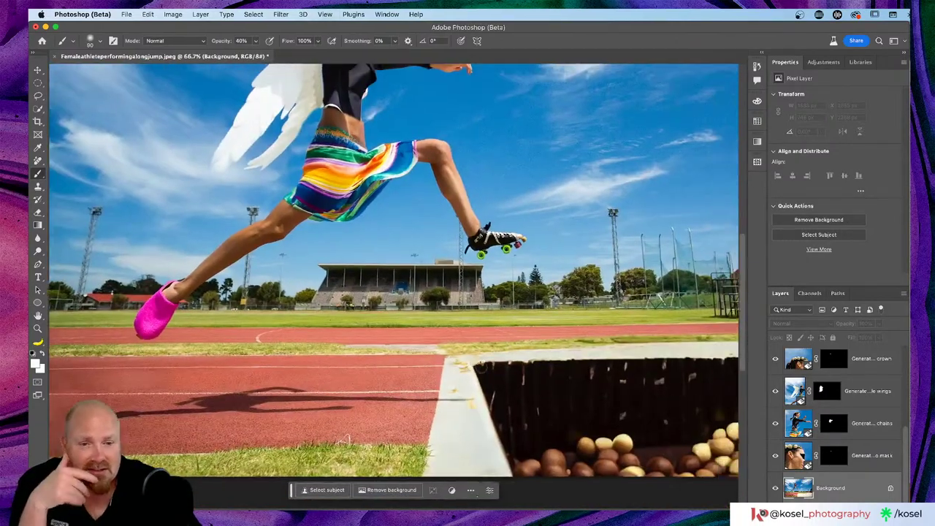
scroll(480, 366, down, 5)
scroll(480, 367, up, 10)
scroll(480, 366, left, 4)
scroll(479, 365, up, 3)
scroll(479, 365, left, 3)
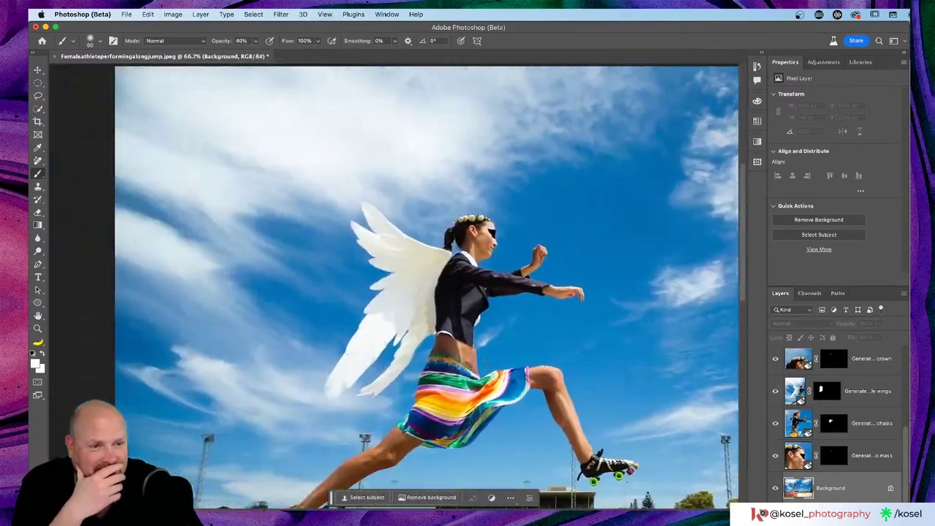
scroll(482, 363, down, 5)
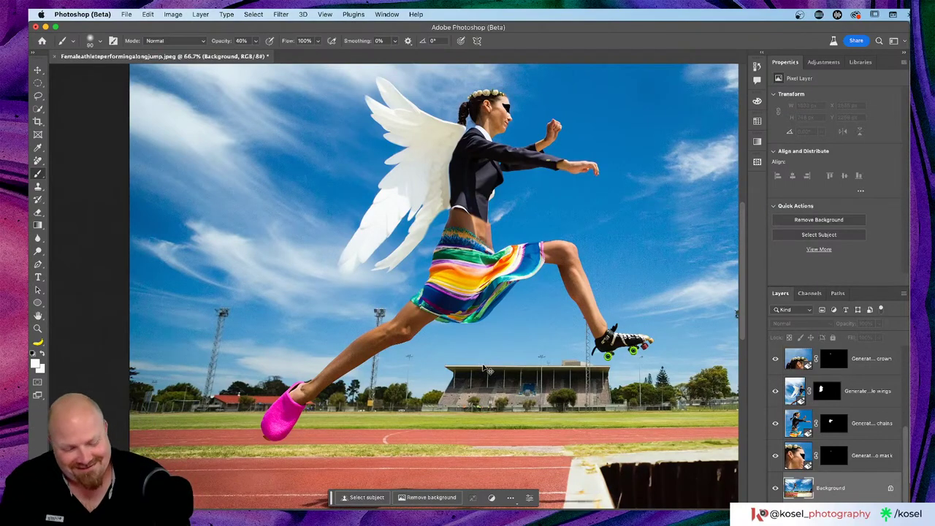
key(super+equal)
key(super+equal)
scroll(471, 392, down, 5)
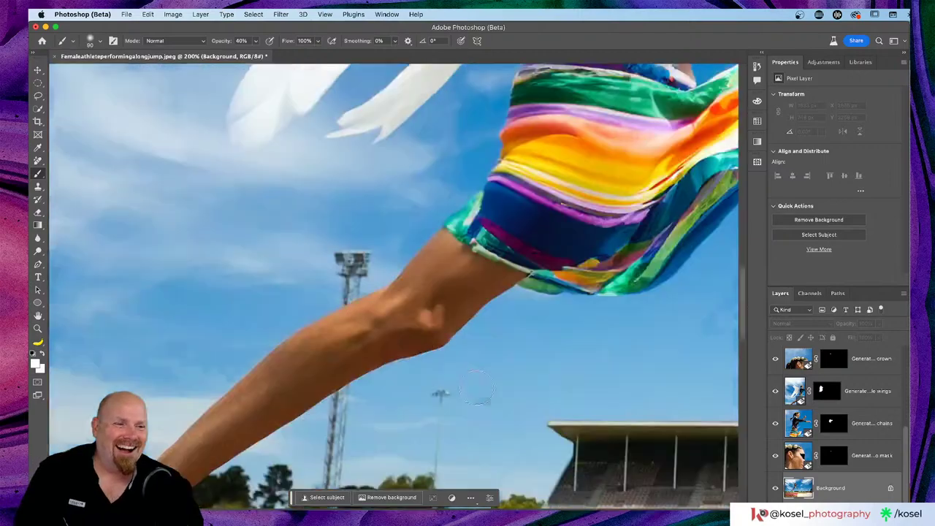
scroll(490, 380, right, 10)
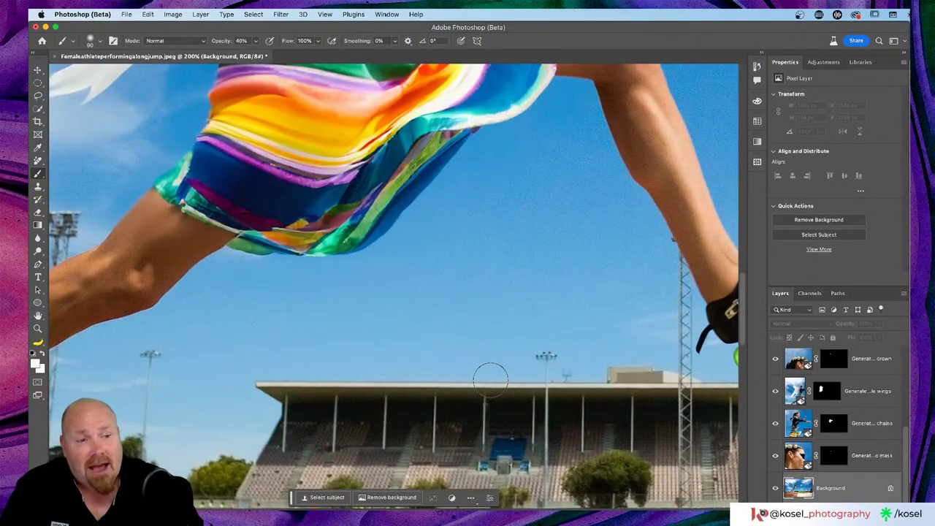
scroll(490, 377, right, 3)
scroll(492, 377, down, 3)
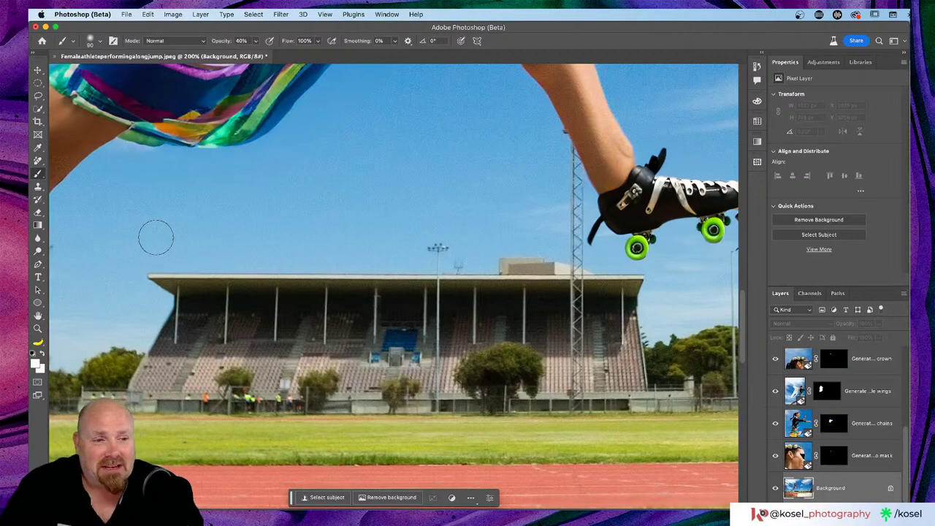
- Lasso the empty grandstand seats and Generative Fill them with 'cheering crowd of hundreds of people'
click(40, 97)
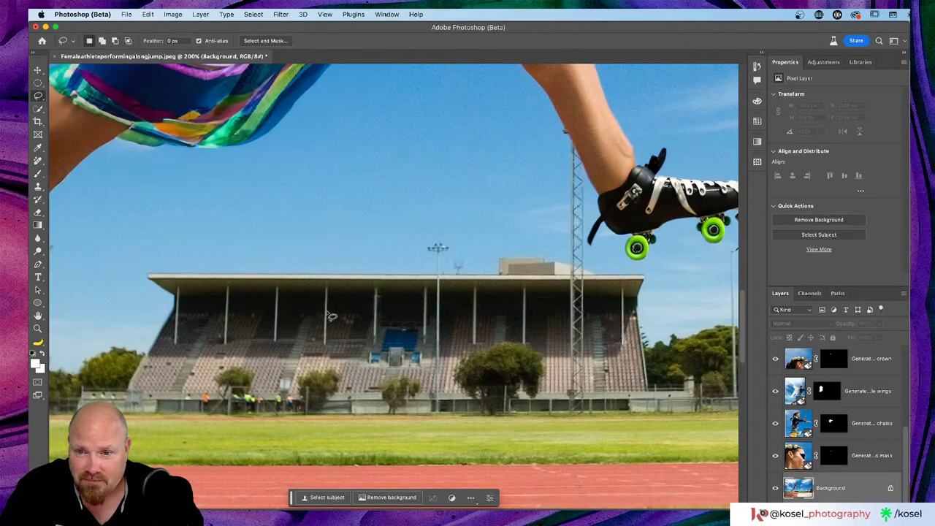
mouse_move(329, 314)
mouse_down()
mouse_move(187, 314)
mouse_move(147, 369)
mouse_move(203, 395)
mouse_move(646, 387)
mouse_move(636, 311)
mouse_move(403, 304)
mouse_move(333, 312)
mouse_up()
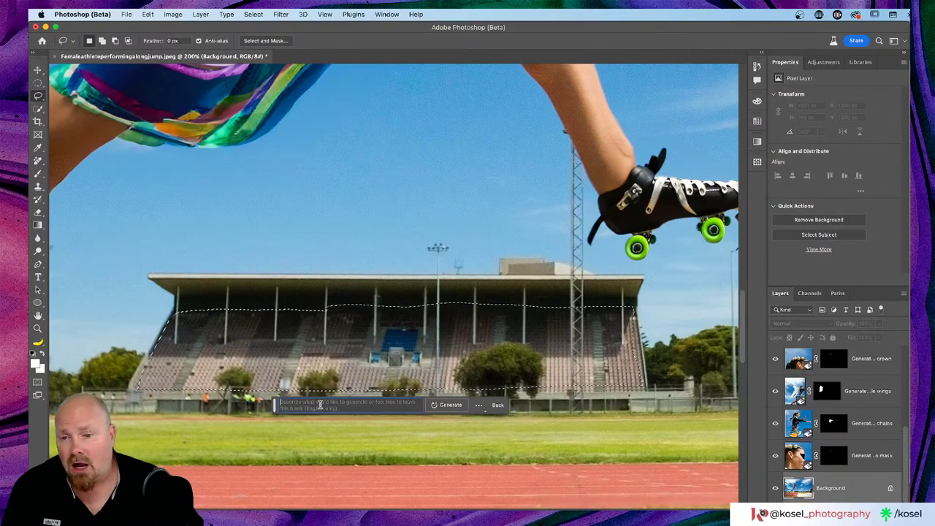
text(cheering)
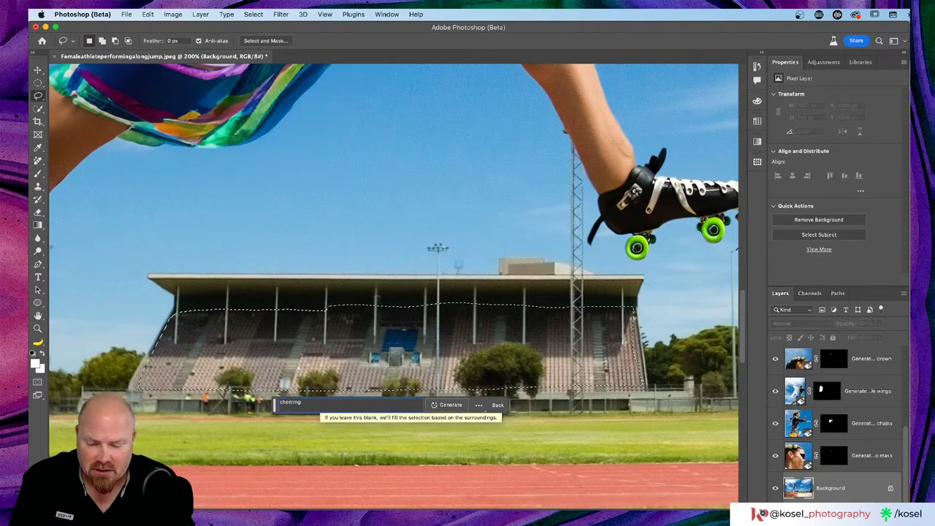
text( crowds)
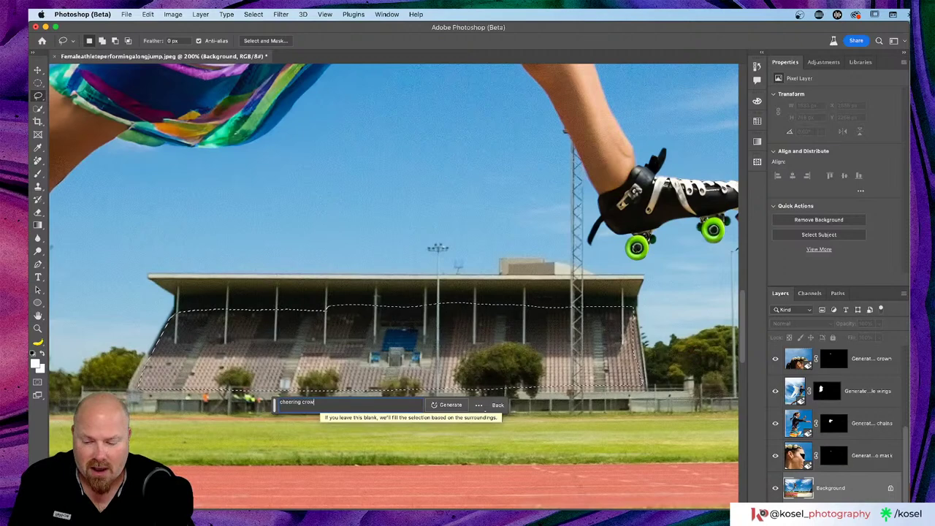
key(BackSpace)
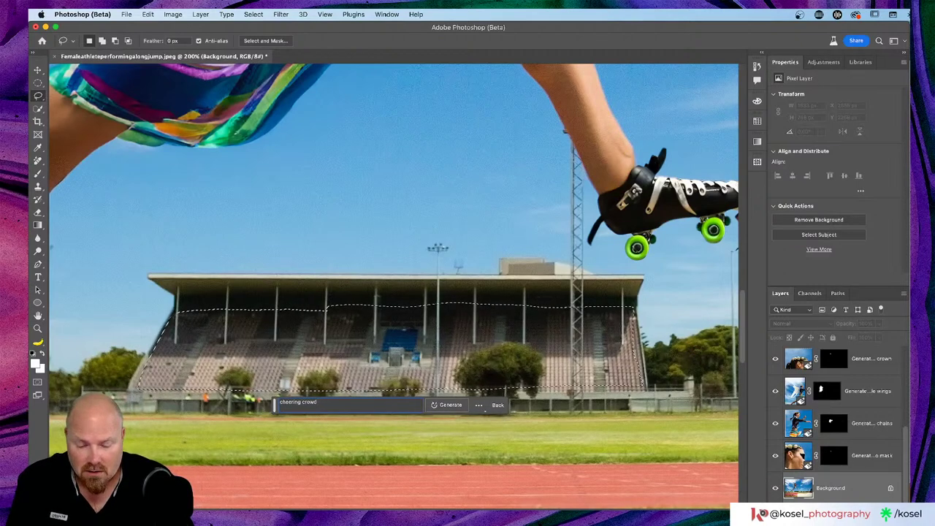
text(of hun)
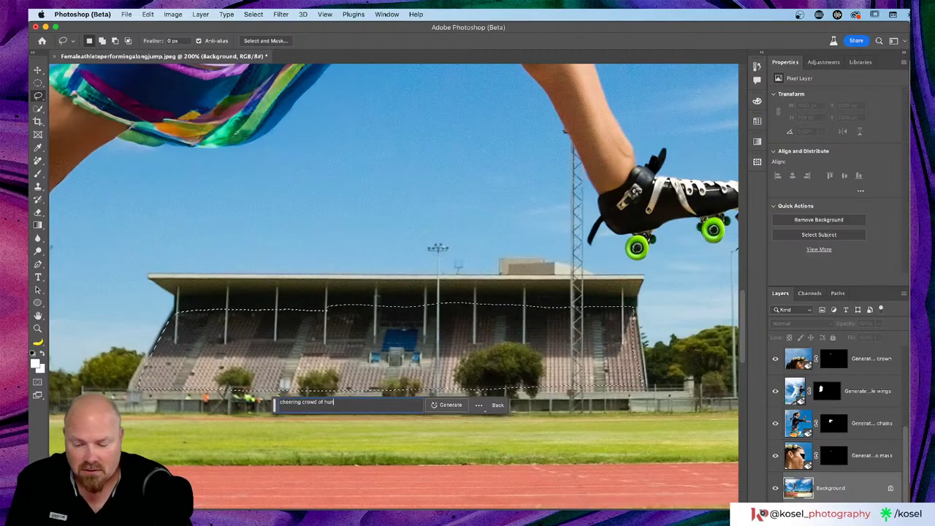
text(dreds )
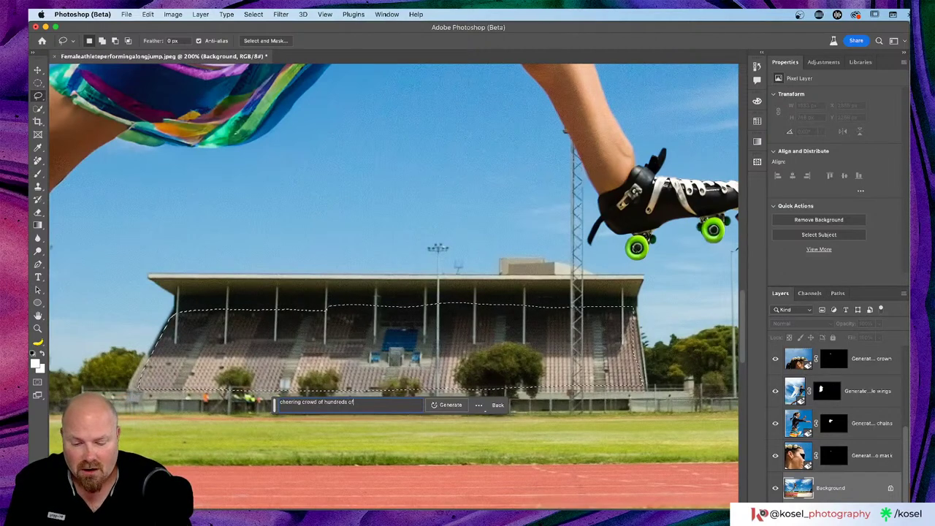
text(of people)
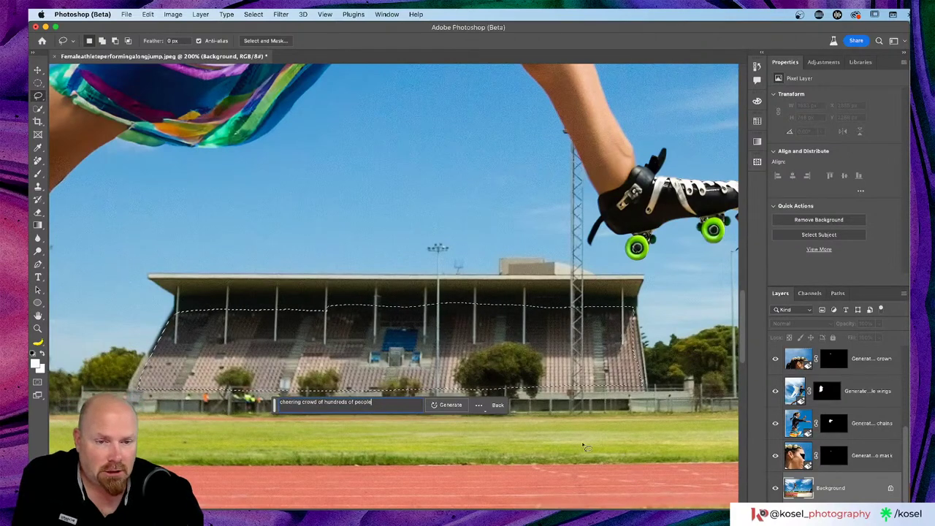
click(459, 404)
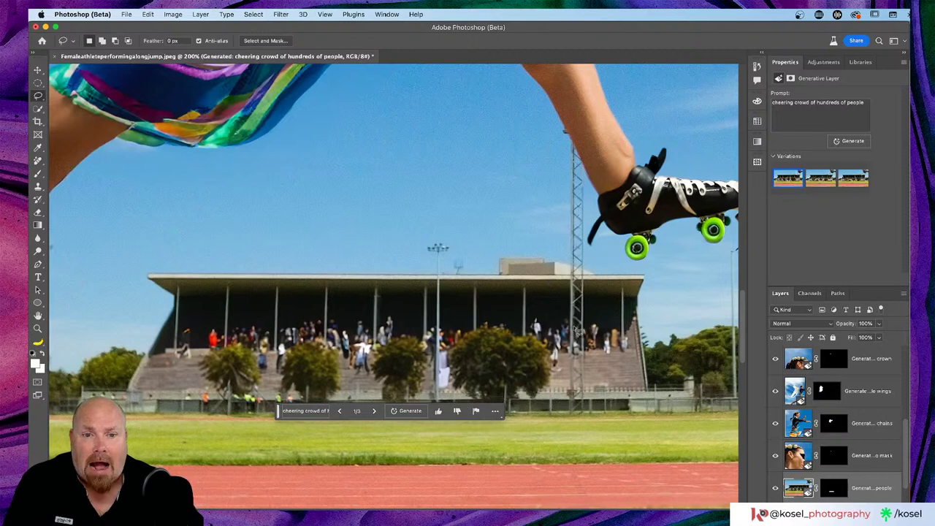
- Compare the crowd variations, keep variation 2 of 3, and rate it thumbs-up
click(821, 184)
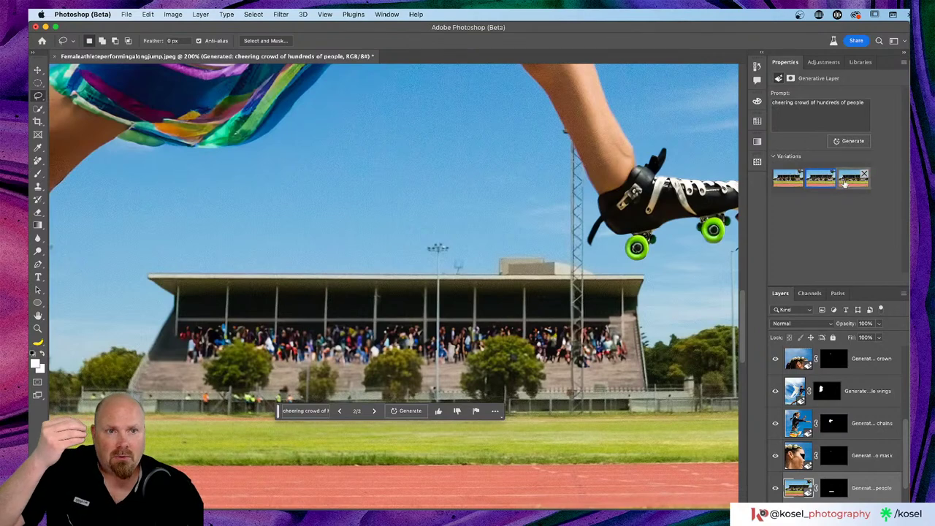
click(851, 181)
click(827, 180)
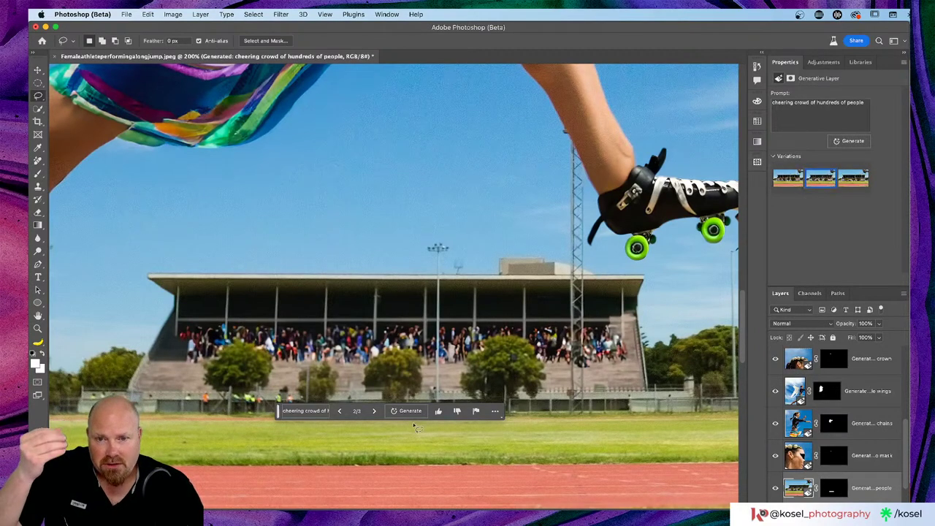
click(439, 412)
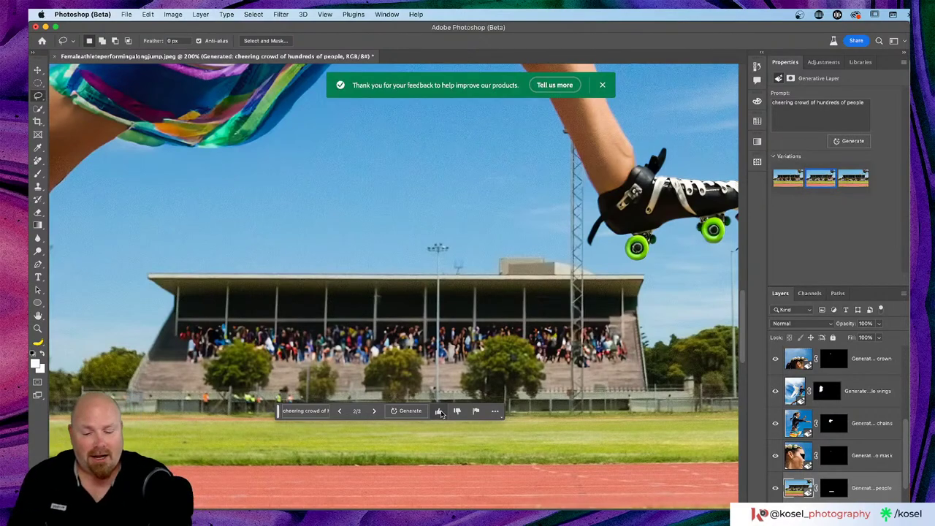
scroll(441, 413, down, 6)
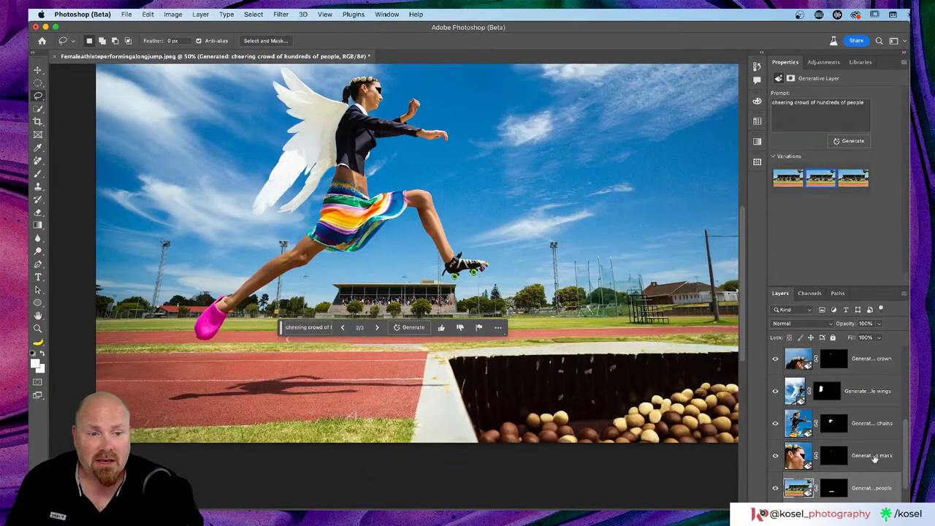
scroll(869, 449, up, 5)
scroll(867, 447, down, 5)
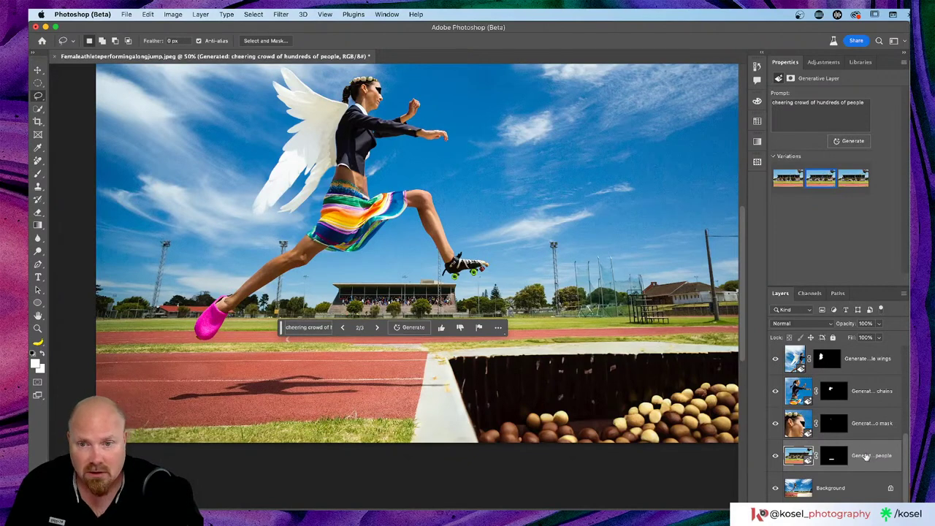
click(853, 488)
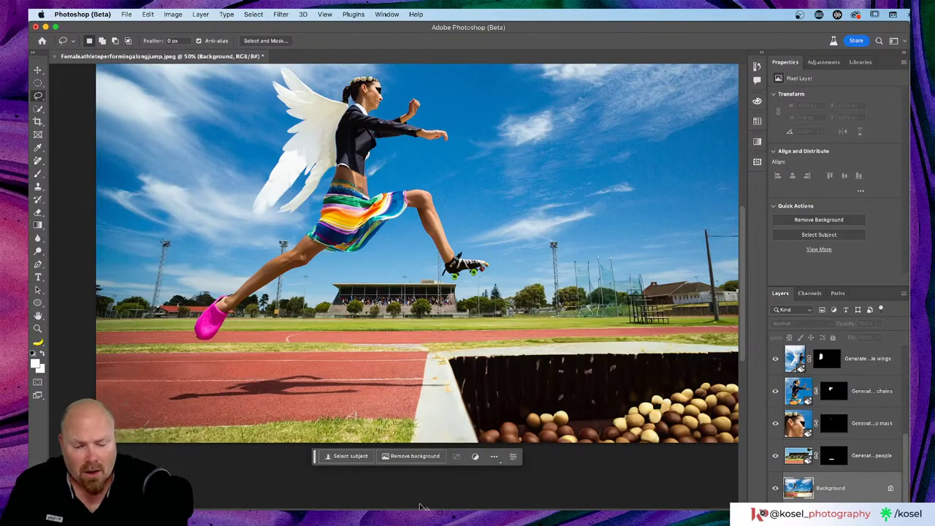
key(super+equal)
key(super+equal)
key(super+equal)
key(super+equal)
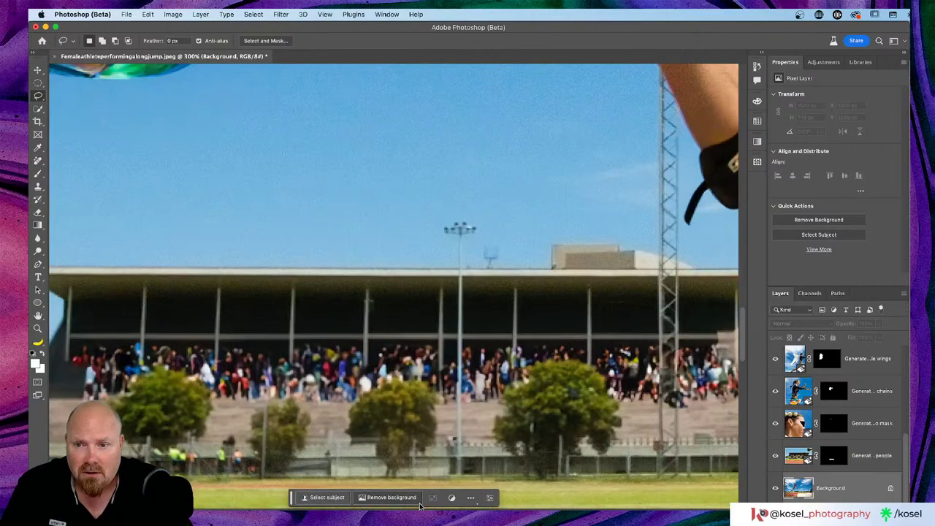
scroll(444, 490, down, 5)
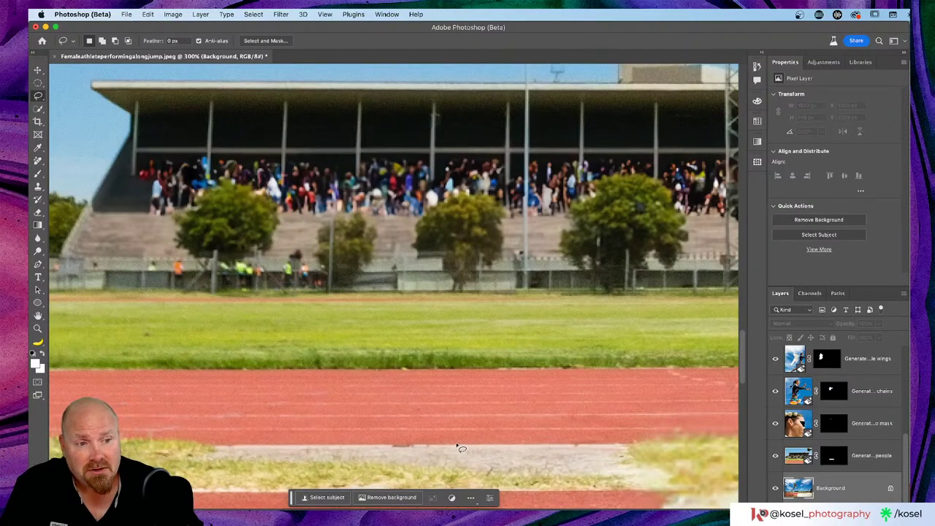
scroll(466, 431, right, 3)
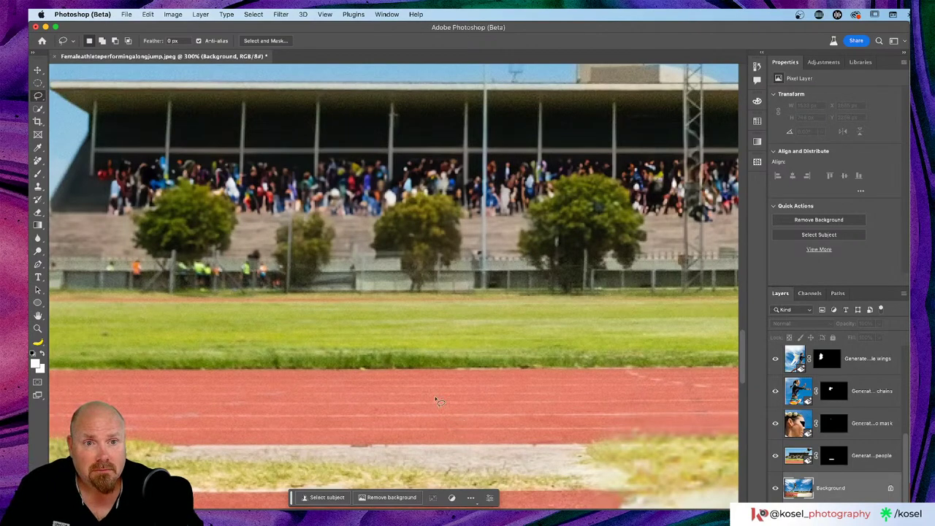
key(super+0)
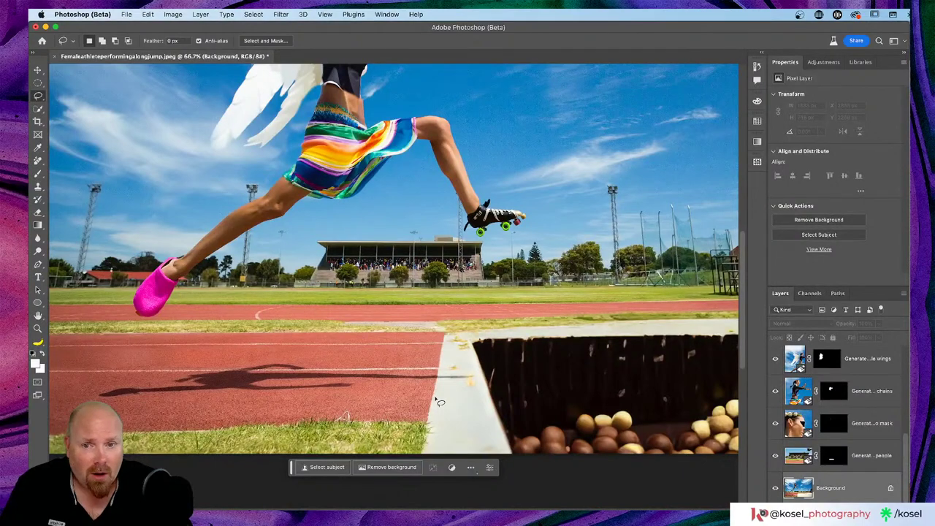
key(super+minus)
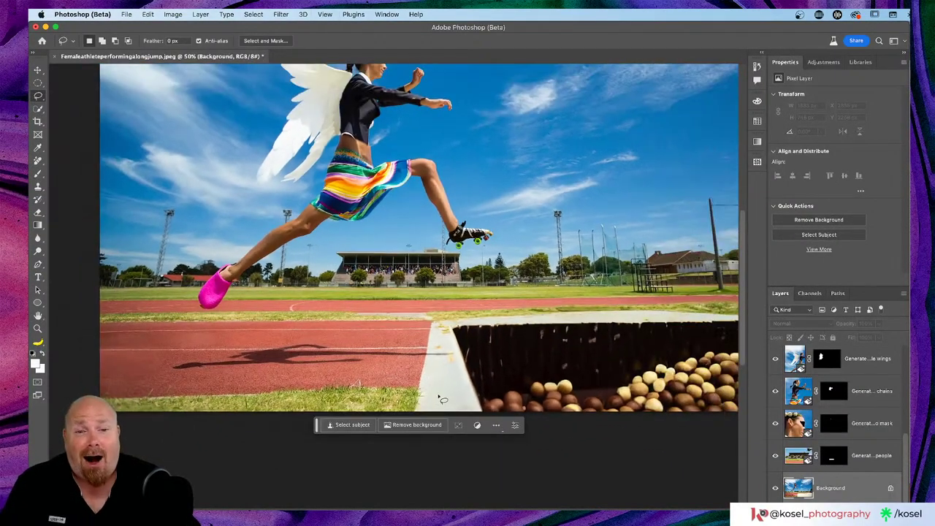
scroll(442, 398, up, 3)
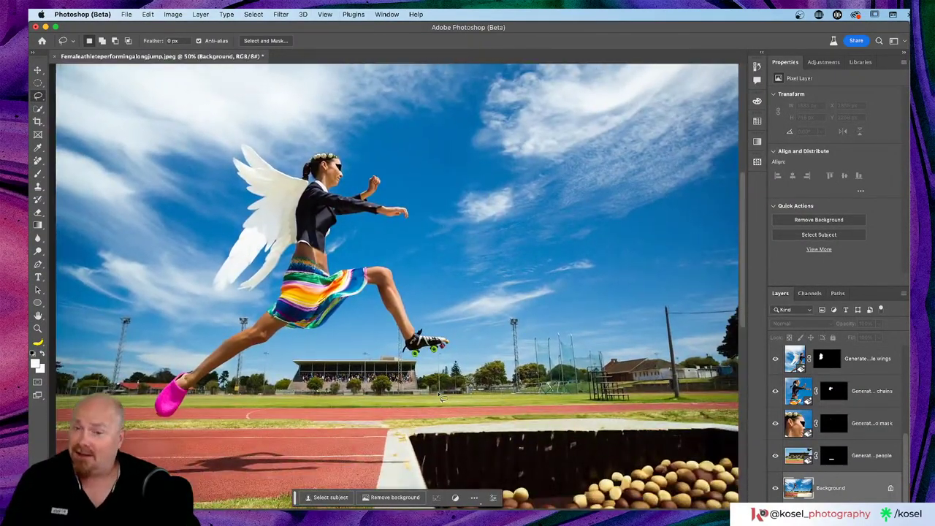
scroll(441, 398, down, 1)
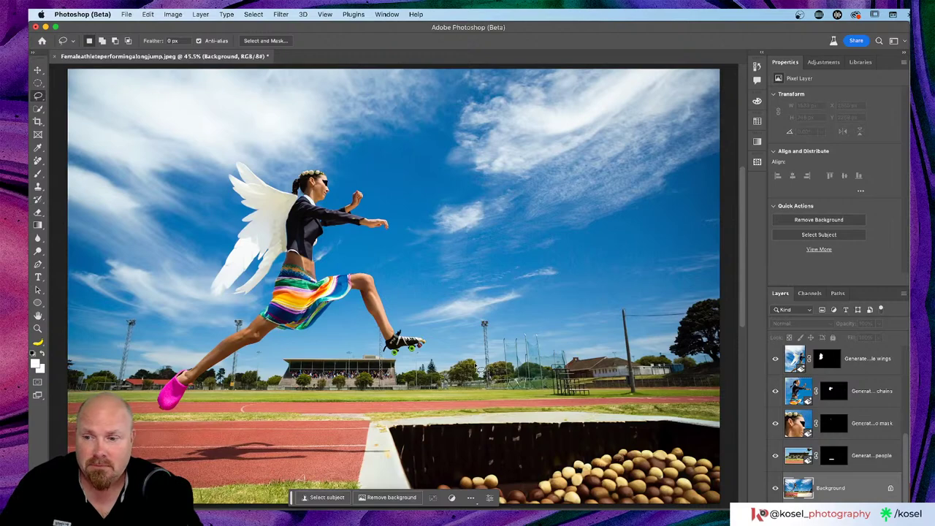
- Lasso the floodlight tower and netting and run Generative Fill with an empty prompt
scroll(452, 384, left, 3)
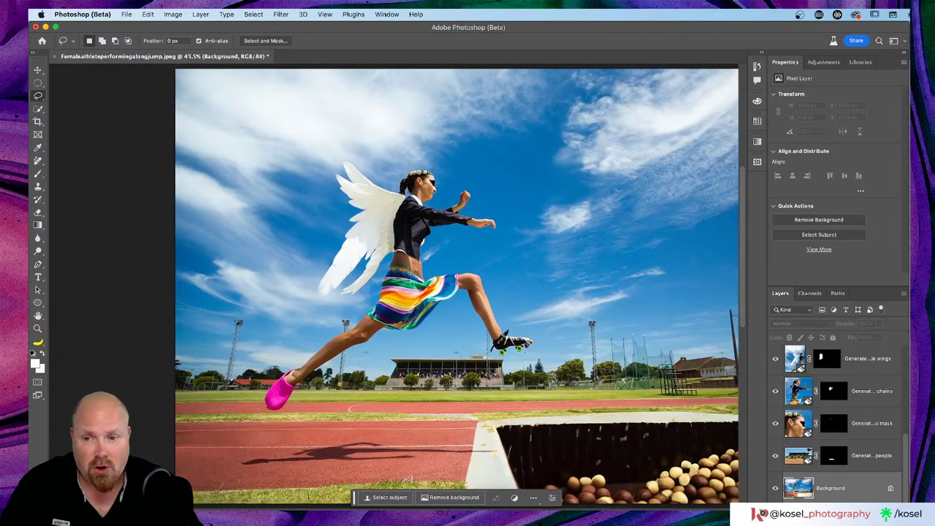
scroll(406, 391, right, 3)
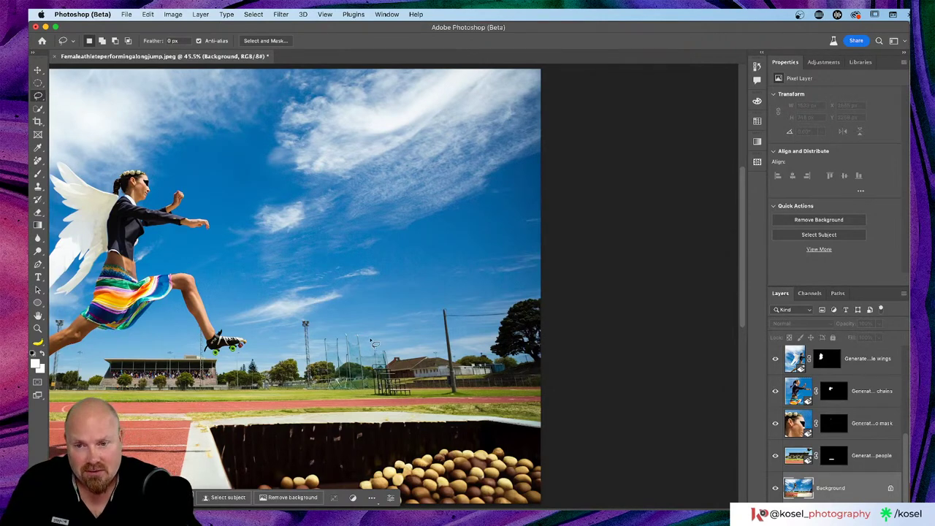
mouse_move(368, 336)
mouse_down()
mouse_move(304, 316)
mouse_move(289, 339)
mouse_move(297, 389)
mouse_move(420, 395)
mouse_up()
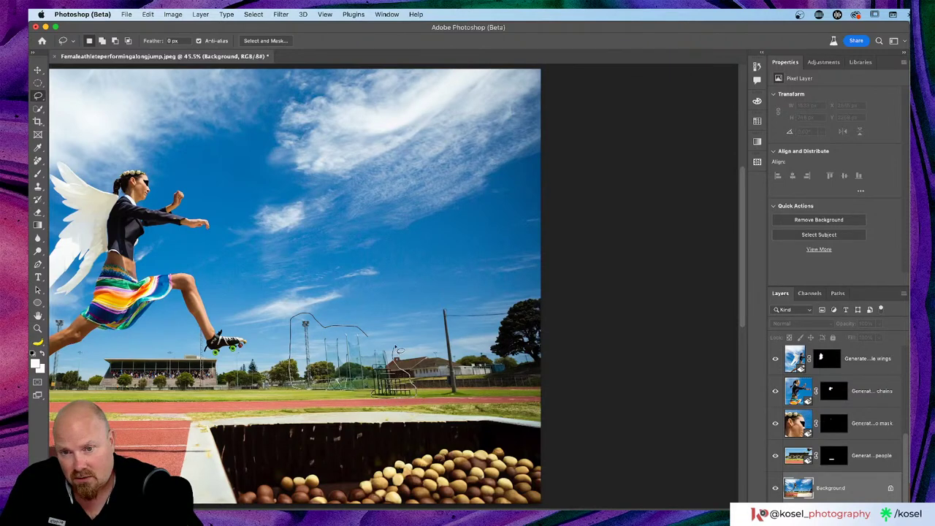
drag(379, 343, 379, 344)
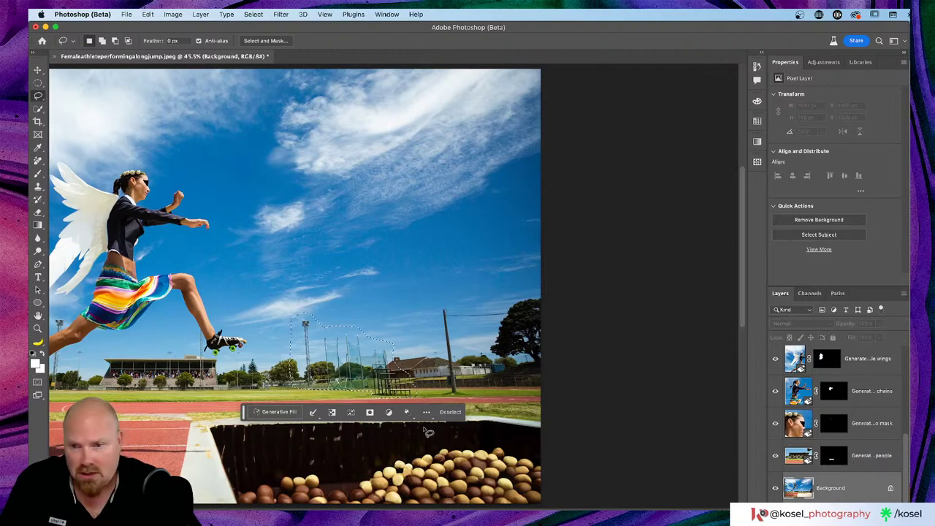
click(276, 411)
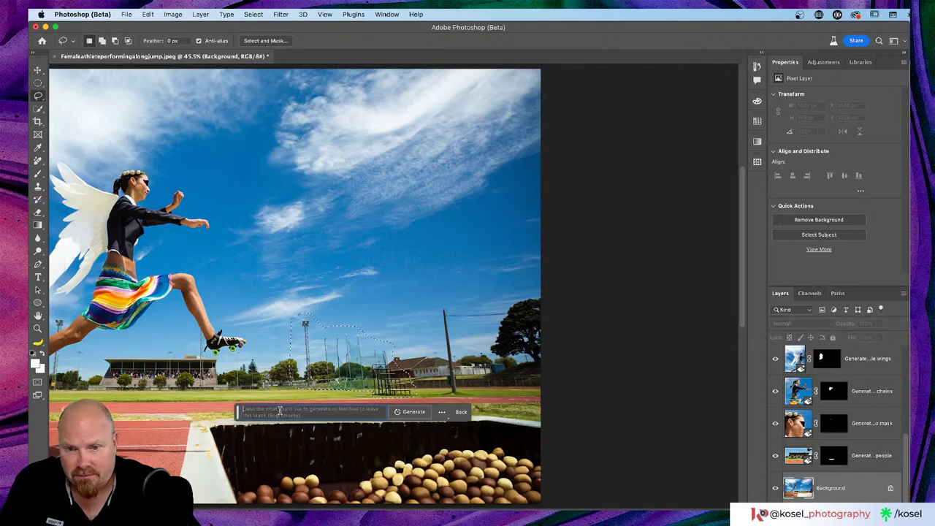
click(413, 412)
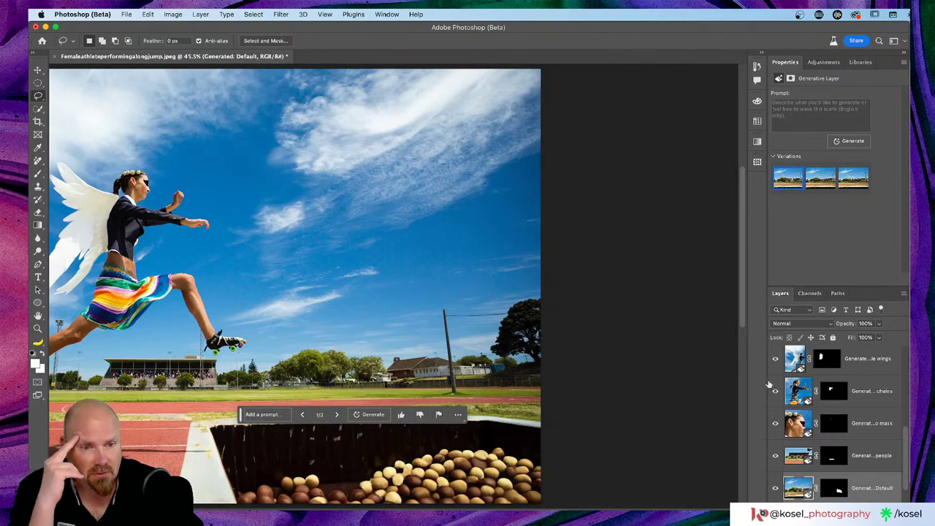
- Toggle the generated trees layer on and off to compare against the original floodlight
scroll(771, 386, down, 1)
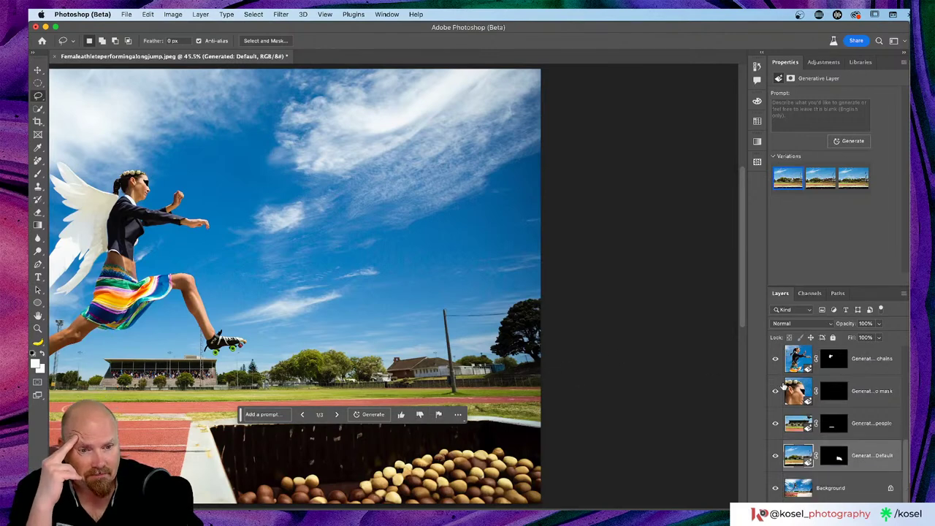
click(775, 456)
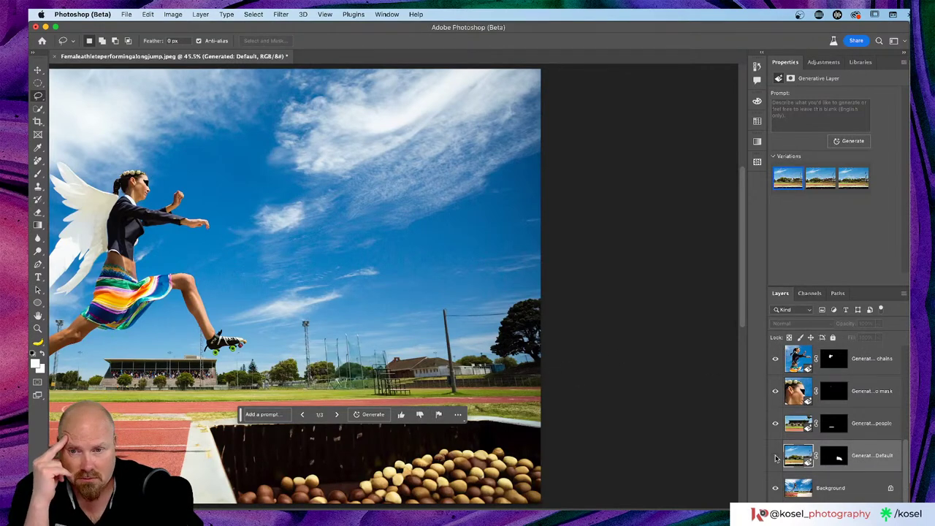
click(775, 456)
click(776, 456)
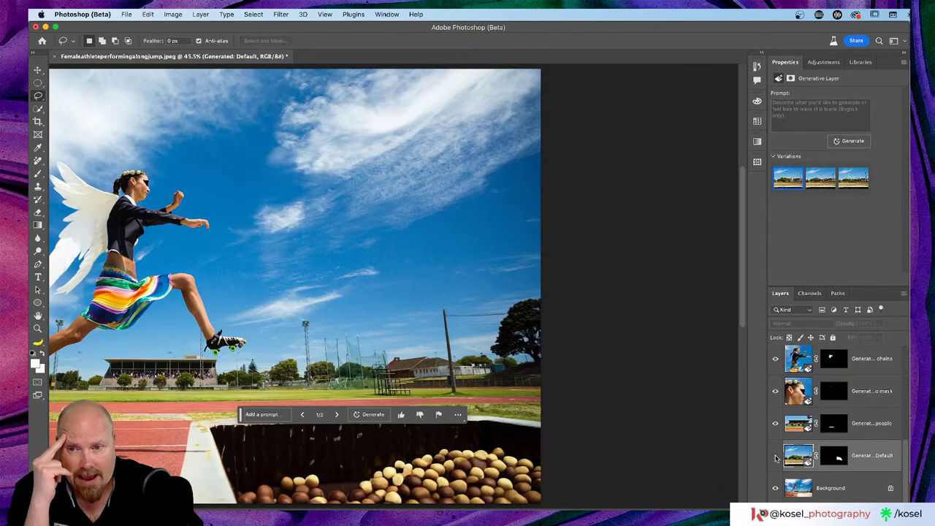
click(776, 455)
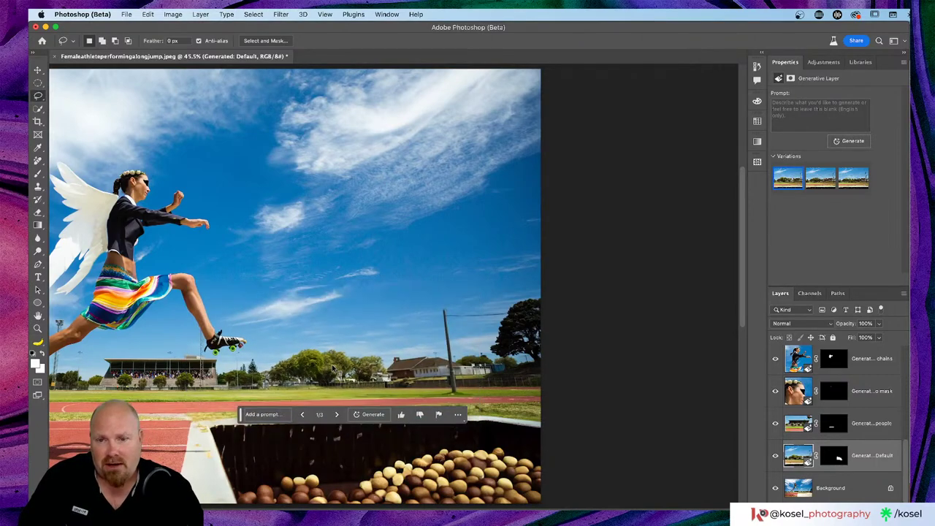
scroll(334, 369, up, 2)
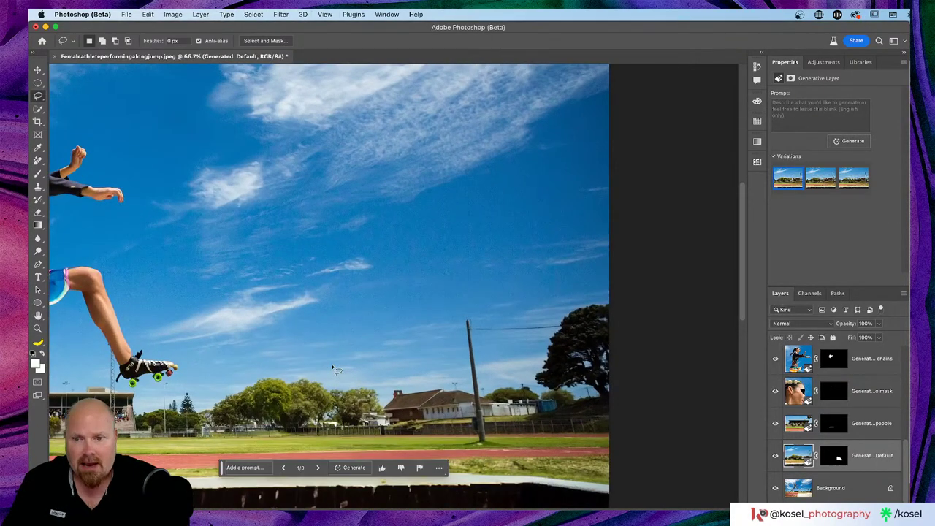
scroll(332, 364, down, 3)
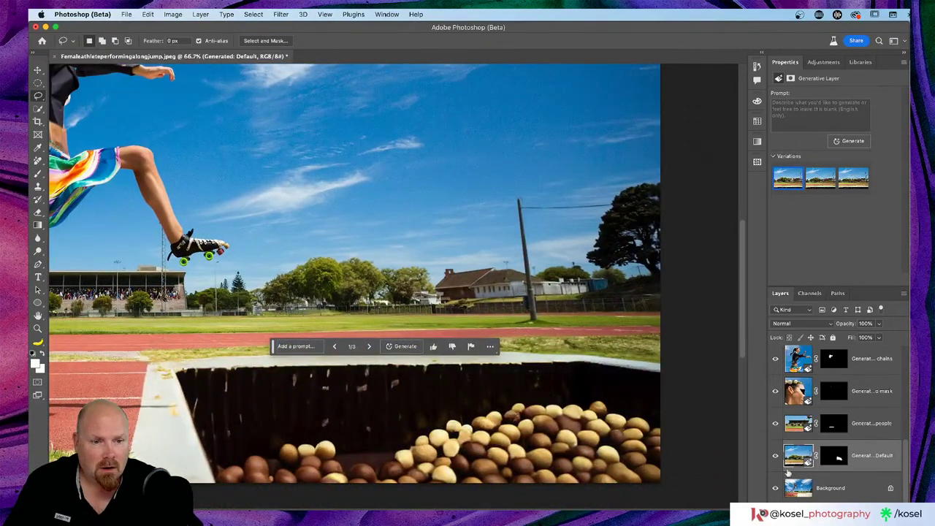
click(775, 456)
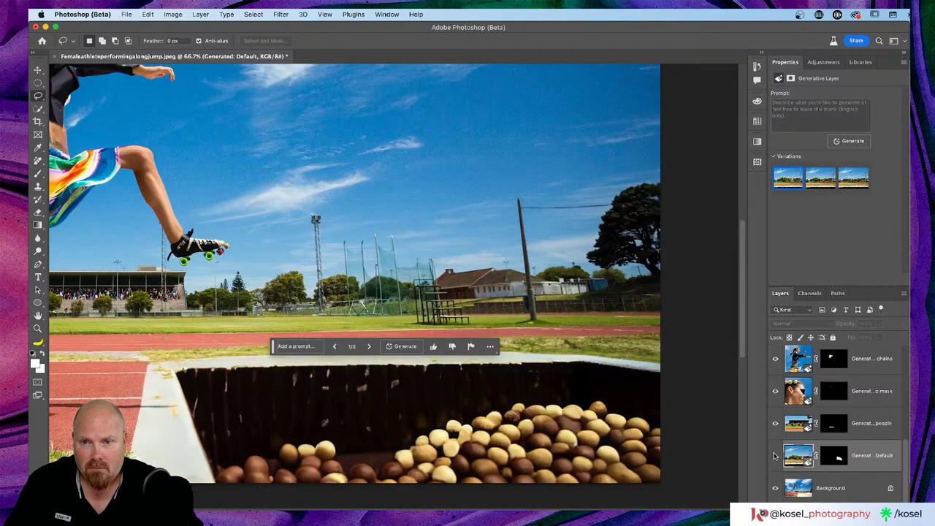
click(775, 455)
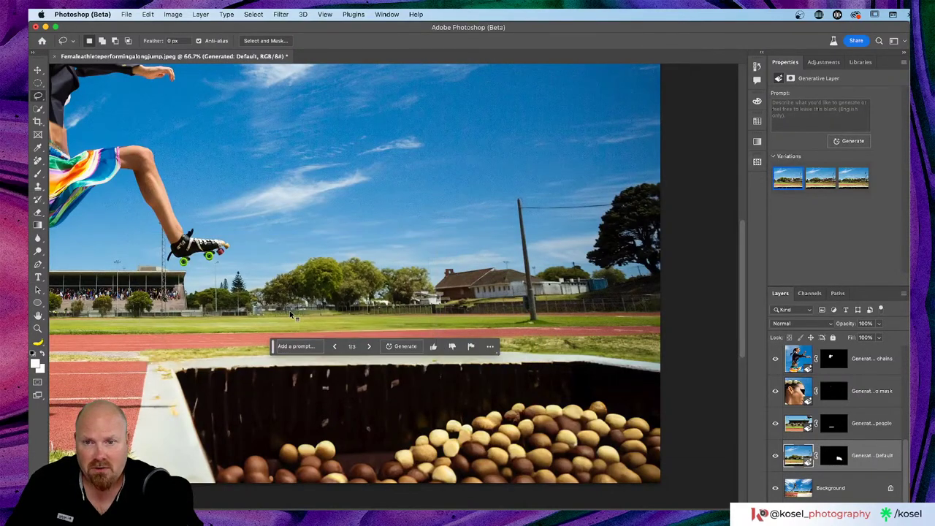
- Leave the generated trees visible and switch to Creative Cloud's Beta apps page
click(776, 455)
click(776, 456)
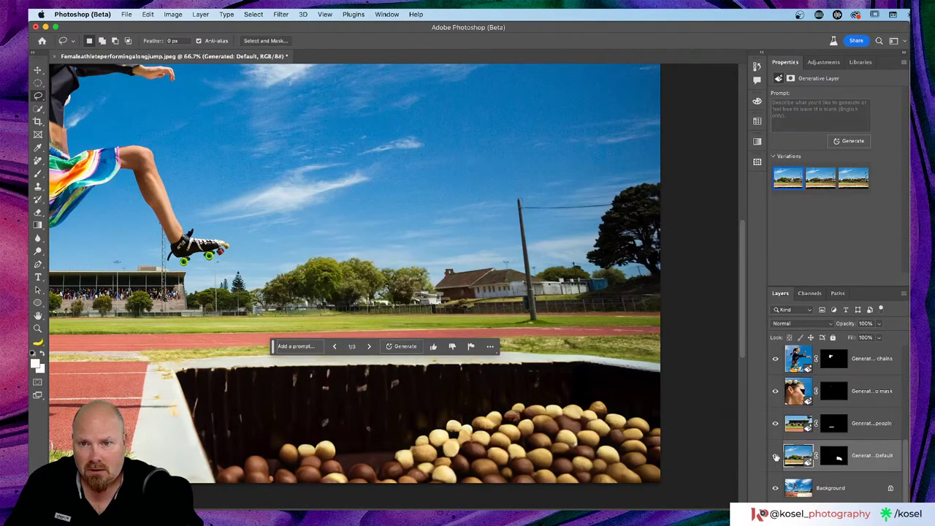
click(776, 456)
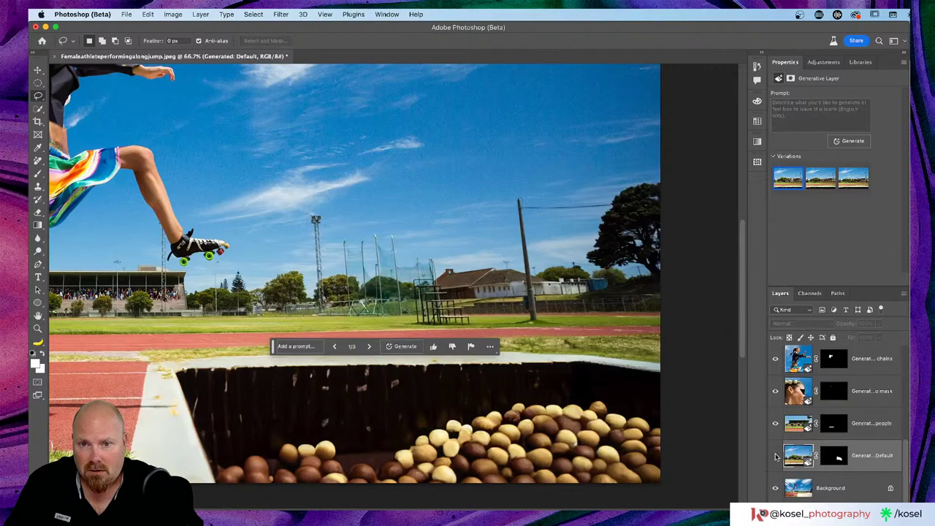
click(776, 456)
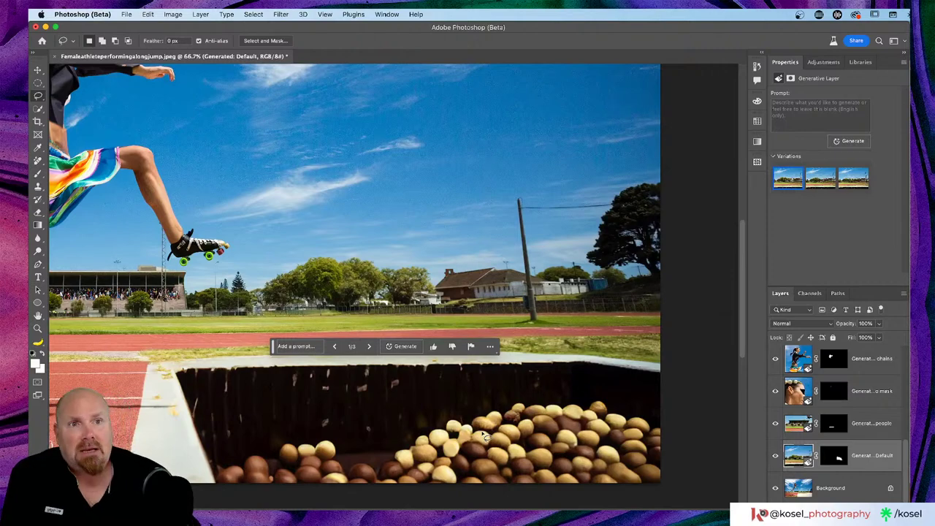
click(855, 14)
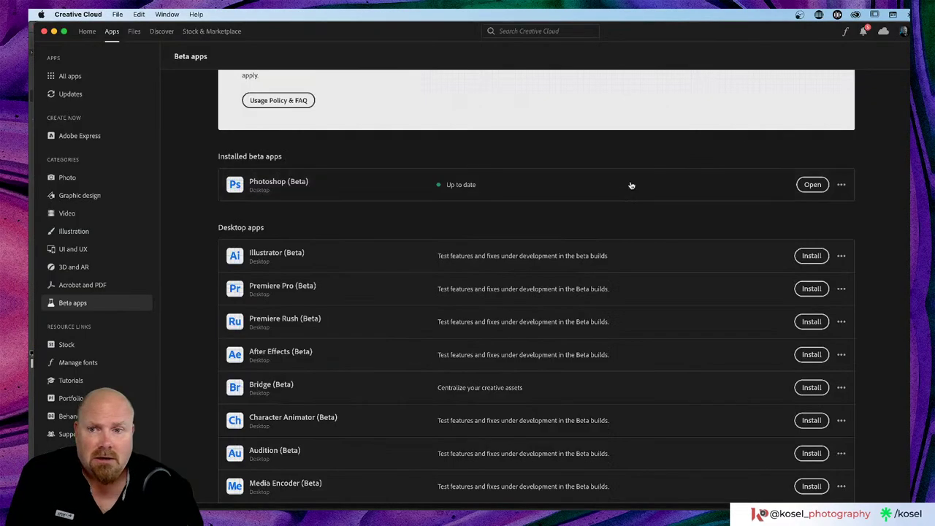
- Scroll the Beta apps list, view the Updates list, then close Creative Cloud
scroll(328, 198, down, 2)
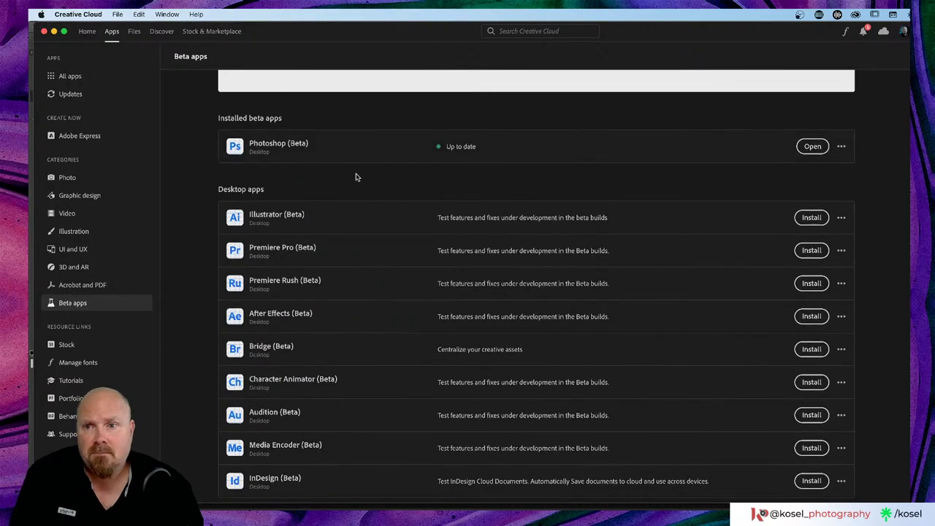
click(67, 97)
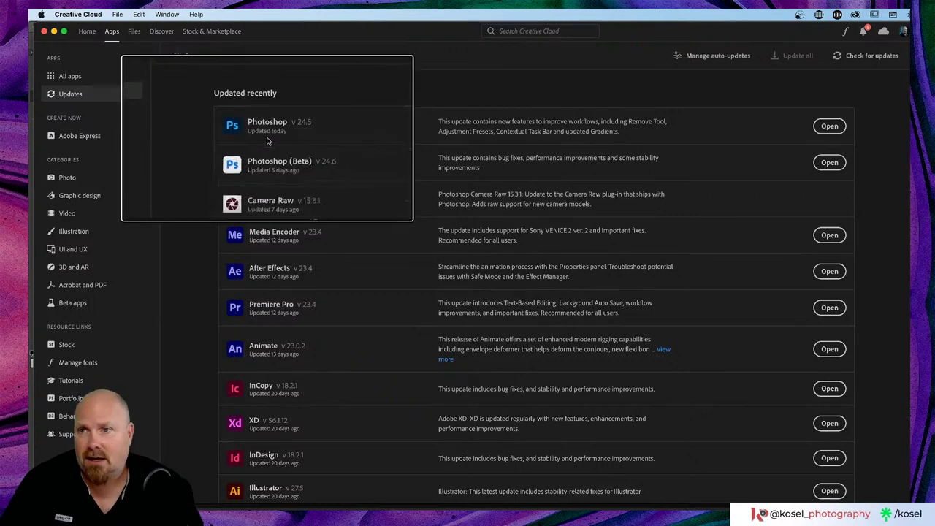
click(52, 31)
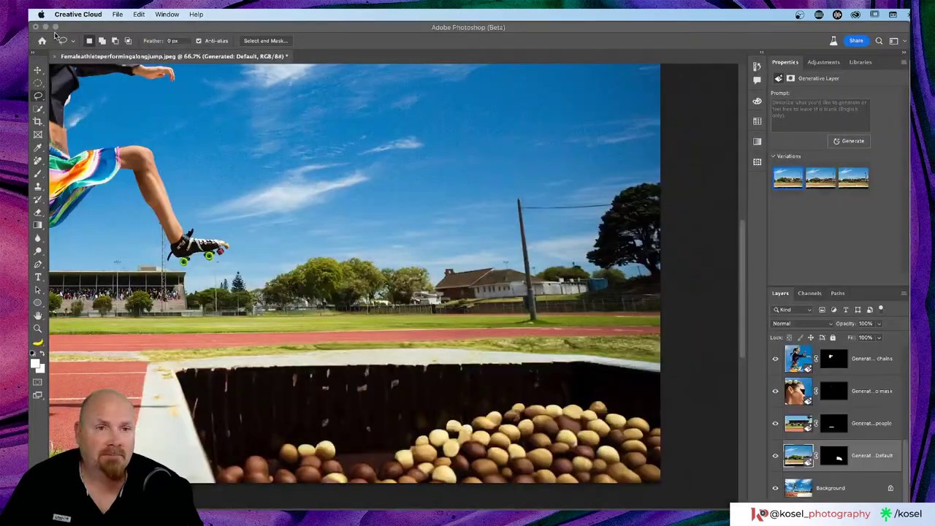
- Return to Photoshop (Beta) and fit the whole composite in the window with Cmd+0
click(669, 31)
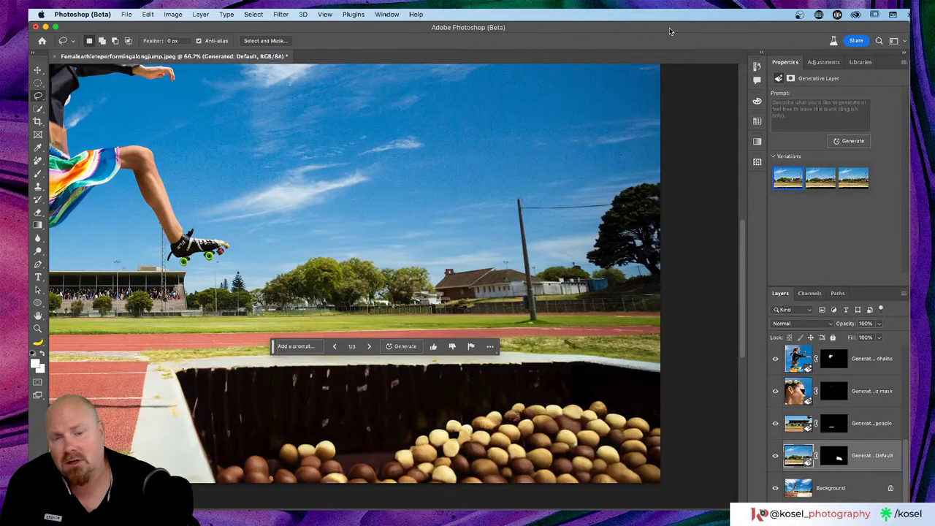
key(super+0)
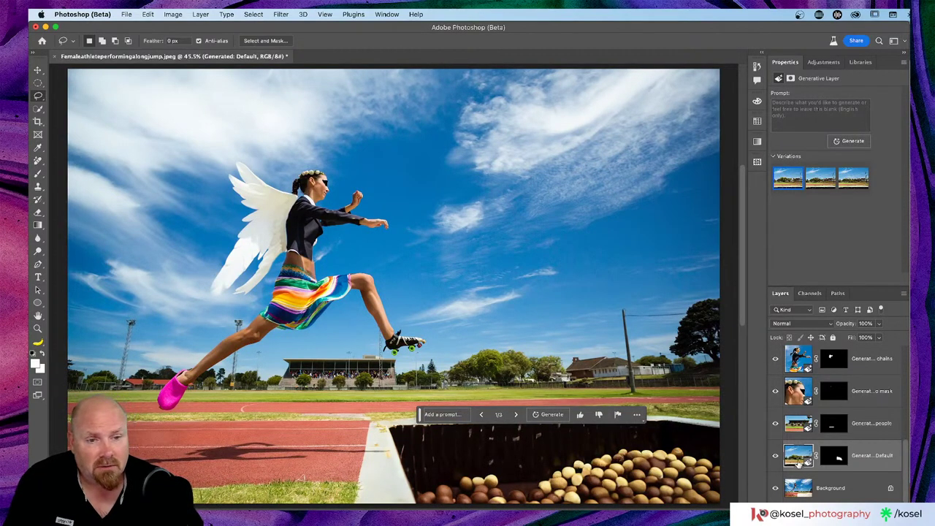
- Enlarge the layer list and hide the chocolate pit, roller skate, skirt and pink slipper layers
scroll(835, 404, up, 5)
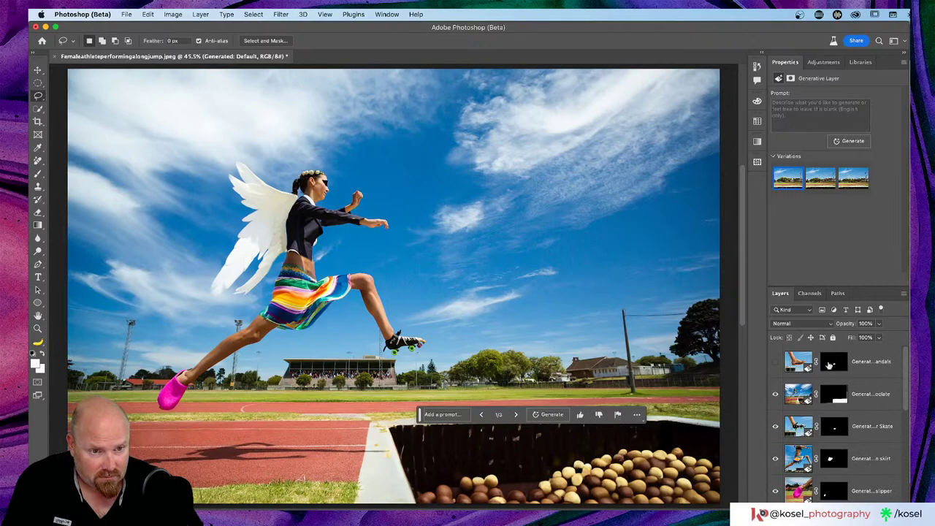
scroll(837, 406, down, 2)
scroll(836, 407, up, 2)
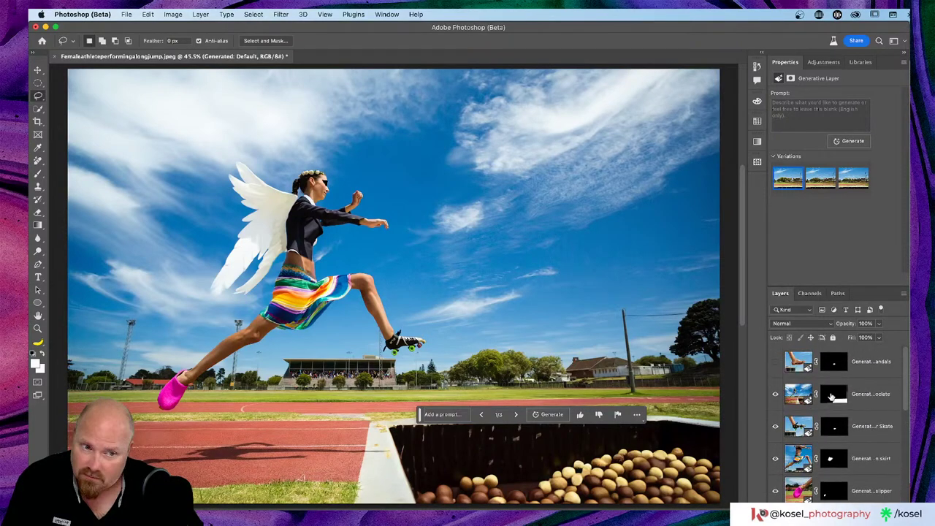
double_click(781, 64)
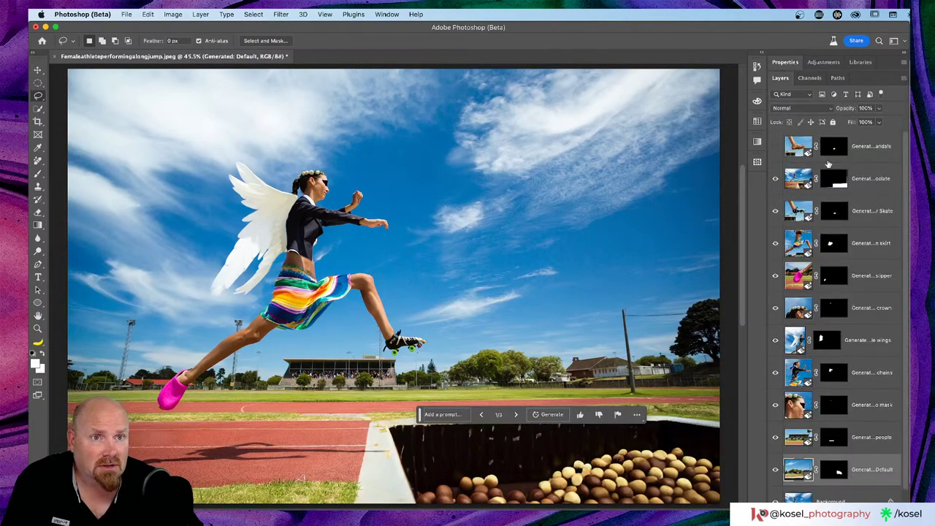
click(775, 178)
click(775, 210)
click(776, 243)
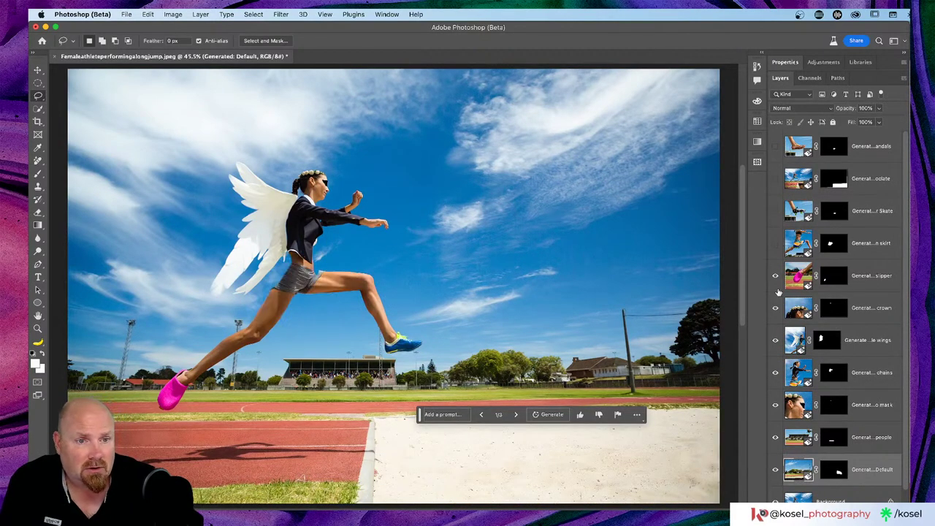
click(776, 275)
- Hide the crown, wings, jacket and remaining generative layers, restoring the towers and fence
click(776, 307)
scroll(776, 312, down, 1)
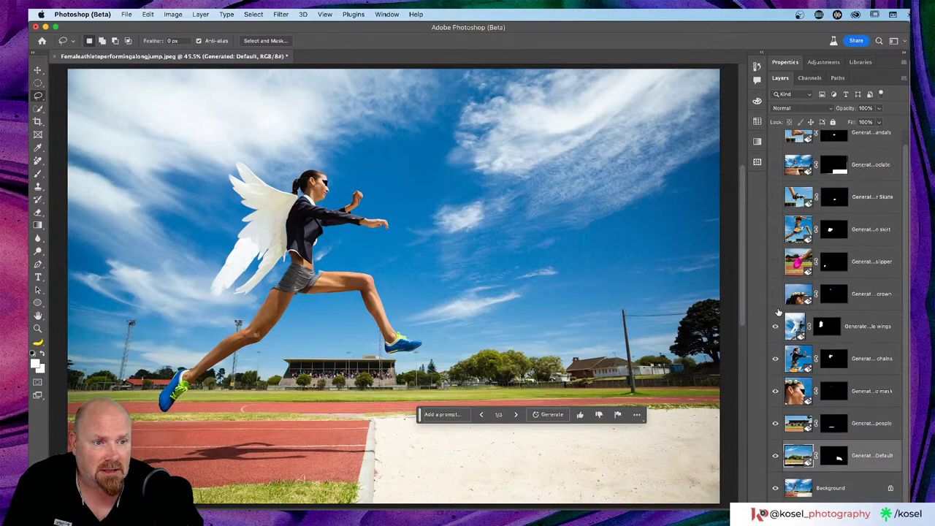
click(775, 326)
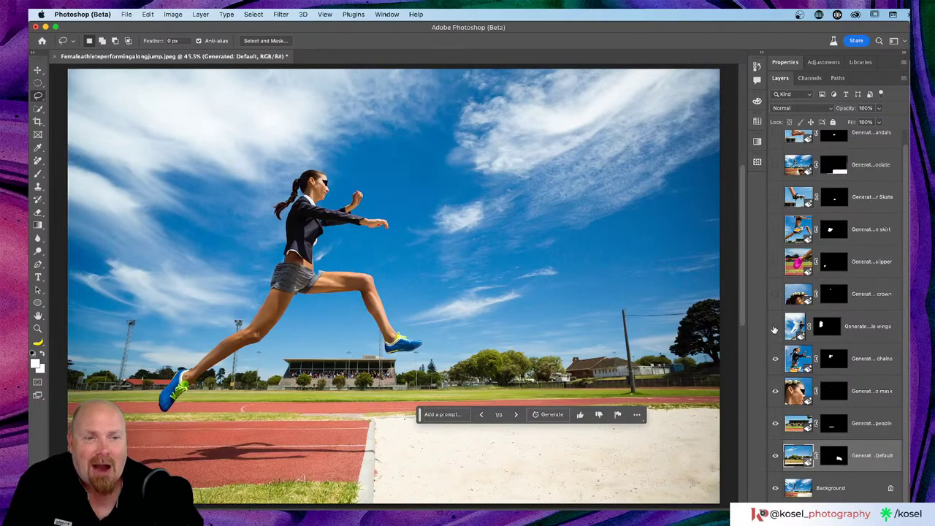
click(775, 358)
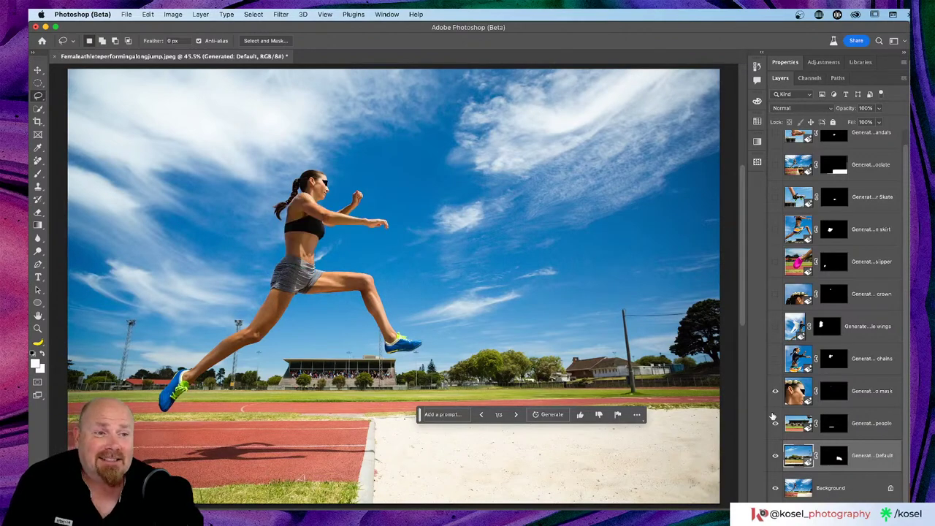
click(775, 391)
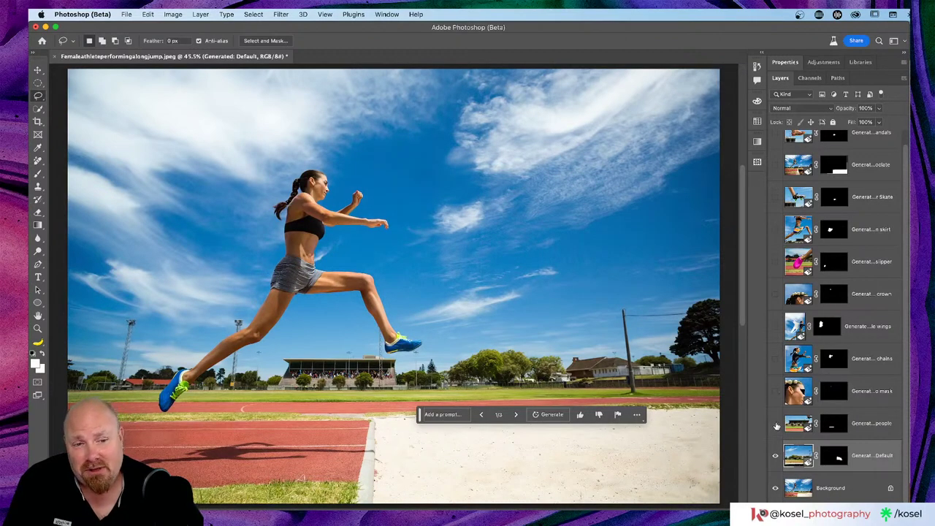
click(775, 456)
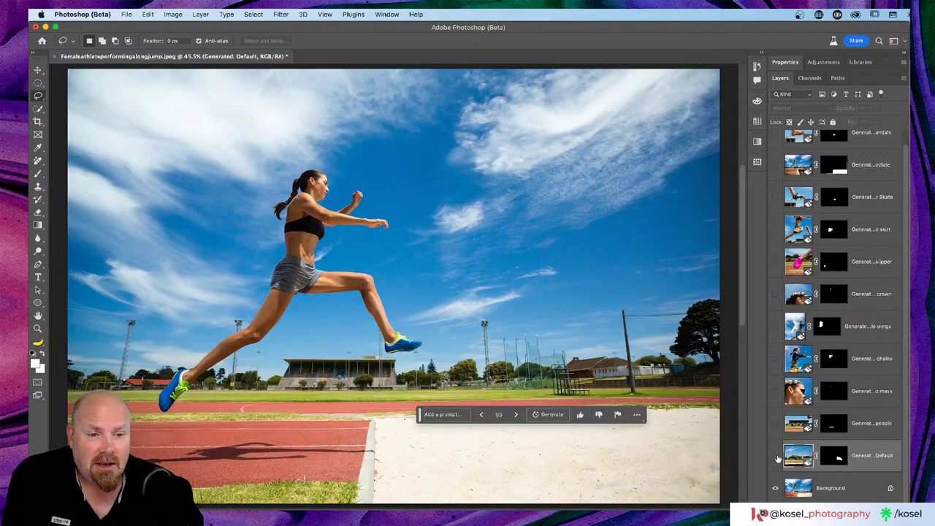
- Drag the Generative Fill prompt bar down to the bottom edge of the canvas
scroll(798, 434, up, 1)
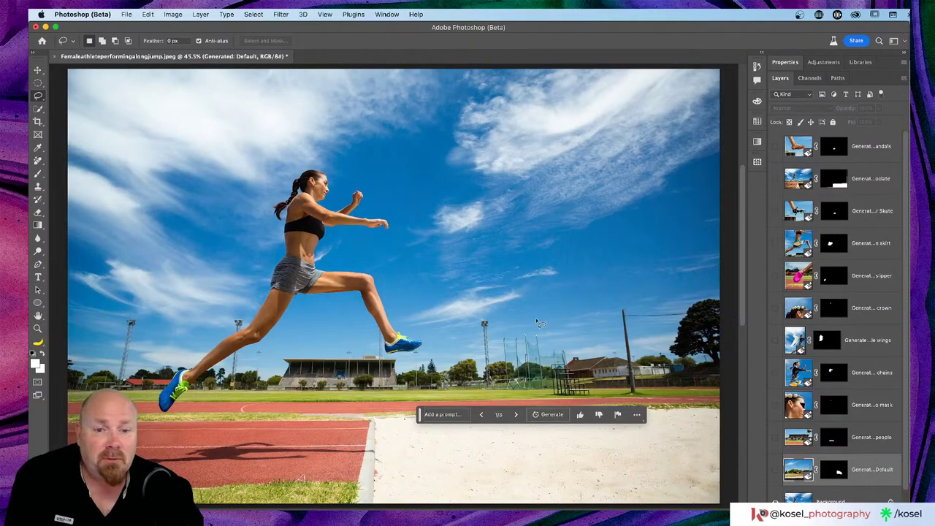
drag(421, 417, 488, 489)
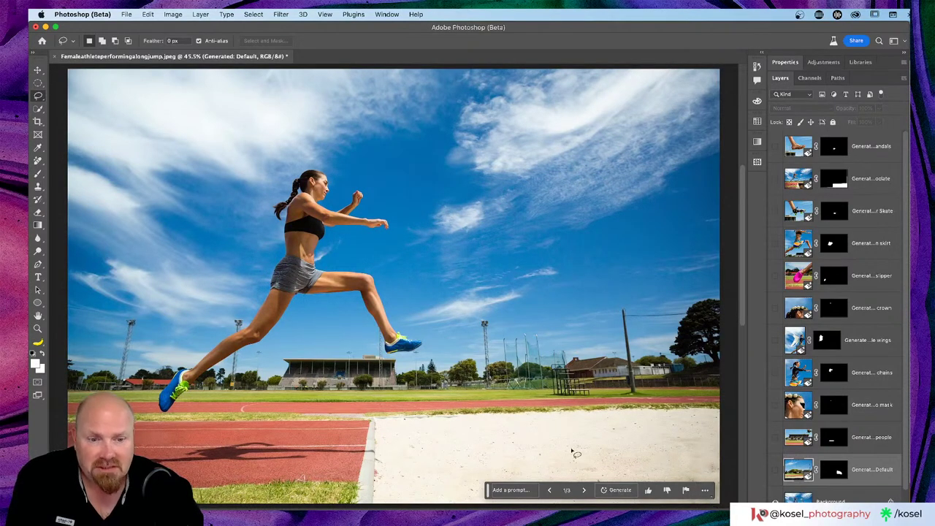
- Compare the sandal layer against the blue shoe, leaving the sandal hidden
click(775, 146)
scroll(331, 303, up, 10)
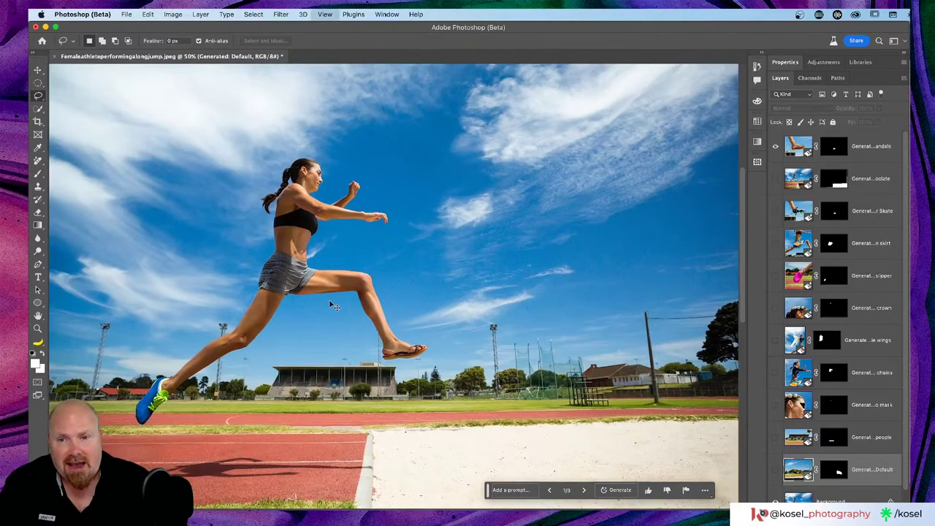
scroll(382, 322, down, 5)
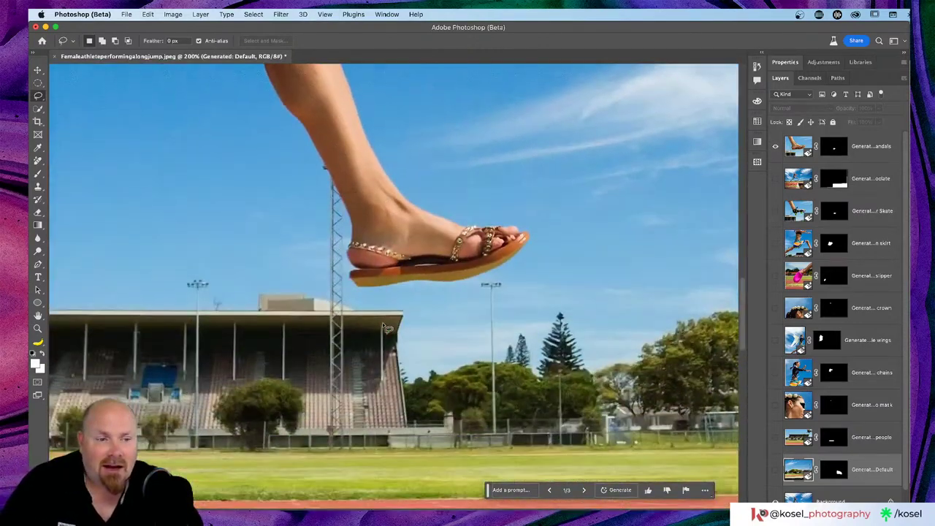
click(776, 147)
click(775, 147)
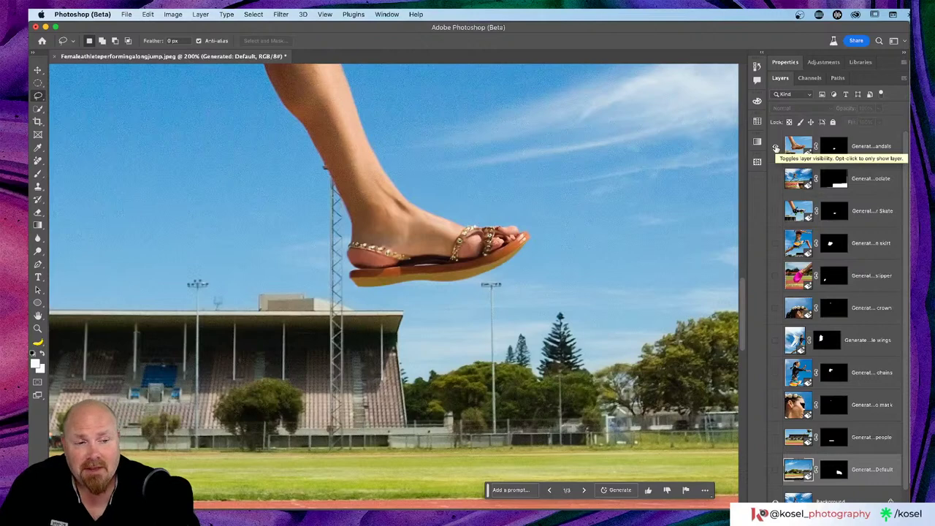
click(776, 147)
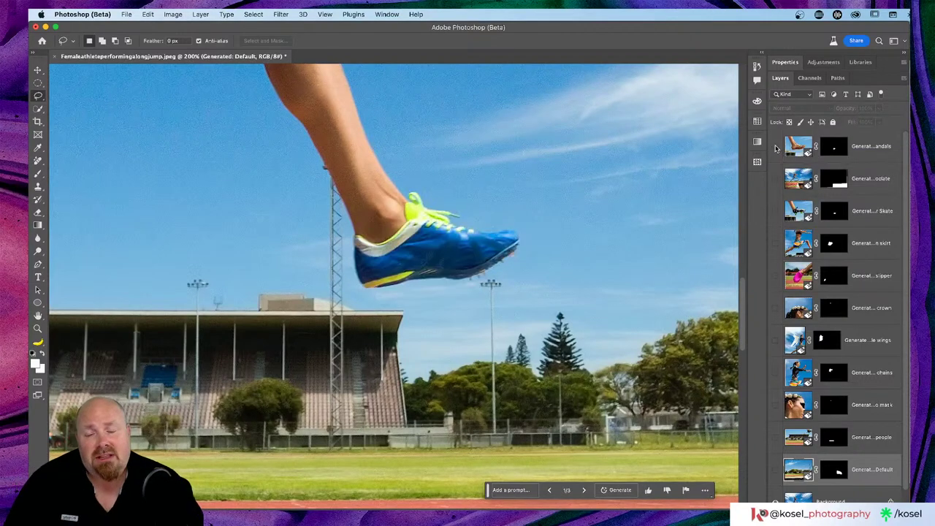
click(775, 147)
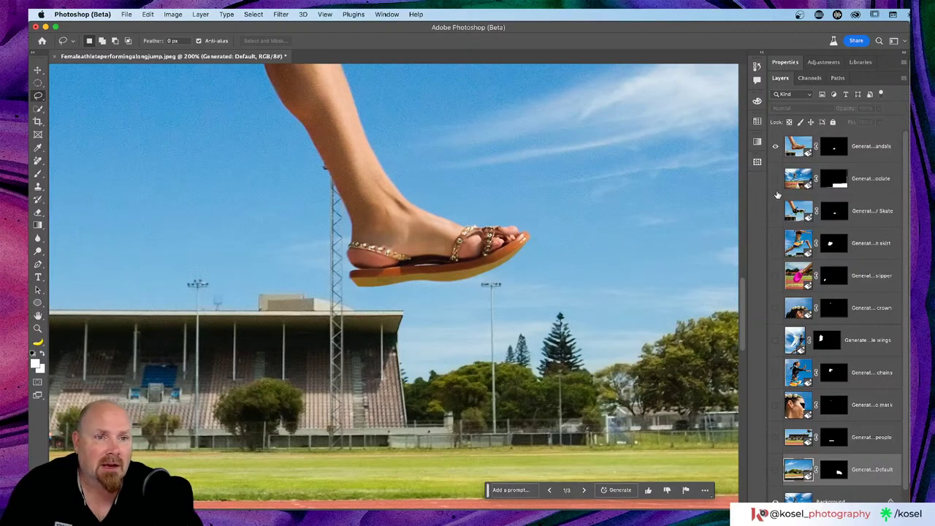
click(776, 147)
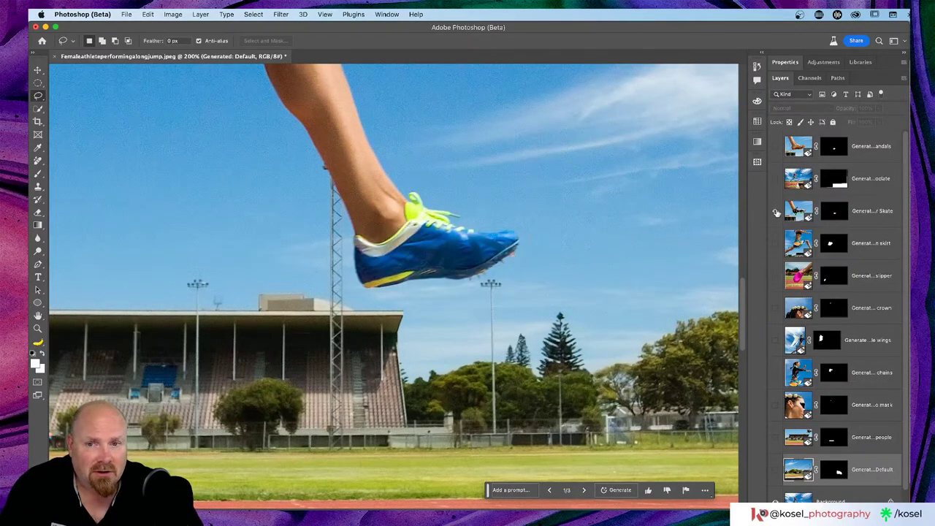
- Show the roller skate, pink slipper and chocolate pit layers, then zoom out
click(776, 211)
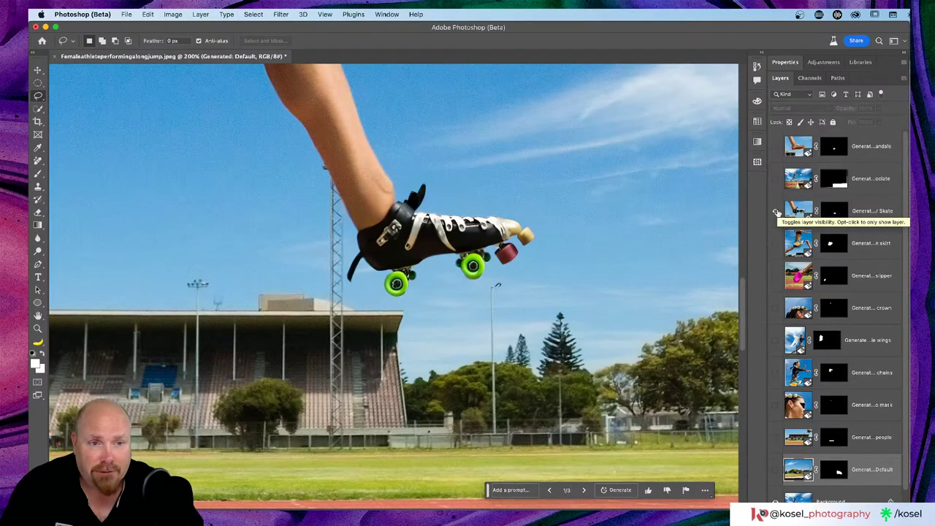
scroll(358, 262, left, 10)
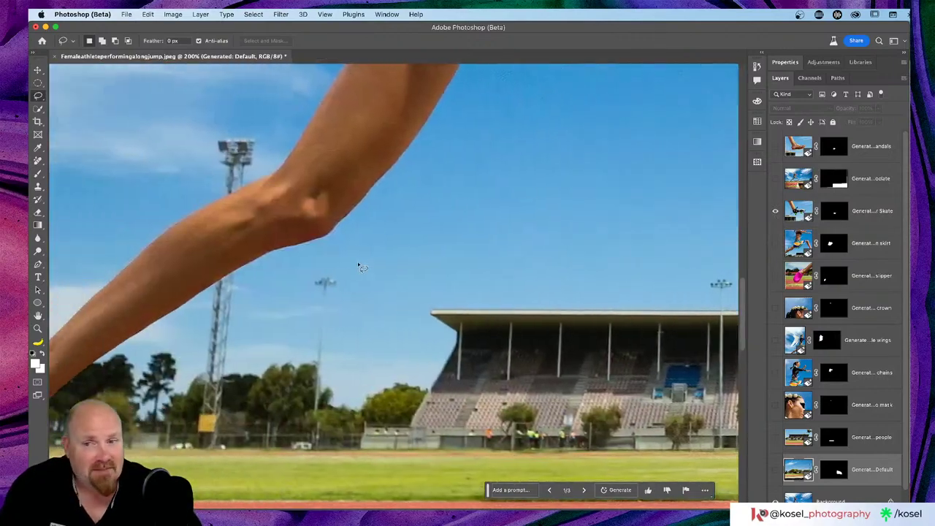
scroll(360, 266, left, 5)
scroll(526, 272, down, 4)
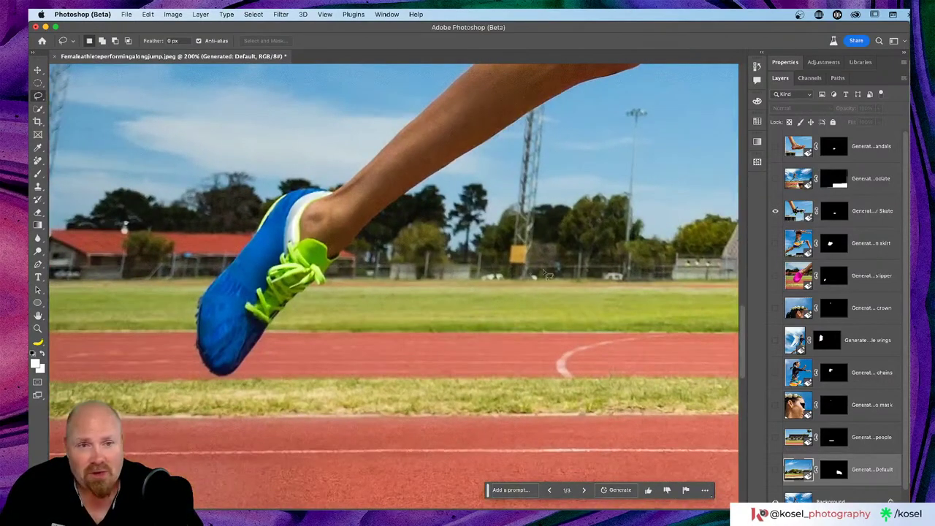
click(775, 276)
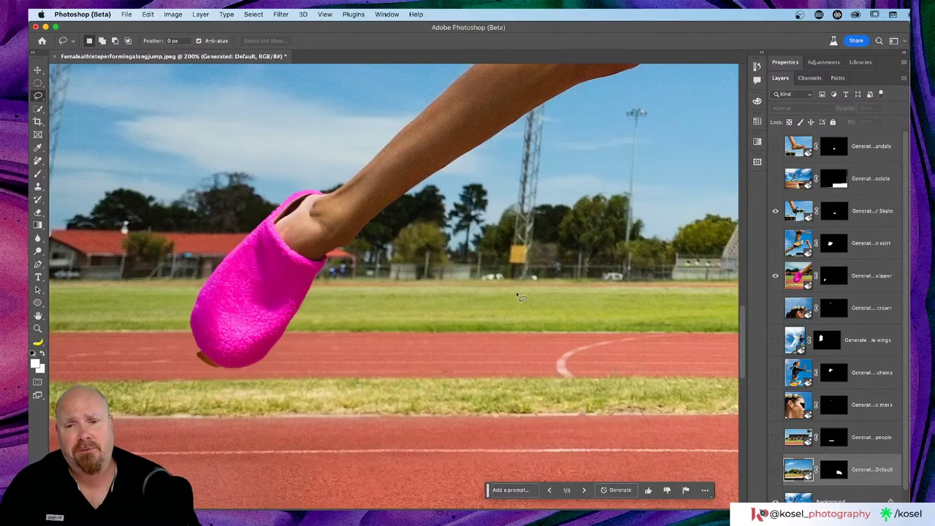
scroll(518, 296, down, 10)
scroll(520, 292, right, 10)
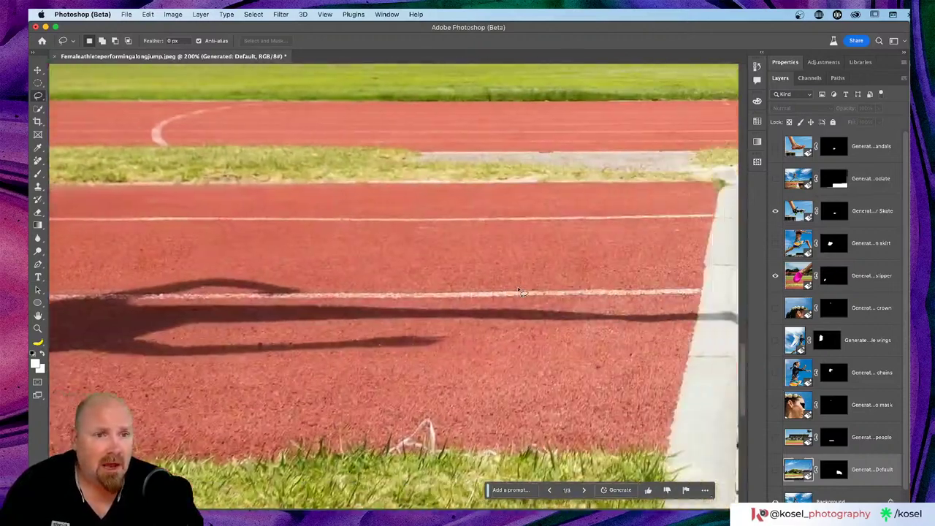
scroll(520, 292, right, 10)
scroll(520, 292, down, 5)
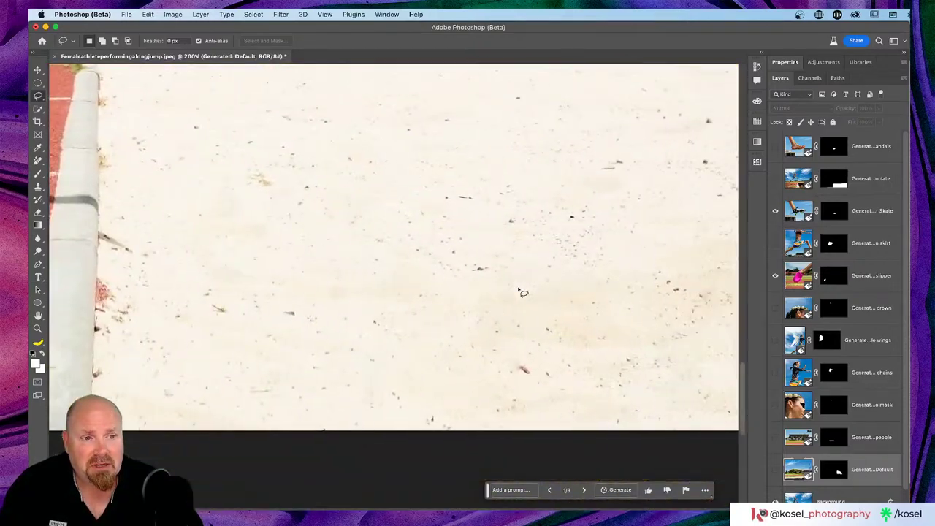
scroll(520, 292, up, 5)
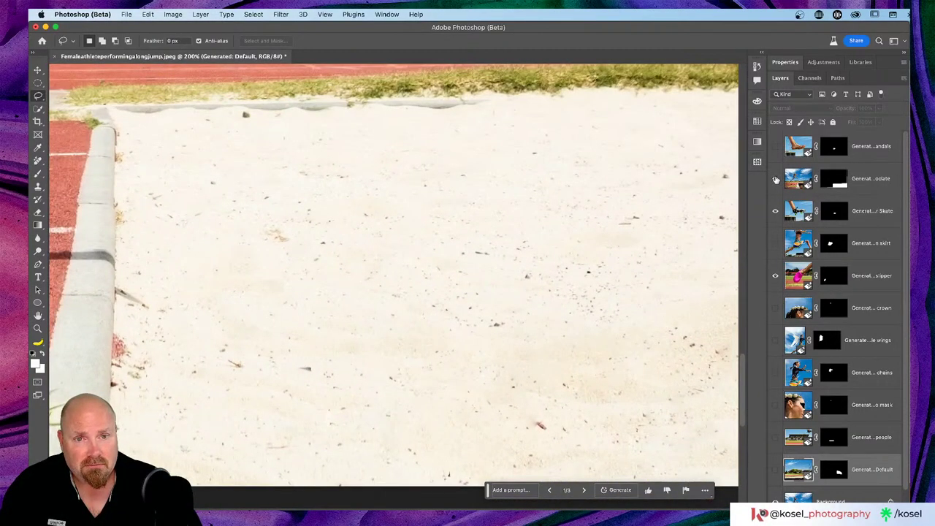
click(776, 178)
key(super+minus)
key(super+minus)
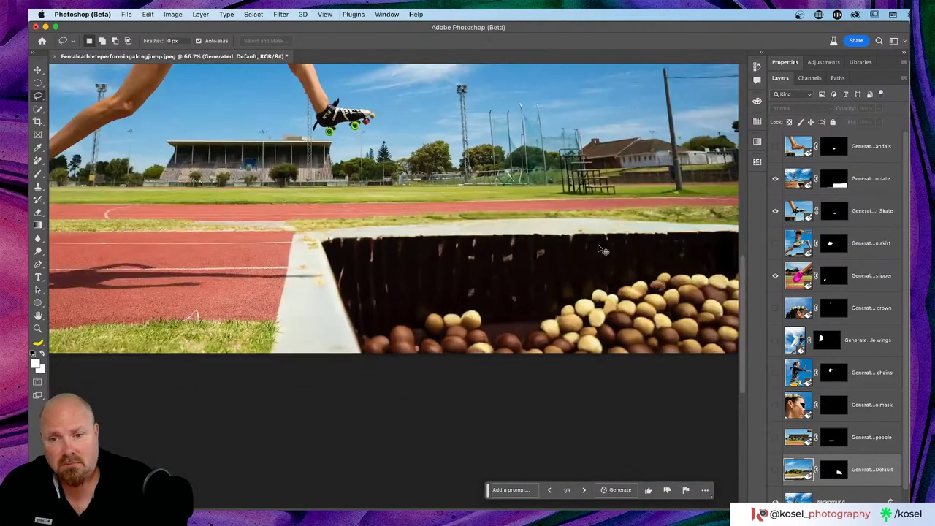
- Pan around the canvas and turn the rainbow-striped skirt layer back on
scroll(616, 241, right, 5)
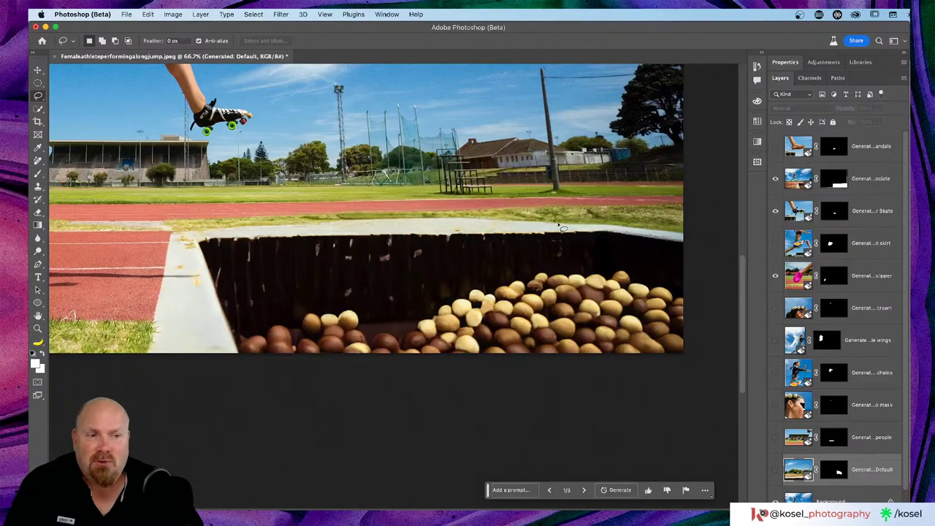
scroll(537, 237, left, 8)
scroll(537, 237, up, 5)
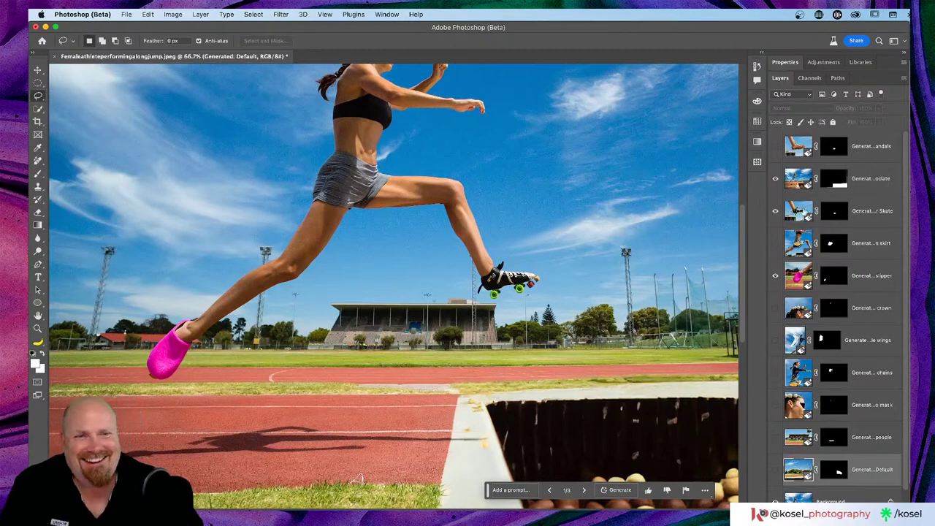
scroll(572, 231, up, 3)
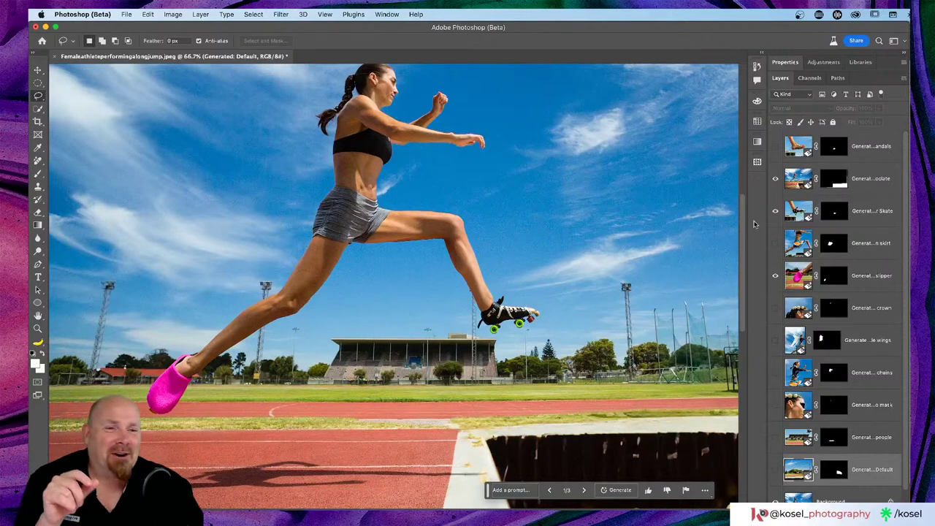
click(775, 244)
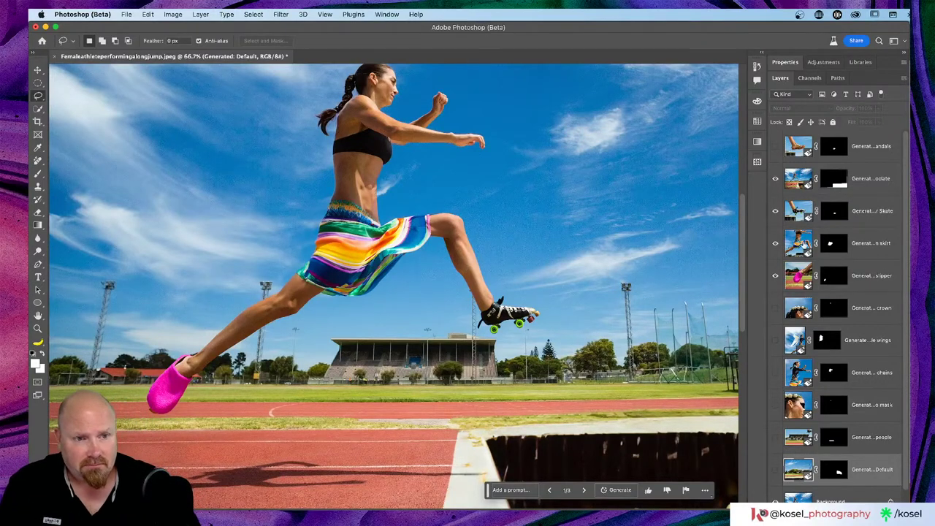
- Toggle the Generative 'skirt' layer on and off repeatedly, leaving the rainbow skirt hidden over the grey shorts
click(775, 243)
click(775, 243)
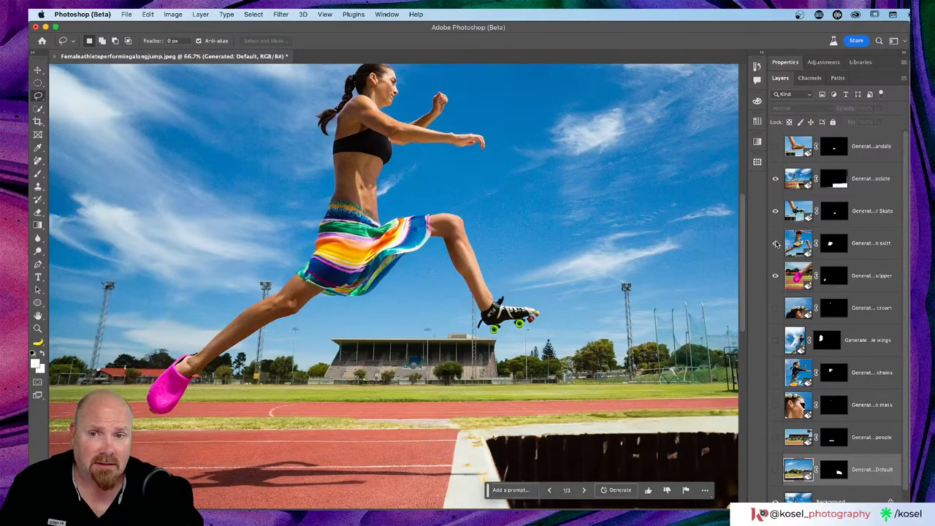
click(776, 243)
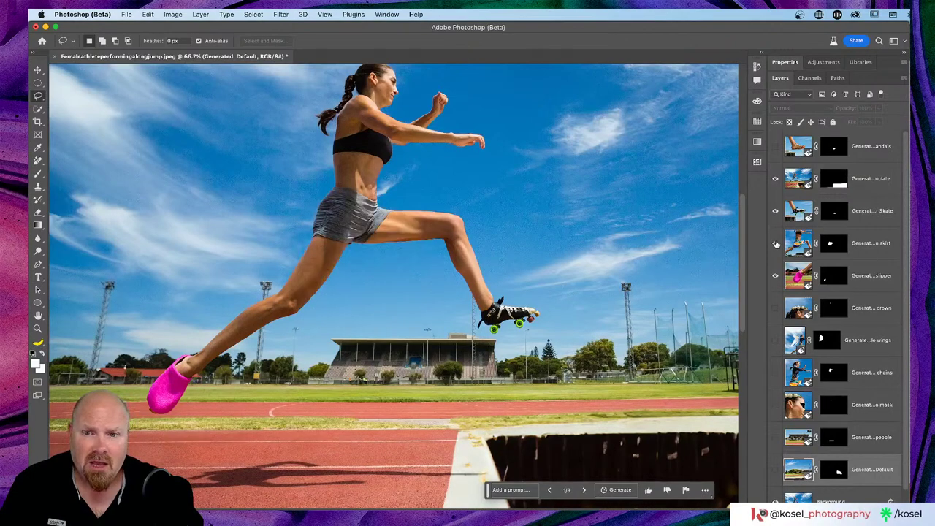
click(776, 244)
click(776, 243)
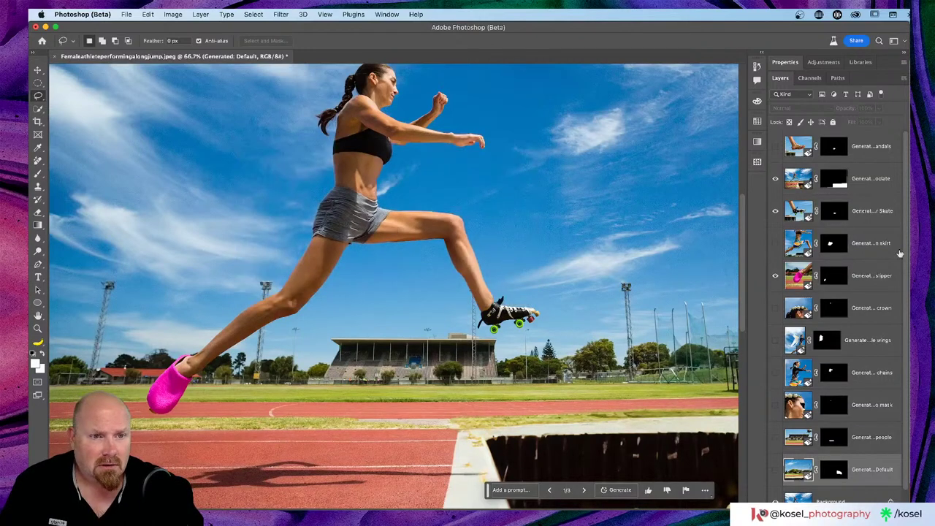
click(776, 244)
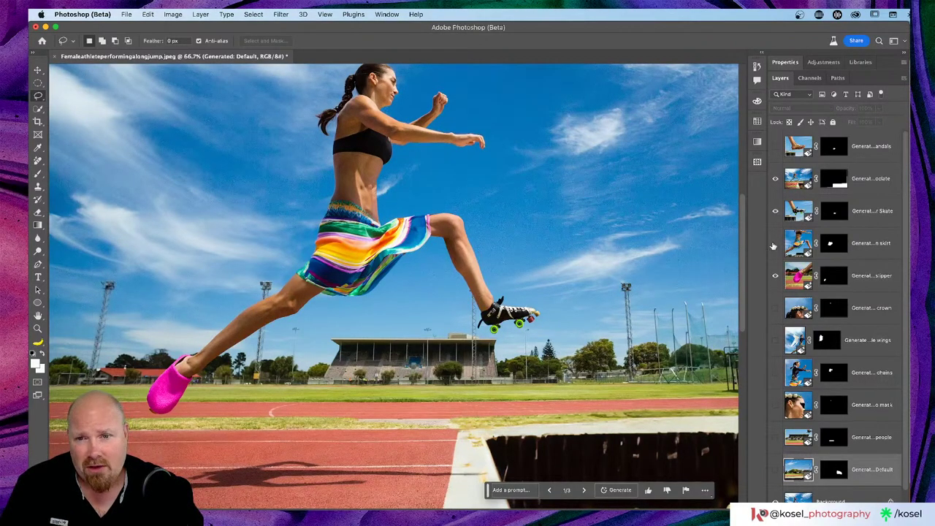
click(775, 244)
click(775, 244)
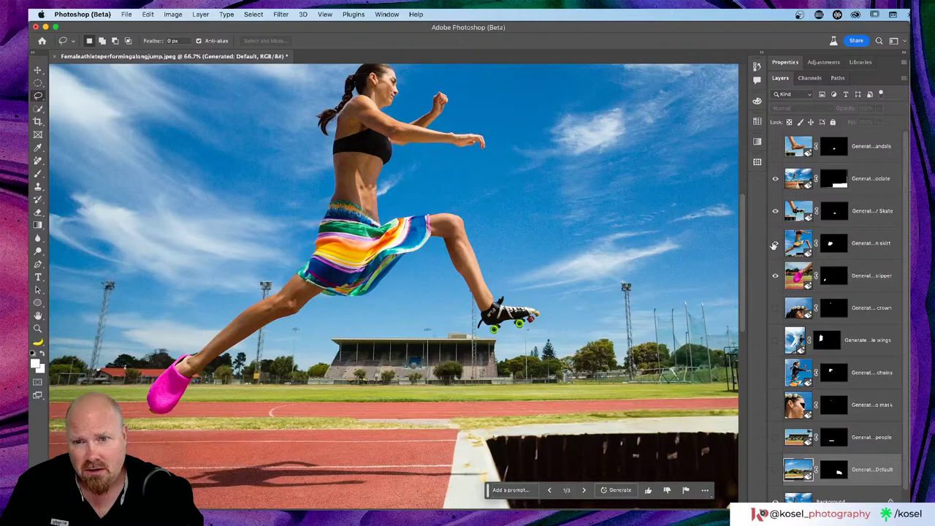
click(774, 244)
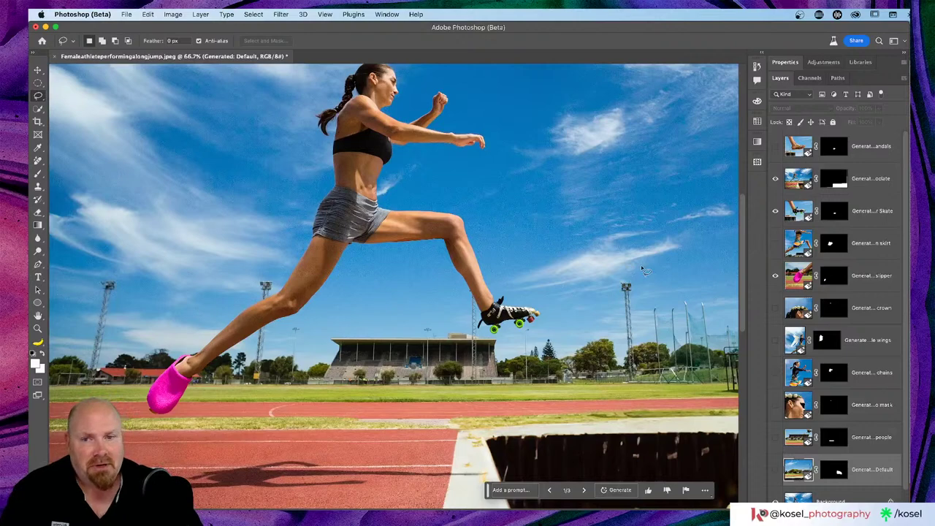
scroll(639, 278, up, 4)
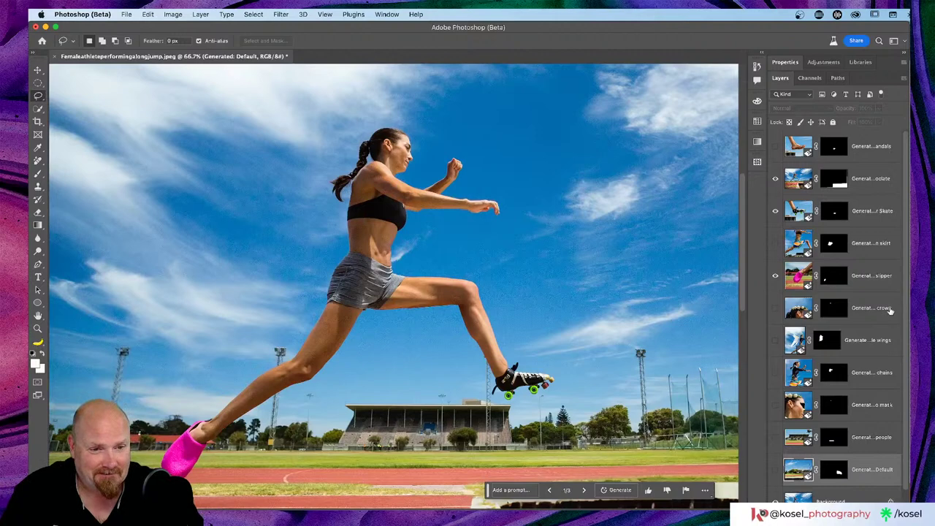
- Show the 'chains' dark jacket and compare it with the rainbow skirt shown and hidden
click(775, 373)
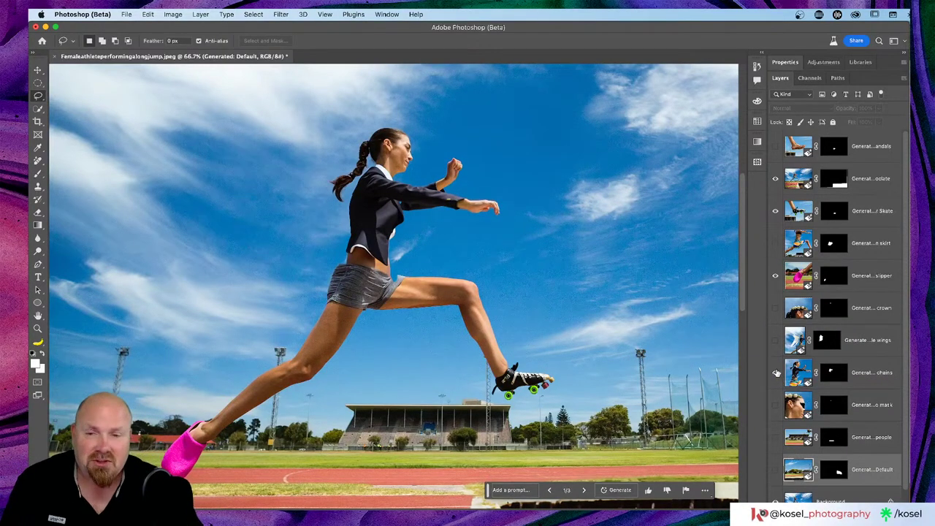
click(776, 243)
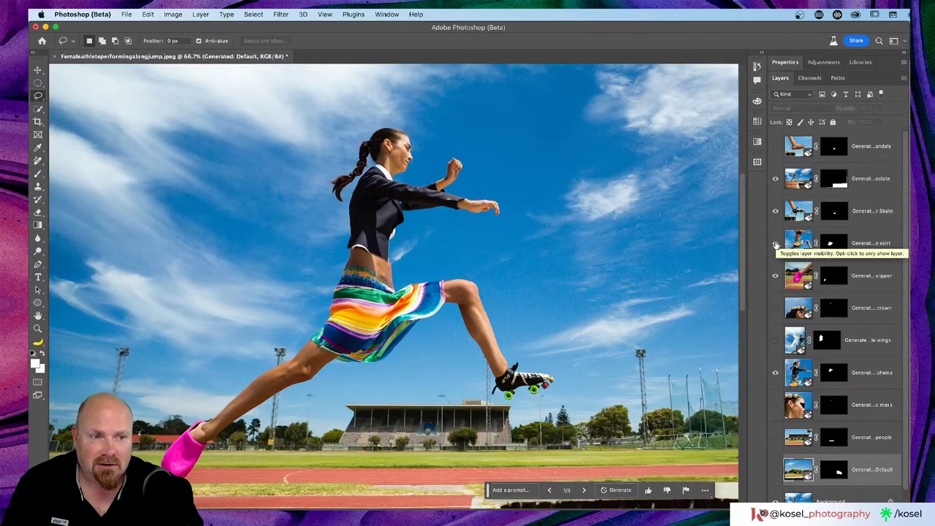
click(776, 243)
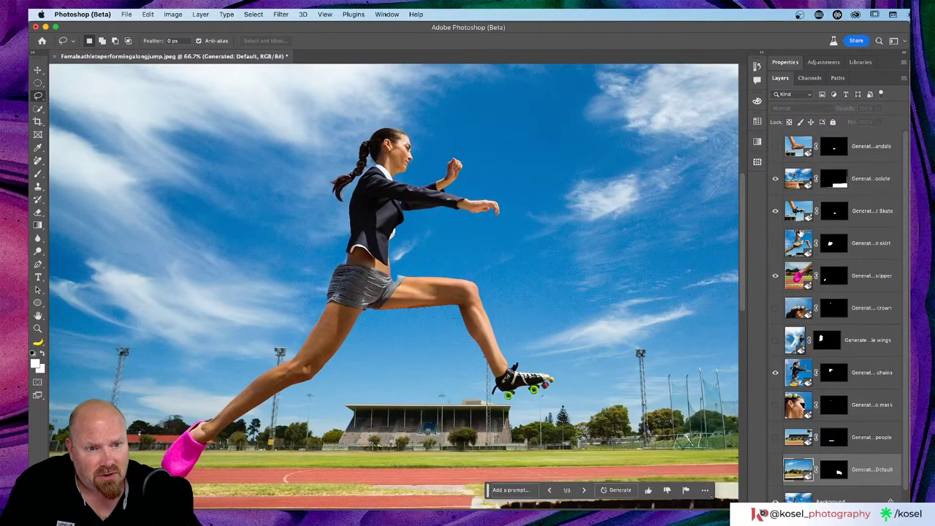
click(776, 243)
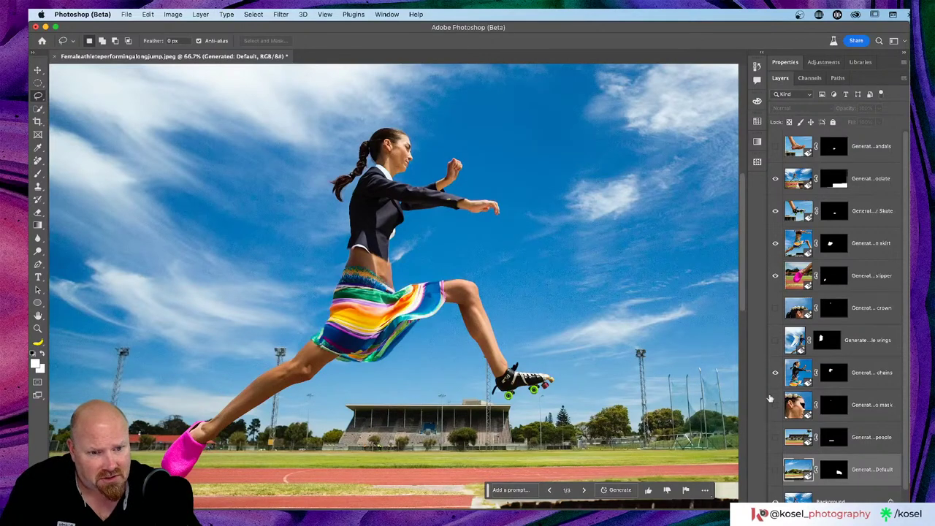
- Toggle the jacket off, on, and off again, leaving the rainbow skirt visible
click(775, 373)
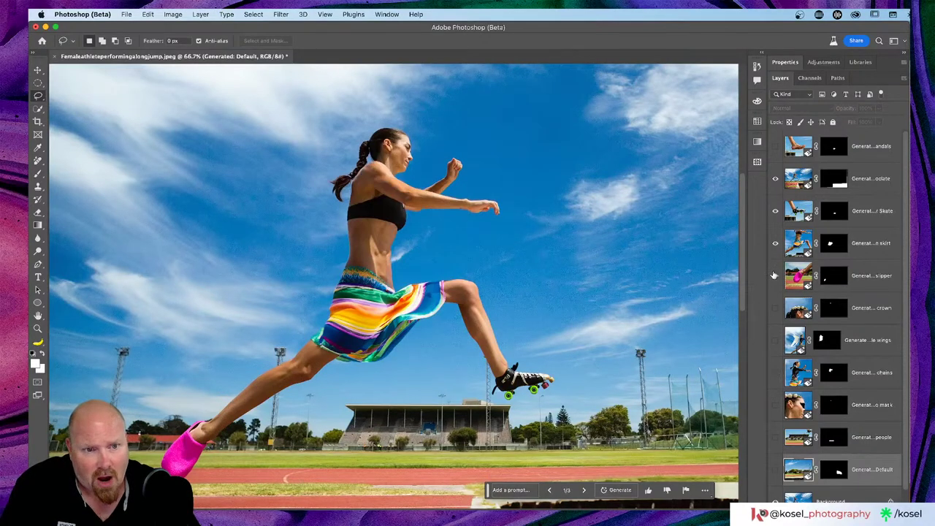
click(776, 372)
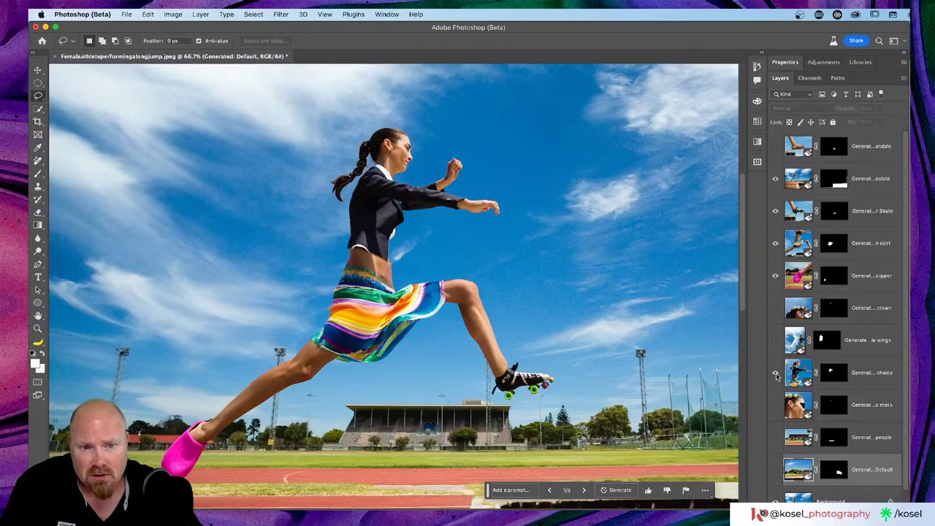
click(775, 373)
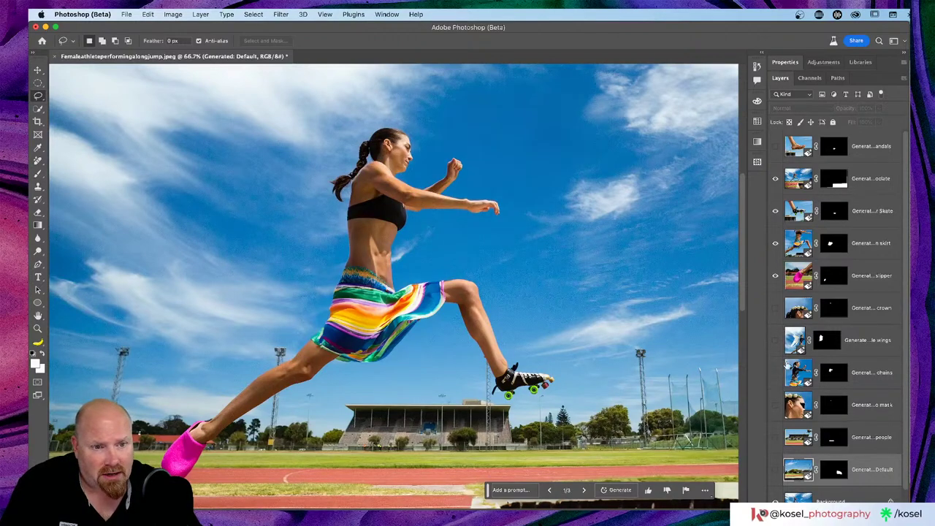
click(776, 243)
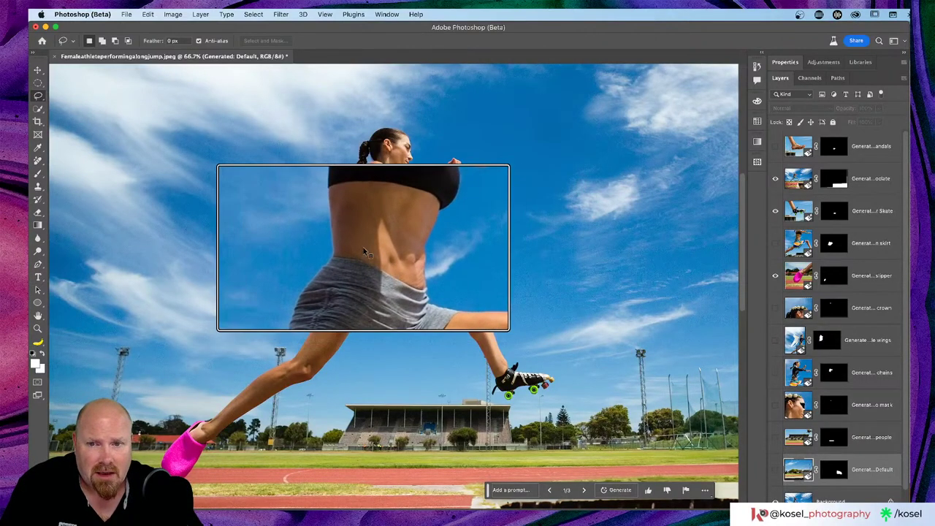
click(775, 243)
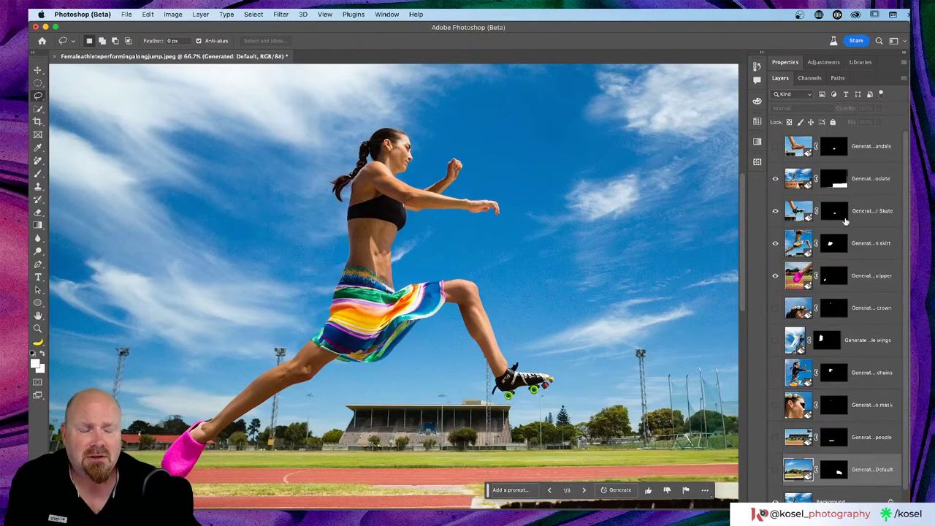
scroll(845, 220, down, 1)
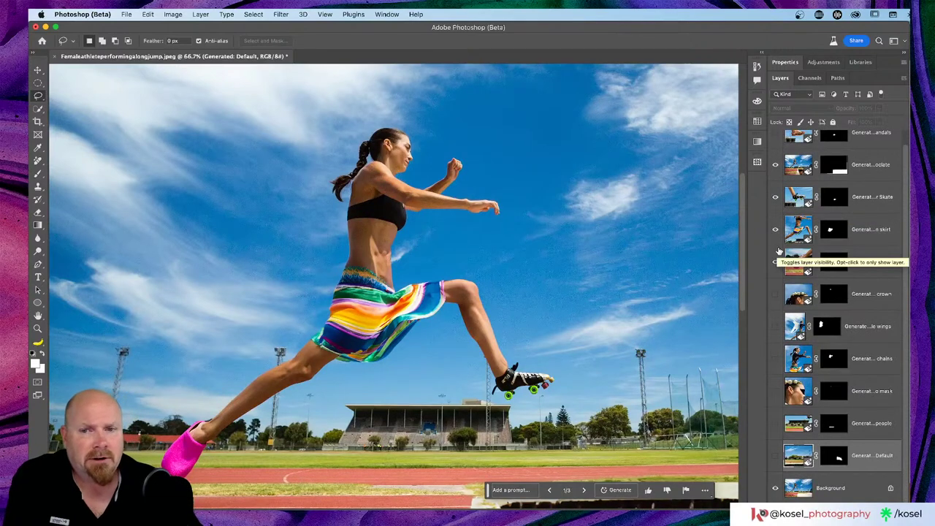
- Turn the 'chains' jacket and flower crown Generative layers back on
click(776, 358)
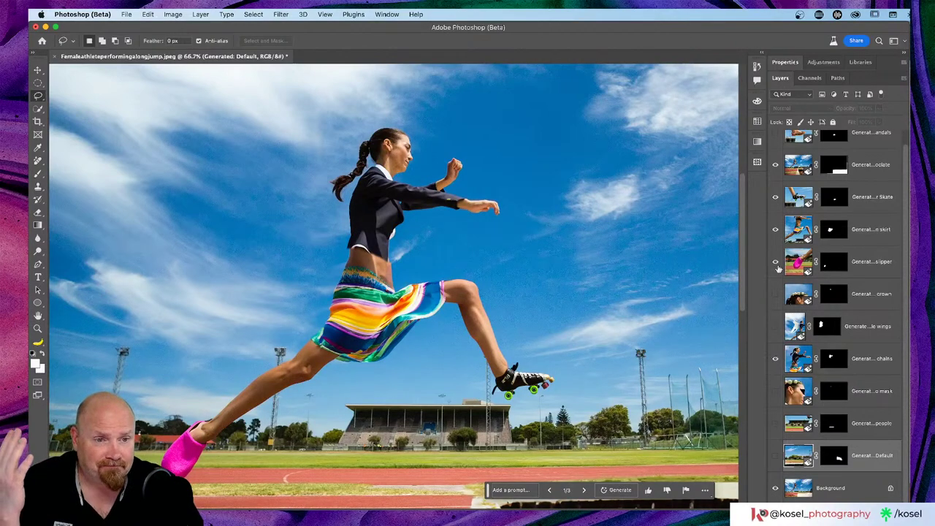
click(777, 295)
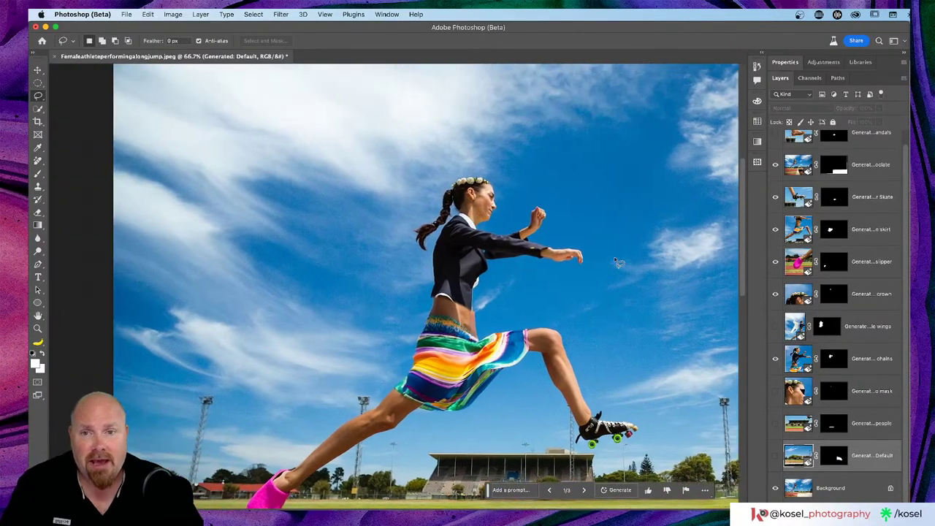
scroll(618, 261, up, 3)
scroll(618, 261, up, 2)
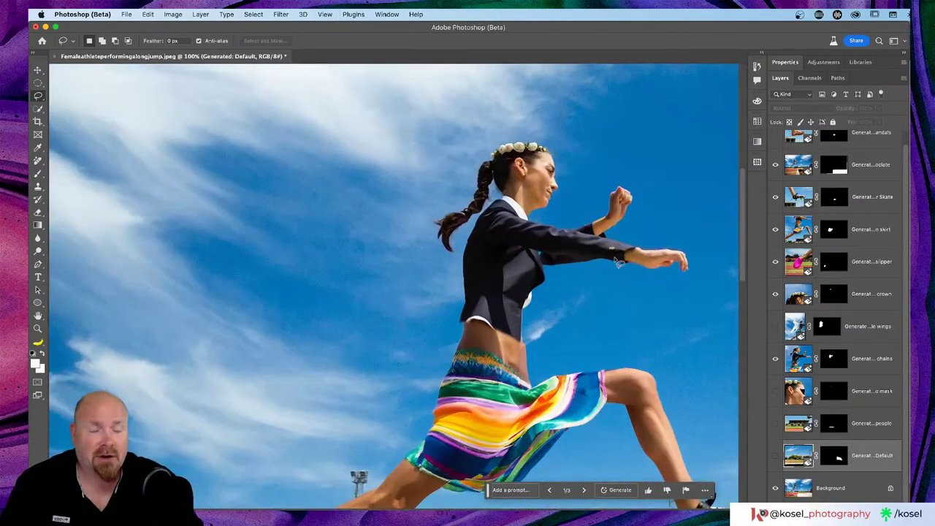
scroll(516, 245, down, 5)
scroll(516, 245, right, 3)
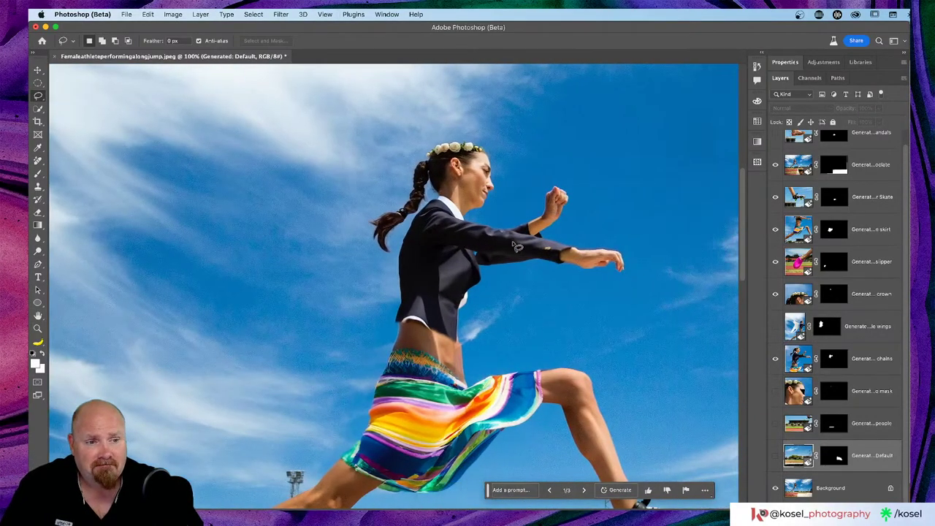
scroll(515, 245, up, 1)
scroll(516, 245, right, 2)
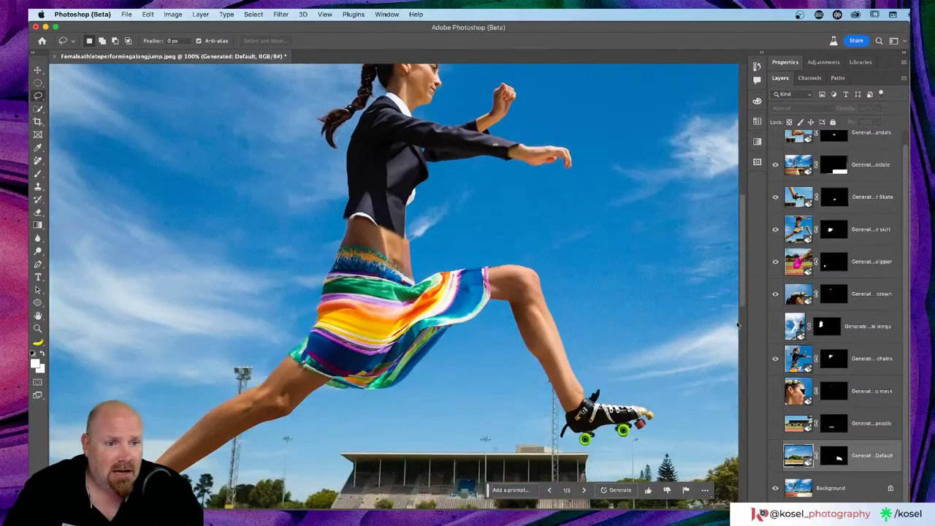
- Reveal the dark eye mask and white wings layers, then zoom out to 50%
click(775, 390)
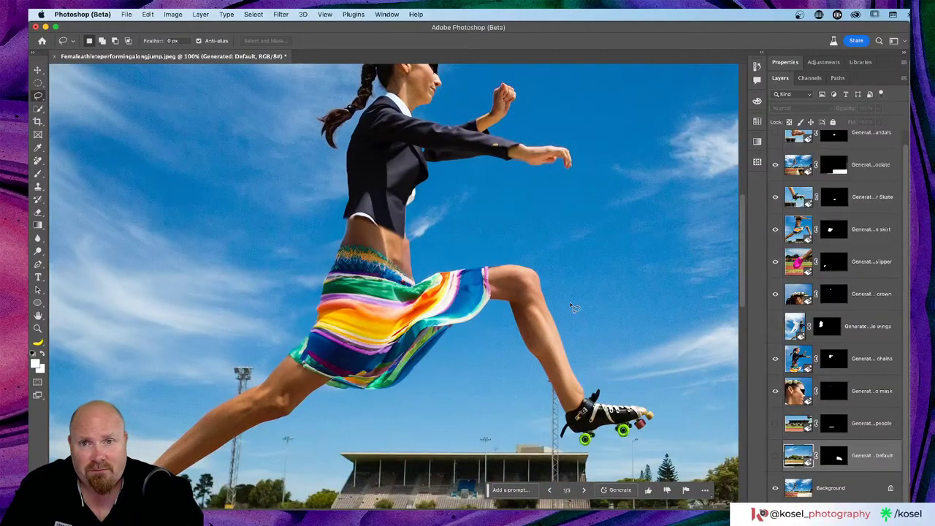
scroll(569, 301, up, 10)
scroll(574, 307, left, 2)
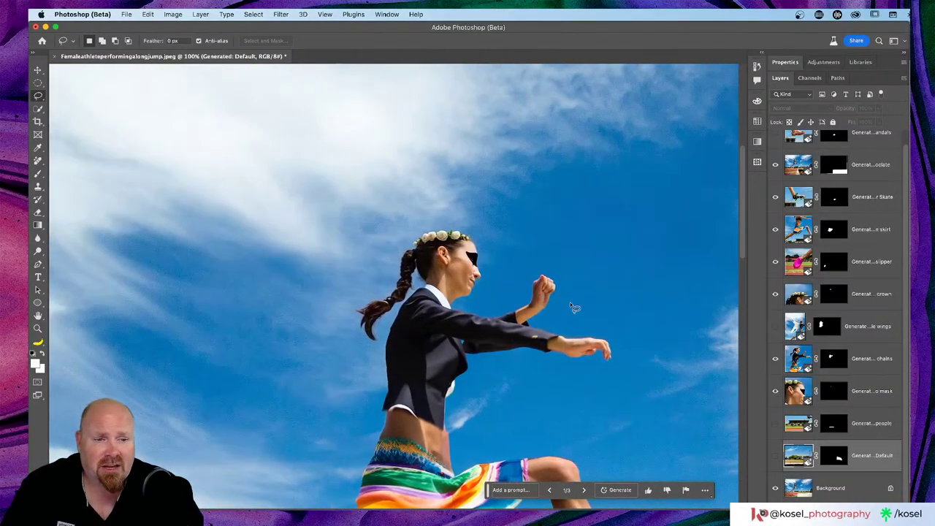
click(775, 326)
scroll(657, 293, down, 4)
scroll(657, 294, left, 5)
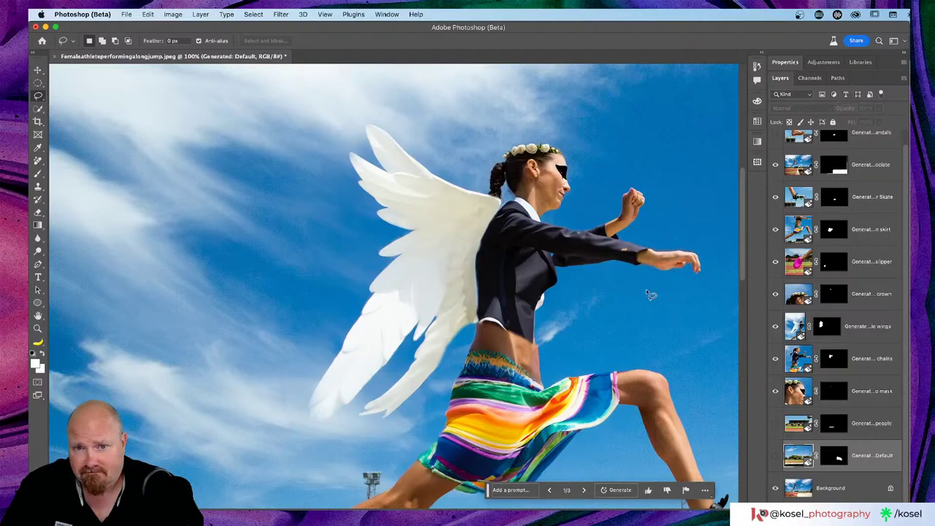
scroll(645, 289, right, 3)
key(super+minus)
key(super+minus)
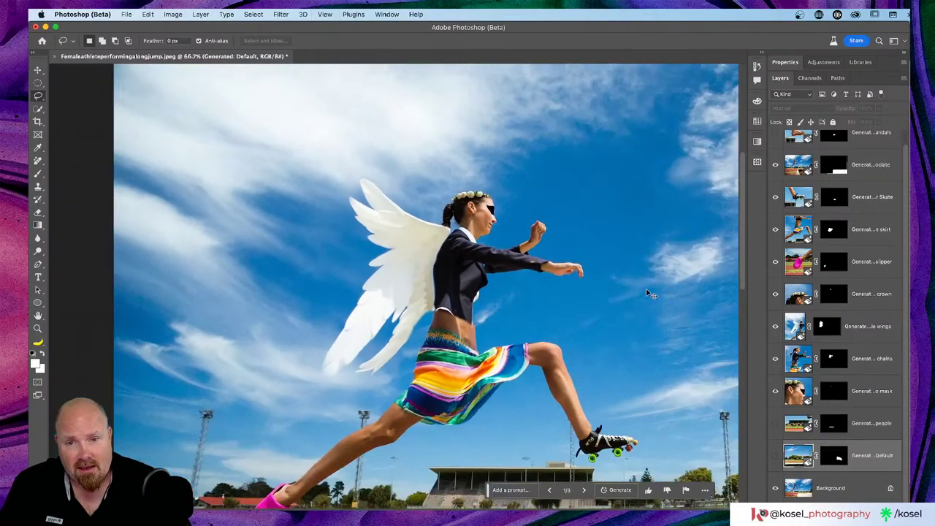
scroll(623, 315, down, 5)
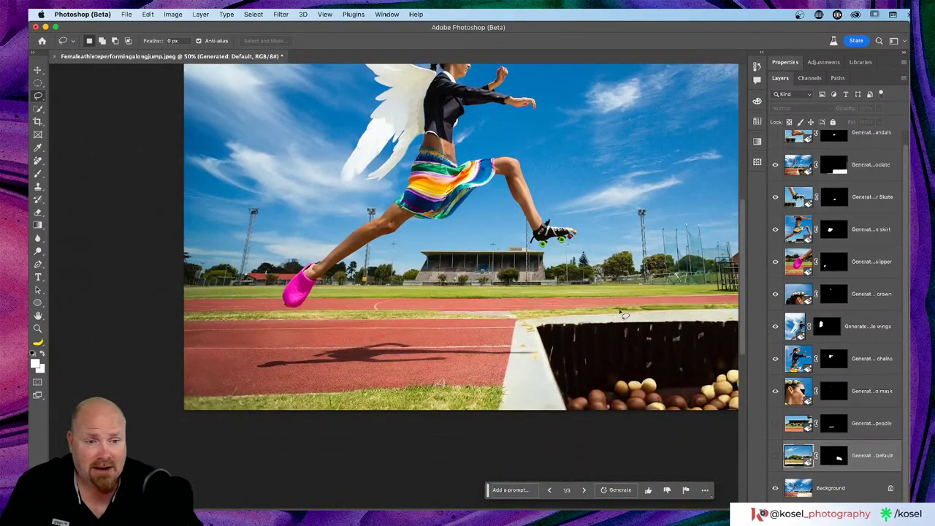
- Show the generated spectators layer, comparing the grandstand with and without the crowd
click(775, 423)
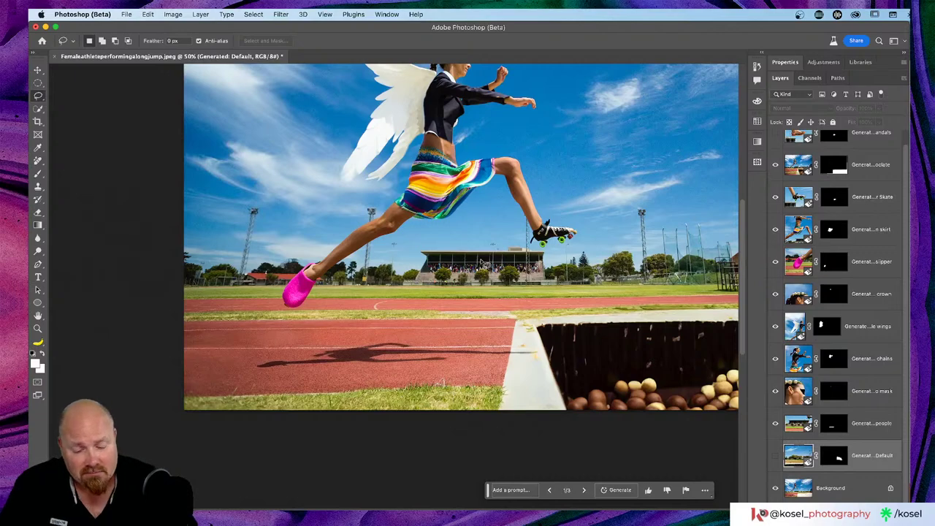
scroll(485, 265, up, 4)
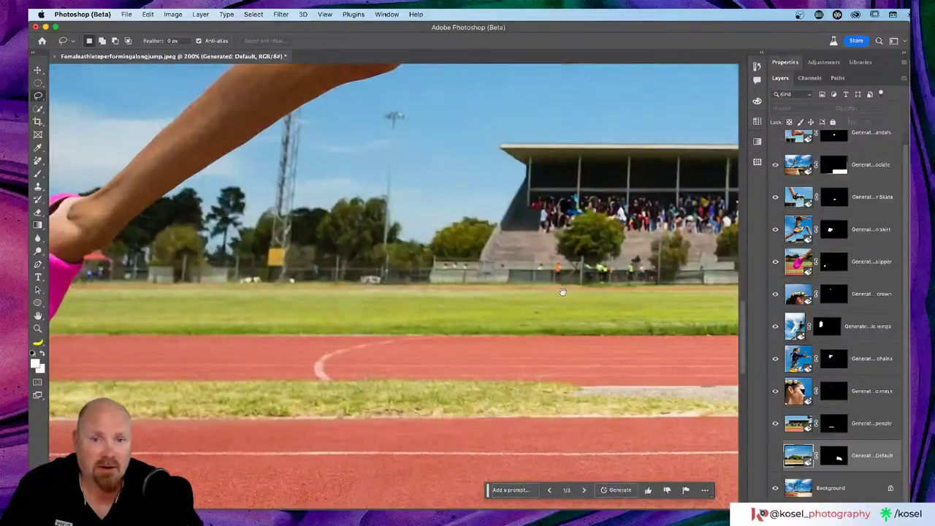
drag(563, 292, 254, 321)
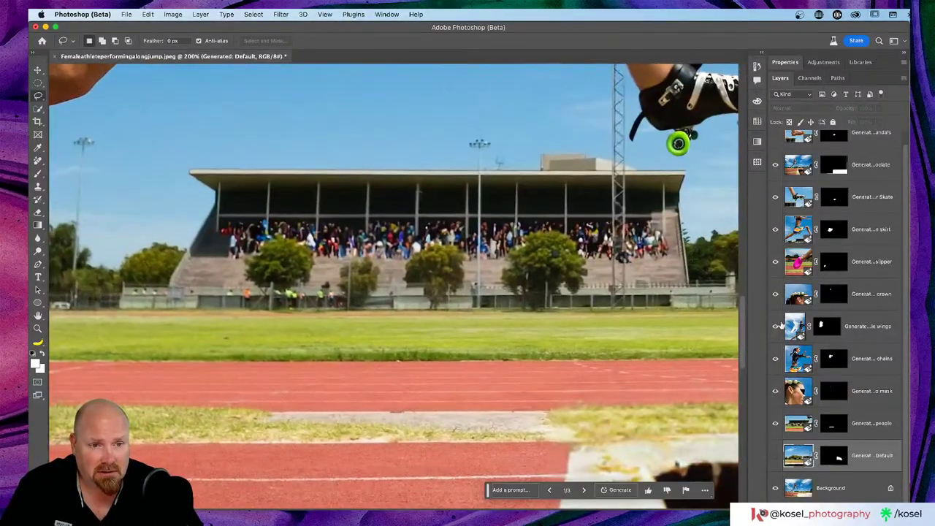
click(775, 423)
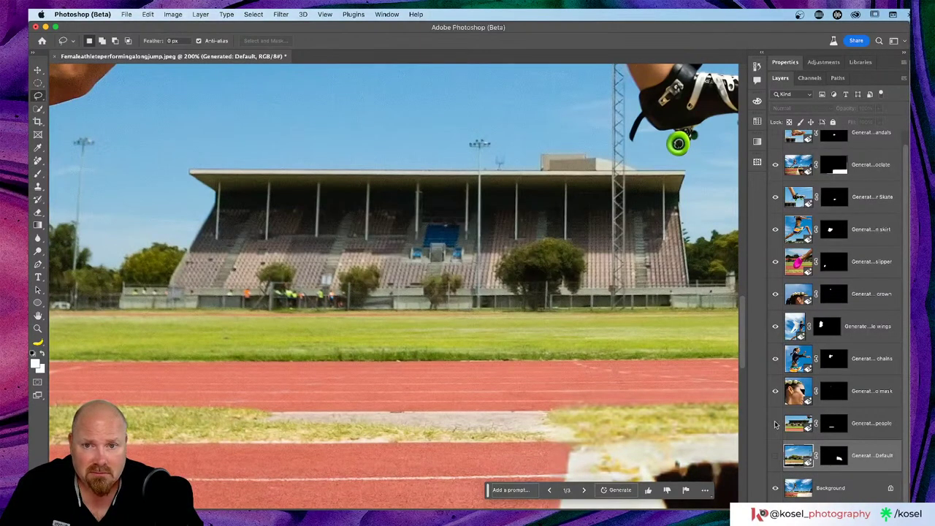
click(775, 423)
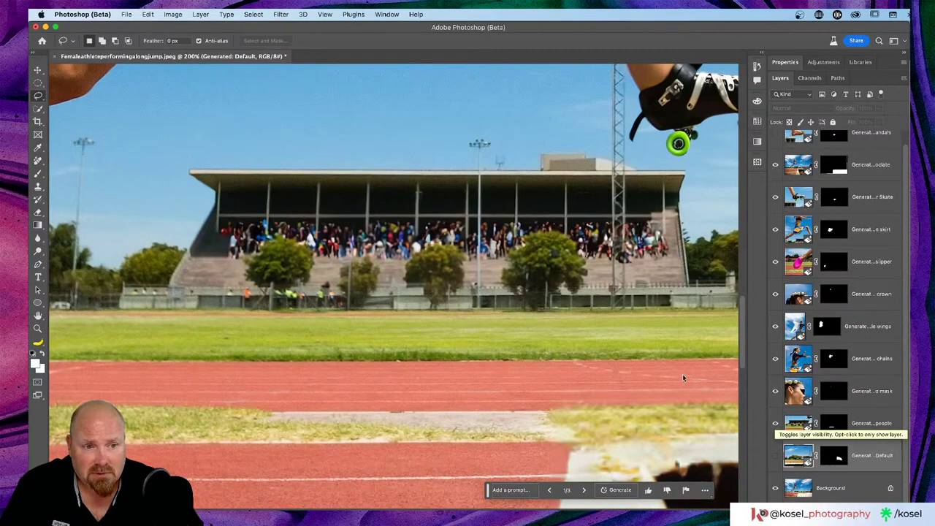
- Zoom out and turn on the Generative Default layer so trees fill right of the grandstand
drag(596, 359, 434, 310)
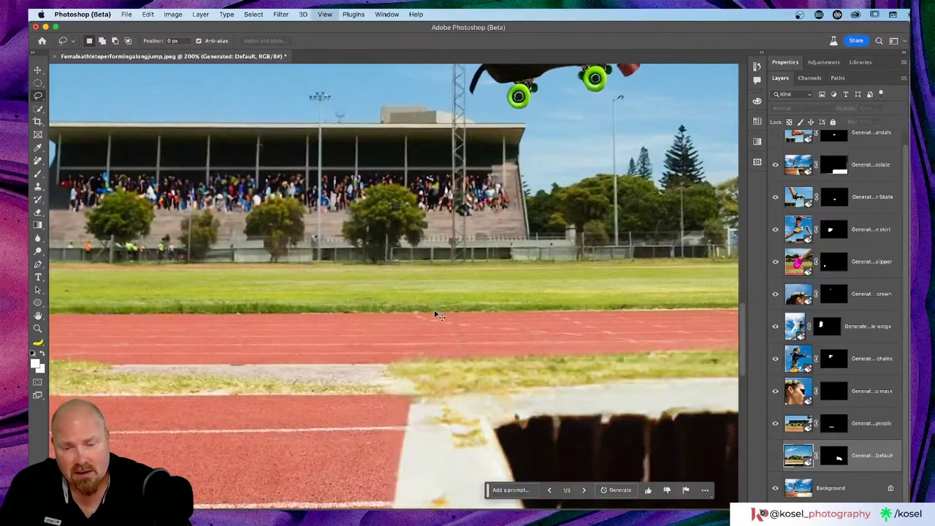
key(super+minus)
key(super+minus)
key(super+minus)
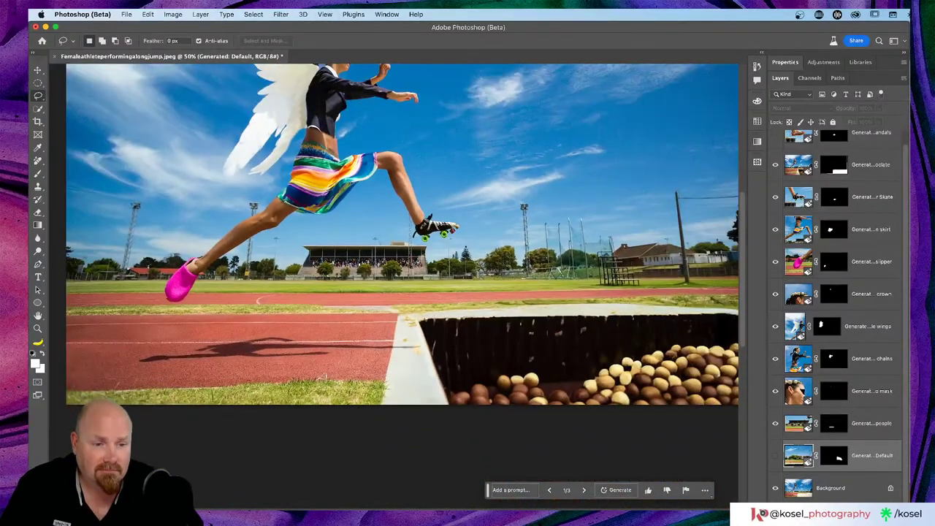
click(775, 456)
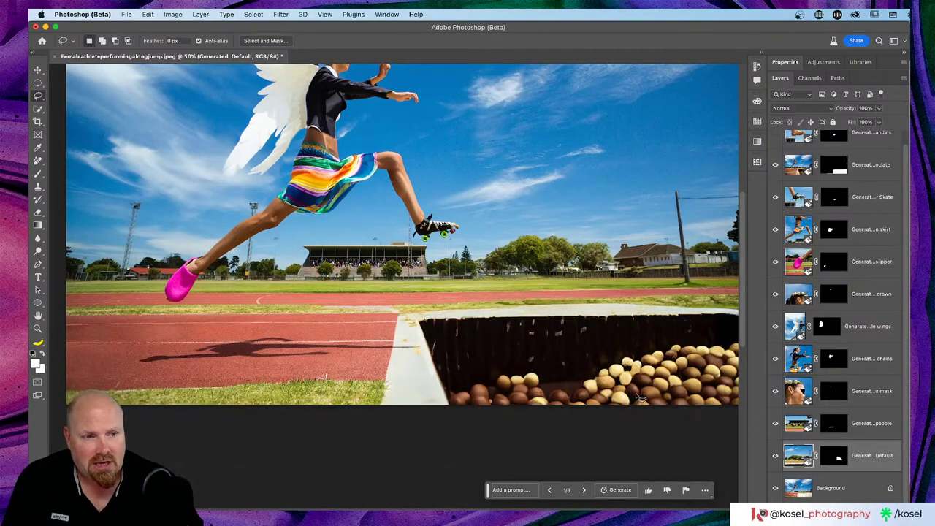
scroll(551, 350, up, 3)
scroll(552, 351, up, 3)
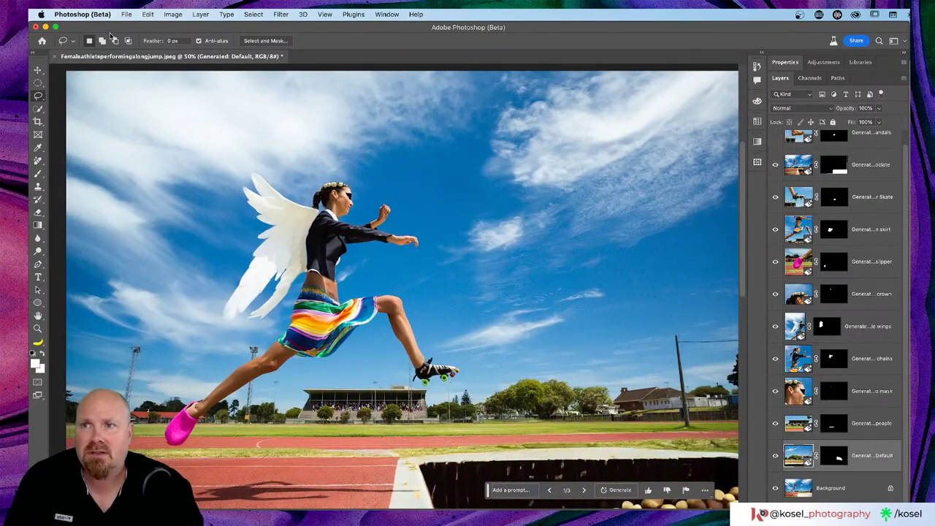
click(127, 14)
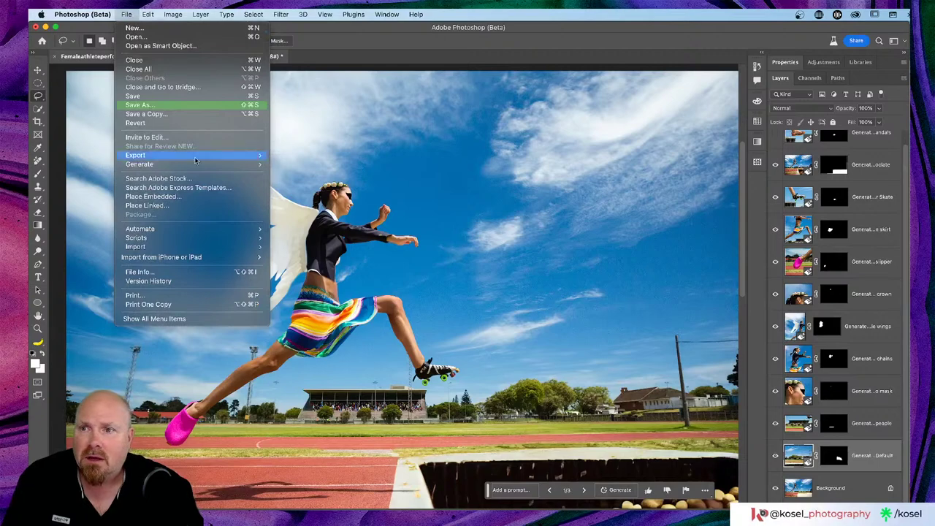
mouse_move(151, 16)
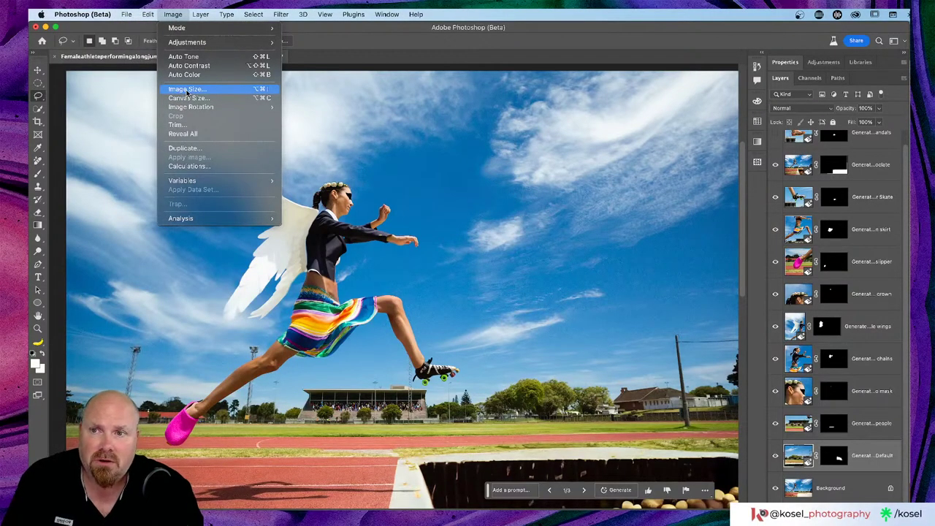
click(187, 89)
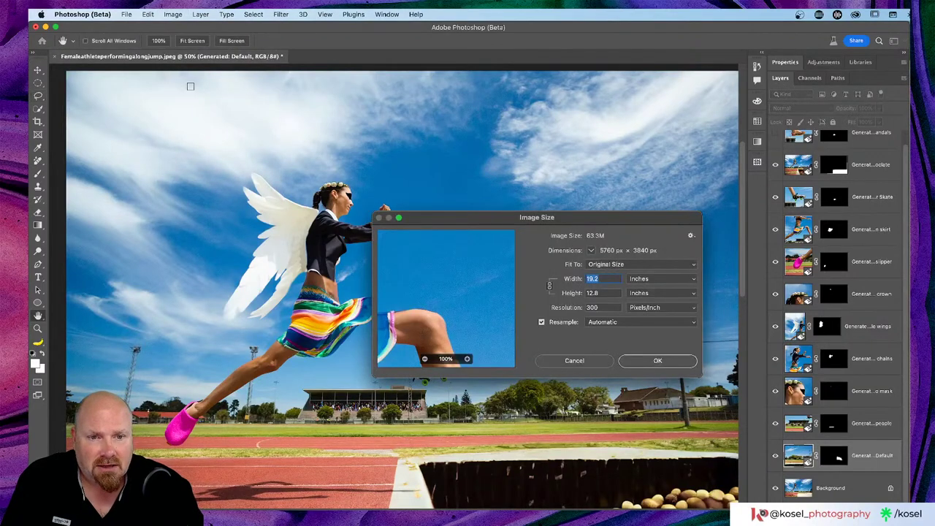
click(693, 278)
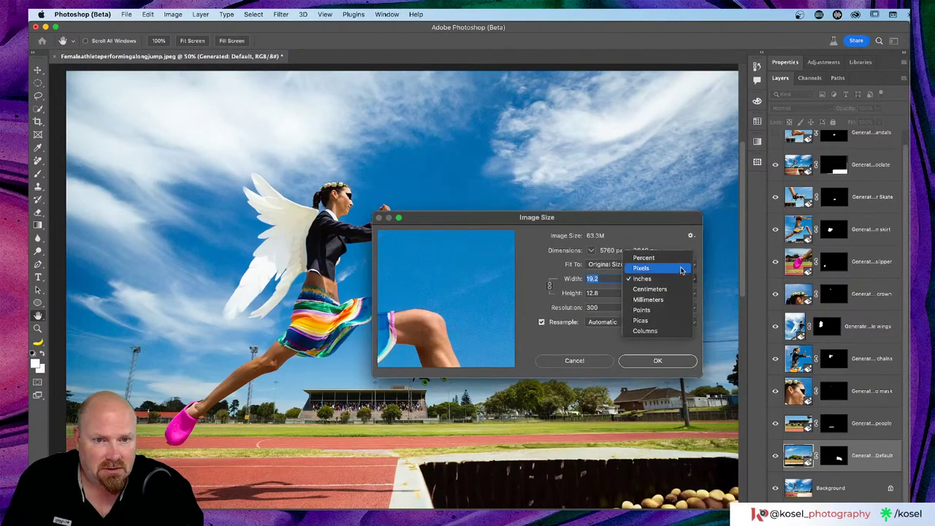
click(663, 269)
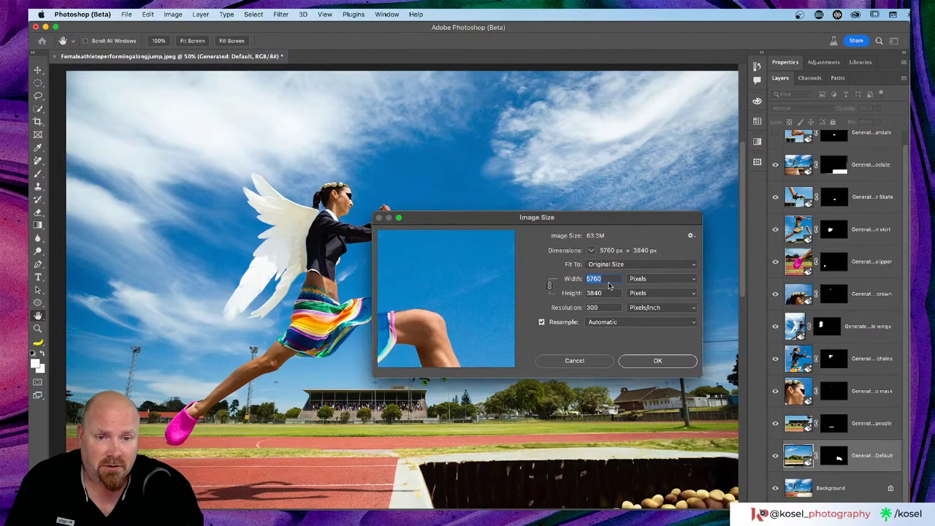
click(583, 362)
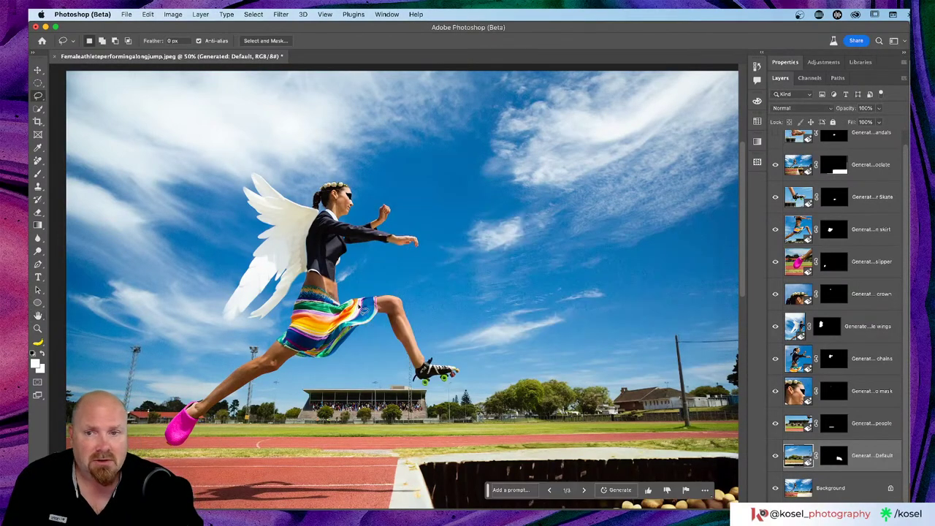
scroll(342, 249, left, 5)
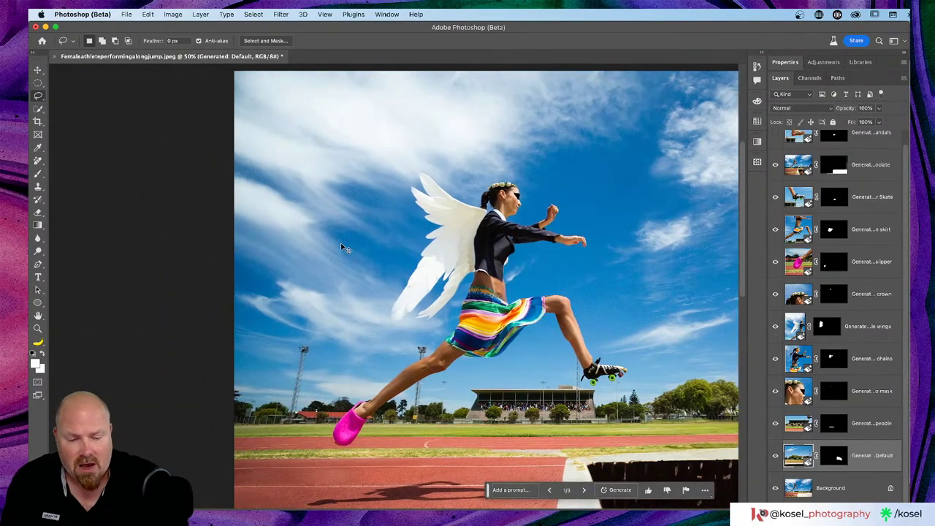
key(super+equal)
key(super+equal)
key(super+equal)
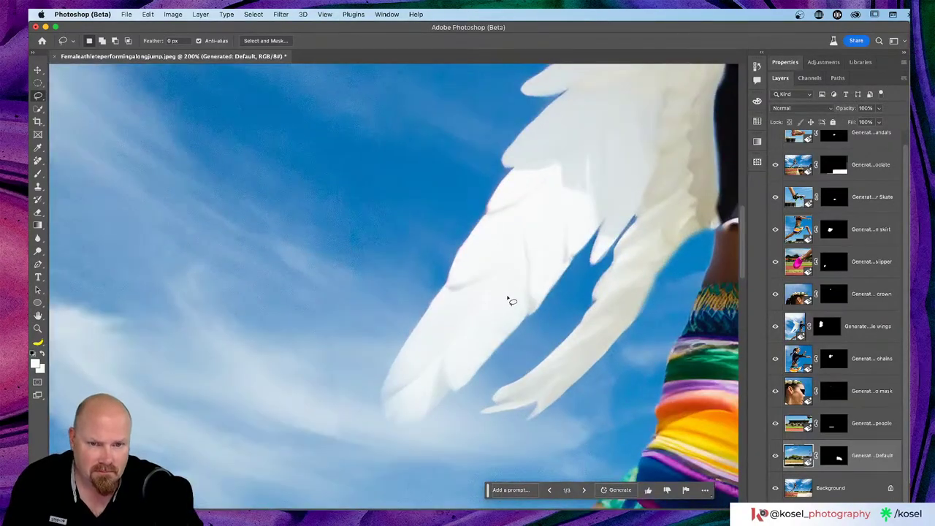
scroll(509, 299, down, 5)
scroll(509, 299, right, 5)
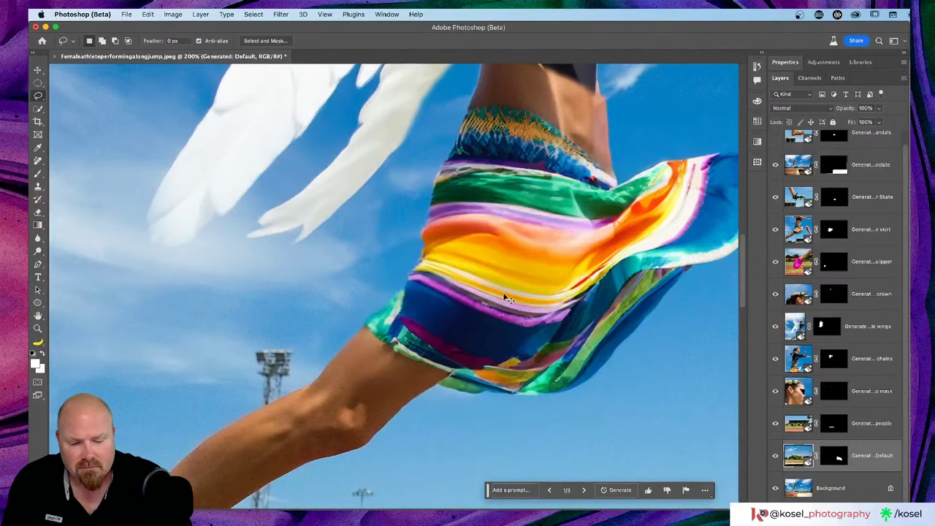
key(super+equal)
key(super+equal)
key(super+equal)
key(super+equal)
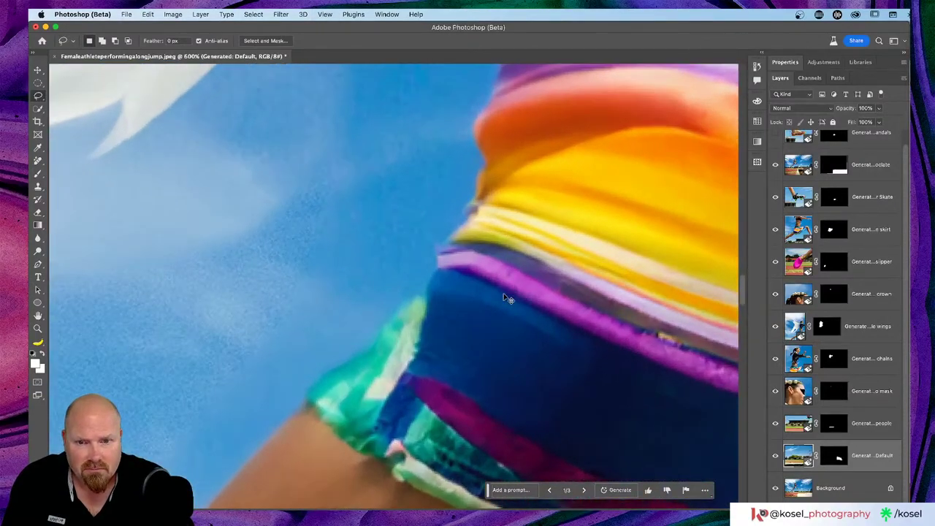
key(super+equal)
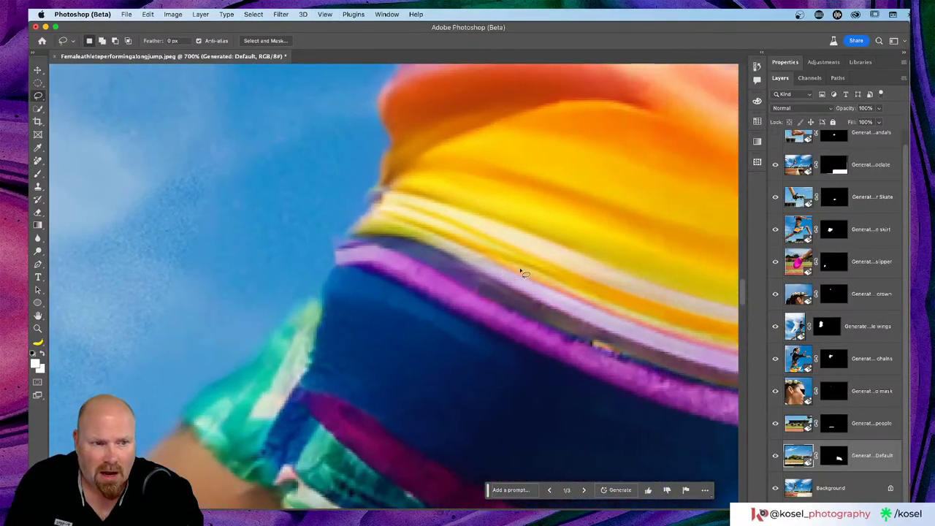
scroll(520, 272, right, 8)
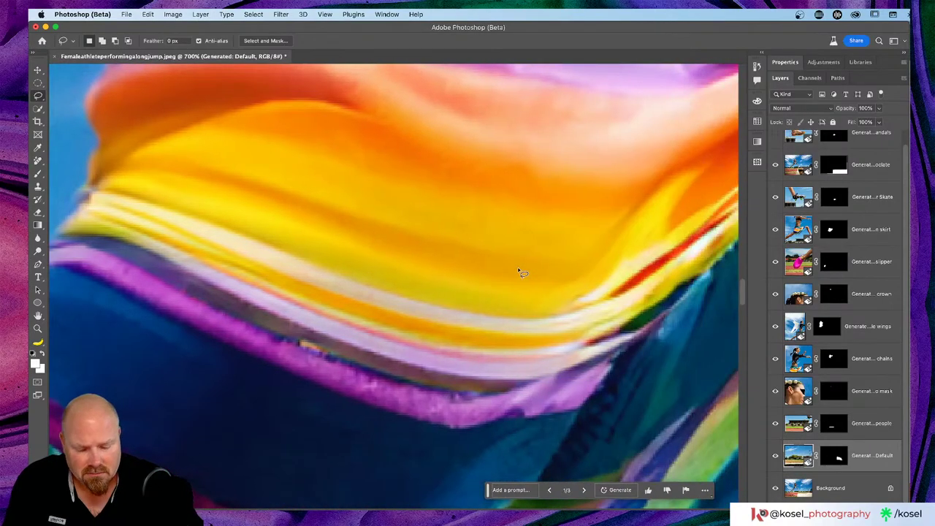
scroll(520, 273, left, 8)
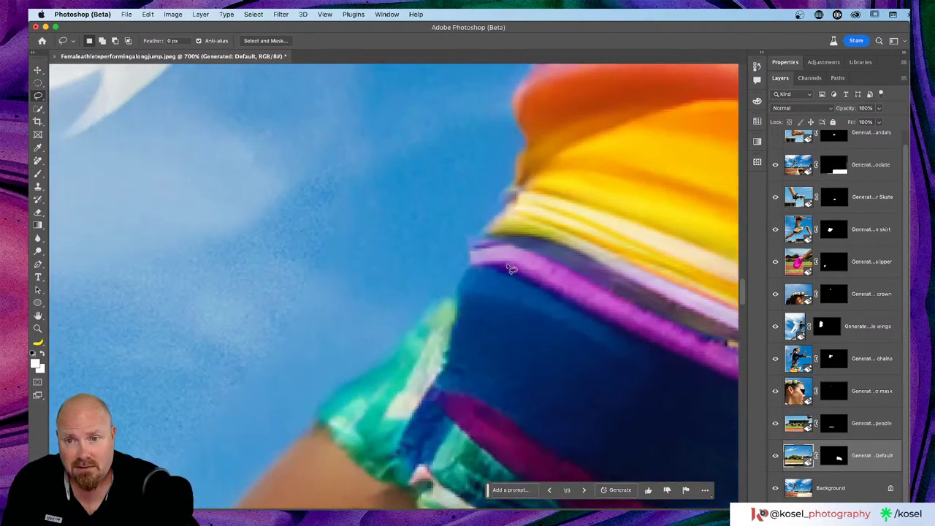
scroll(511, 269, down, 10)
scroll(512, 268, up, 4)
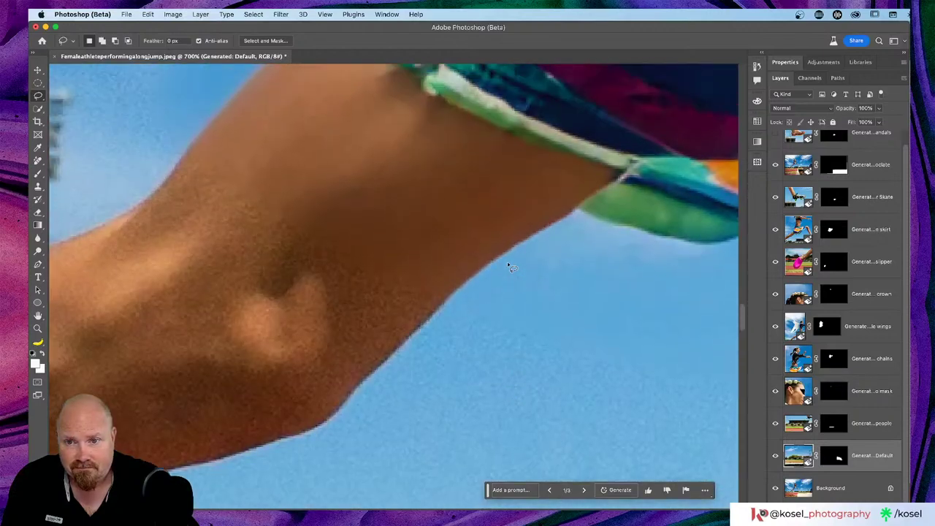
scroll(511, 267, up, 6)
scroll(512, 268, down, 3)
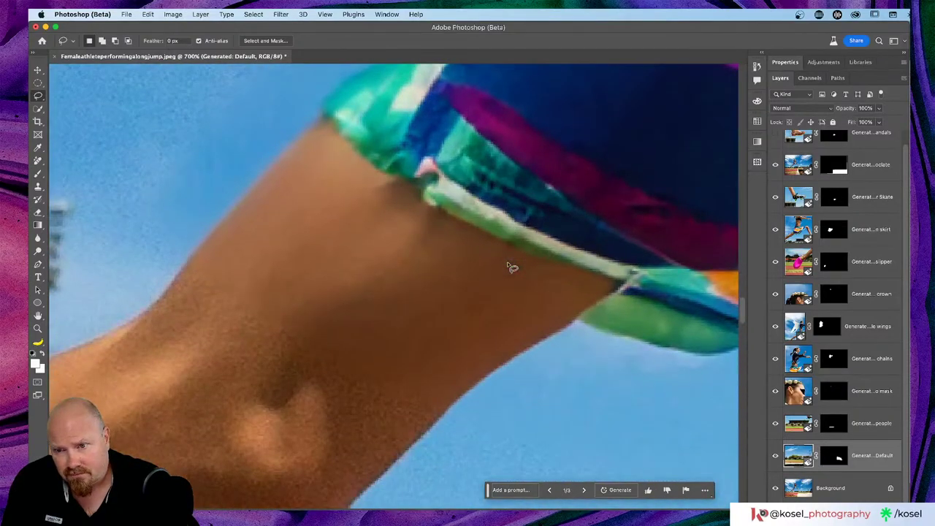
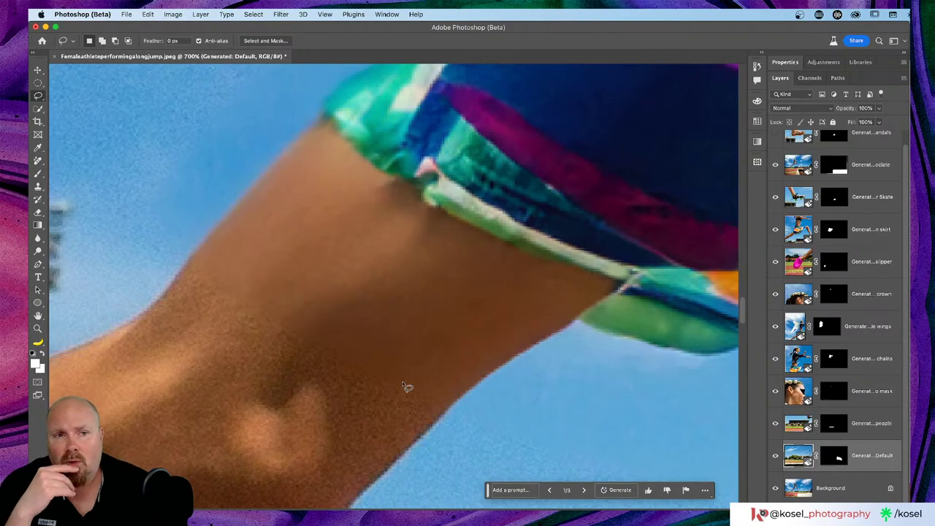
- Fit the image on screen and stamp all visible layers into a new layer above the chocolate layer
scroll(402, 309, up, 10)
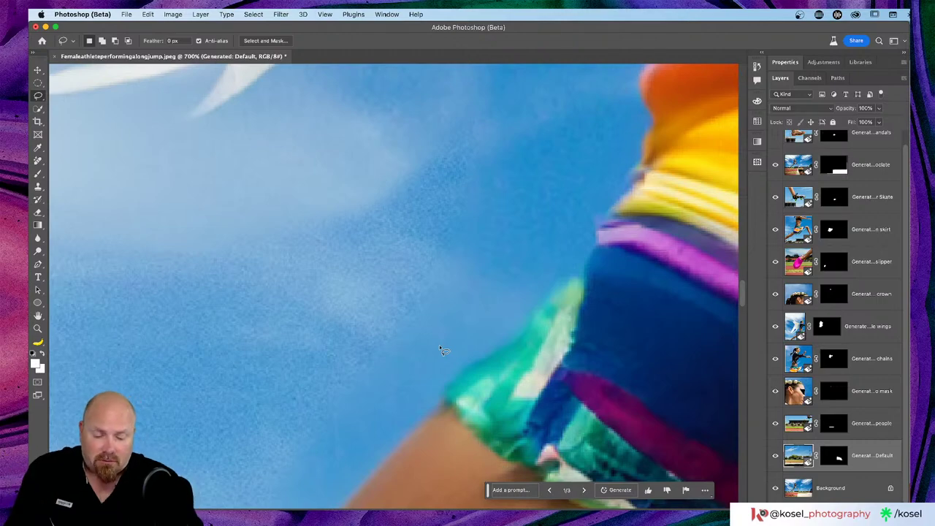
scroll(439, 345, down, 10)
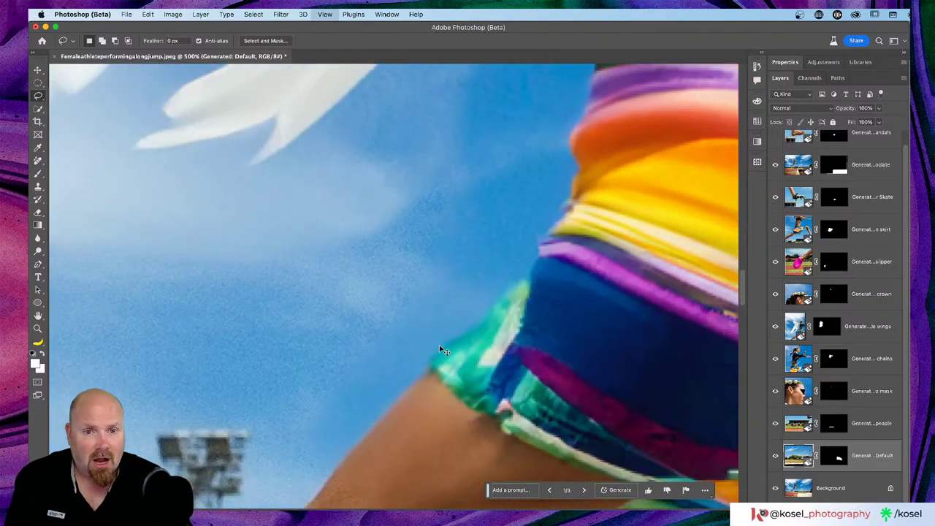
key(super+0)
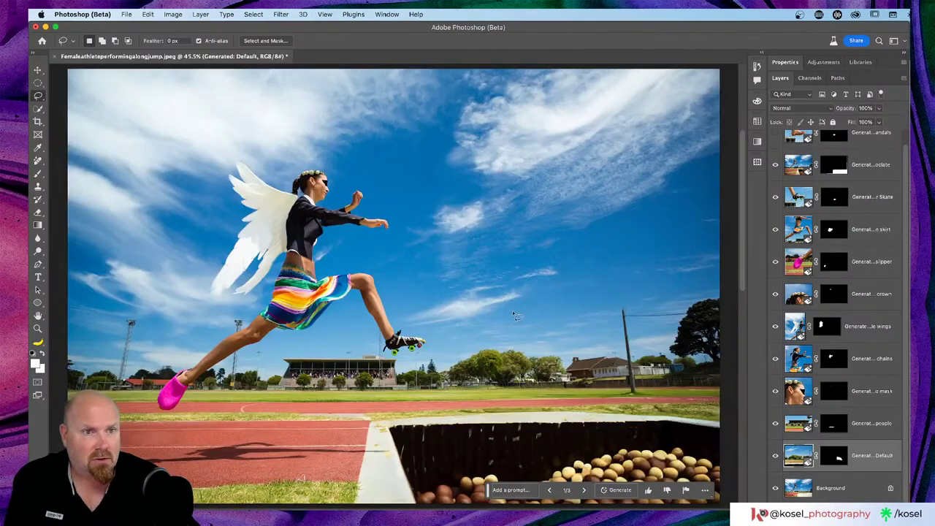
scroll(855, 324, up, 1)
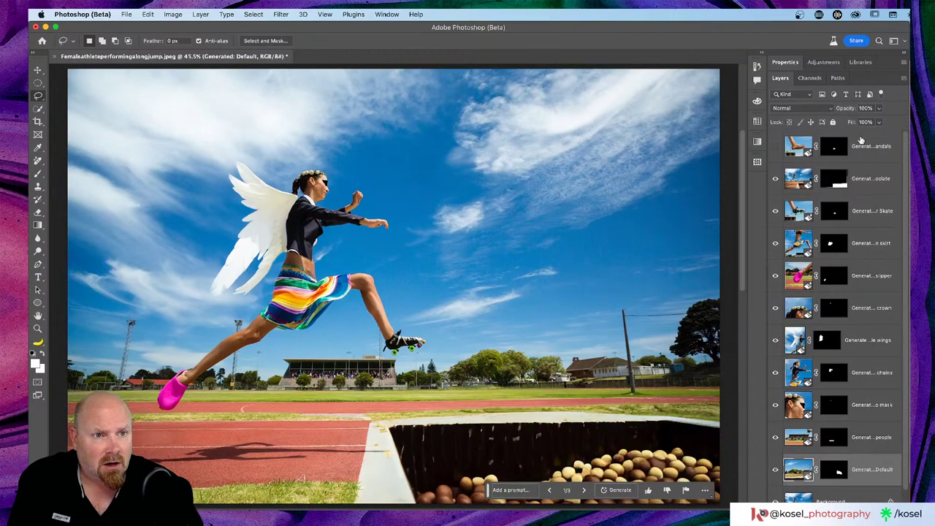
click(871, 169)
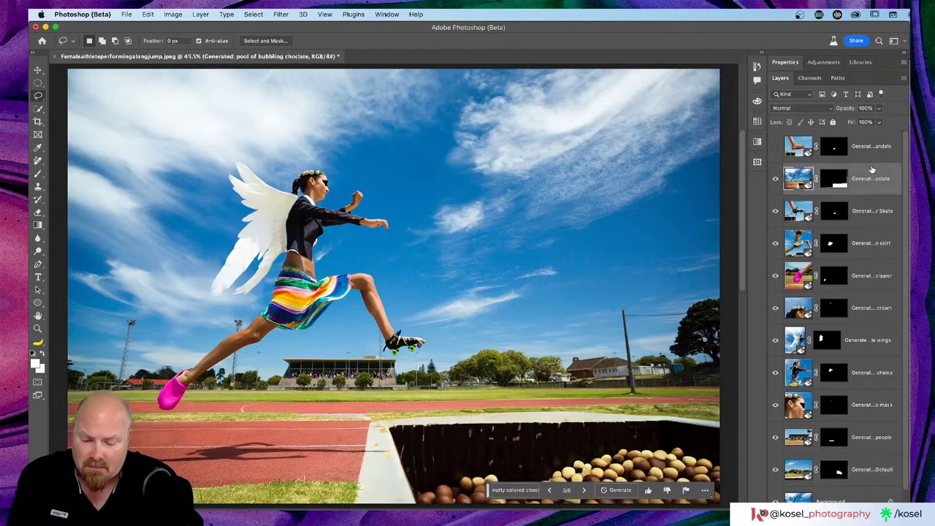
key(super+alt+shift+e)
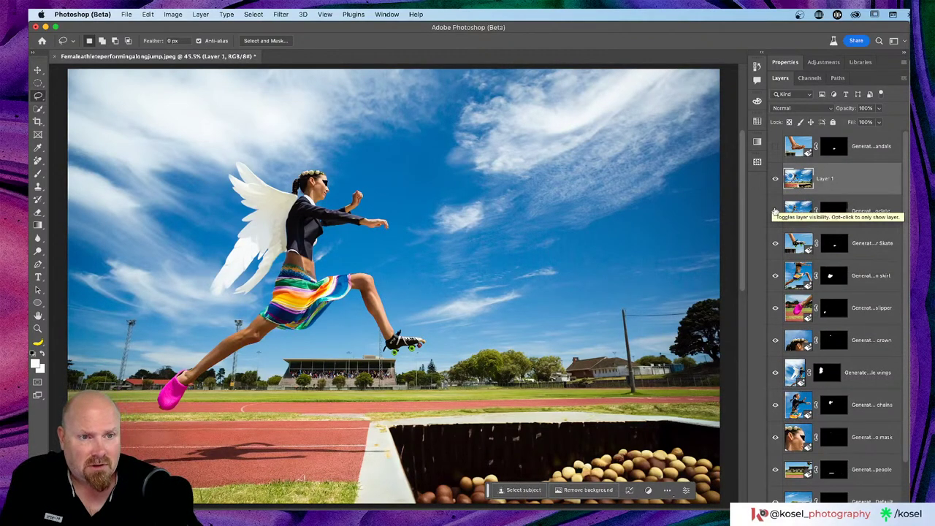
- Hide the Generative Fill layers below the merged Layer 1, then toggle Layer 1 to verify it
drag(775, 210, 776, 498)
scroll(776, 487, down, 2)
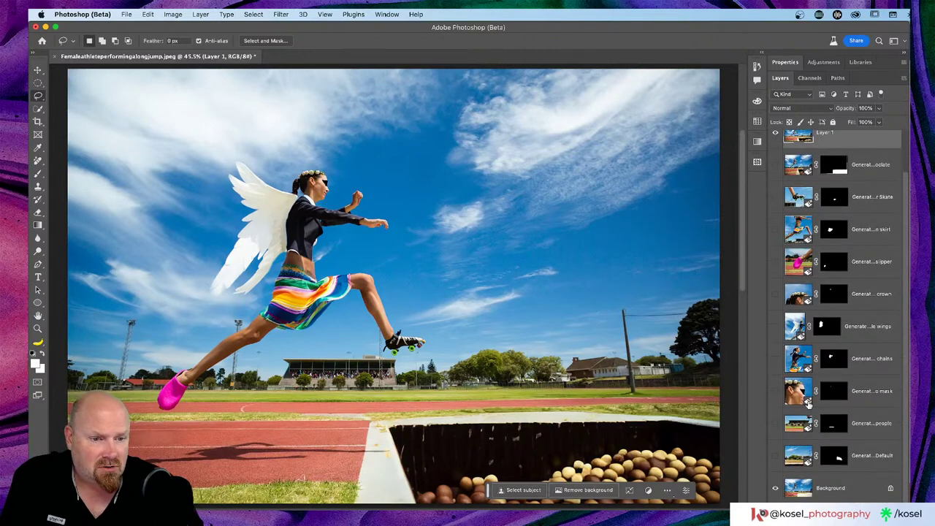
scroll(807, 279, up, 2)
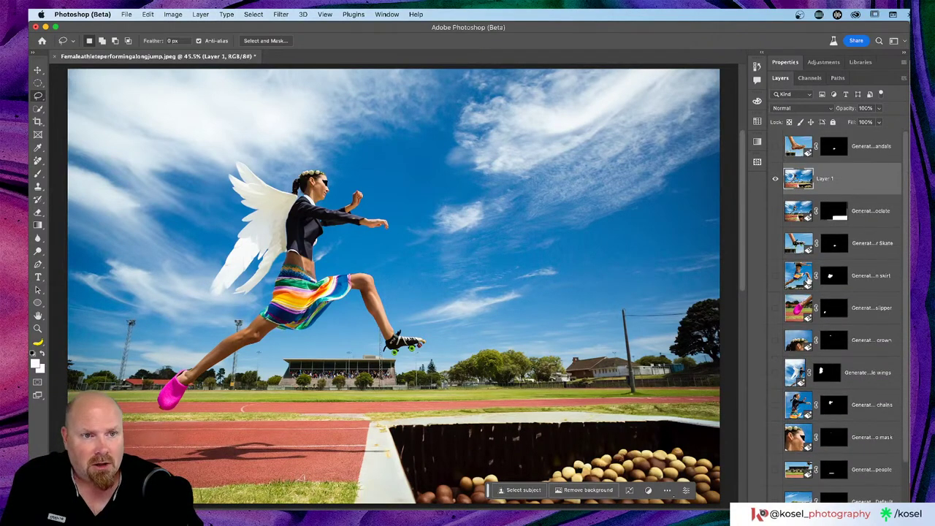
click(777, 177)
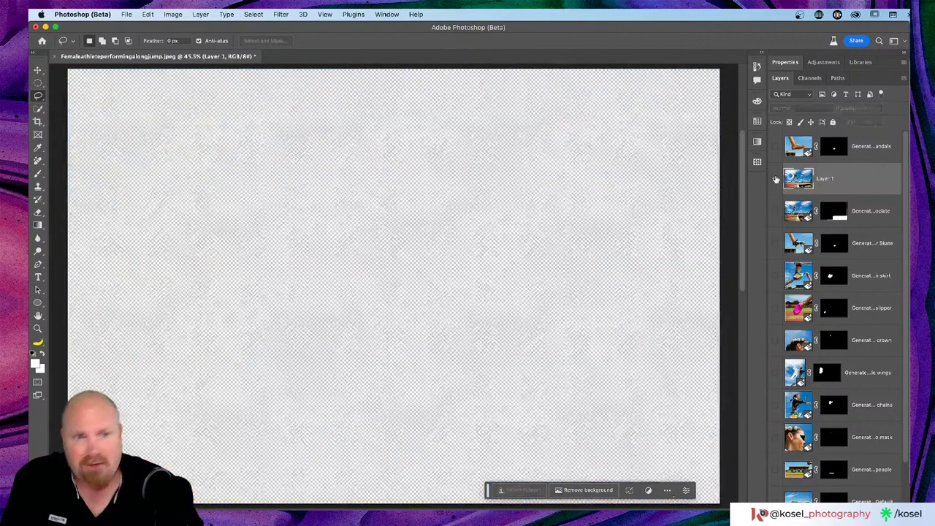
click(777, 178)
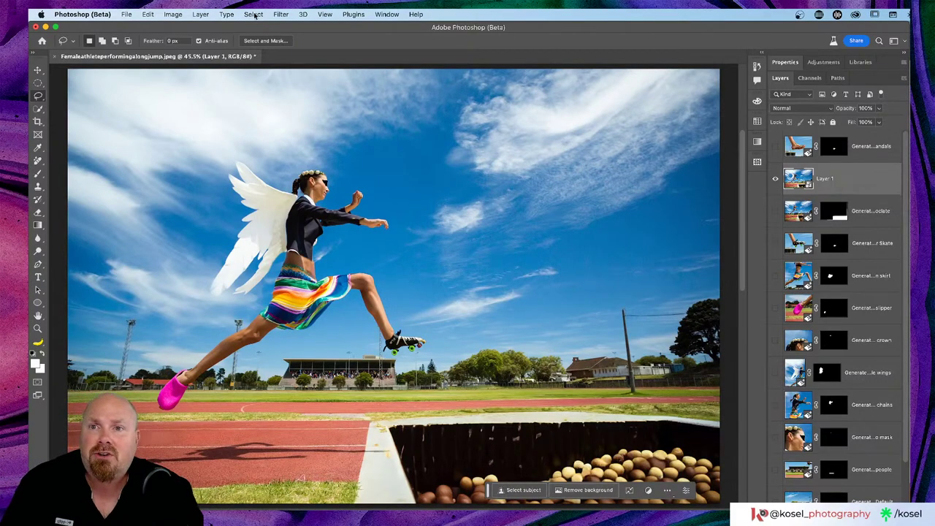
- Glance at Neural Filters, cancel them, and open the Camera Raw Filter on Layer 1
click(280, 14)
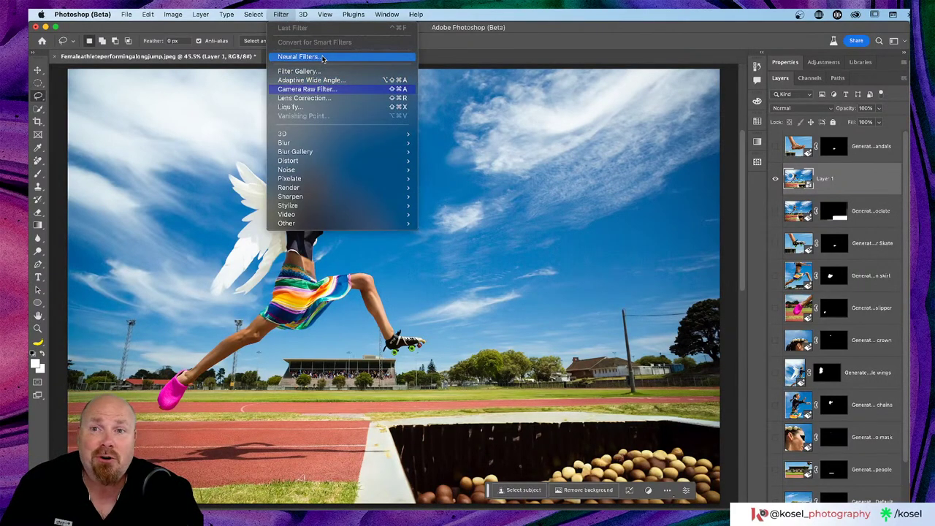
click(322, 57)
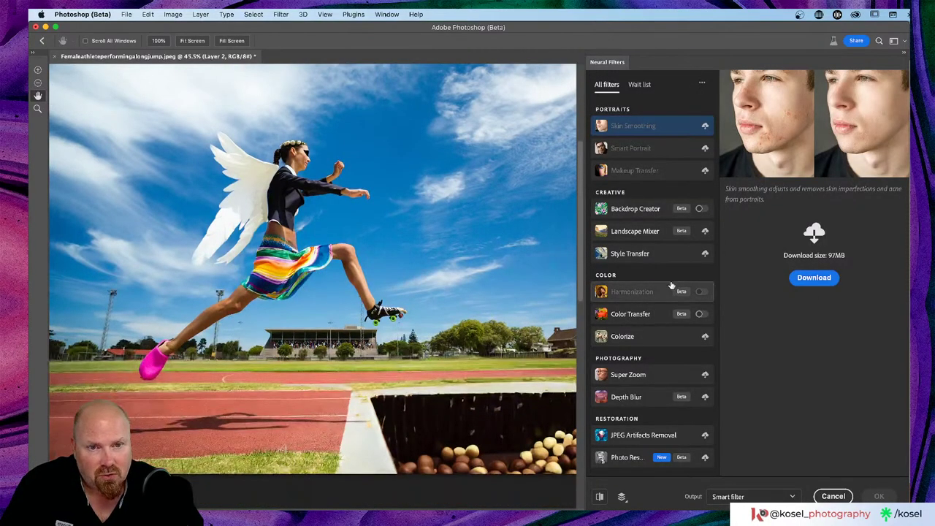
click(834, 496)
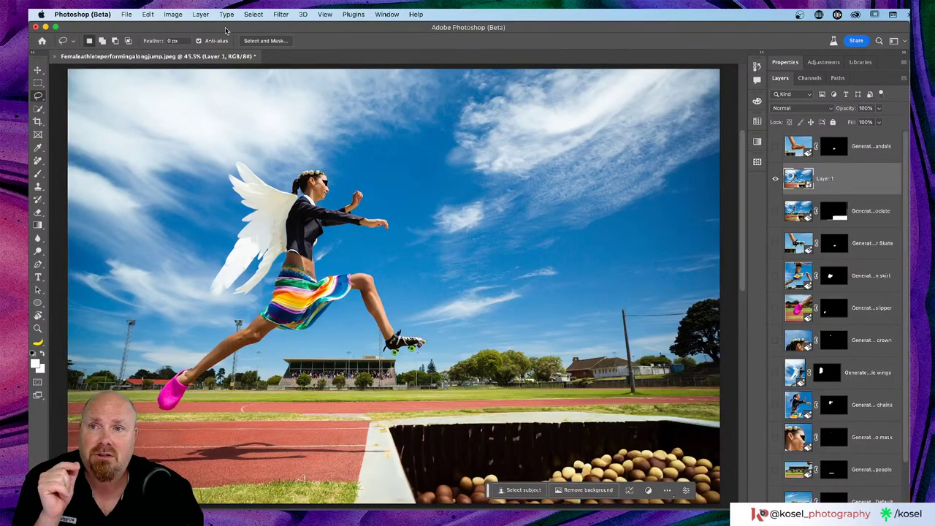
click(281, 14)
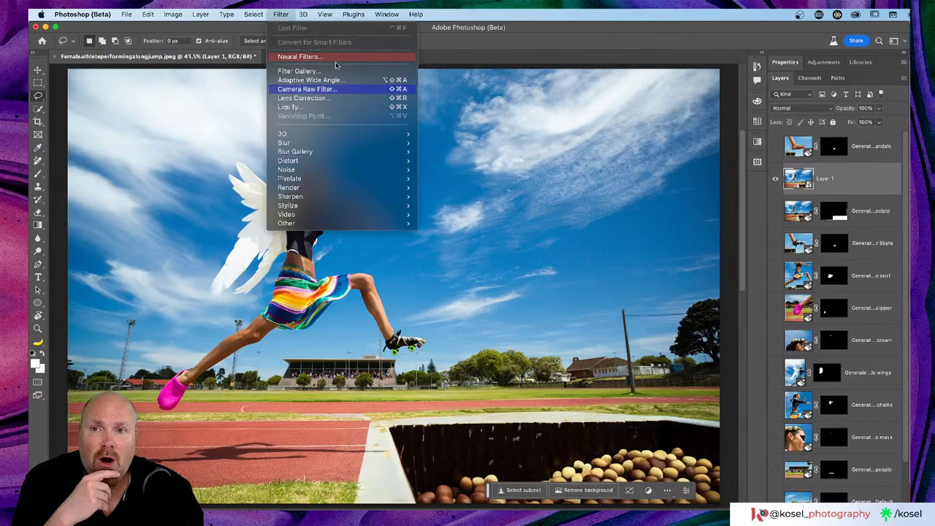
click(320, 89)
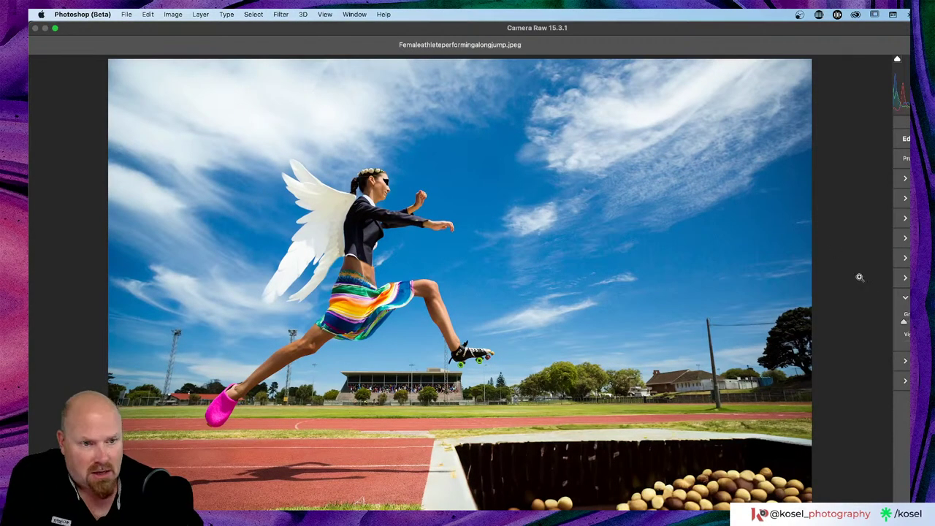
- Inspect the Camera Raw Detail panel, widen the window to see it fully, then close Camera Raw
click(906, 382)
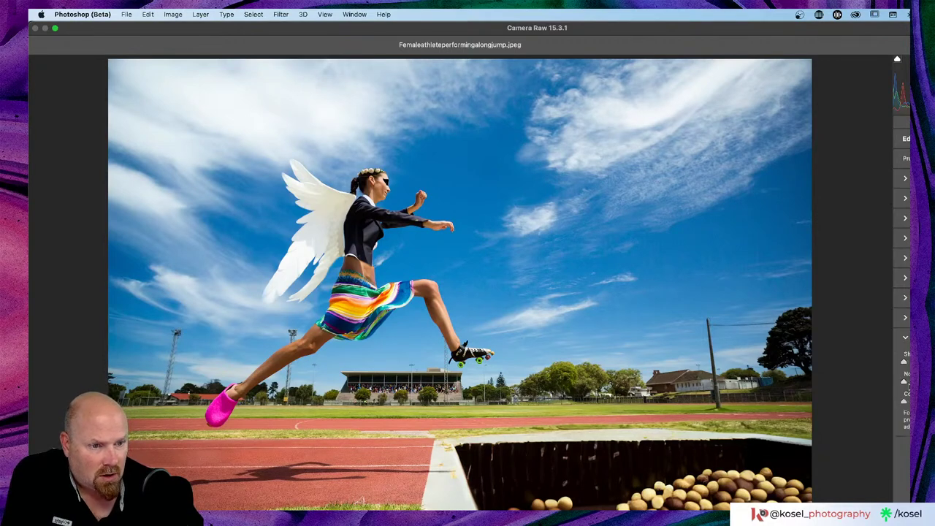
click(905, 338)
click(905, 339)
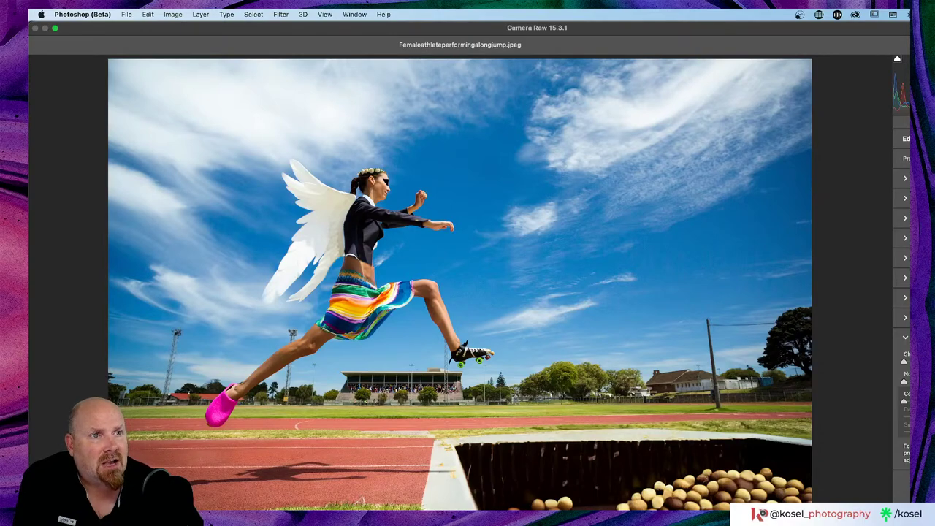
mouse_move(910, 27)
mouse_down()
mouse_move(854, 27)
mouse_move(899, 28)
mouse_up()
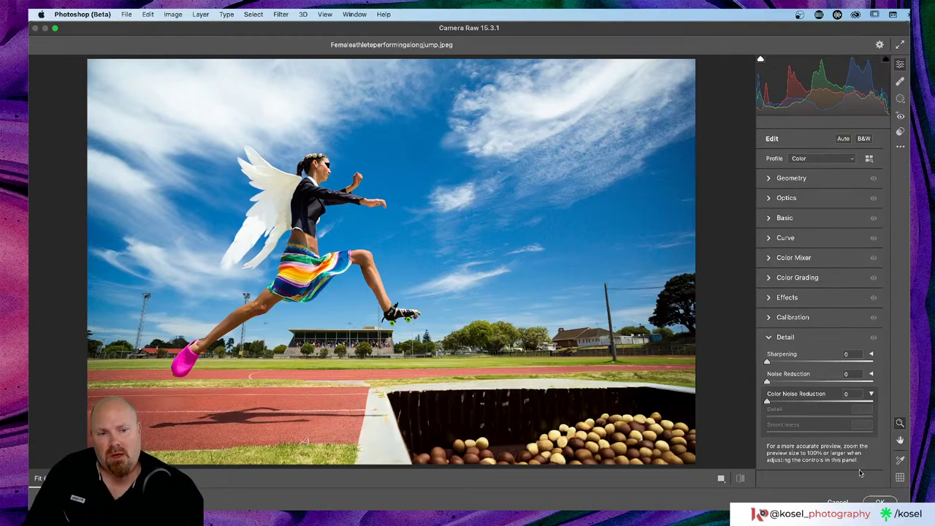
key(Return)
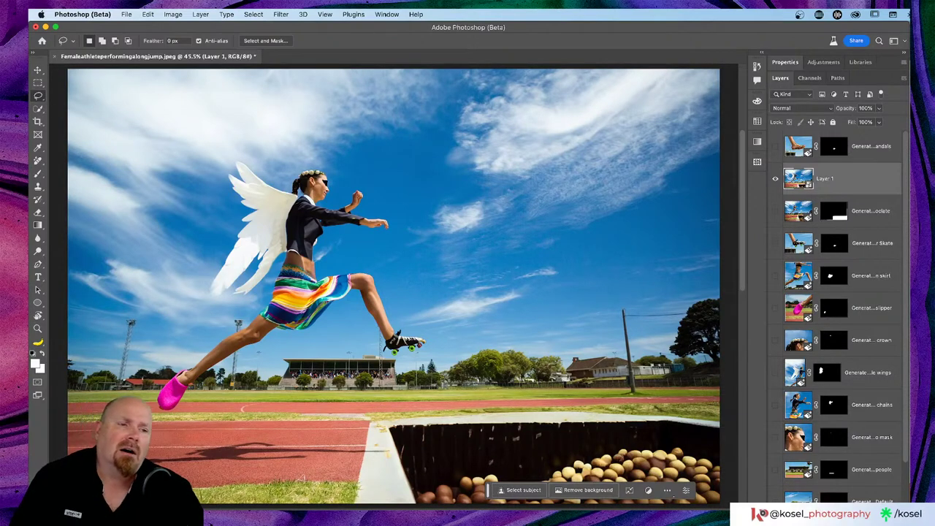
- Switch from Photoshop to the Chrome browser using the app switcher
key(super+Tab)
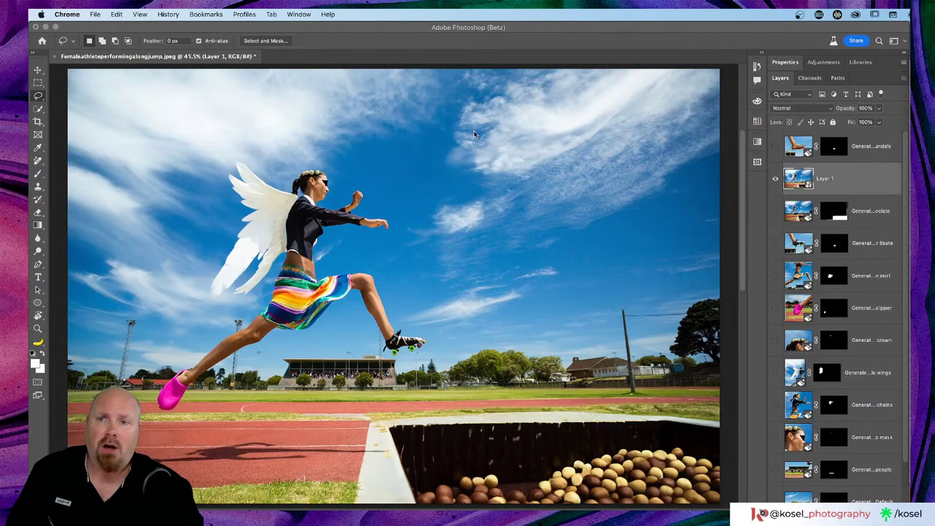
key(super+Tab)
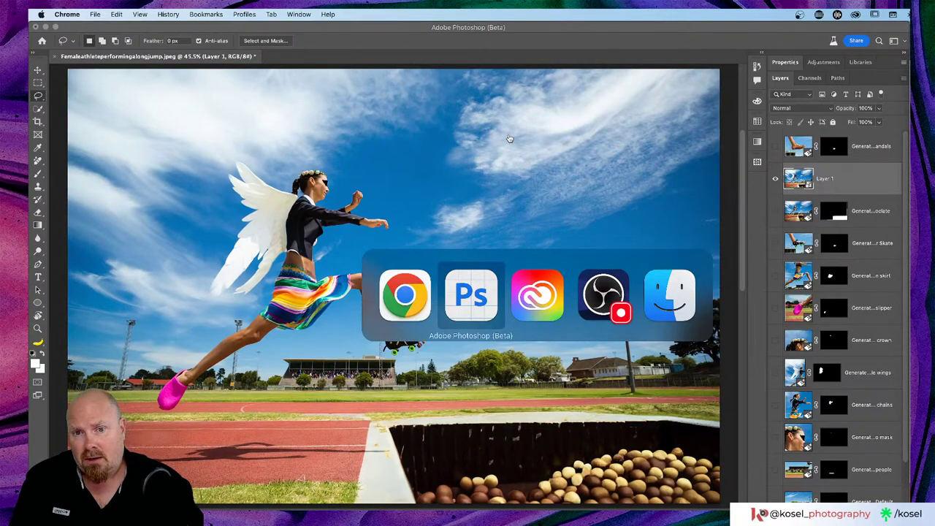
- Bring Firefly to the front and start a new Text to image generation
key(super+Tab)
key(super+Tab)
key(super+Tab)
key(super+Tab)
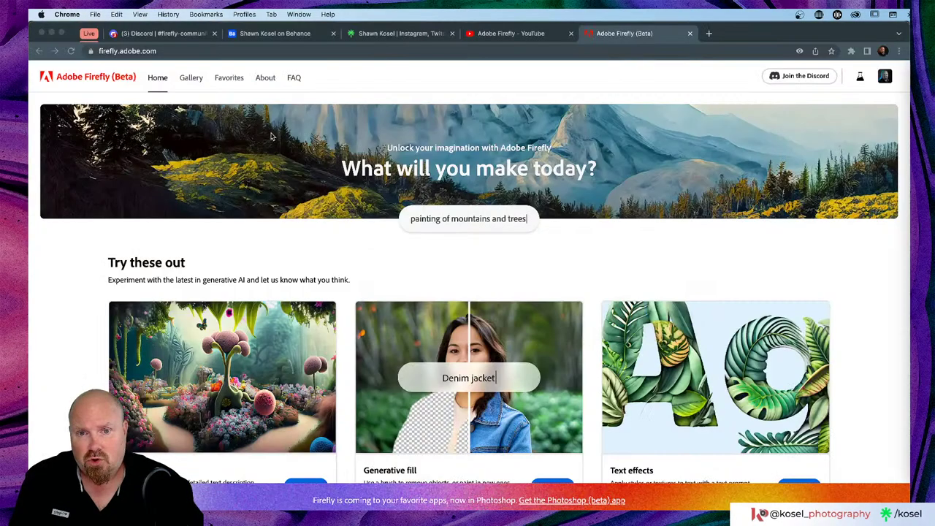
scroll(577, 213, down, 5)
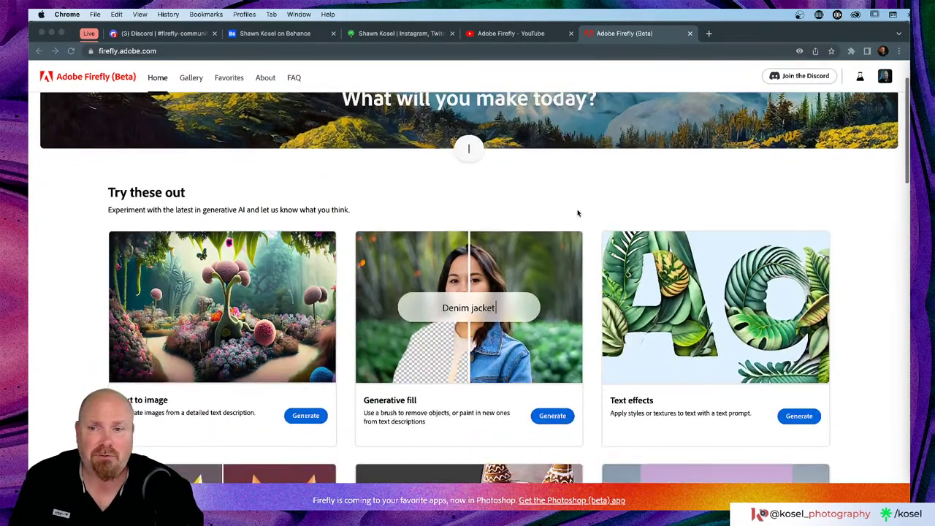
key(alt+super+8)
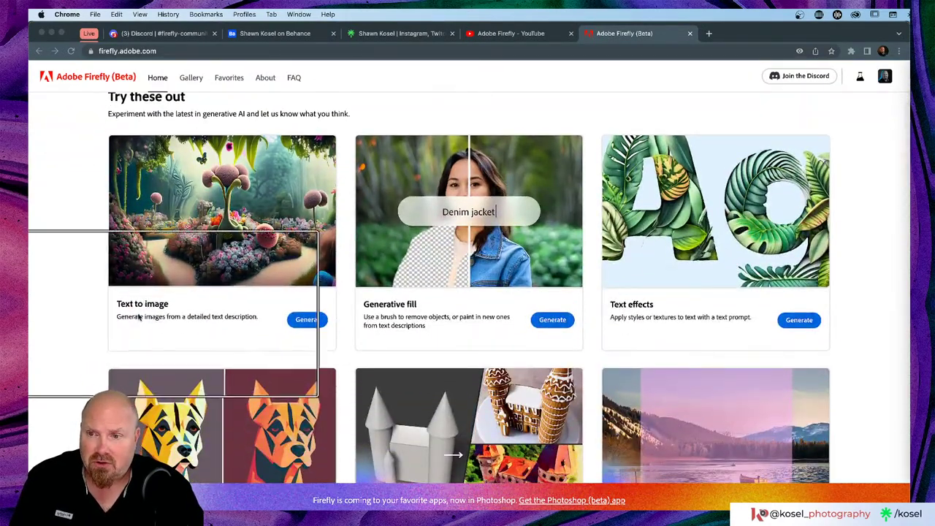
key(alt+super+8)
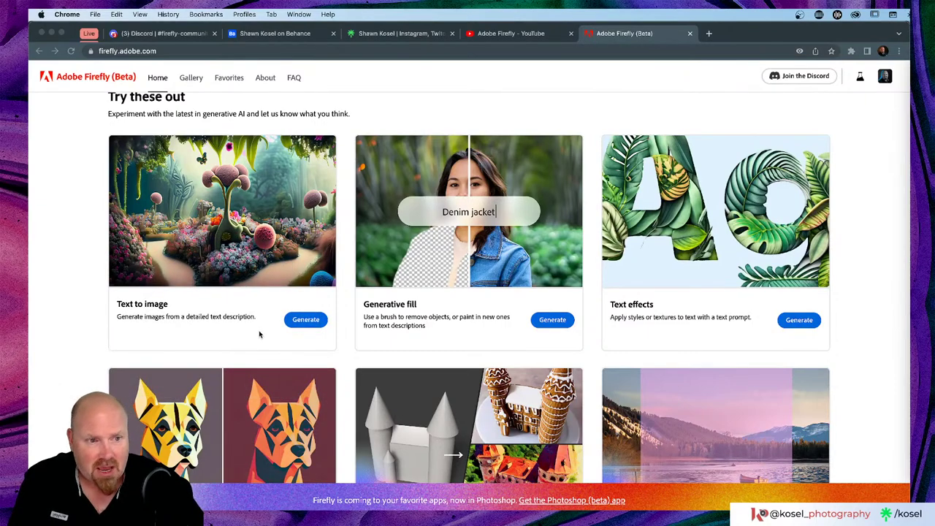
click(312, 322)
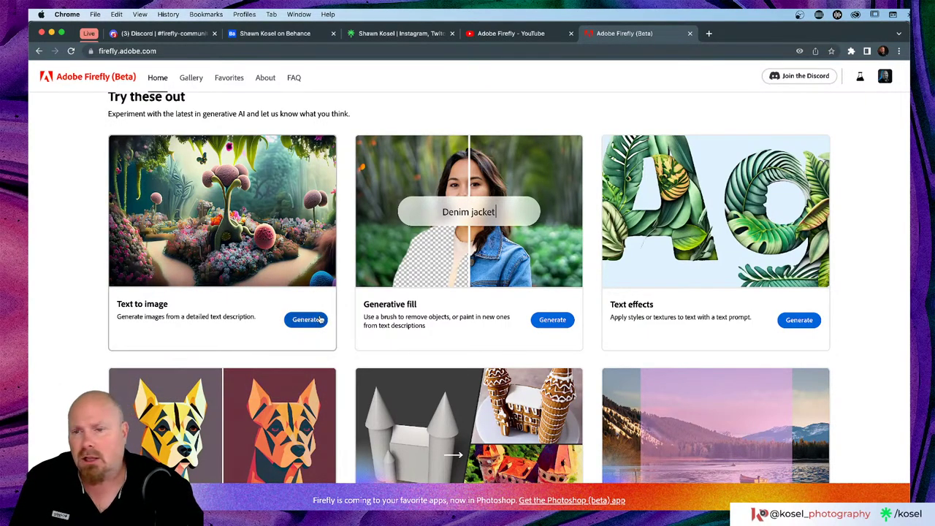
click(308, 322)
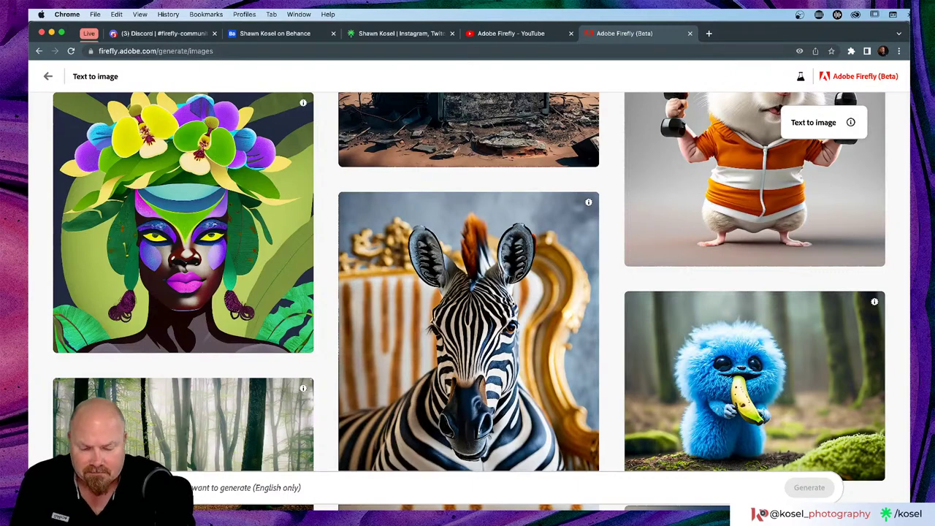
- Generate images from the prompt 'Long jumper jumping into a ball pit, close-up'
text(A)
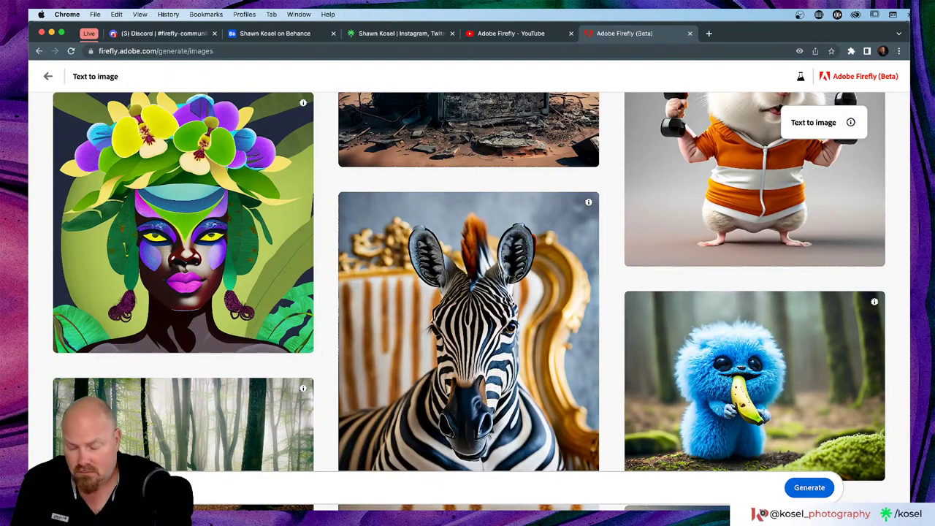
text(ba)
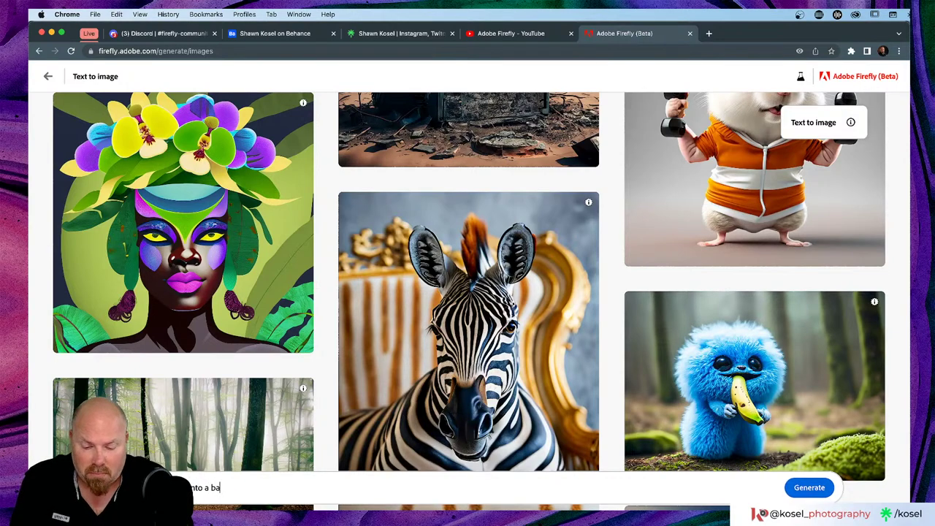
text(ll pit)
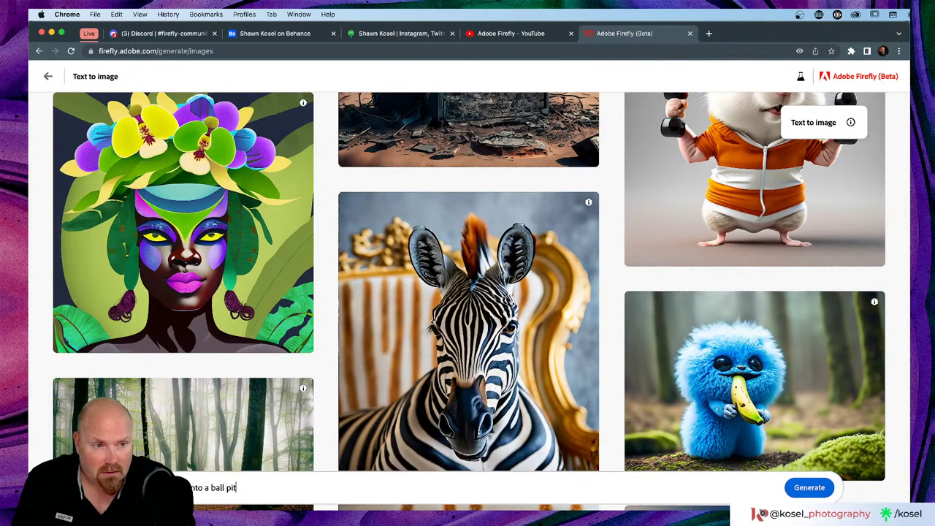
text(, clos)
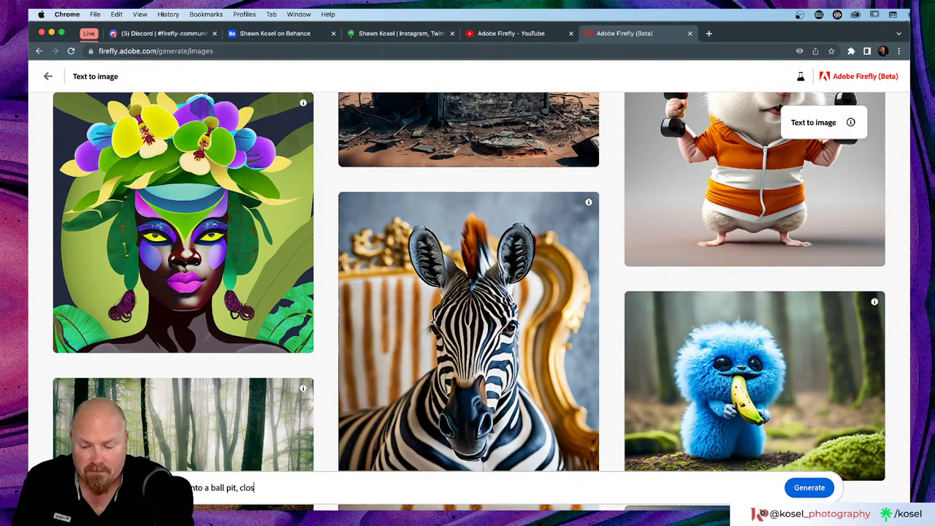
text(e-)
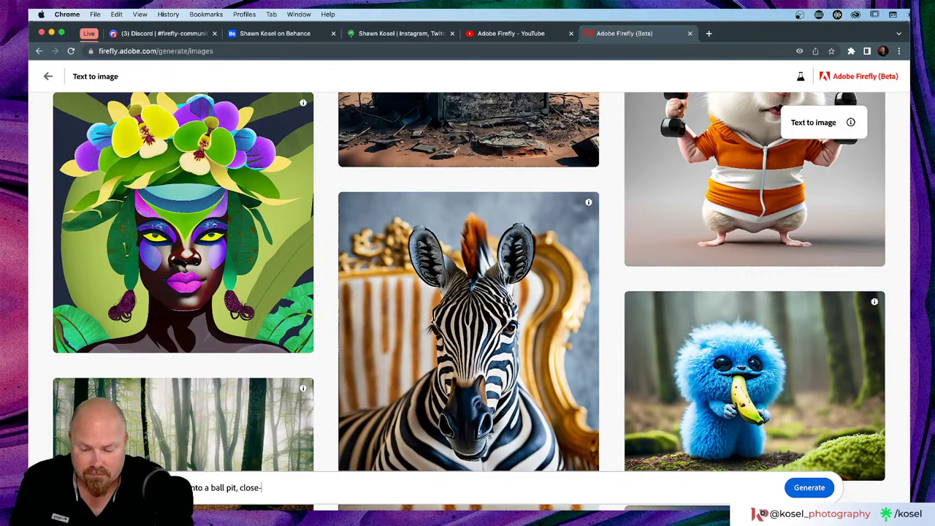
text(up)
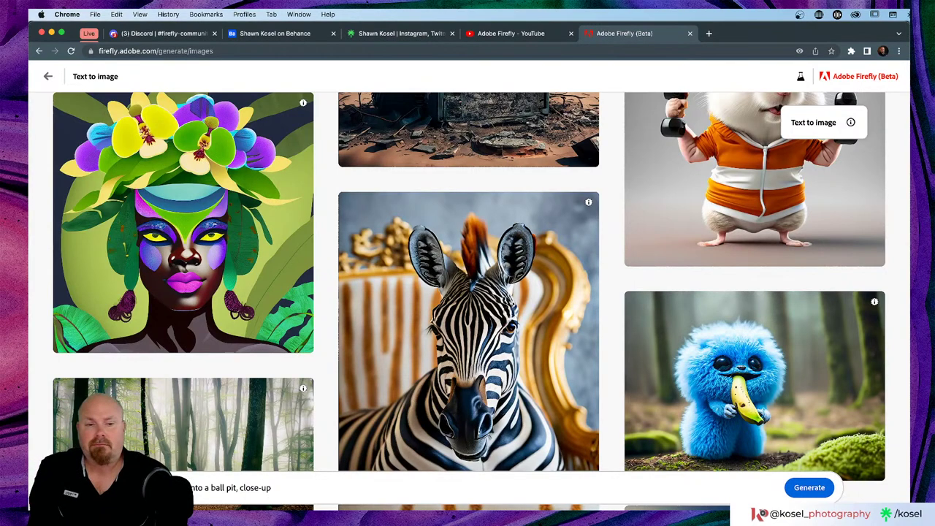
key(Return)
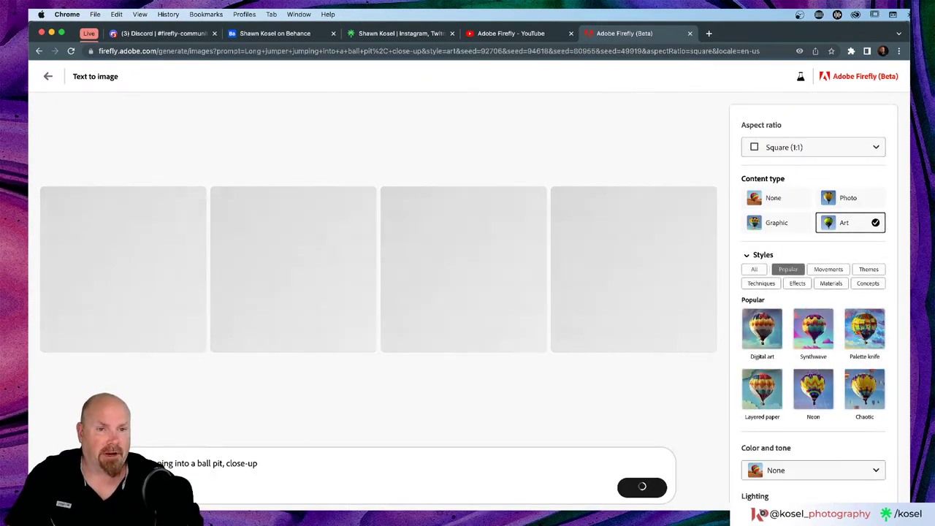
- Switch the aspect ratio to Landscape (4:3) and wait for the four images to finish
click(815, 144)
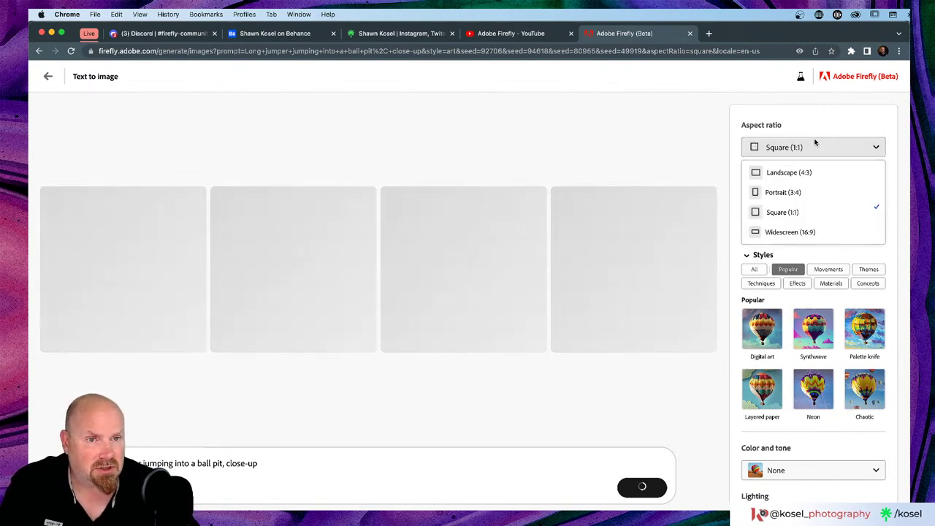
click(774, 172)
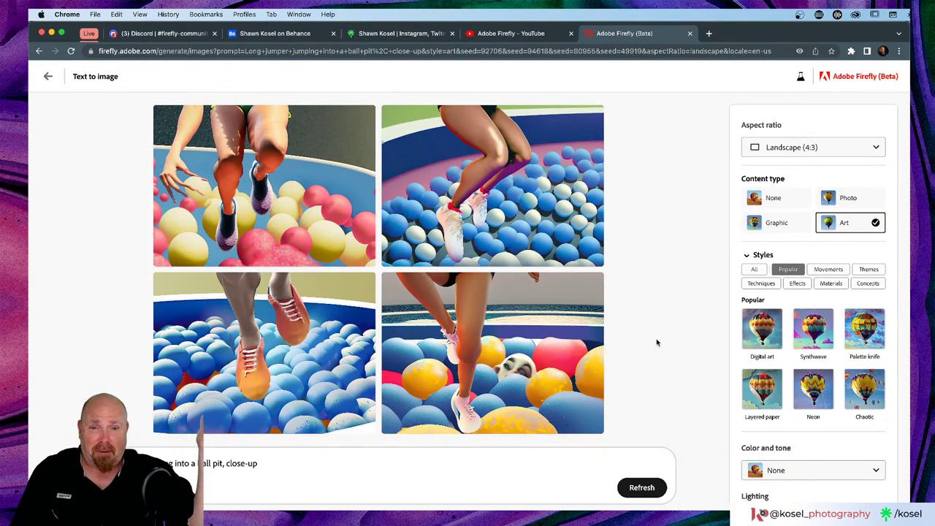
mouse_move(512, 380)
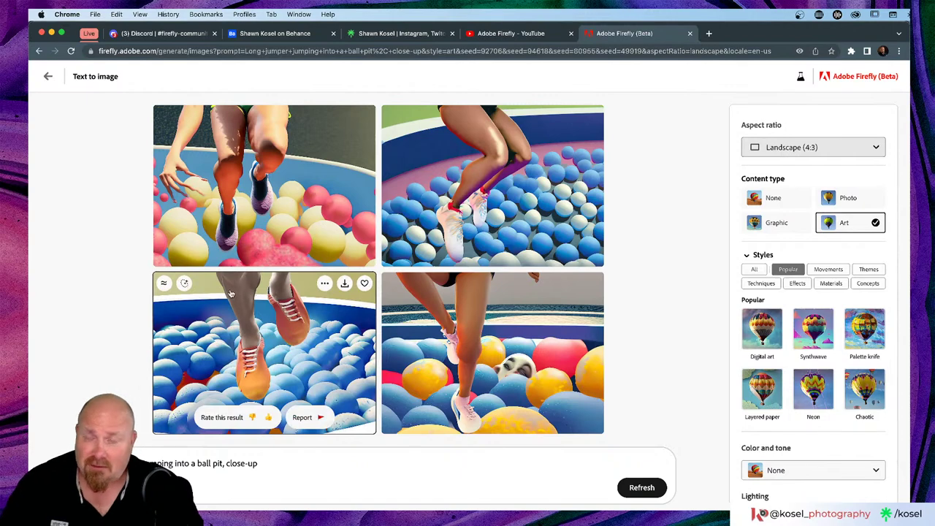
- Mask the front shoe in the bottom-left image and generate fills from the prompt 'Clown shoe'
click(182, 283)
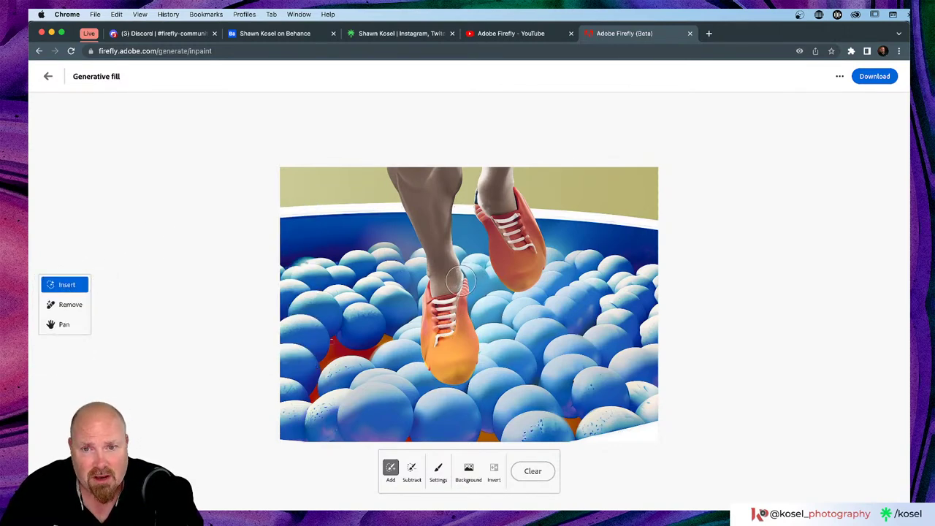
mouse_move(460, 279)
mouse_down()
mouse_move(470, 347)
mouse_move(459, 374)
mouse_move(429, 349)
mouse_move(421, 296)
mouse_move(443, 293)
mouse_move(448, 361)
mouse_move(429, 328)
mouse_move(430, 354)
mouse_move(439, 379)
mouse_move(462, 384)
mouse_move(473, 351)
mouse_move(451, 315)
mouse_up()
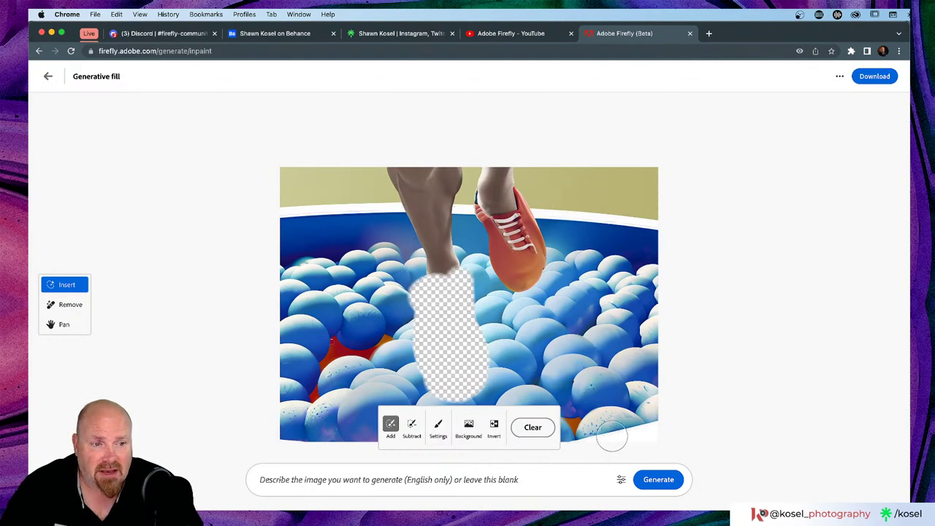
click(351, 480)
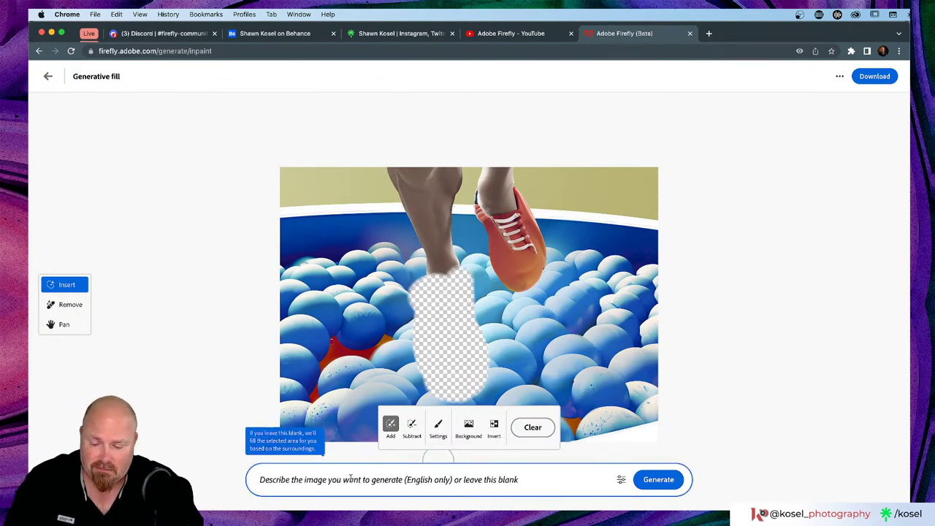
text(Clown )
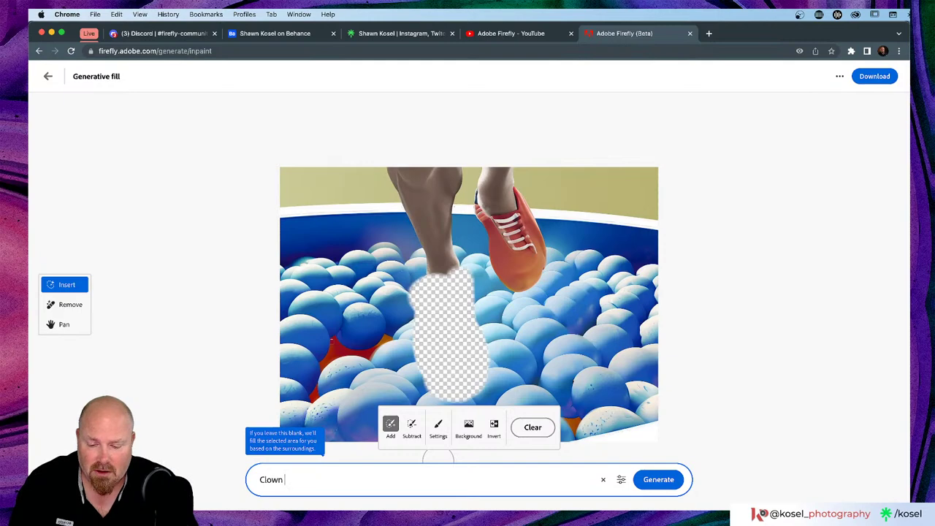
text(shoe)
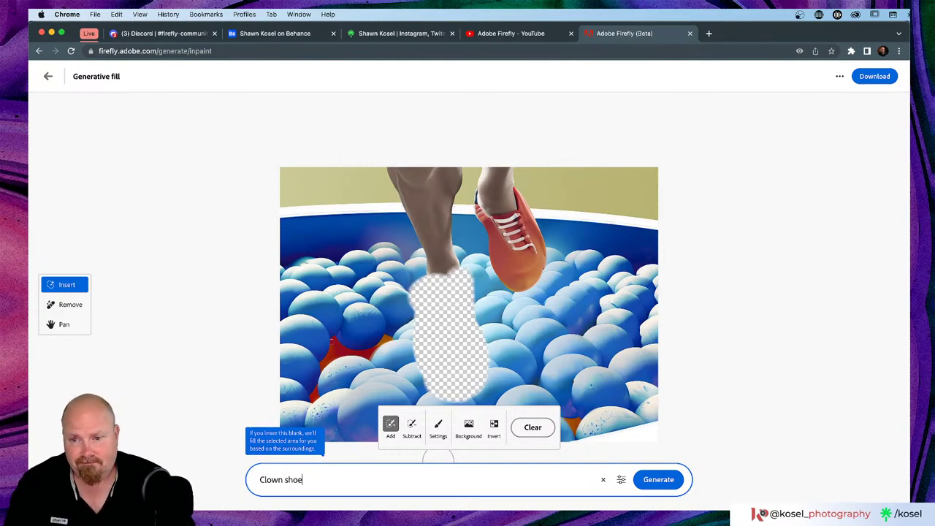
click(663, 480)
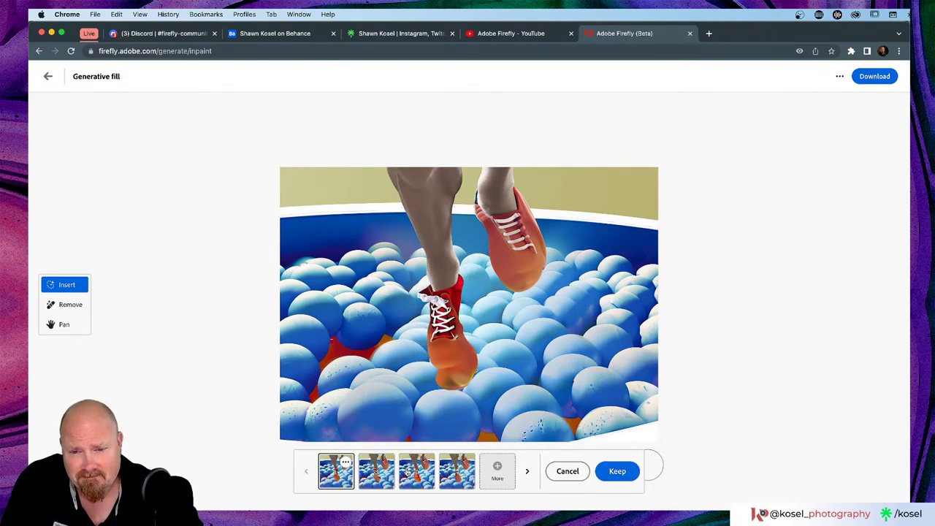
- Browse the clown shoe variations, request a fresh set, then cancel them all
click(377, 475)
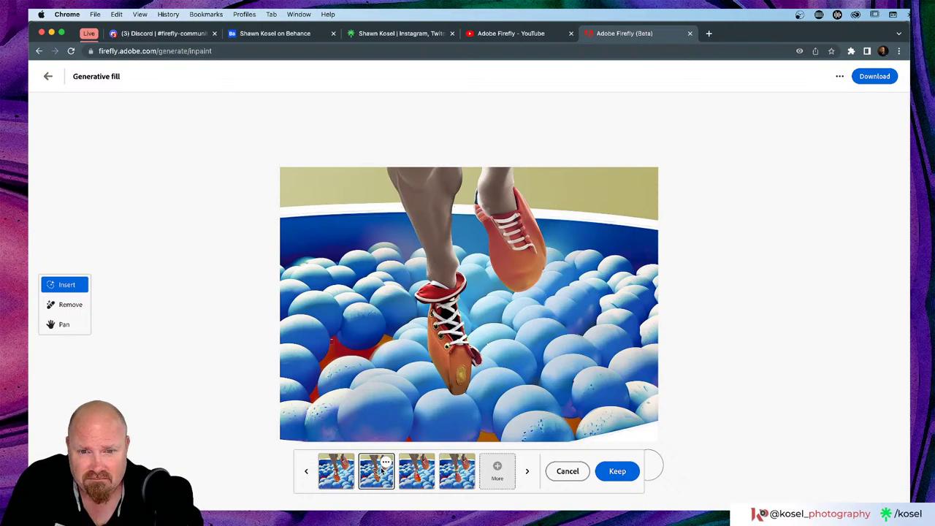
click(425, 468)
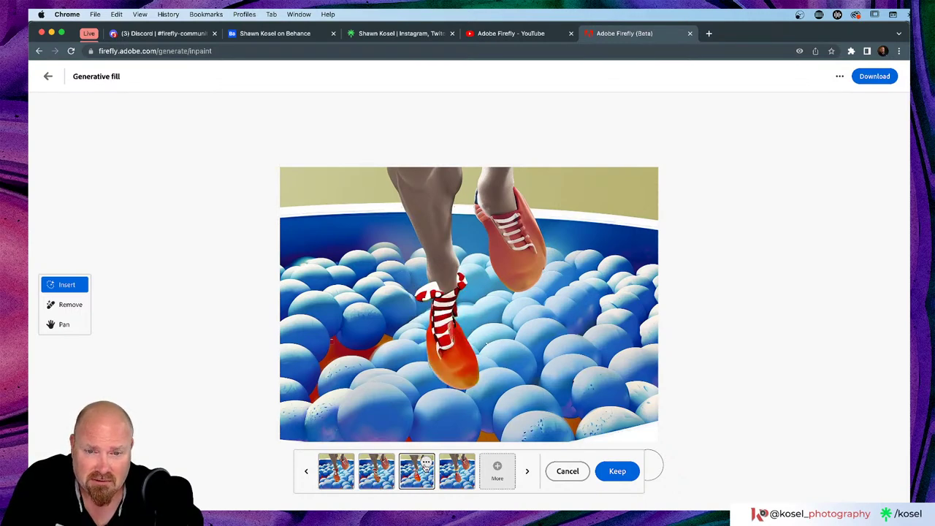
click(454, 466)
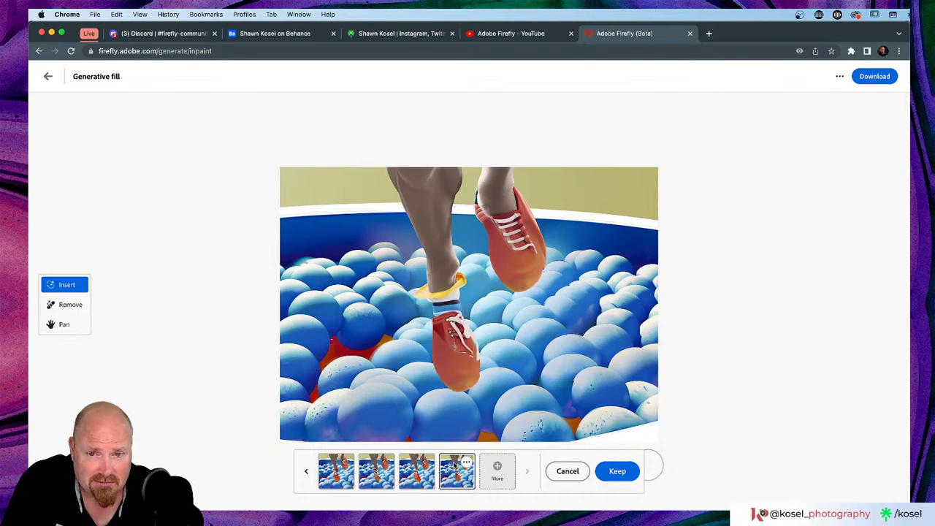
click(496, 468)
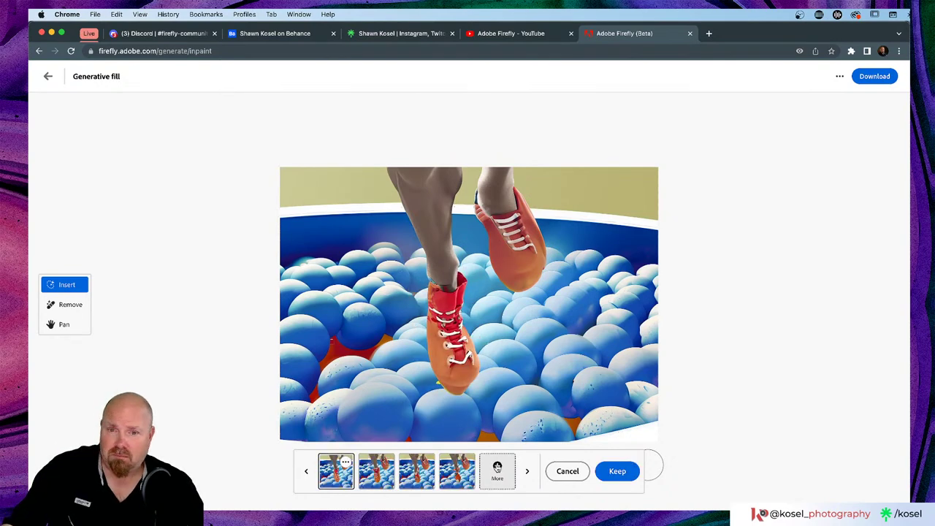
click(374, 468)
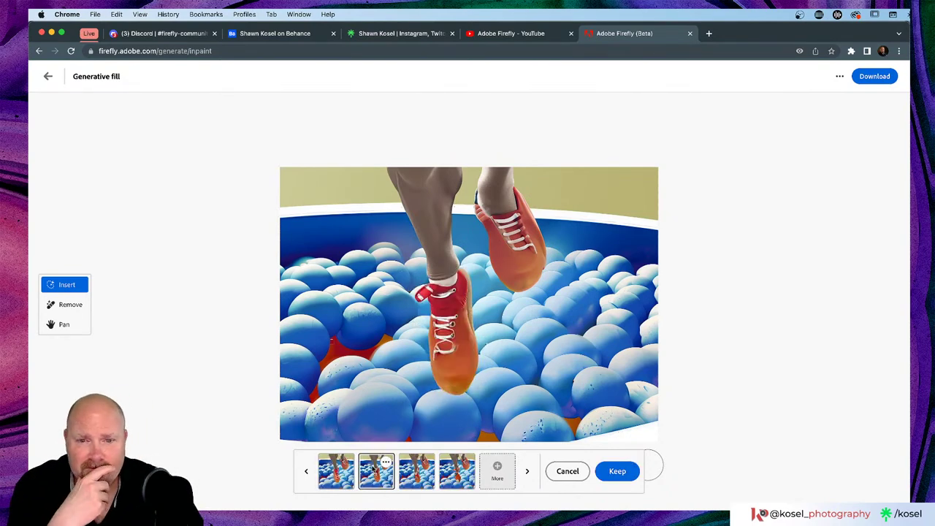
click(428, 468)
click(468, 466)
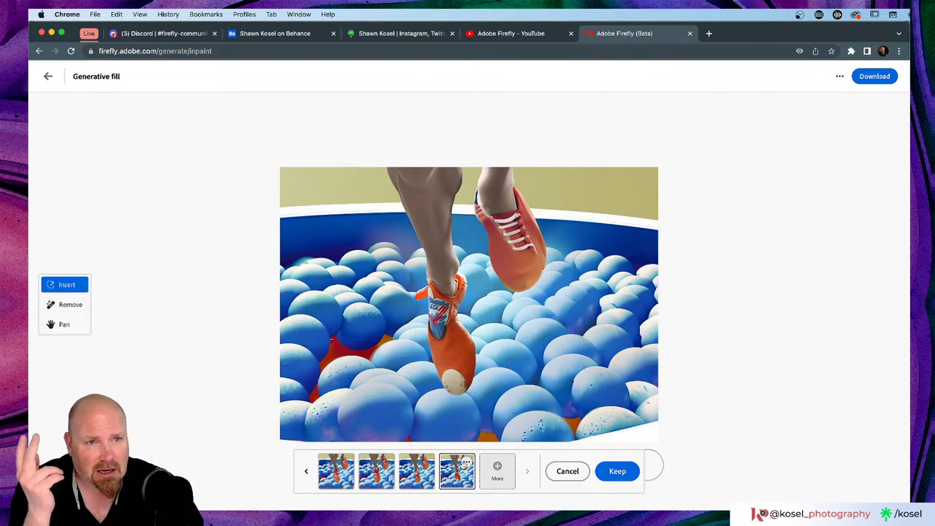
click(568, 472)
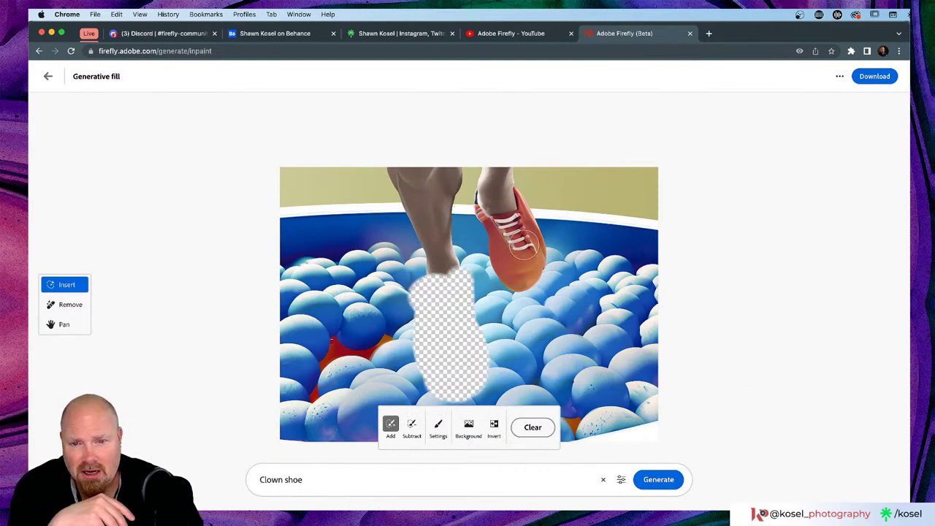
- Widen the erased area along the front foot's left and right sides into a shoe-sized region
click(302, 480)
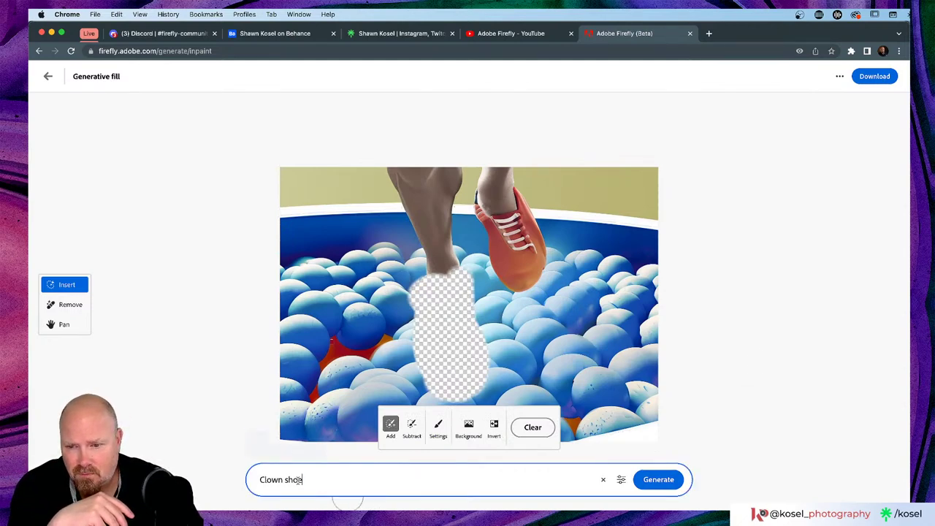
drag(303, 479, 241, 479)
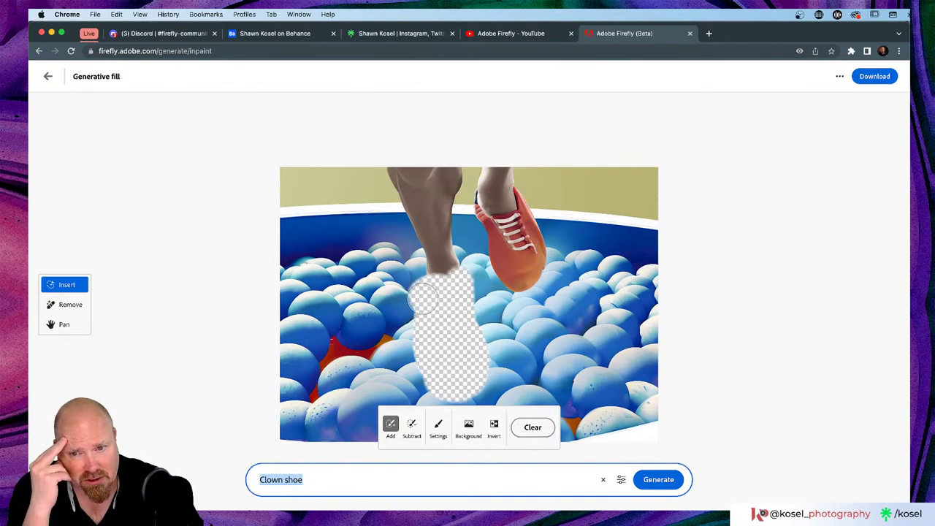
drag(422, 295, 437, 384)
scroll(437, 383, down, 5)
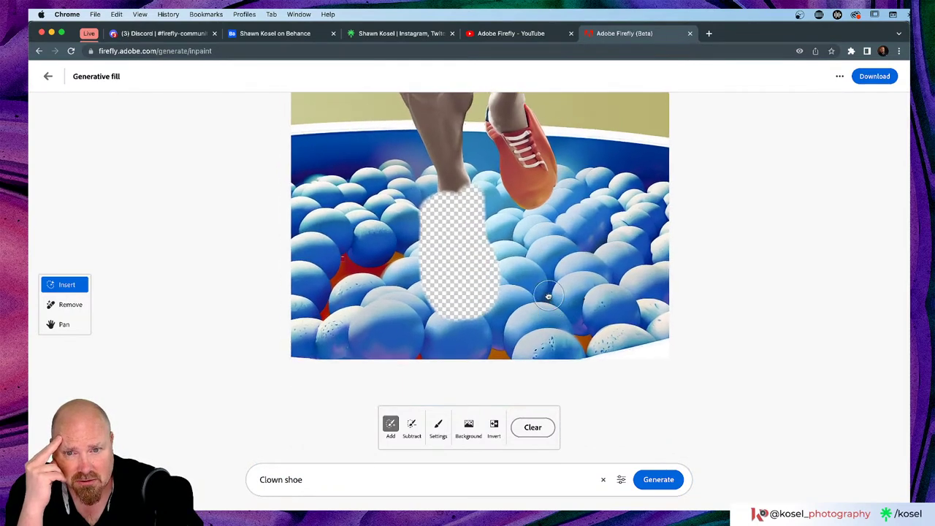
mouse_move(493, 209)
mouse_down()
mouse_move(472, 225)
mouse_move(480, 262)
mouse_move(505, 287)
mouse_move(505, 323)
mouse_move(460, 332)
mouse_move(433, 325)
mouse_move(453, 240)
mouse_move(430, 294)
mouse_move(434, 327)
mouse_move(481, 336)
mouse_move(523, 304)
mouse_move(470, 259)
mouse_move(430, 312)
mouse_up()
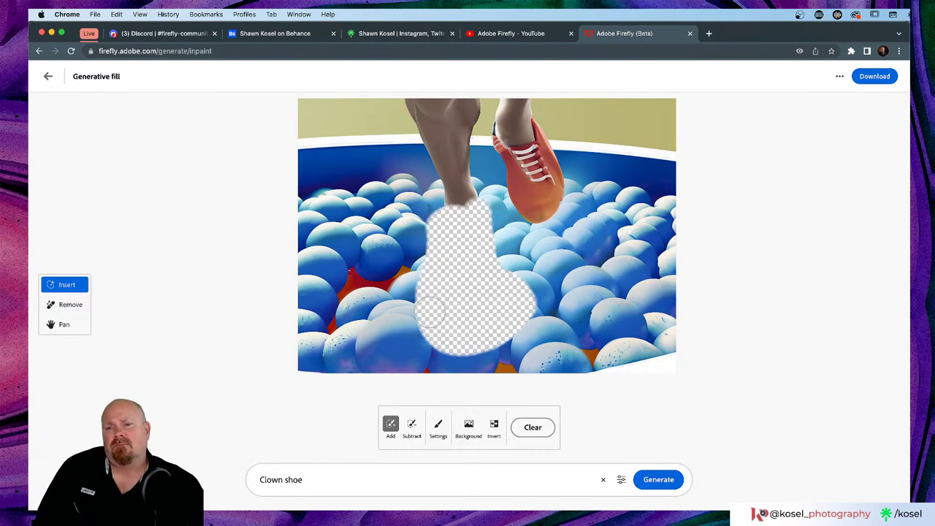
click(258, 479)
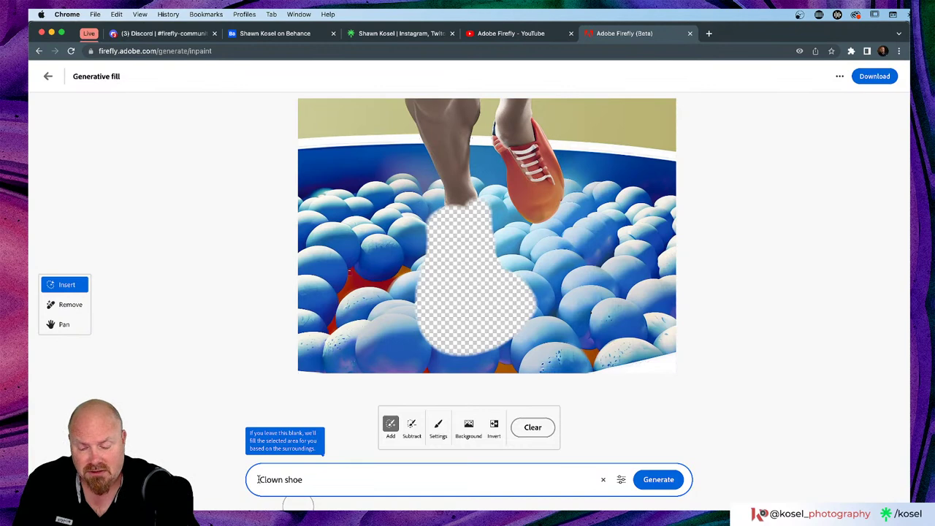
- Generate fills from the prompt 'big Clown shoe', compare the variations, then discard them
text(big)
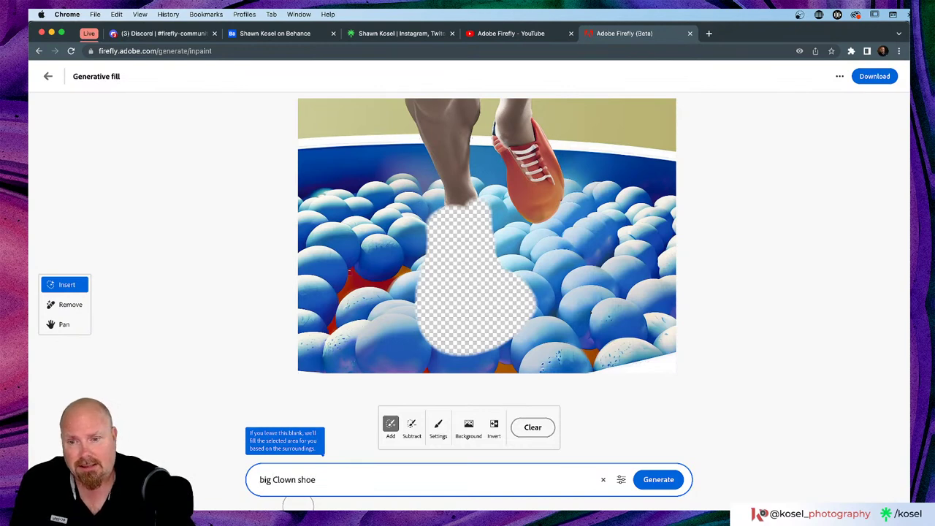
click(634, 467)
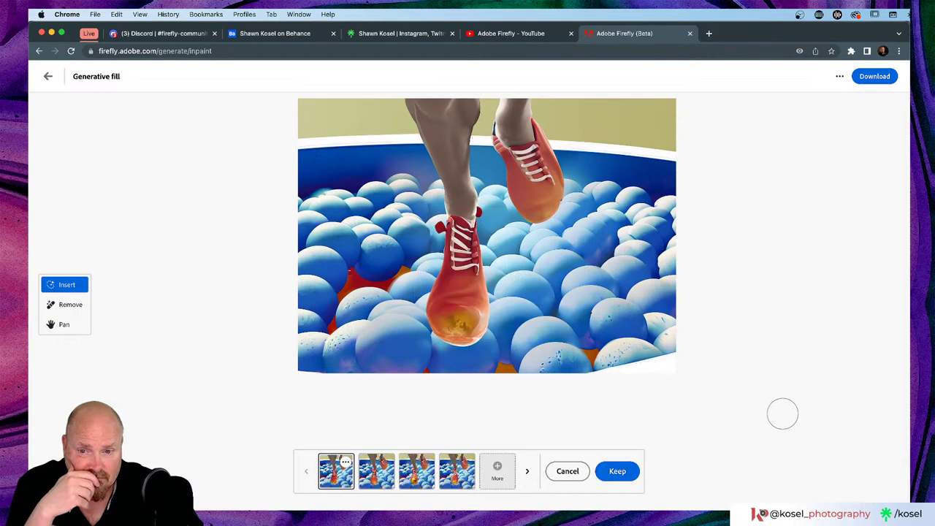
click(422, 473)
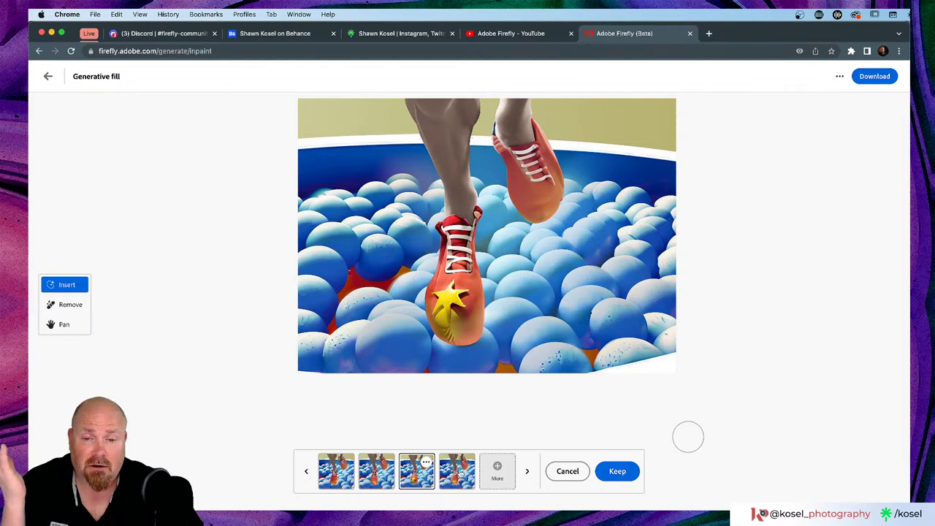
click(460, 473)
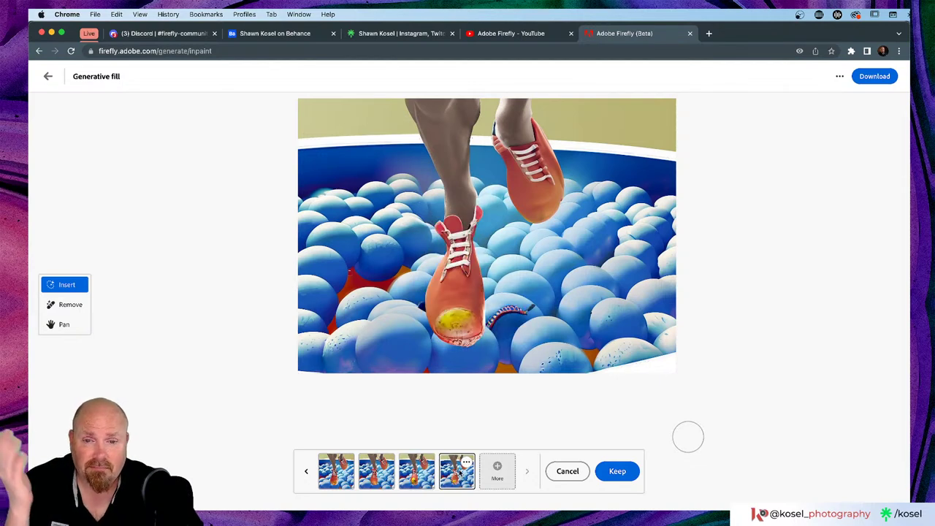
scroll(506, 305, up, 3)
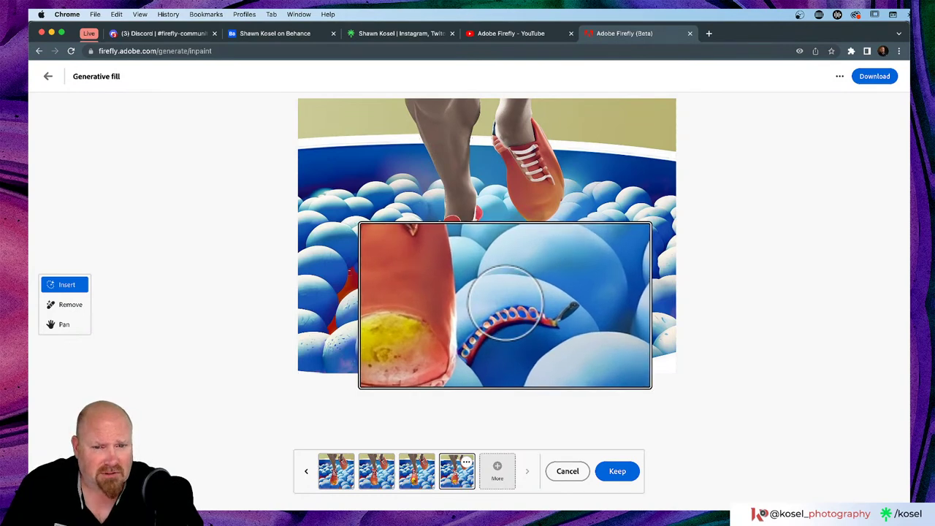
scroll(504, 302, down, 3)
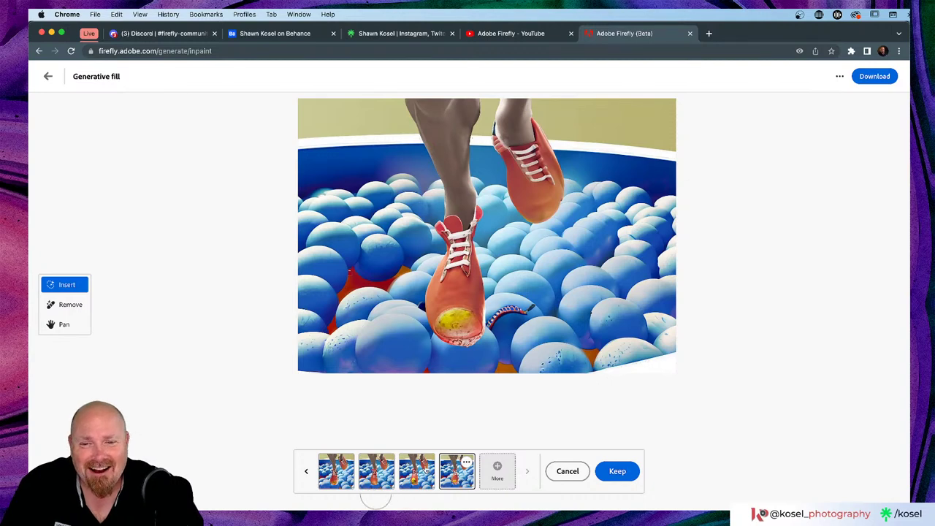
click(426, 468)
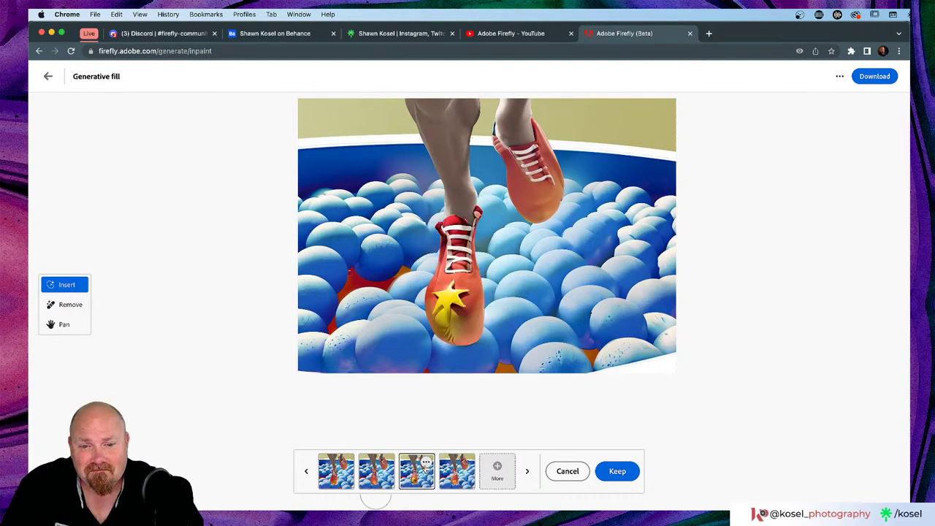
click(567, 470)
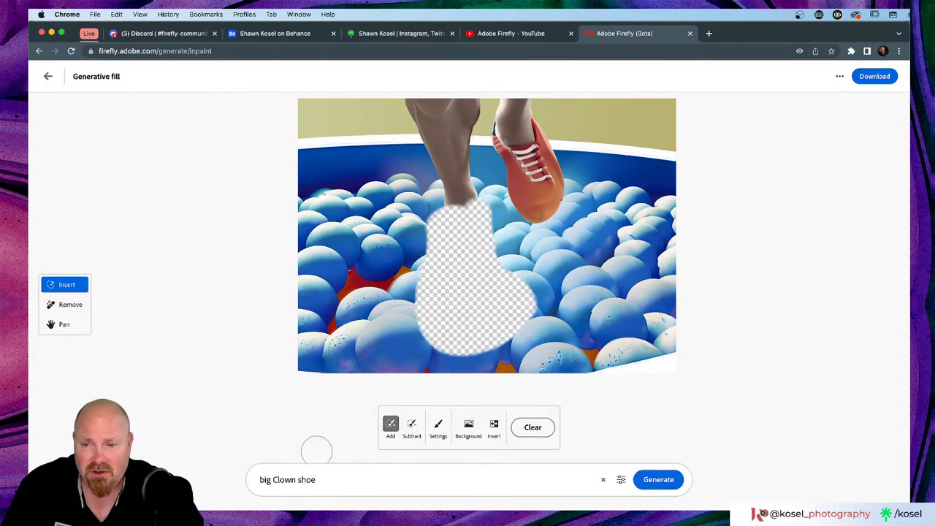
- Change the fill prompt to 'oversized Clown shoe' and generate new shoe variations
double_click(264, 479)
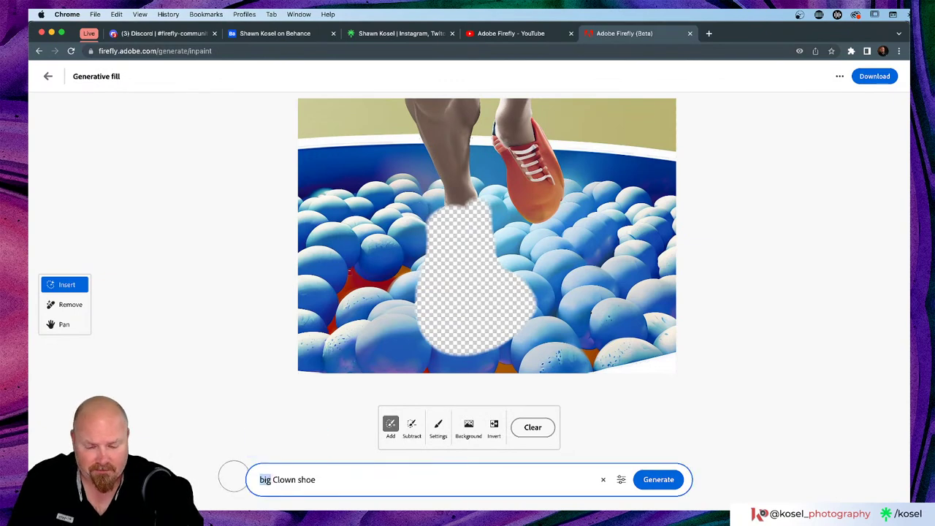
text(oversi)
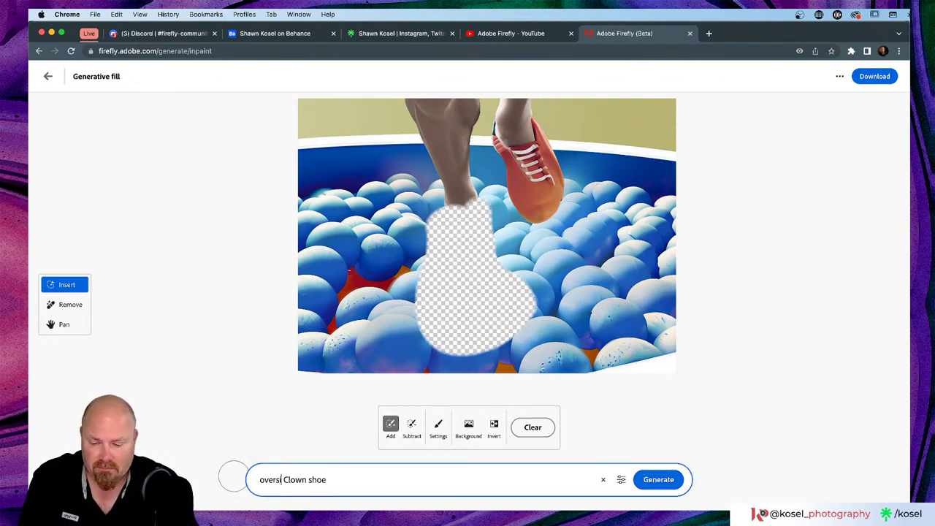
text(zed)
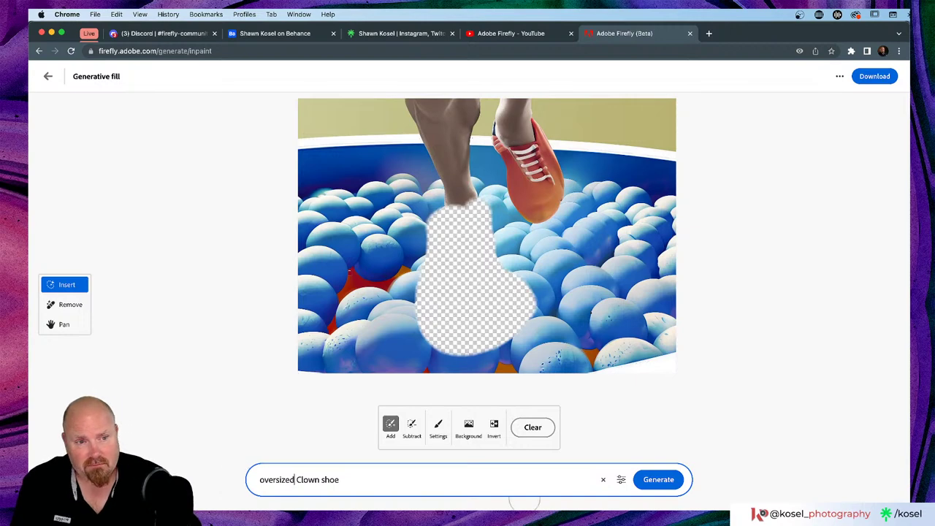
click(659, 479)
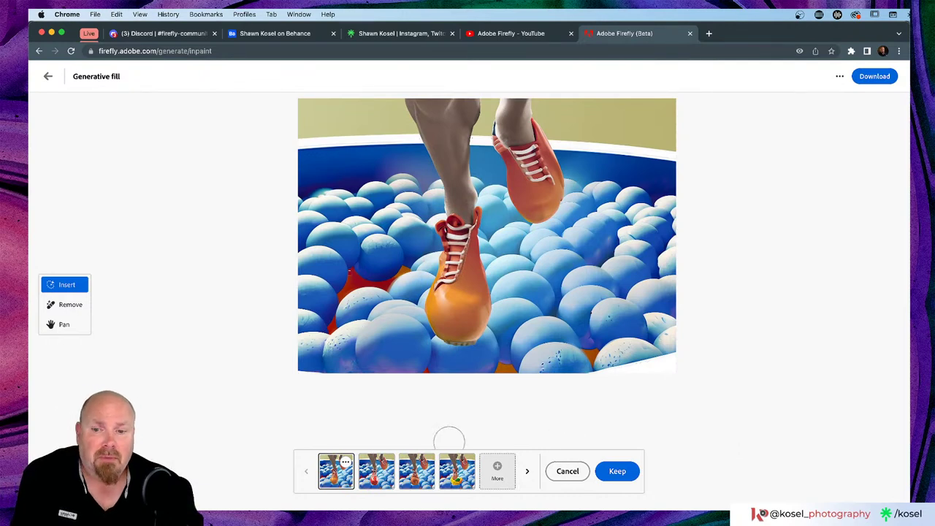
- Compare the red, orange-brown and yellow shoe fills, keep the red one, and exit to the start page
click(376, 467)
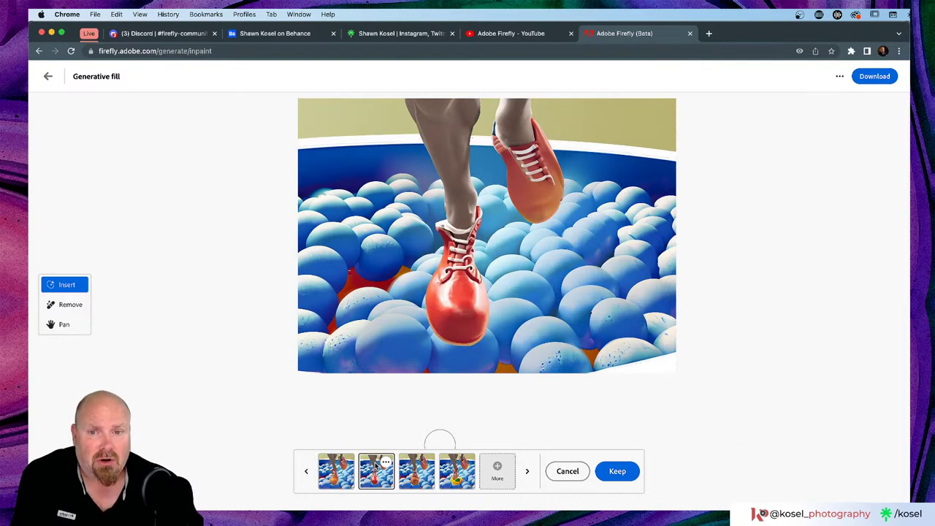
click(418, 469)
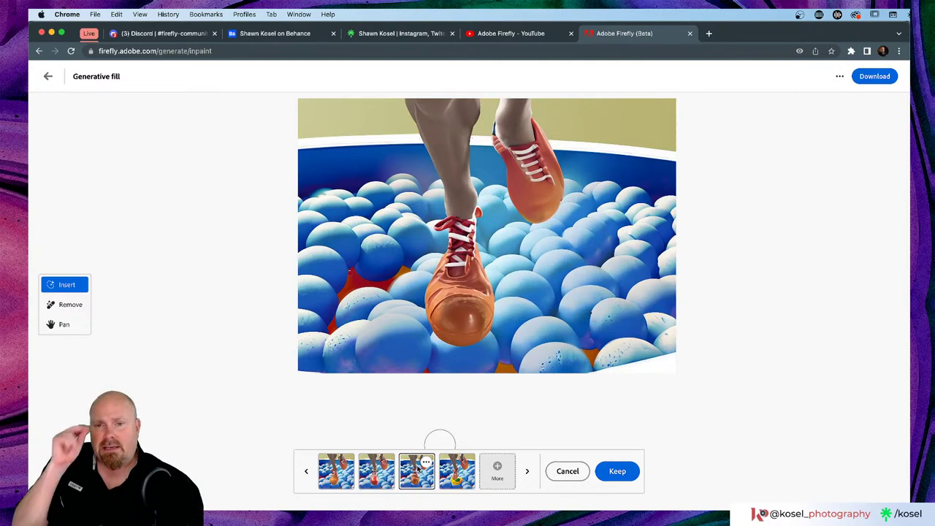
click(459, 471)
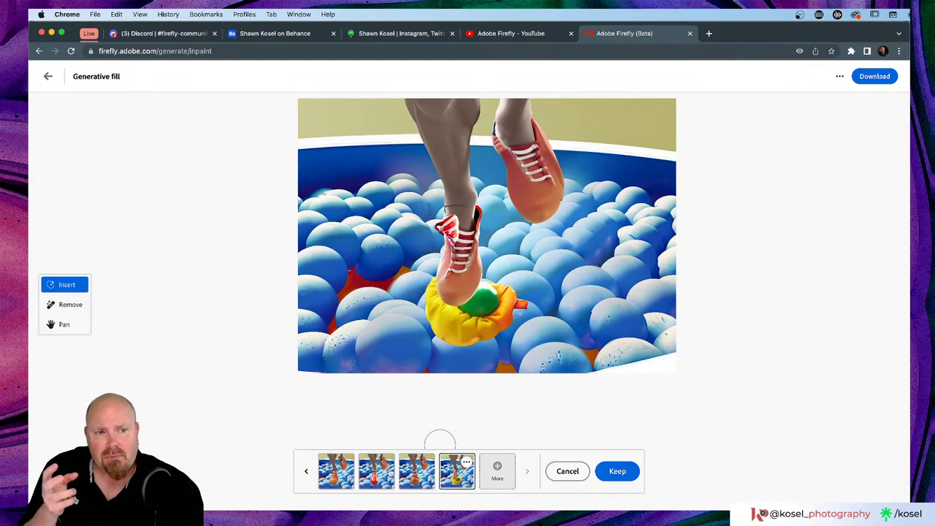
click(387, 471)
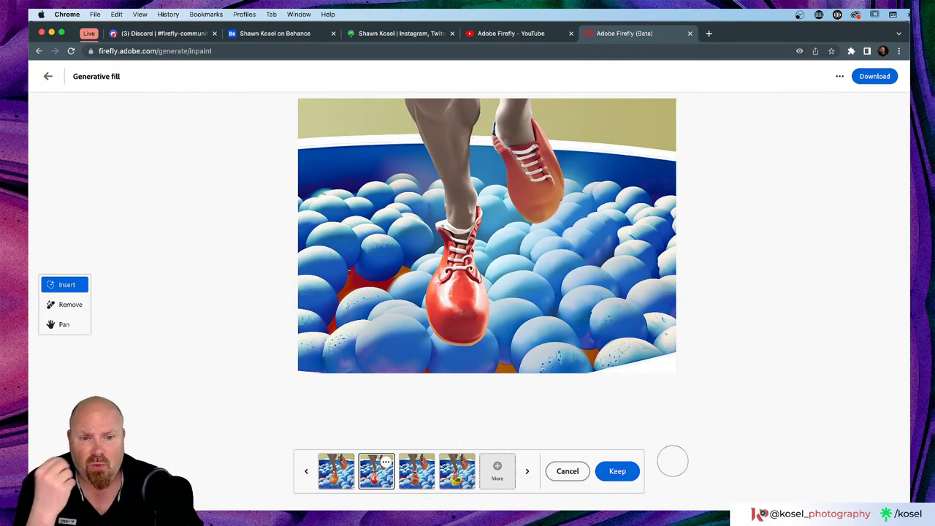
click(617, 471)
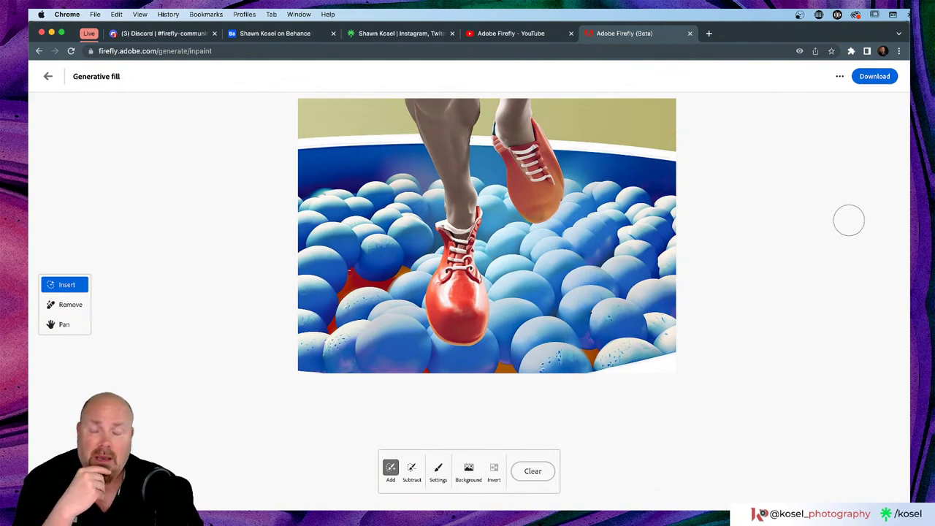
click(46, 78)
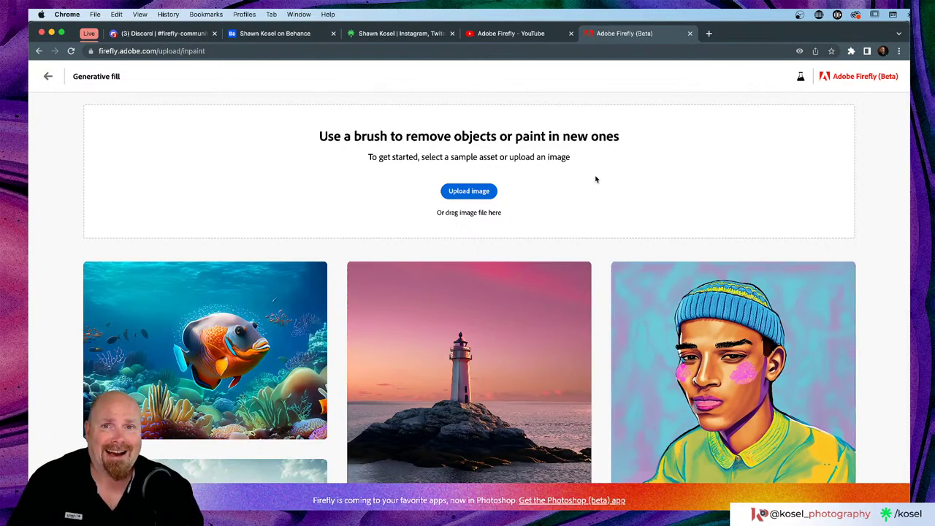
key(super+Tab)
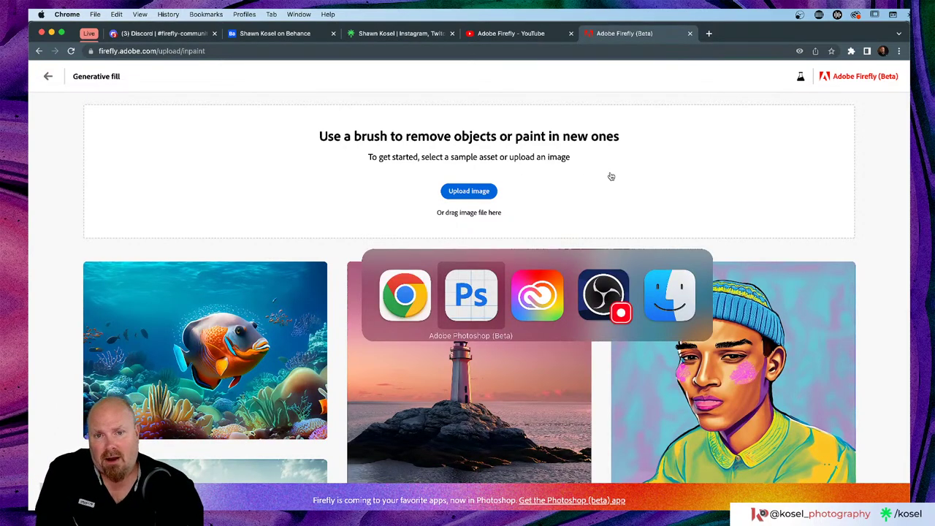
- Switch back to Photoshop (Beta) showing the Layer 1 long-jumper composite
key(super+Tab)
key(super+Tab)
key(super+Tab)
key(super+Tab)
key(super+Tab)
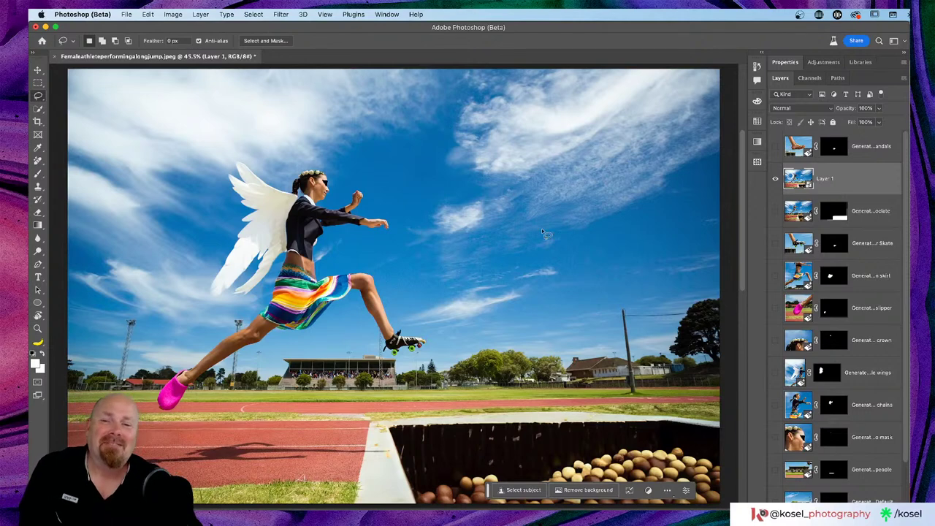
- Quick Export Layer 1 as a JPG named 'Long jumper' on the Desktop, keeping the existing Layer 1.jpg
right_click(863, 181)
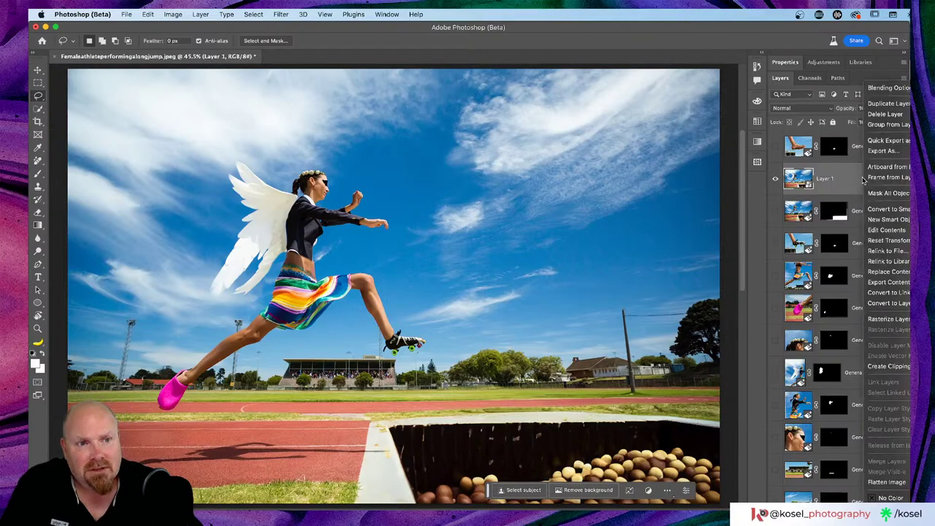
click(891, 143)
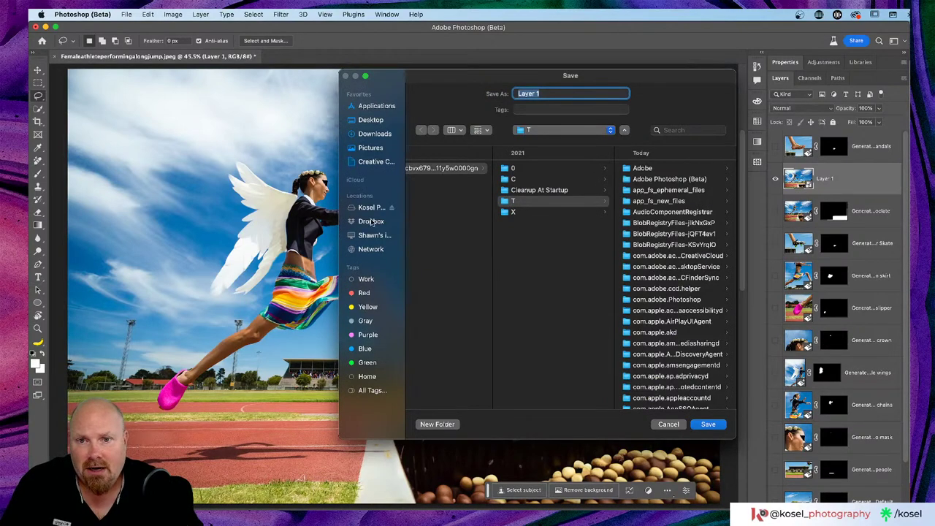
click(365, 121)
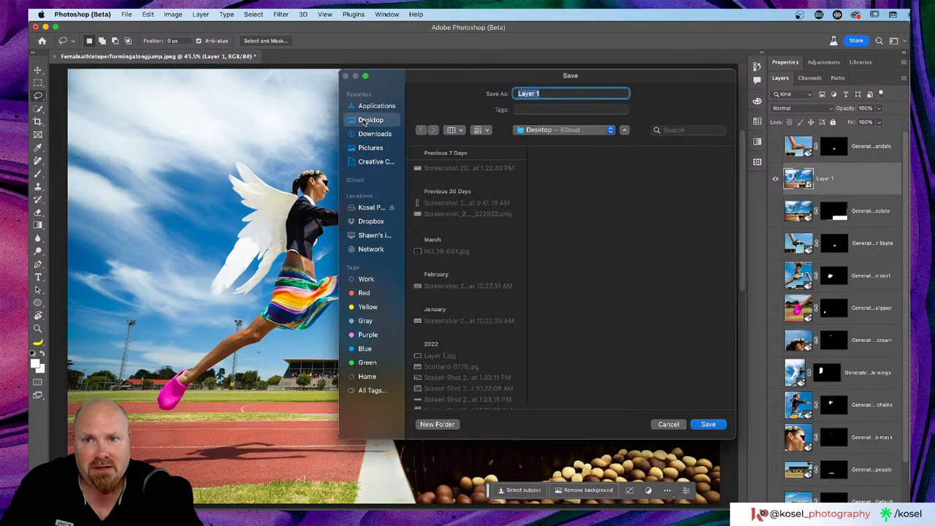
click(708, 424)
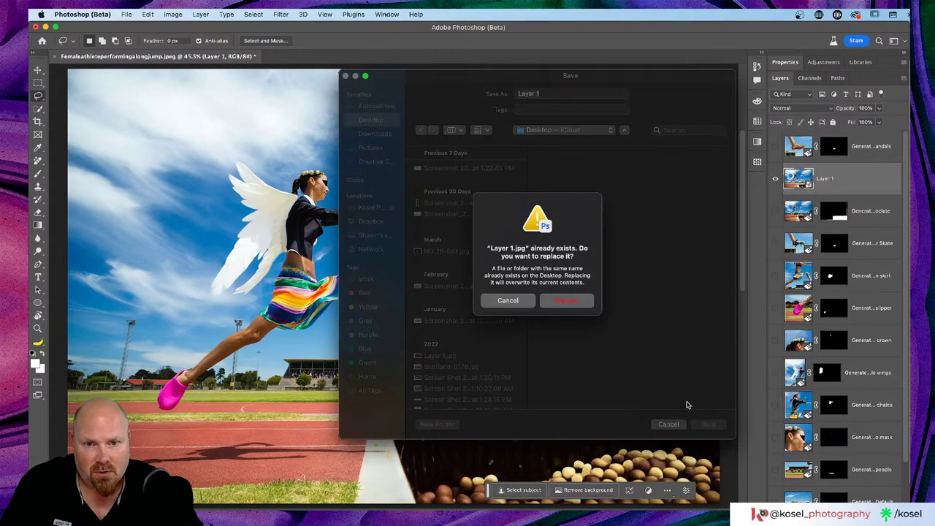
click(507, 300)
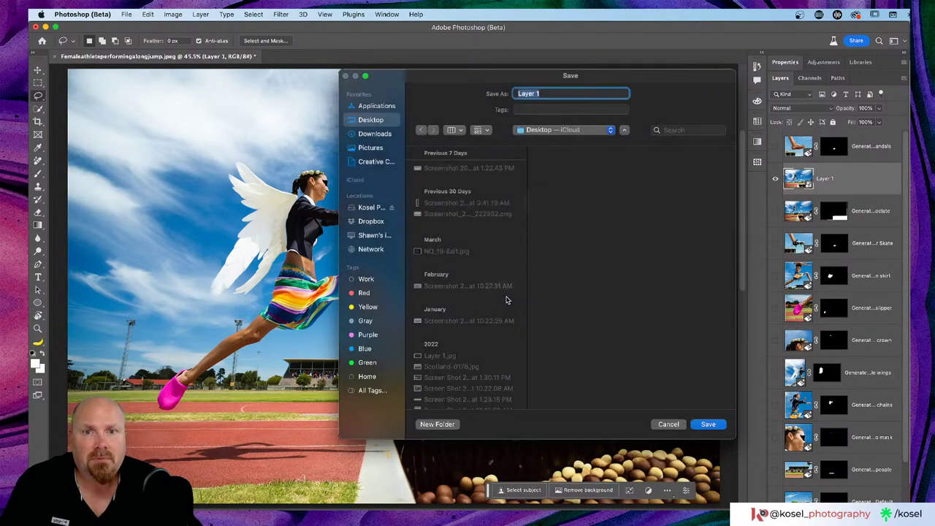
triple_click(532, 90)
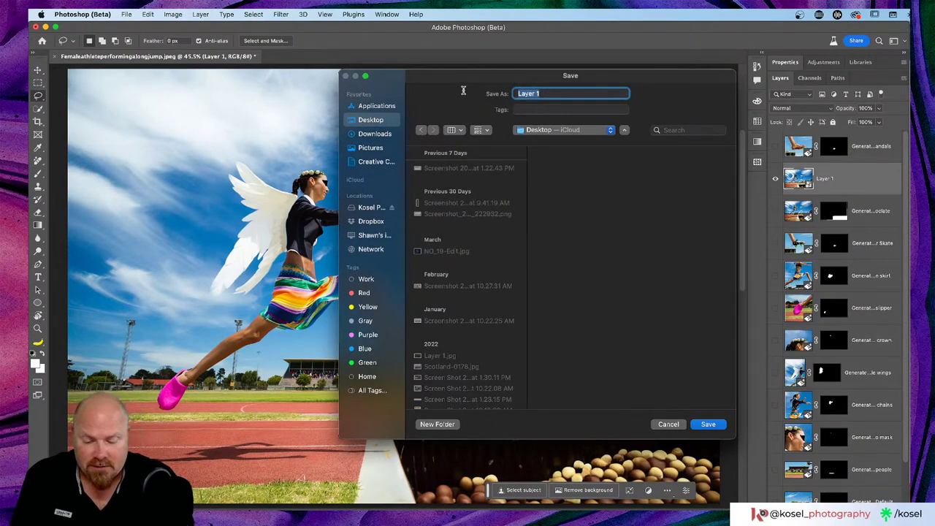
text(Long jum)
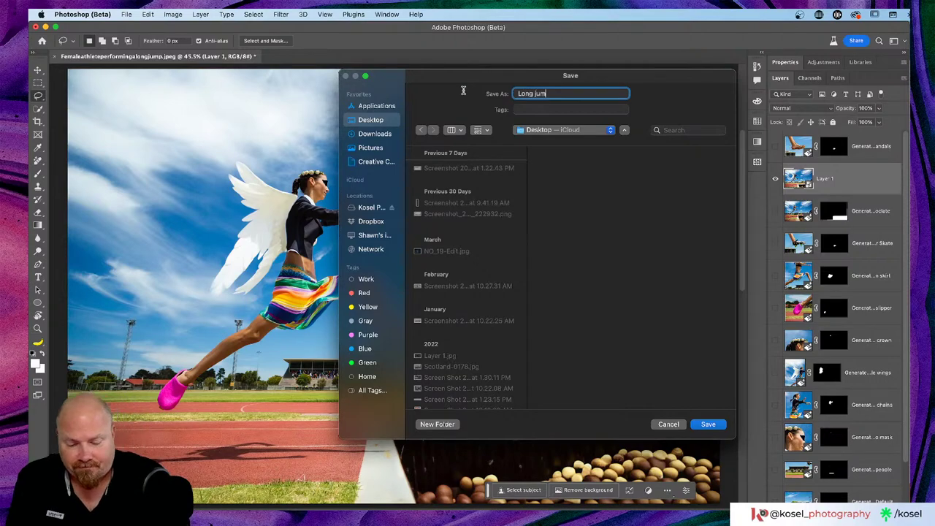
text(per)
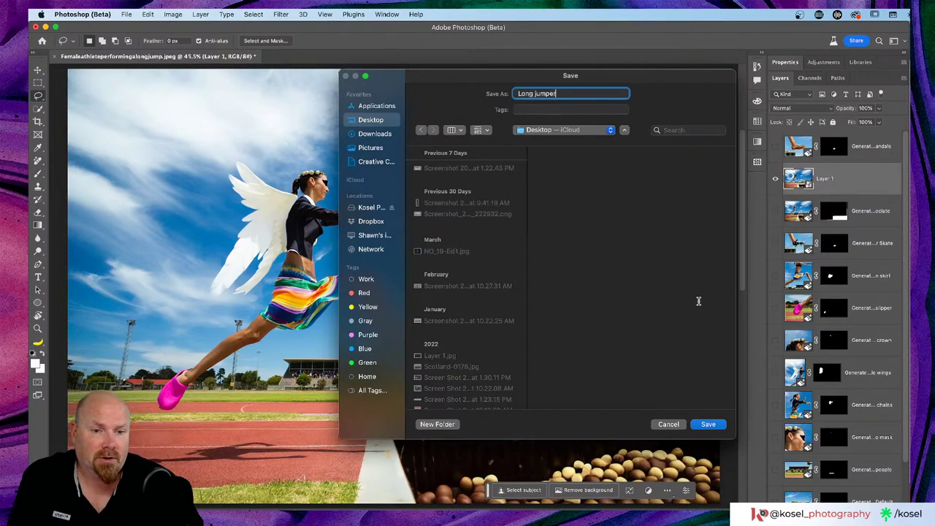
click(708, 423)
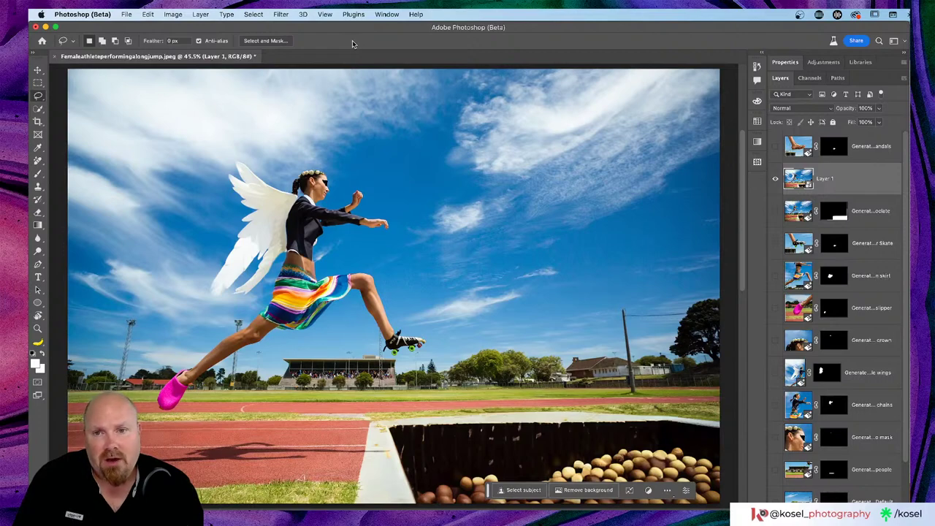
- In the browser, close the Behance Adobe Live and Restream Dashboard tabs
key(super+Tab)
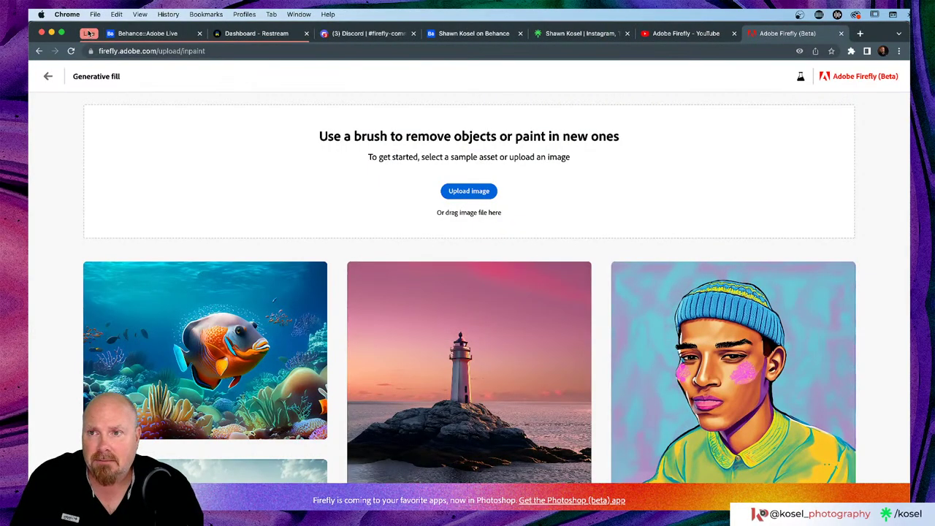
click(131, 33)
scroll(224, 209, down, 10)
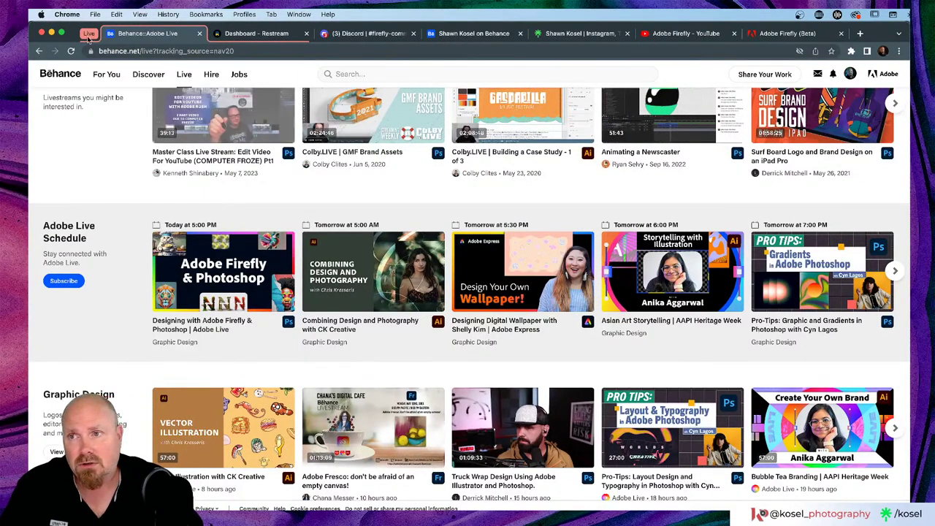
click(306, 32)
click(198, 33)
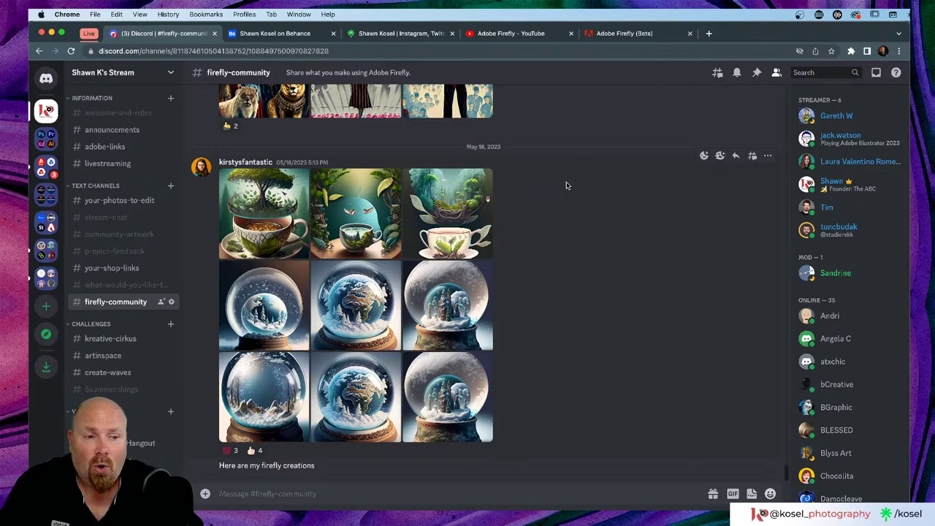
- Go from the Adobe Firefly YouTube video back to the presenter's channel page
click(523, 35)
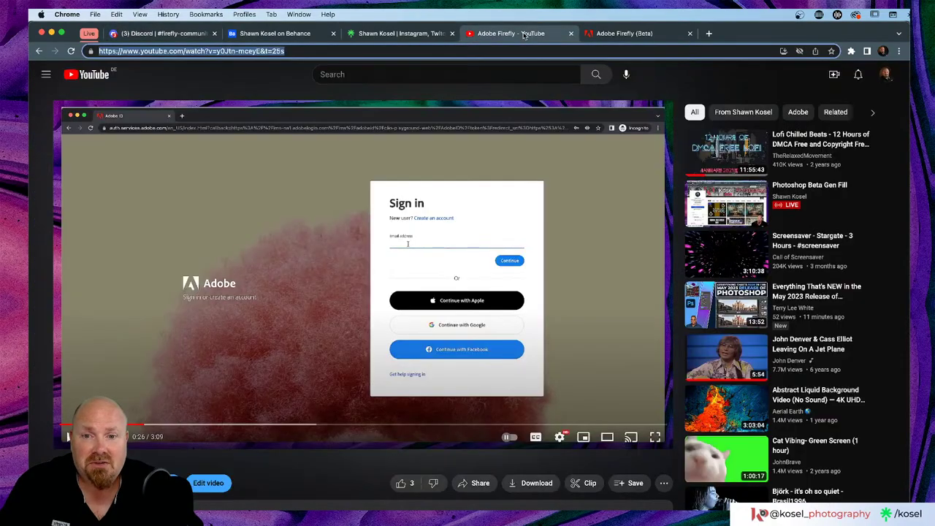
click(39, 51)
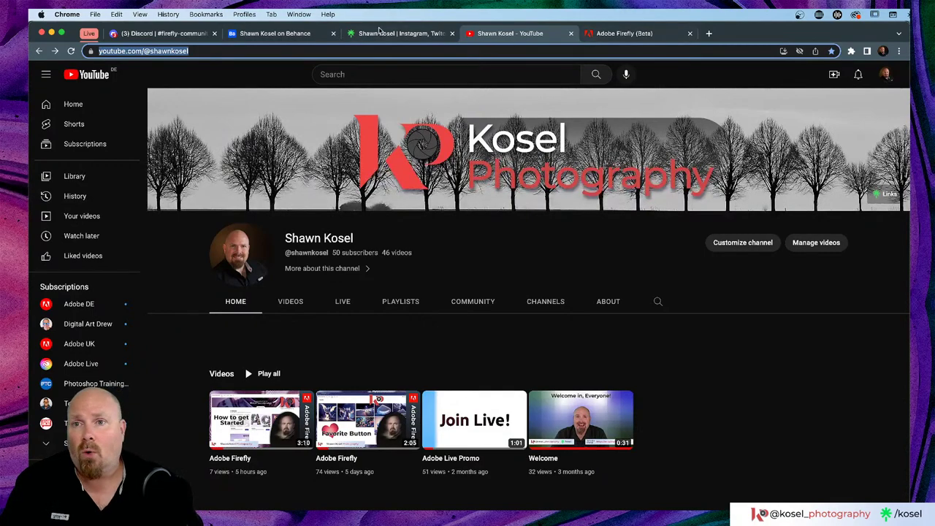
click(274, 33)
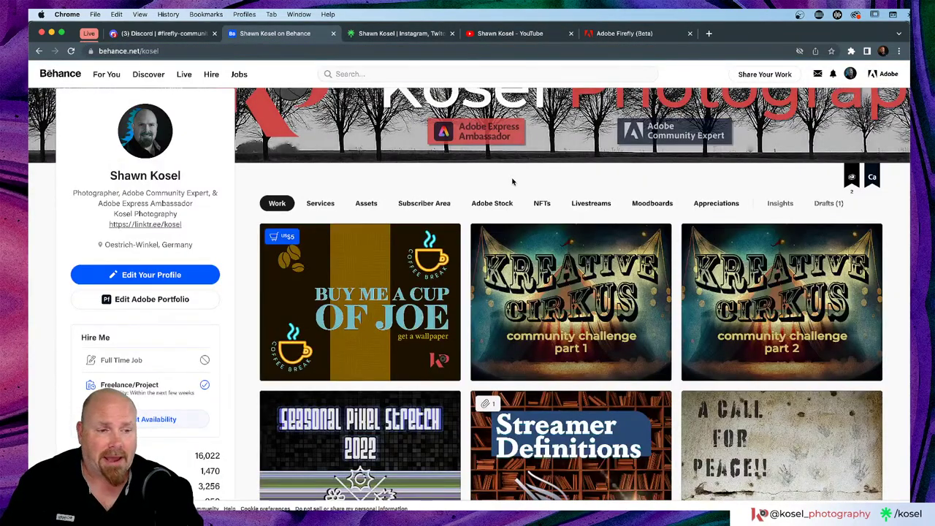
scroll(511, 183, down, 1)
scroll(415, 173, up, 2)
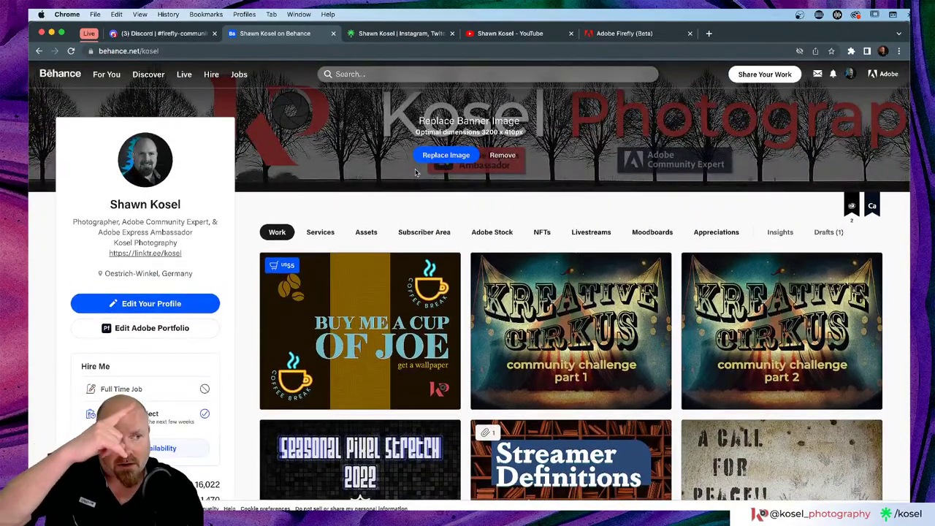
scroll(416, 171, down, 5)
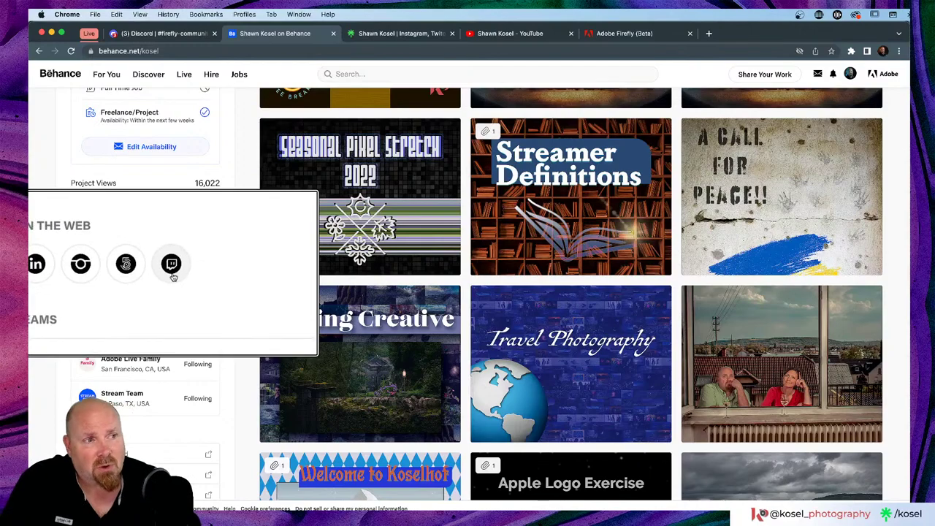
scroll(154, 275, down, 5)
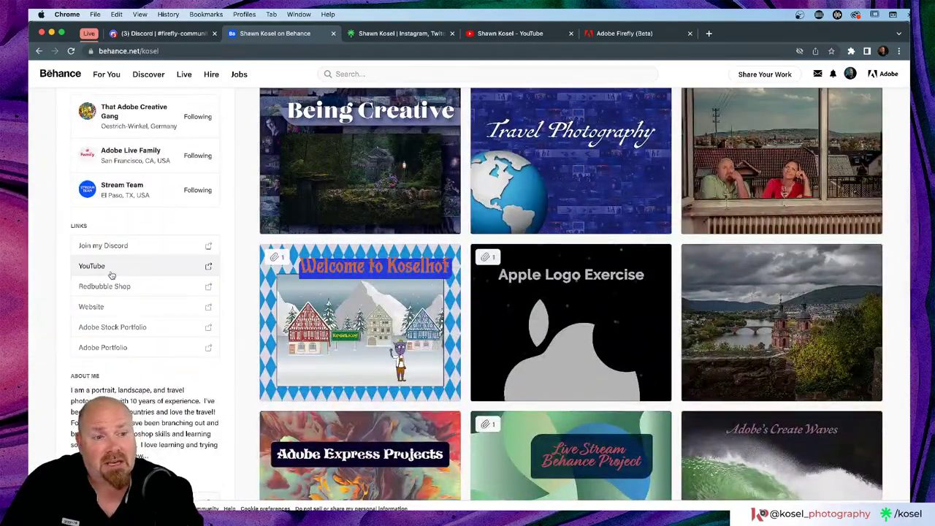
scroll(111, 275, up, 10)
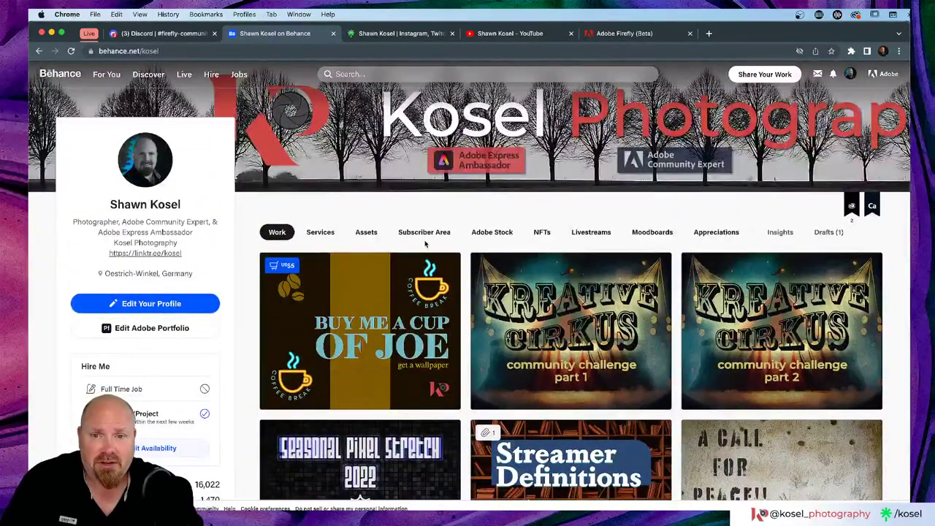
click(371, 339)
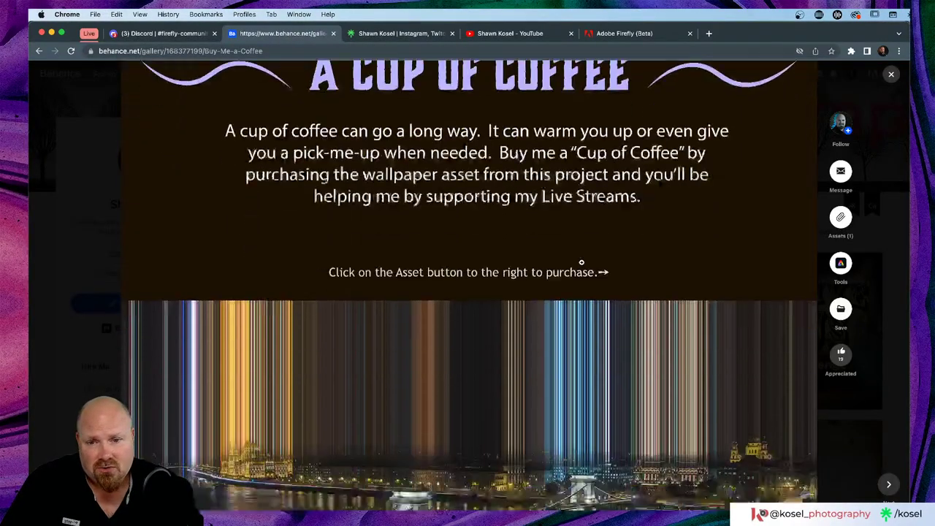
scroll(582, 261, down, 3)
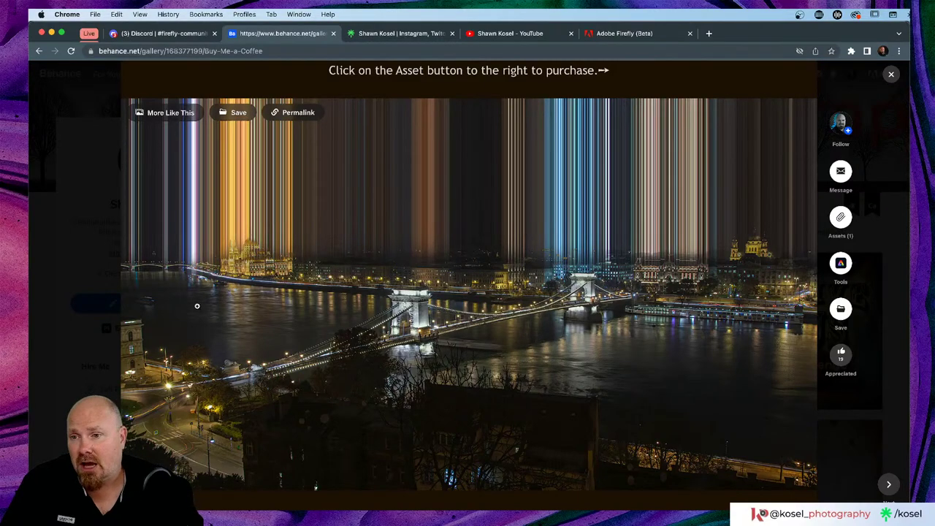
click(59, 271)
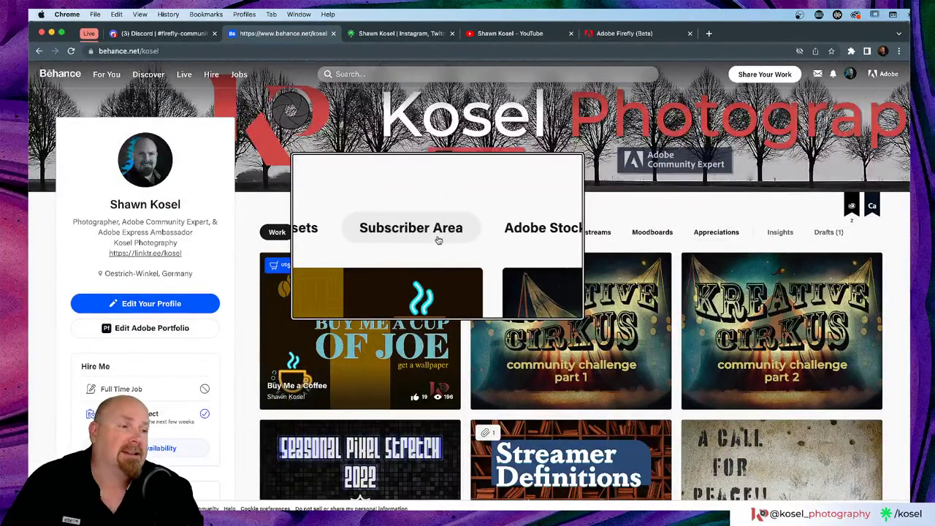
- Open the first Adobe Firefly video, pause it, and copy its link from the address bar
click(513, 35)
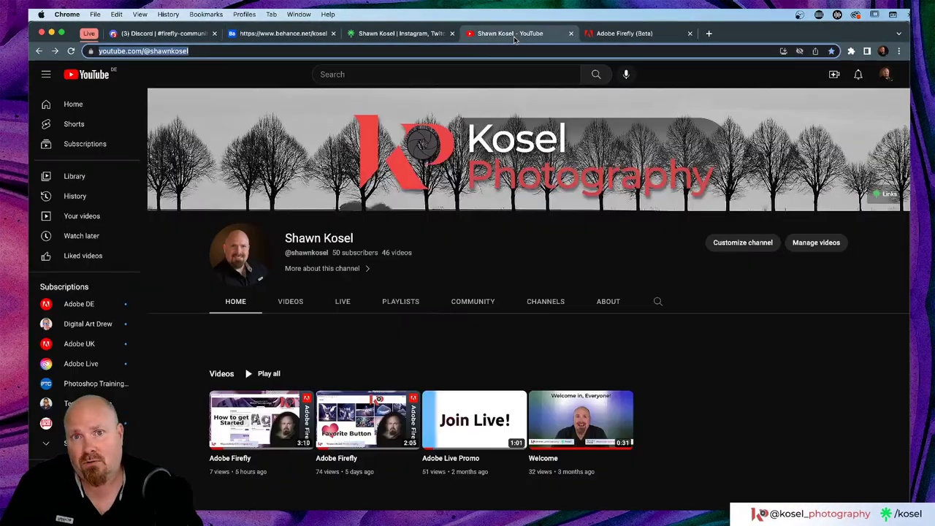
scroll(456, 326, down, 2)
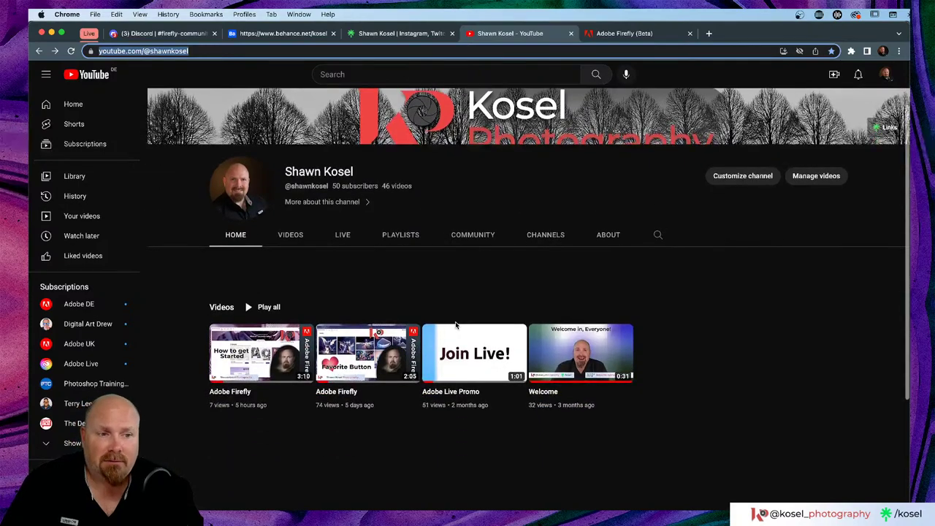
click(234, 348)
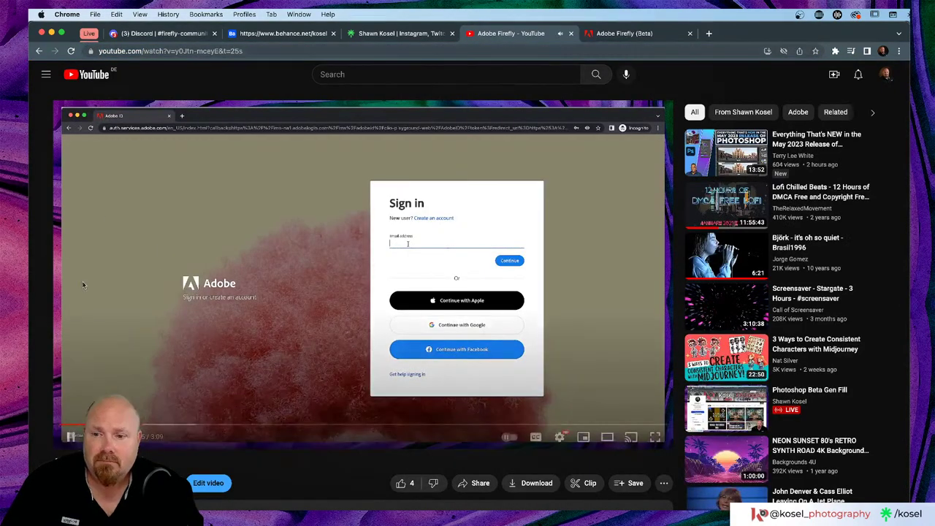
click(65, 435)
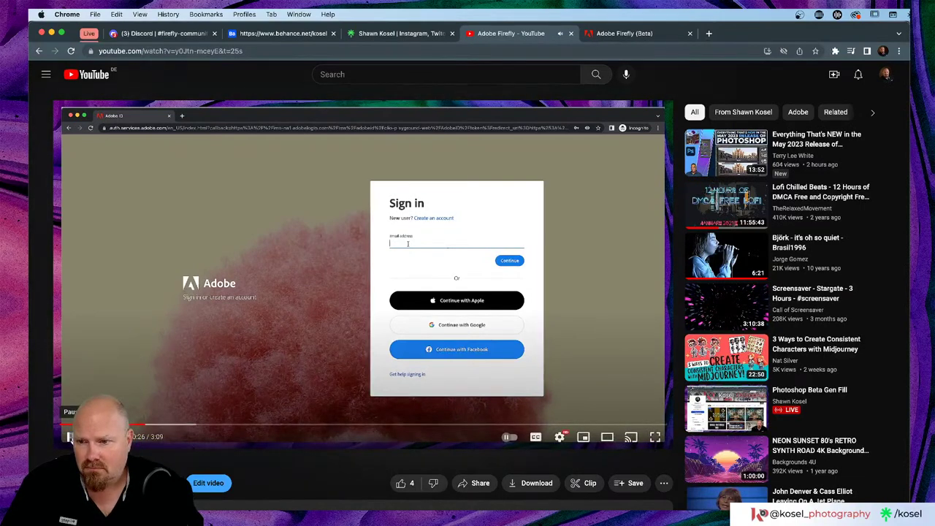
click(288, 49)
drag(300, 49, 44, 54)
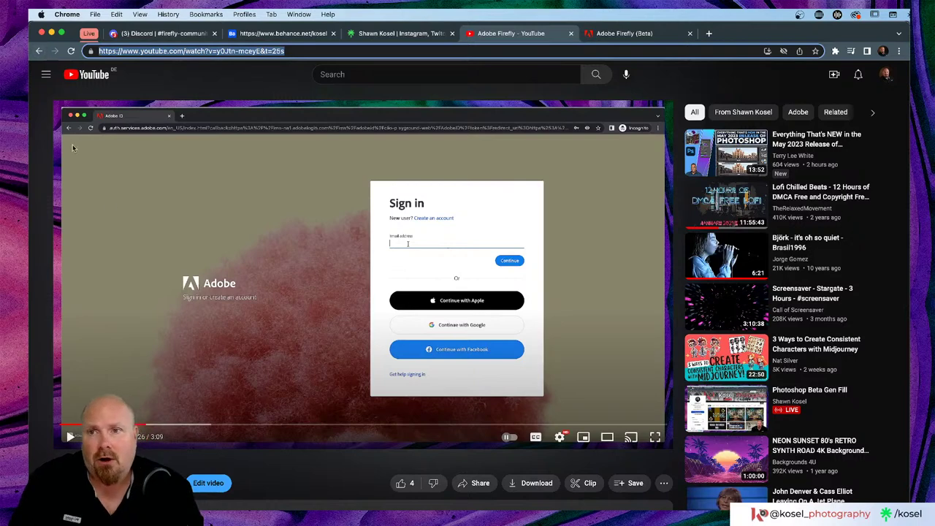
key(super+Tab)
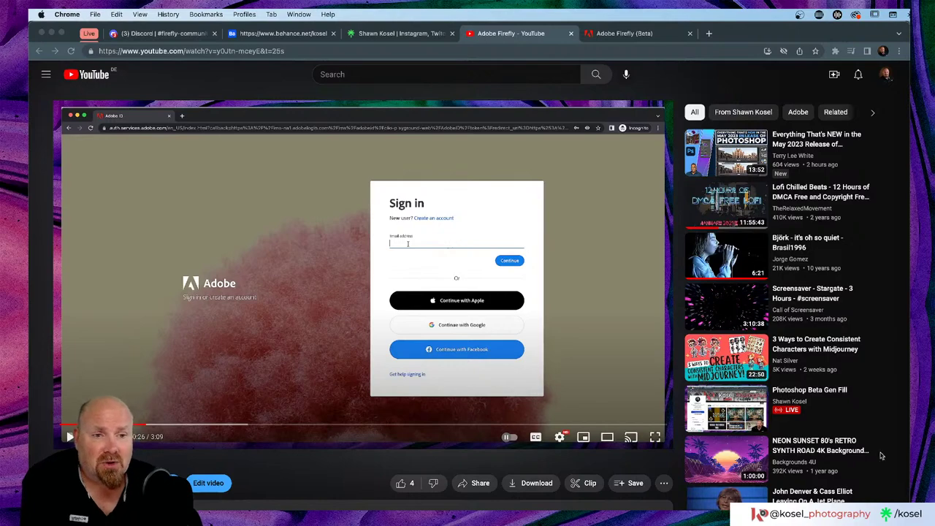
- Return to the channel's video list, then bring up the Adobe Firefly Generative fill tab
click(39, 51)
scroll(473, 201, down, 3)
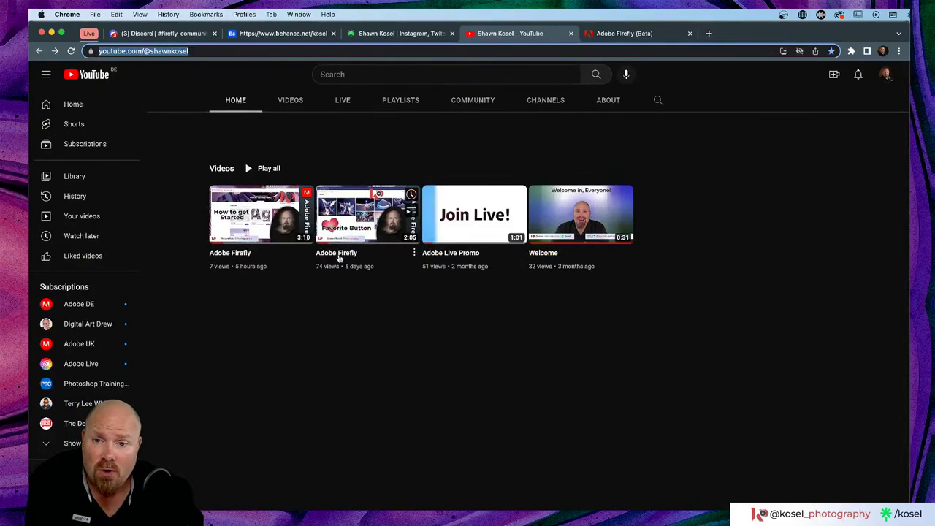
mouse_move(349, 254)
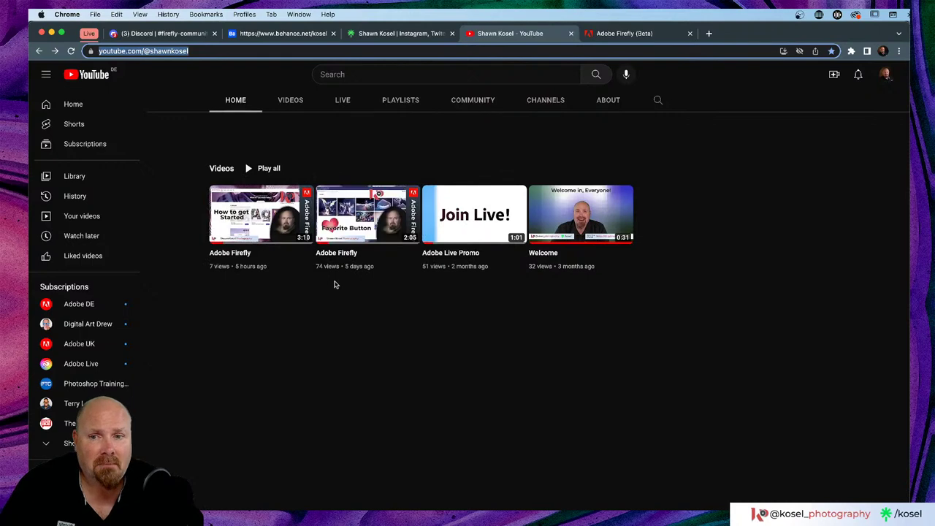
mouse_move(337, 277)
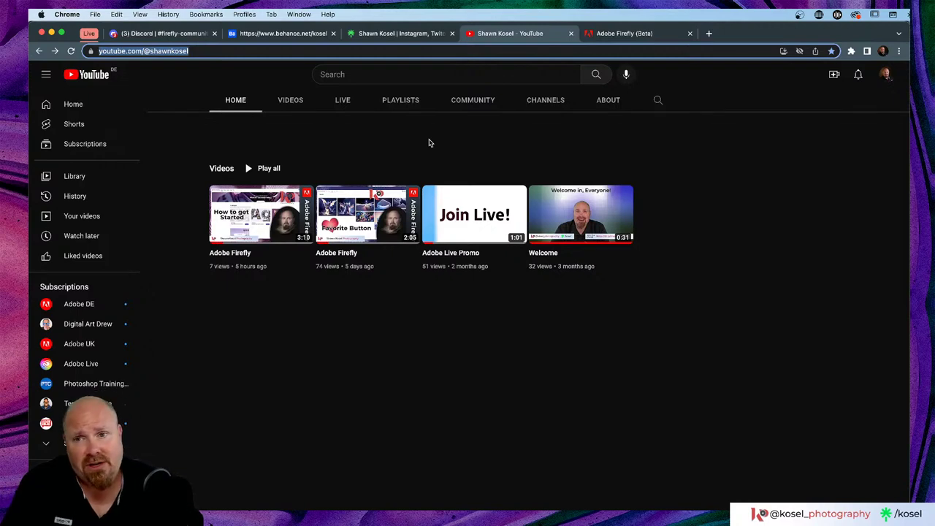
click(650, 34)
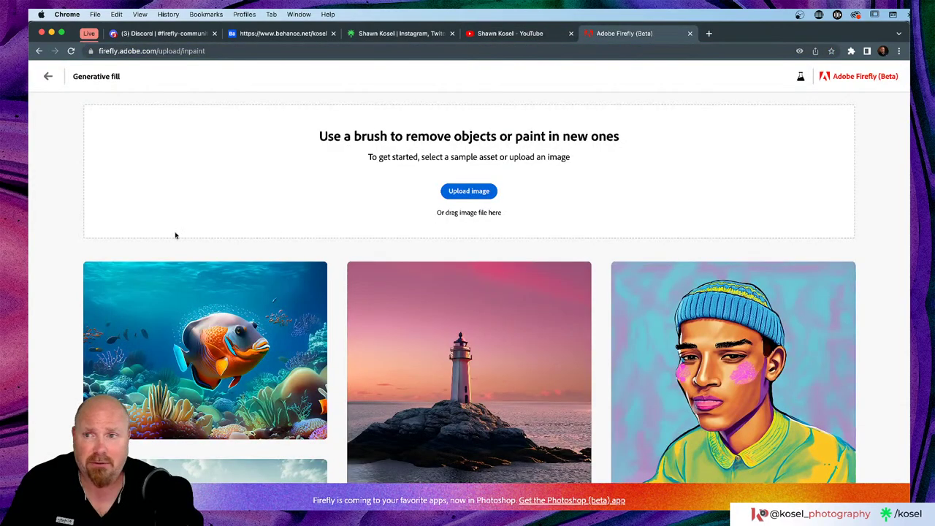
- Go back to the Firefly home page, browse 'Try these out', then switch to Photoshop (Beta)
click(47, 76)
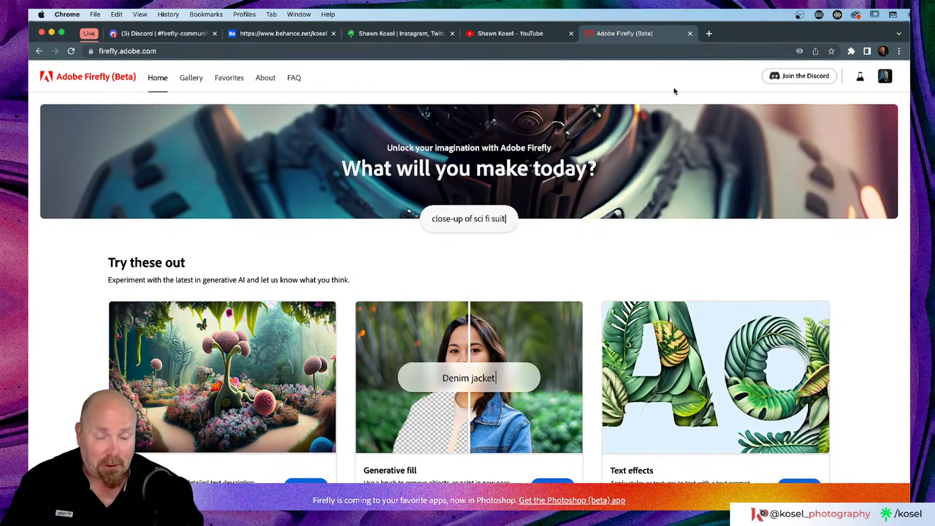
scroll(534, 258, down, 5)
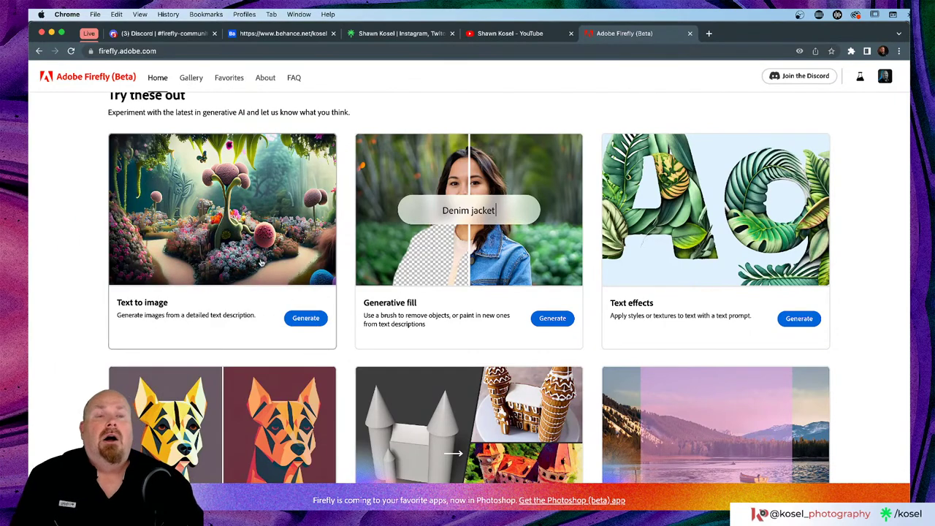
key(super+Tab)
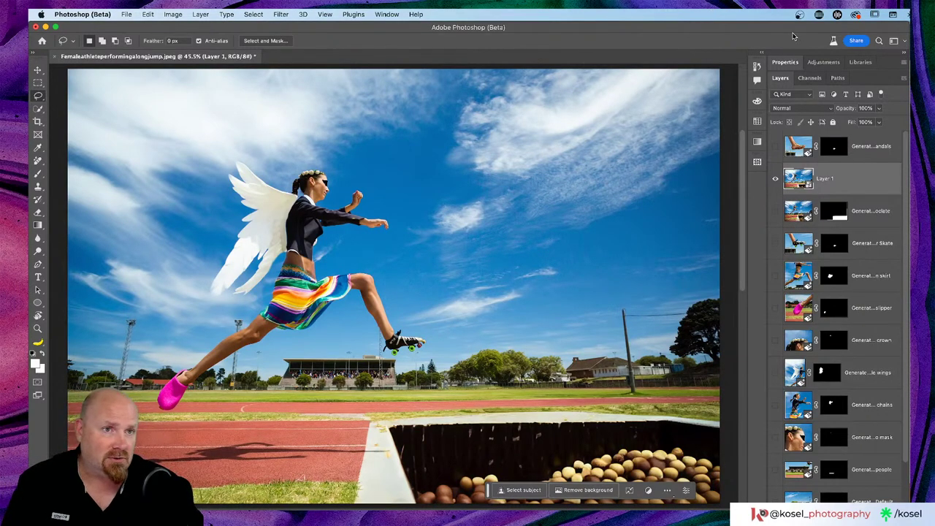
- Open Creative Cloud from the menu bar to see updates like Photoshop v24.5 and Photoshop (Beta) v24.6
click(855, 14)
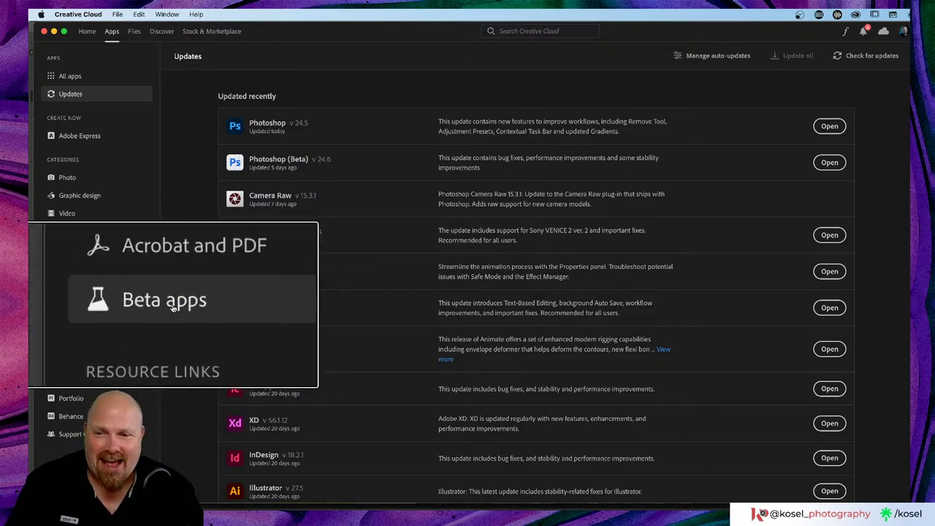
- Show Creative Cloud's Beta apps section, where Photoshop (Beta) is listed as up to date
click(76, 305)
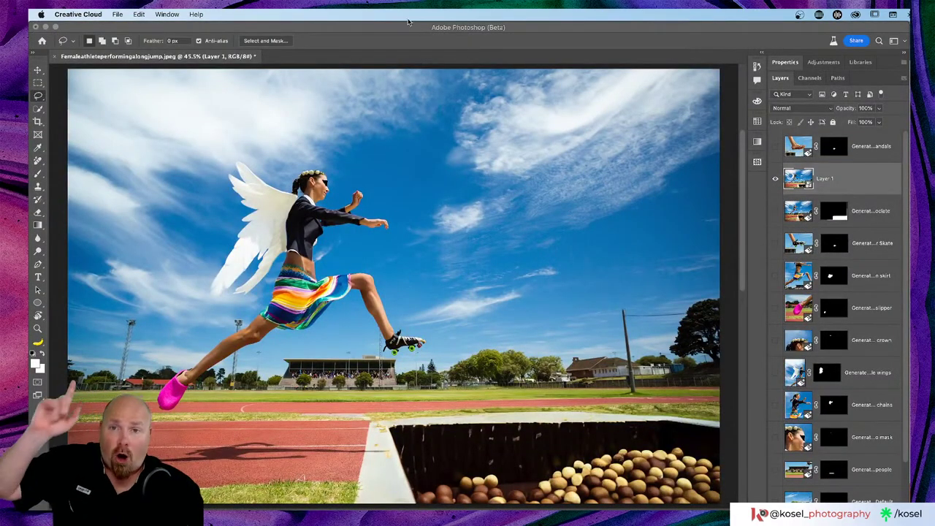
- Bring the composite forward, glance at the Window menu, and move the quick-action bar into the sky
click(388, 30)
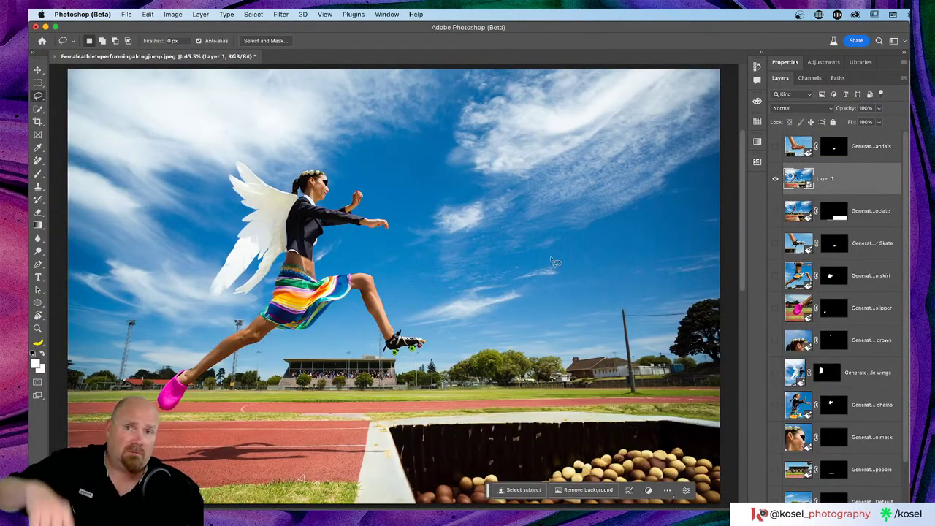
click(388, 14)
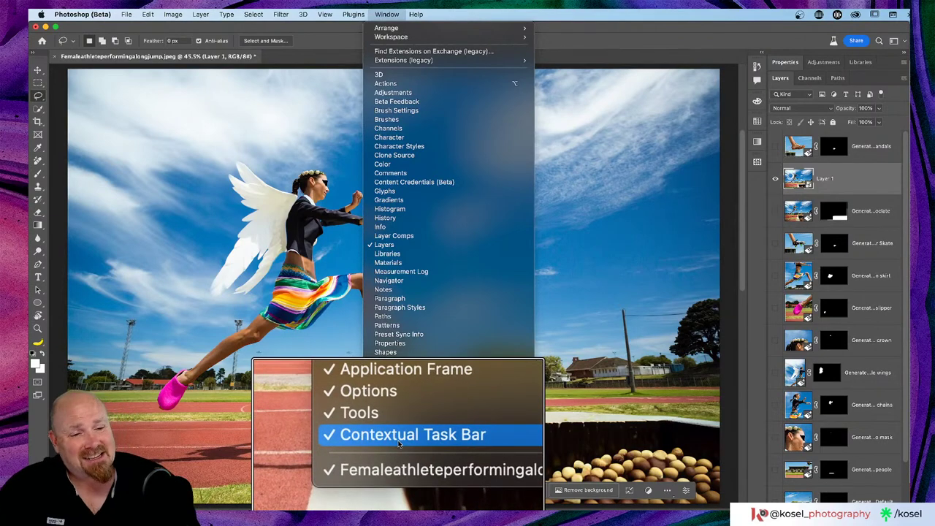
click(601, 318)
drag(488, 493, 451, 184)
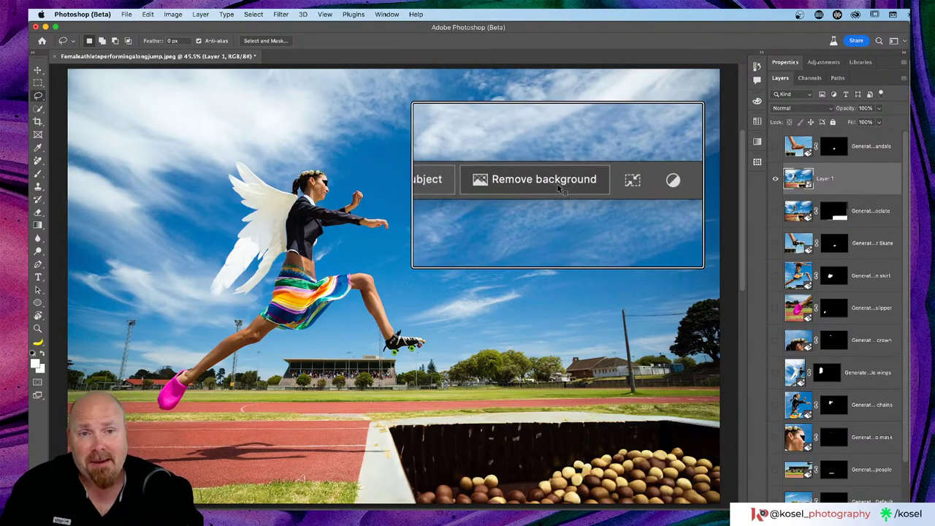
- Show Layer 1's Properties, browse the selection and healing tool flyouts, then drop the bar over the ball pit
click(795, 65)
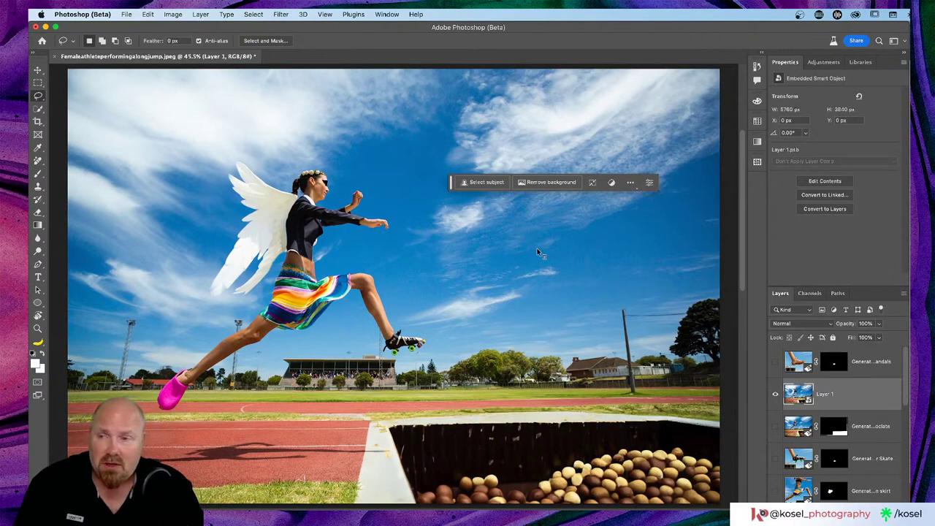
click(42, 109)
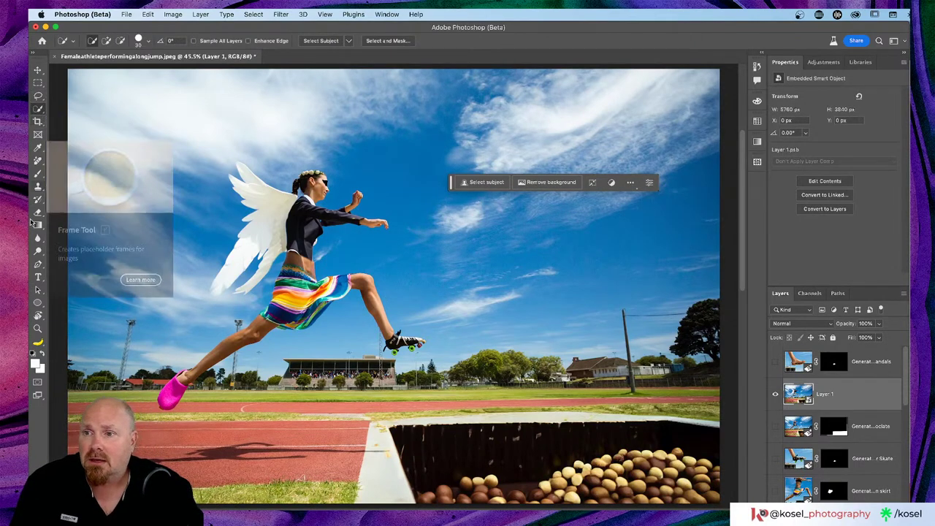
click(38, 107)
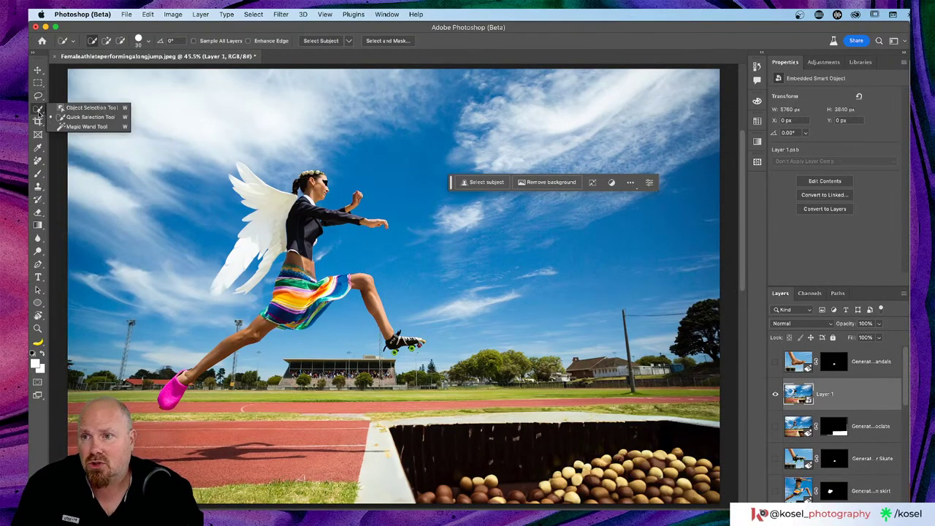
click(38, 160)
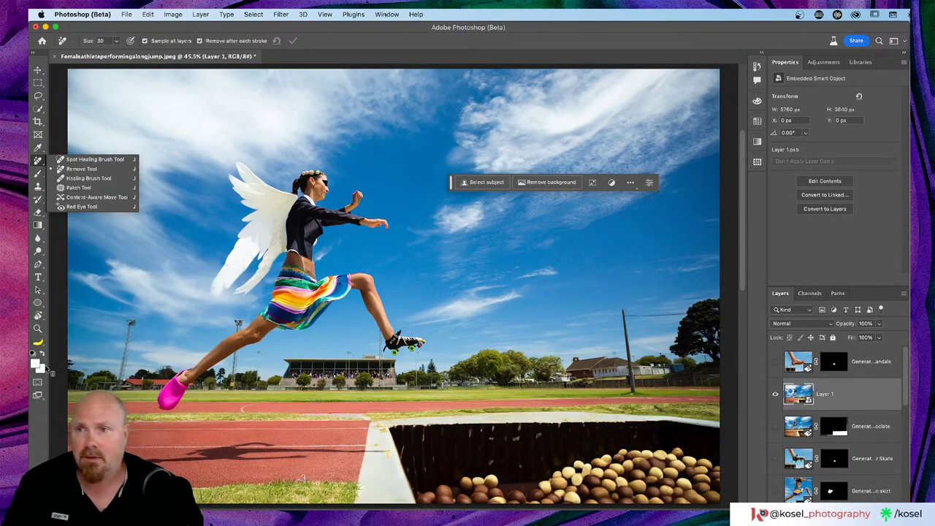
click(471, 28)
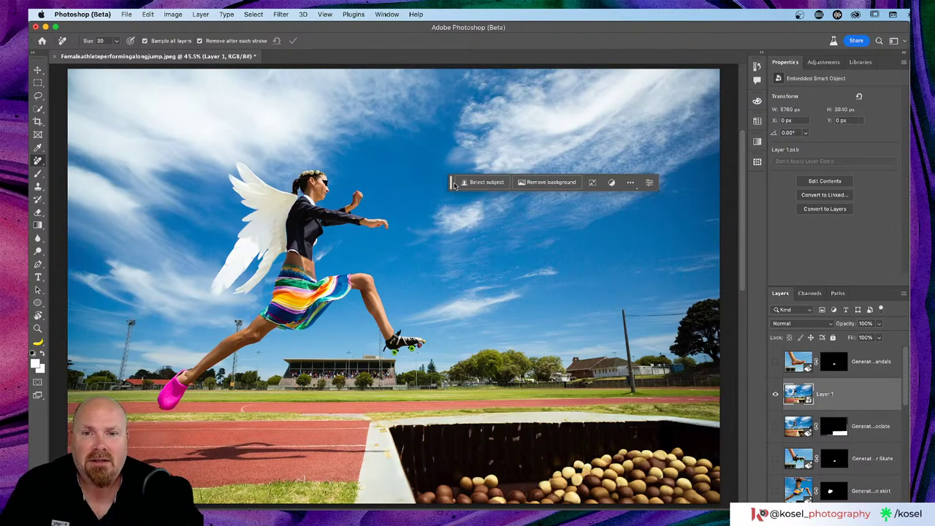
drag(452, 187, 403, 455)
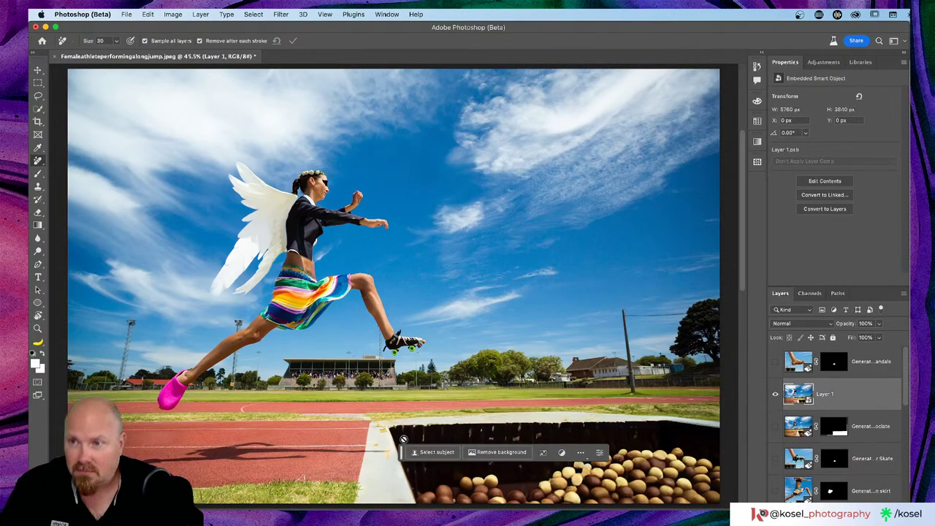
- Lasso a tall patch of sky right of the jumper and Generative Fill it with 'Giant lighthulb art'
click(39, 97)
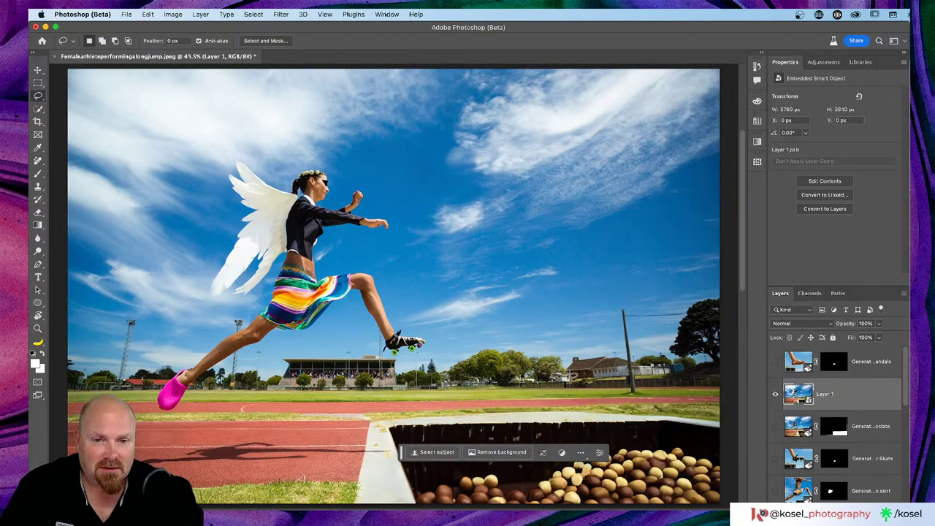
mouse_move(572, 375)
mouse_down()
mouse_move(515, 372)
mouse_move(513, 290)
mouse_move(460, 217)
mouse_move(456, 168)
mouse_move(479, 119)
mouse_move(510, 94)
mouse_move(634, 92)
mouse_move(658, 119)
mouse_move(657, 224)
mouse_move(644, 251)
mouse_move(598, 278)
mouse_move(579, 309)
mouse_move(581, 375)
mouse_up()
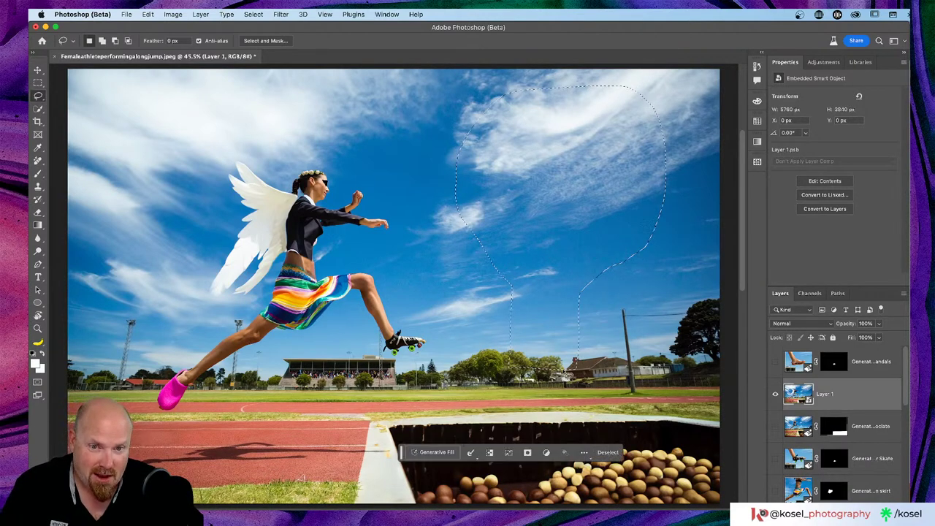
click(434, 452)
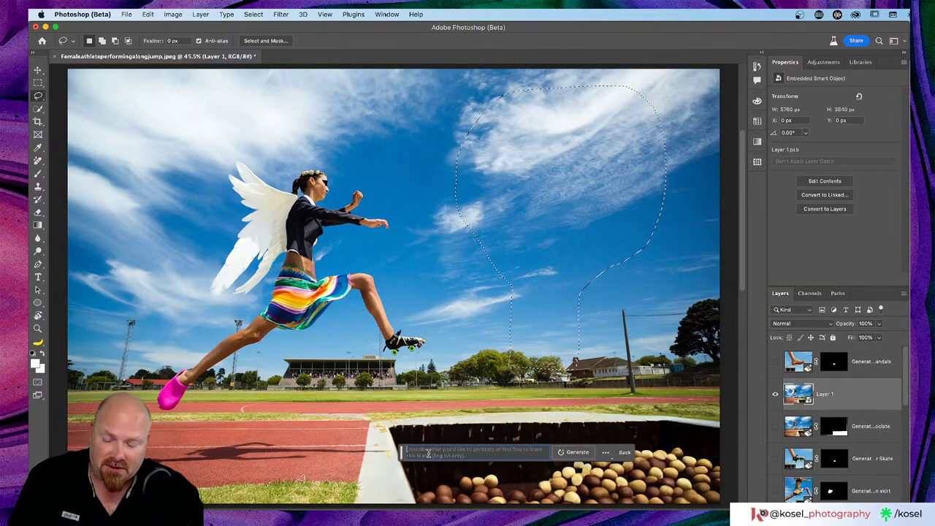
text(Giant)
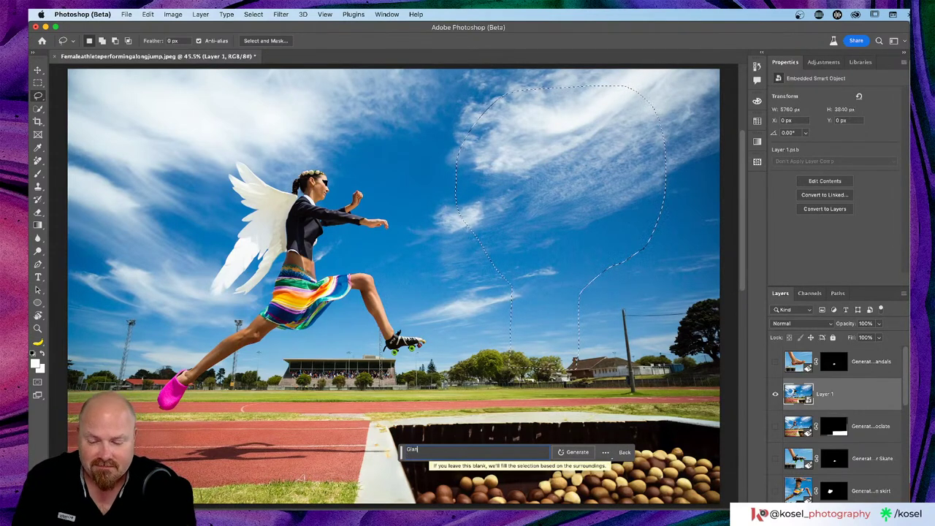
text( light)
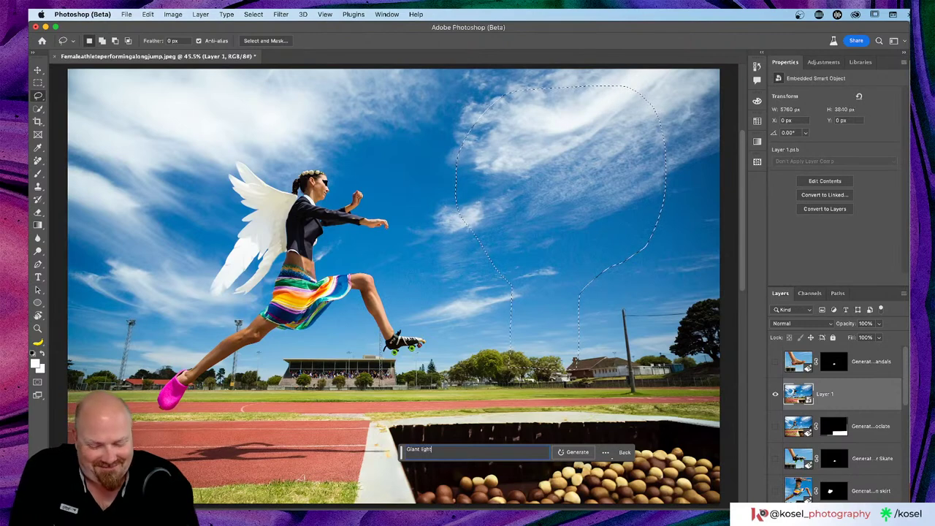
text(hulb)
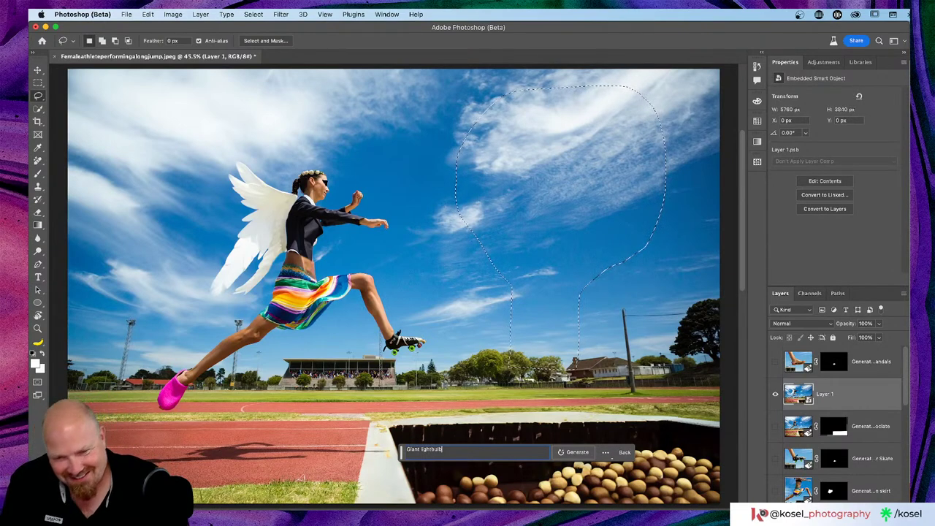
text( art)
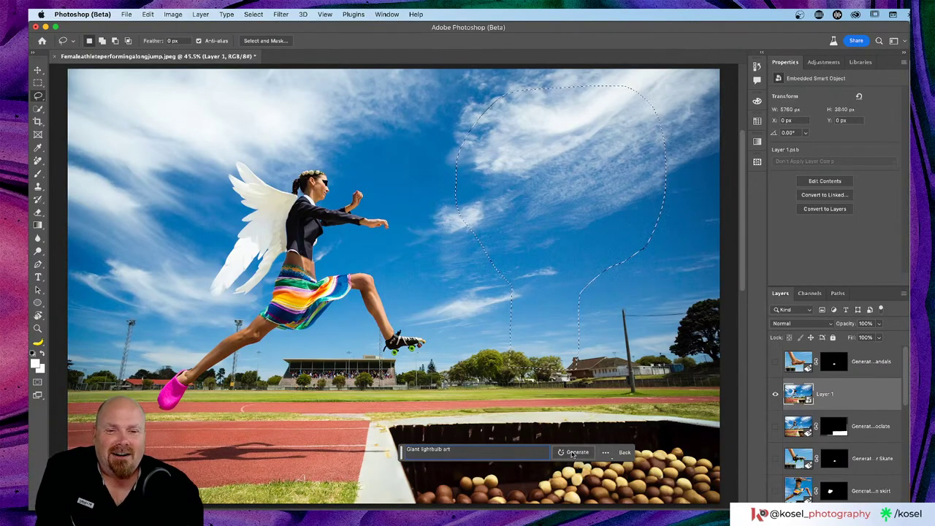
click(576, 452)
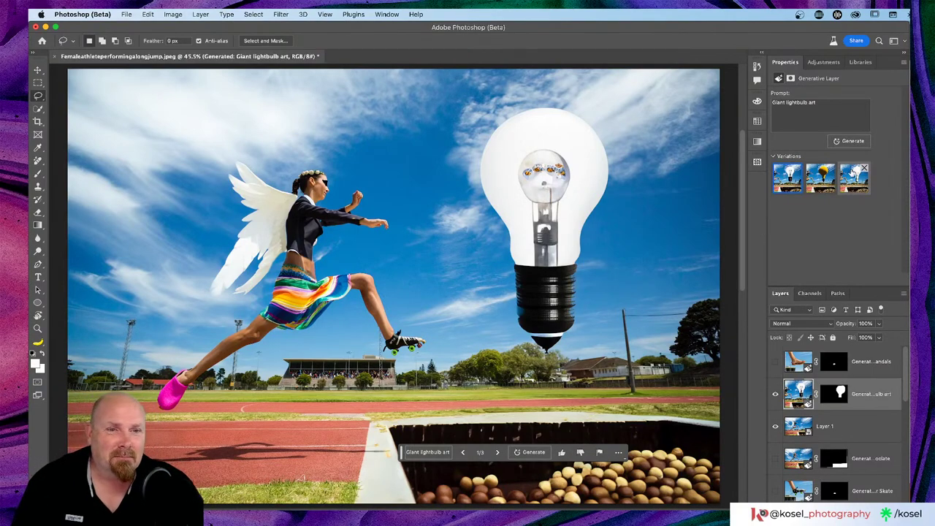
- Compare the third and yellow bulb variations, settle on the white one, then switch to the Behance chat
click(853, 174)
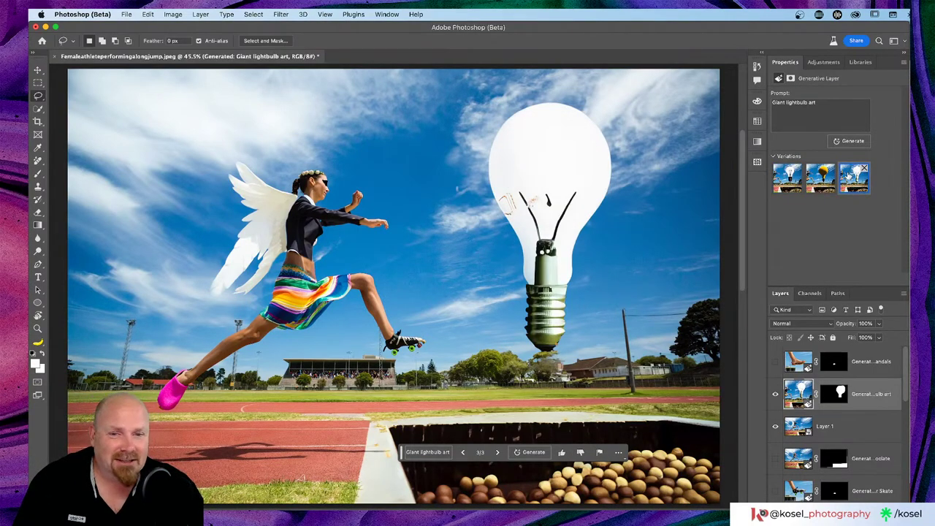
click(823, 178)
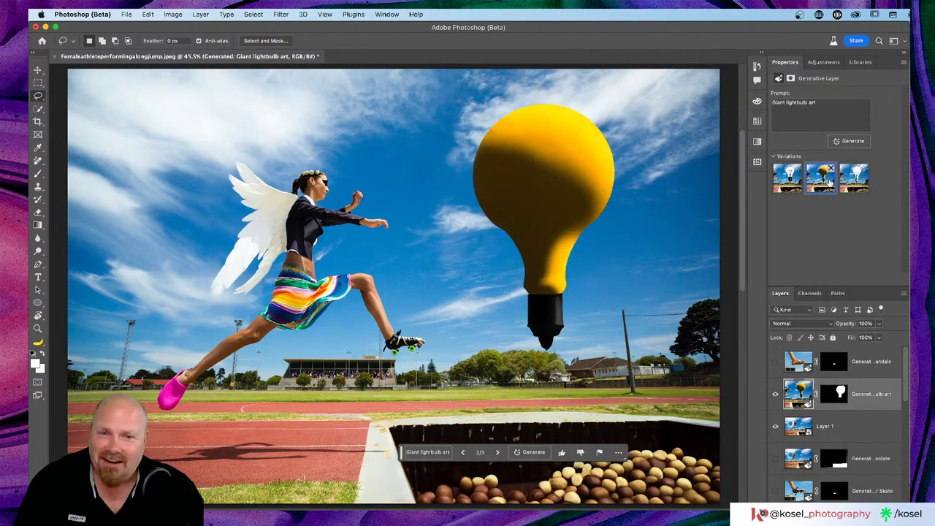
click(845, 181)
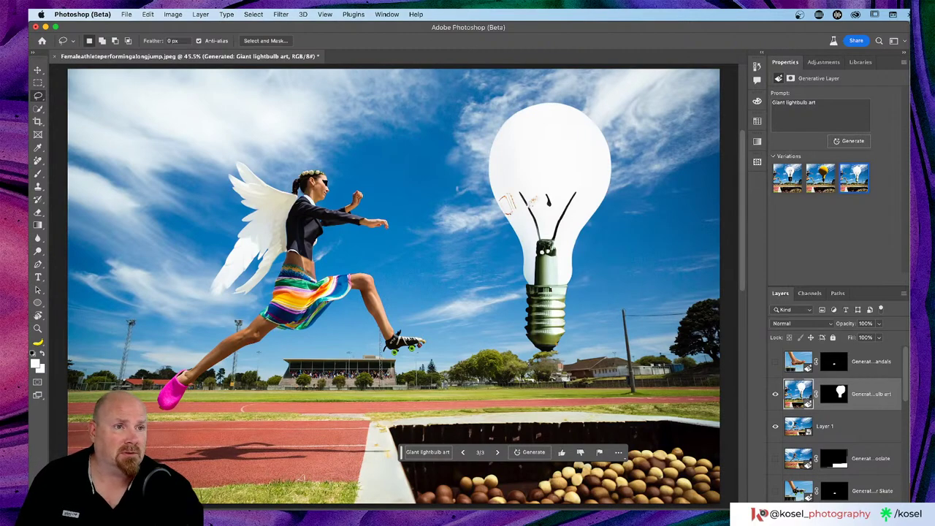
key(super+Tab)
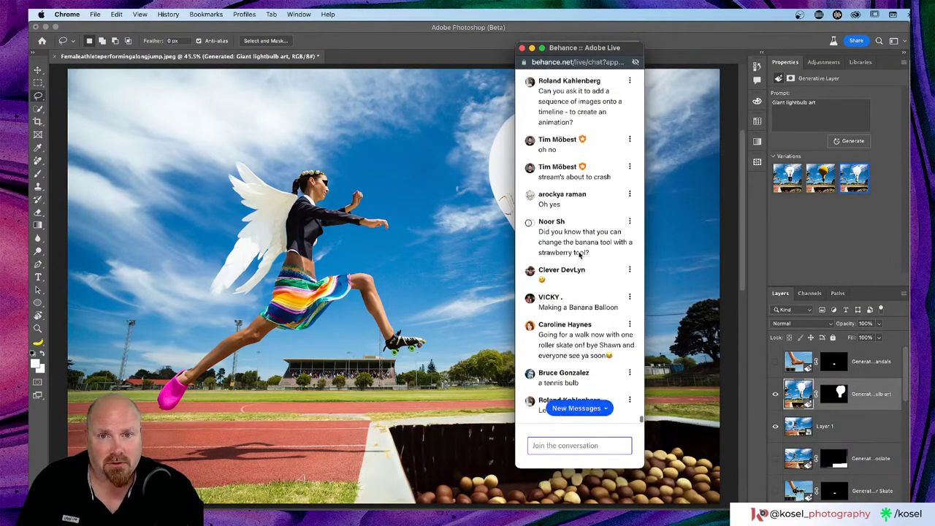
- Scroll up through the Behance chat, screenshot one message, and hide the chat window
scroll(579, 253, up, 4)
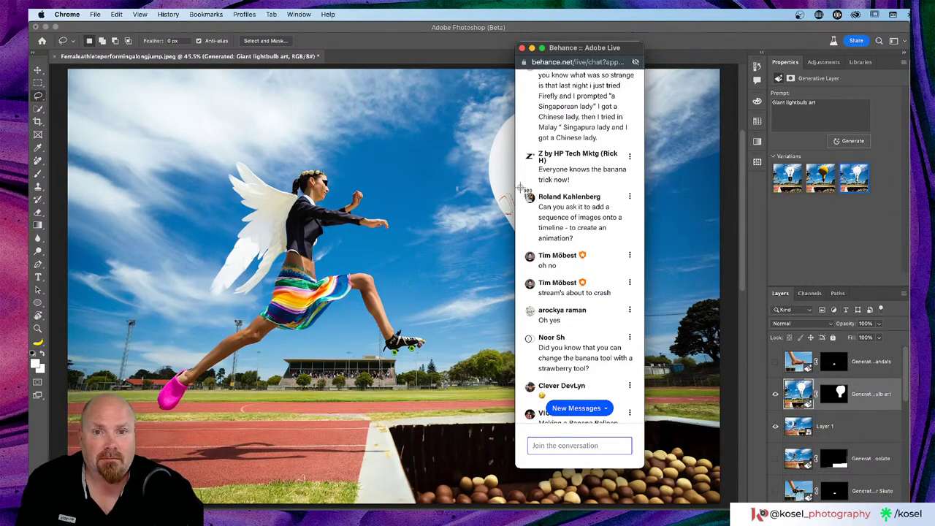
drag(522, 189, 637, 250)
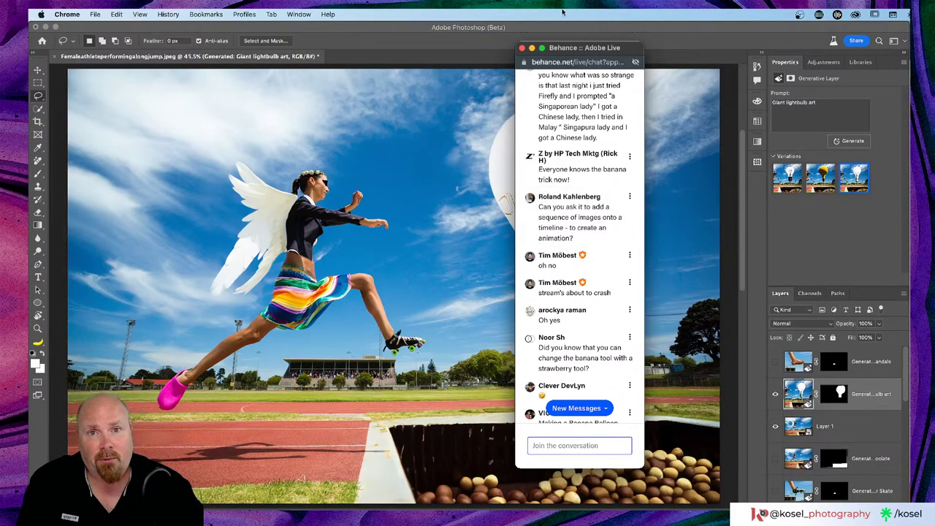
key(super+w)
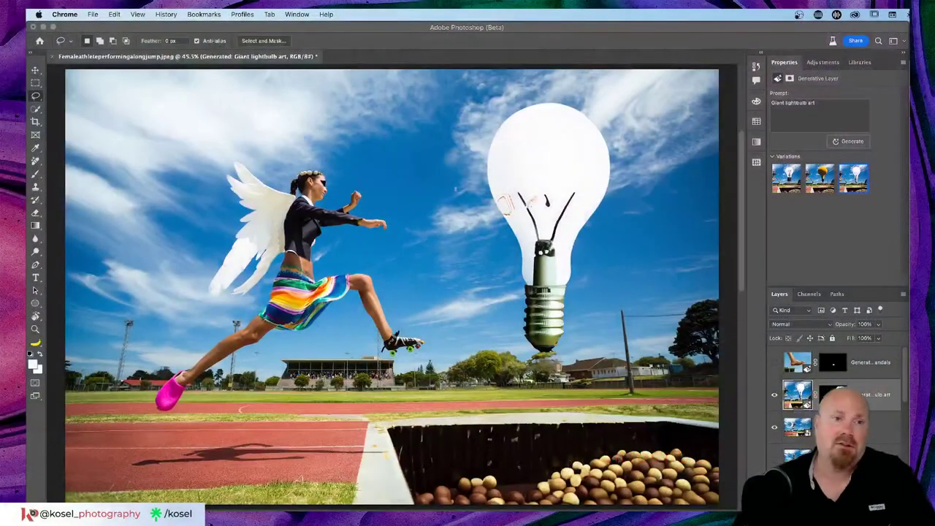
- Switch to Chrome's Discord tab and open the Adobe Firefly server from the sidebar folder
key(super+Tab)
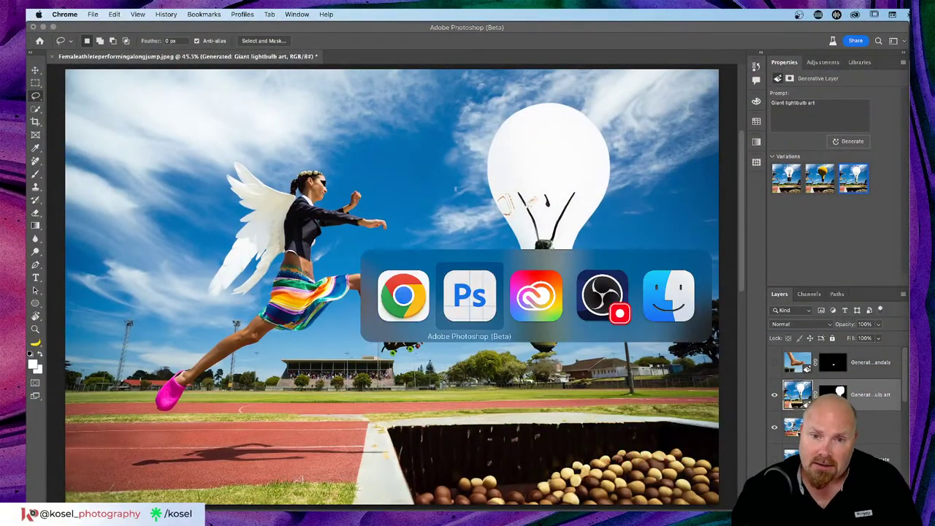
key(super+Tab)
key(super+Tab)
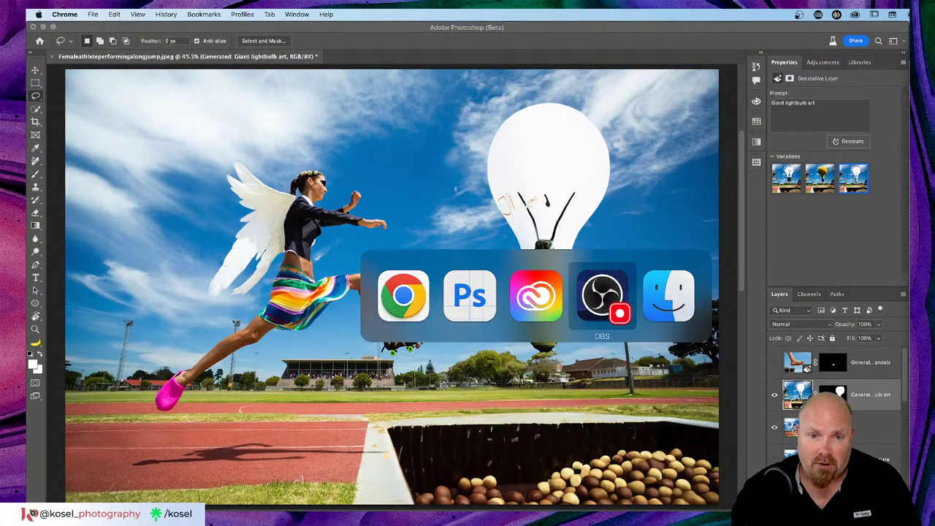
key(super+Tab)
key(super+Tab)
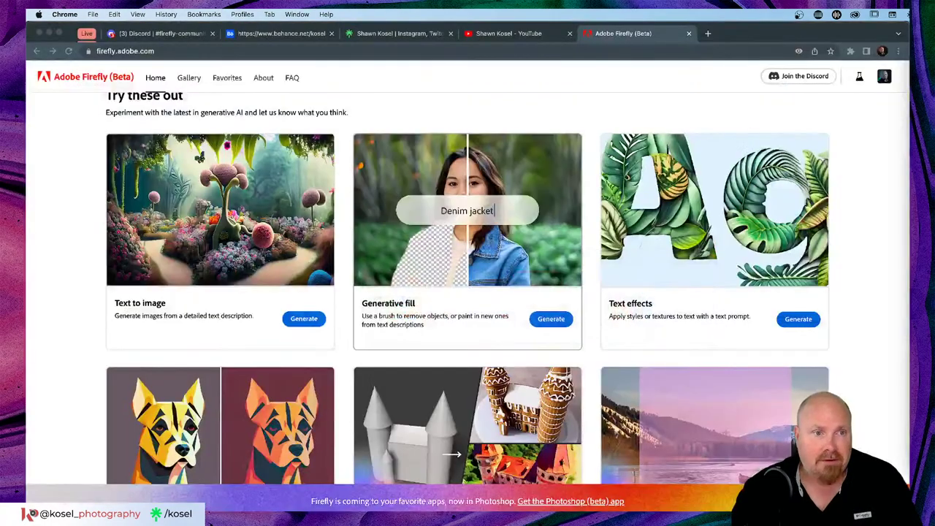
click(191, 33)
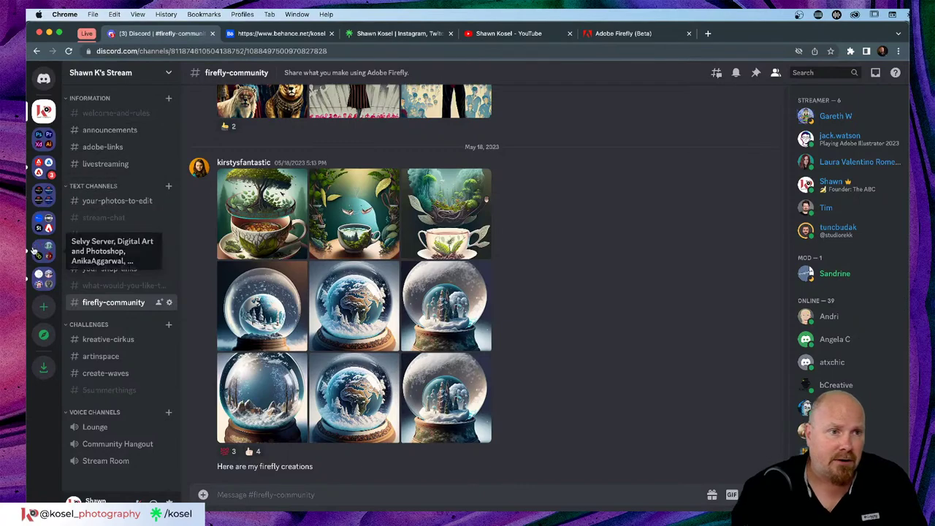
click(42, 169)
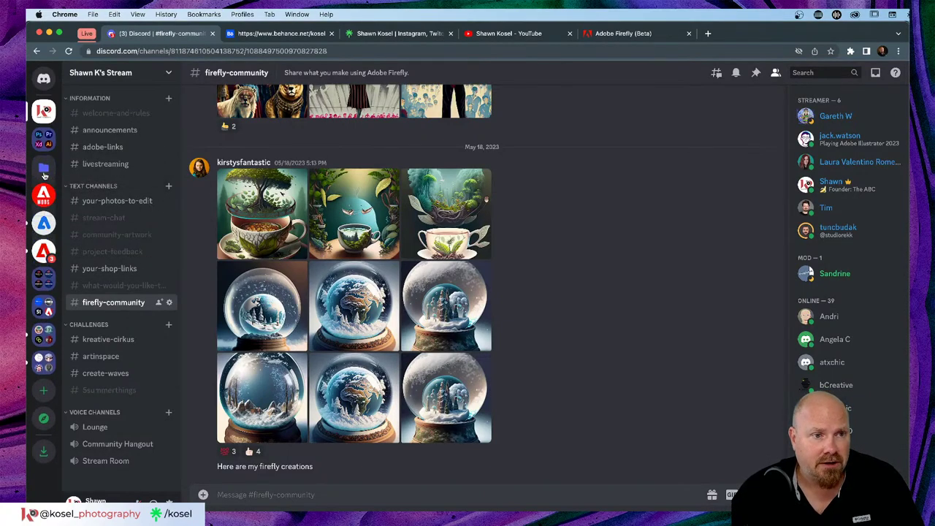
click(44, 254)
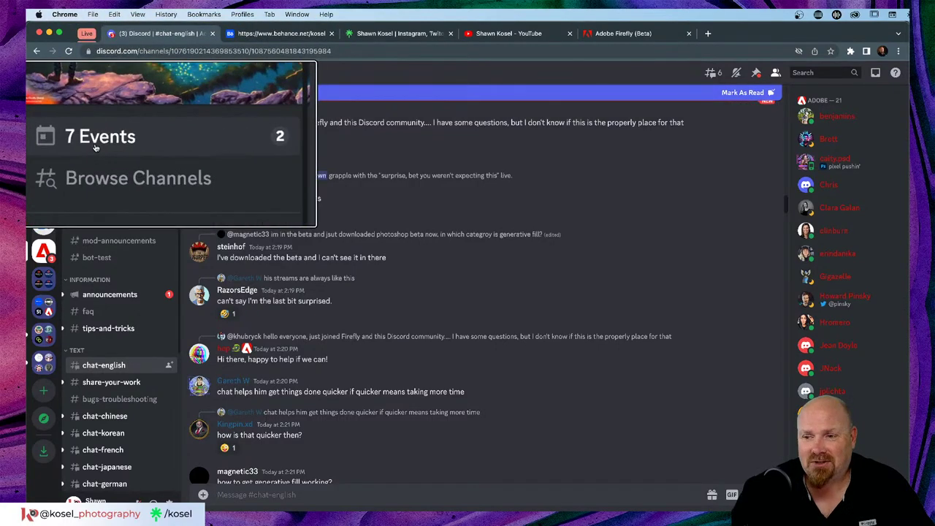
- Scroll through the 7 server events, including tomorrow's 5:00 PM Prompt Jockey Firefly event, then close the list
click(95, 141)
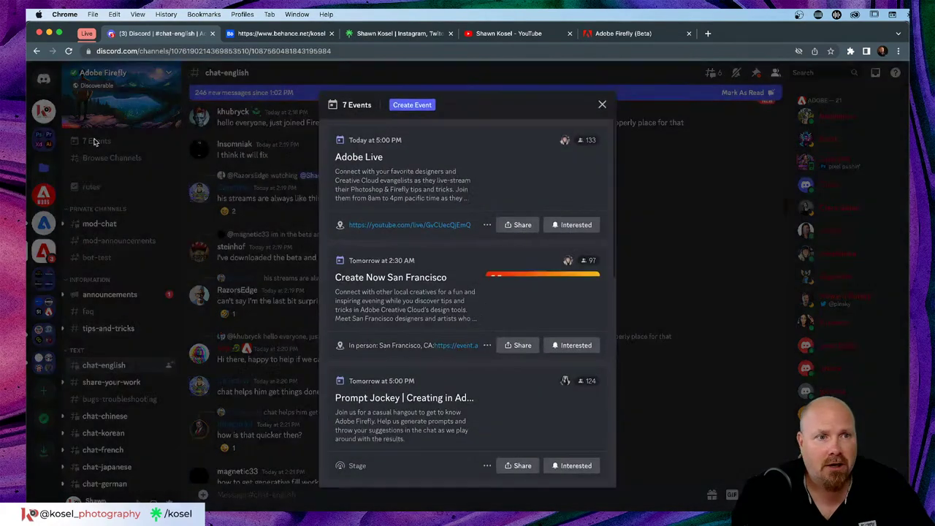
scroll(448, 176, down, 5)
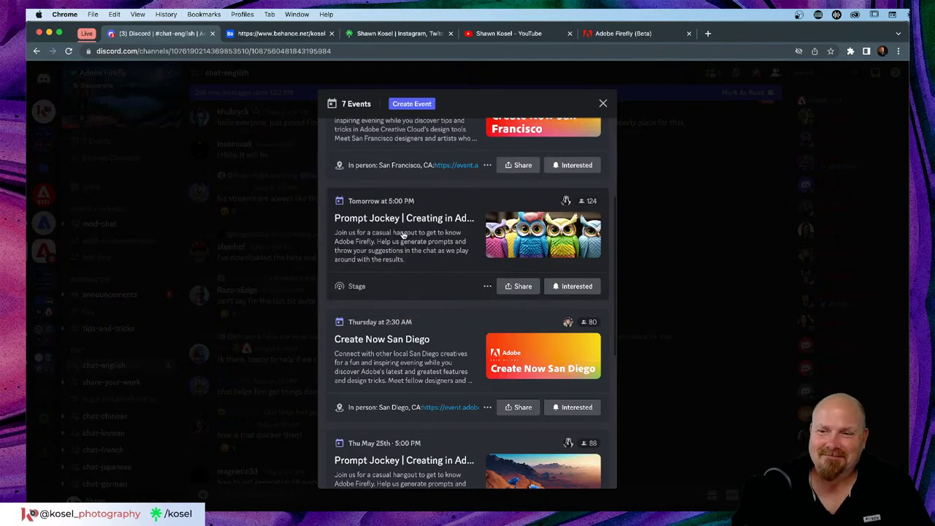
click(603, 104)
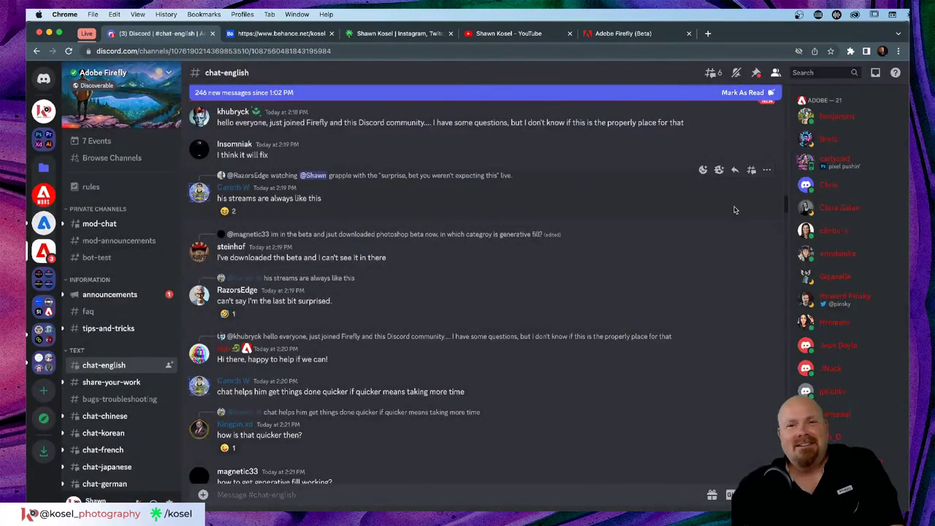